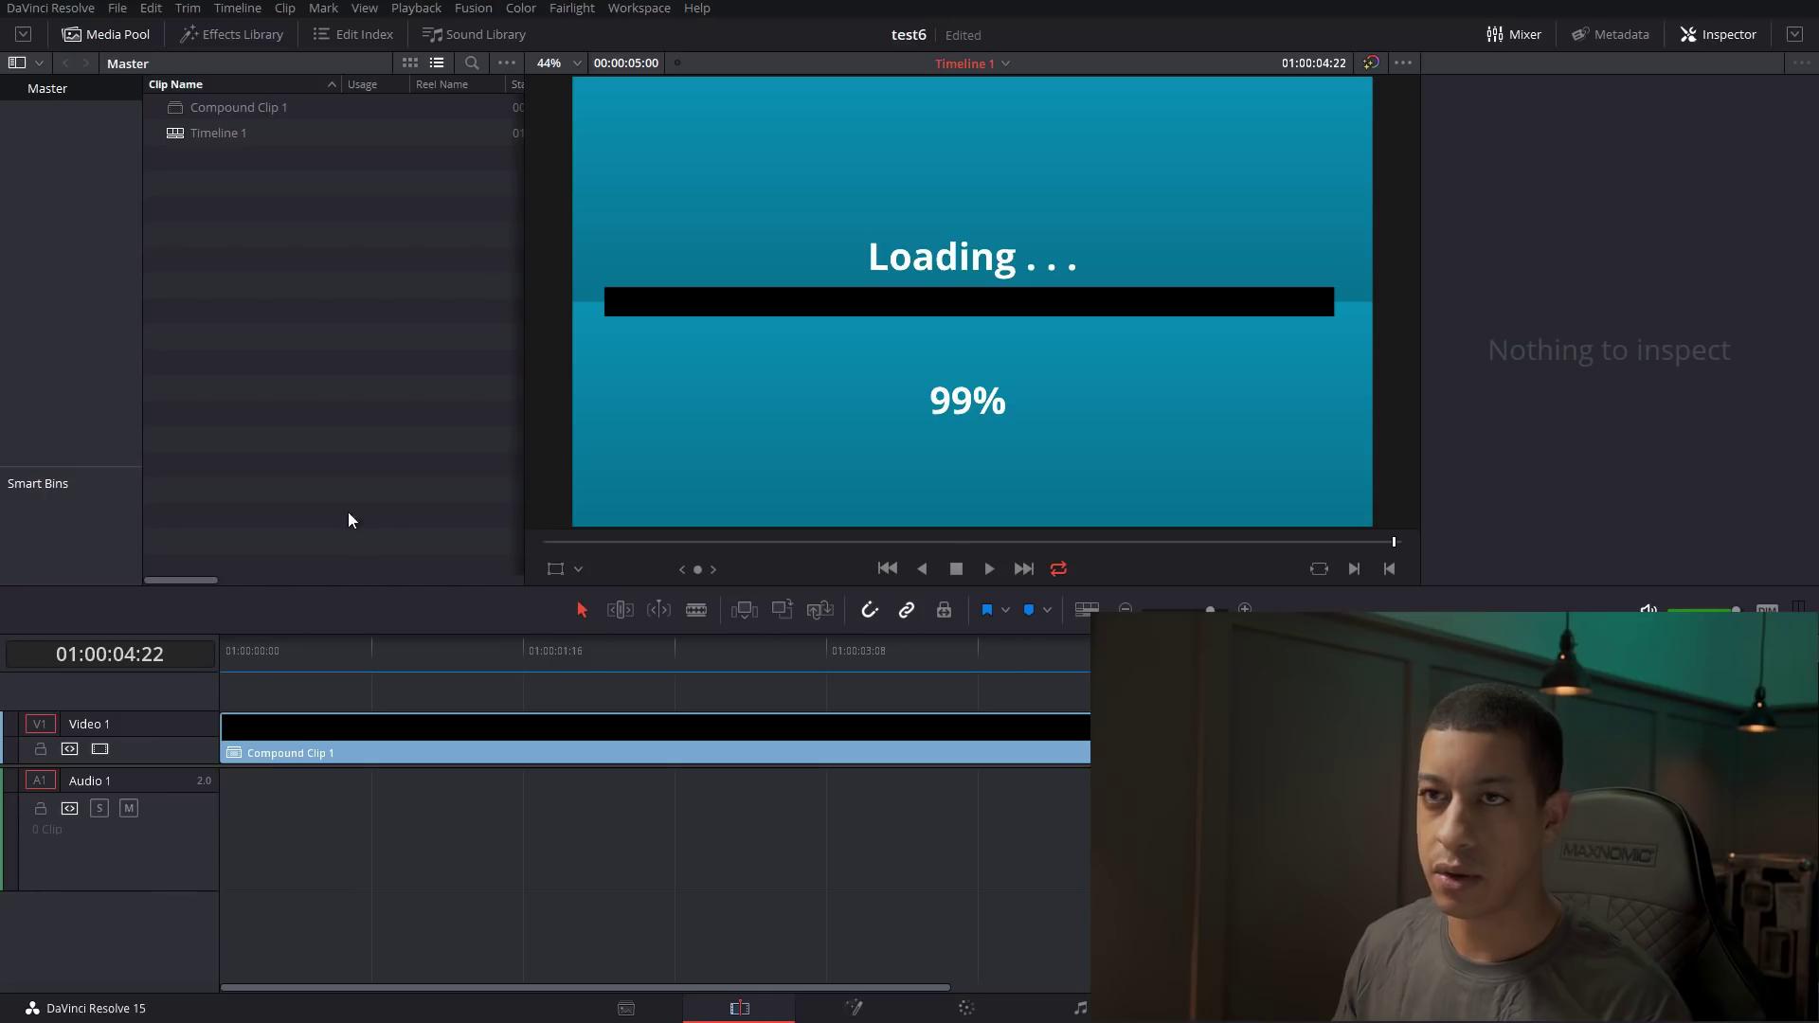
Remove the old compound clip from the Media Pool and the timeline.
left_click_drag(232, 185, 213, 113)
key("Delete")
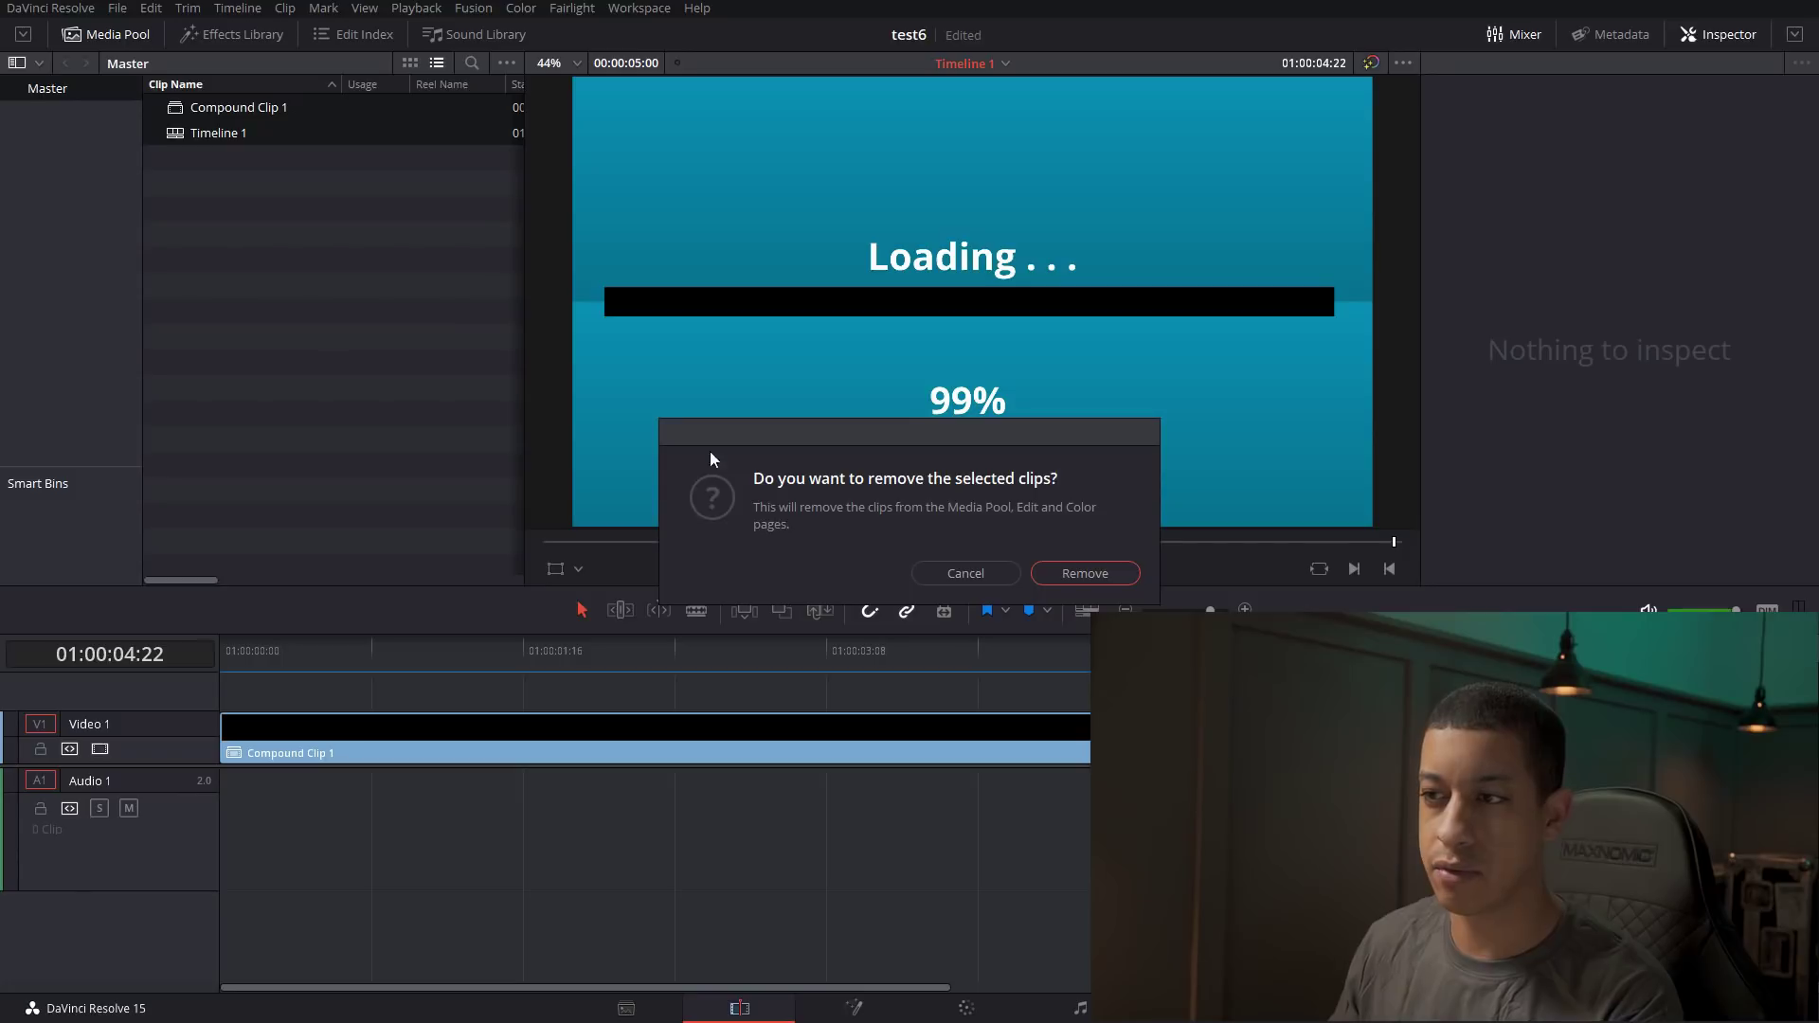
left_click(1085, 575)
Place a Solid Color generator at the start of Video 1 and convert it into a compound clip named Compound Clip 1.
left_click(220, 36)
left_click_drag(189, 293, 247, 732)
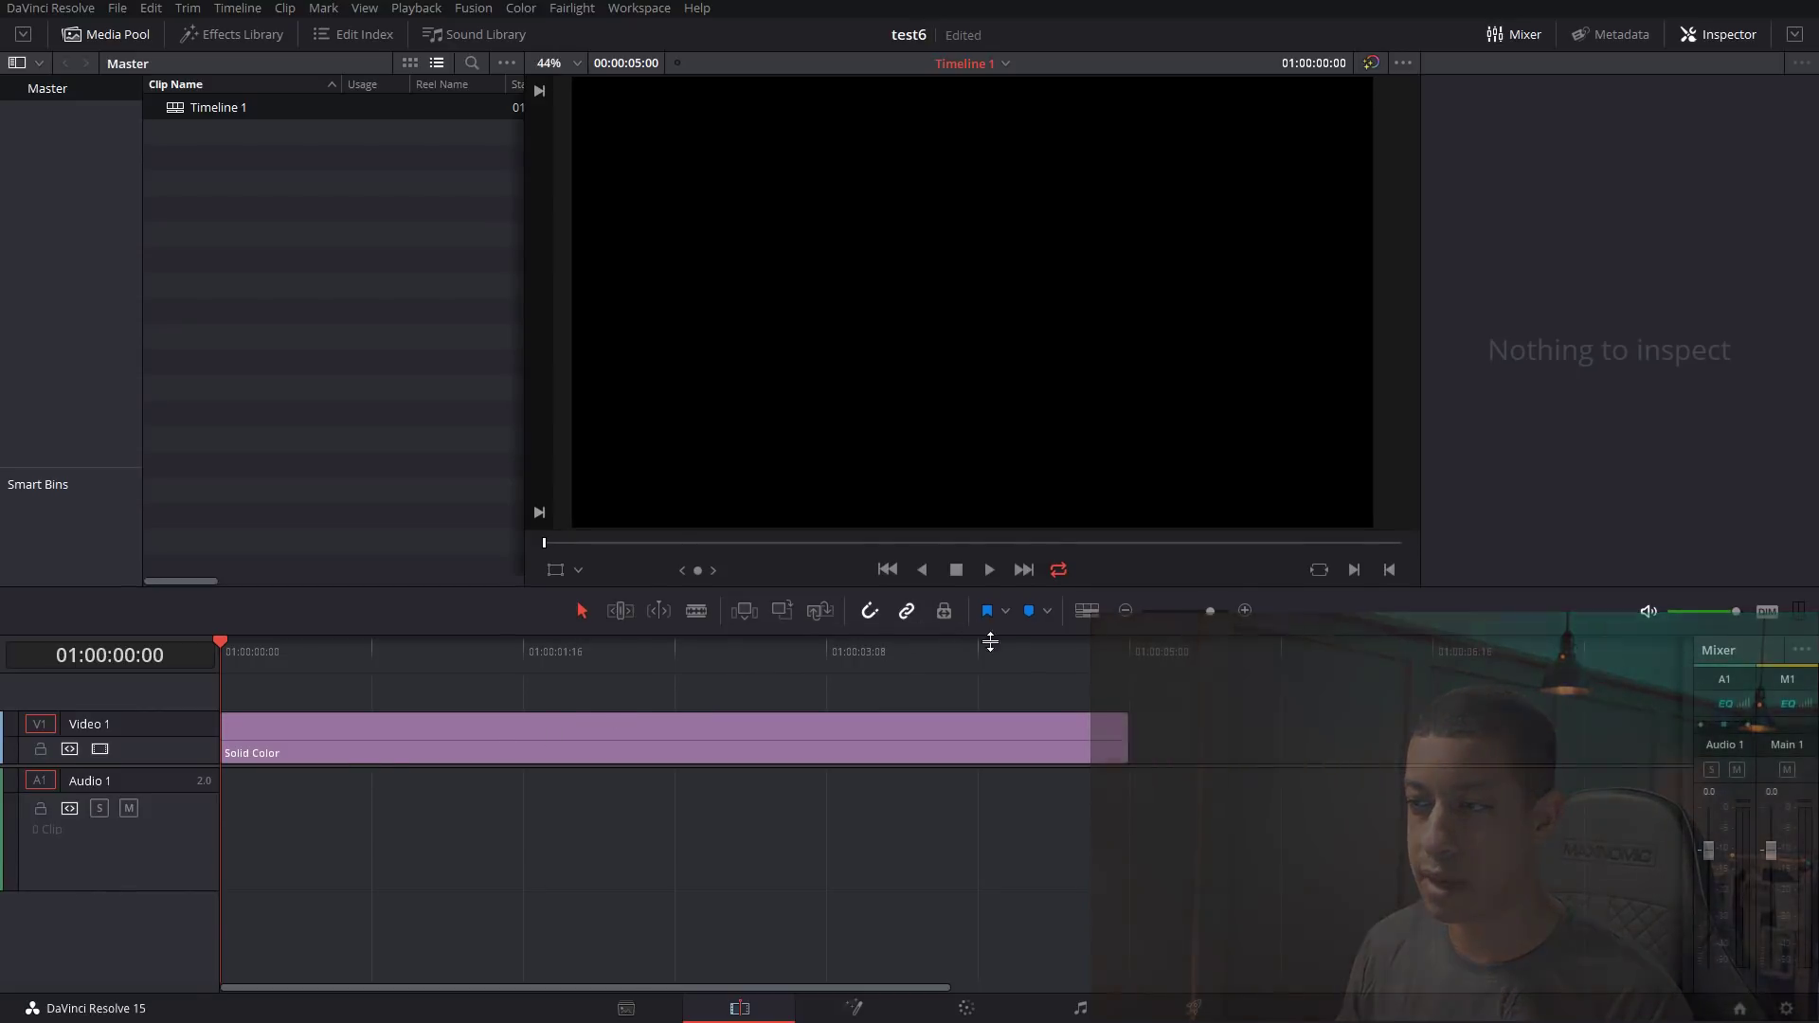
left_click(1125, 667)
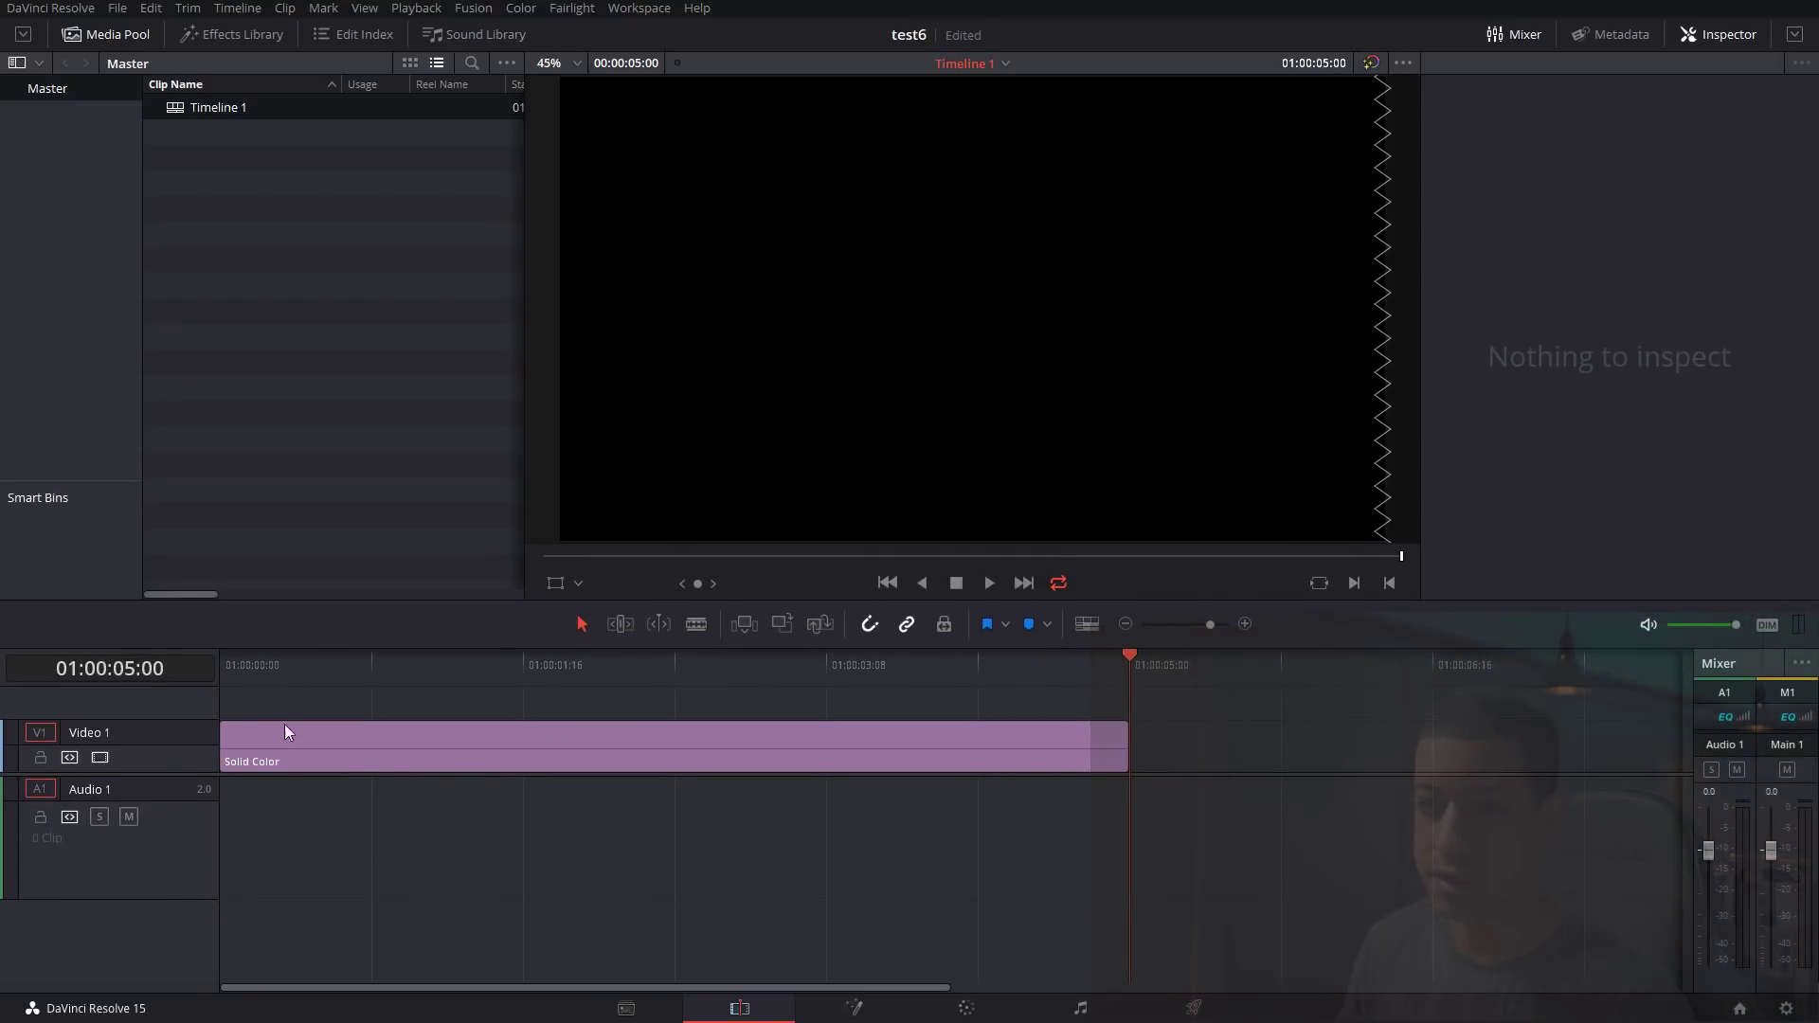
right_click(513, 763)
left_click(664, 508)
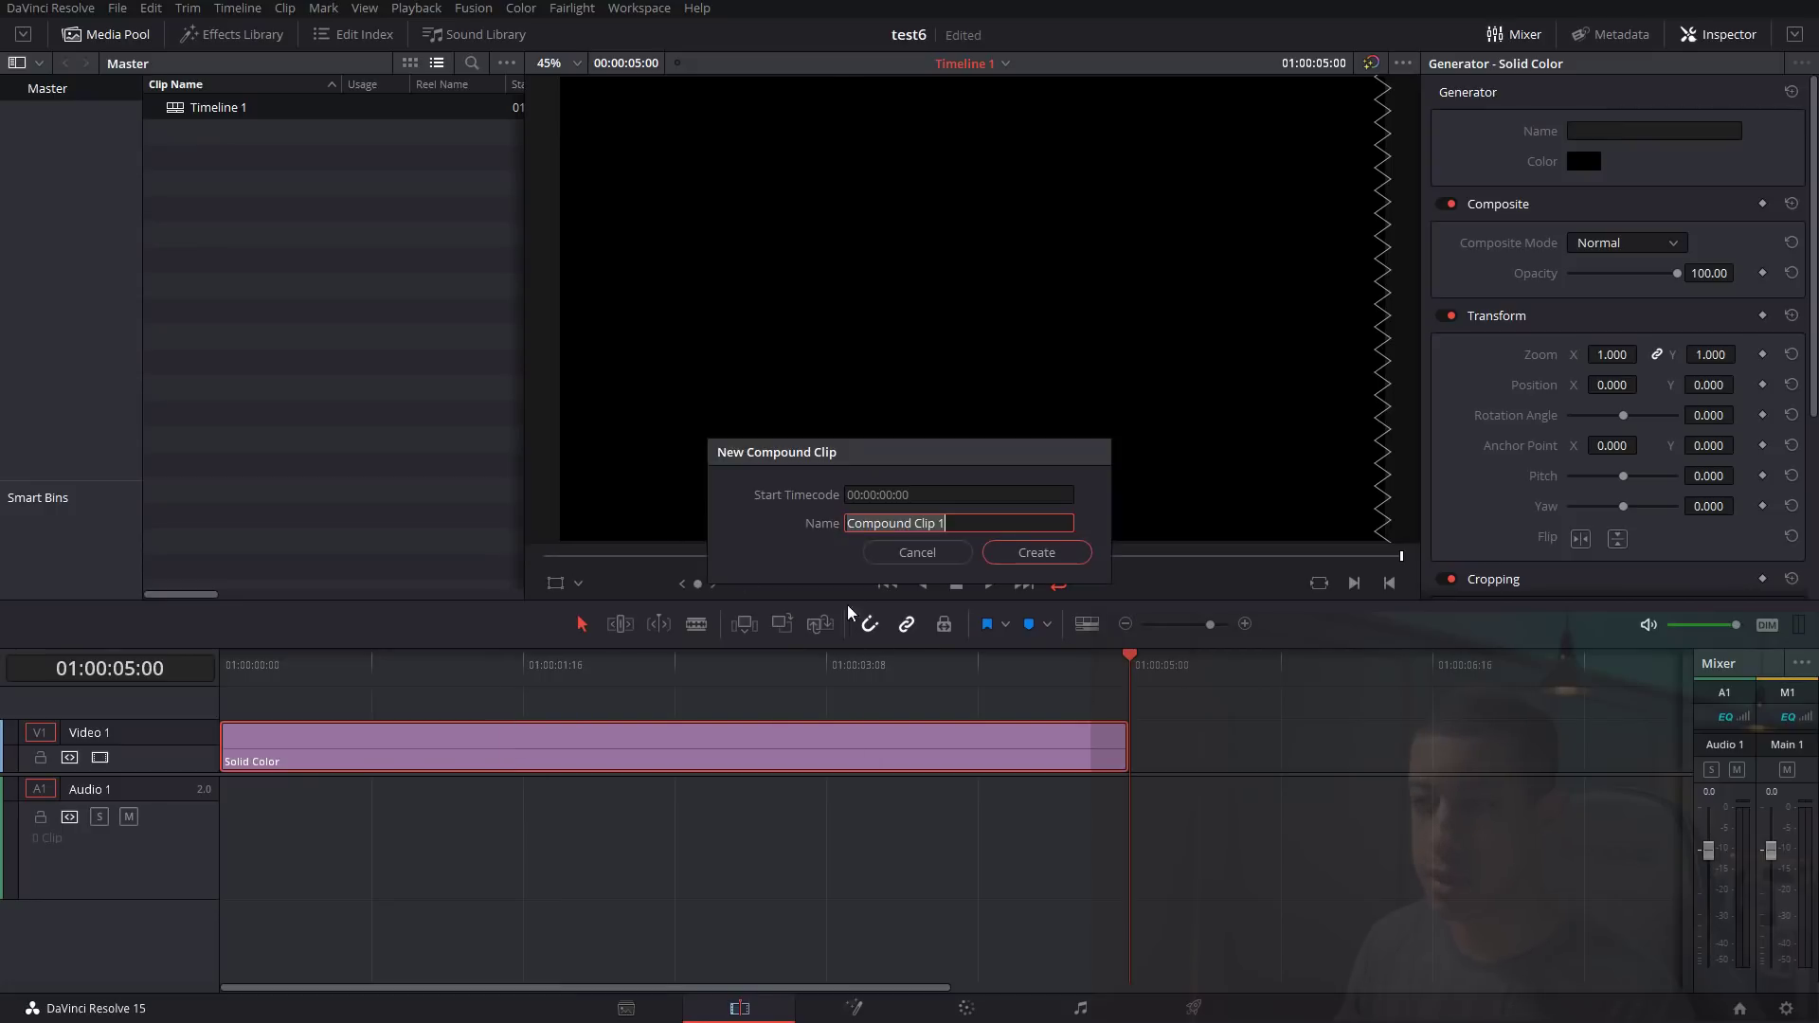
left_click(1016, 553)
Open the compound clip on the Fusion page at frame 31, with the Effects Library hidden.
left_click(455, 663)
left_click(854, 1006)
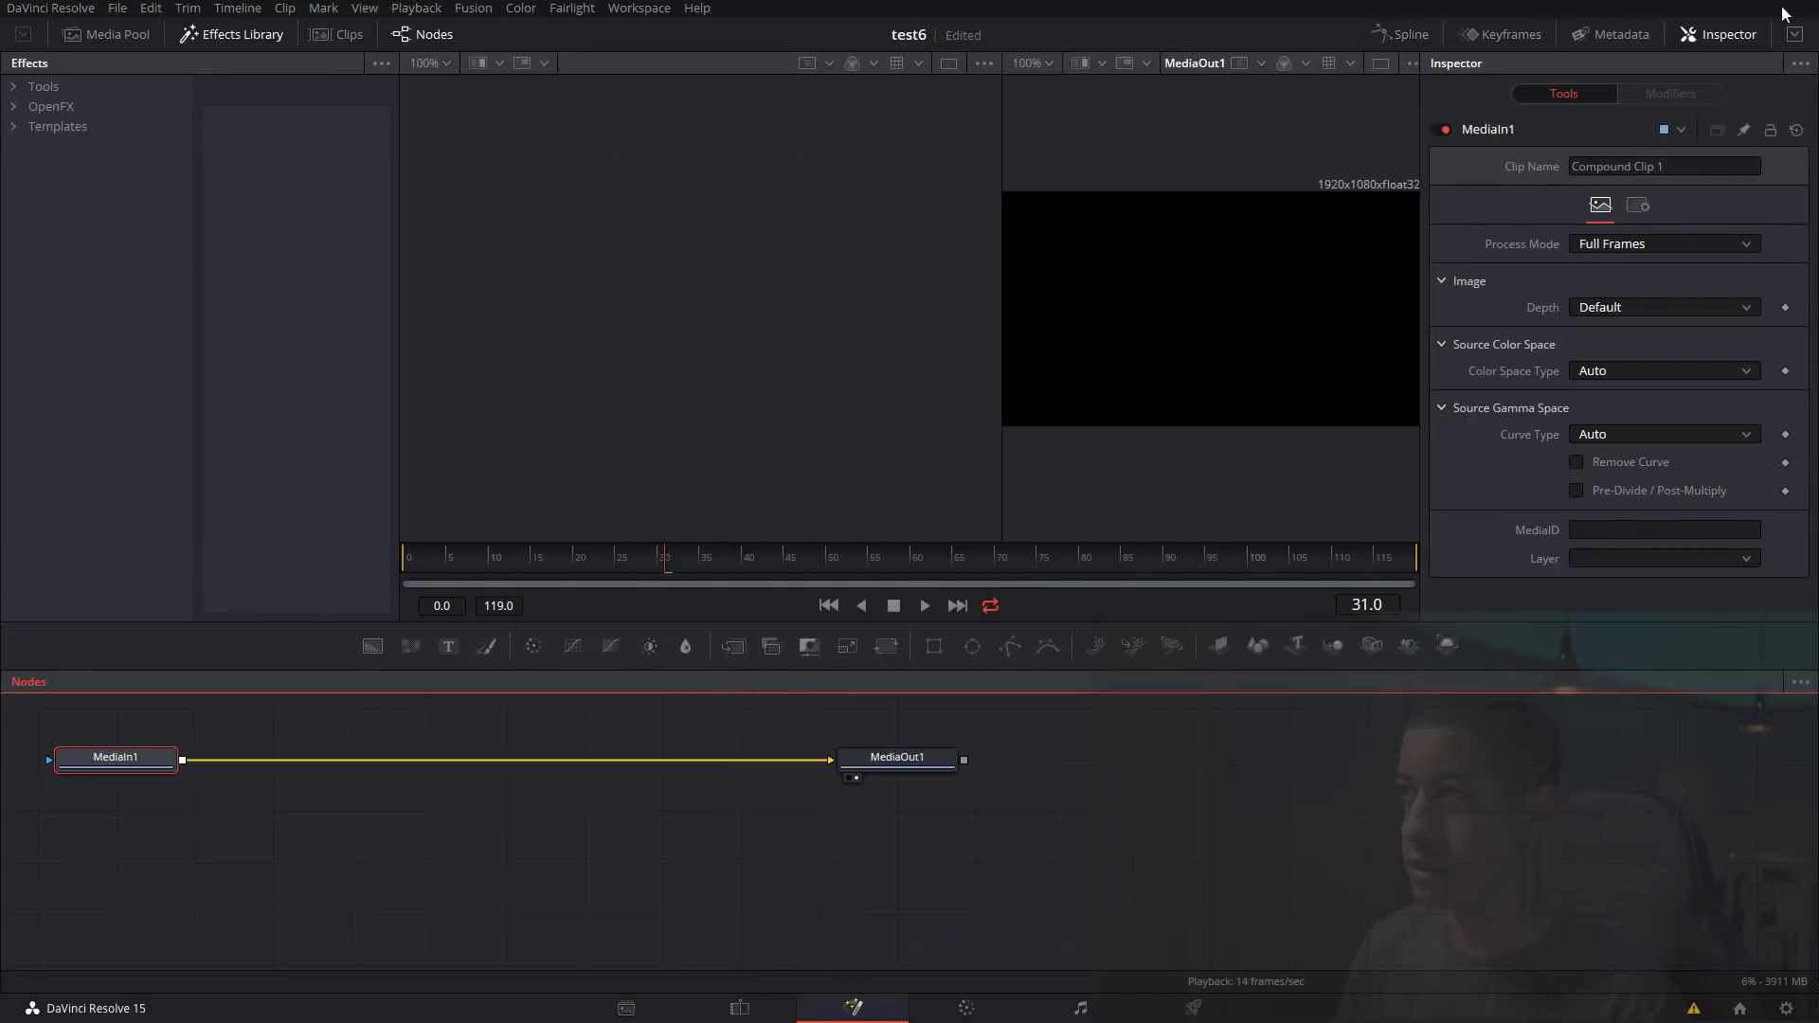
left_click_drag(1074, 779, 1323, 900)
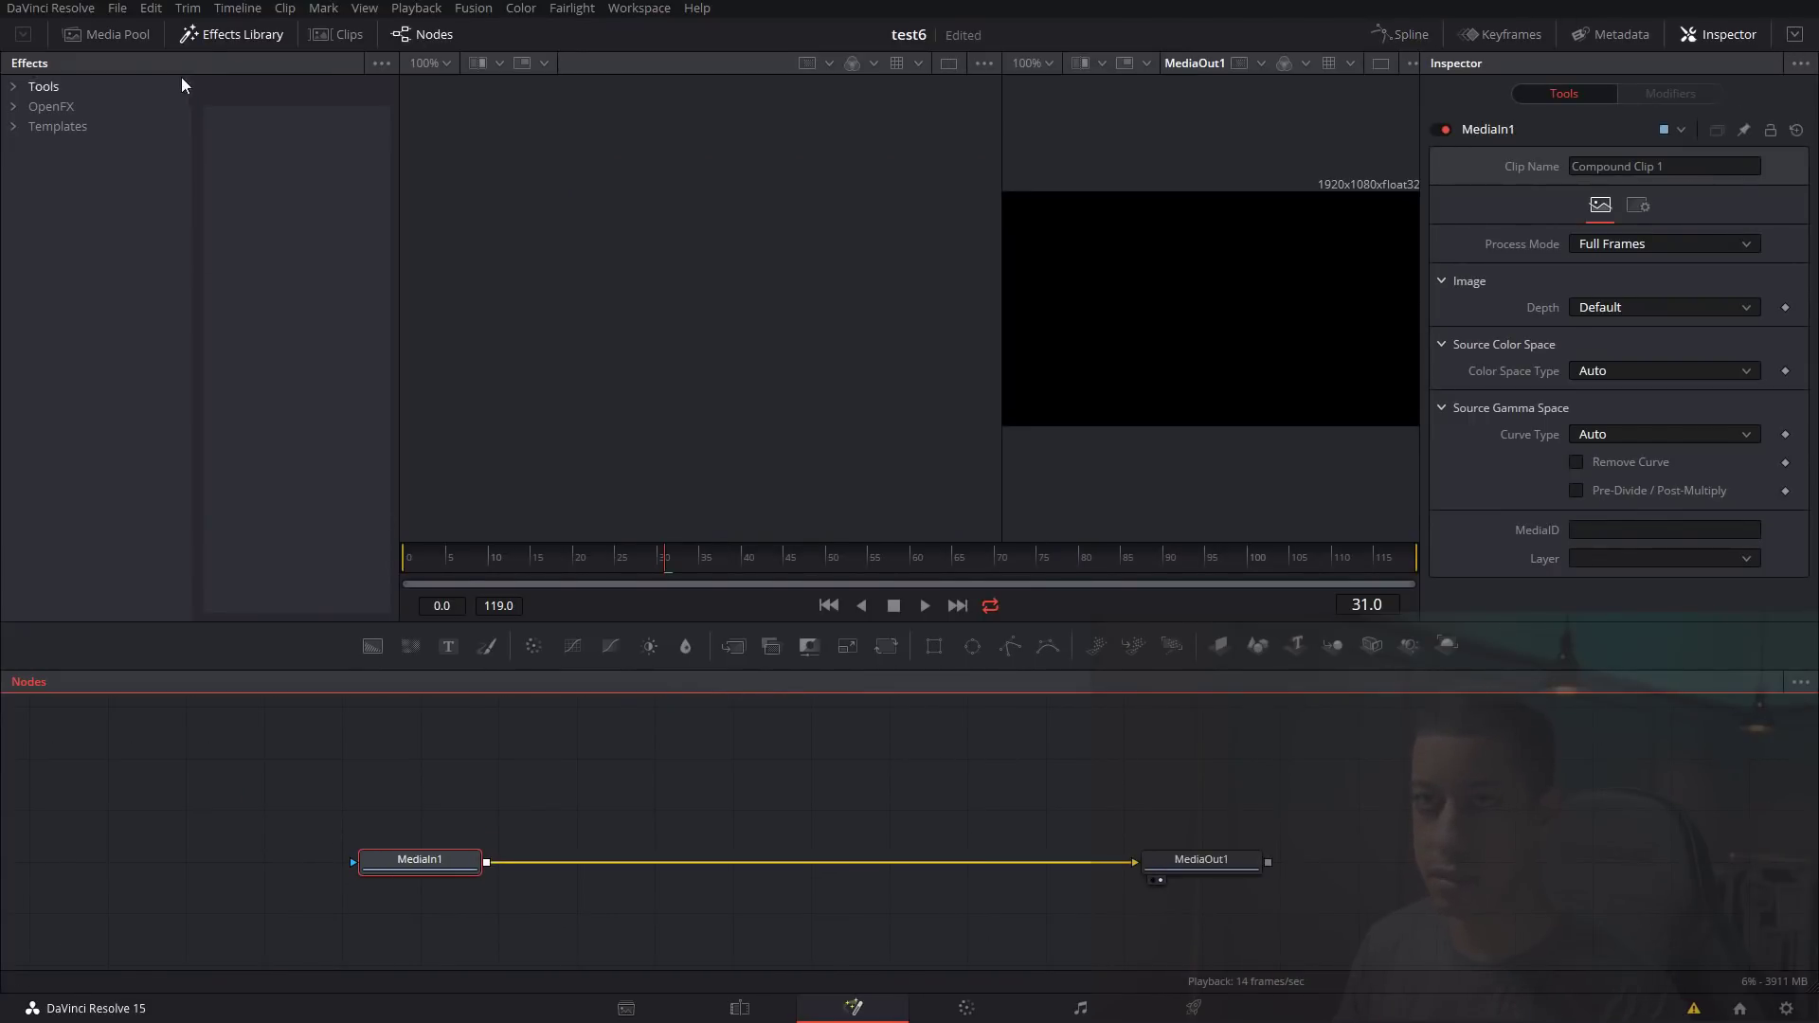
left_click(220, 38)
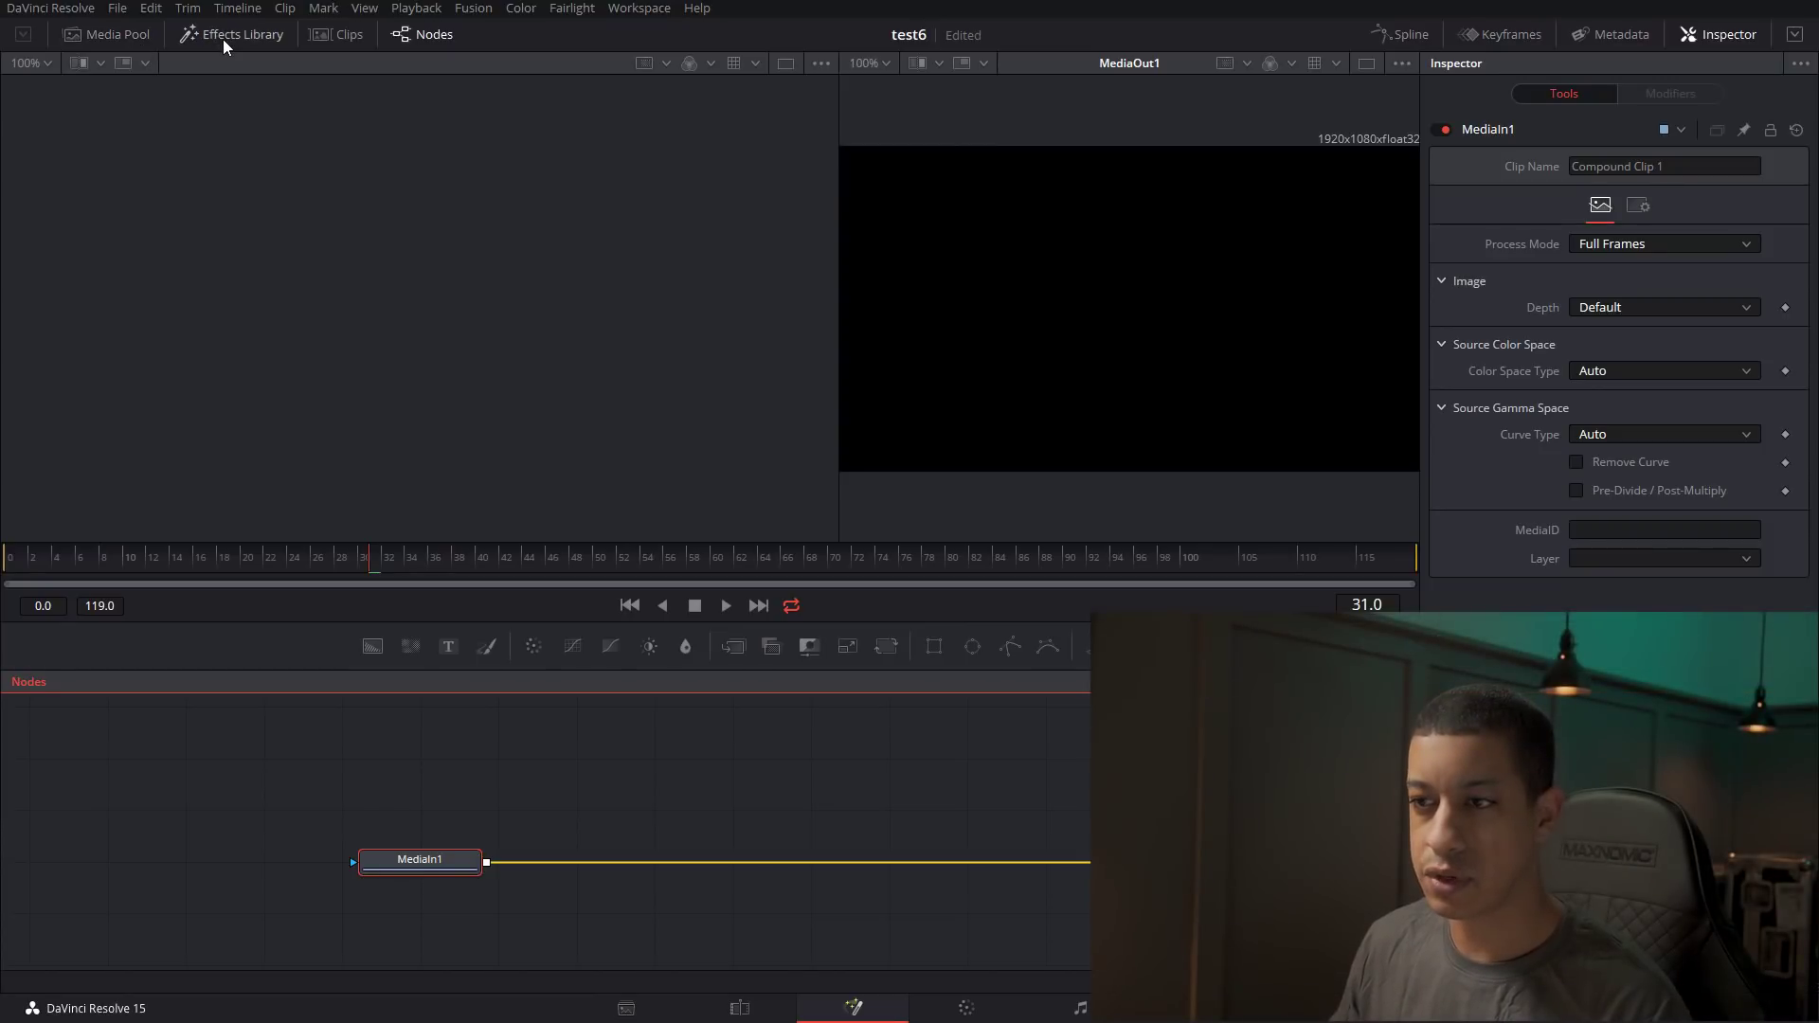
Add a Background node above MediaIn1 and attach a Rectangle mask to it.
left_click_drag(373, 646, 426, 786)
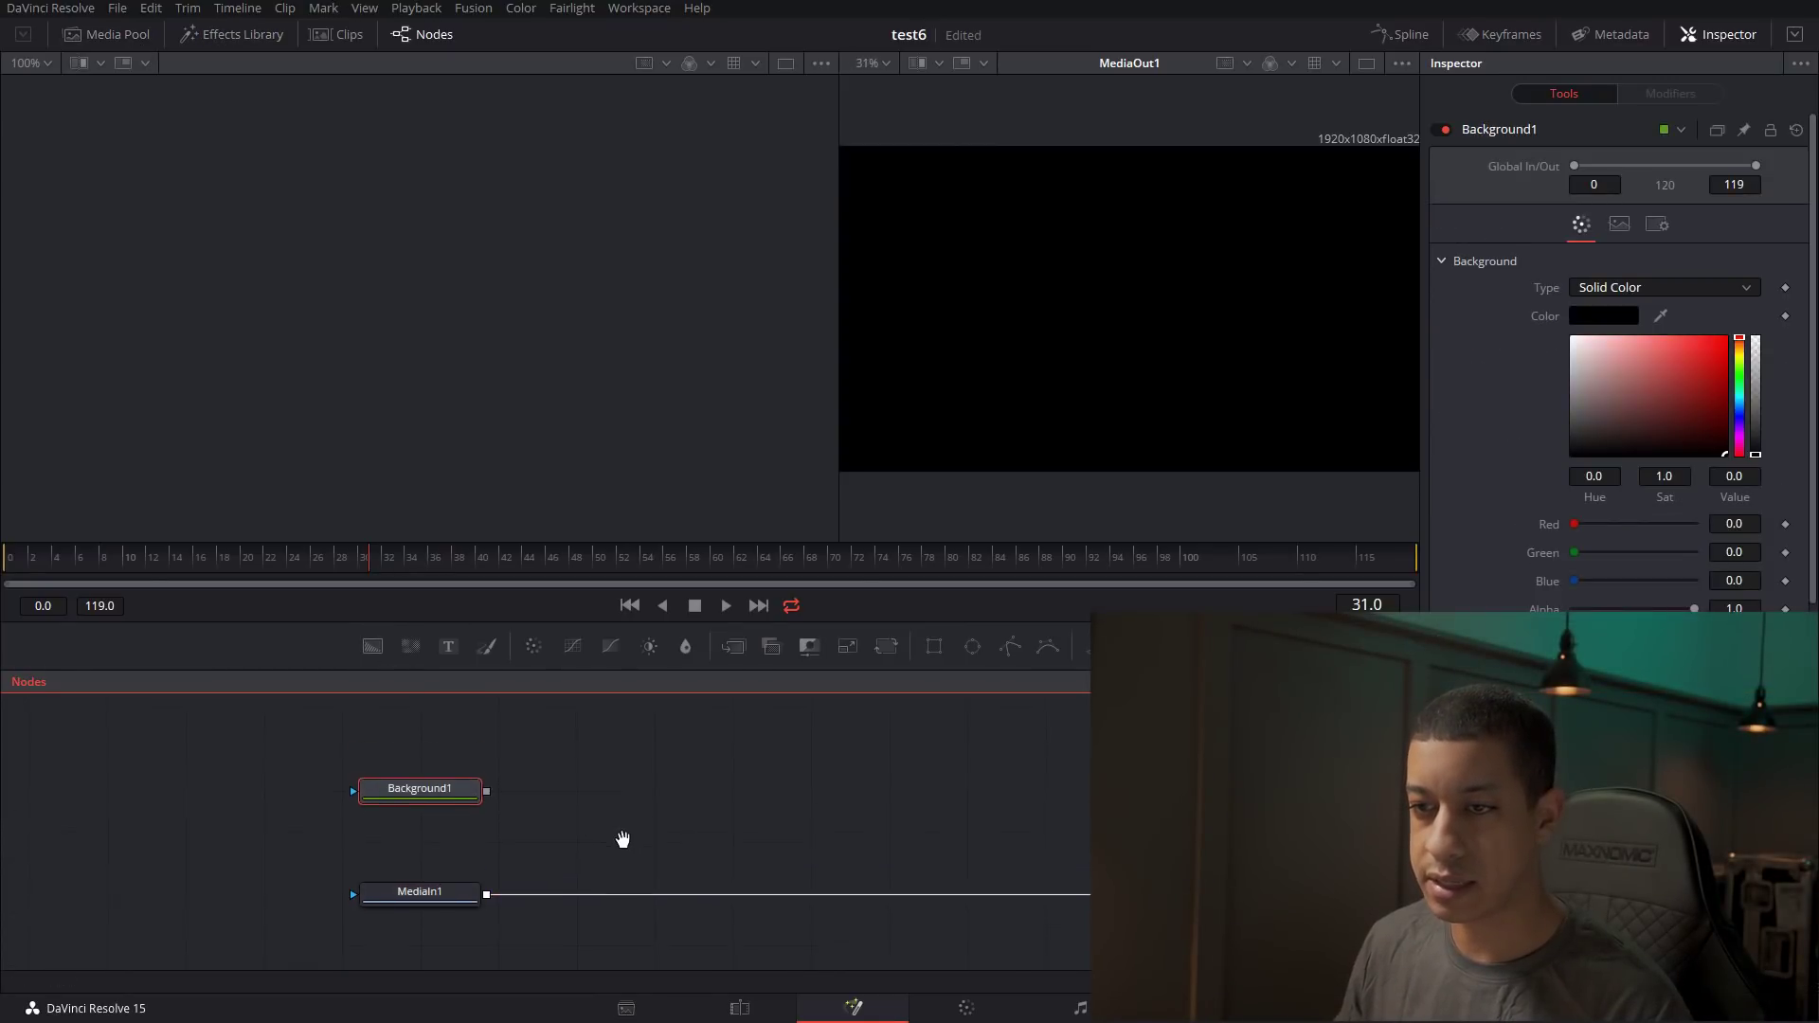
left_click_drag(934, 646, 448, 806)
left_click(445, 805)
left_click(451, 758)
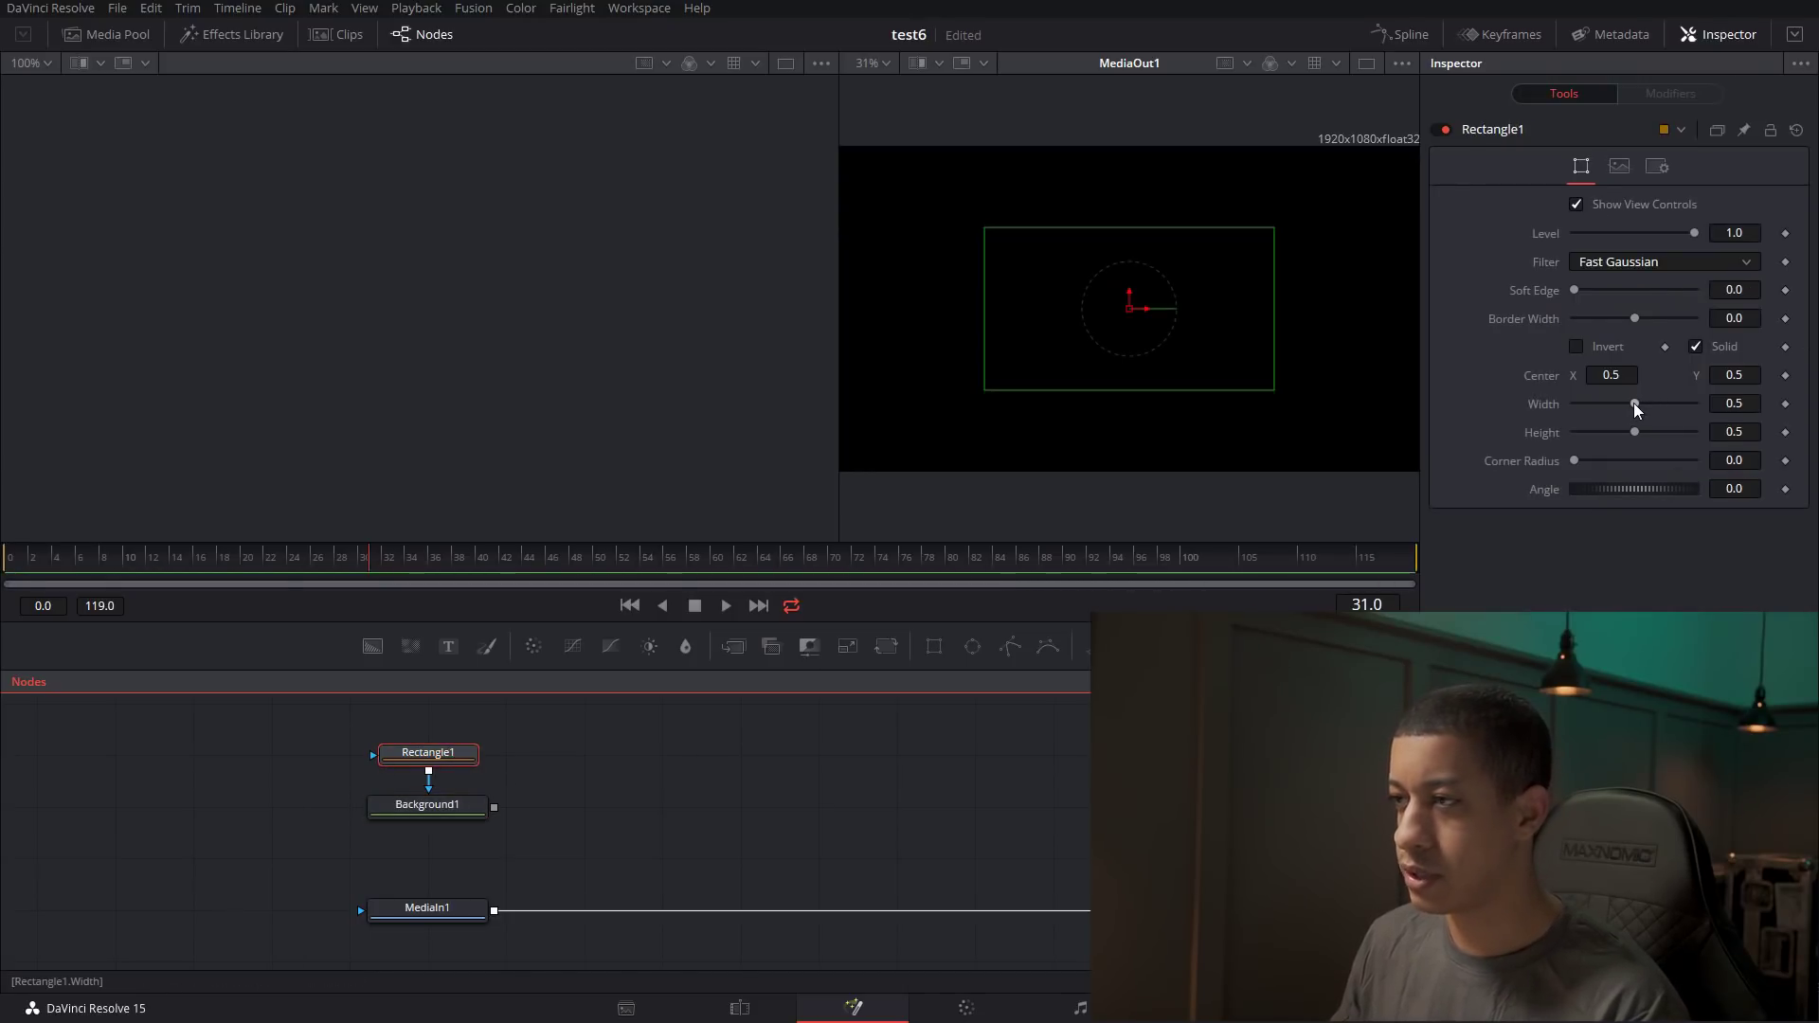
Show Background1 in the viewer and shape the Rectangle mask into a thin bar with width 1.0 and height 0.063.
left_click_drag(1634, 401, 1696, 403)
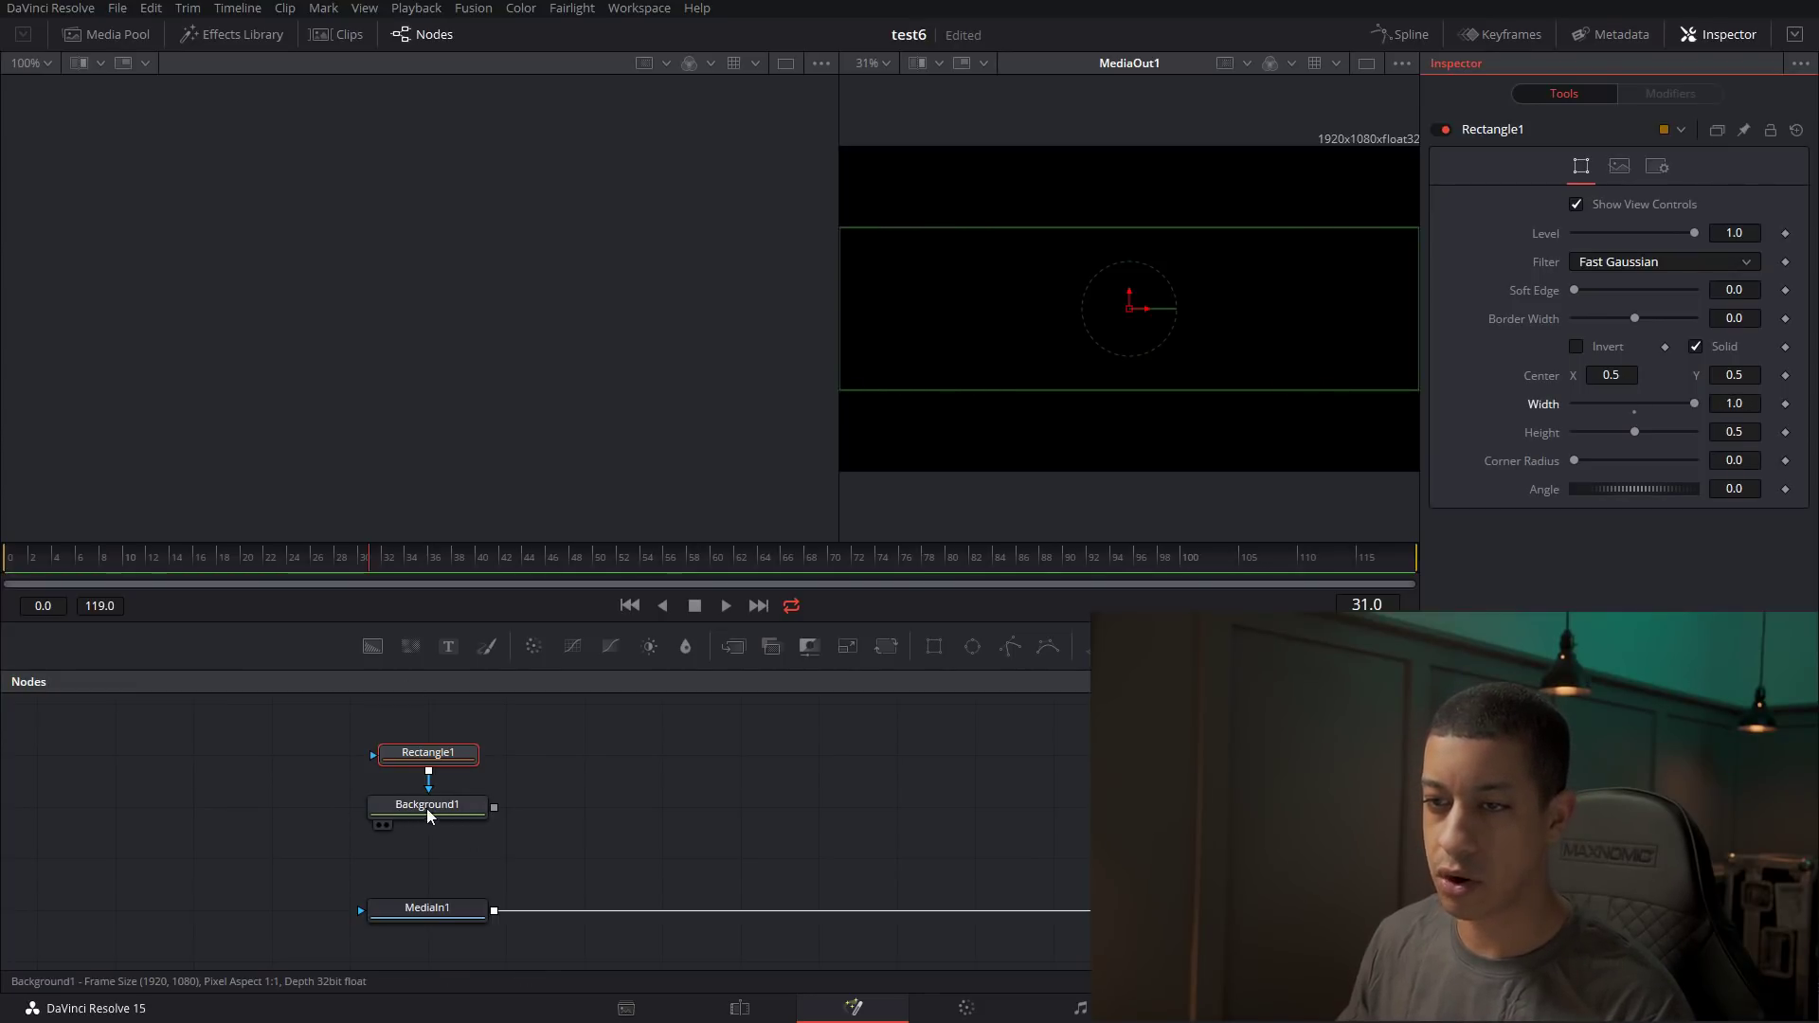
left_click_drag(408, 810, 1099, 334)
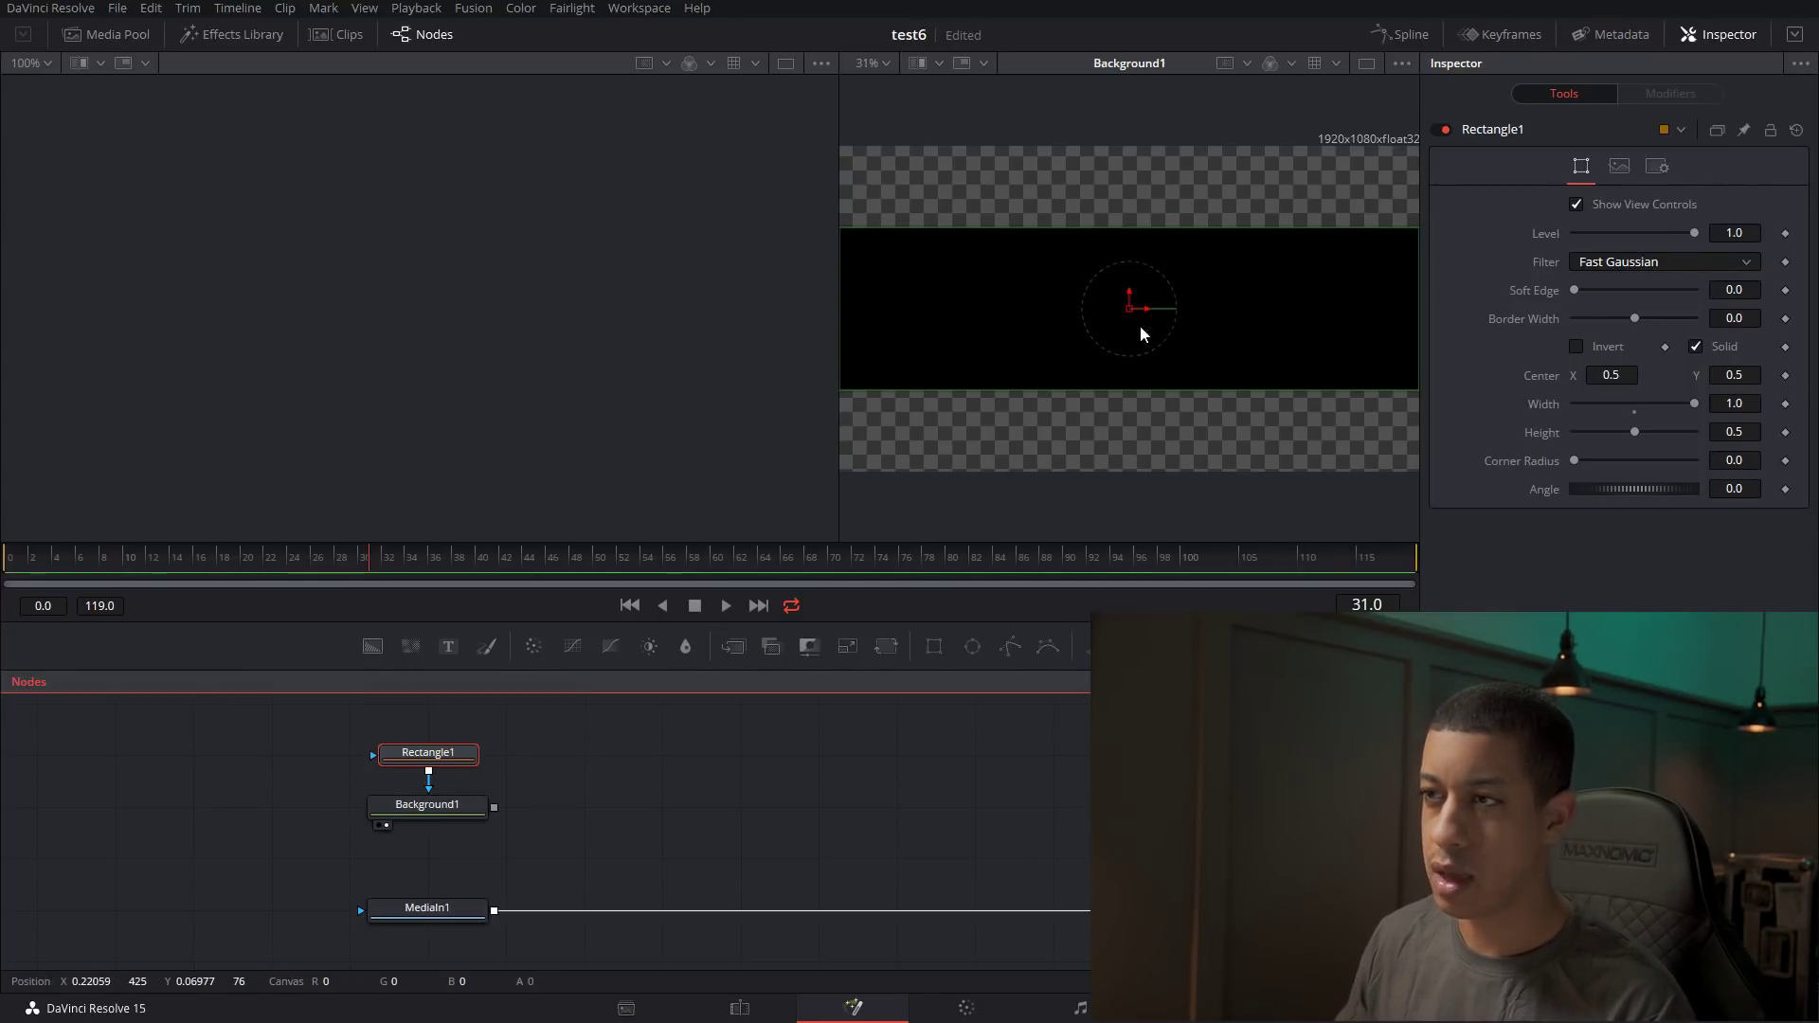
left_click_drag(838, 517, 689, 526)
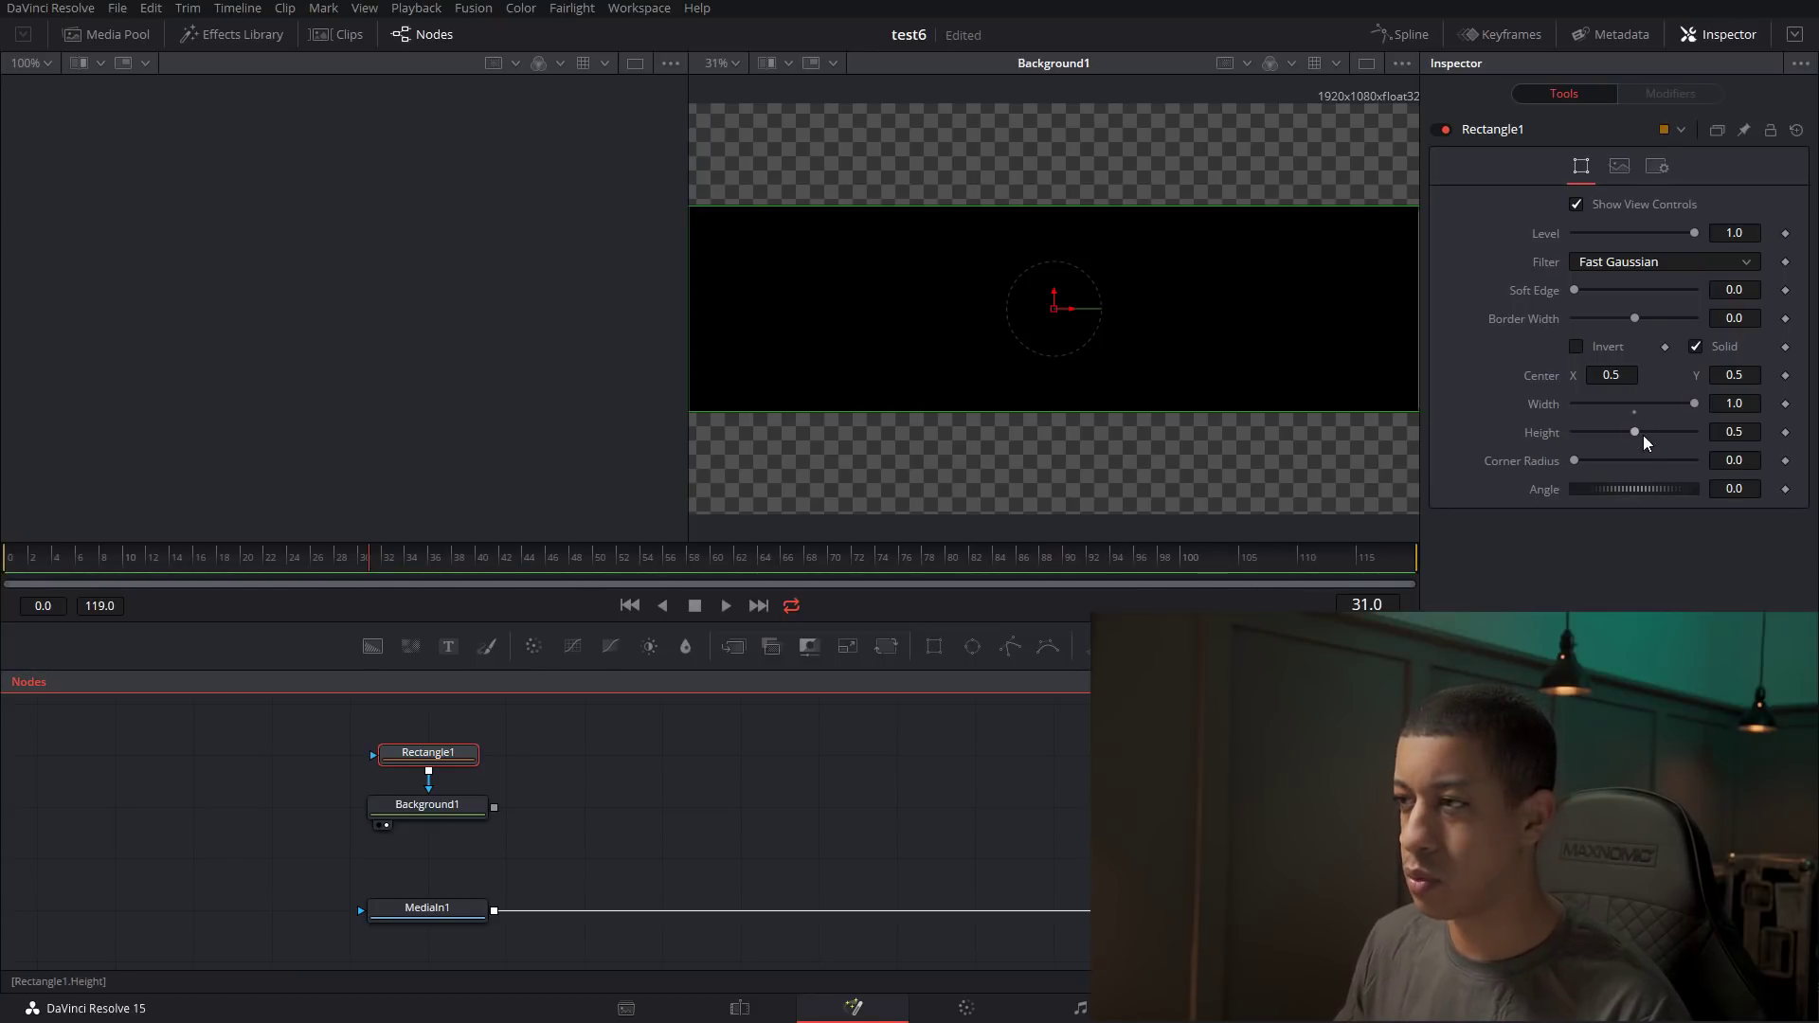
left_click_drag(1637, 436, 1582, 436)
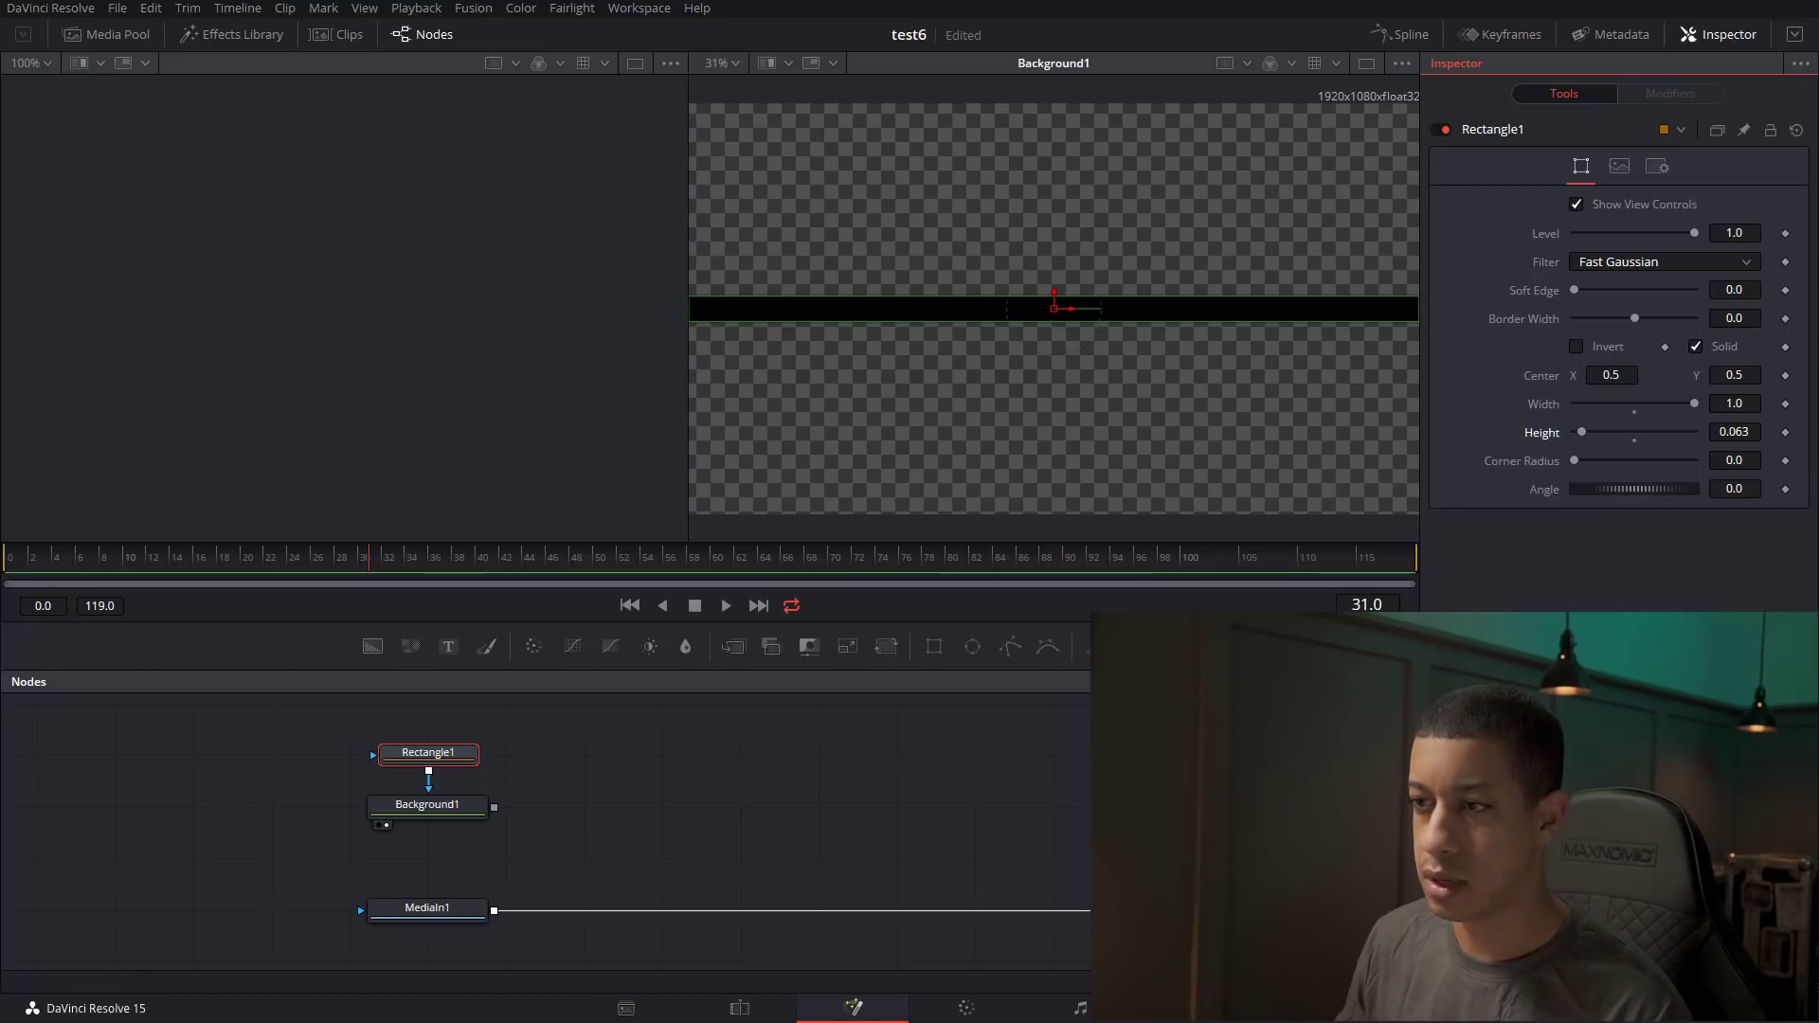
left_click(827, 839)
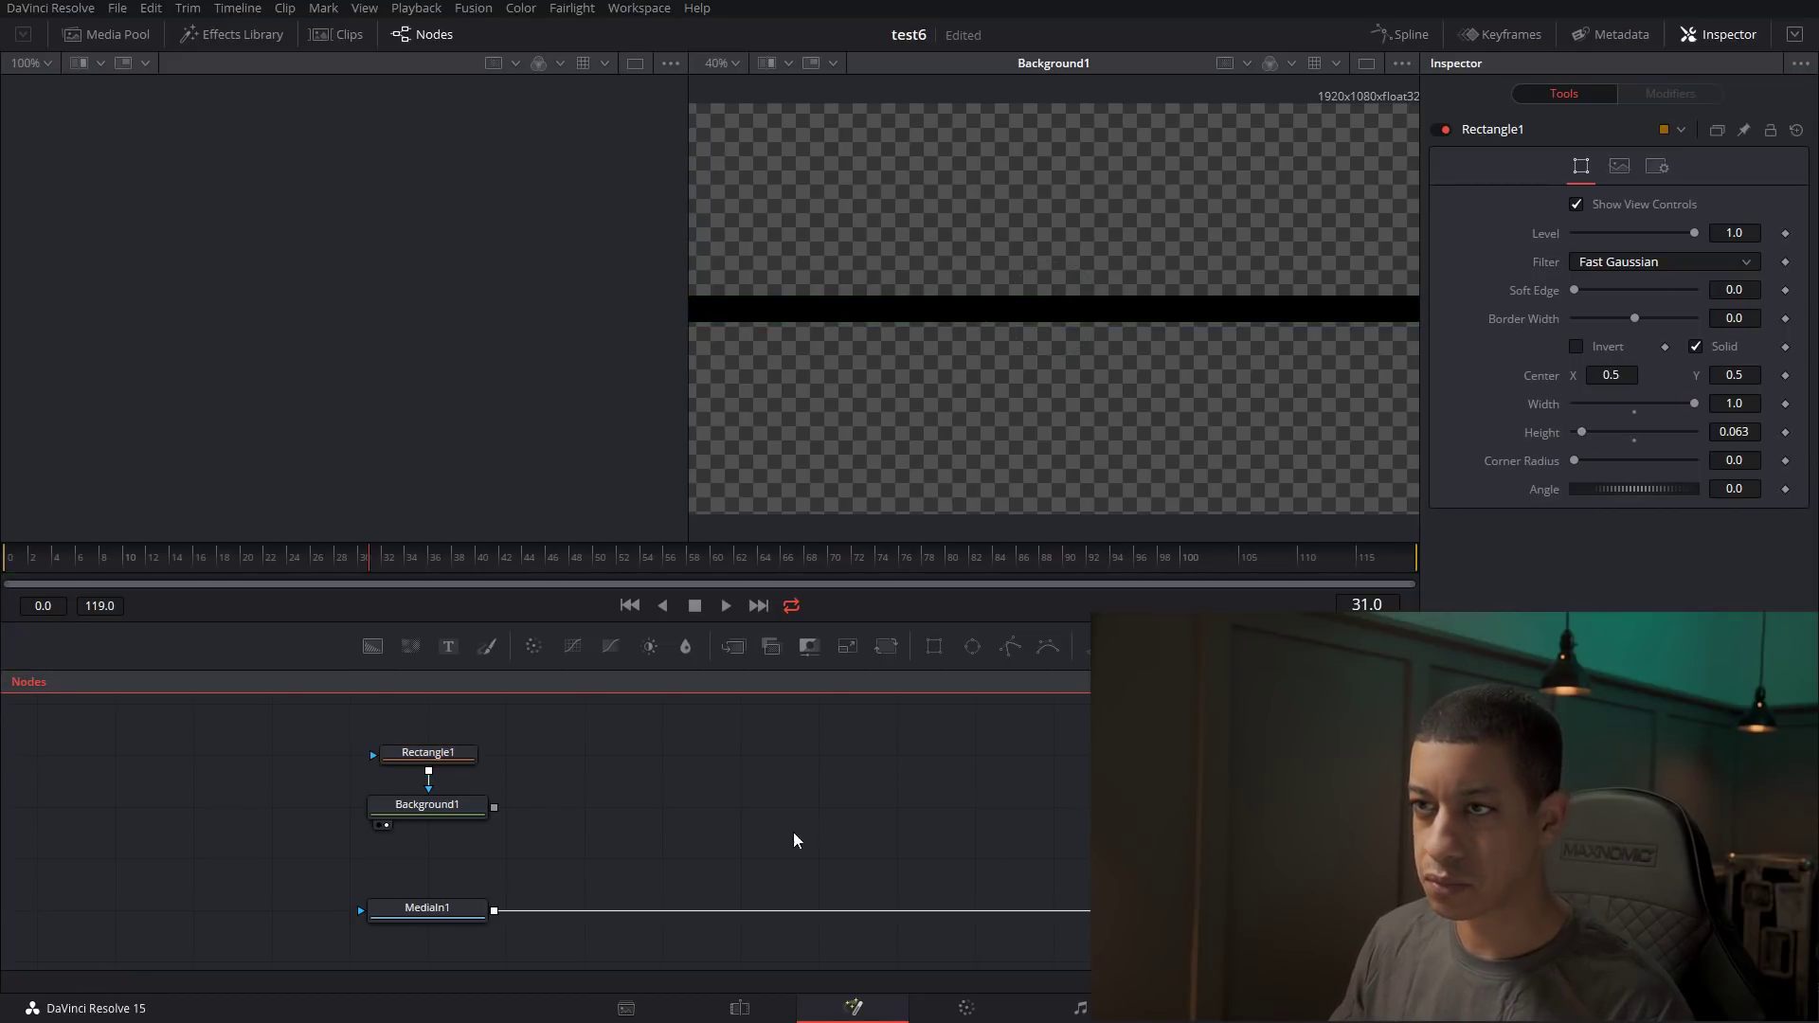
Space Rectangle1 away from Background1 and insert a copy of the mask between the two nodes.
left_click(448, 753)
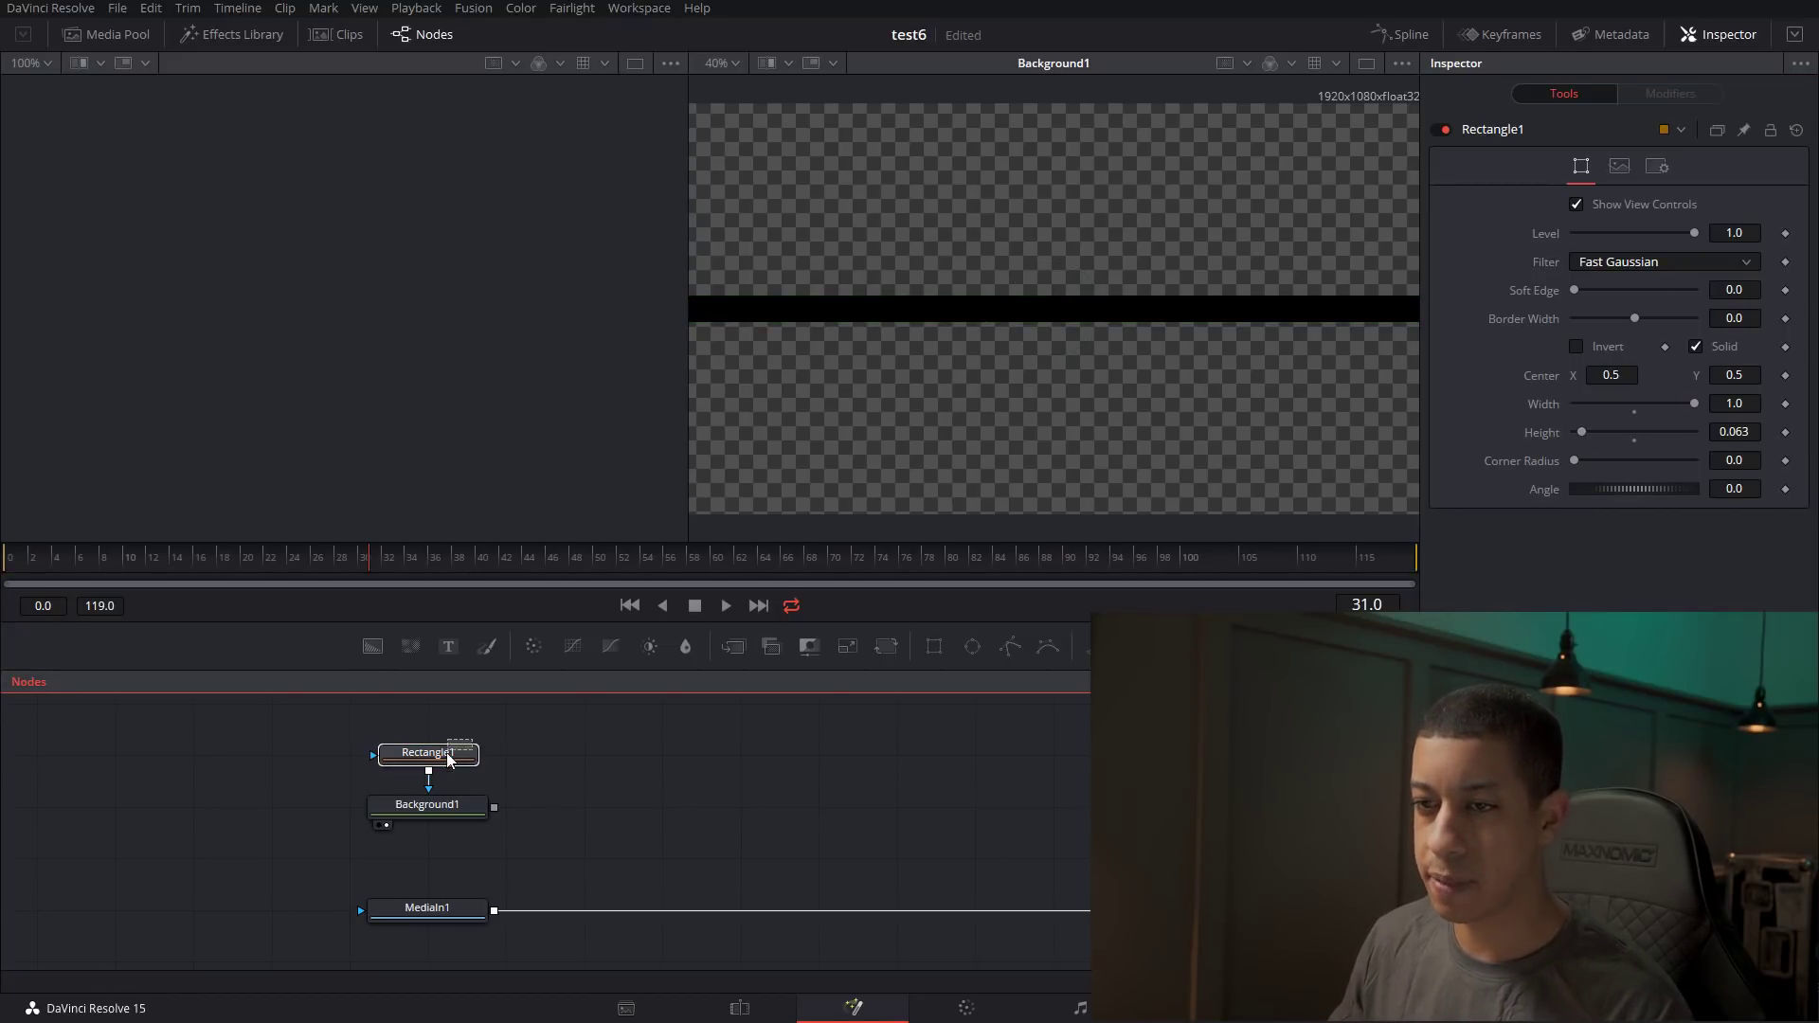
left_click_drag(440, 758, 437, 704)
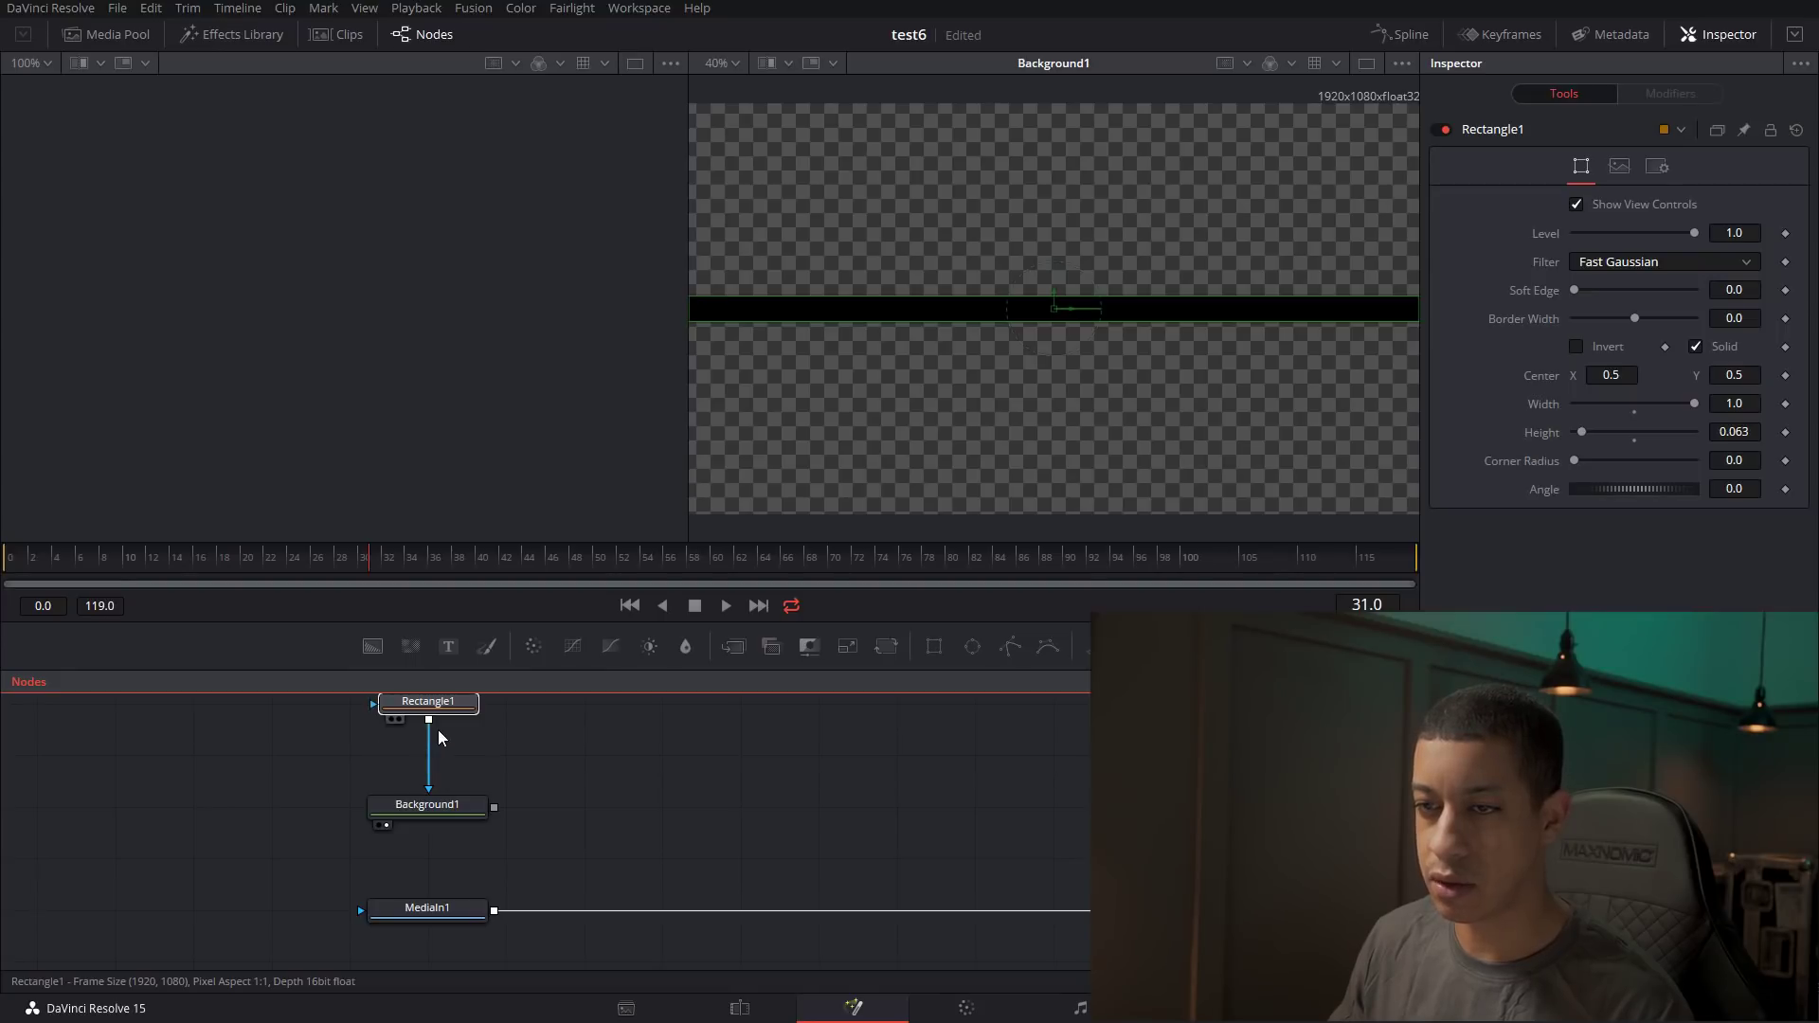
scroll(438, 729, "up", 2)
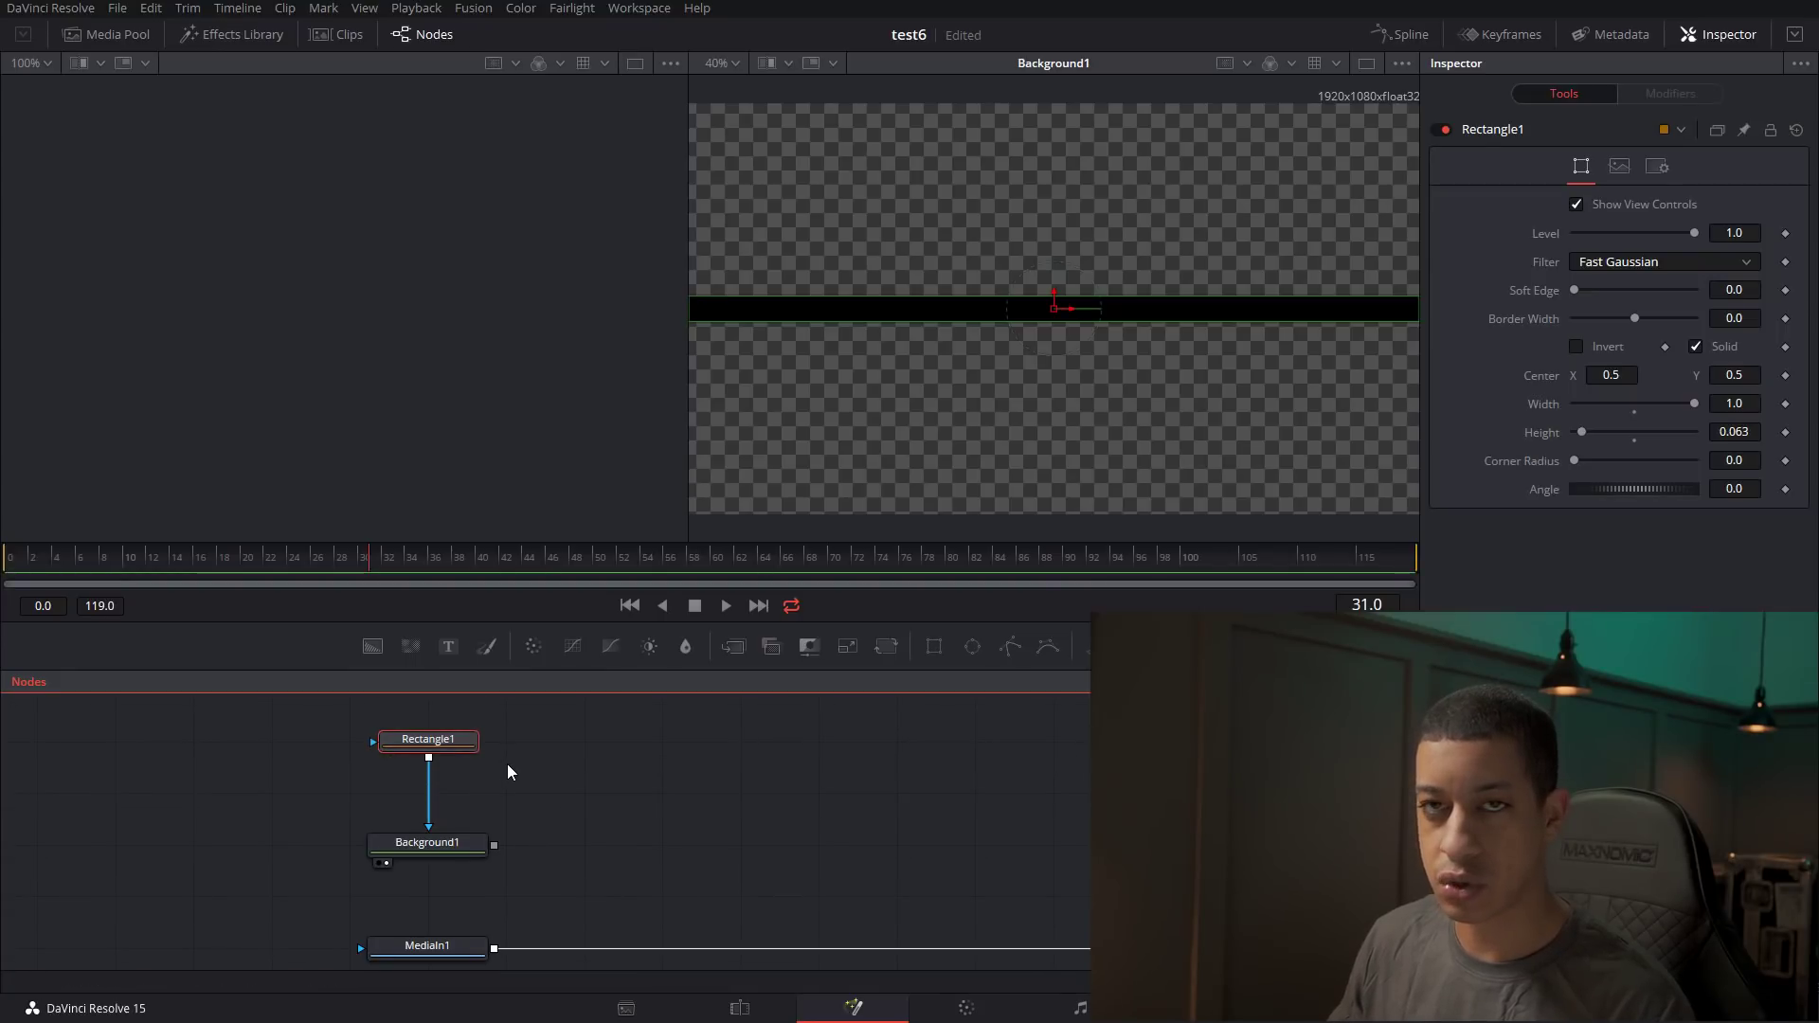
key("ctrl+v")
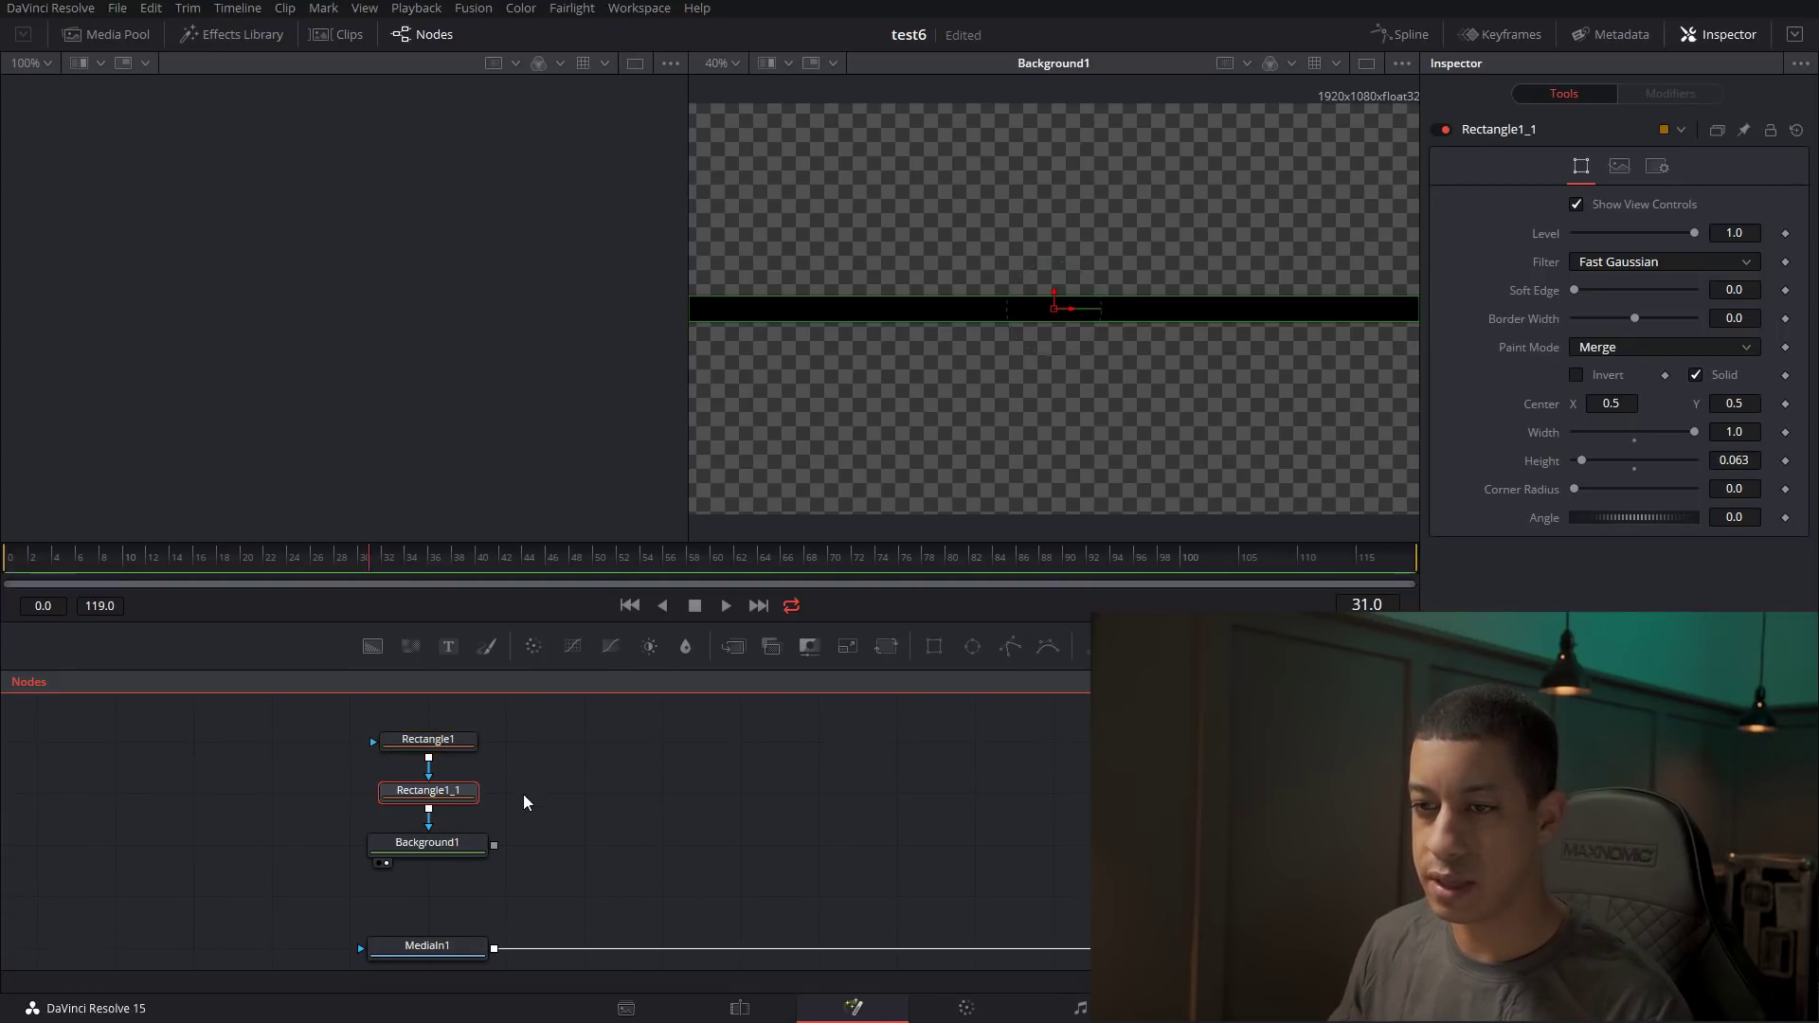
left_click(567, 801)
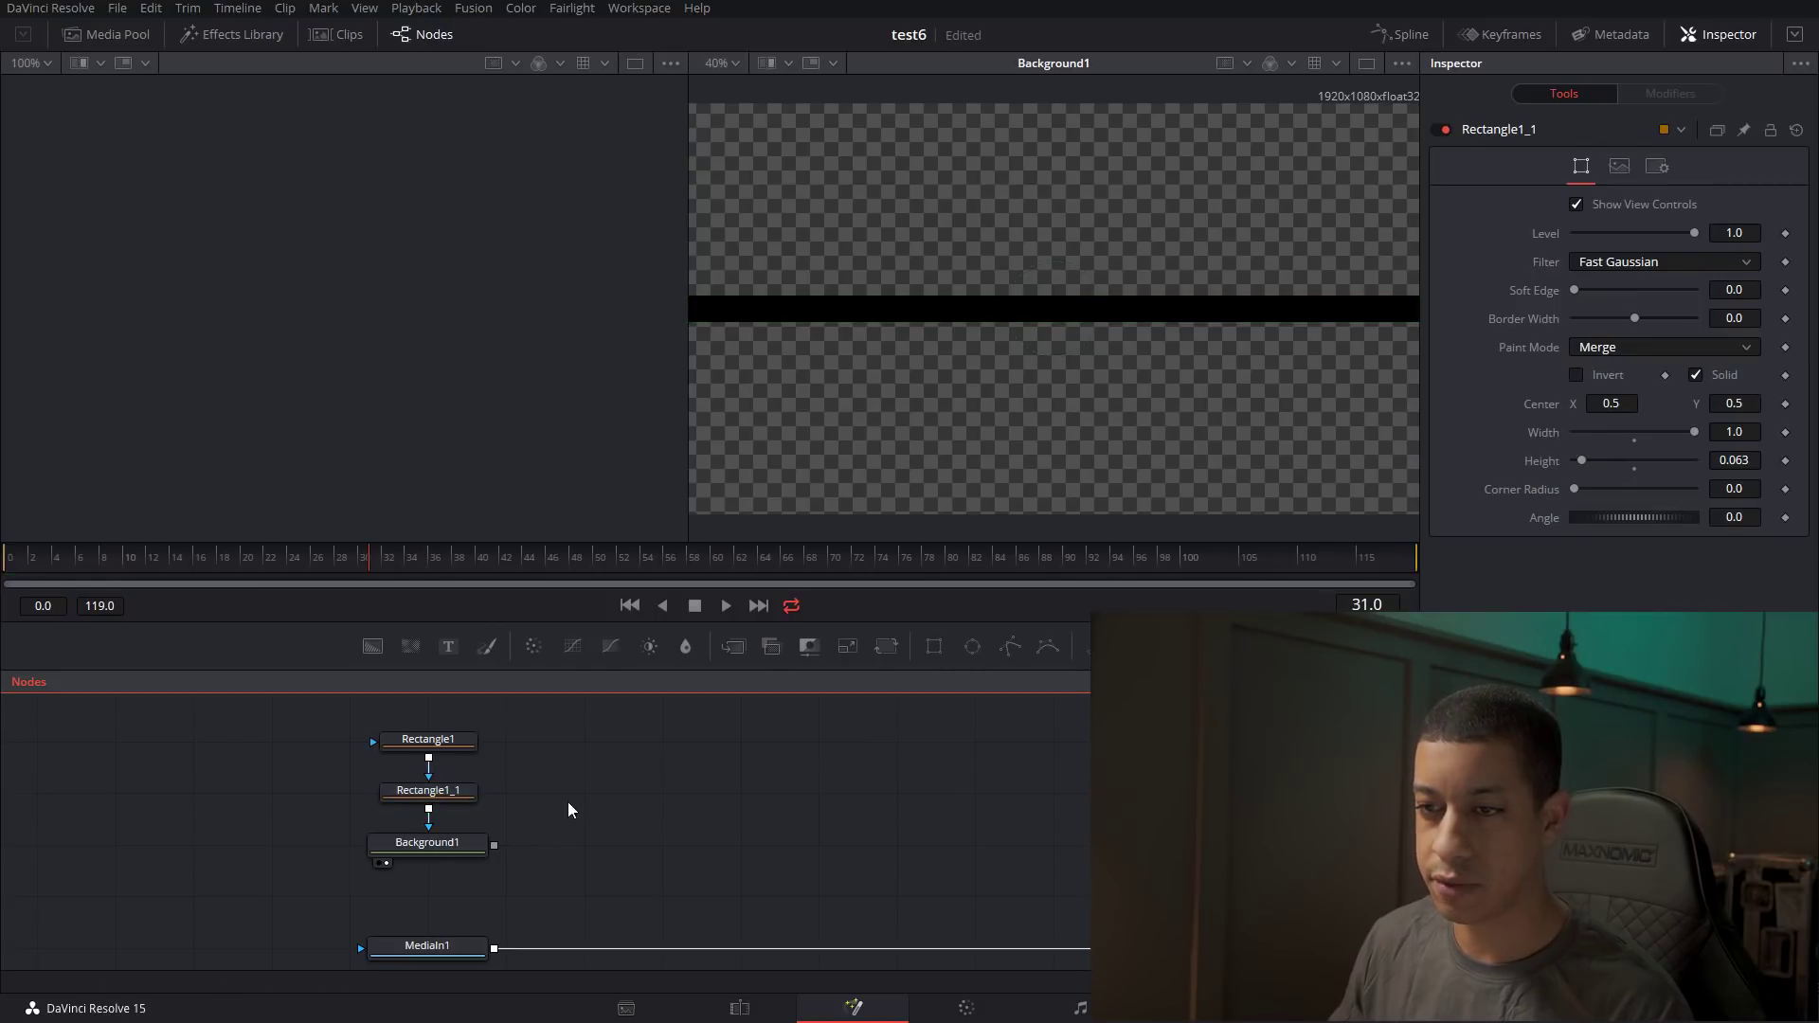
Try moving Rectangle1 below the copied bar, to a center of about X 0.457, Y 0.281, and undo the move.
left_click(449, 753)
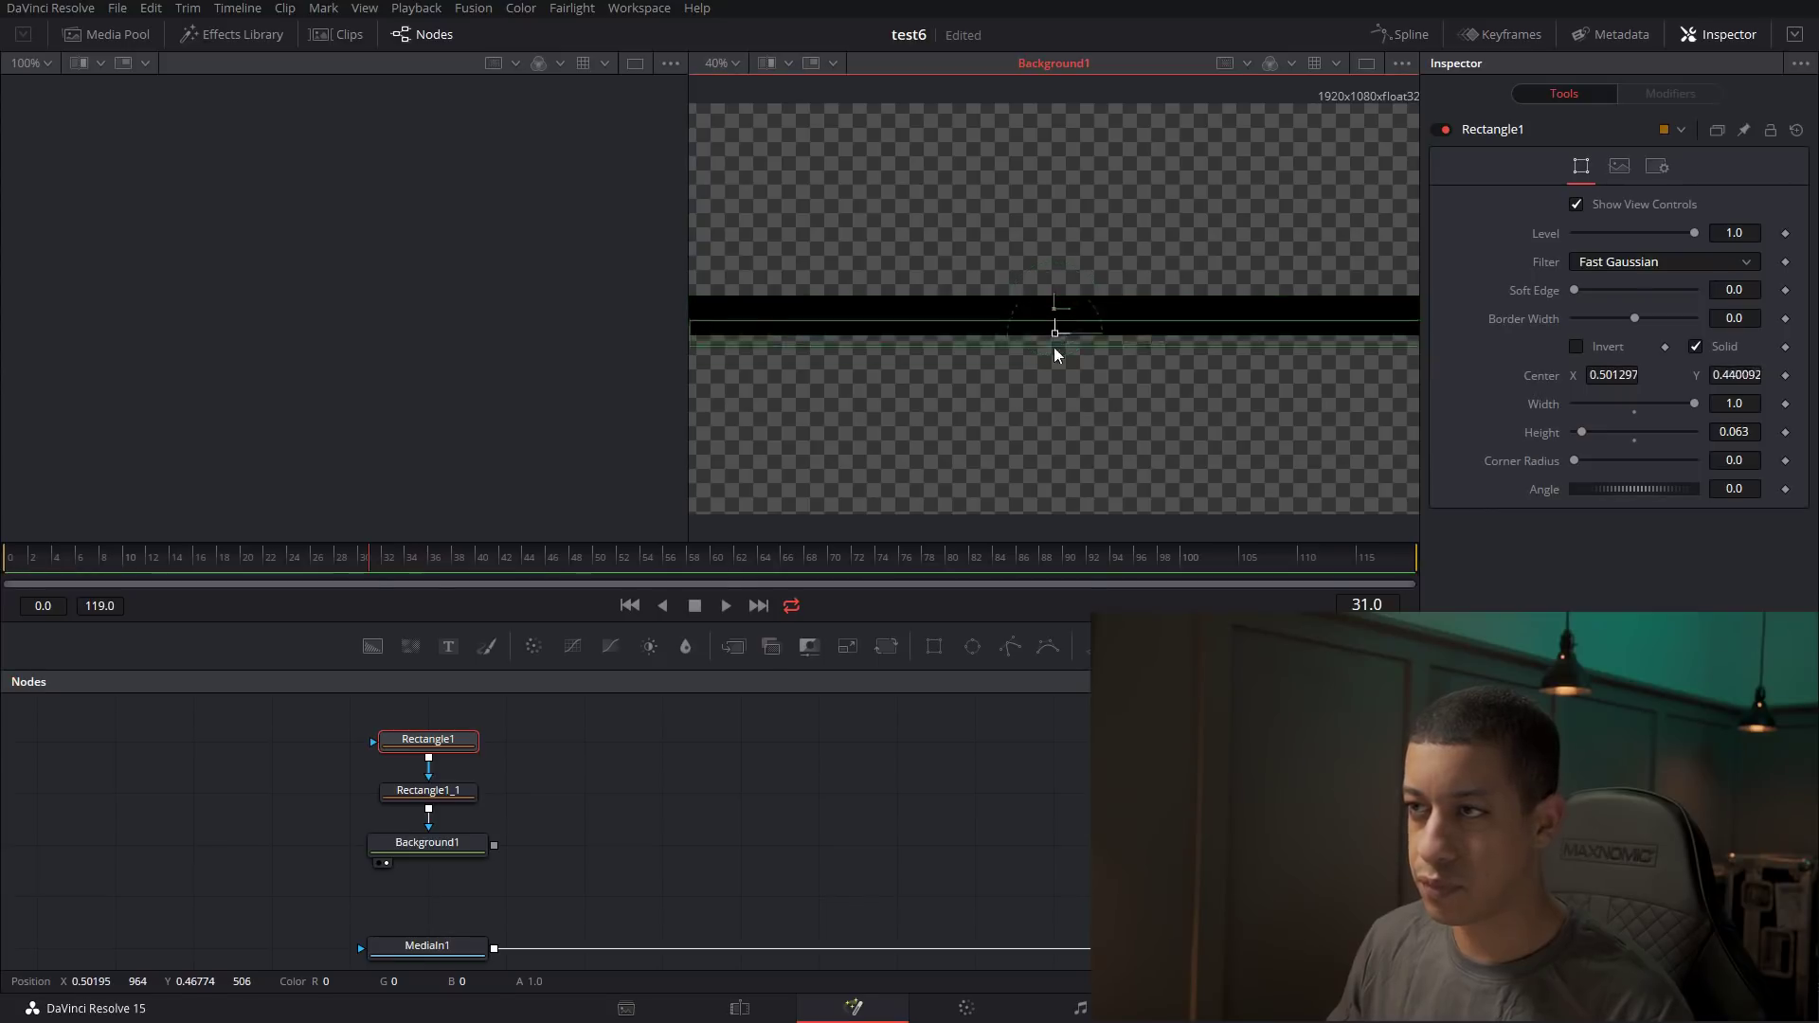
left_click_drag(1053, 326, 1018, 408)
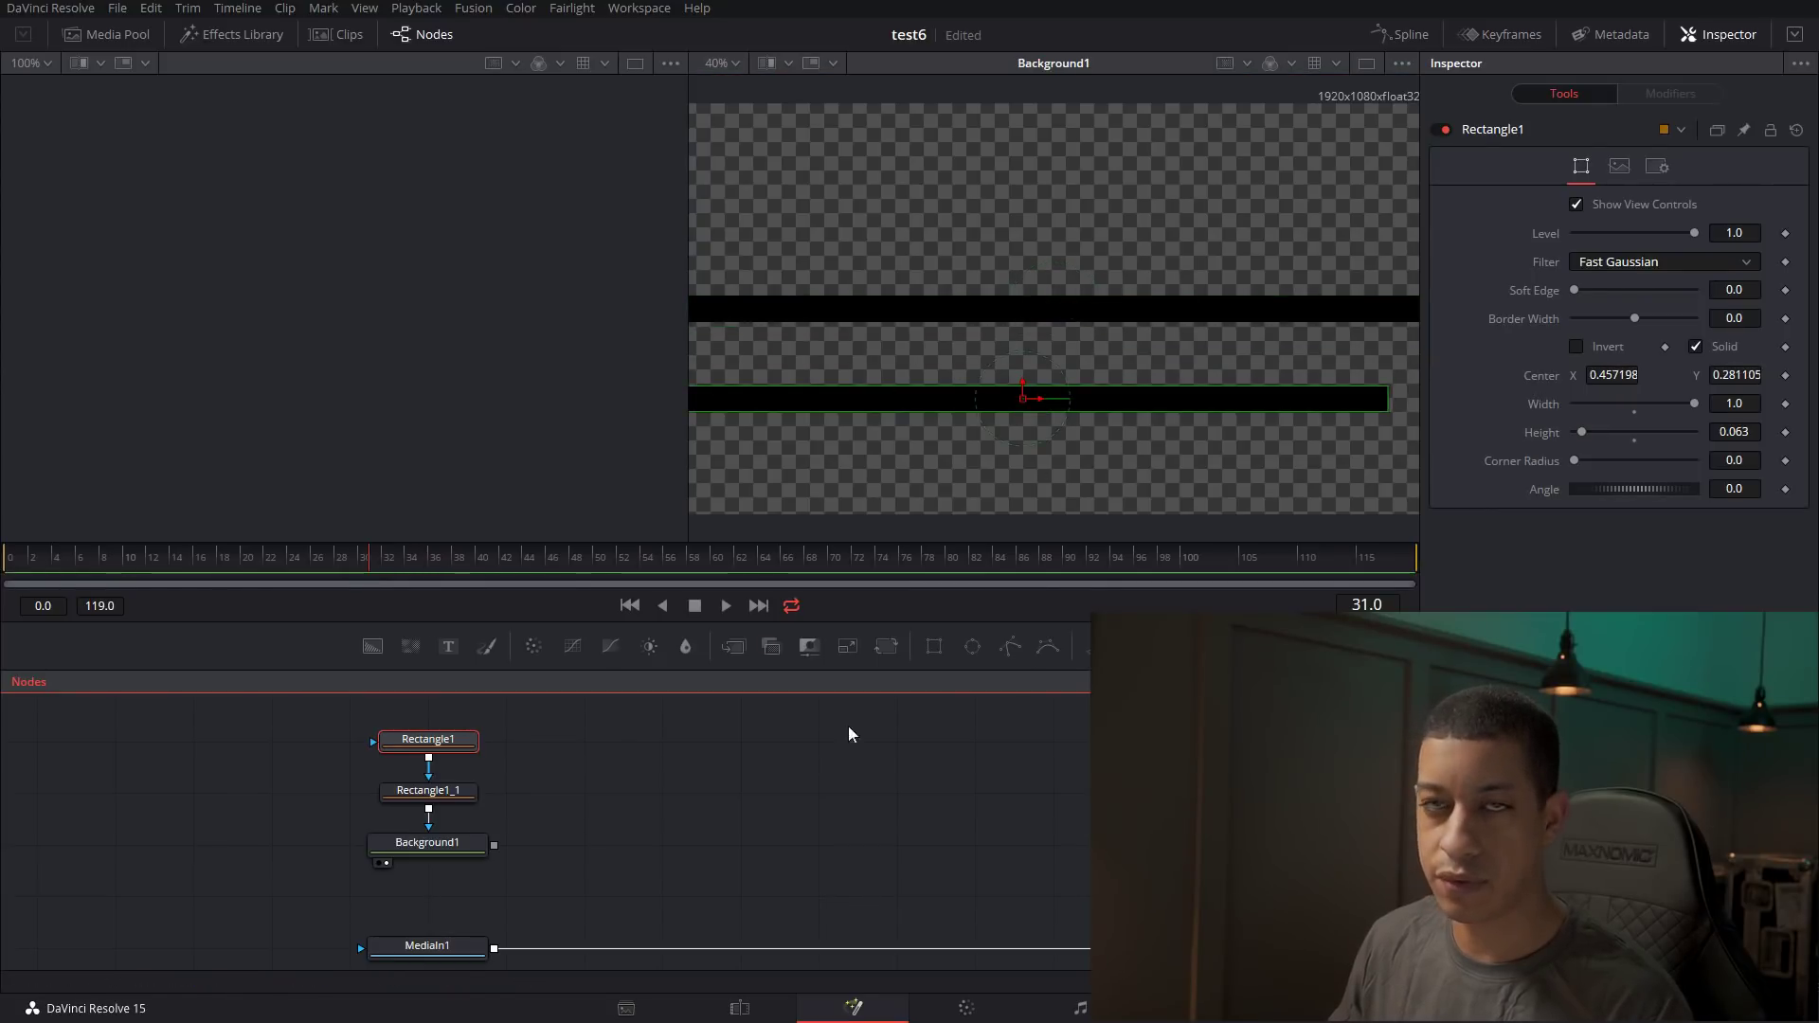
key("ctrl+z")
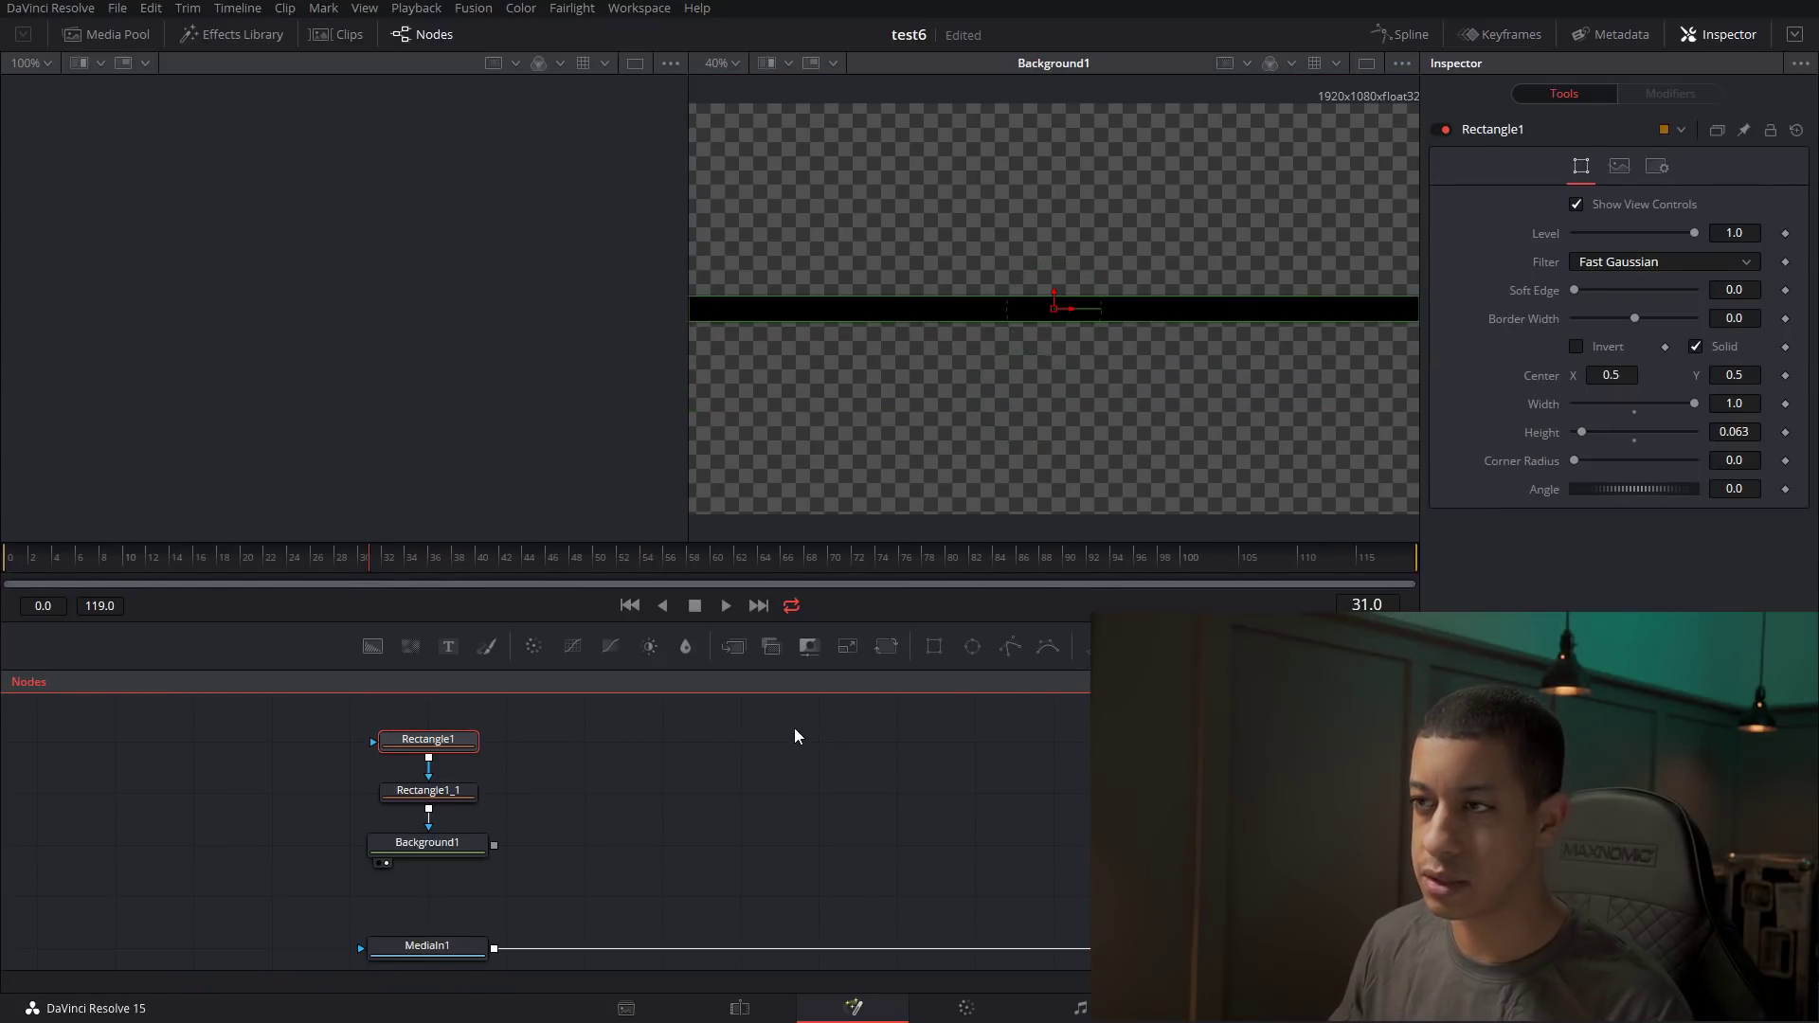
Set the Paint Mode of the copied mask Rectangle1_1 to Multiply.
left_click(460, 794)
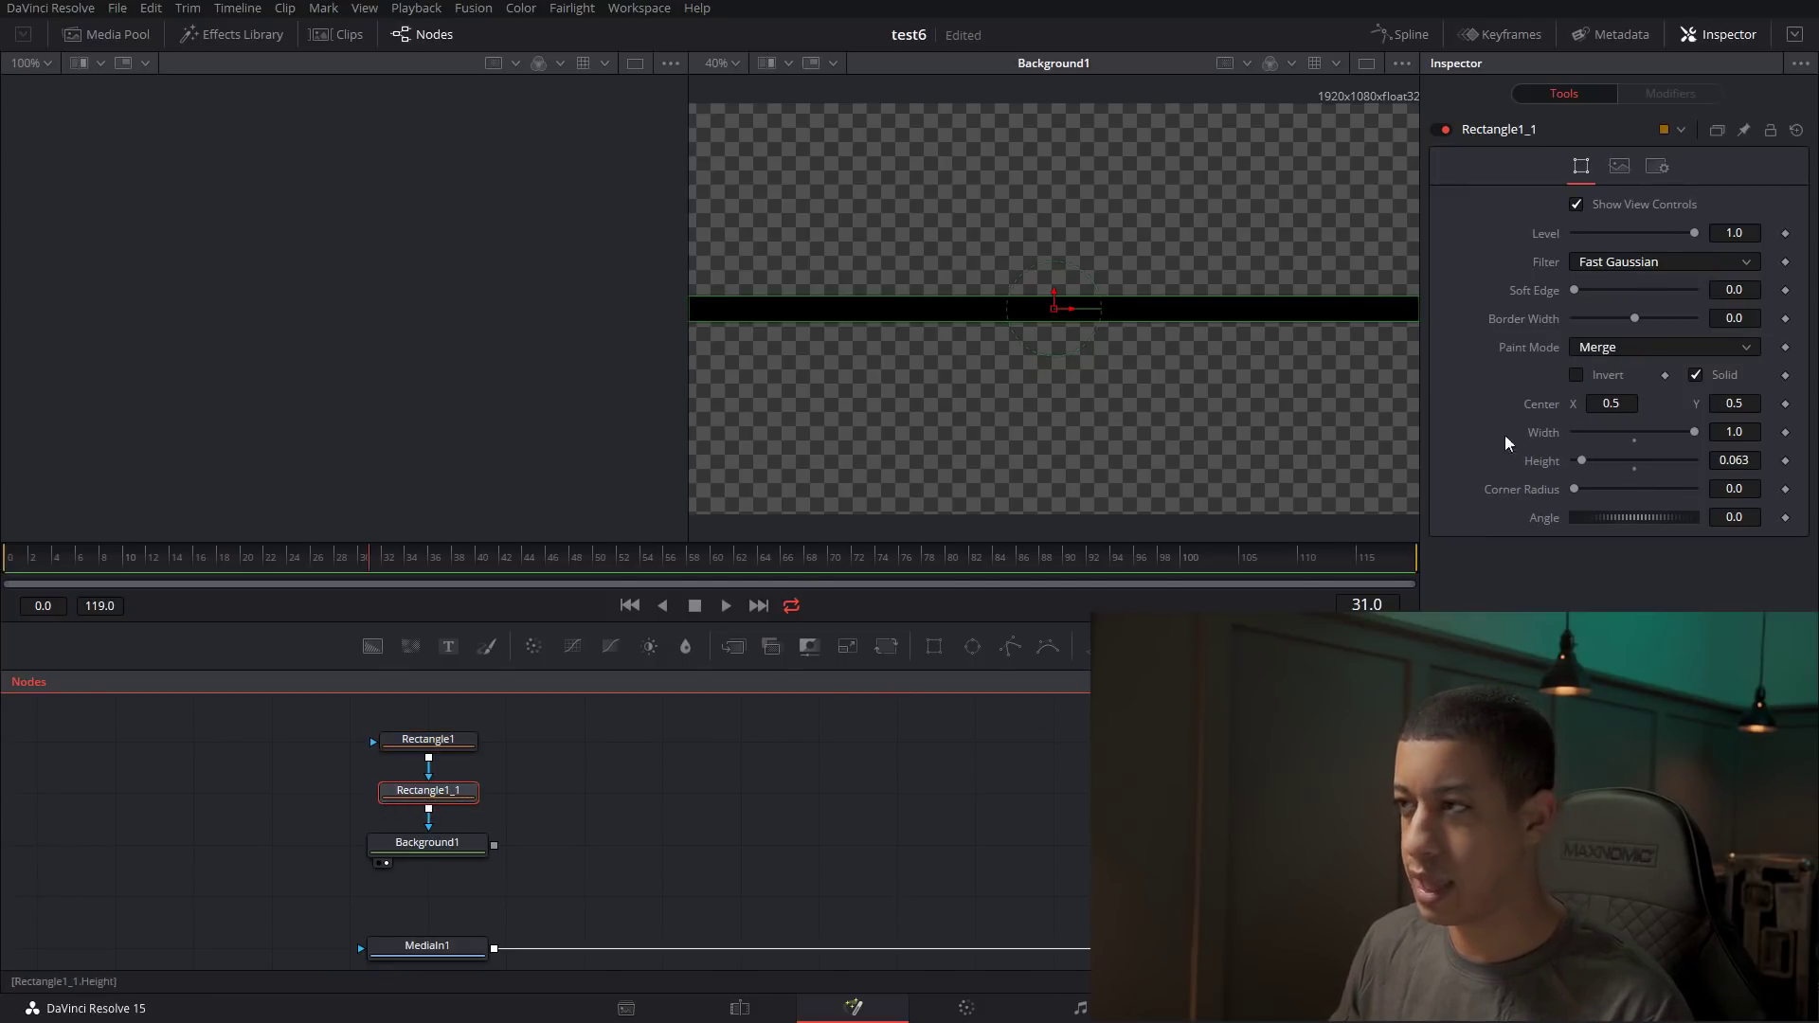
left_click(1646, 347)
left_click(1622, 491)
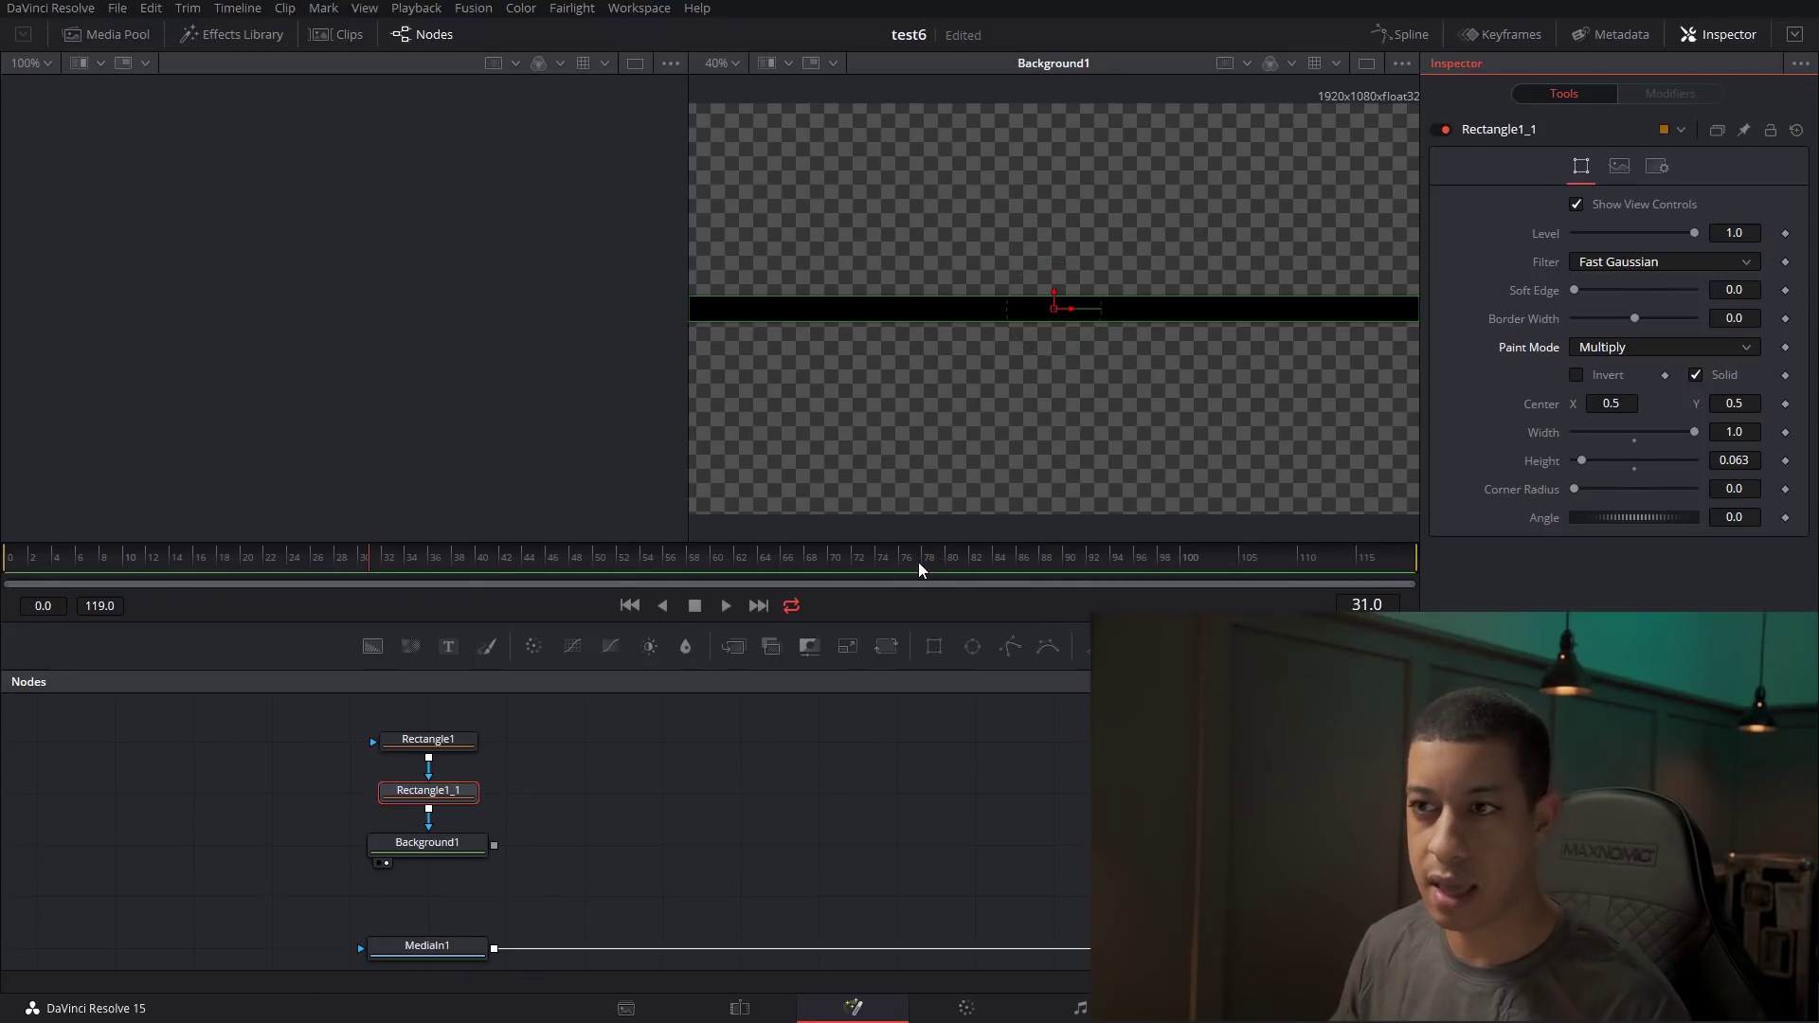
Test the Multiply masking by moving Rectangle1 to a center of about X 0.421, Y 0.454, and undo the move.
left_click(456, 749)
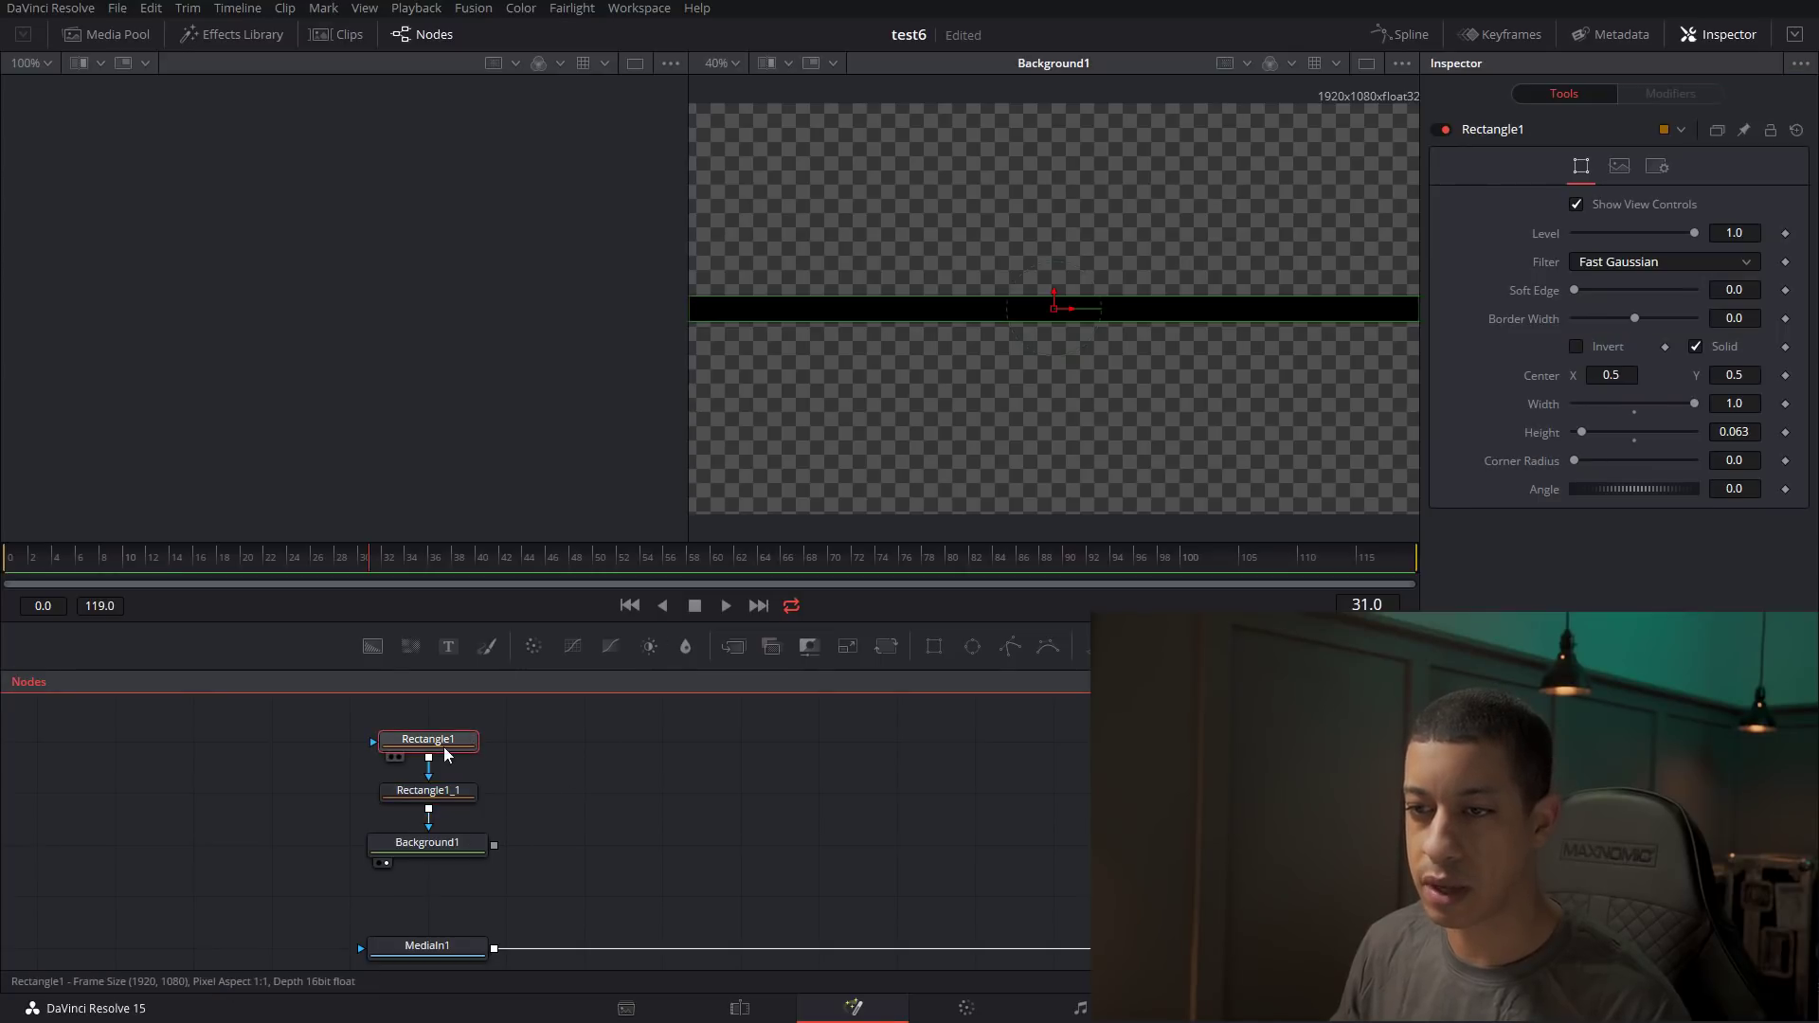
left_click_drag(1053, 308, 994, 330)
left_click(1054, 779)
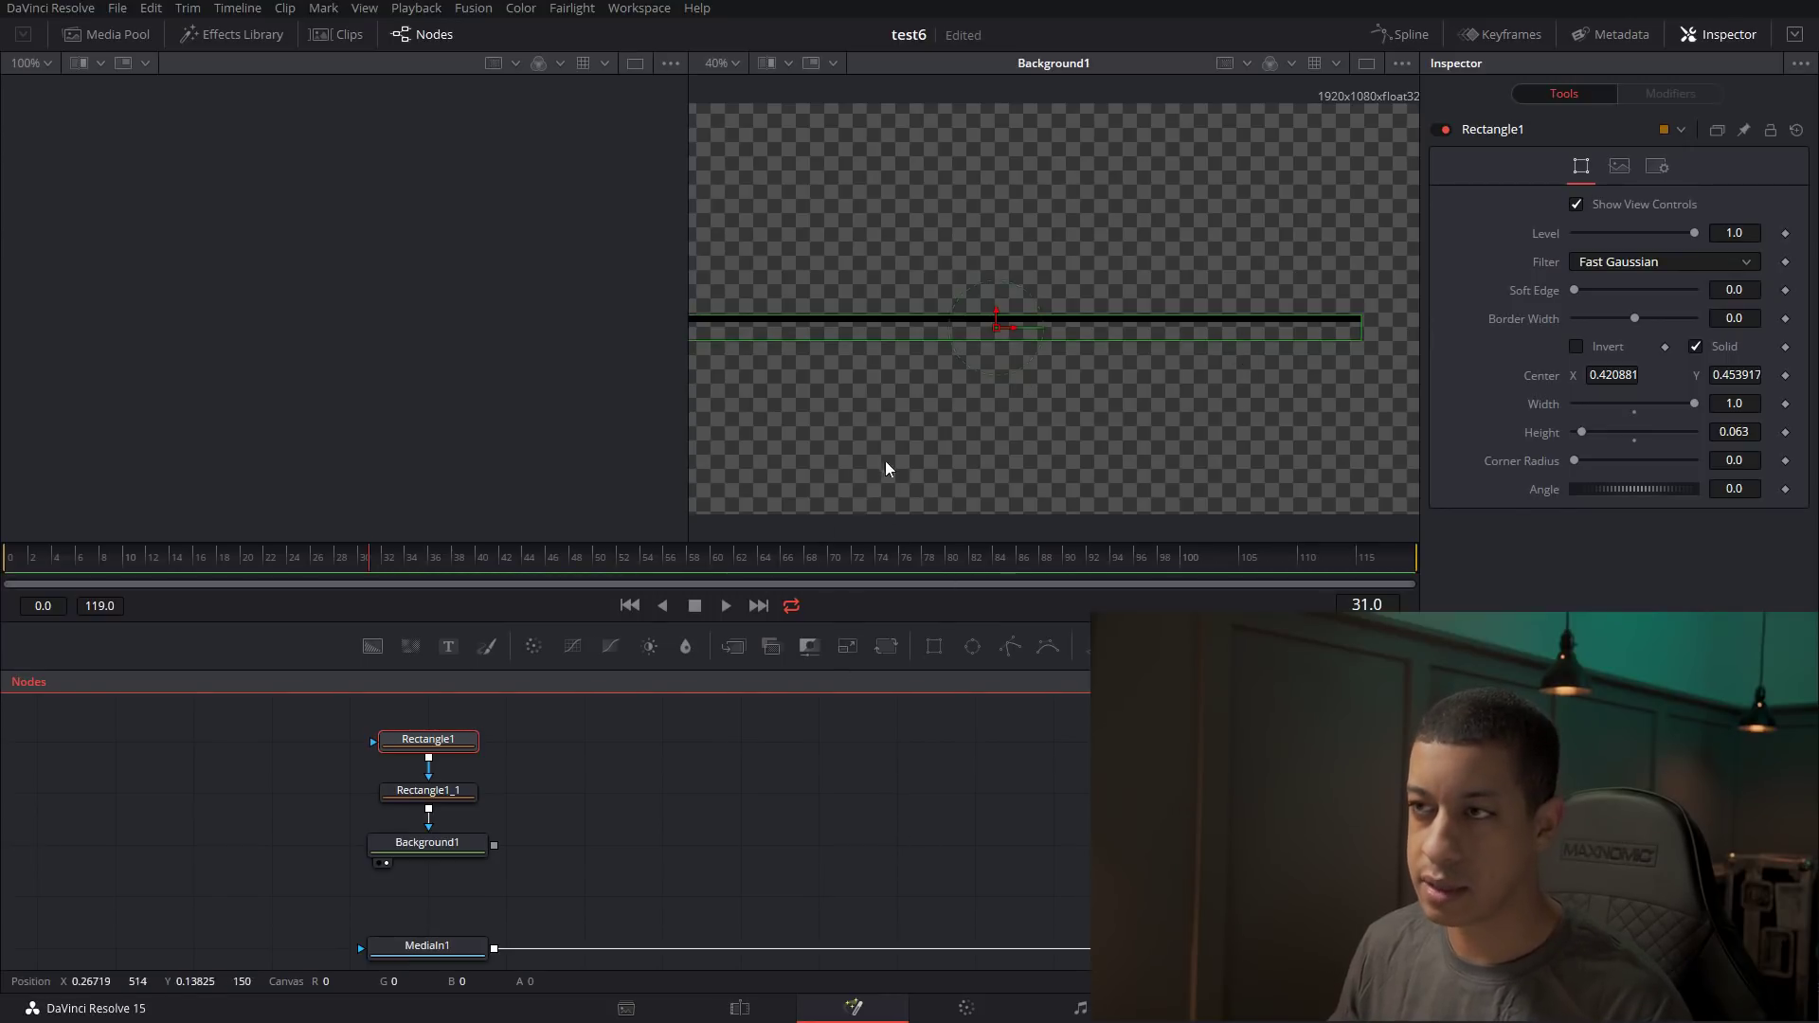
left_click(858, 851)
key("ctrl+z")
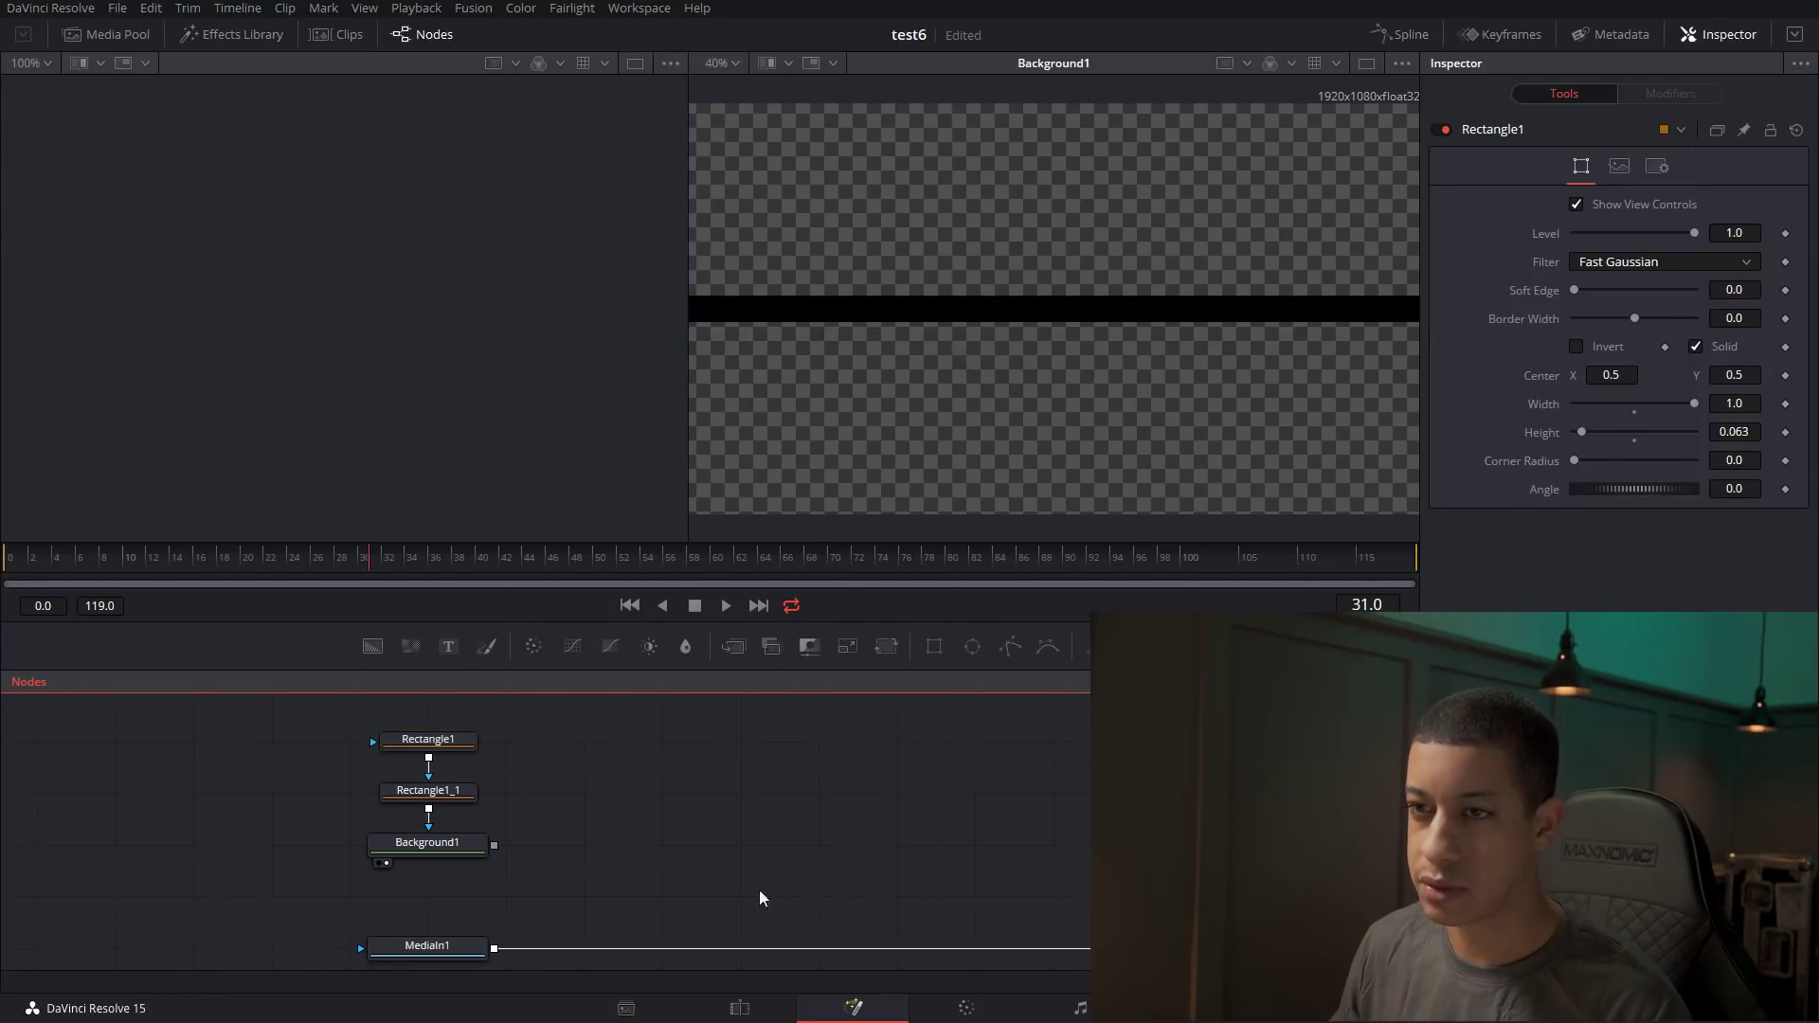
Try sliding Rectangle1 only horizontally, to center X about 0.261 and again to 0.239, undoing each move.
left_click(453, 740)
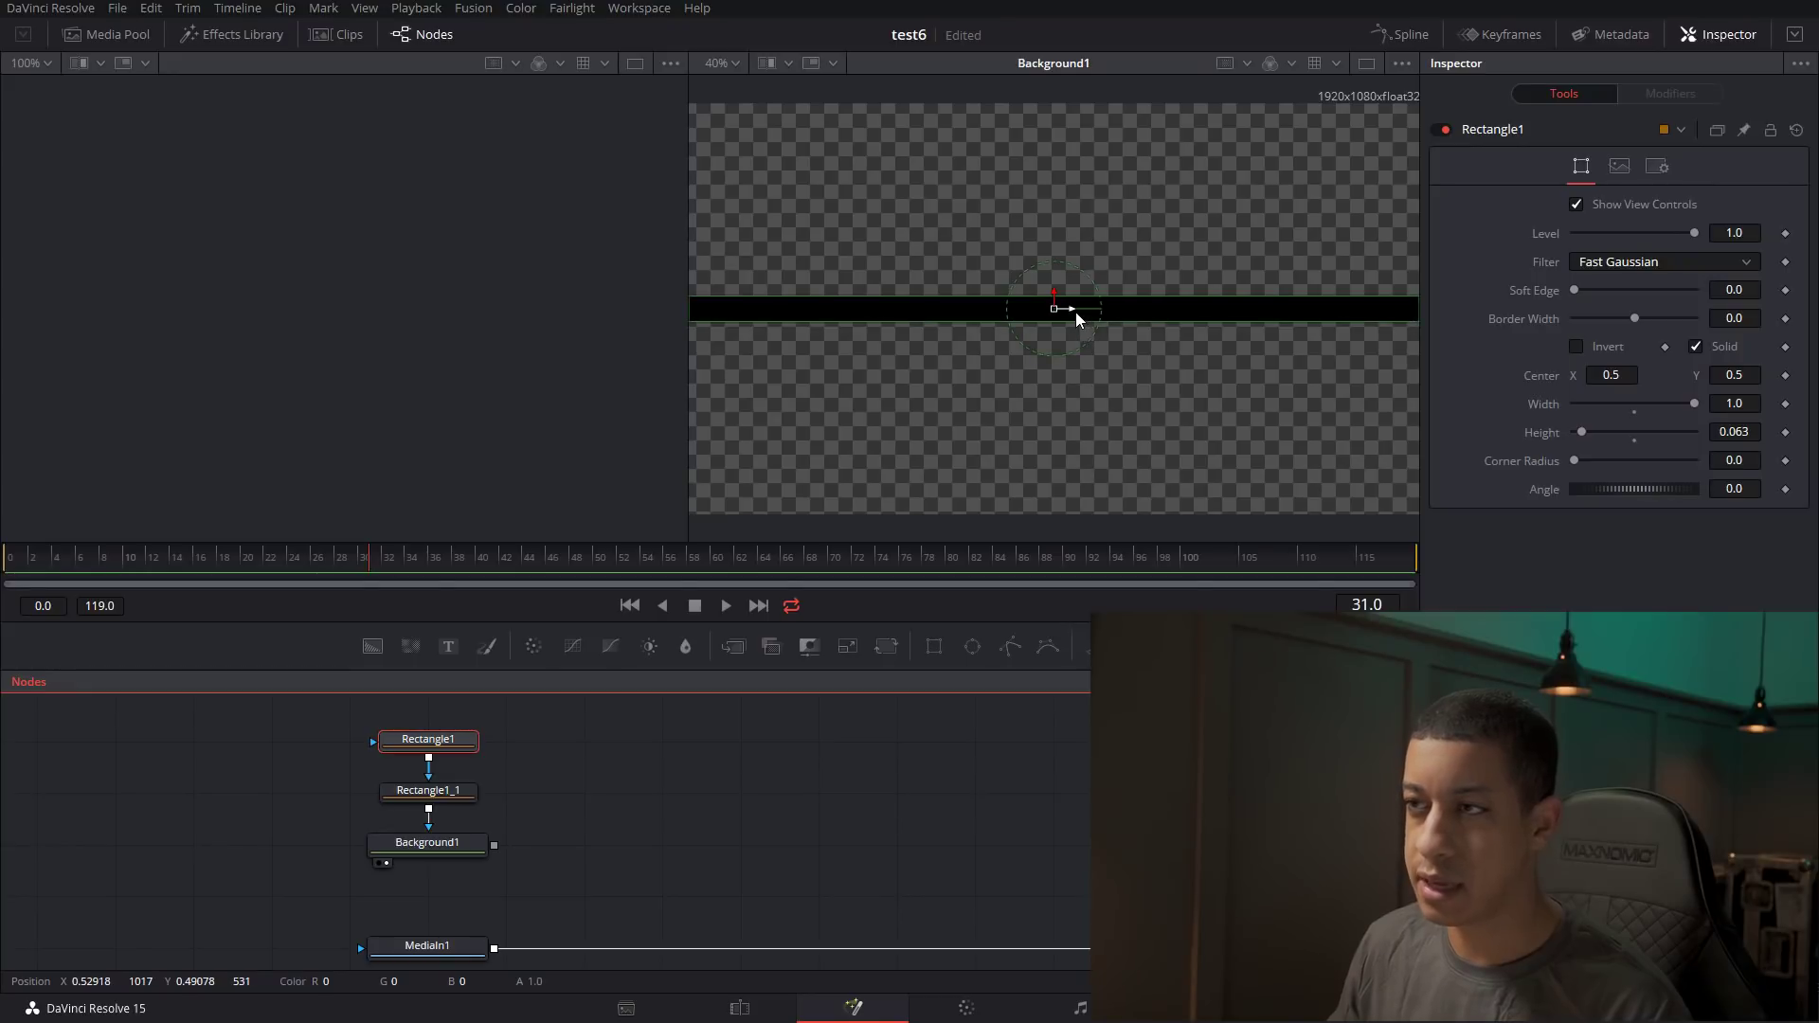
left_click_drag(1073, 311, 889, 352)
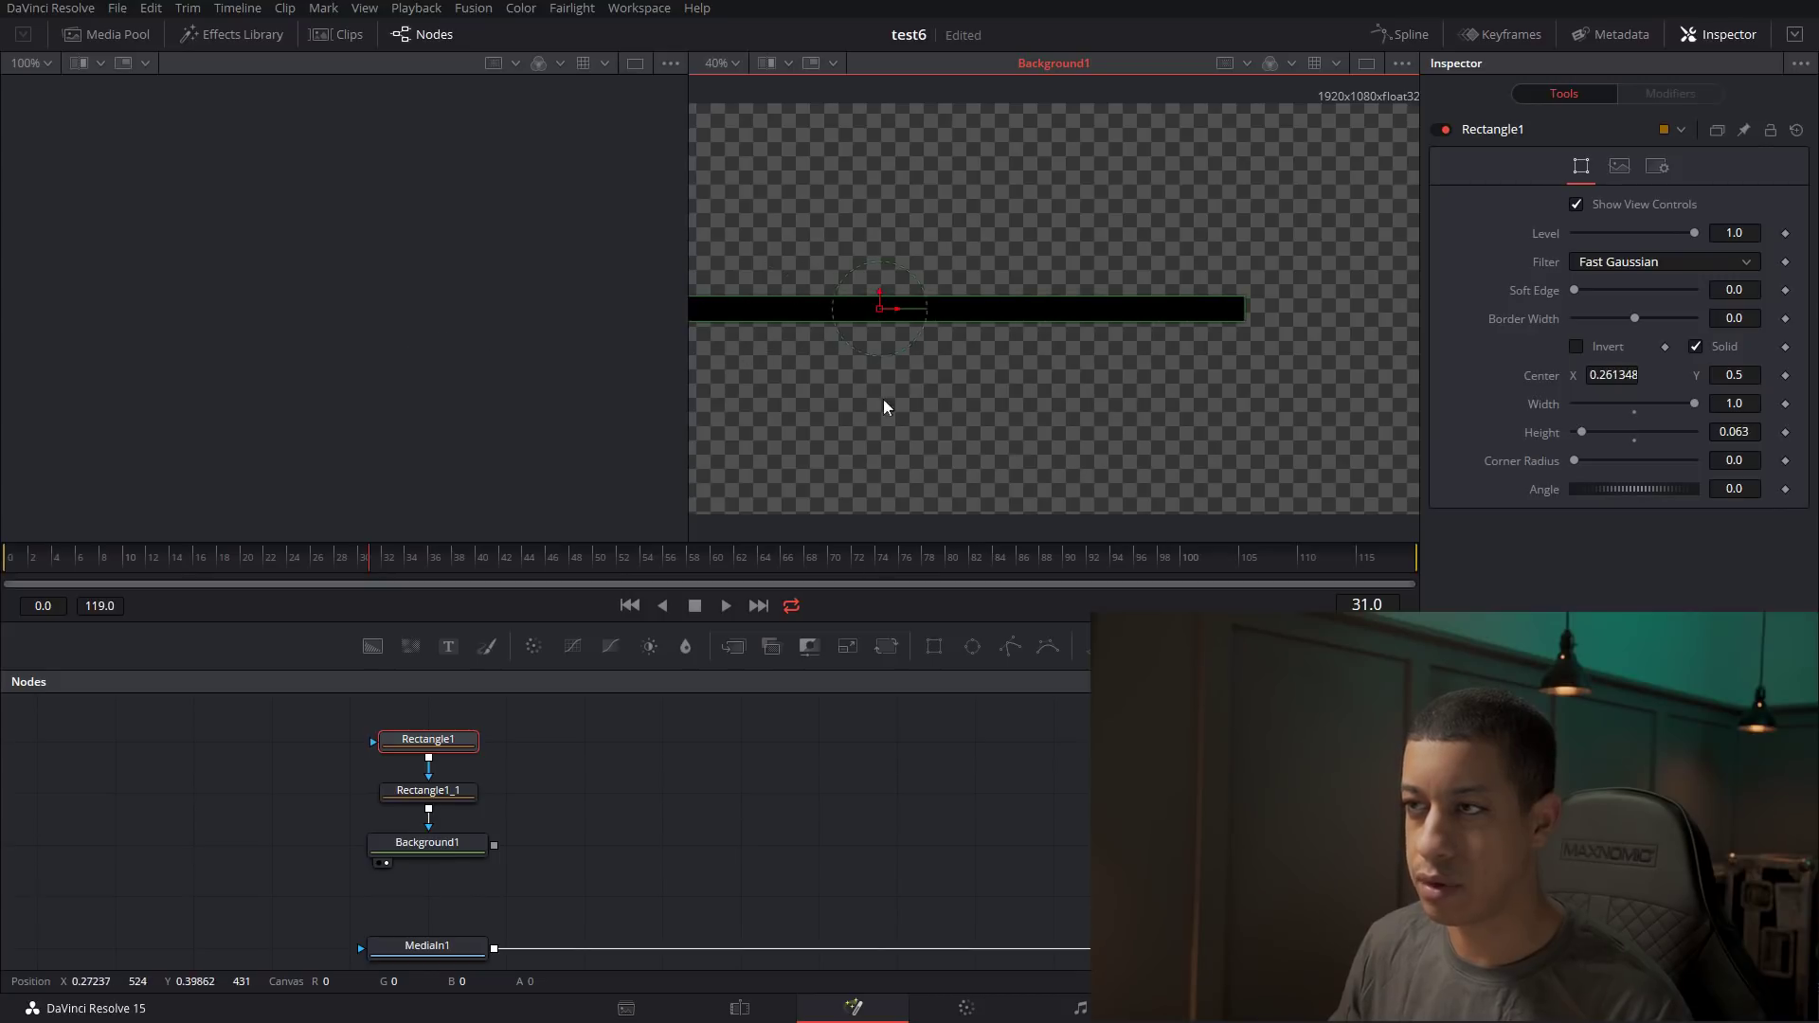
key("ctrl+z")
left_click(857, 769)
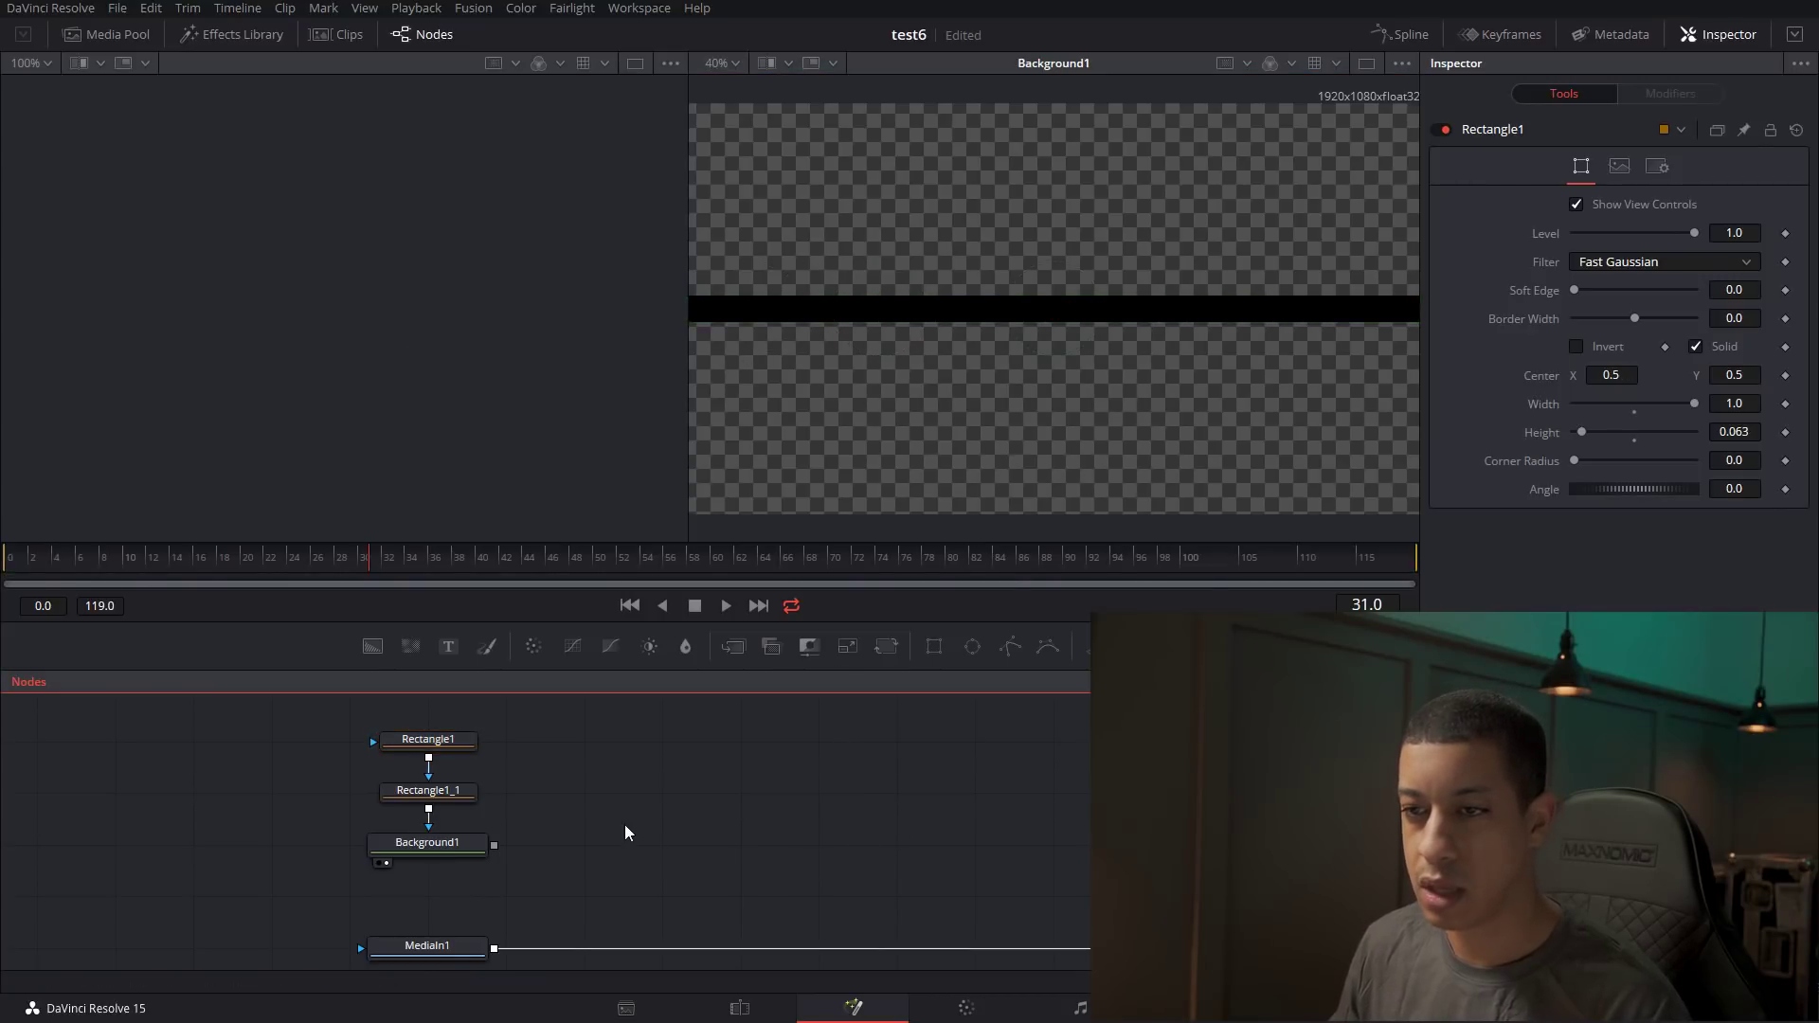
left_click(461, 746)
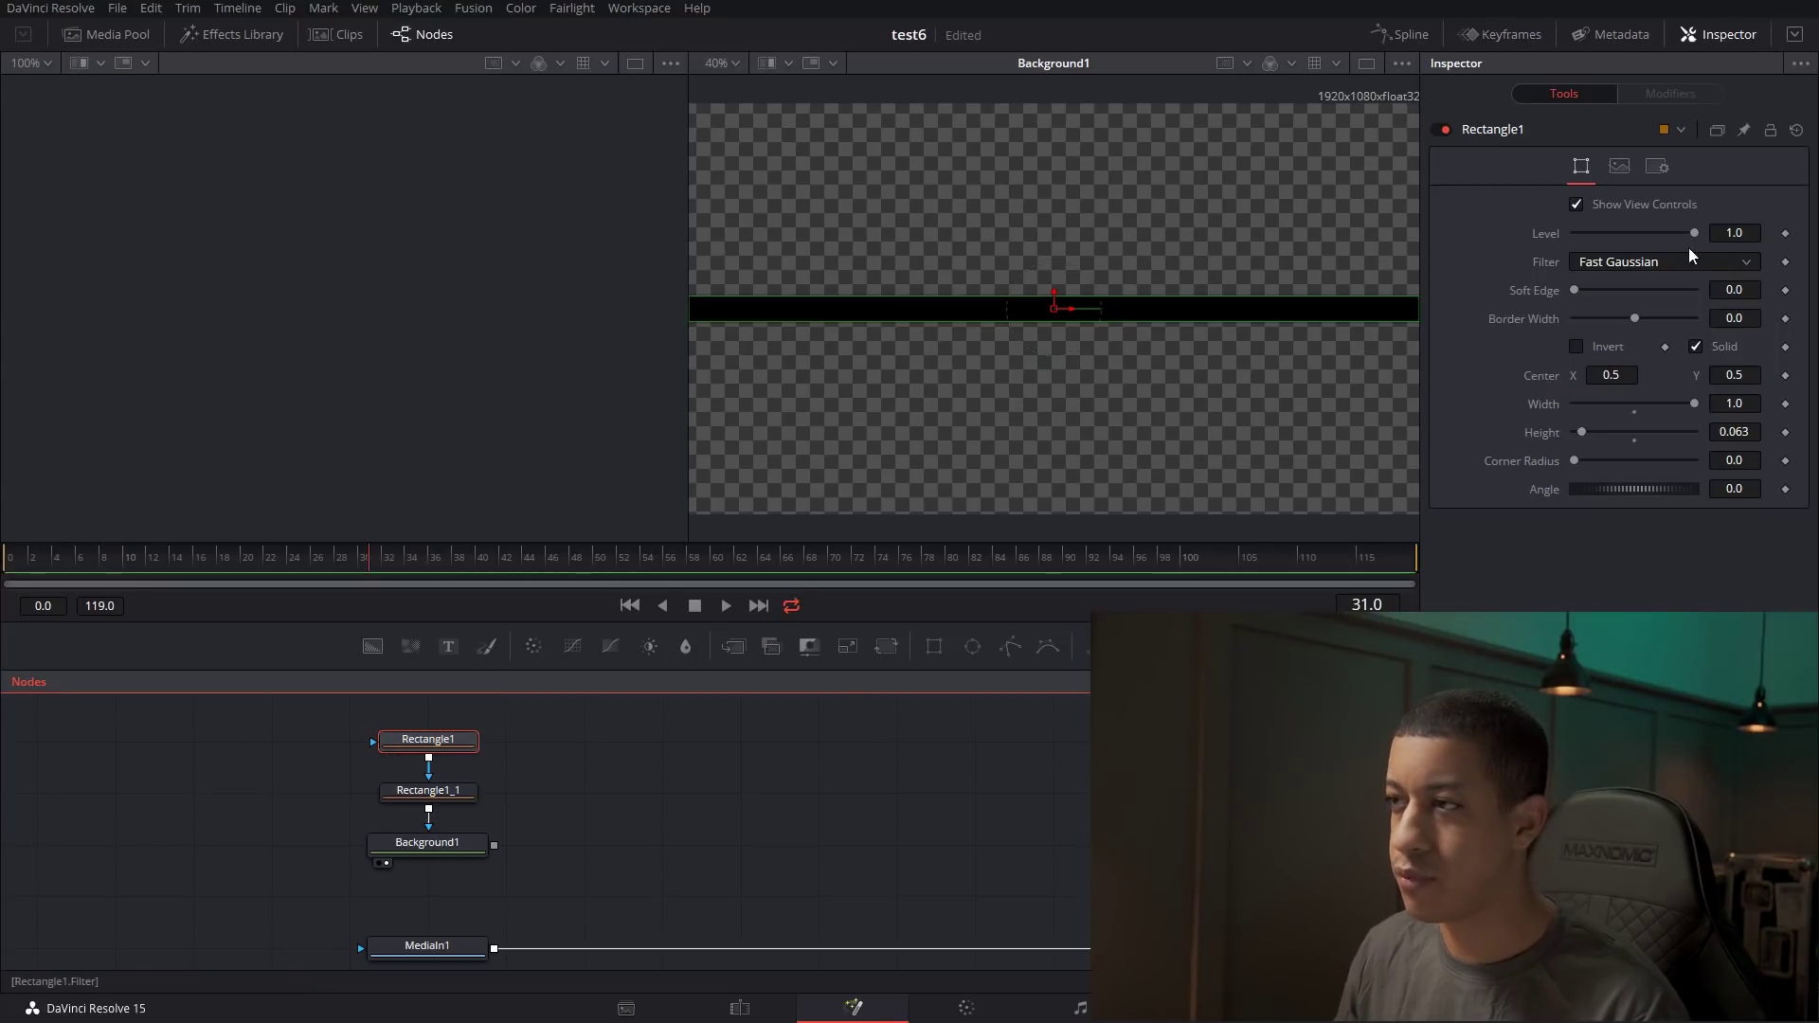
left_click_drag(1053, 308, 863, 308)
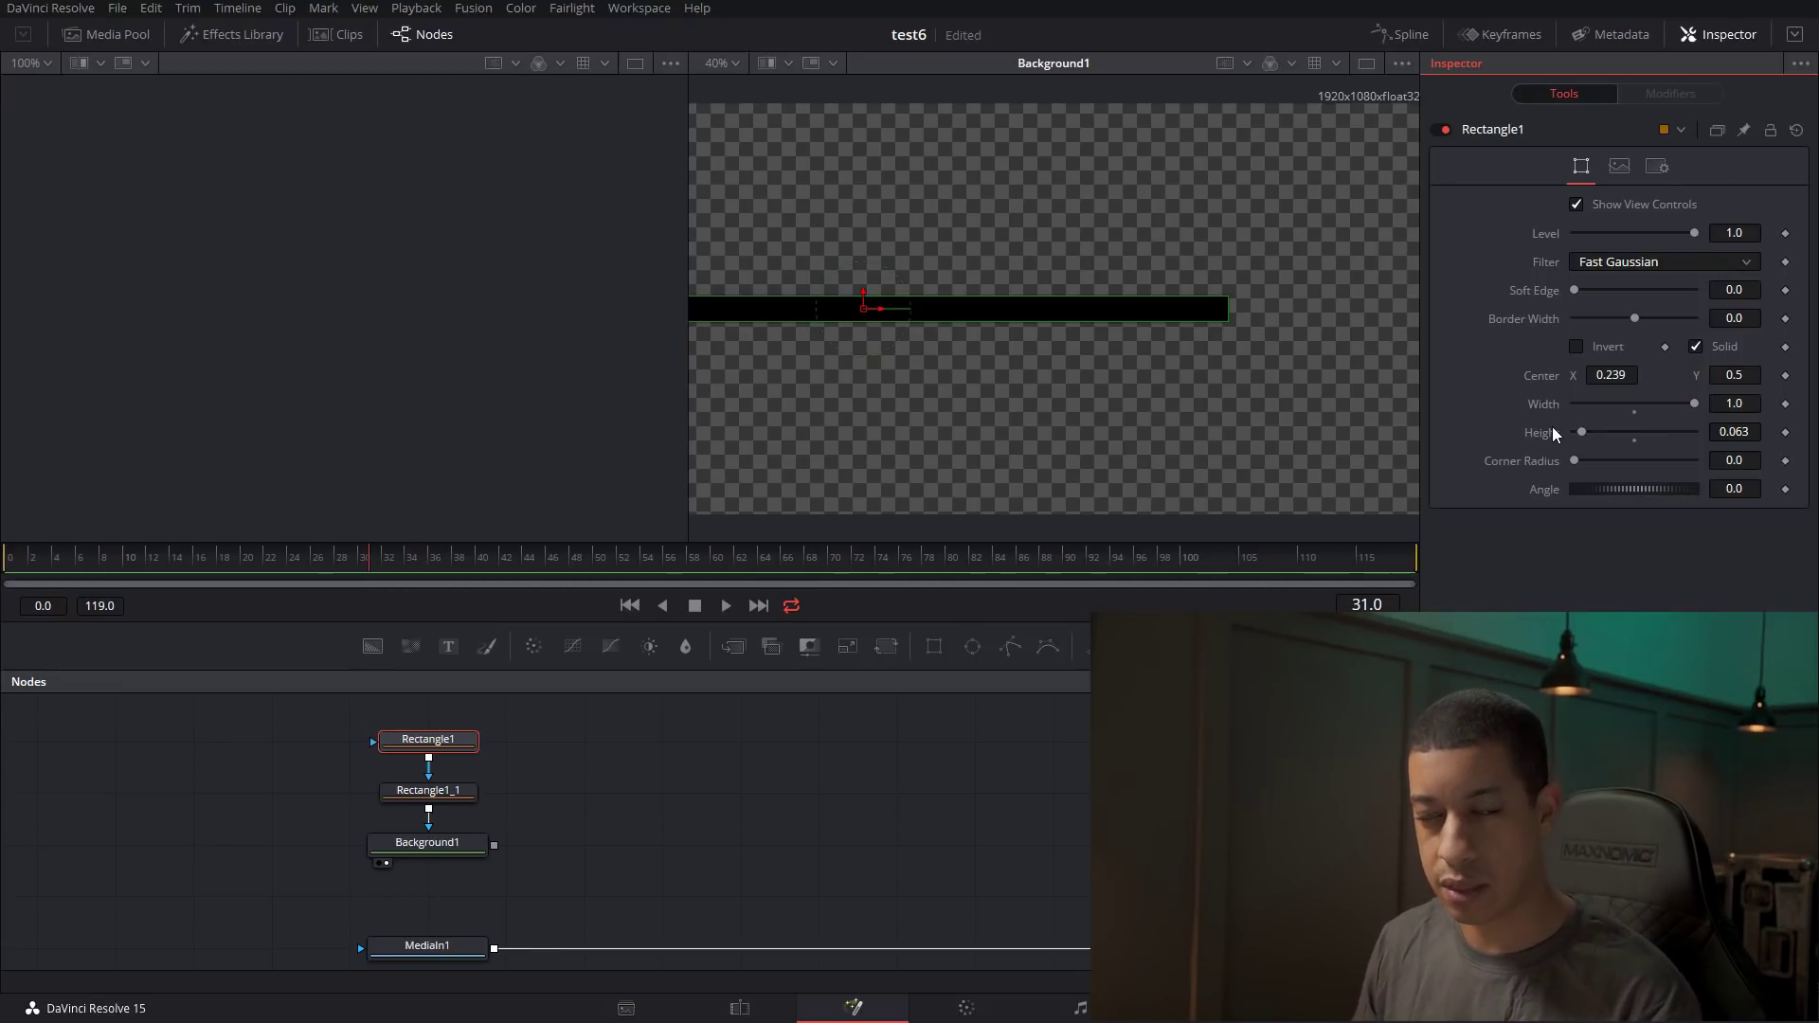
key("ctrl+z")
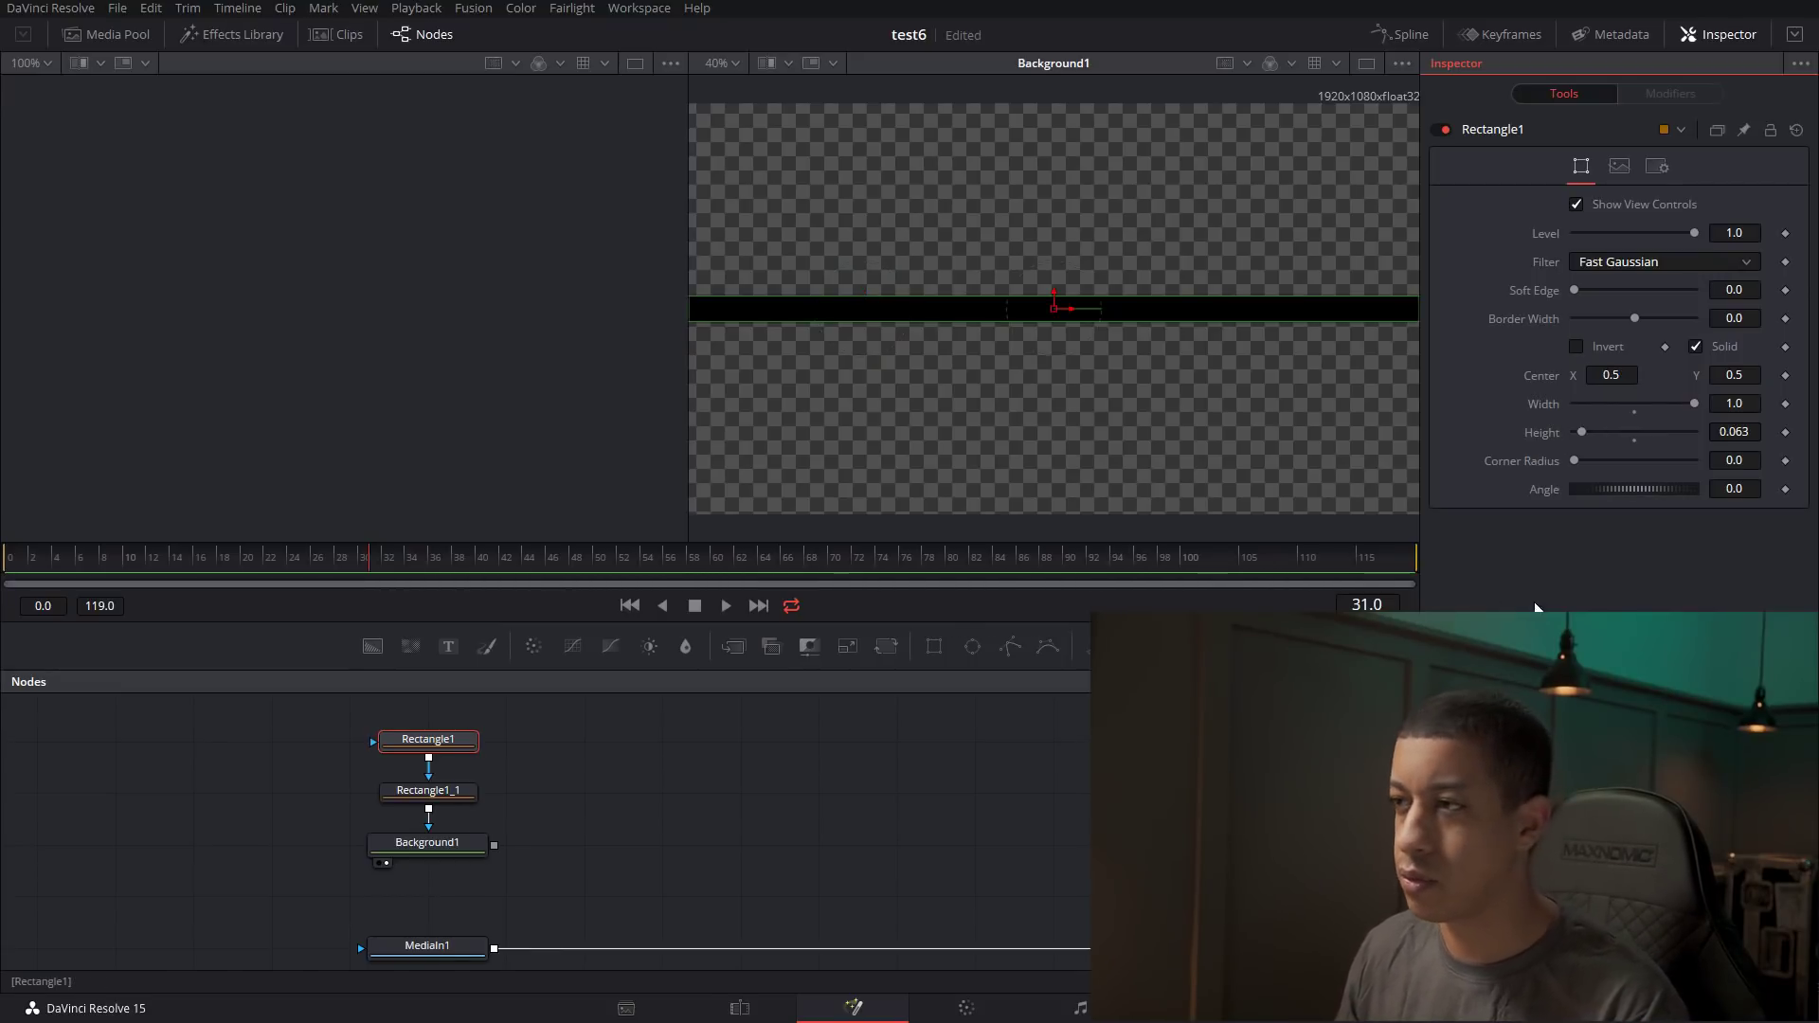
Add an XY Path modifier to the Center parameter of Rectangle1.
right_click(1543, 376)
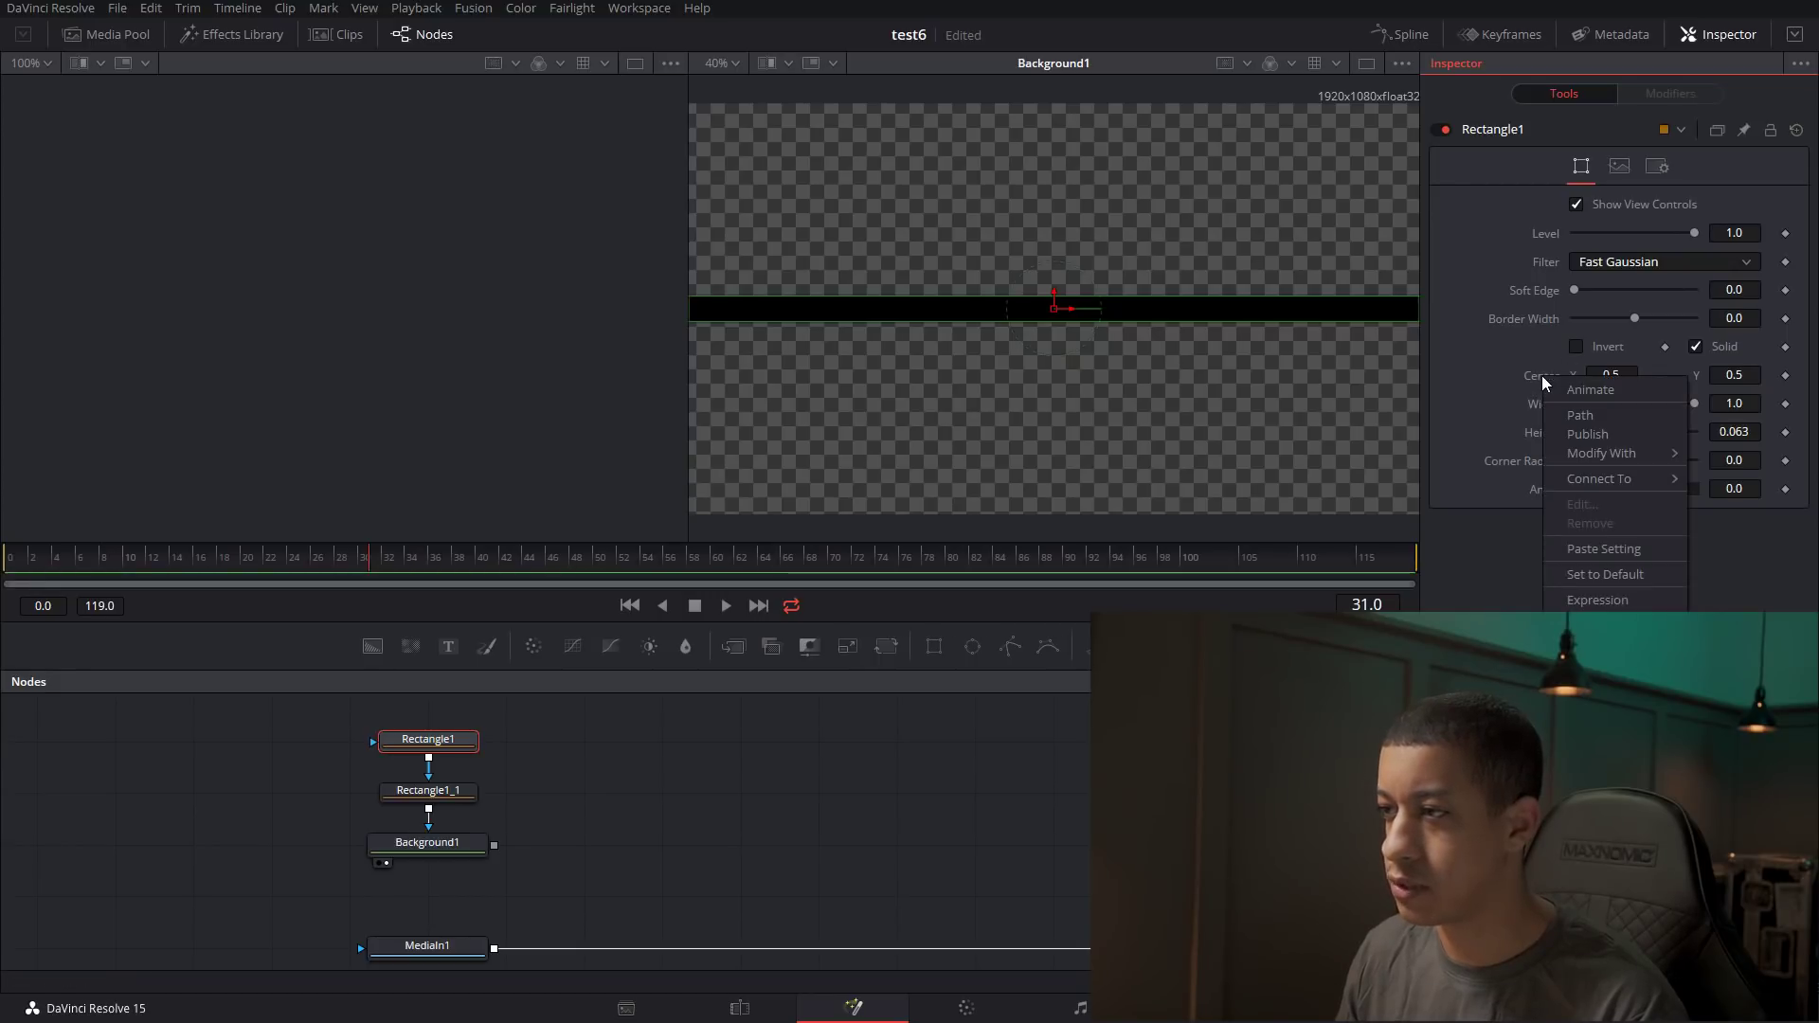
mouse_move(1584, 457)
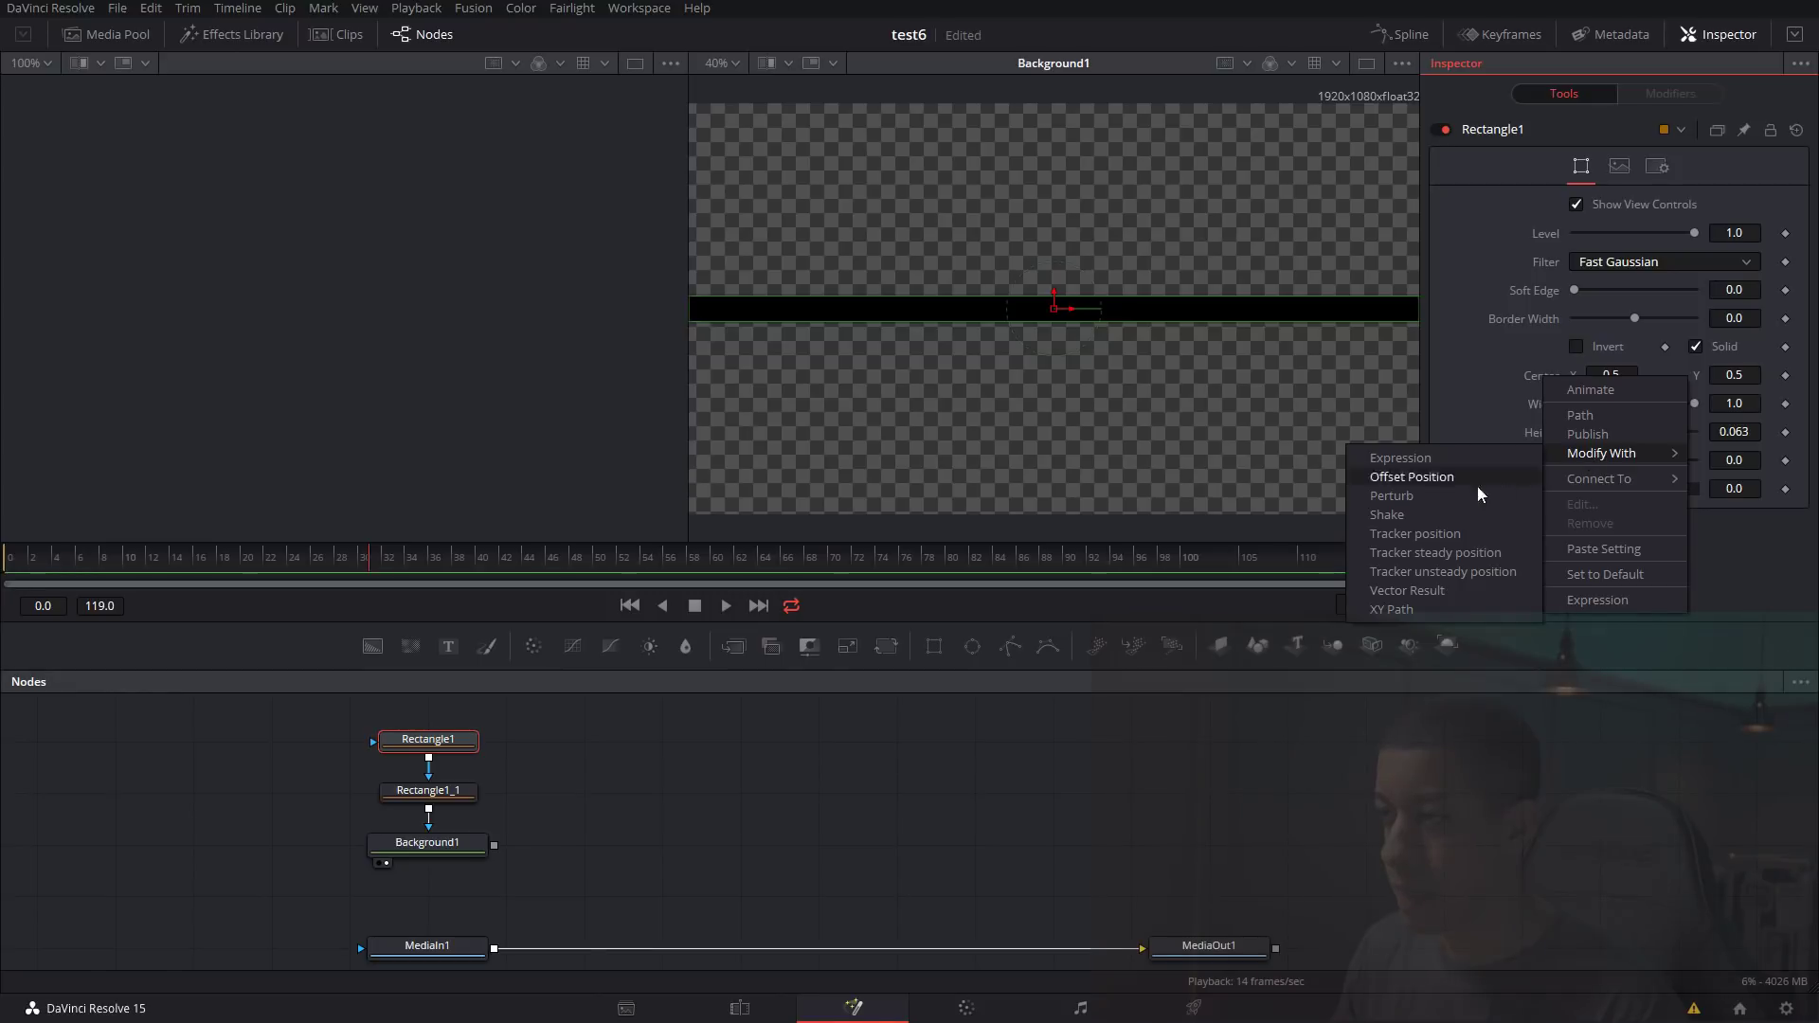
left_click(1455, 608)
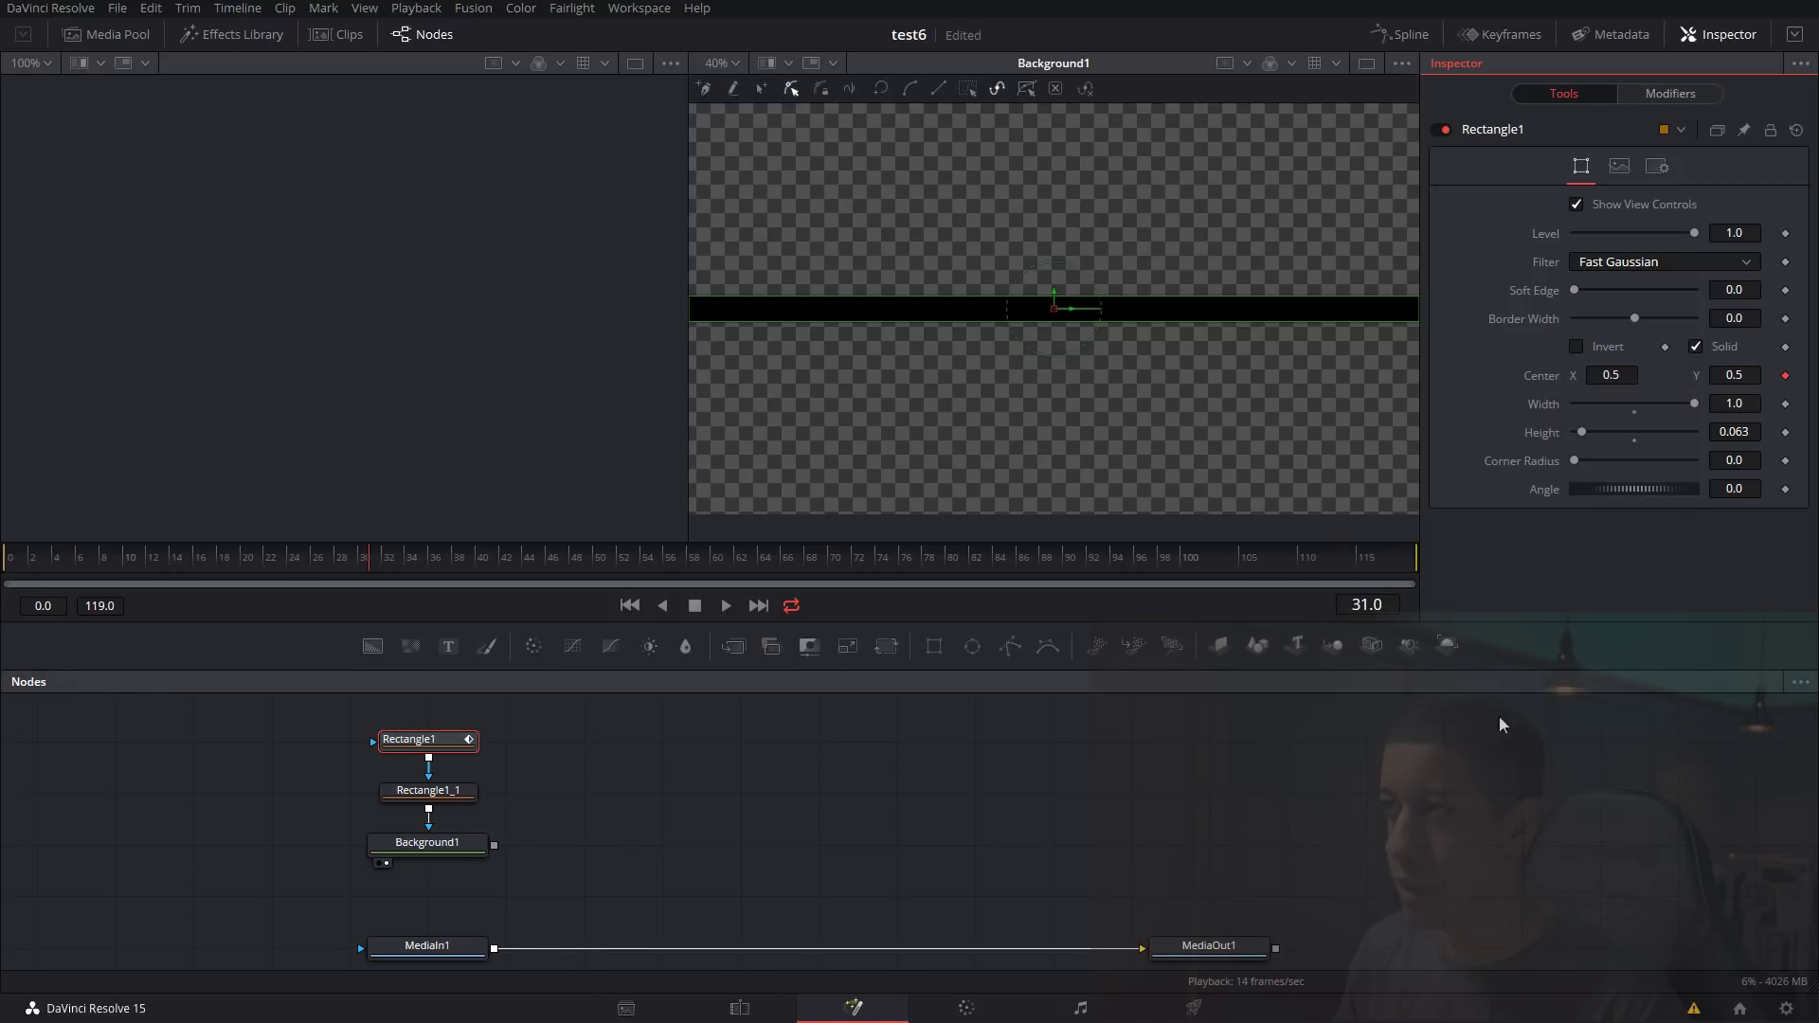
Test the XY Path modifier by sliding its X value to about 0.174, and reset X to its default.
left_click(1671, 93)
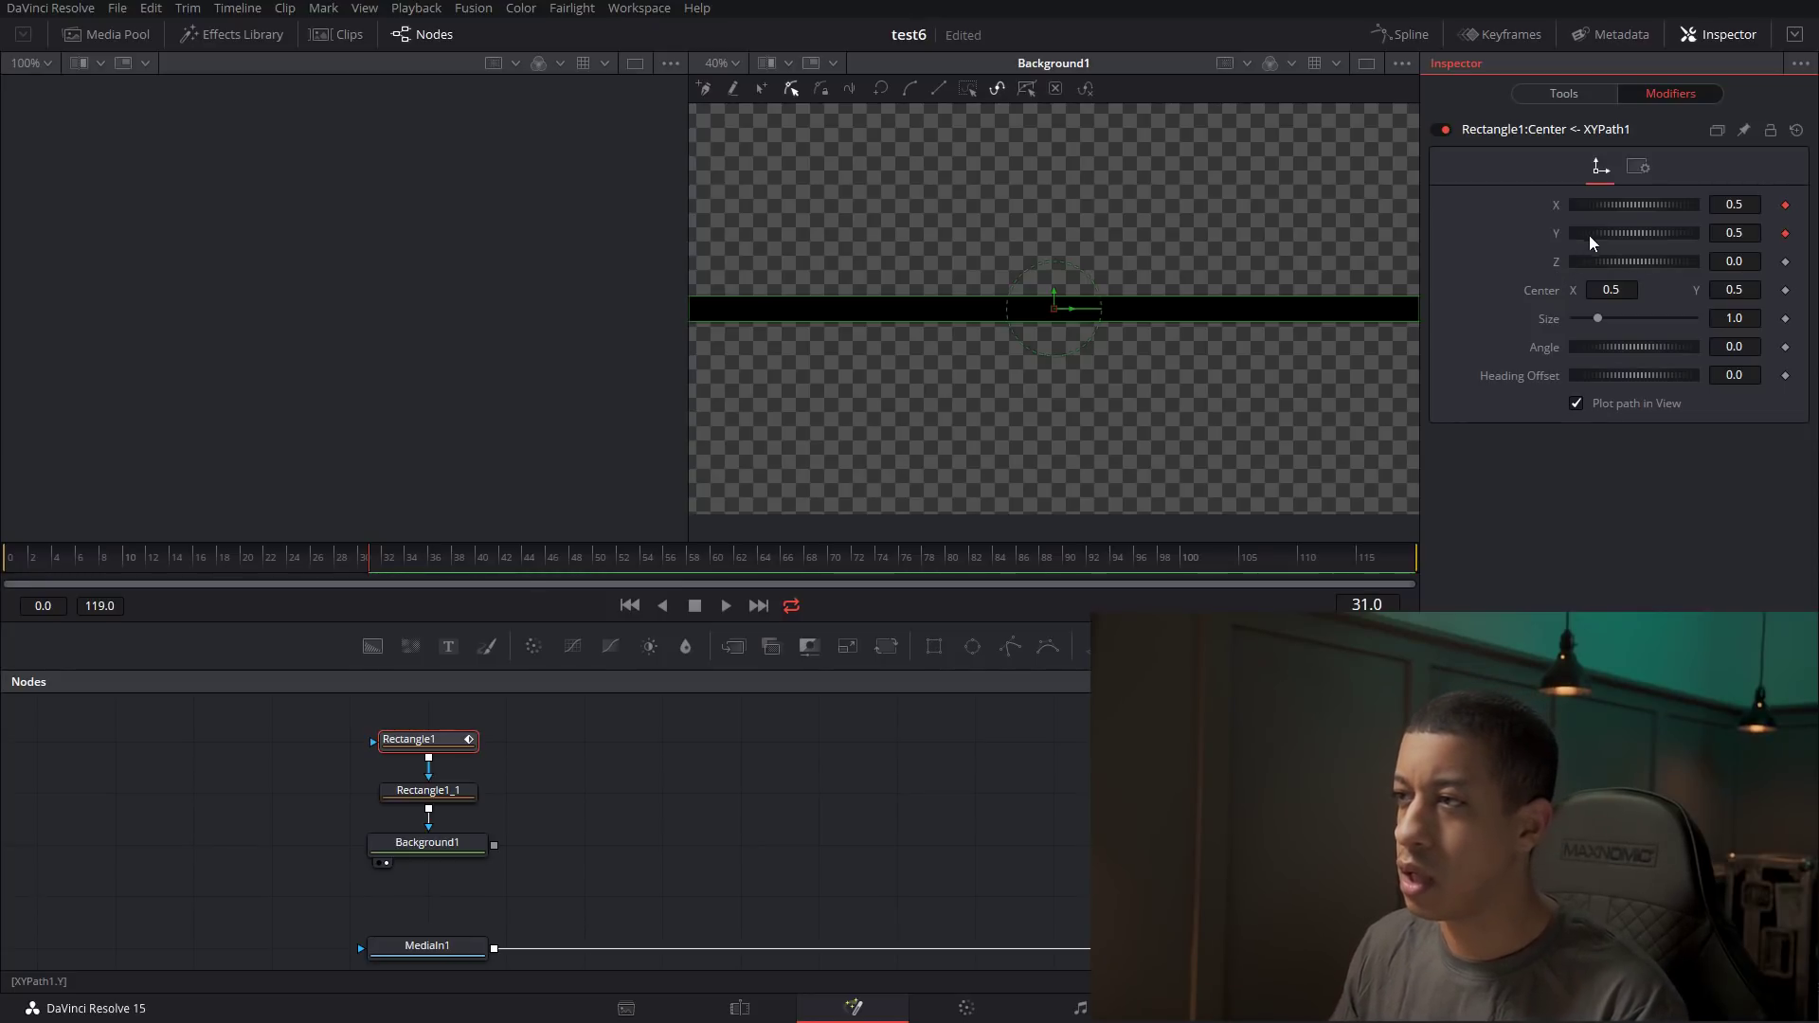
left_click_drag(1640, 202, 1600, 207)
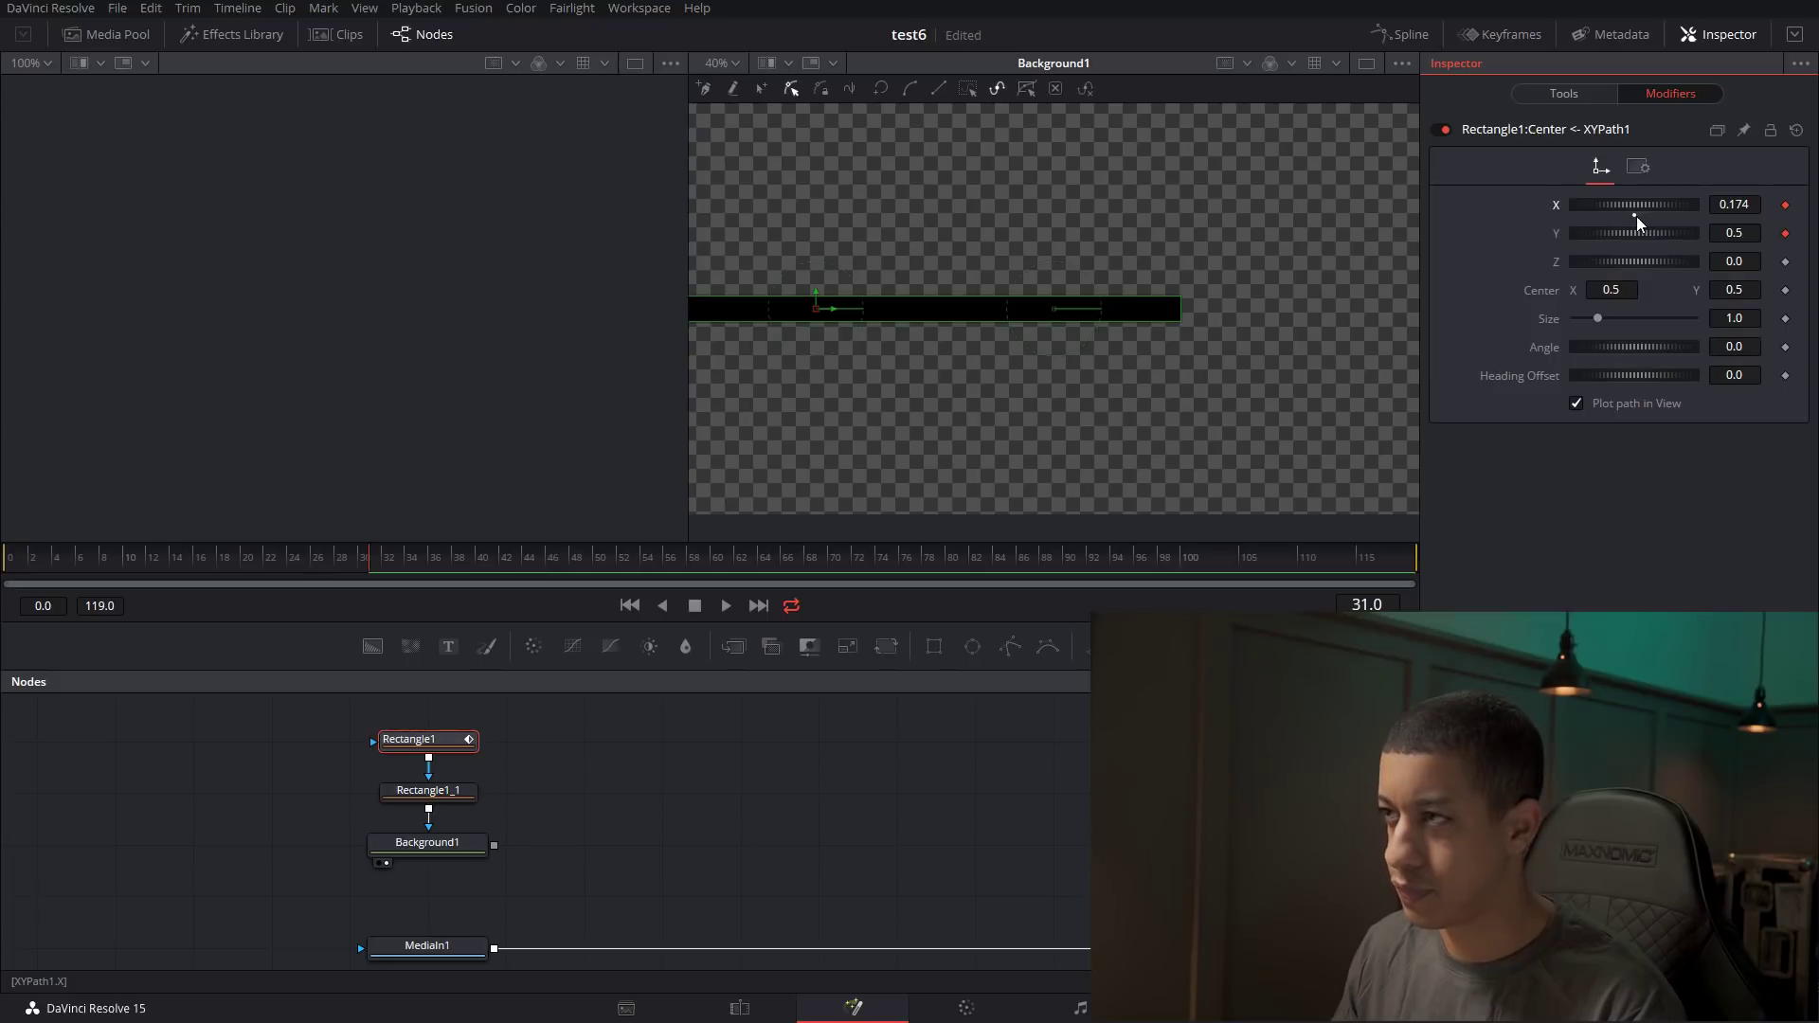
double_click(1636, 217)
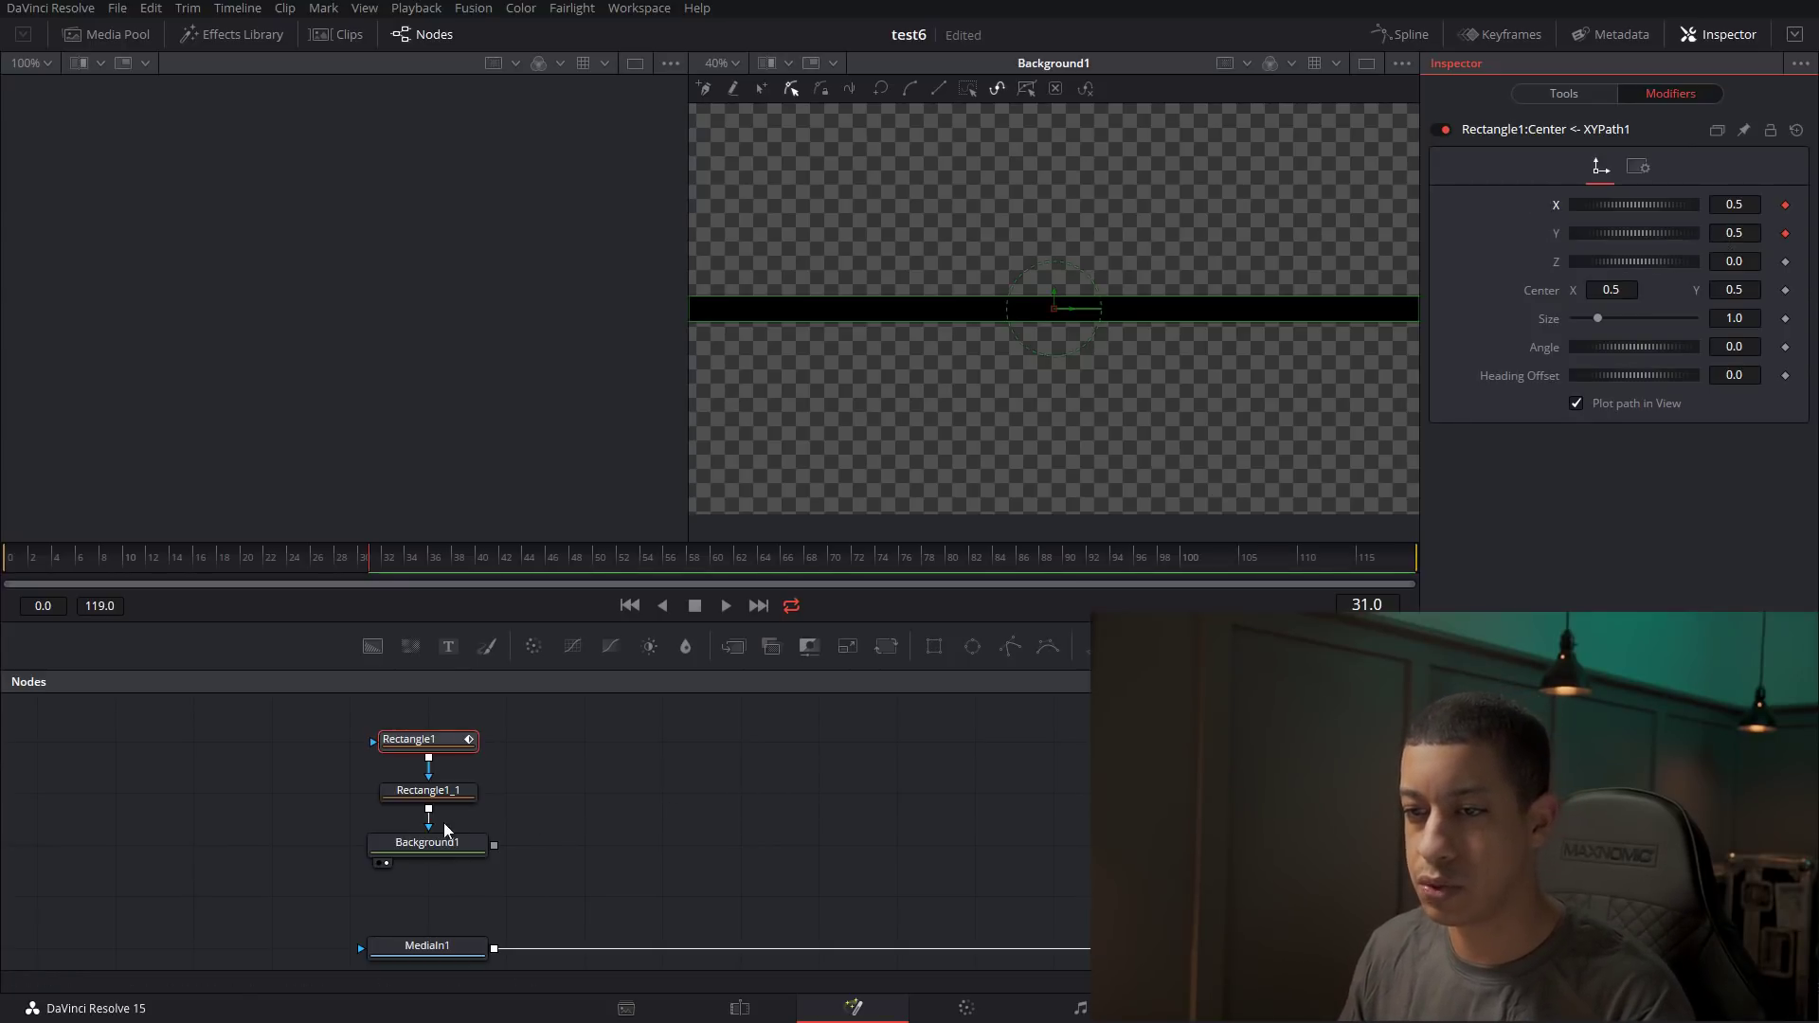
Start a new custom control on the Background1 node and name it NC1.
left_click(467, 848)
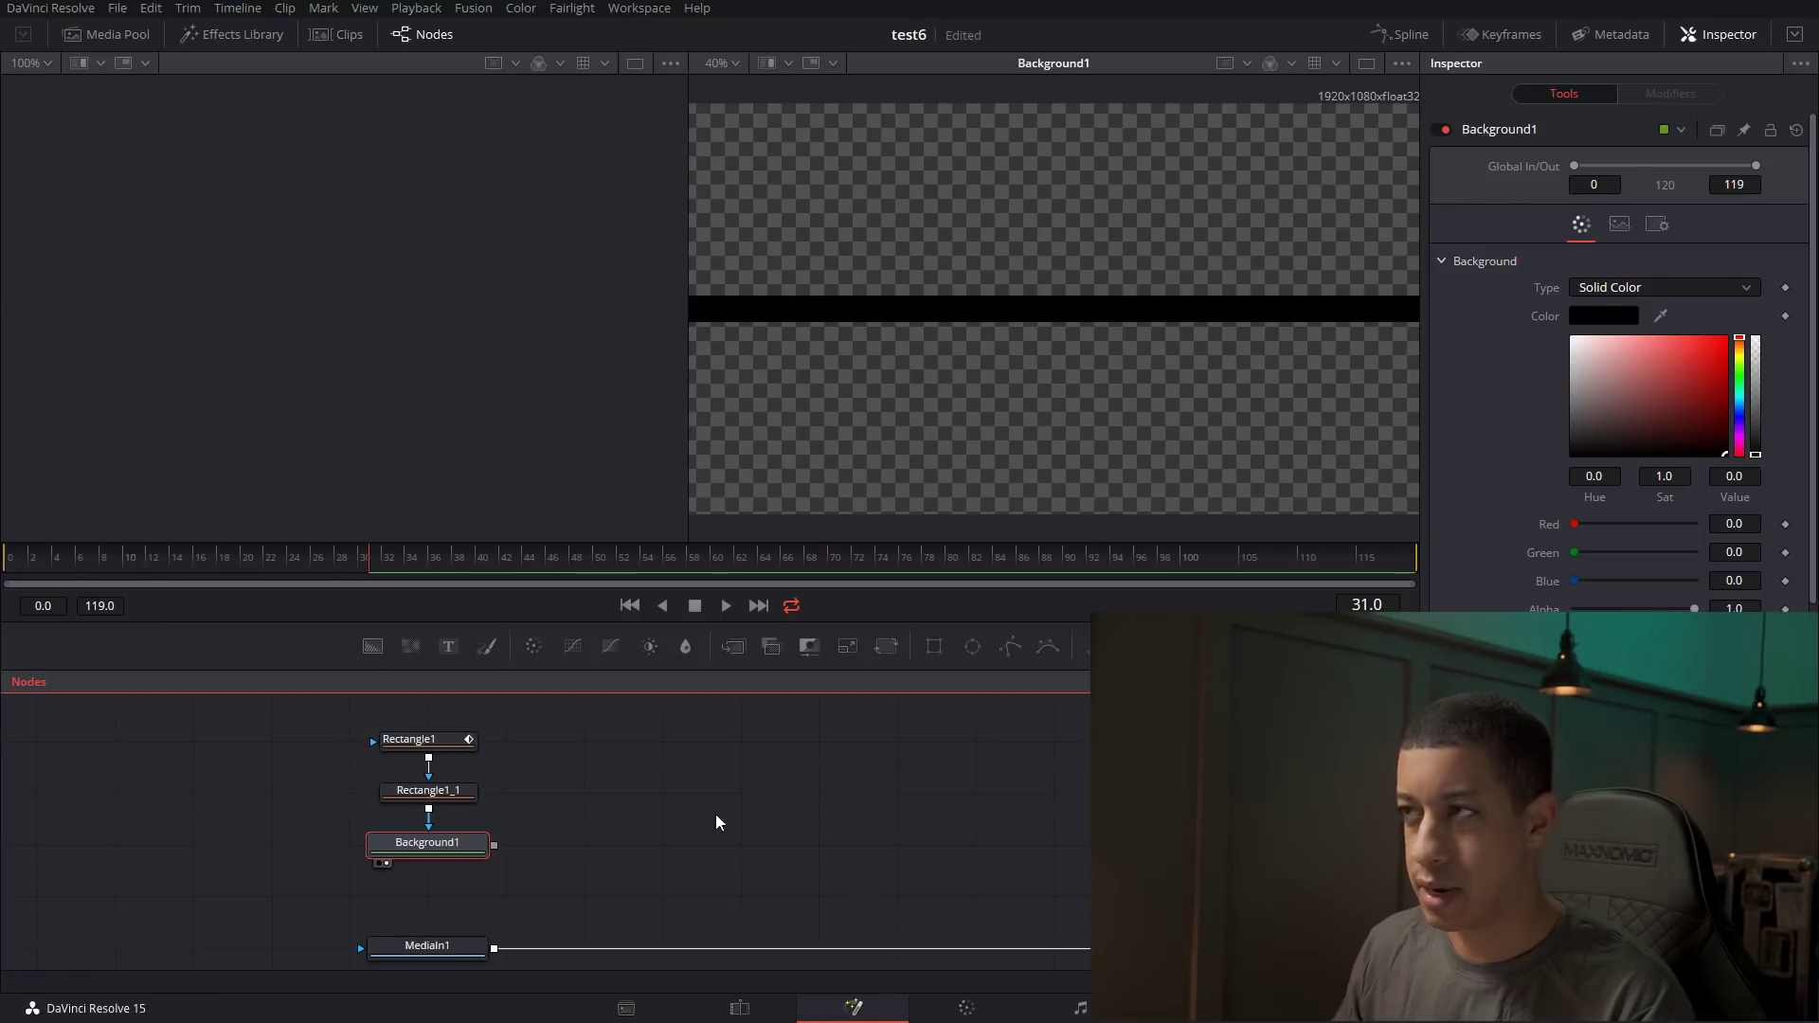
right_click(1603, 140)
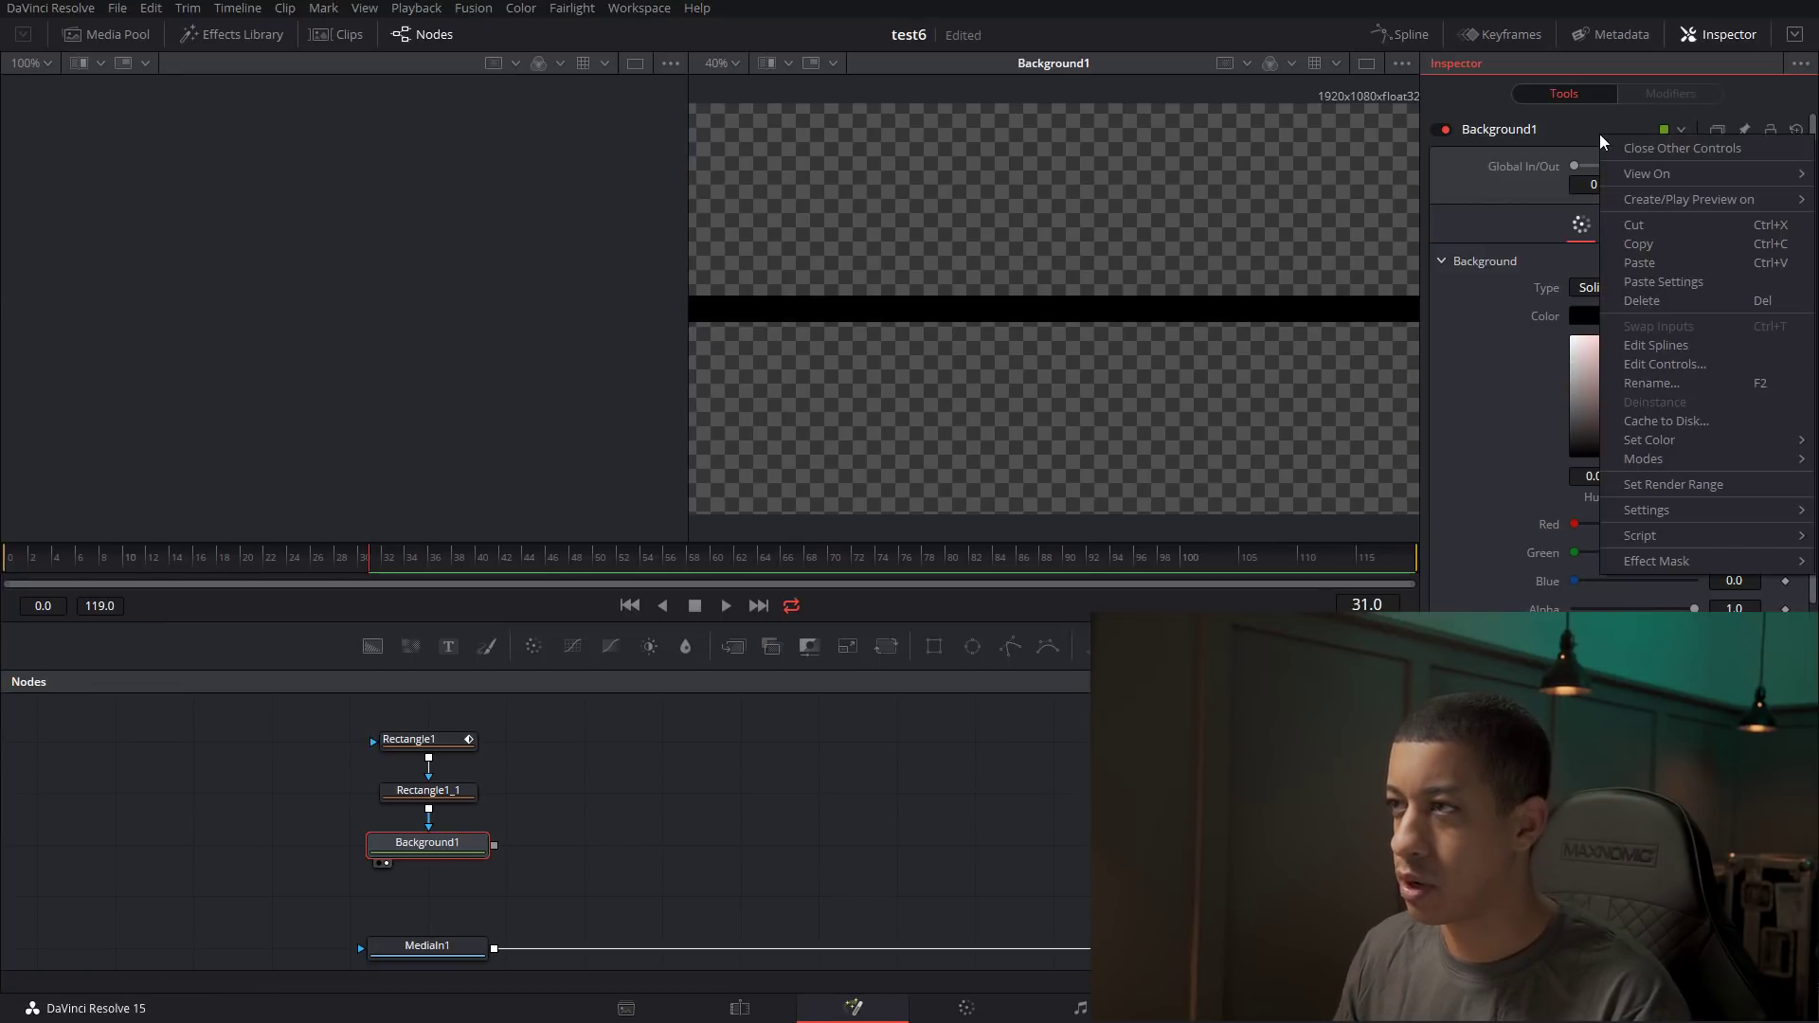
left_click(1666, 365)
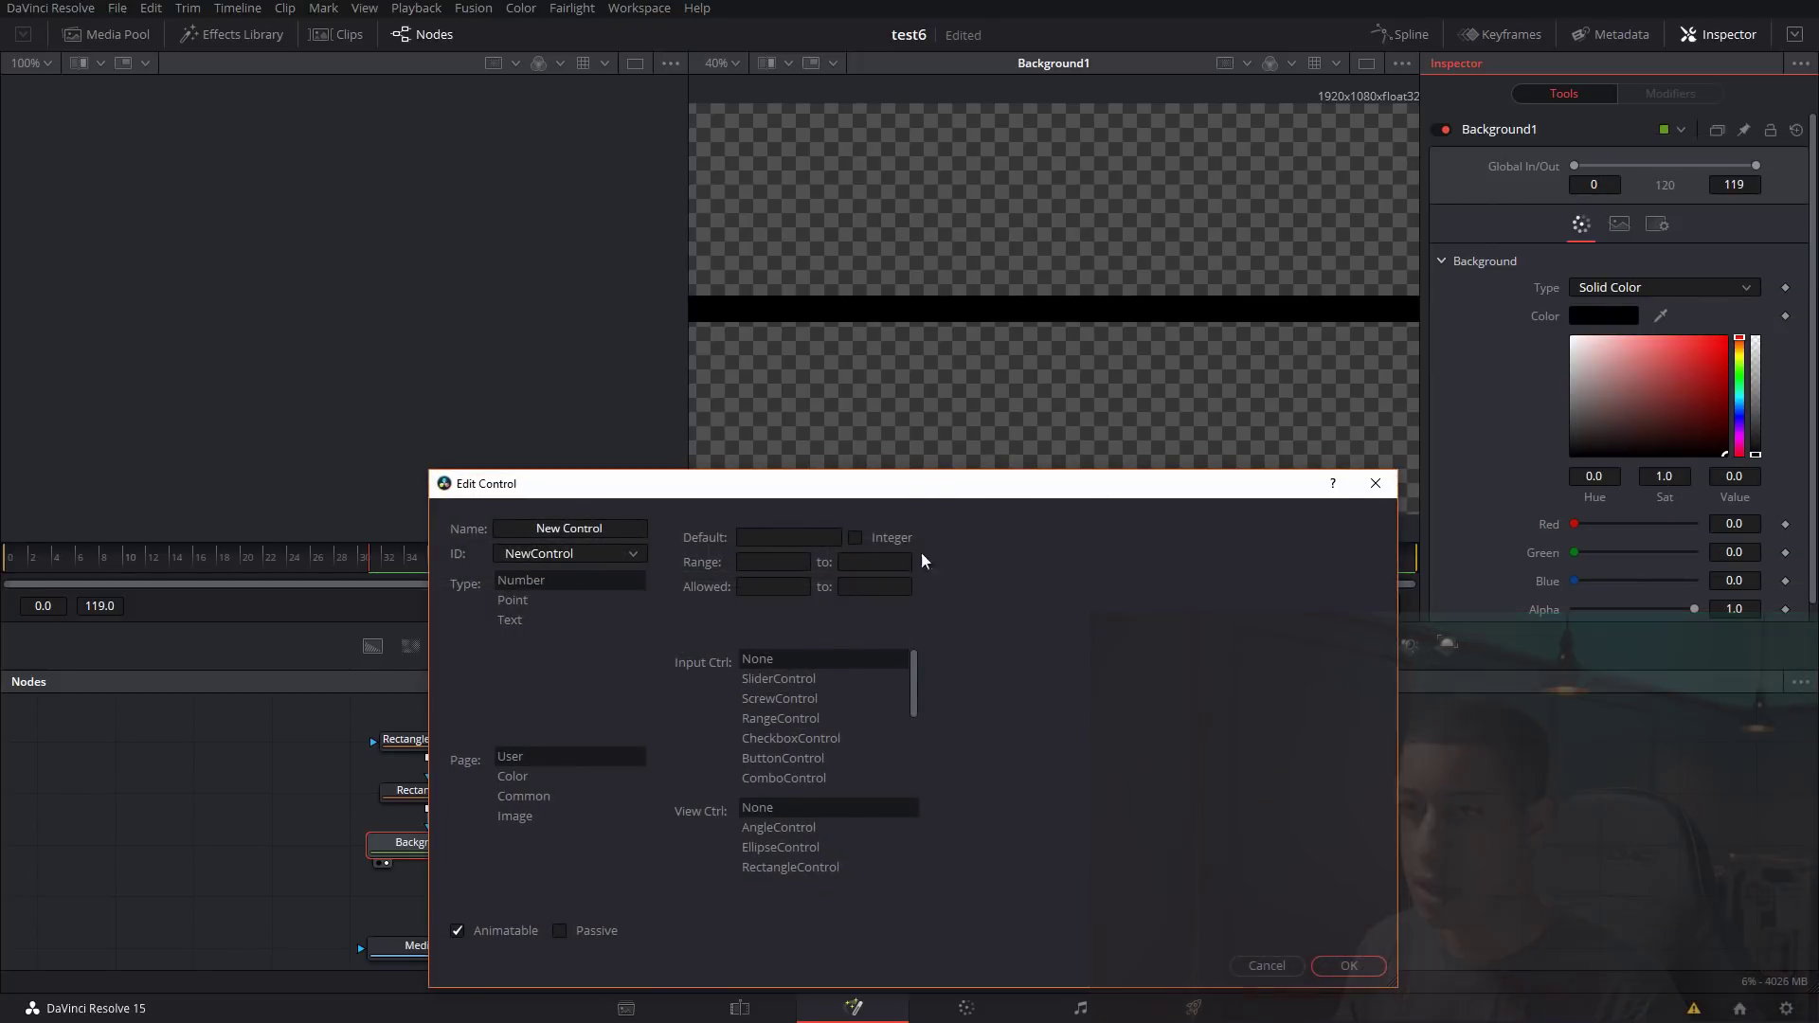
left_click_drag(912, 487, 980, 309)
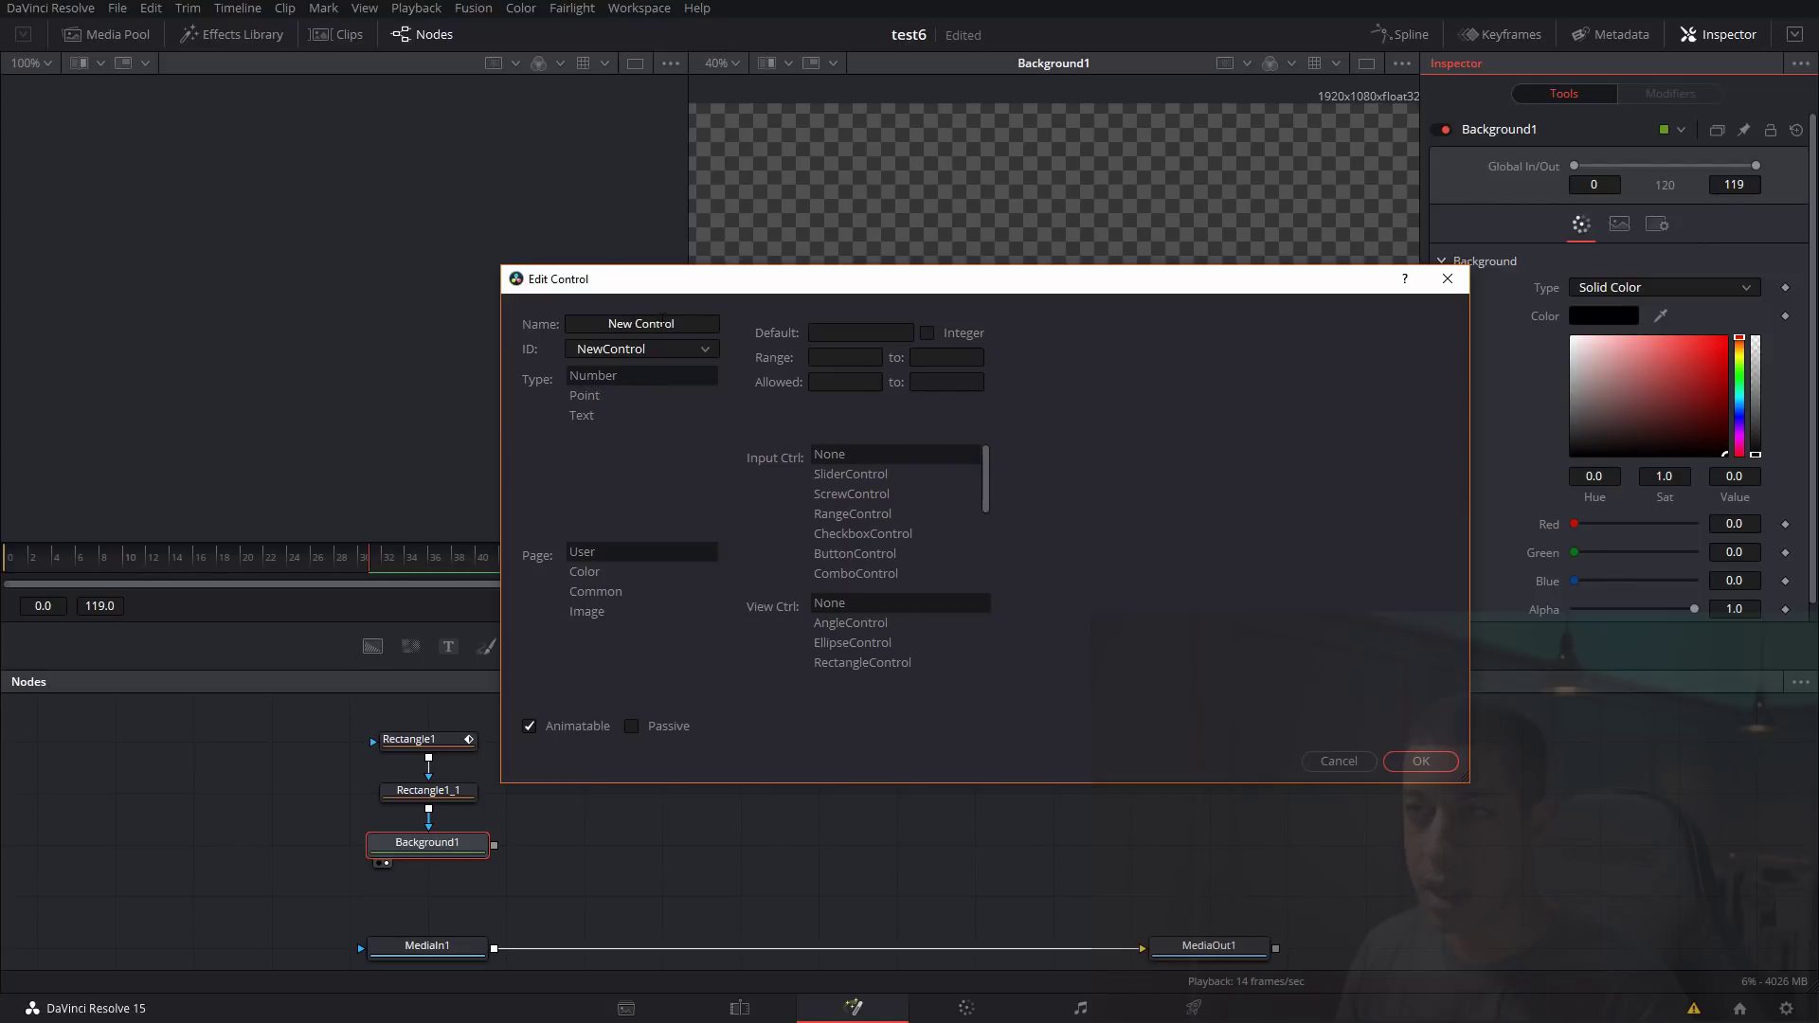
left_click_drag(685, 325, 642, 326)
key("BackSpace")
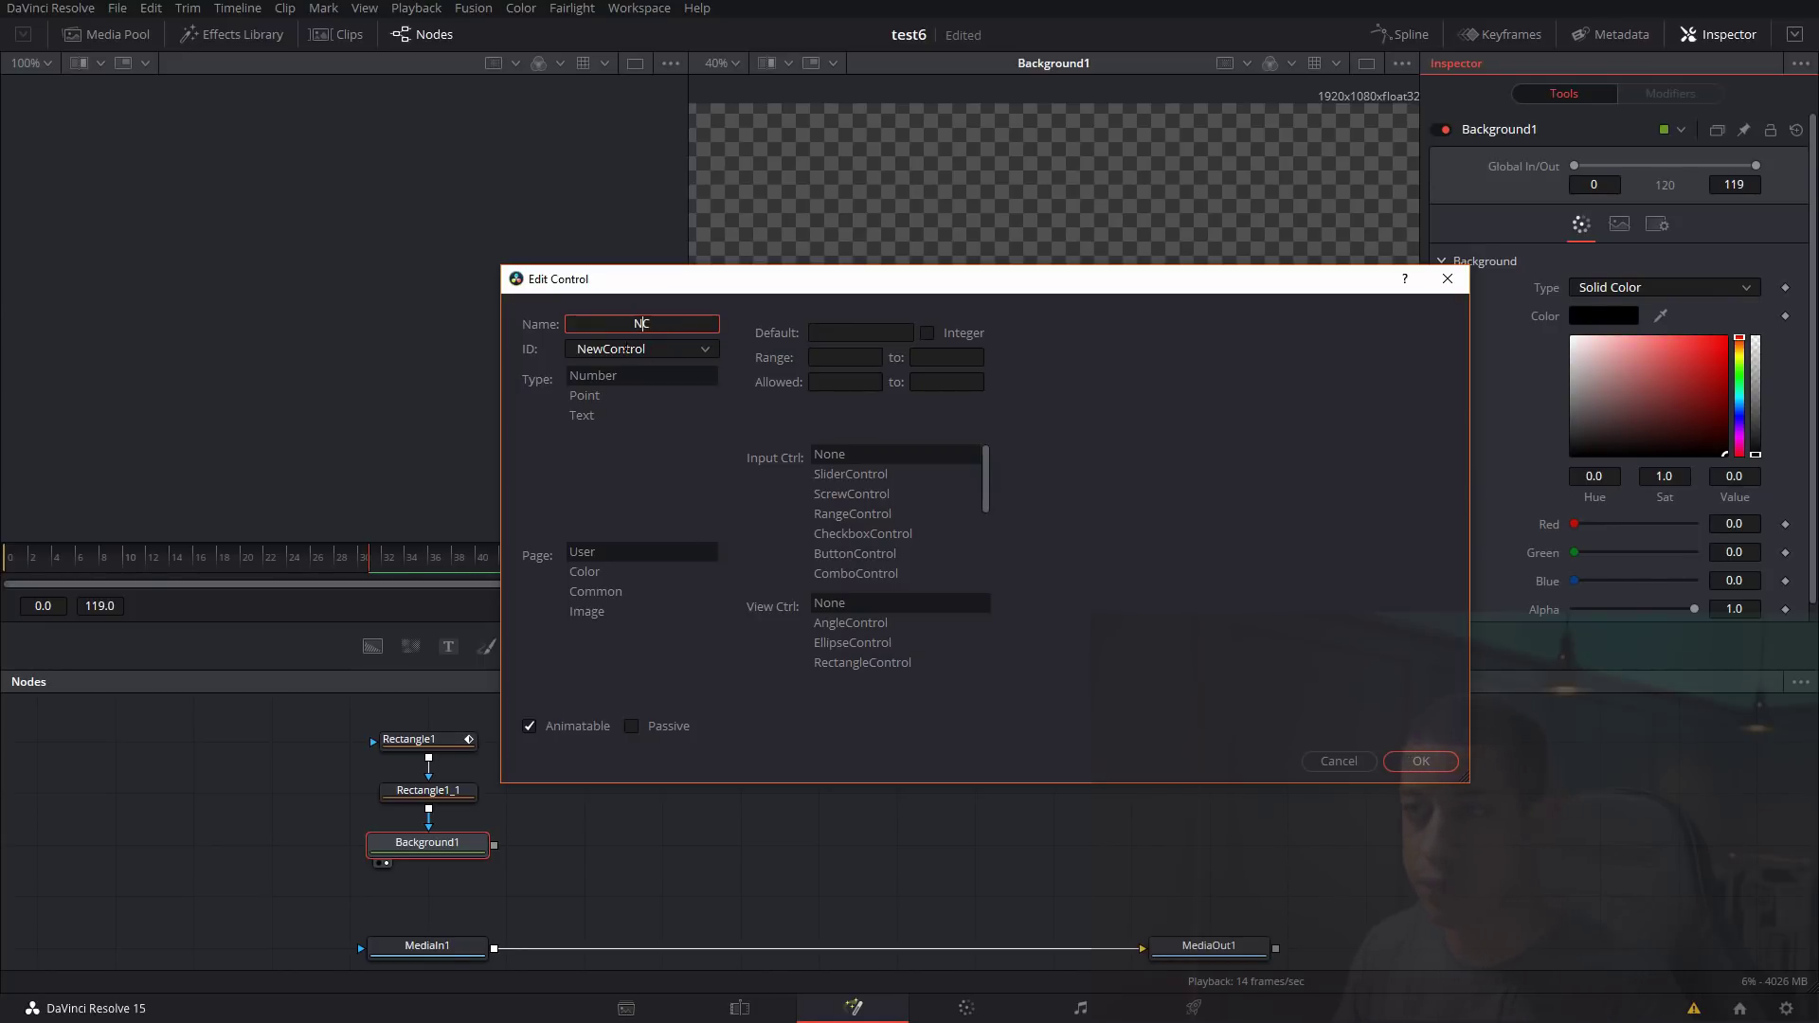
type("1")
Make NC1 a SliderControl, create it, and show Background1's user controls.
left_click_drag(981, 476, 1374, 514)
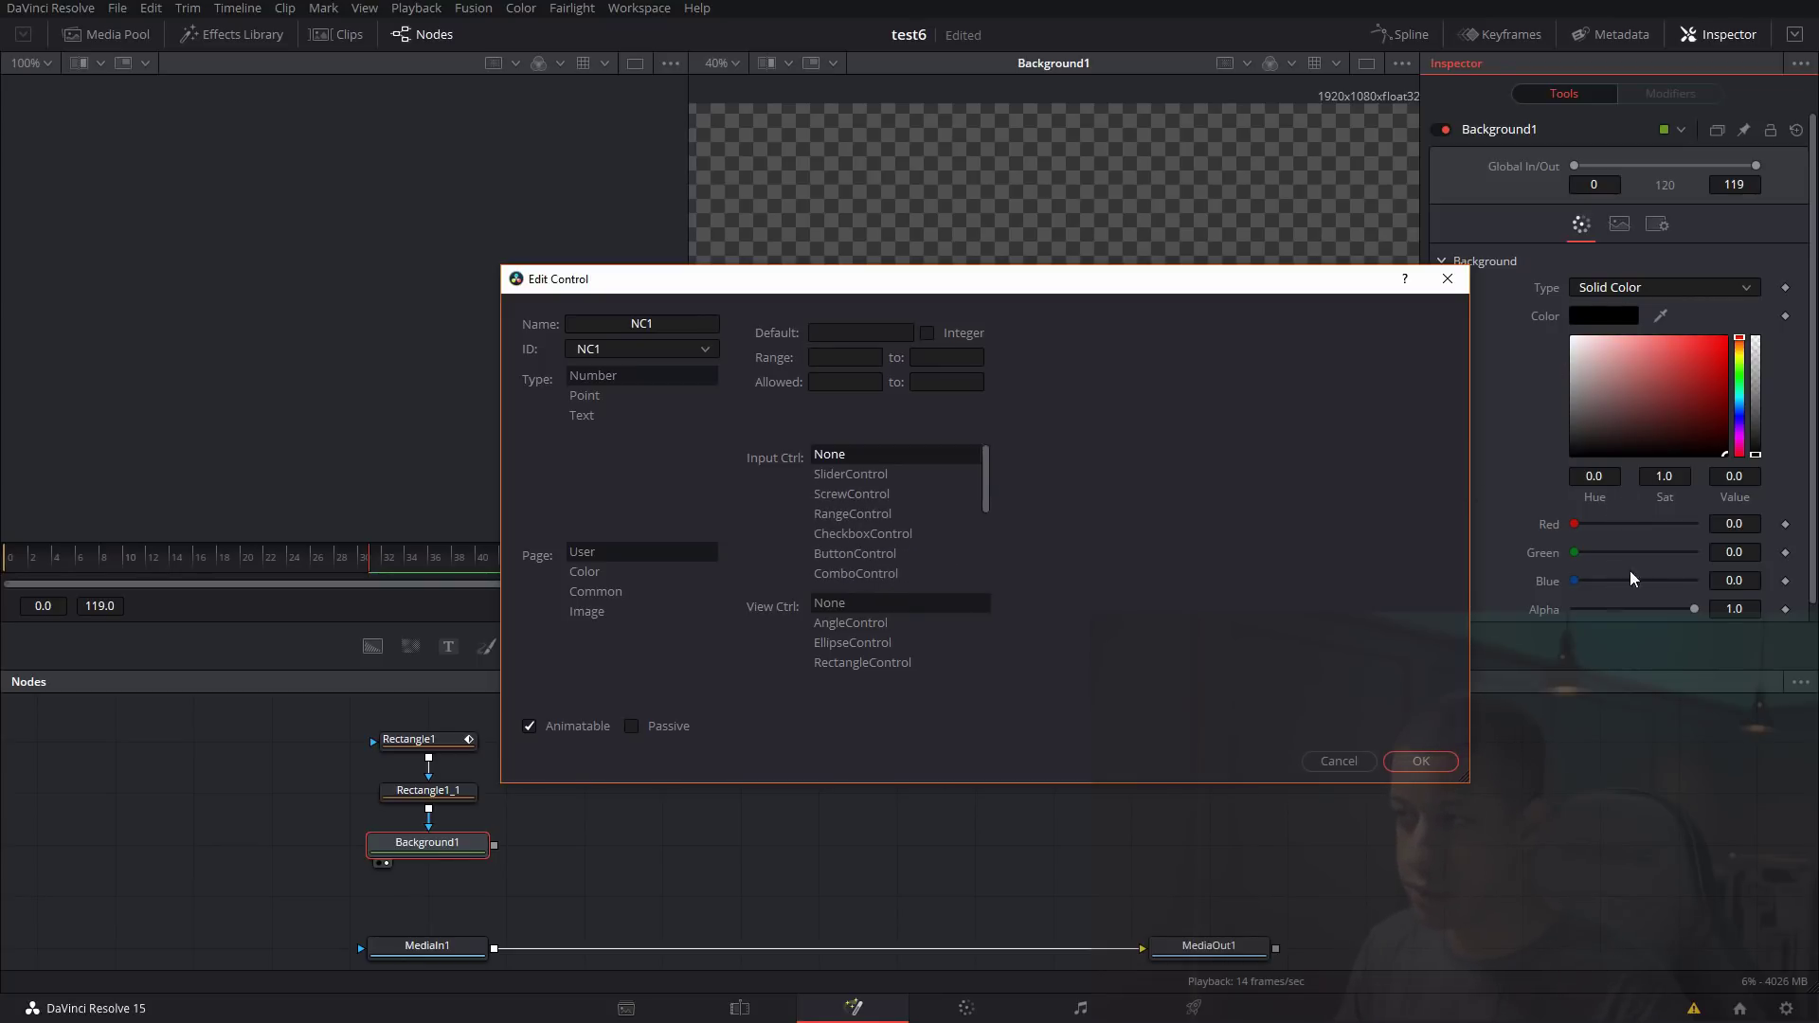
left_click(845, 478)
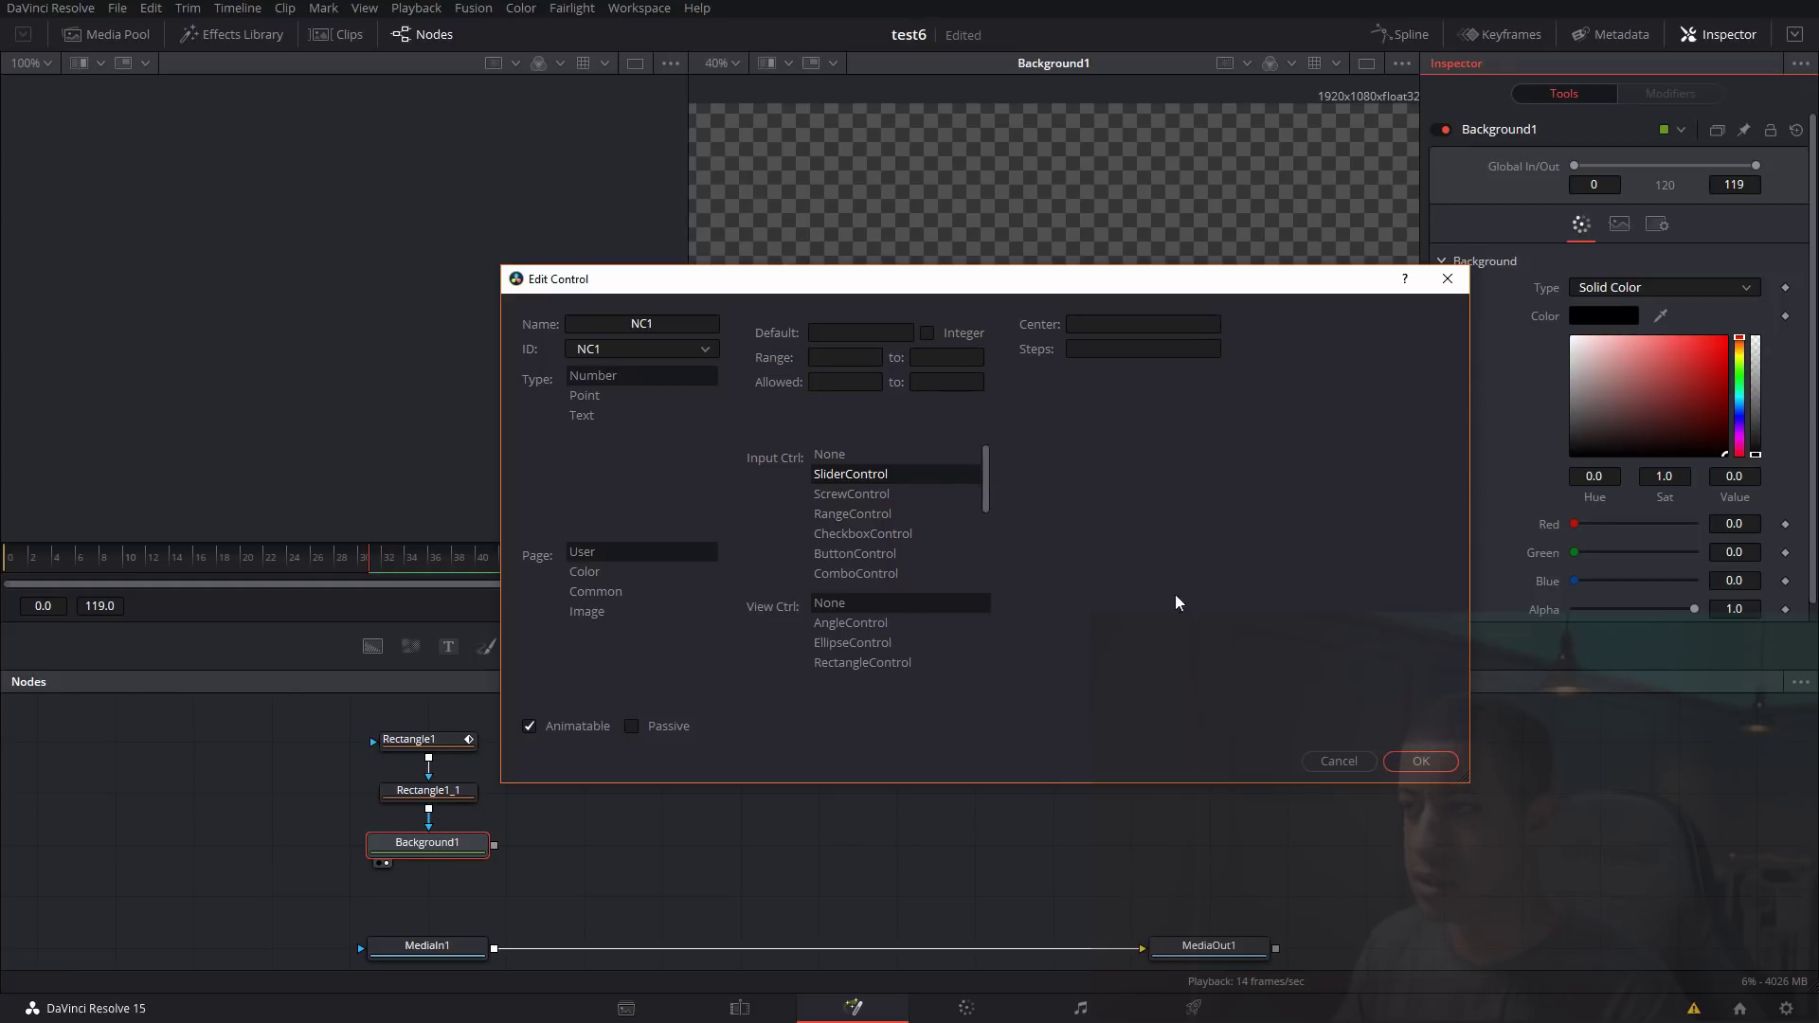
left_click(1422, 759)
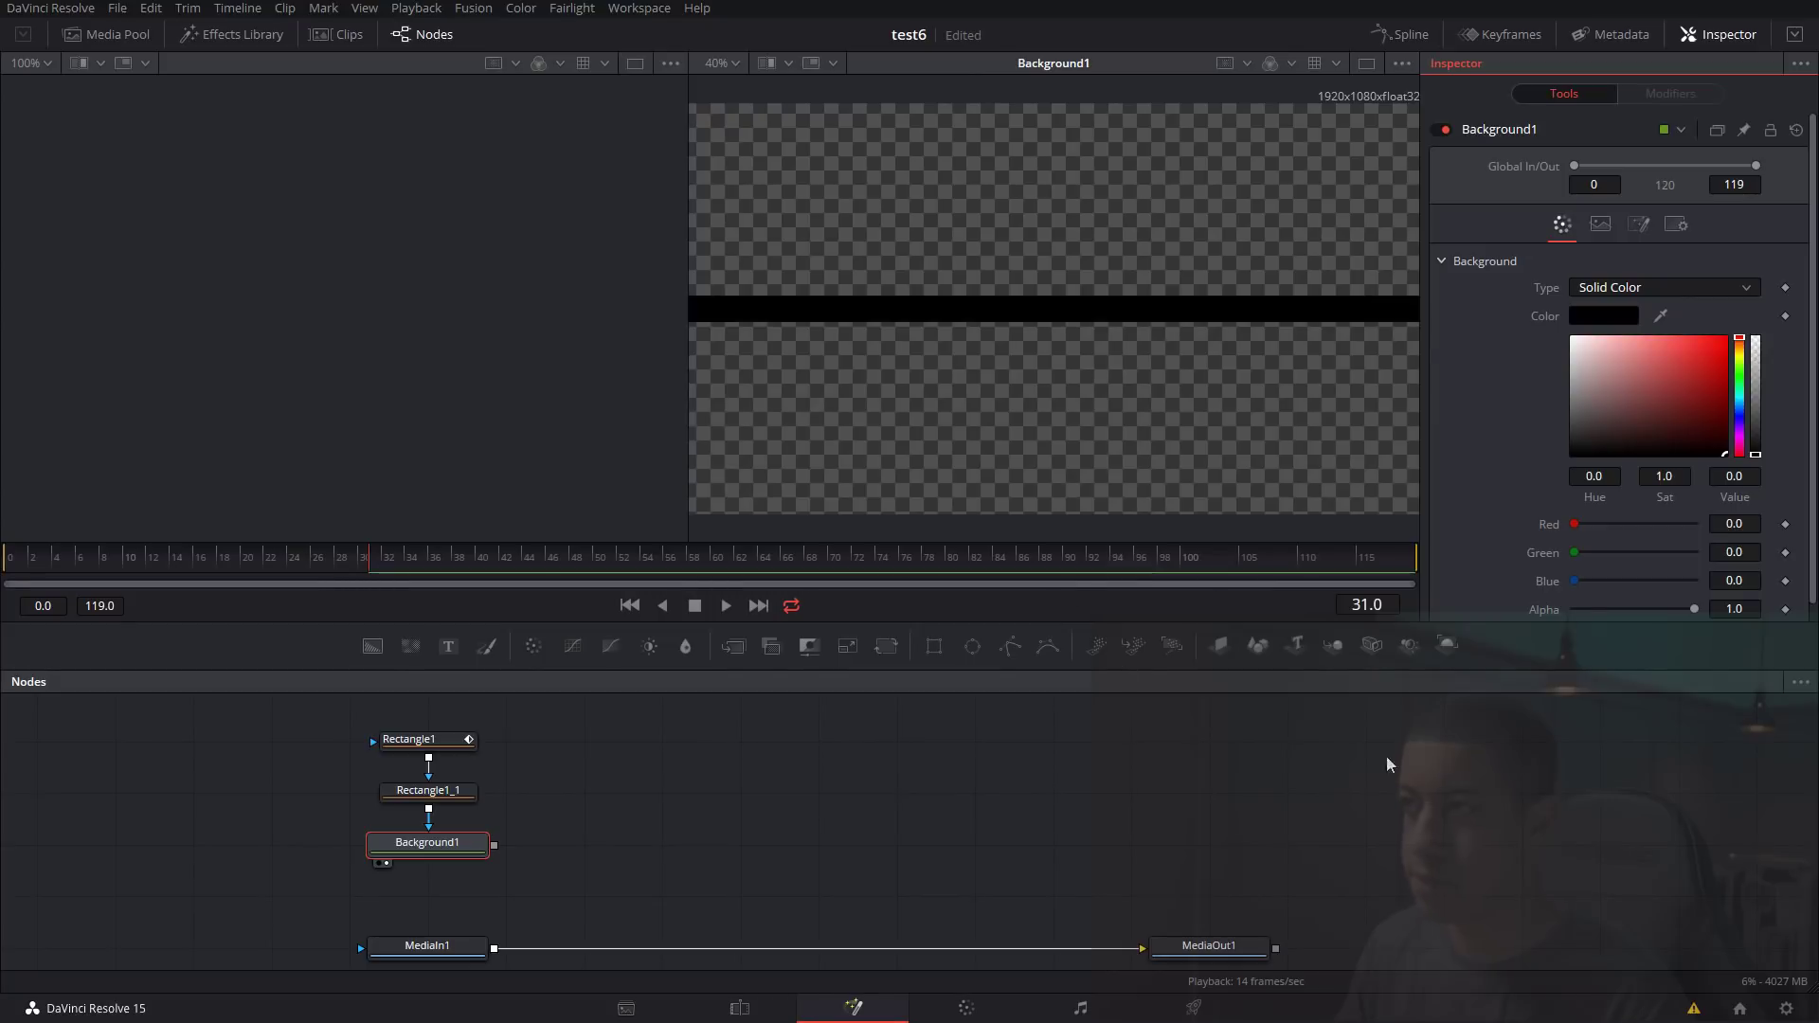
left_click(1641, 227)
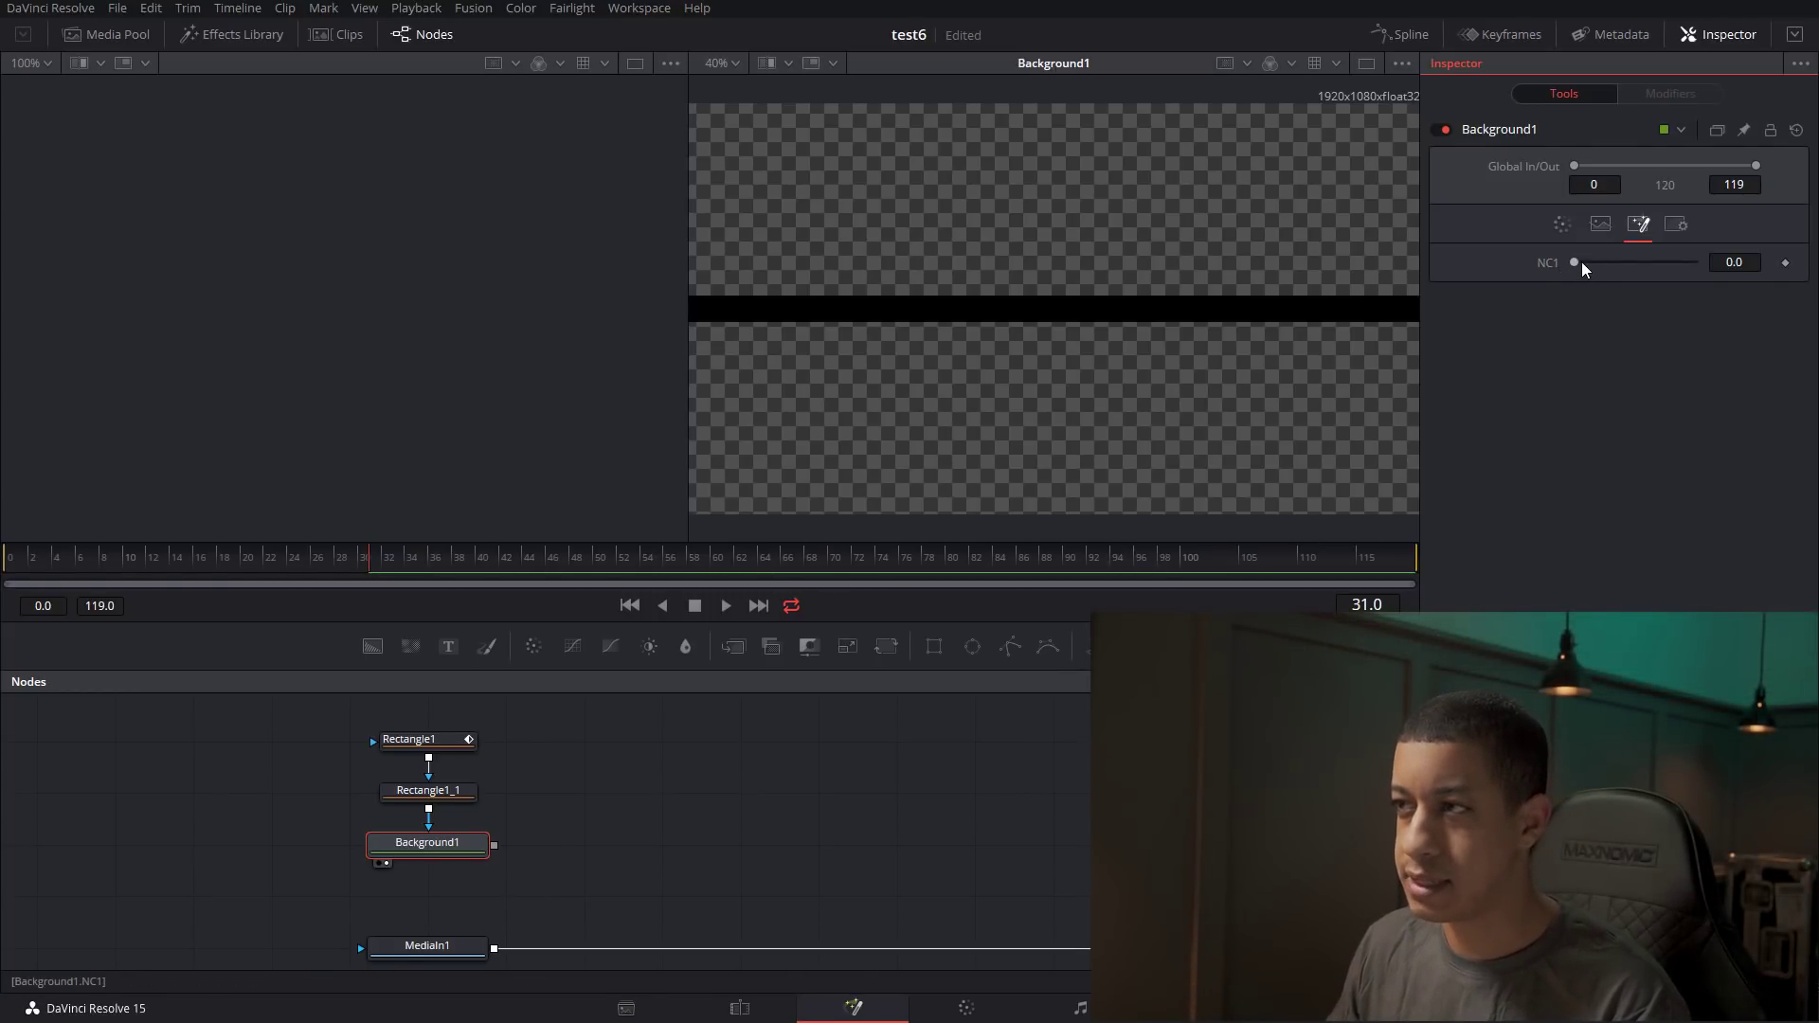
Drive the X value of Rectangle1's XY Path modifier with the expression Background1.NC1.
left_click(451, 740)
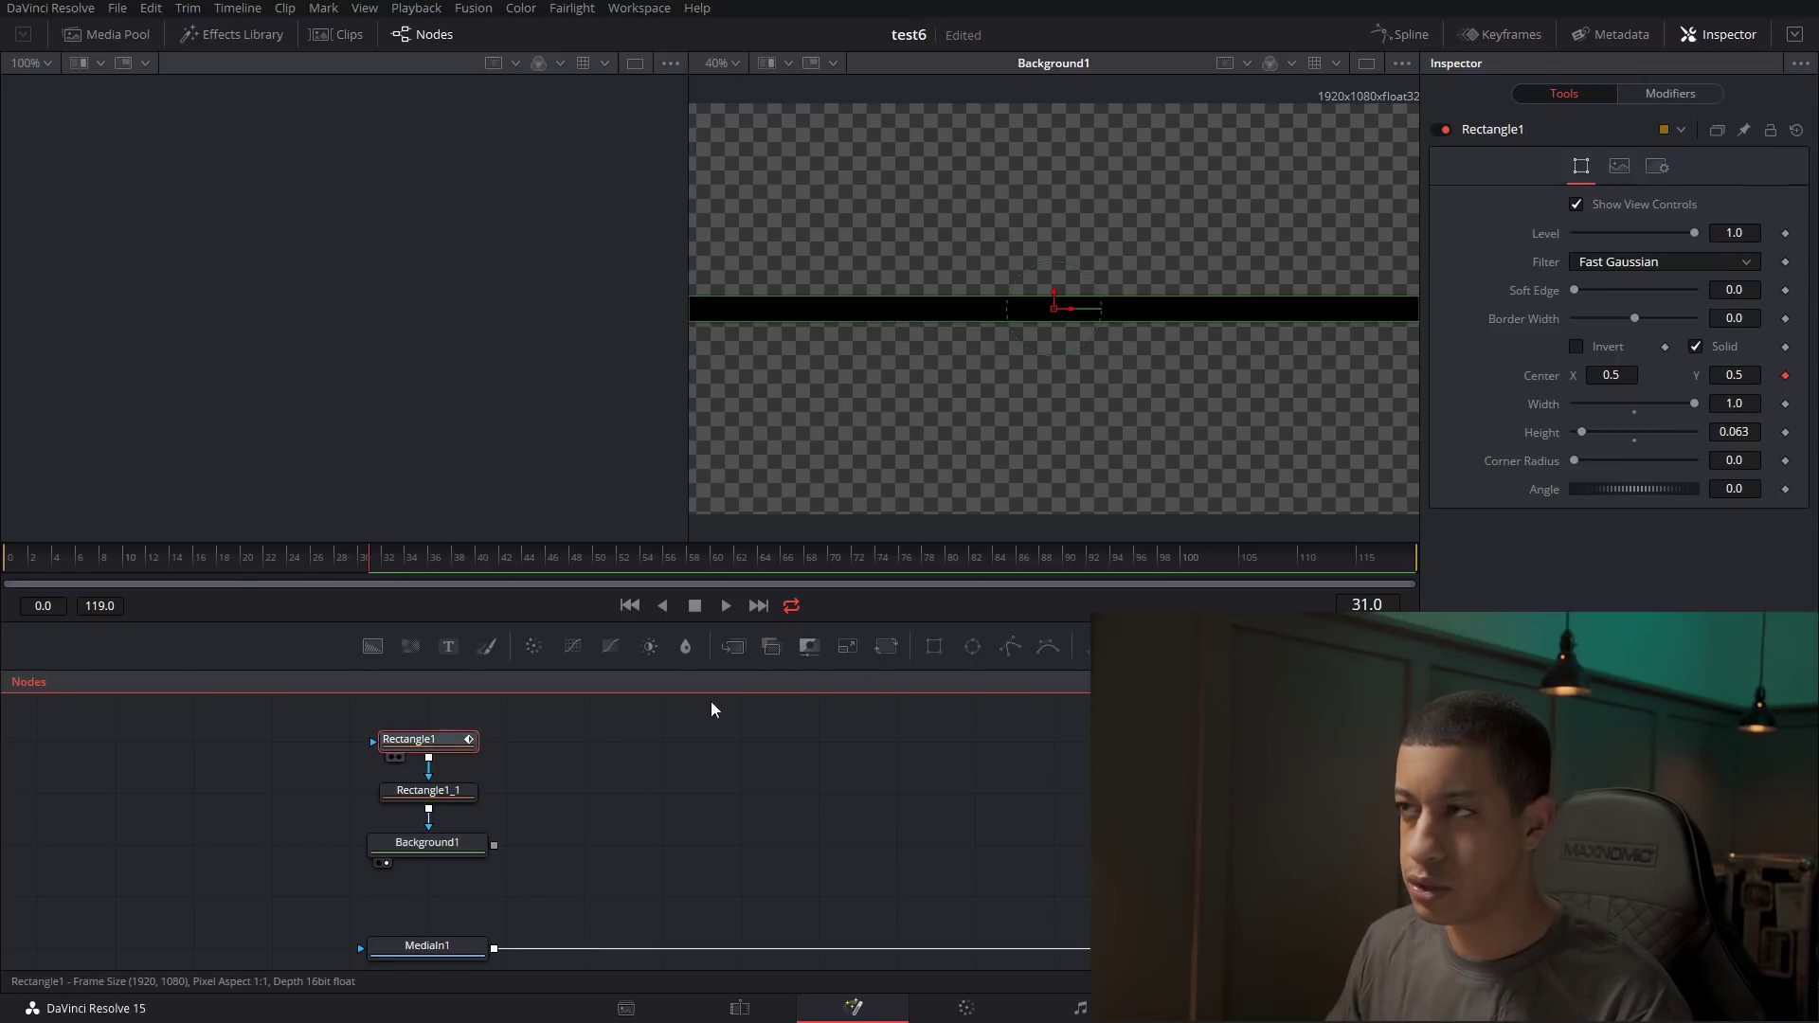
left_click(1656, 94)
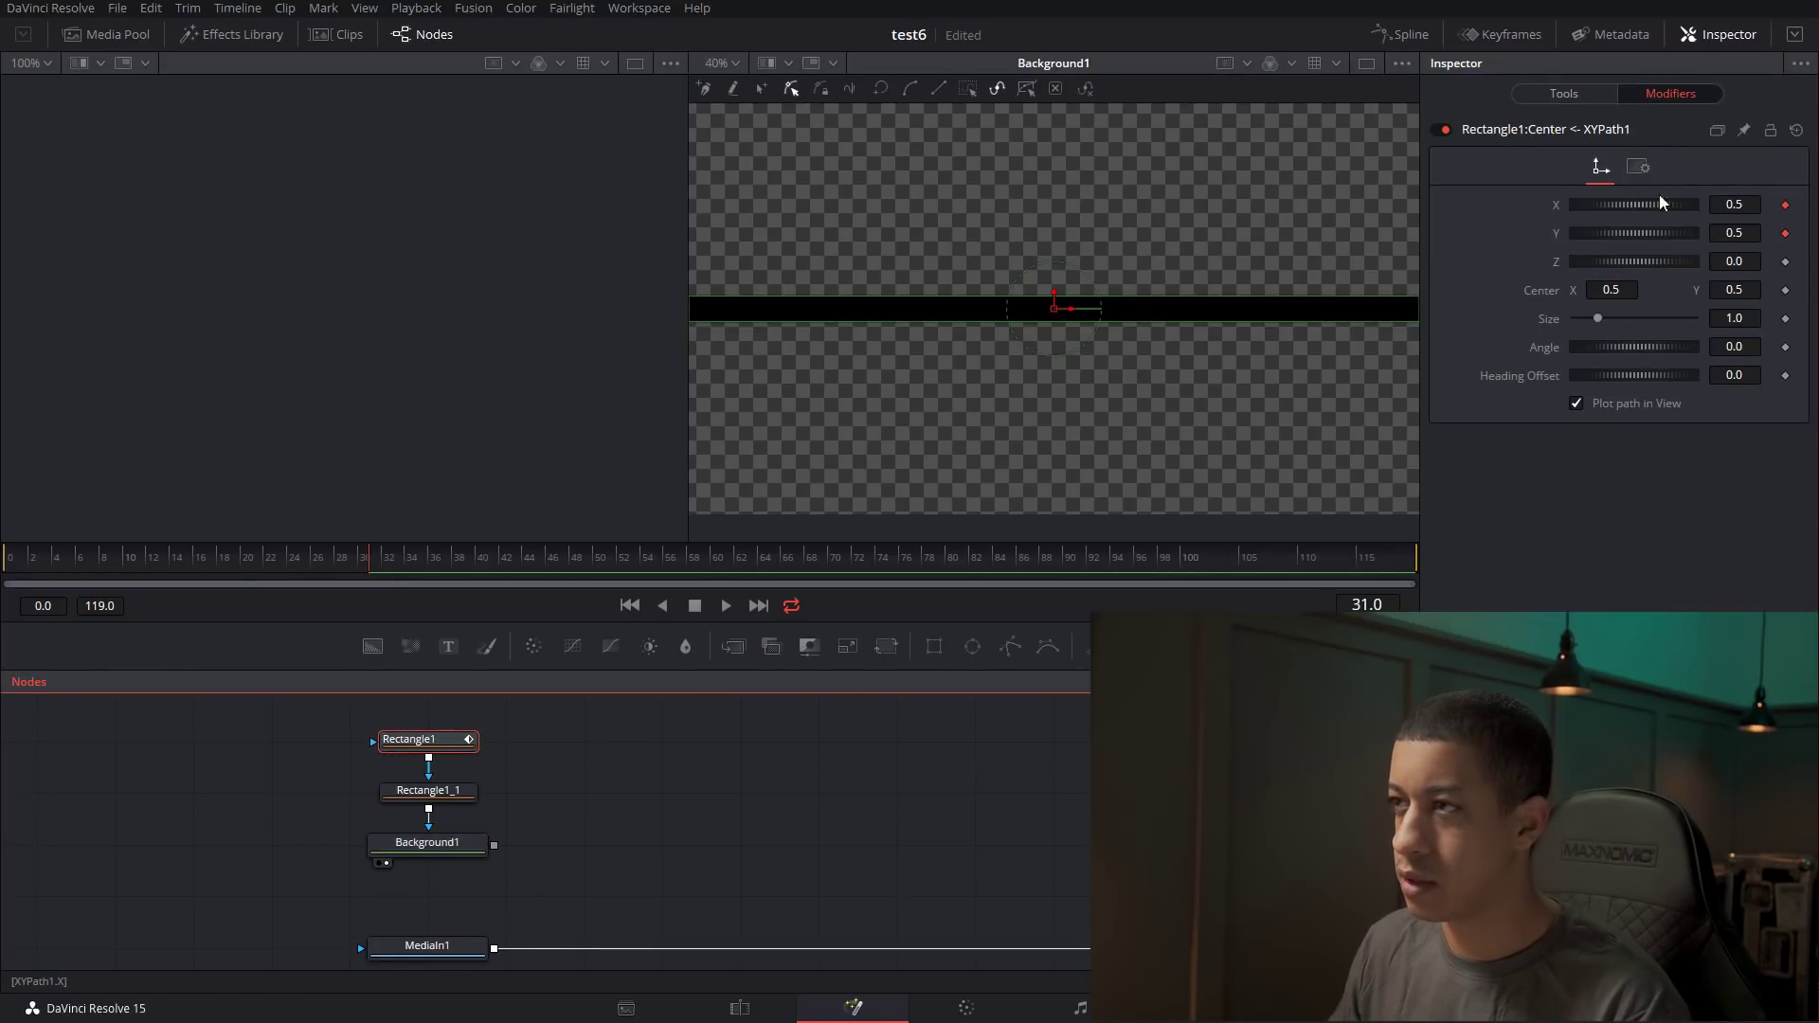
left_click_drag(1605, 204, 1645, 218)
right_click(1595, 204)
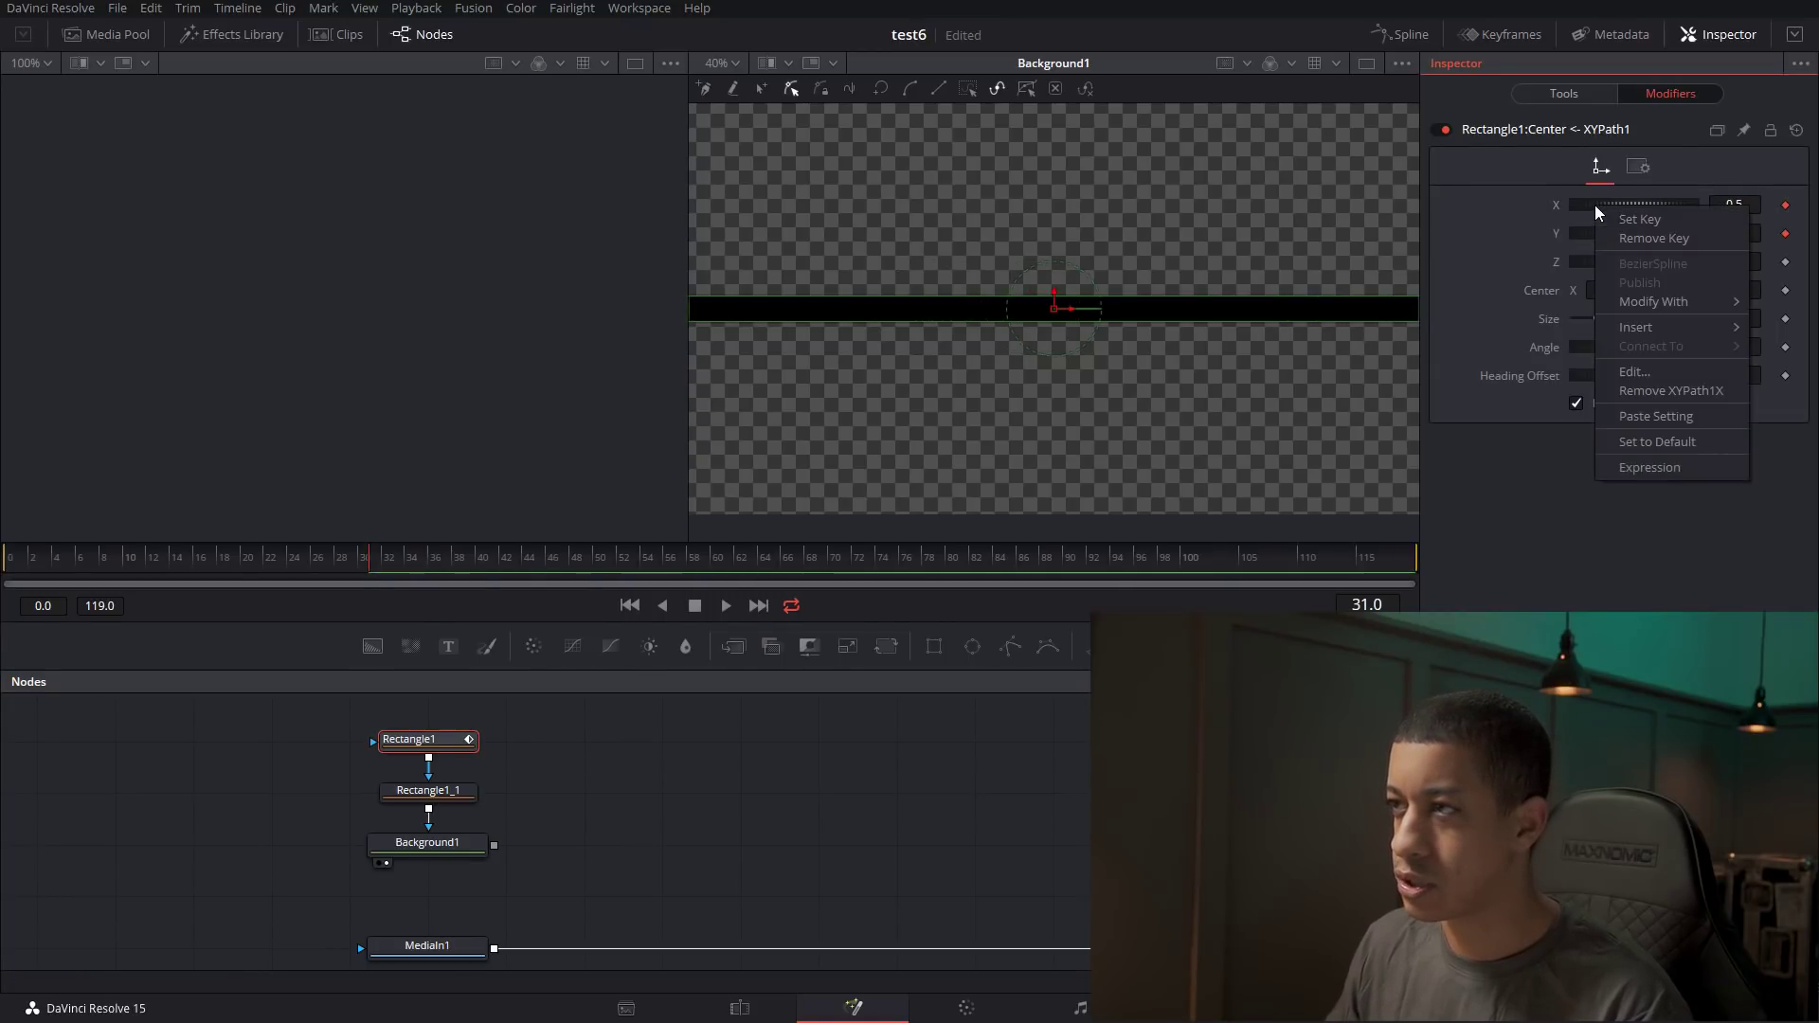
left_click(1637, 470)
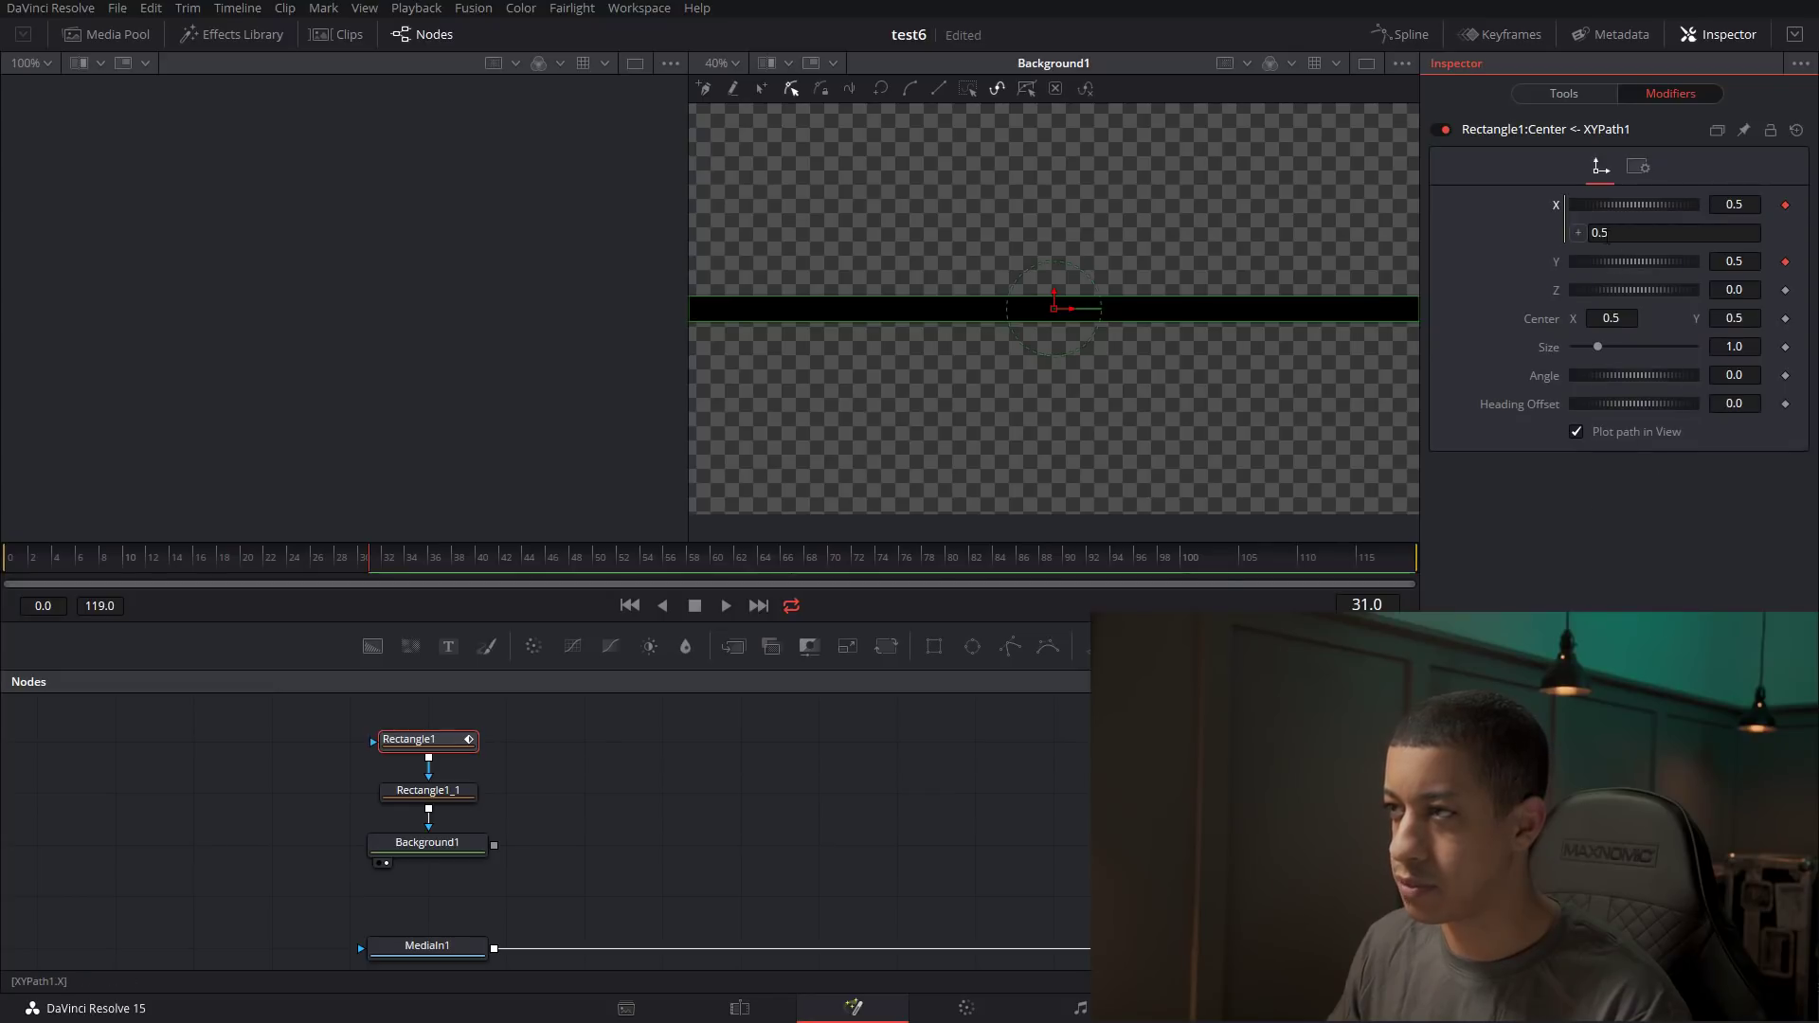
left_click(1648, 233)
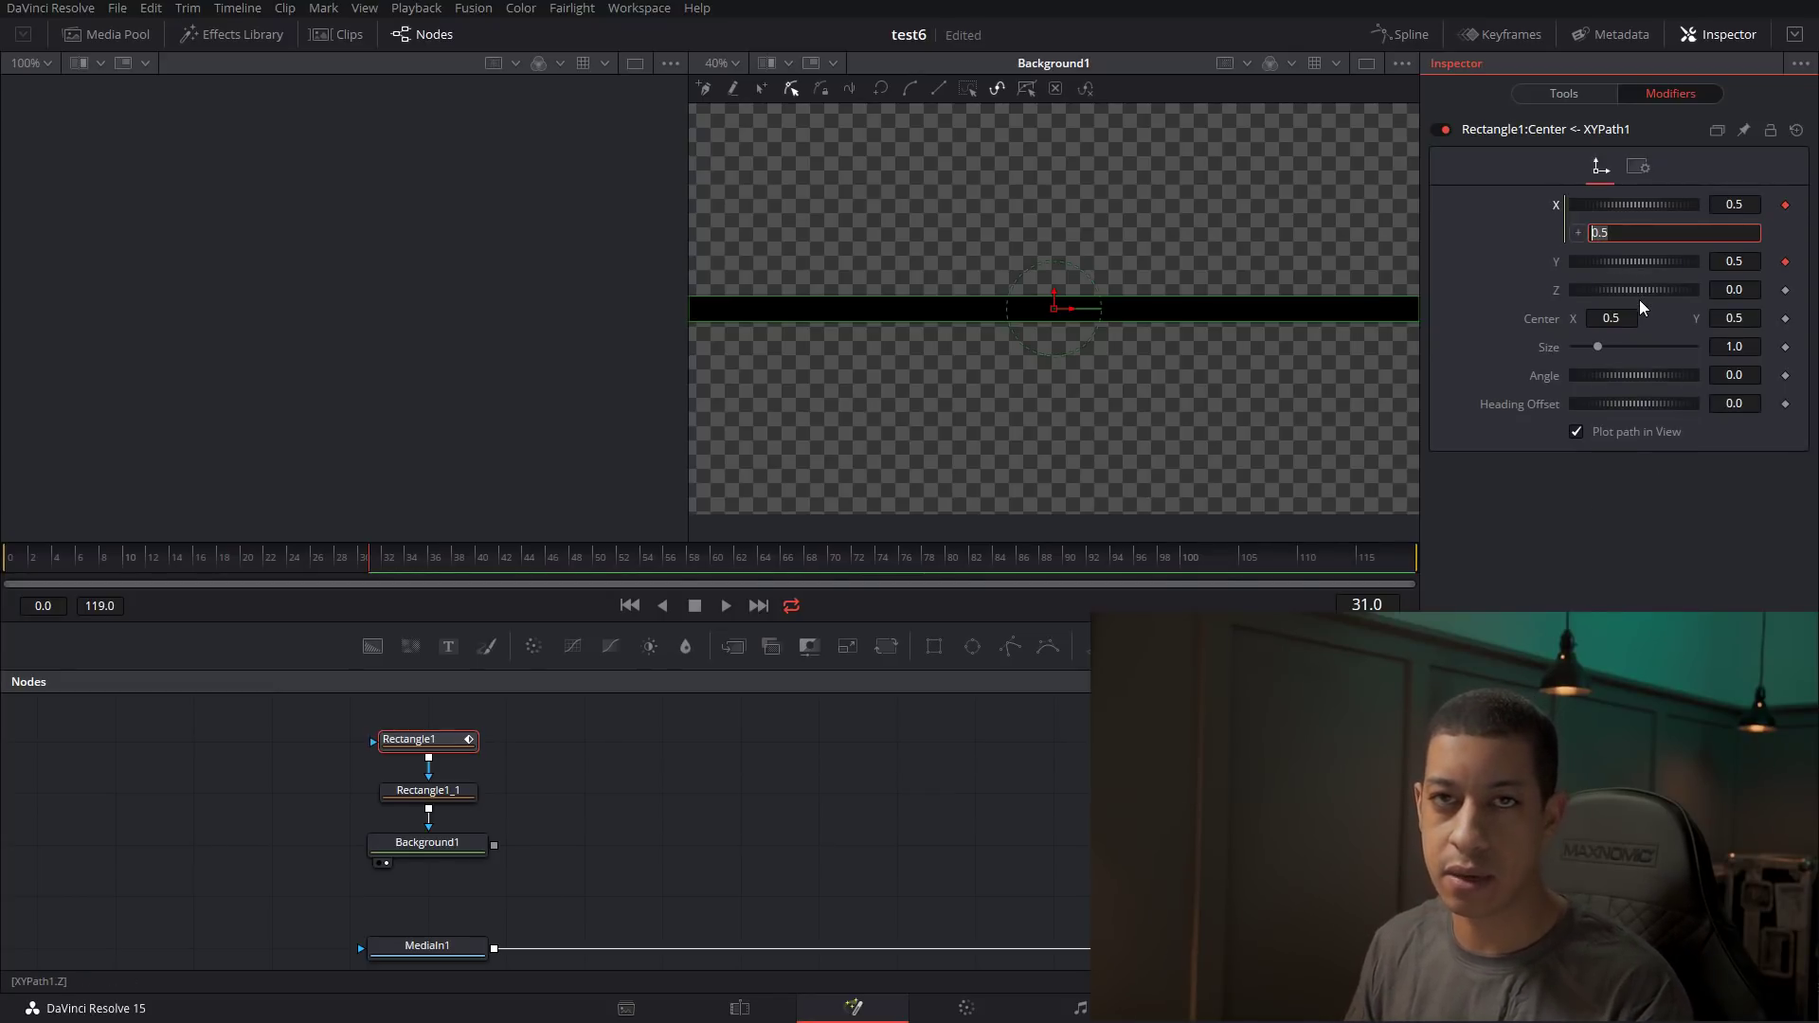
key("BackSpace")
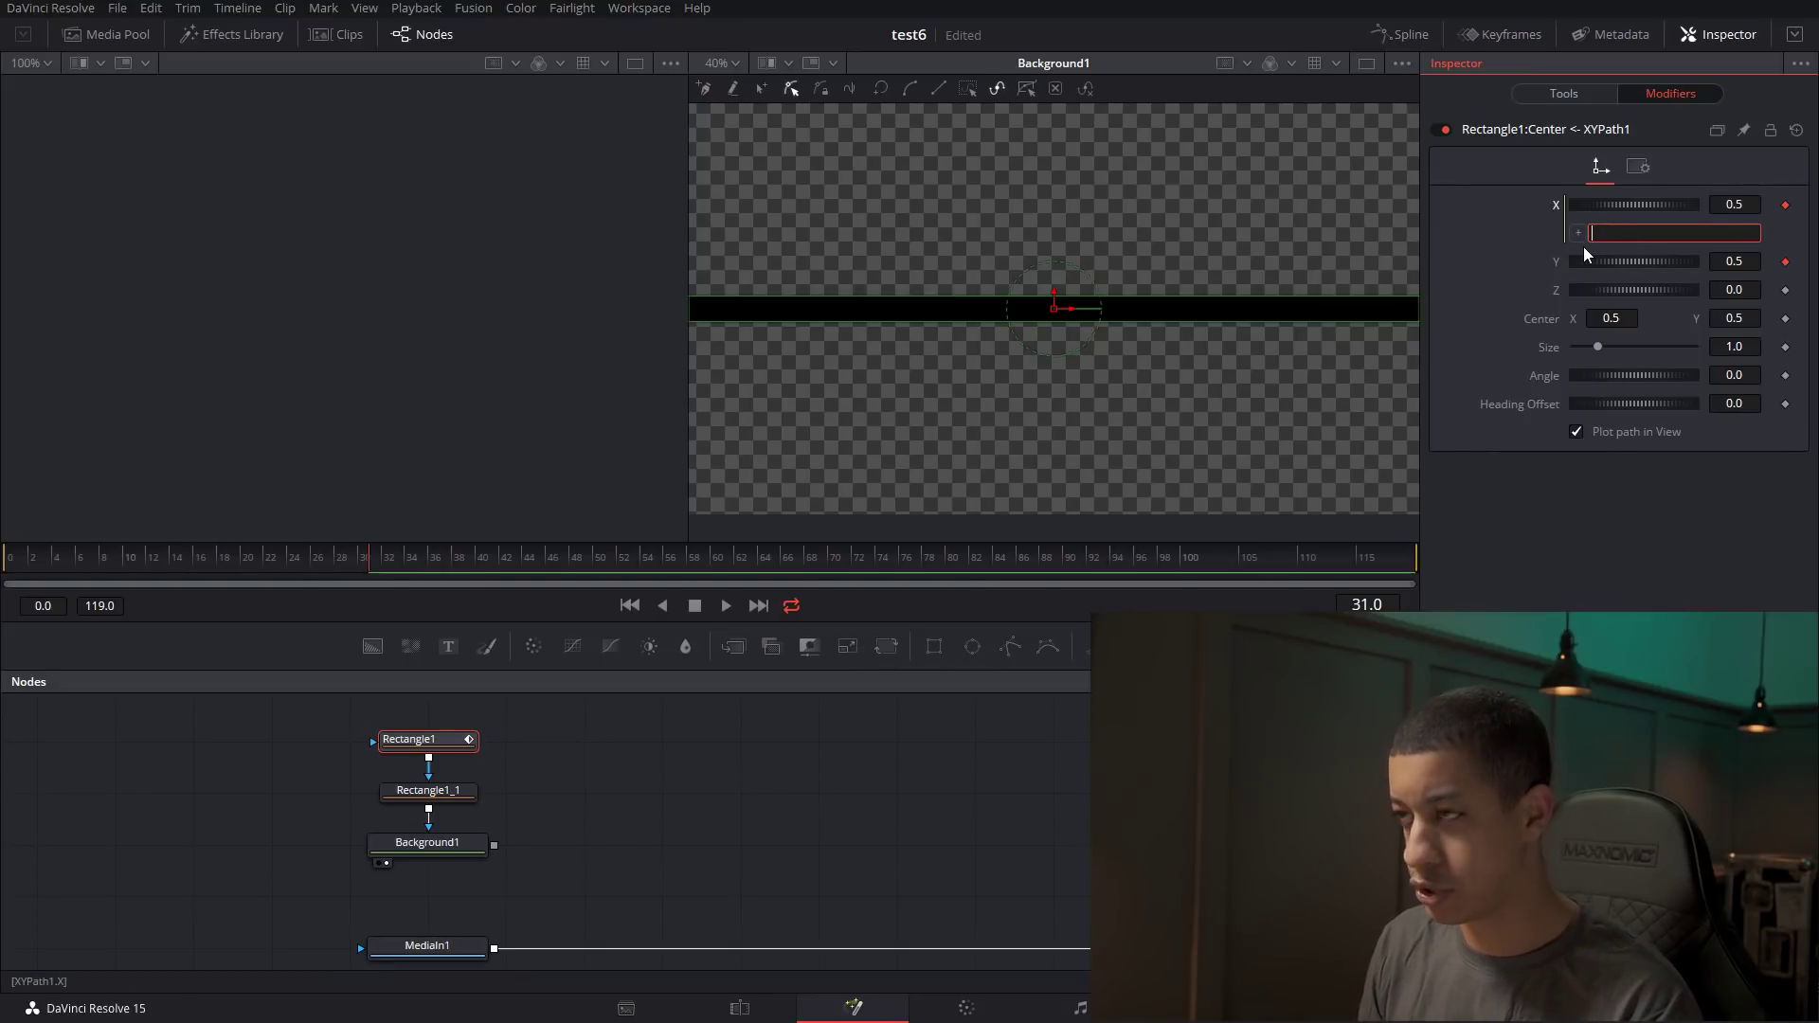
type("Background1.")
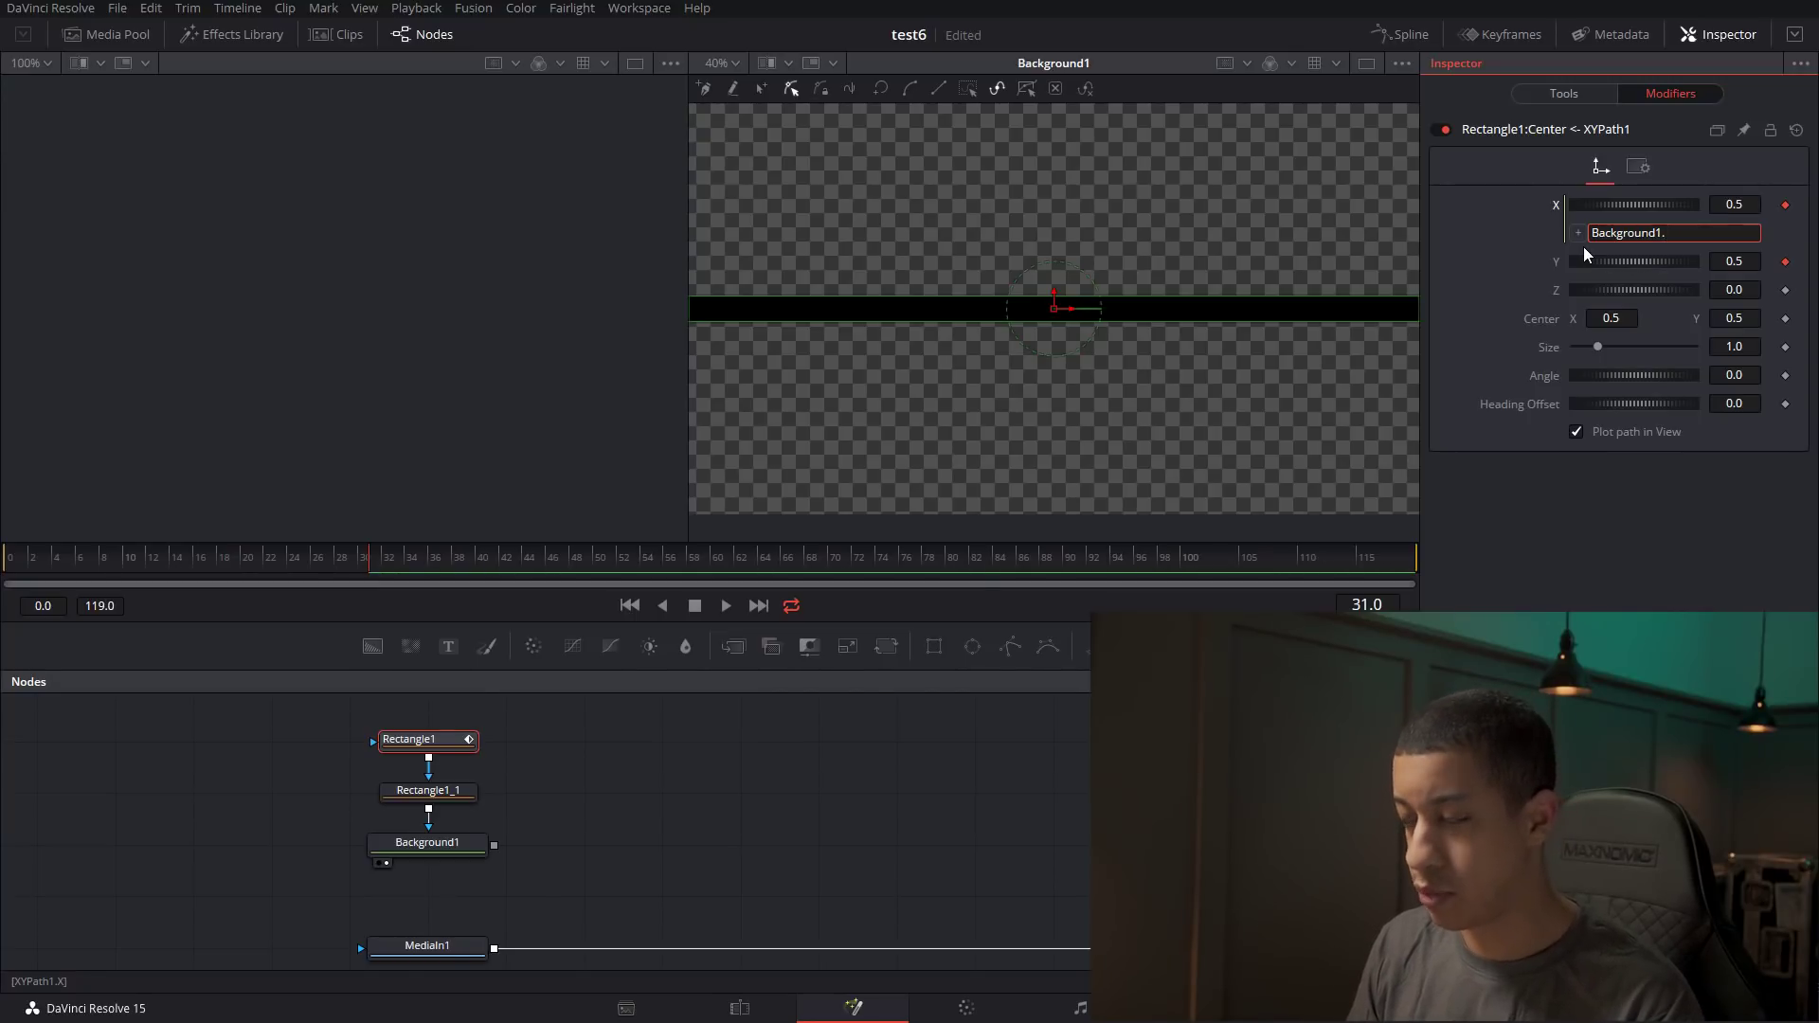
type("NC1")
key("Return")
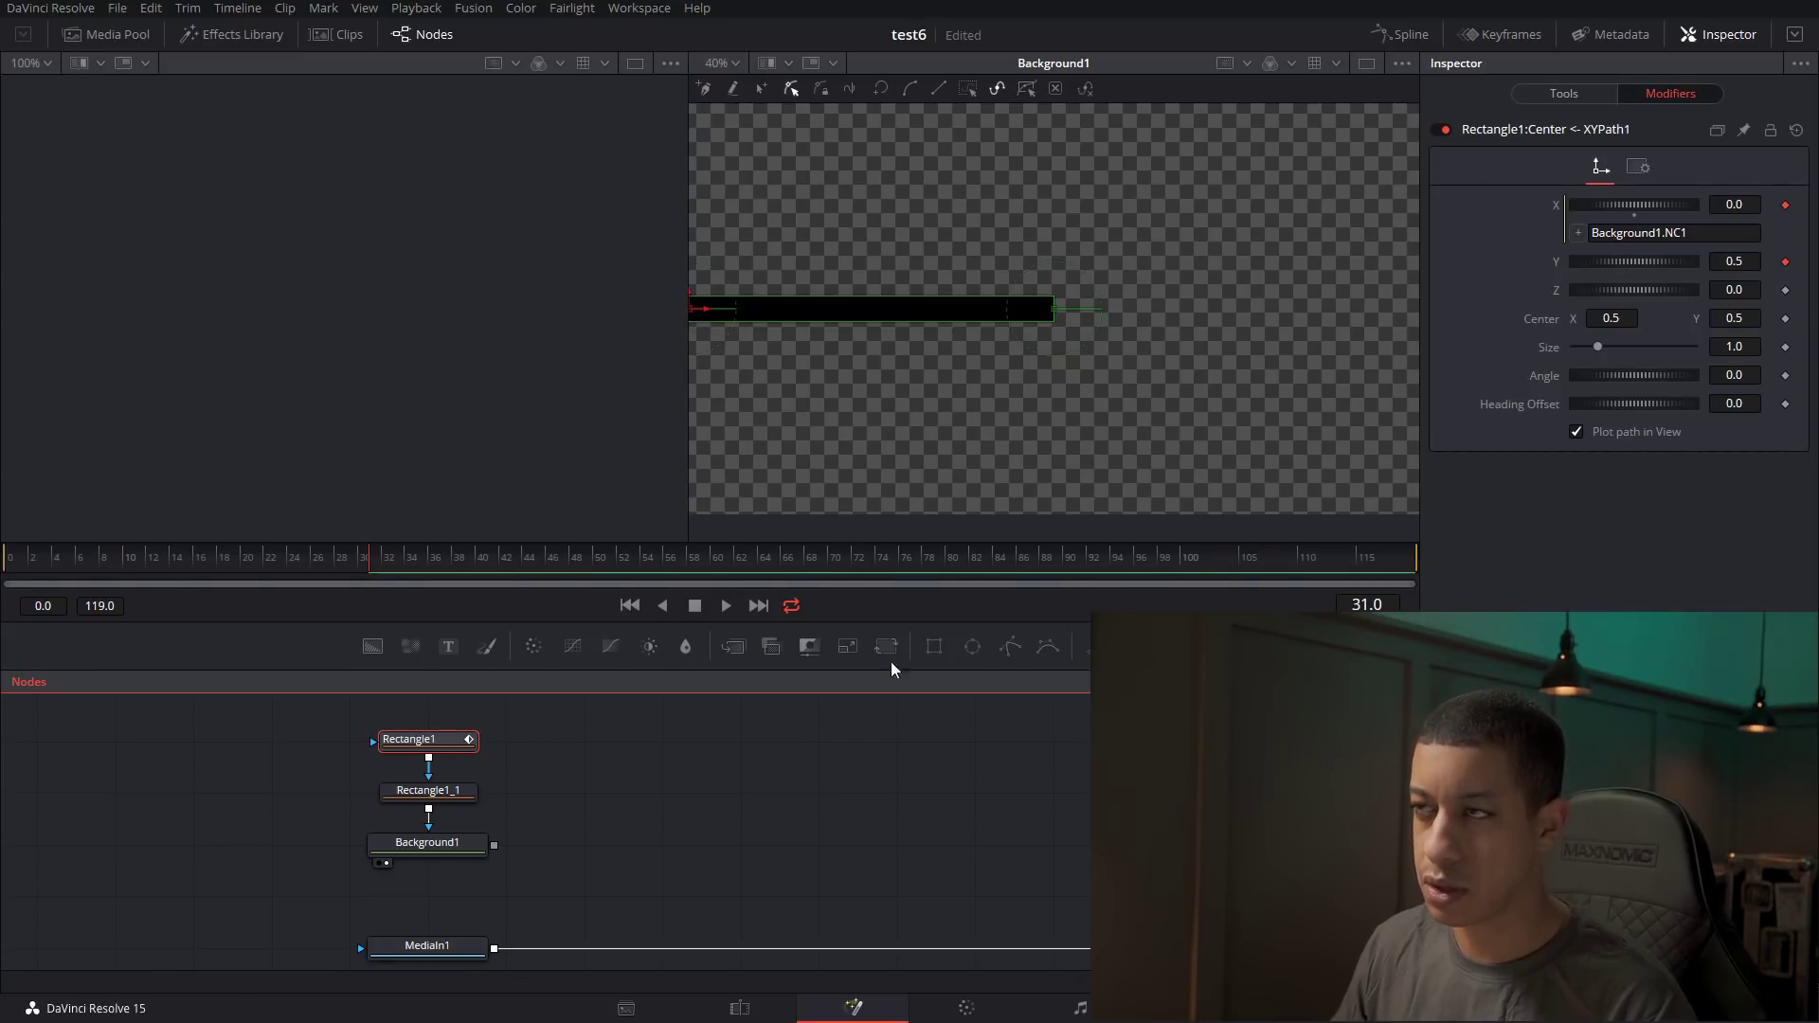
Set Background1's NC1 slider to 0.5 and keyframe that value at the last frame, 119.
left_click(400, 856)
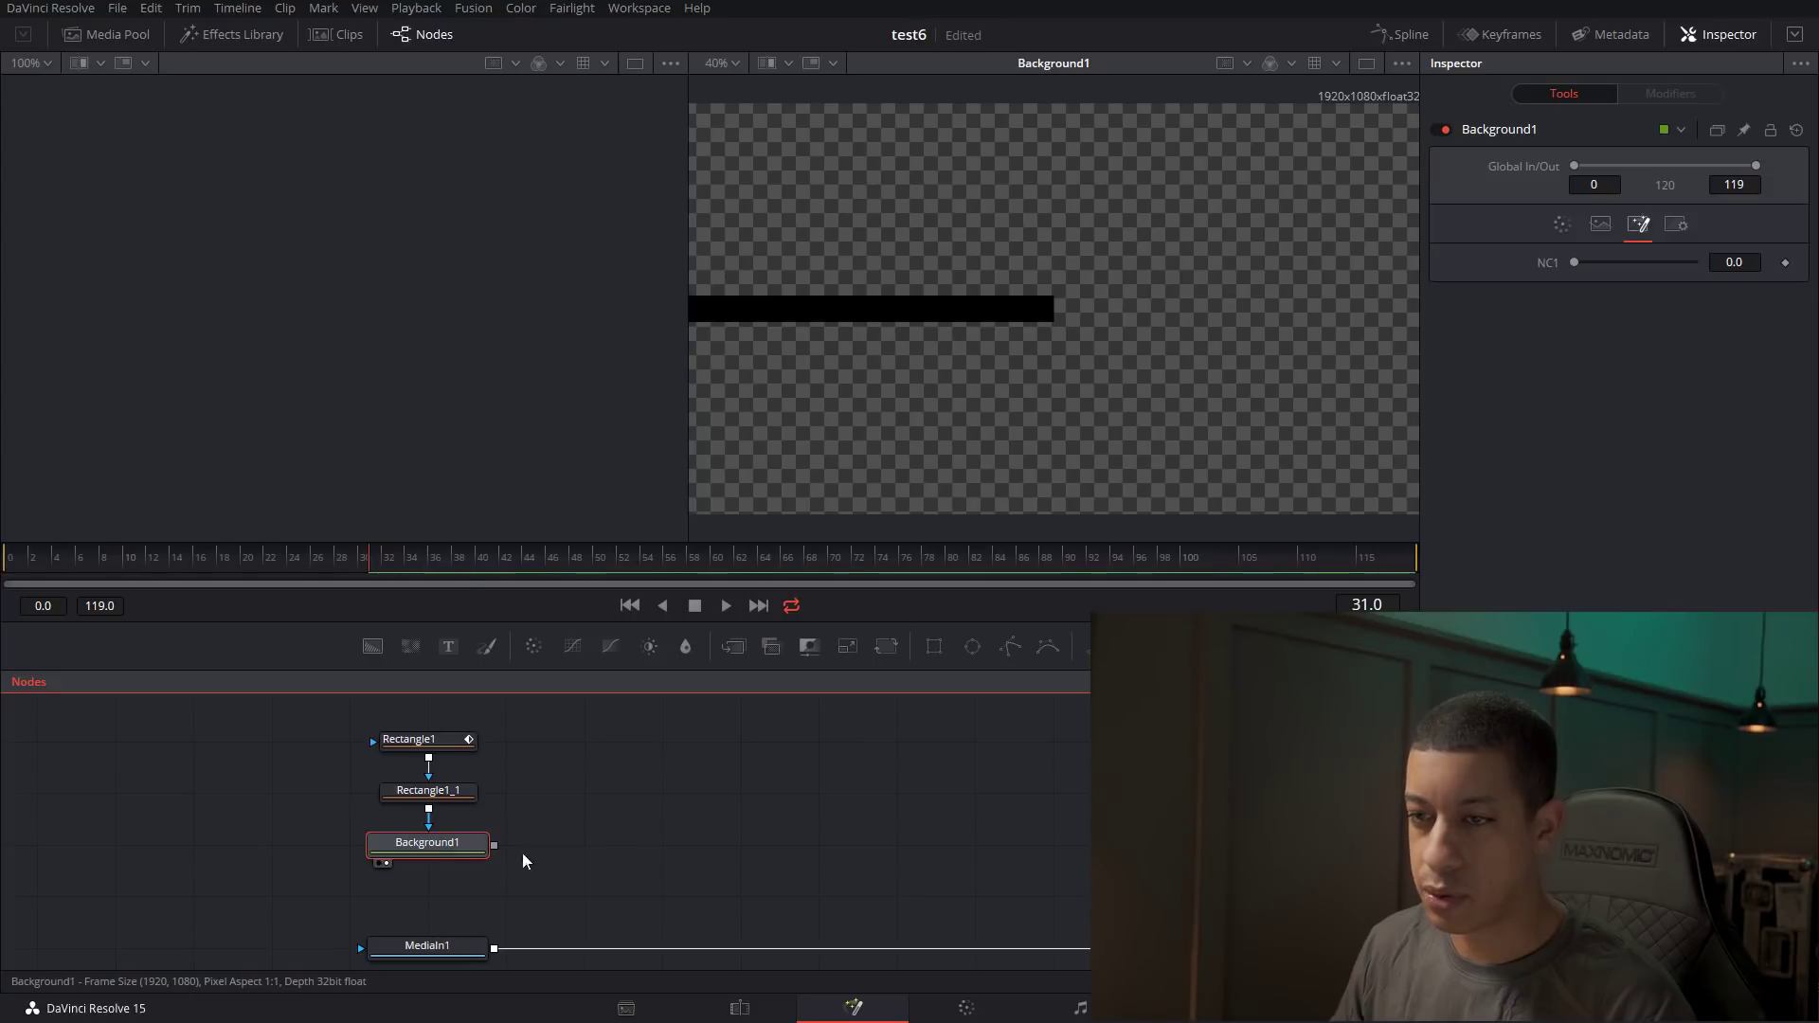
left_click_drag(1576, 262, 1614, 262)
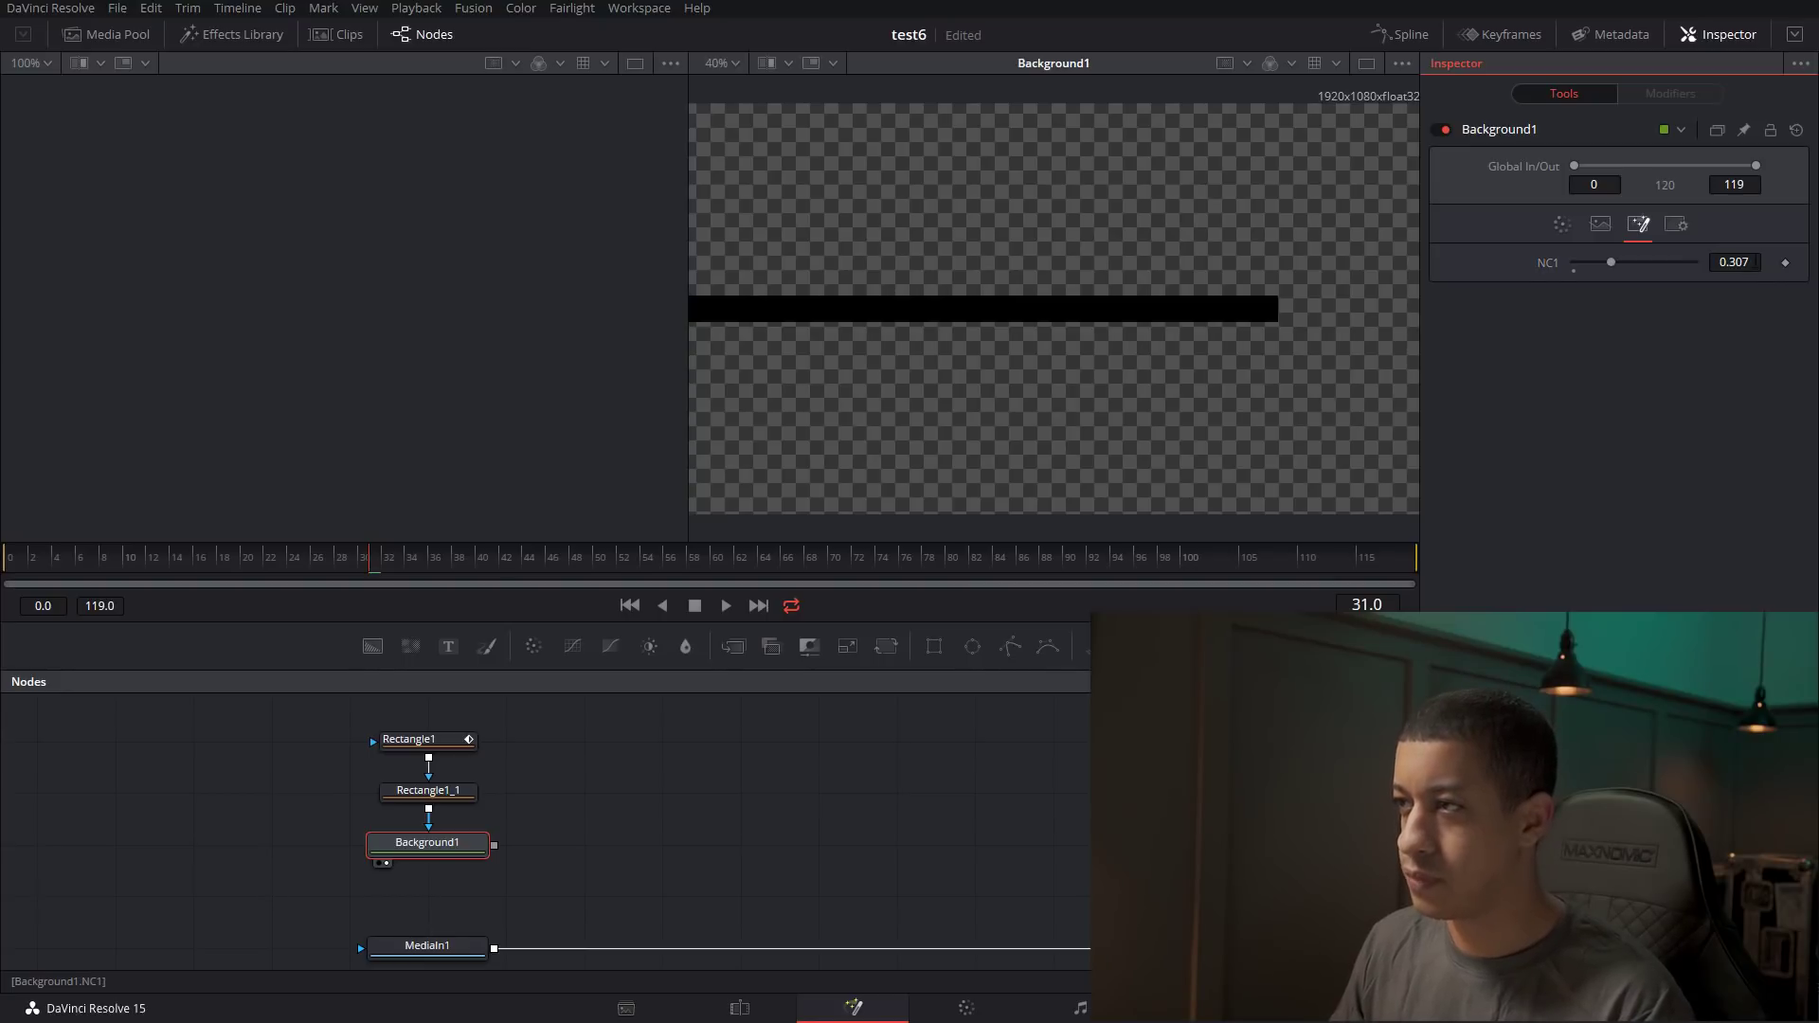
left_click(1753, 263)
key("BackSpace")
type("0.5")
key("Tab")
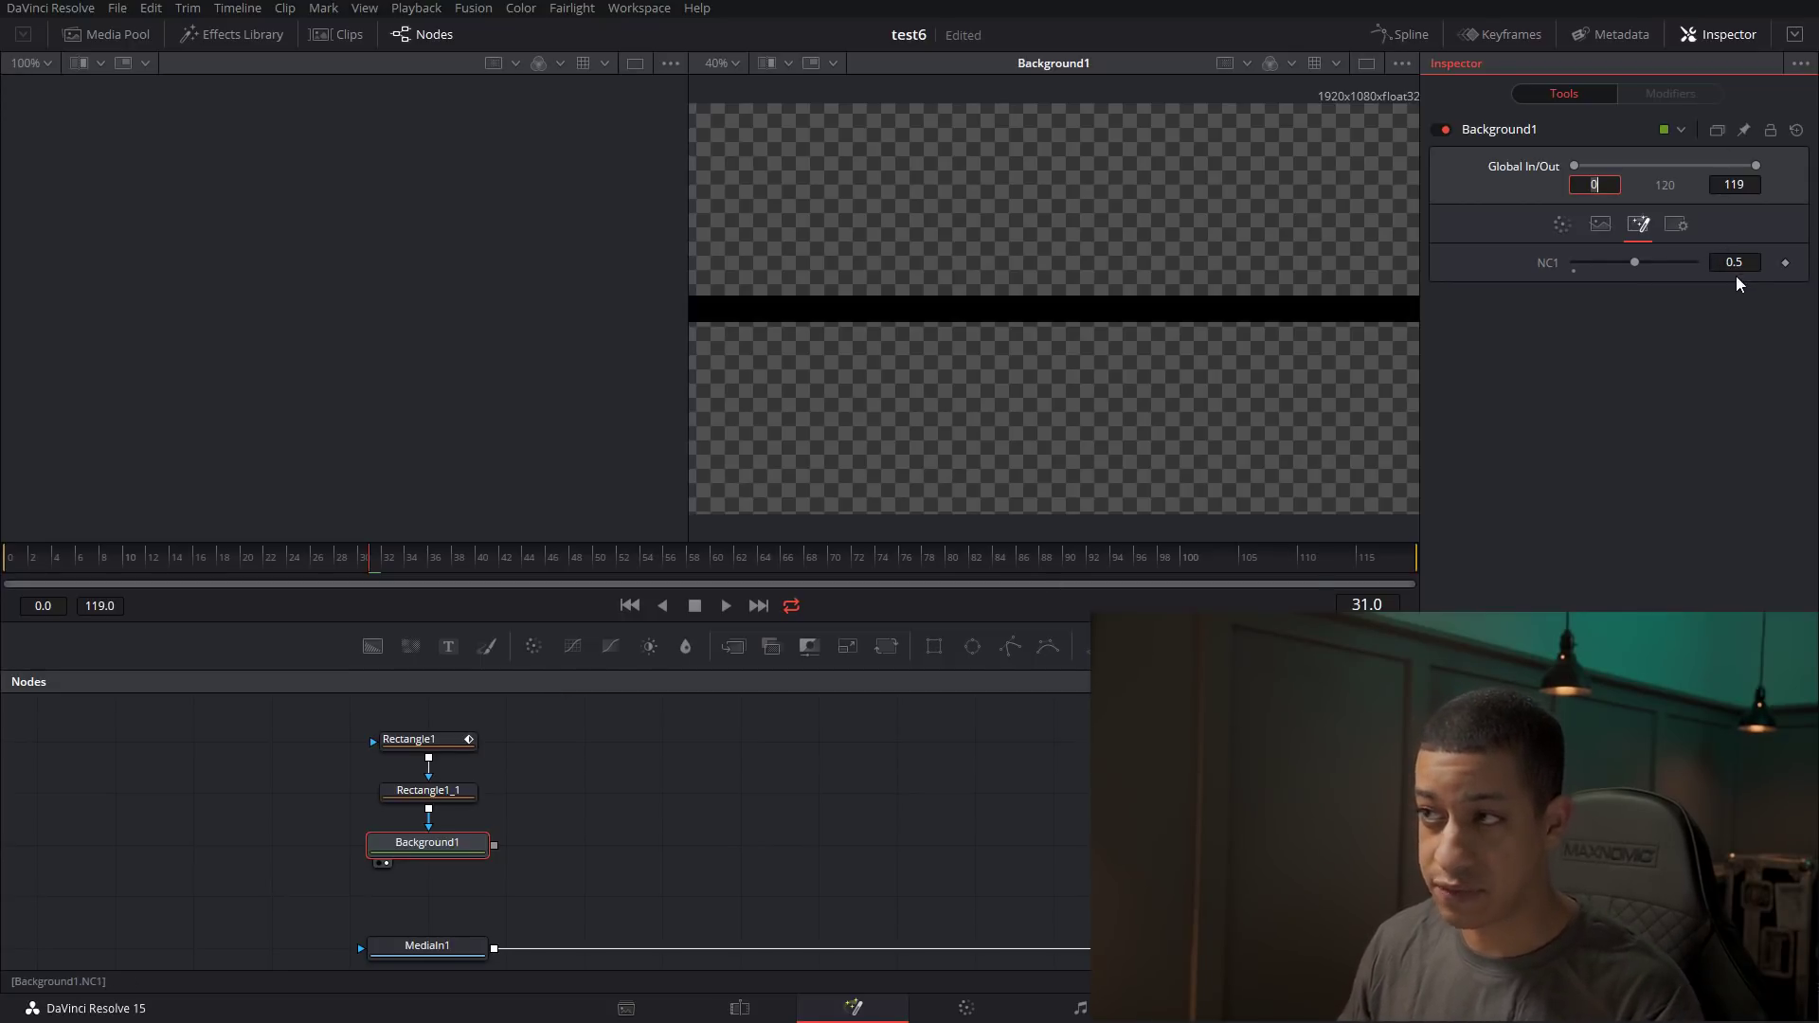
left_click_drag(922, 565, 1291, 585)
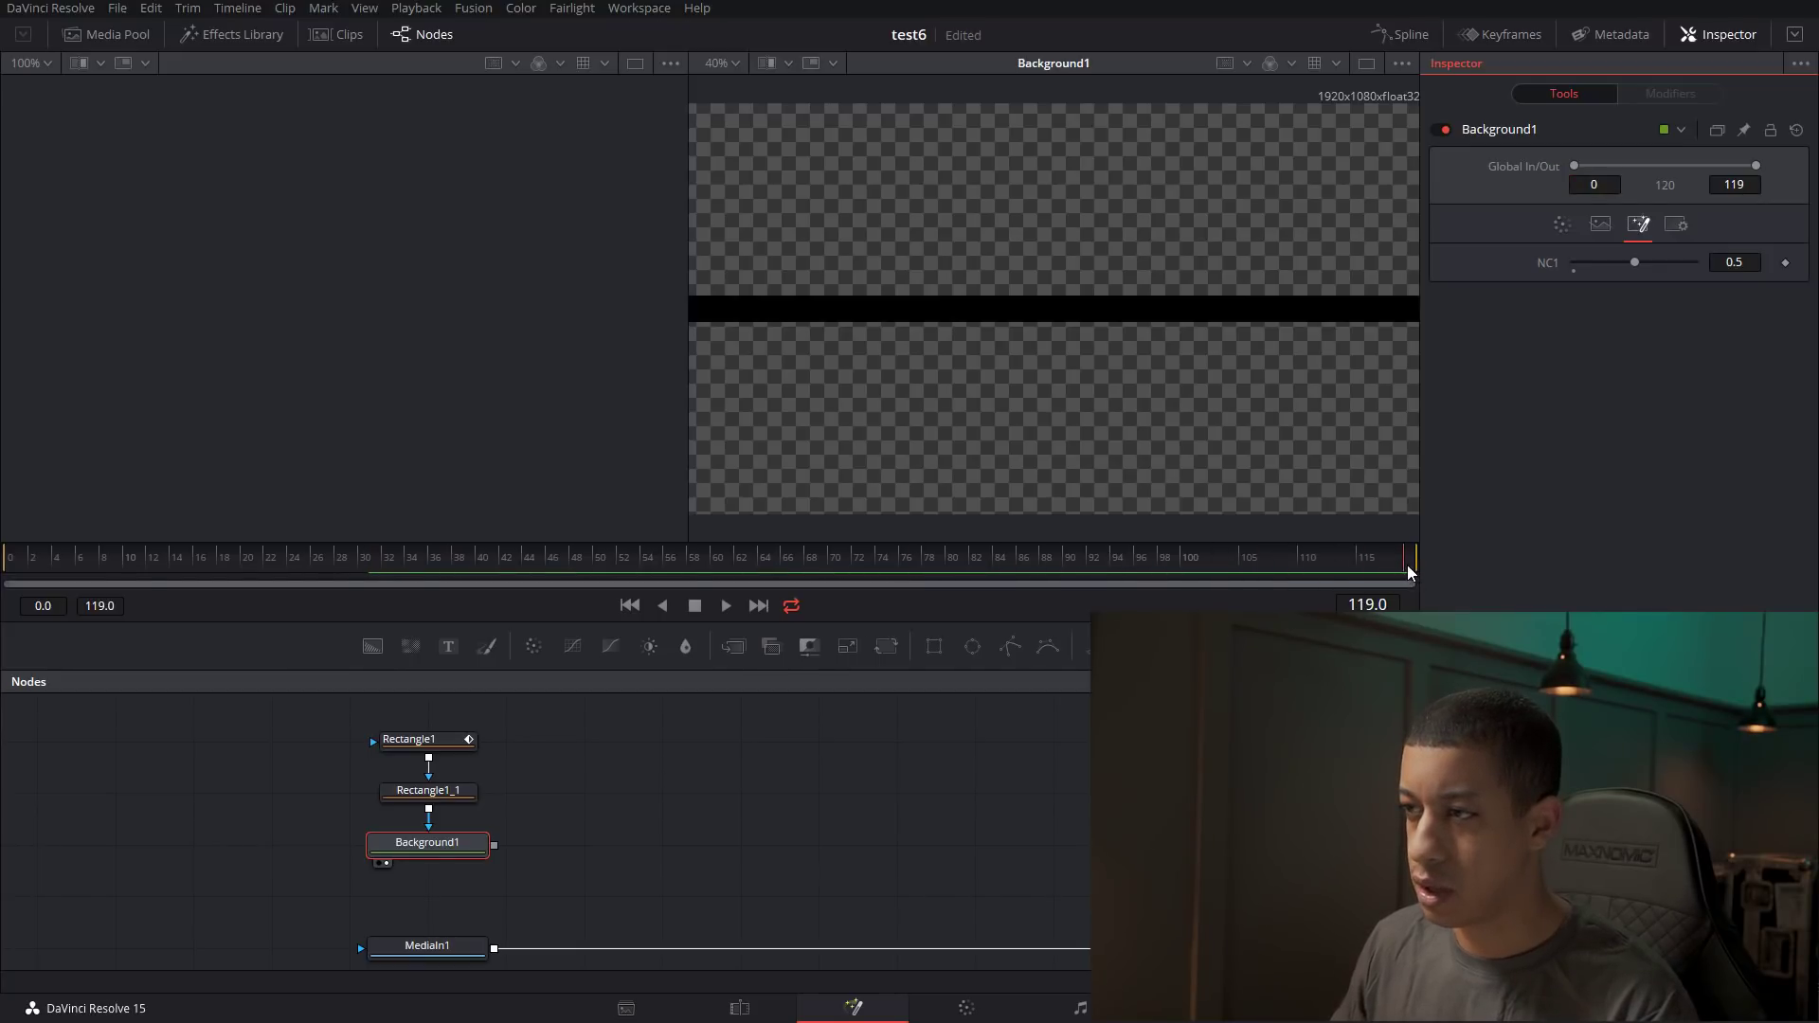
left_click(1786, 266)
Set NC1 to -0.5 at frame 0 for the start keyframe of the loading bar.
left_click_drag(979, 567, 4, 582)
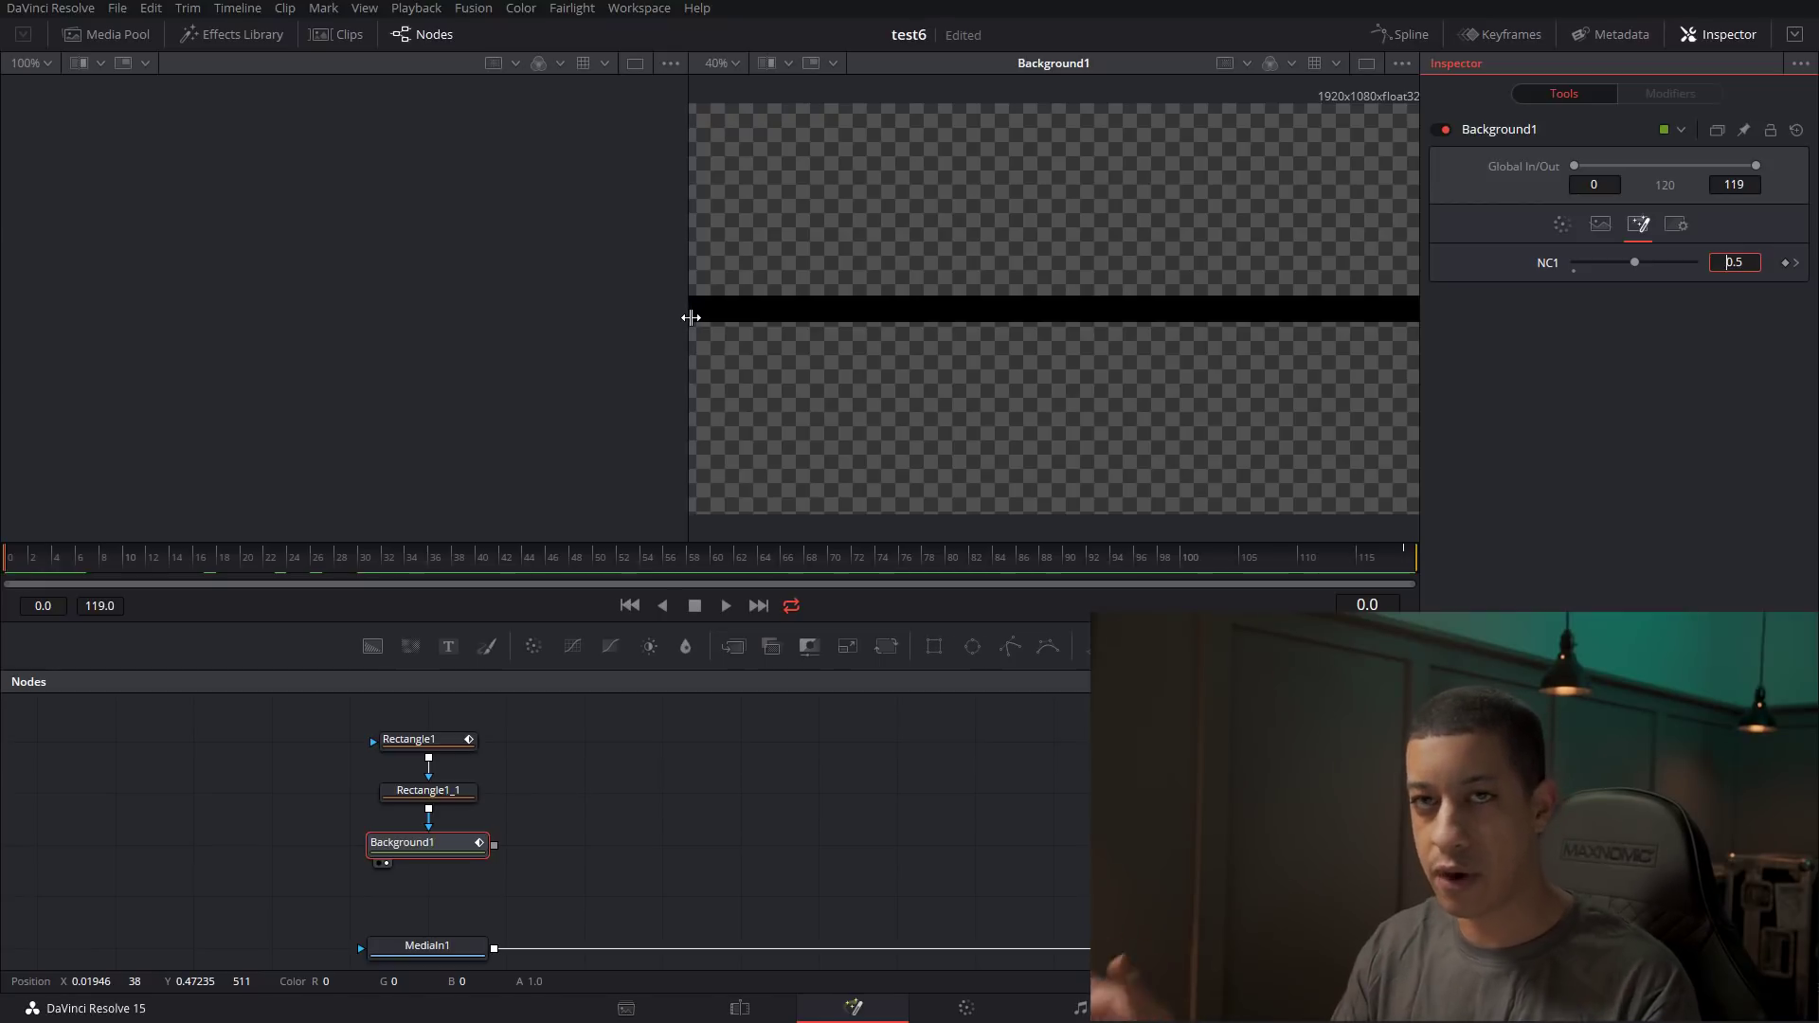
left_click_drag(1634, 262, 1489, 266)
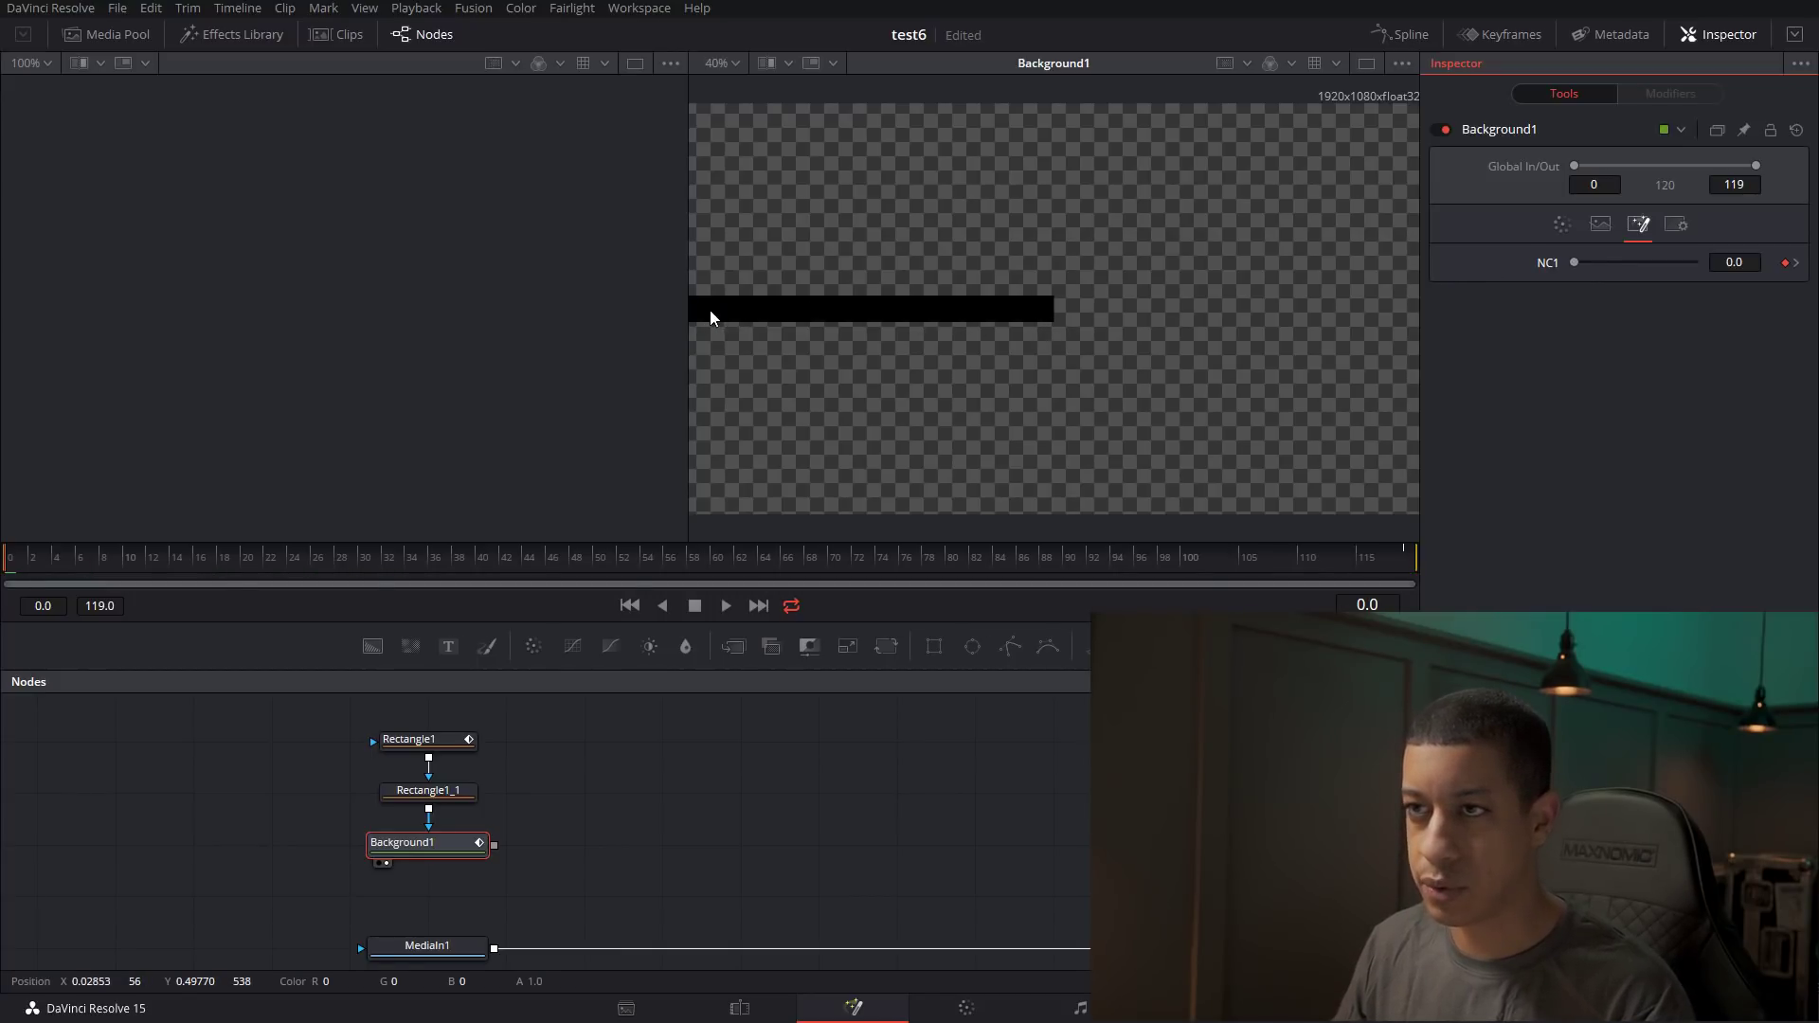
left_click(1734, 263)
key("BackSpace")
key("BackSpace")
key("BackSpace")
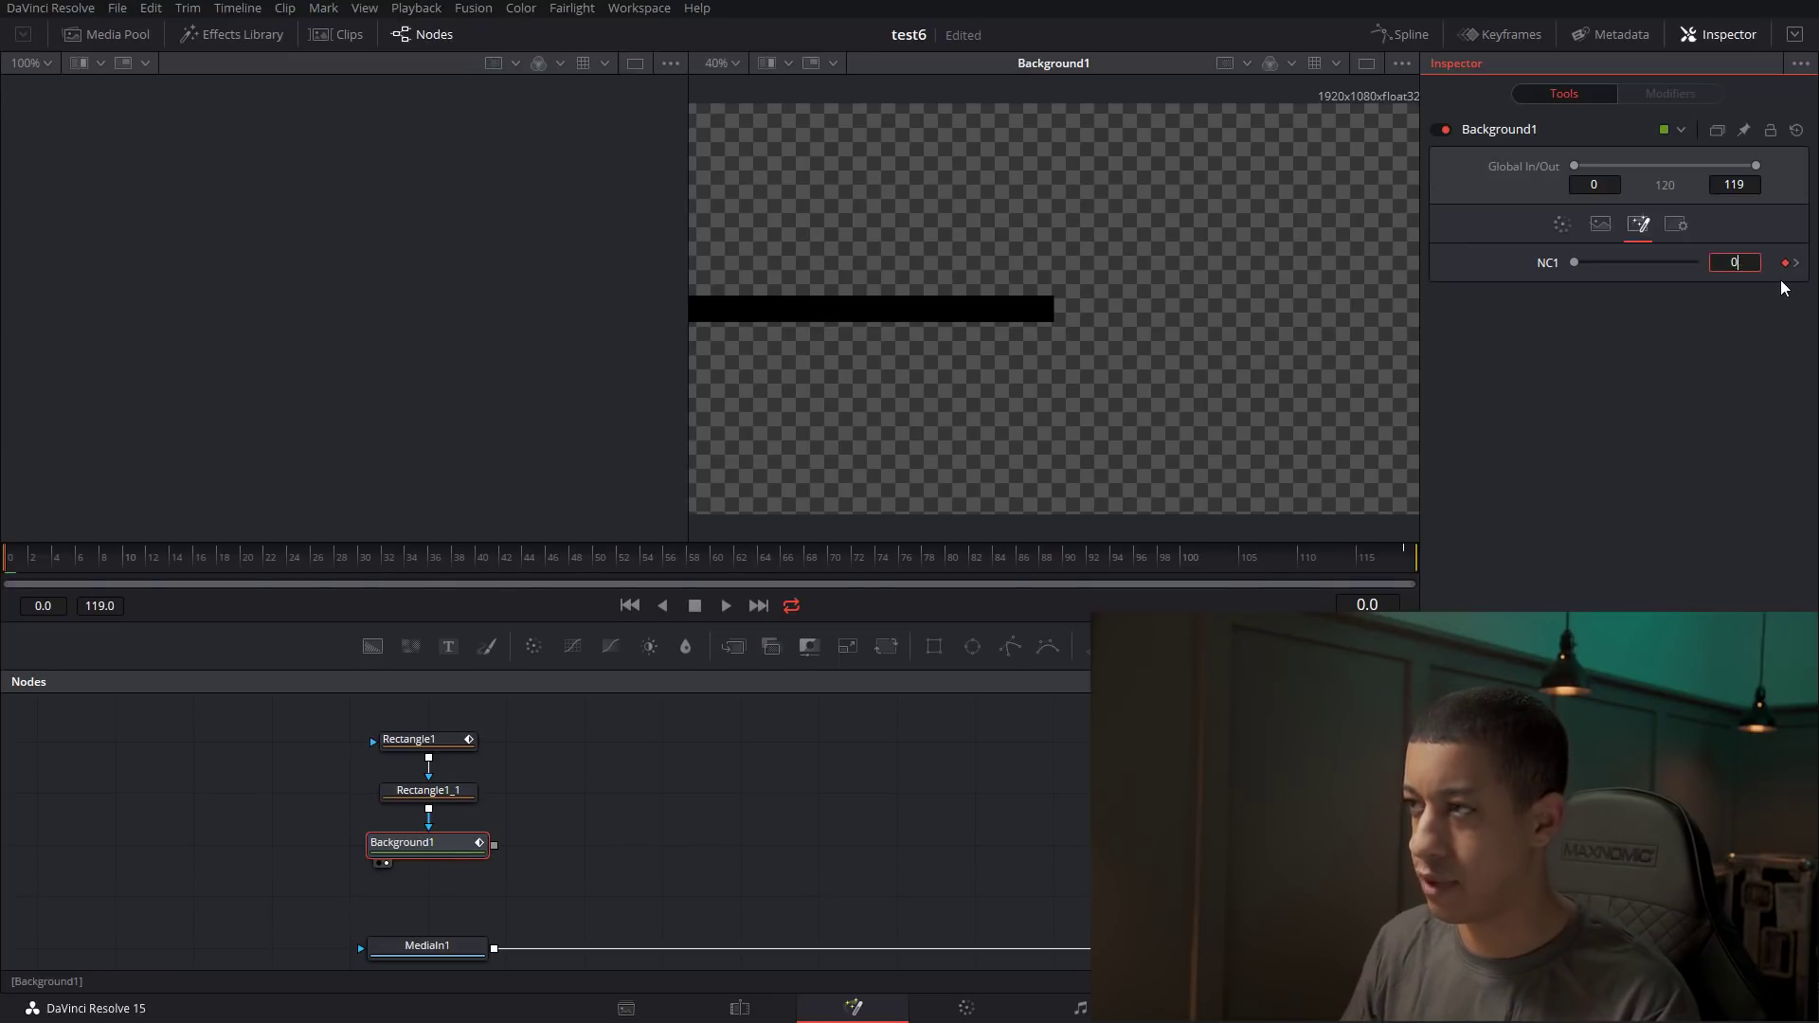
type("-0.")
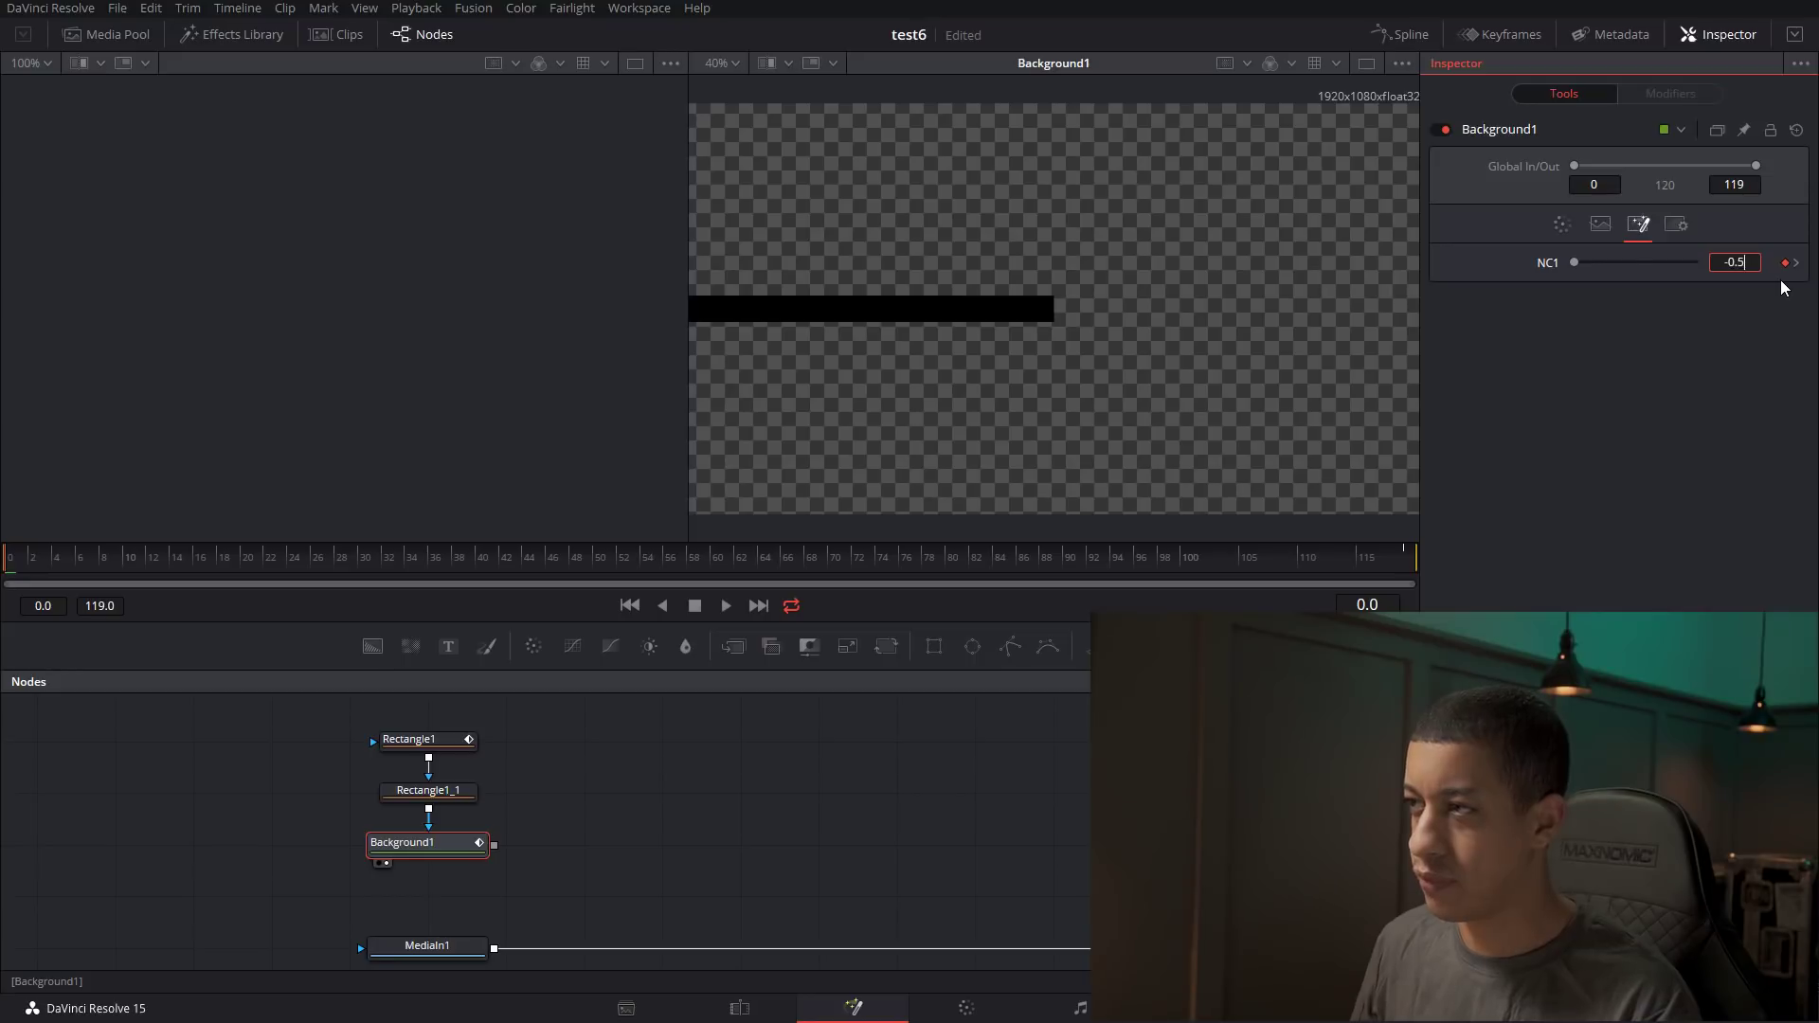
type("5")
key("Tab")
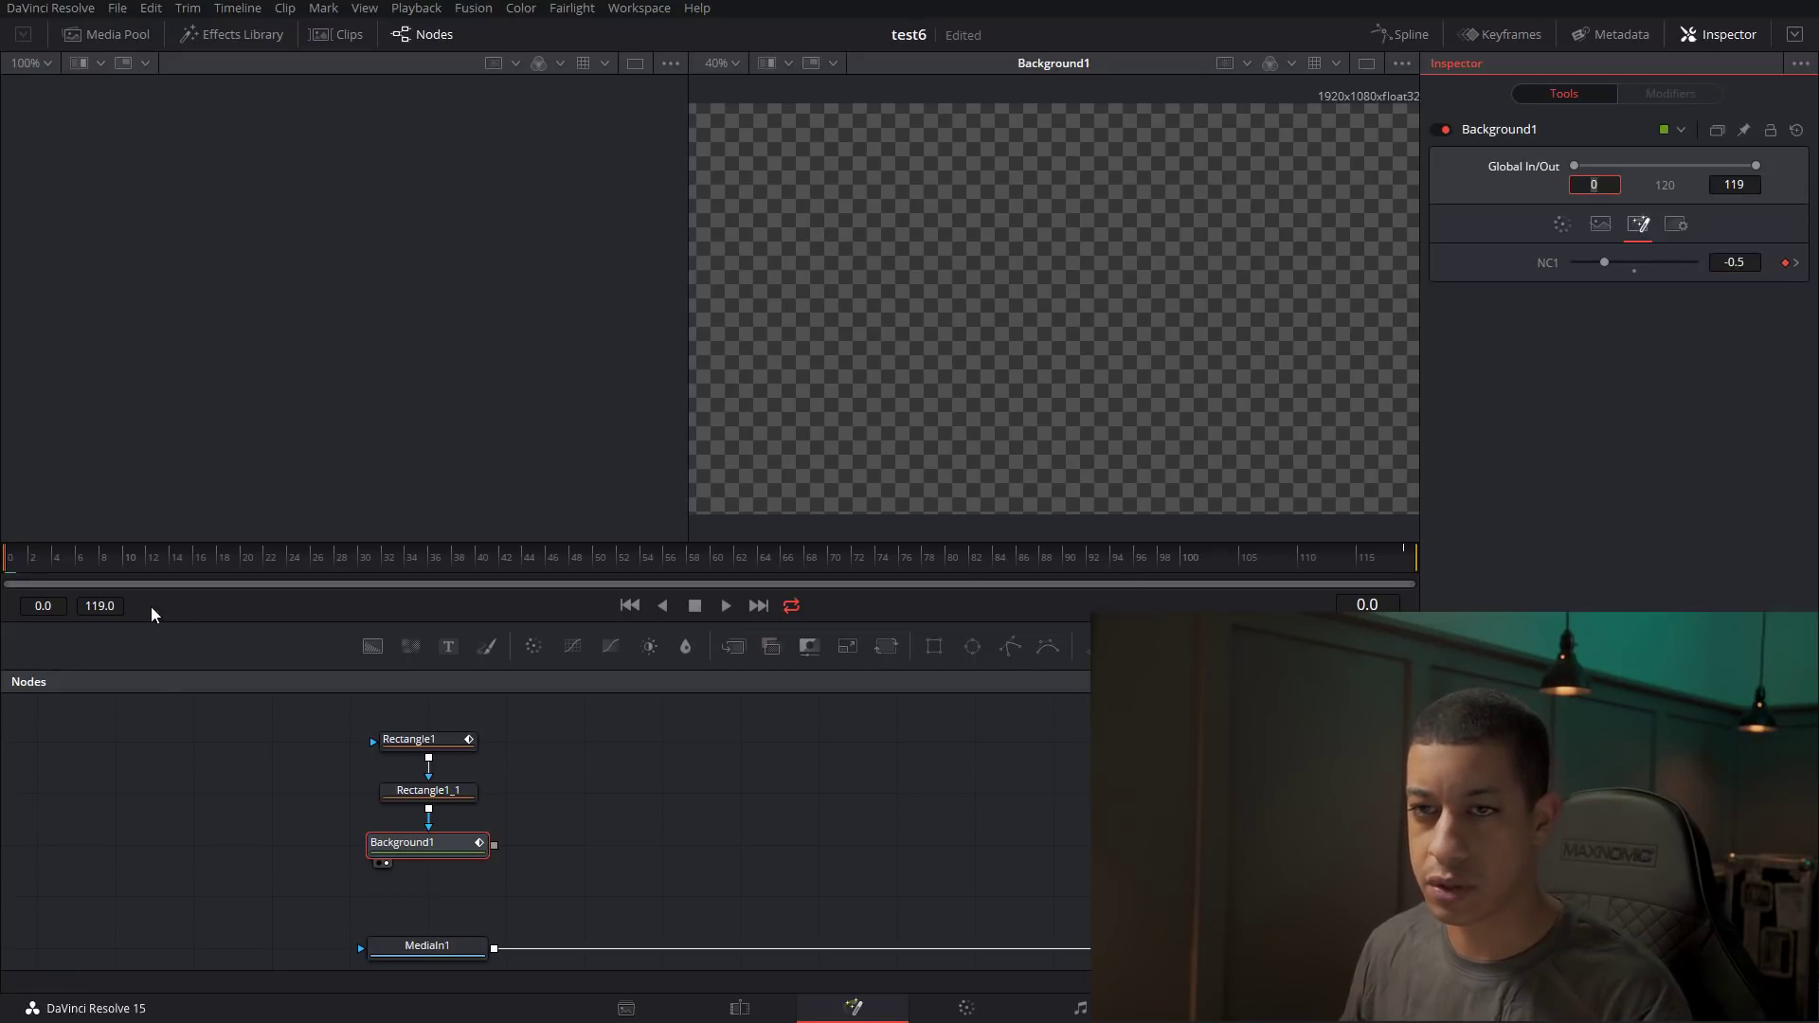
Play the loading bar animation from frame 0 and again from around frame 24 to check the fill.
left_click(725, 605)
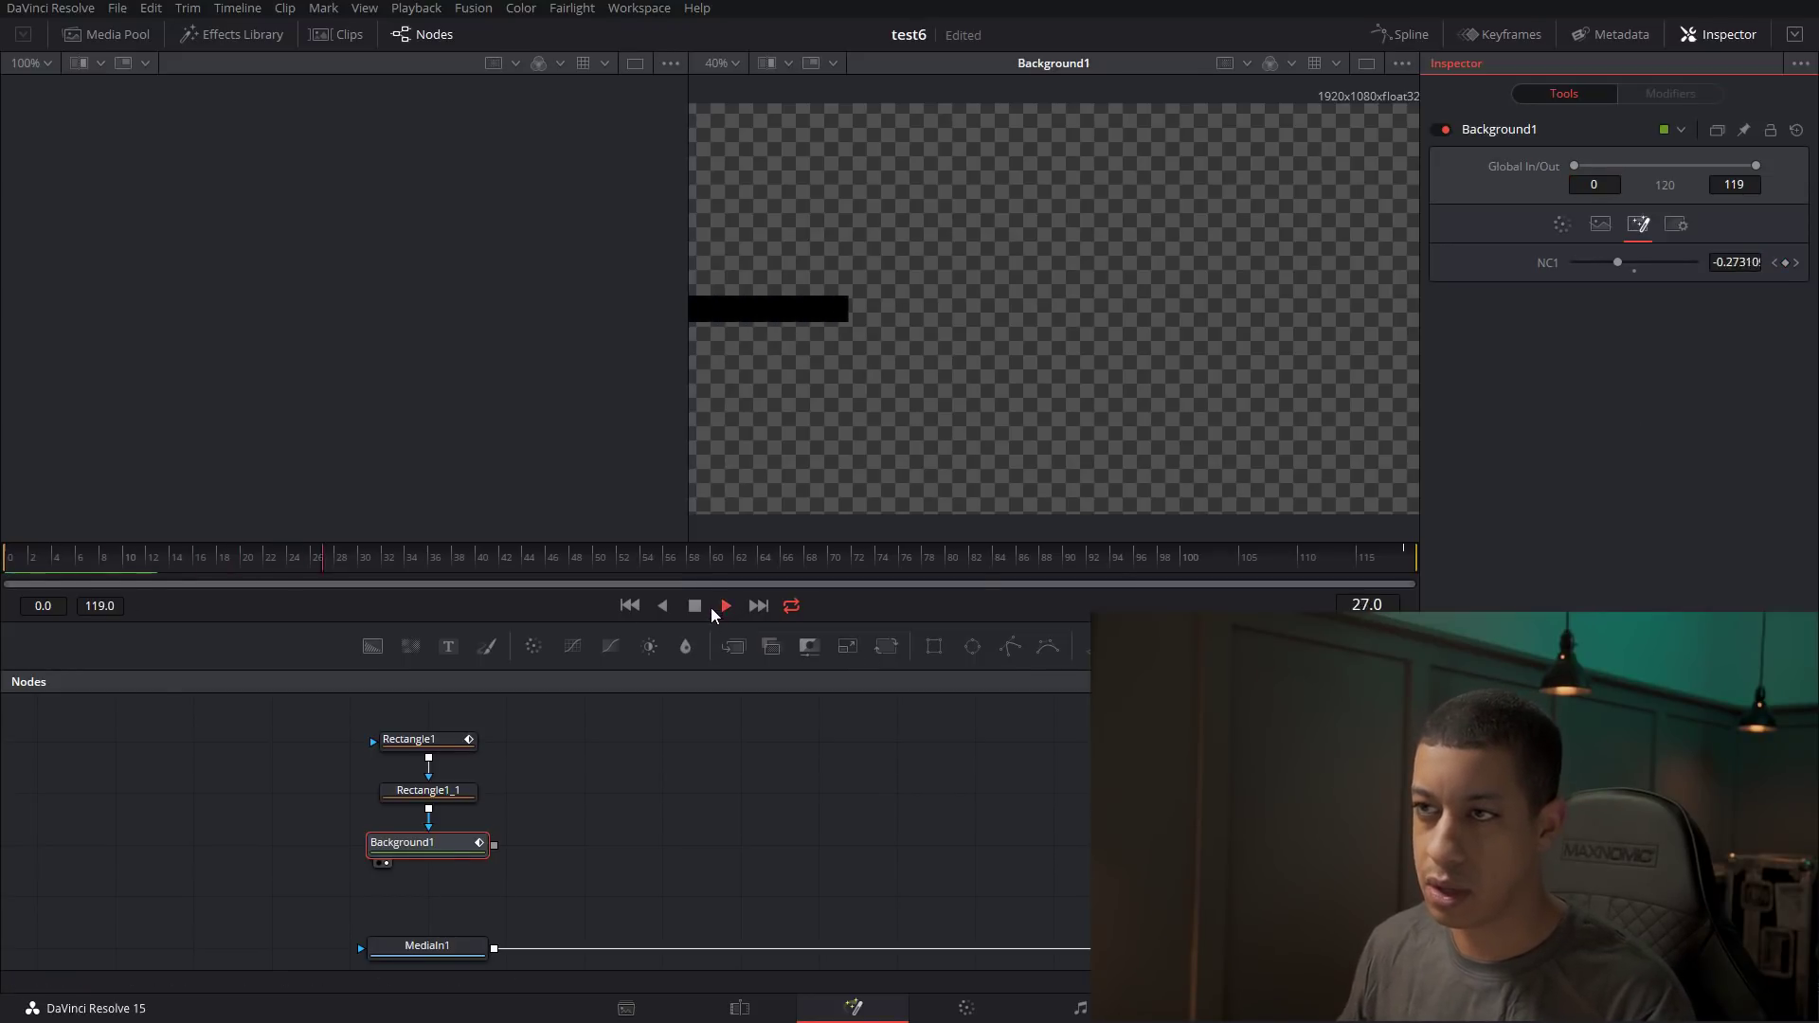
key("space")
left_click(288, 554)
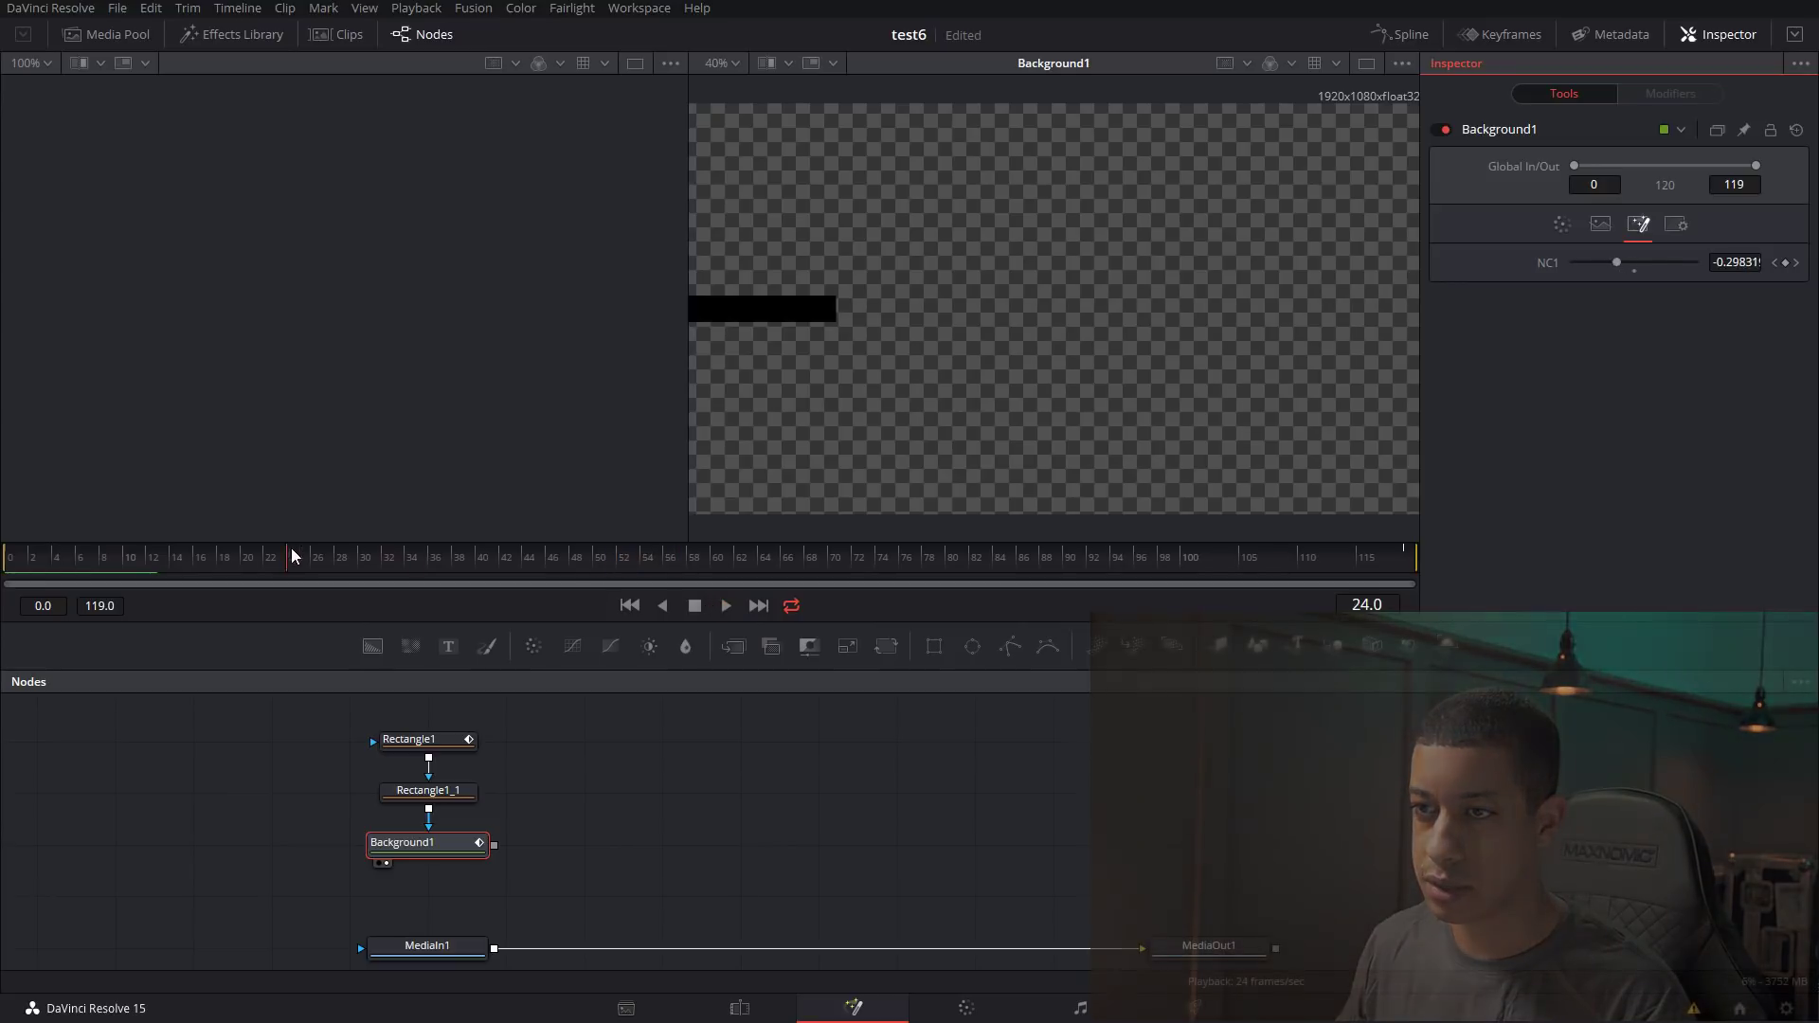
key("space")
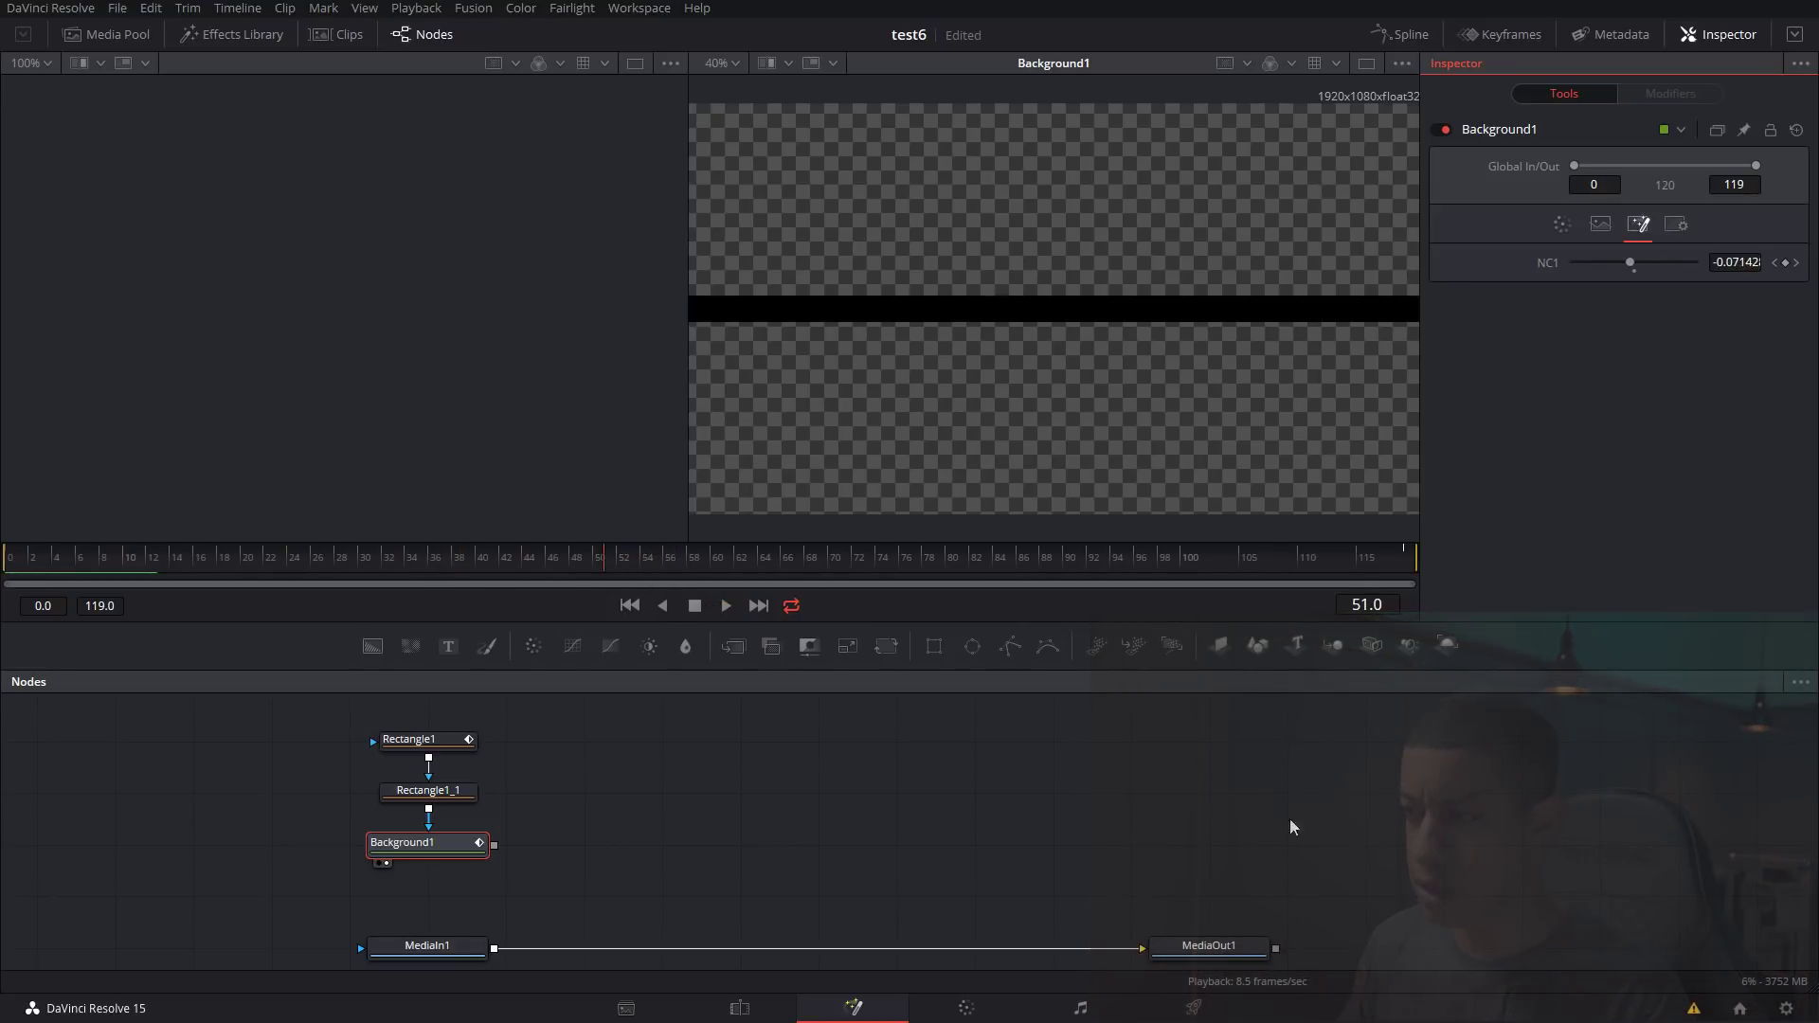
Purge the memory cache and scrub the loading bar animation to around frame 78.
right_click(1783, 986)
left_click(1764, 928)
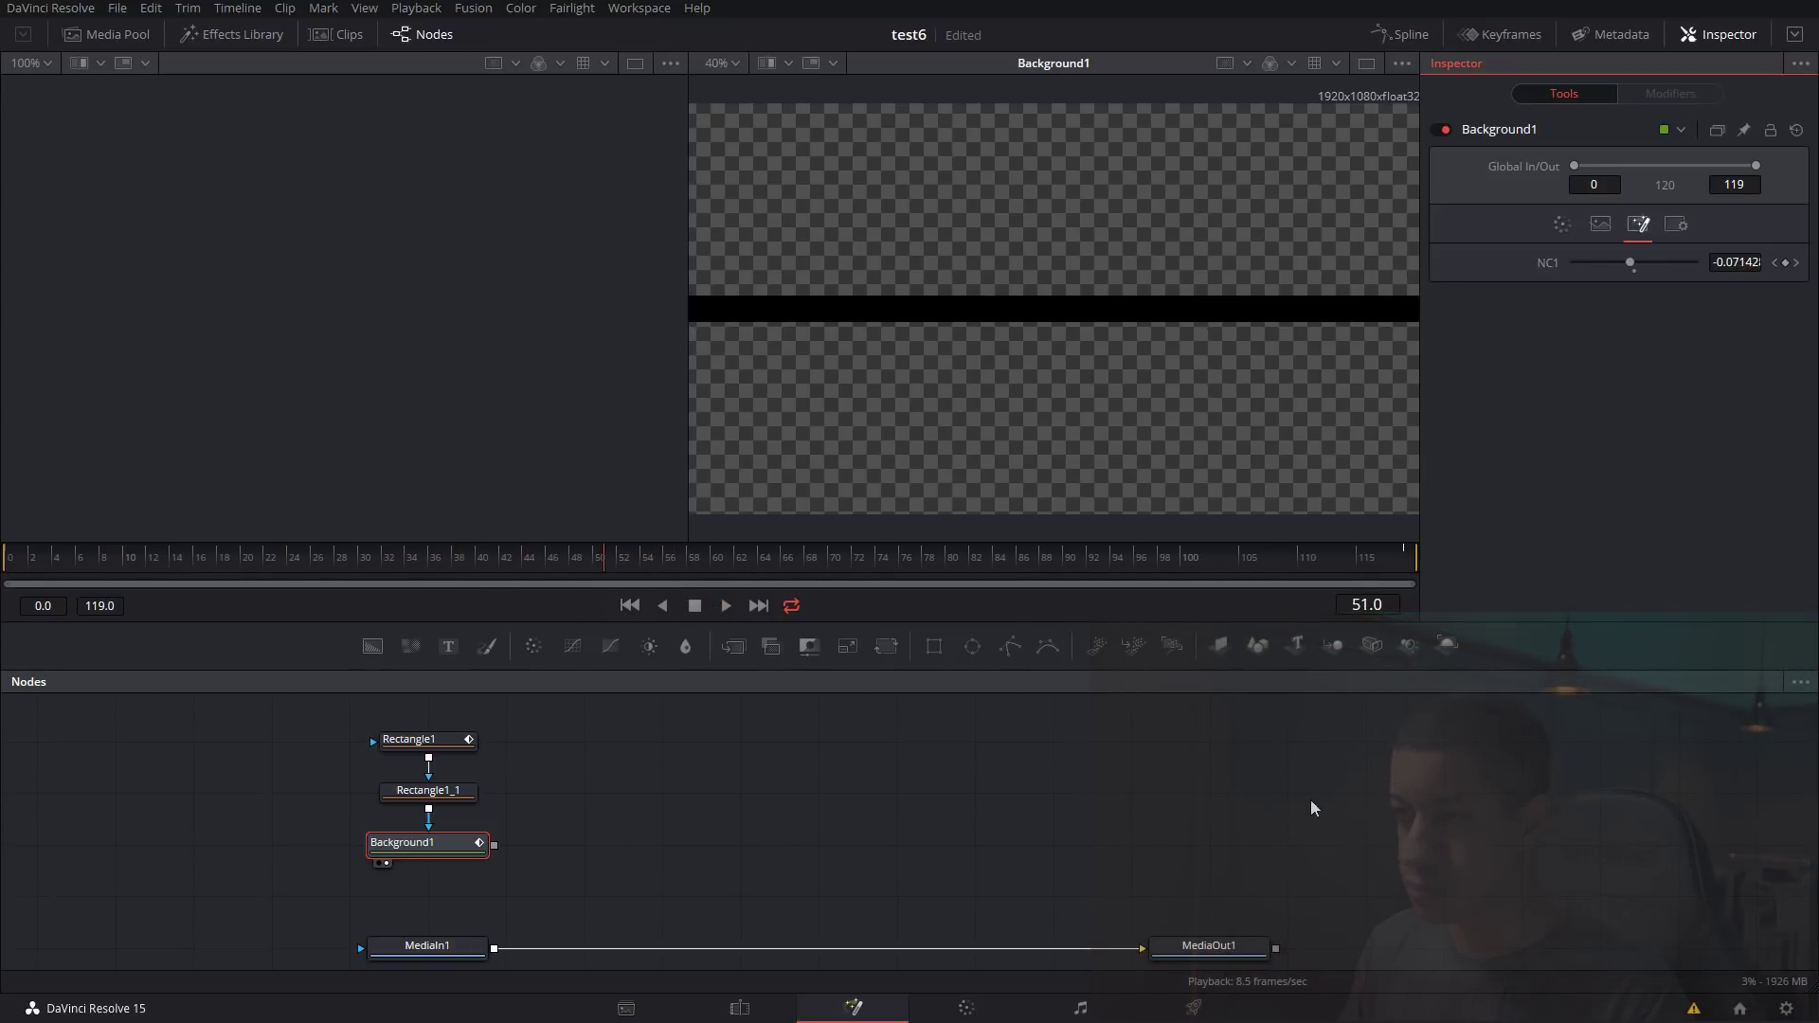
left_click_drag(1004, 572, 930, 578)
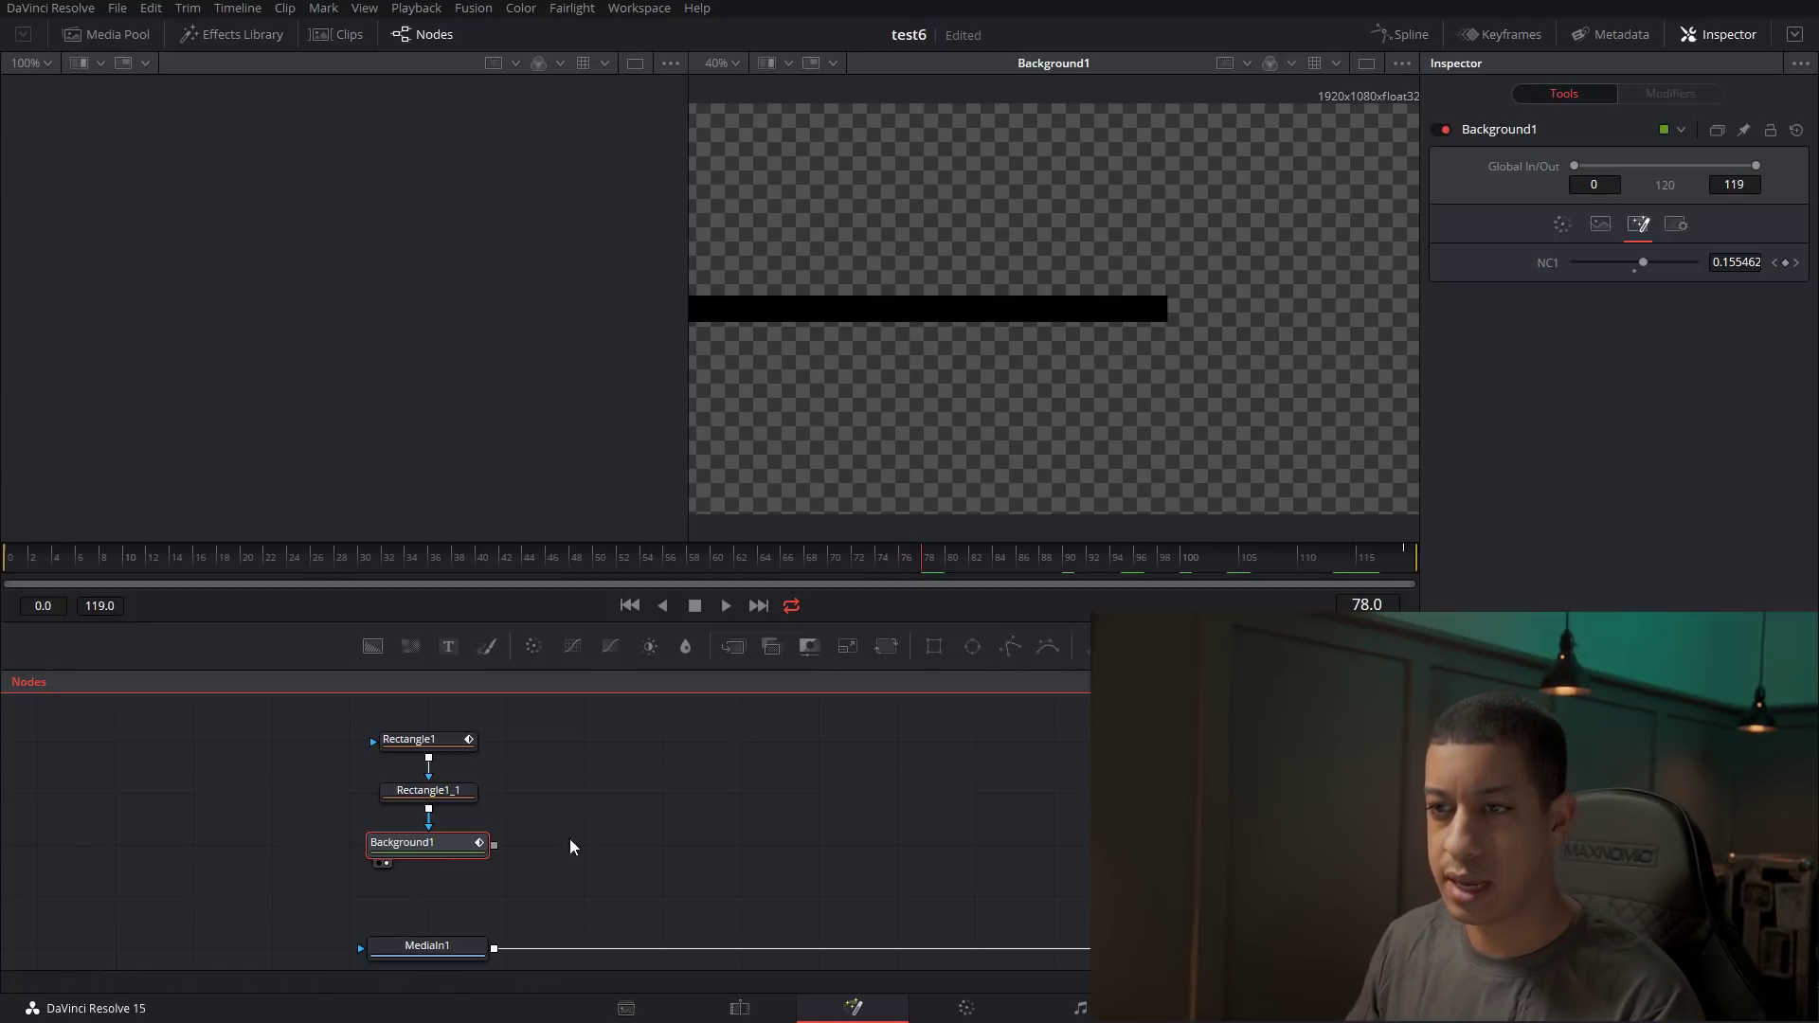
Add a Text node below Background1 and enter "1" as its styled text.
left_click_drag(448, 646, 427, 900)
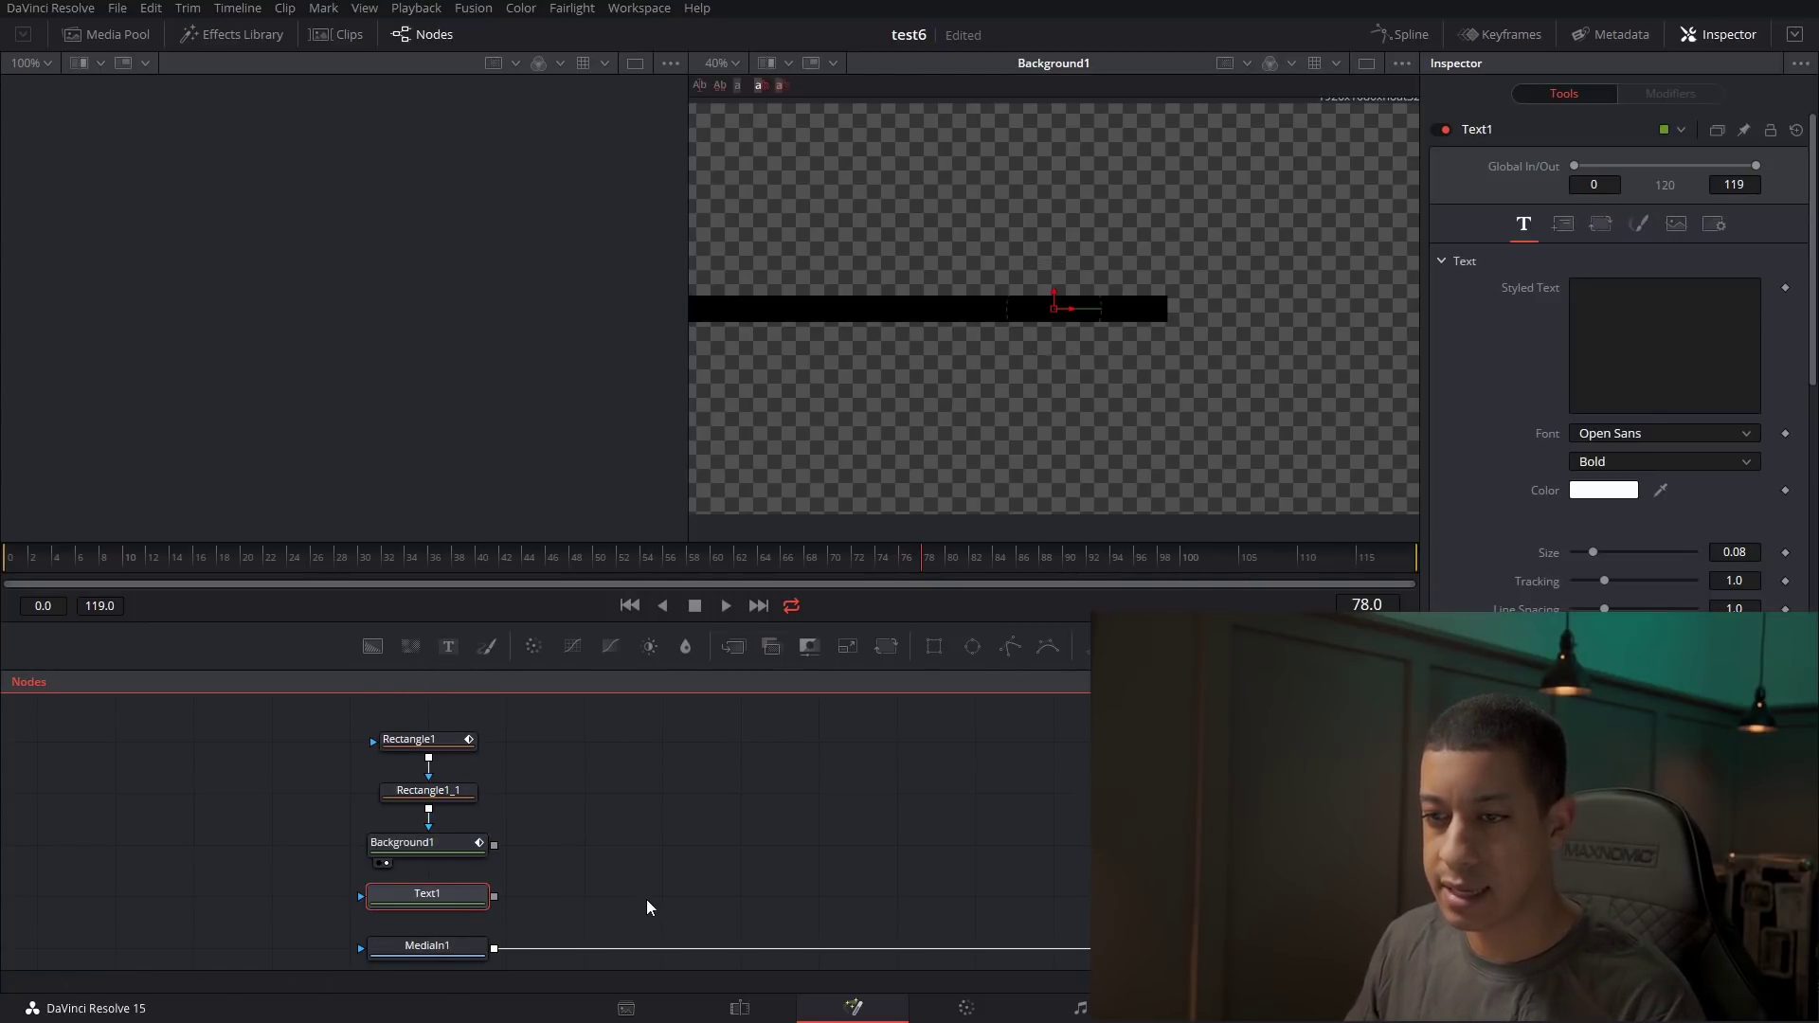
left_click(1654, 306)
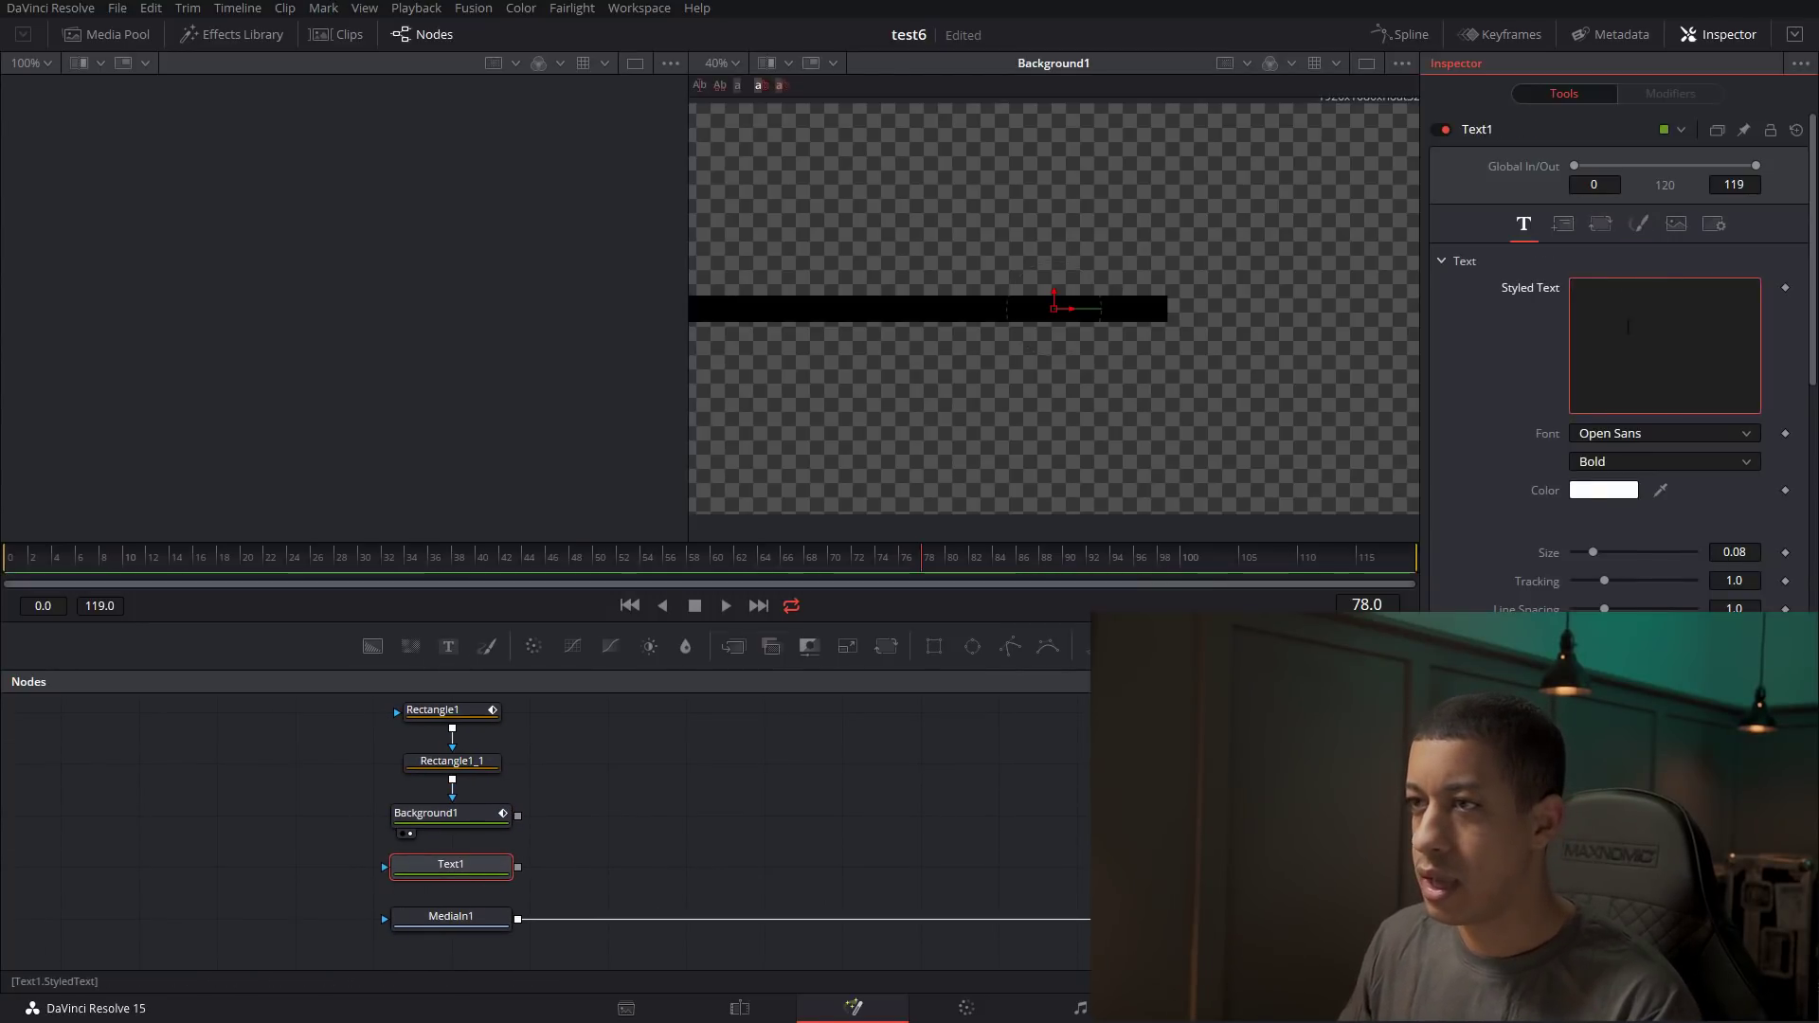
type("1")
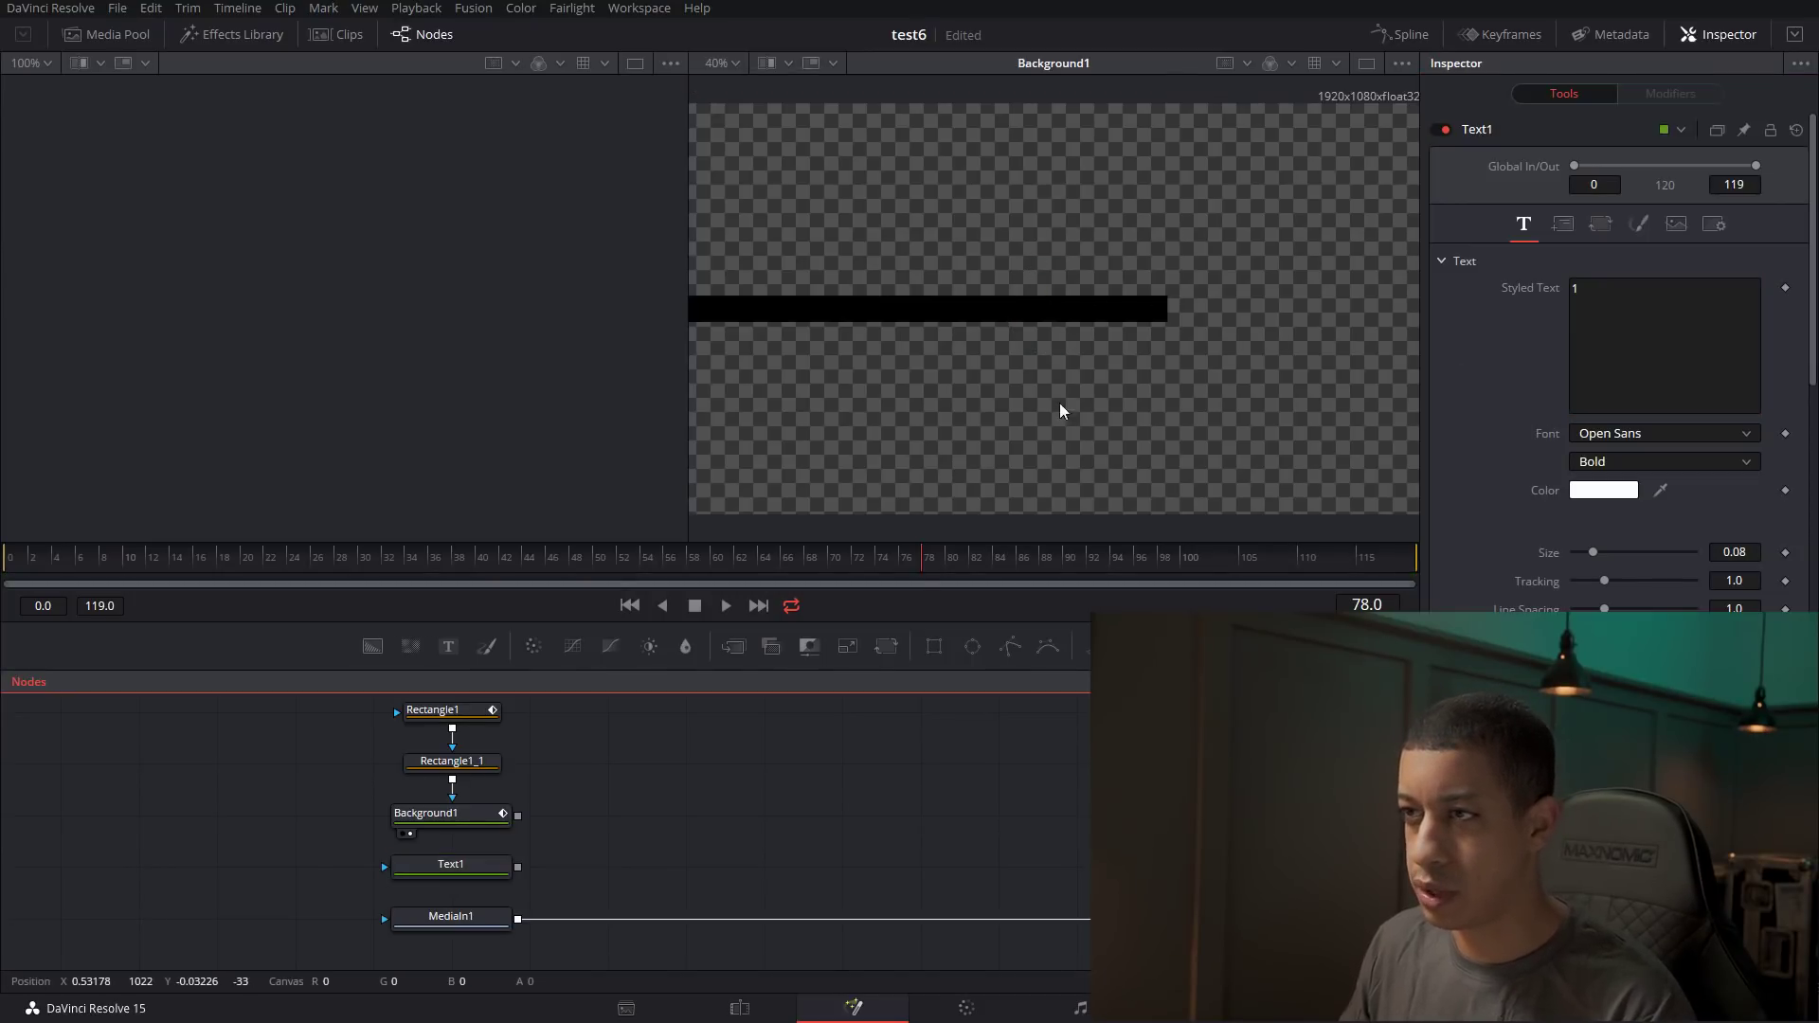
Move the text just below the bar, merge Background1's output over Text1, and show the merge in the second viewer.
left_click(434, 862)
left_click(1058, 311)
left_click_drag(1058, 311, 1058, 356)
left_click_drag(517, 815, 518, 867)
left_click(641, 868)
key("2")
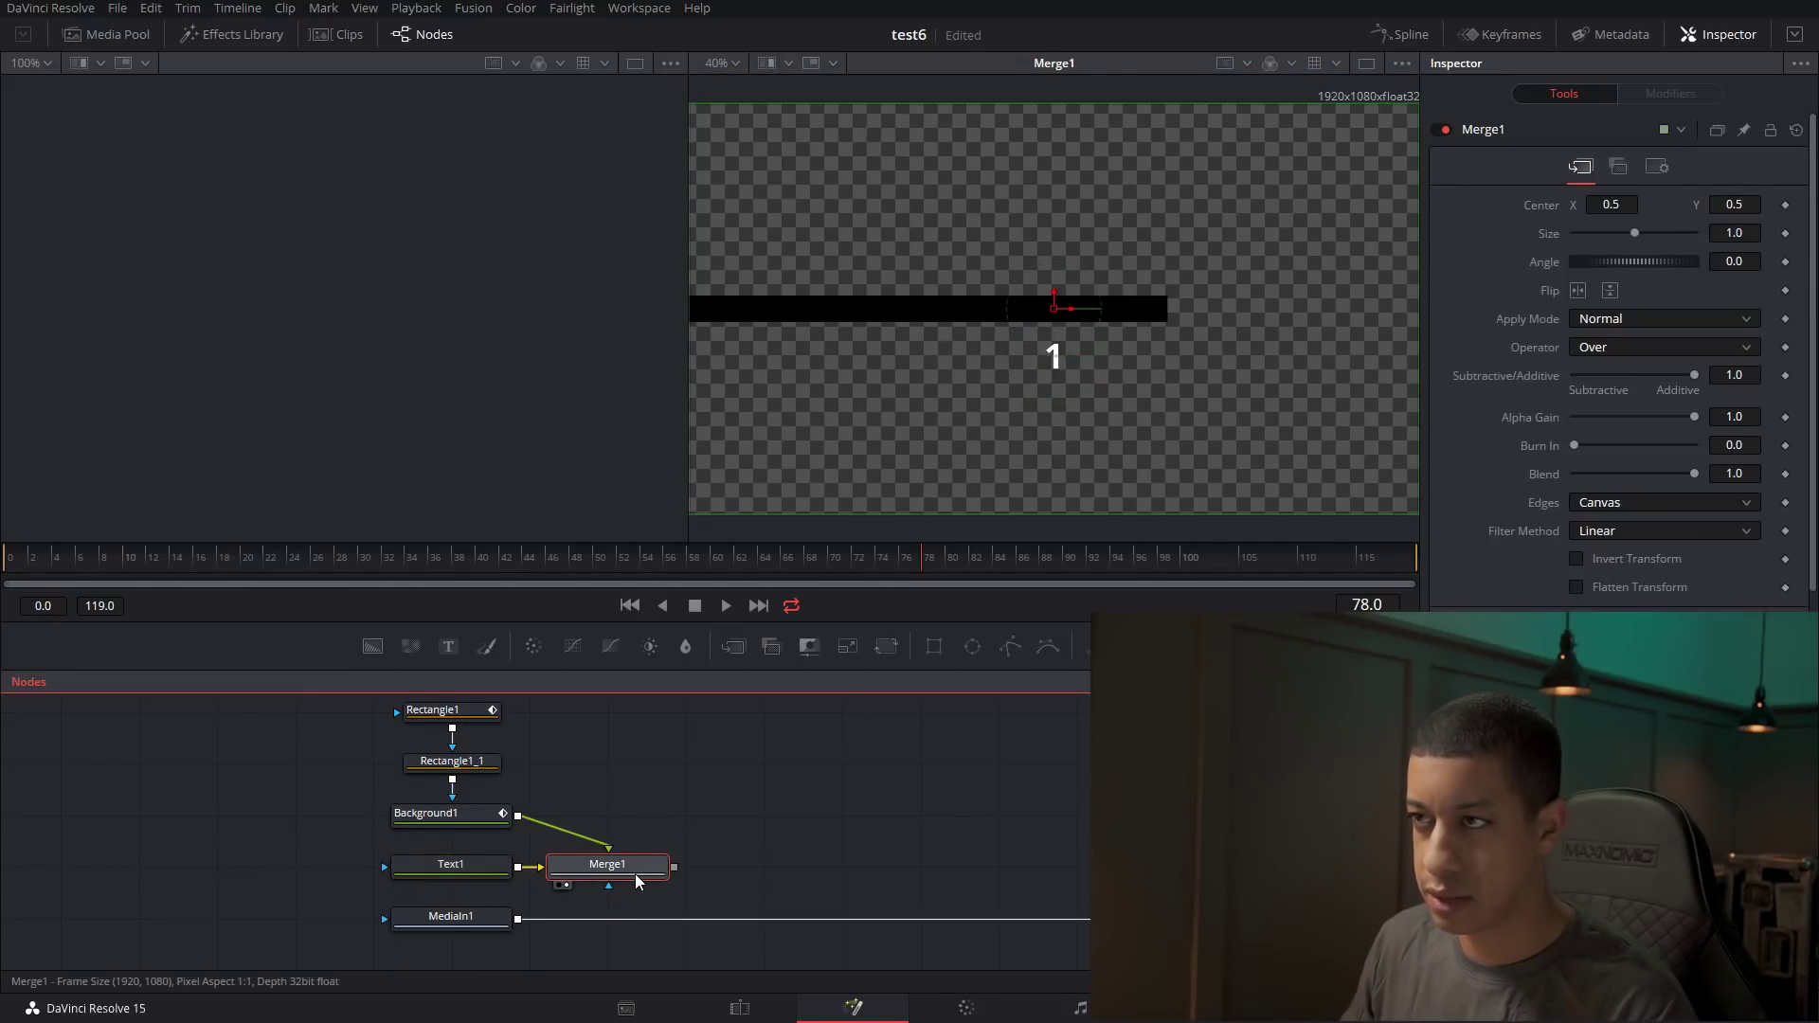
Space out the node graph by moving Merge1 further away from Text1.
left_click(564, 906)
left_click(500, 881)
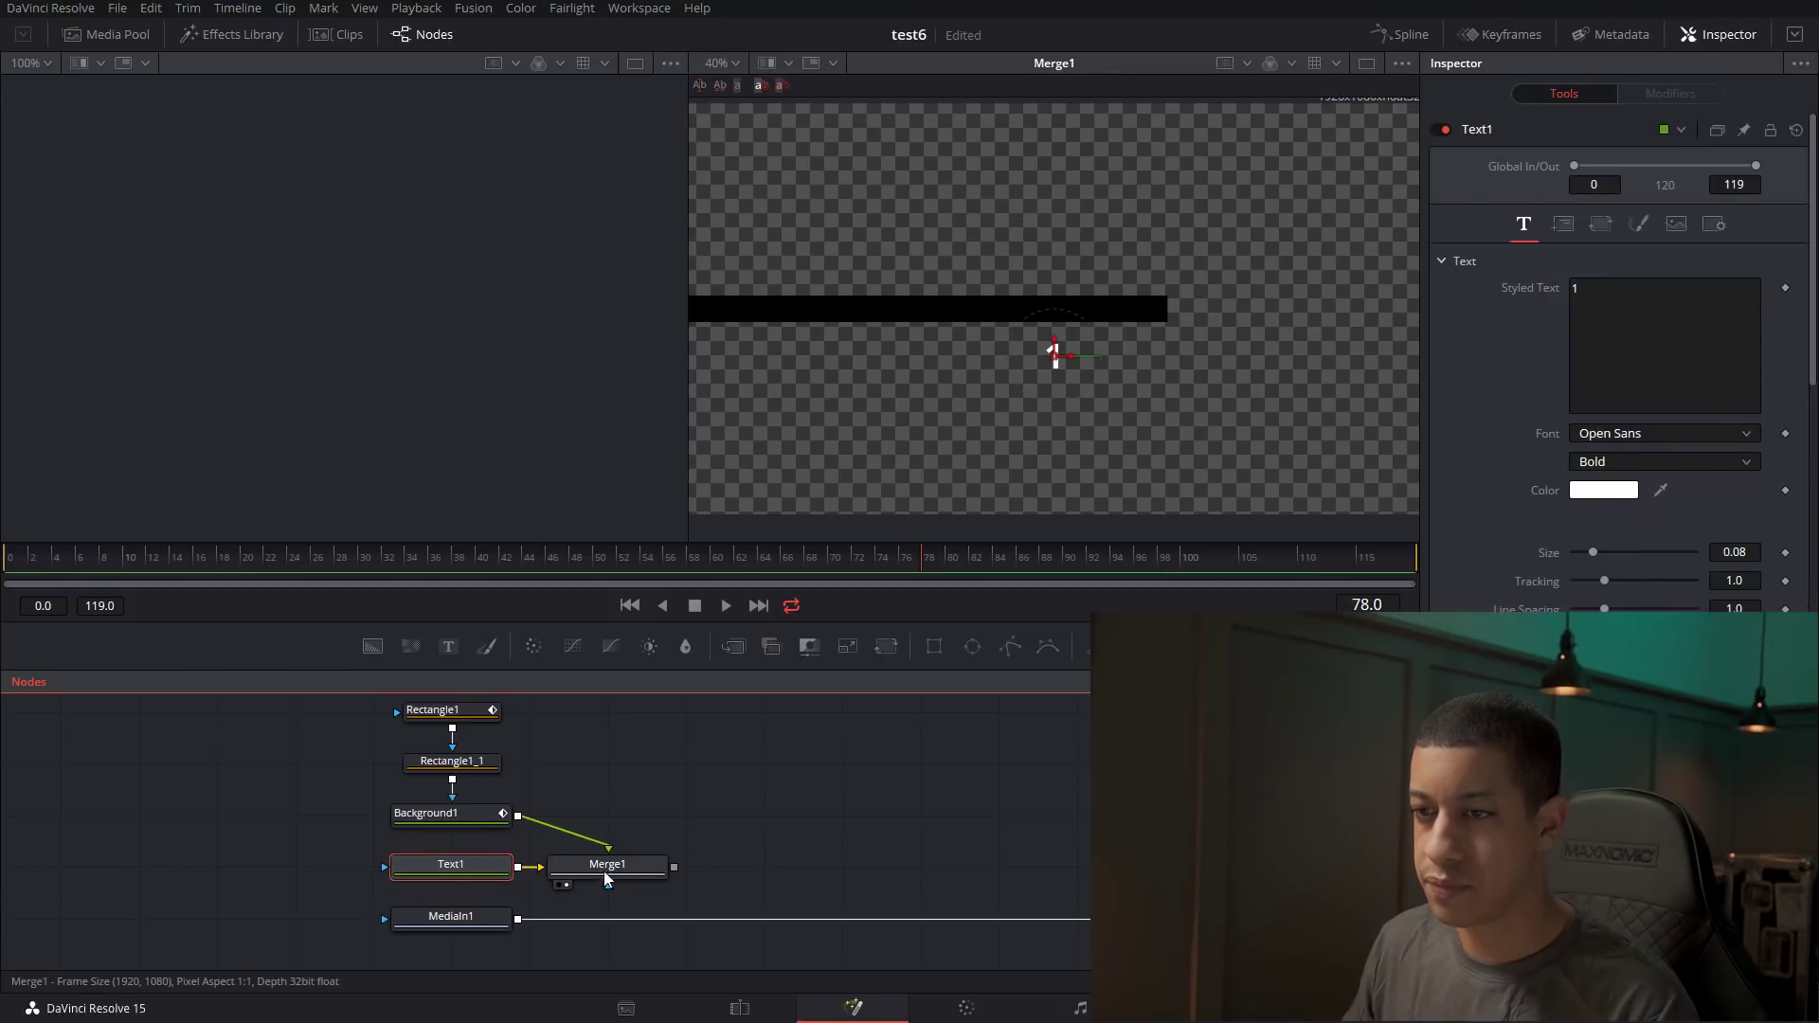
left_click(606, 868)
left_click_drag(625, 881, 718, 885)
left_click(758, 867)
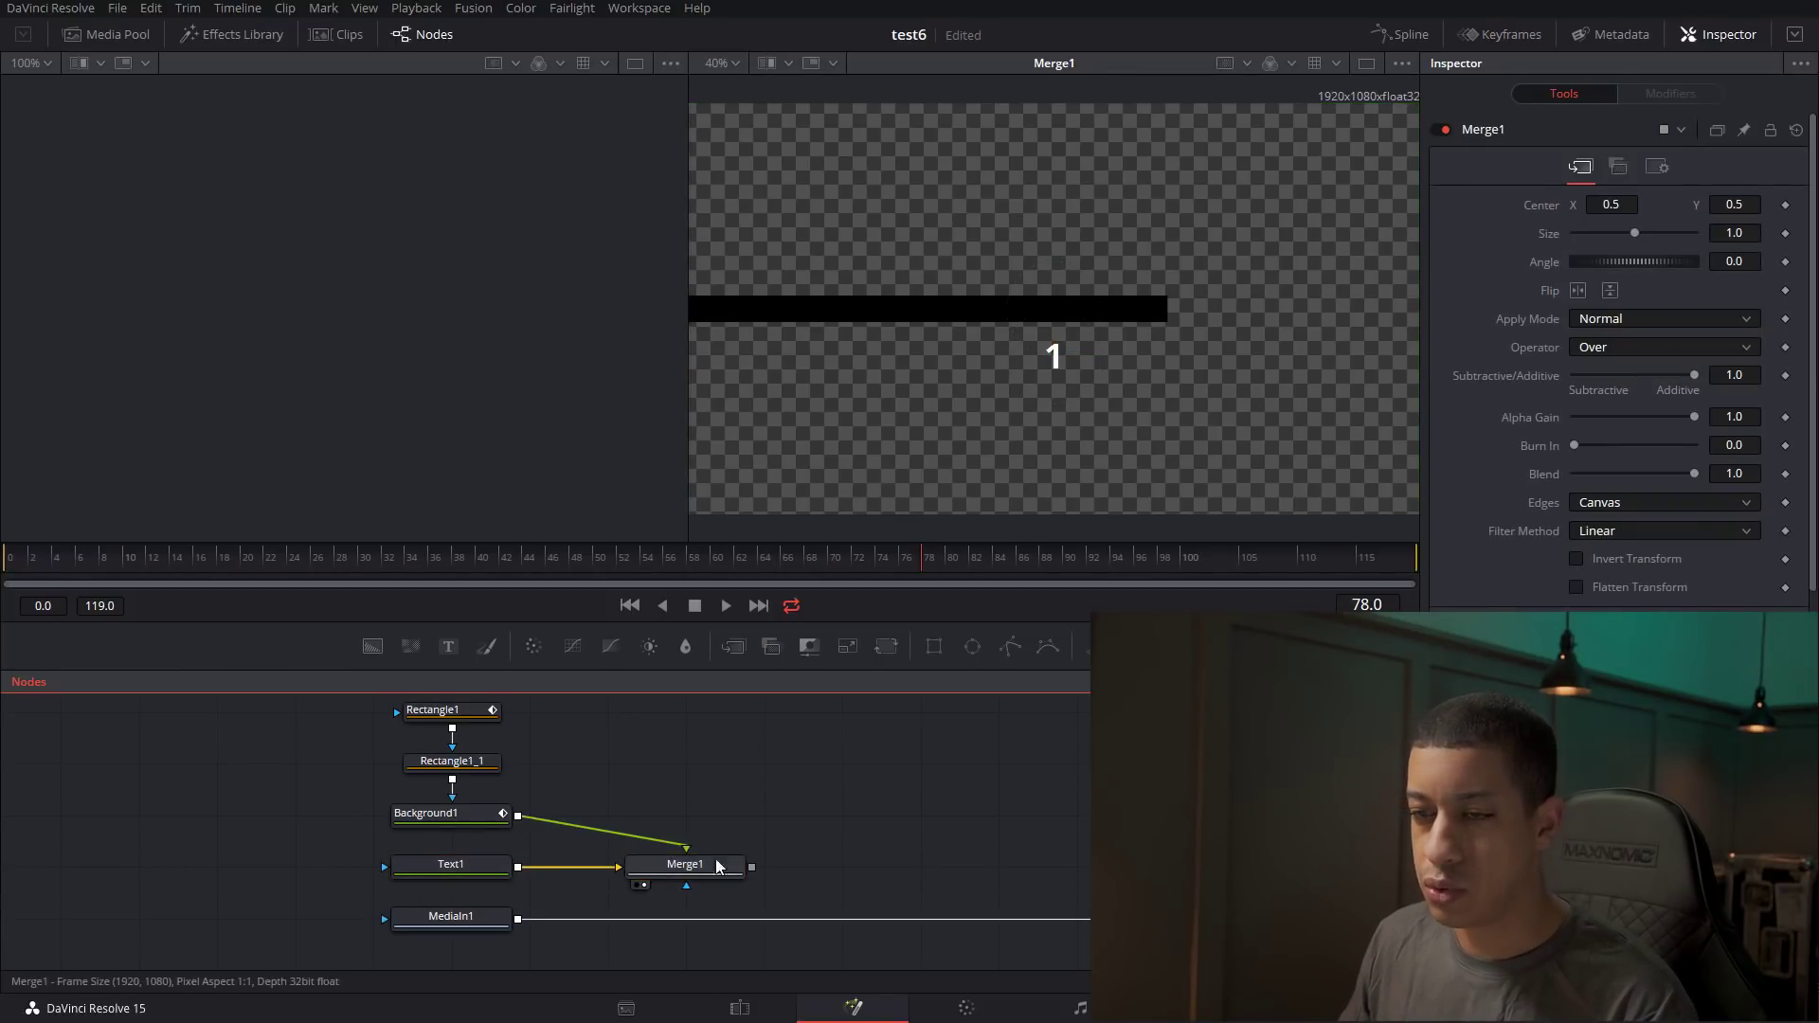
Copy the expression Background1.NC1 from the X value of Rectangle1's XY Path modifier.
left_click_drag(490, 881, 614, 912)
left_click(606, 906)
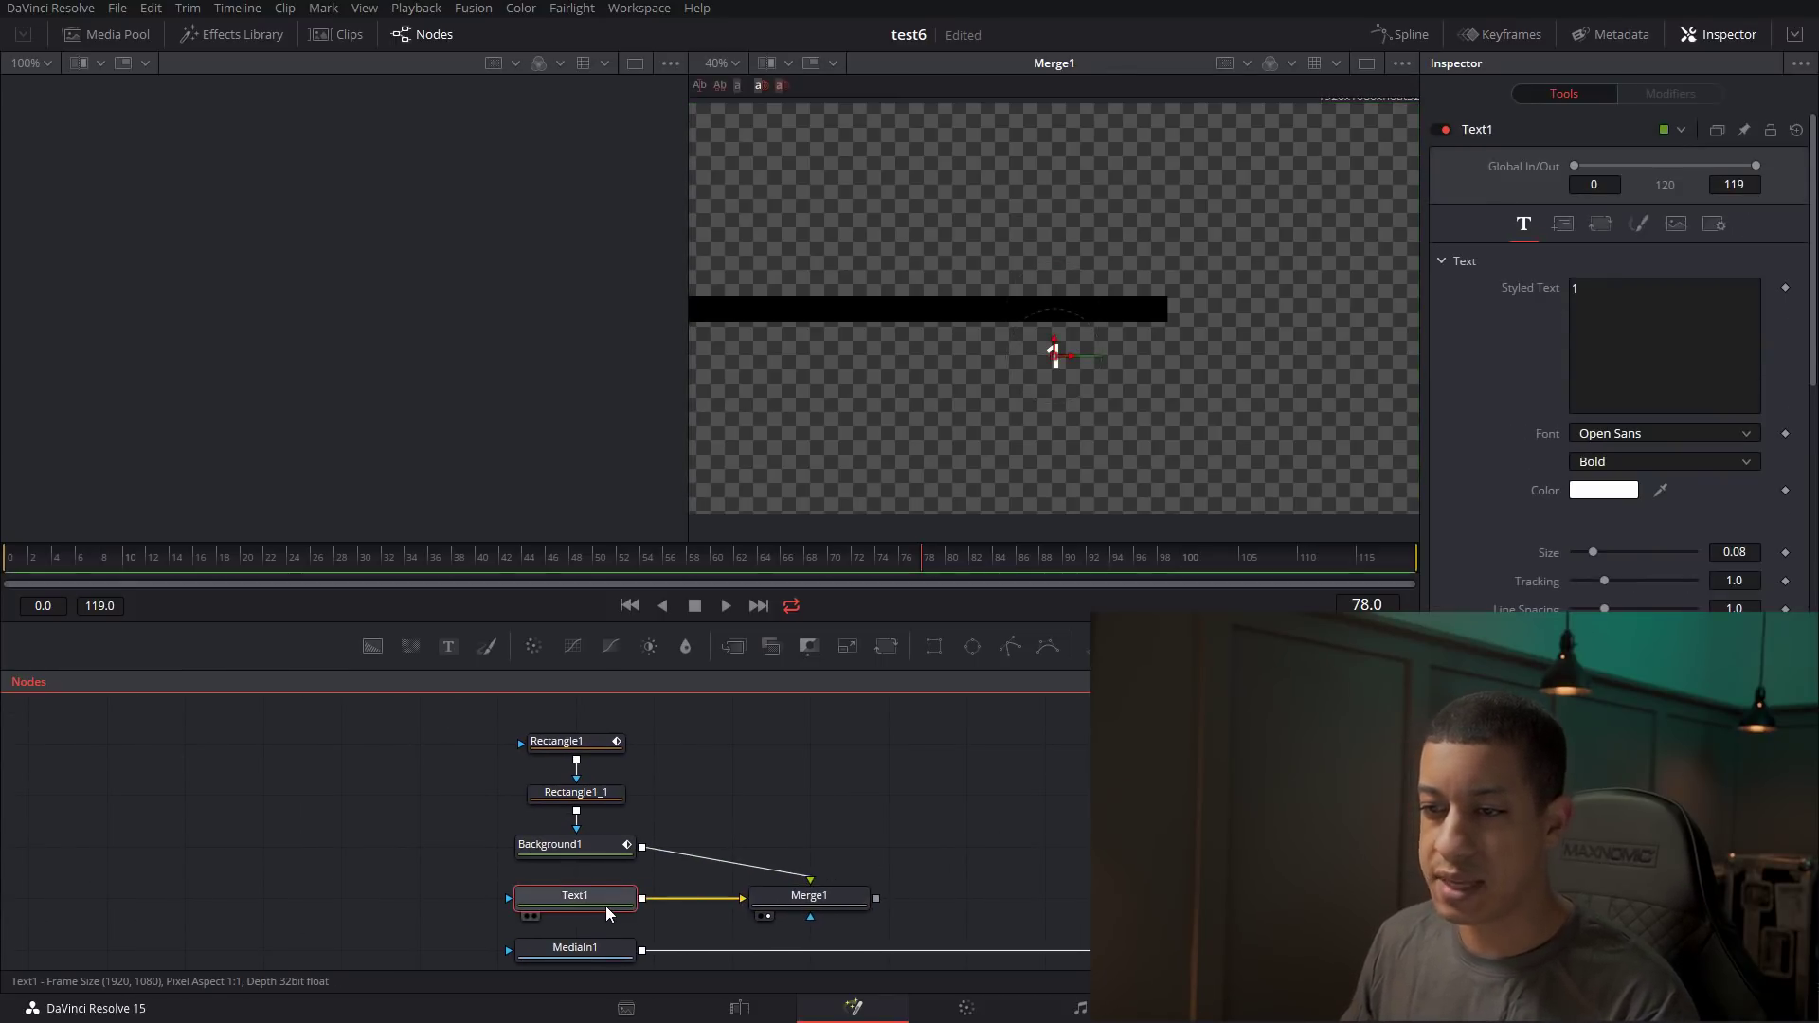
left_click(600, 849)
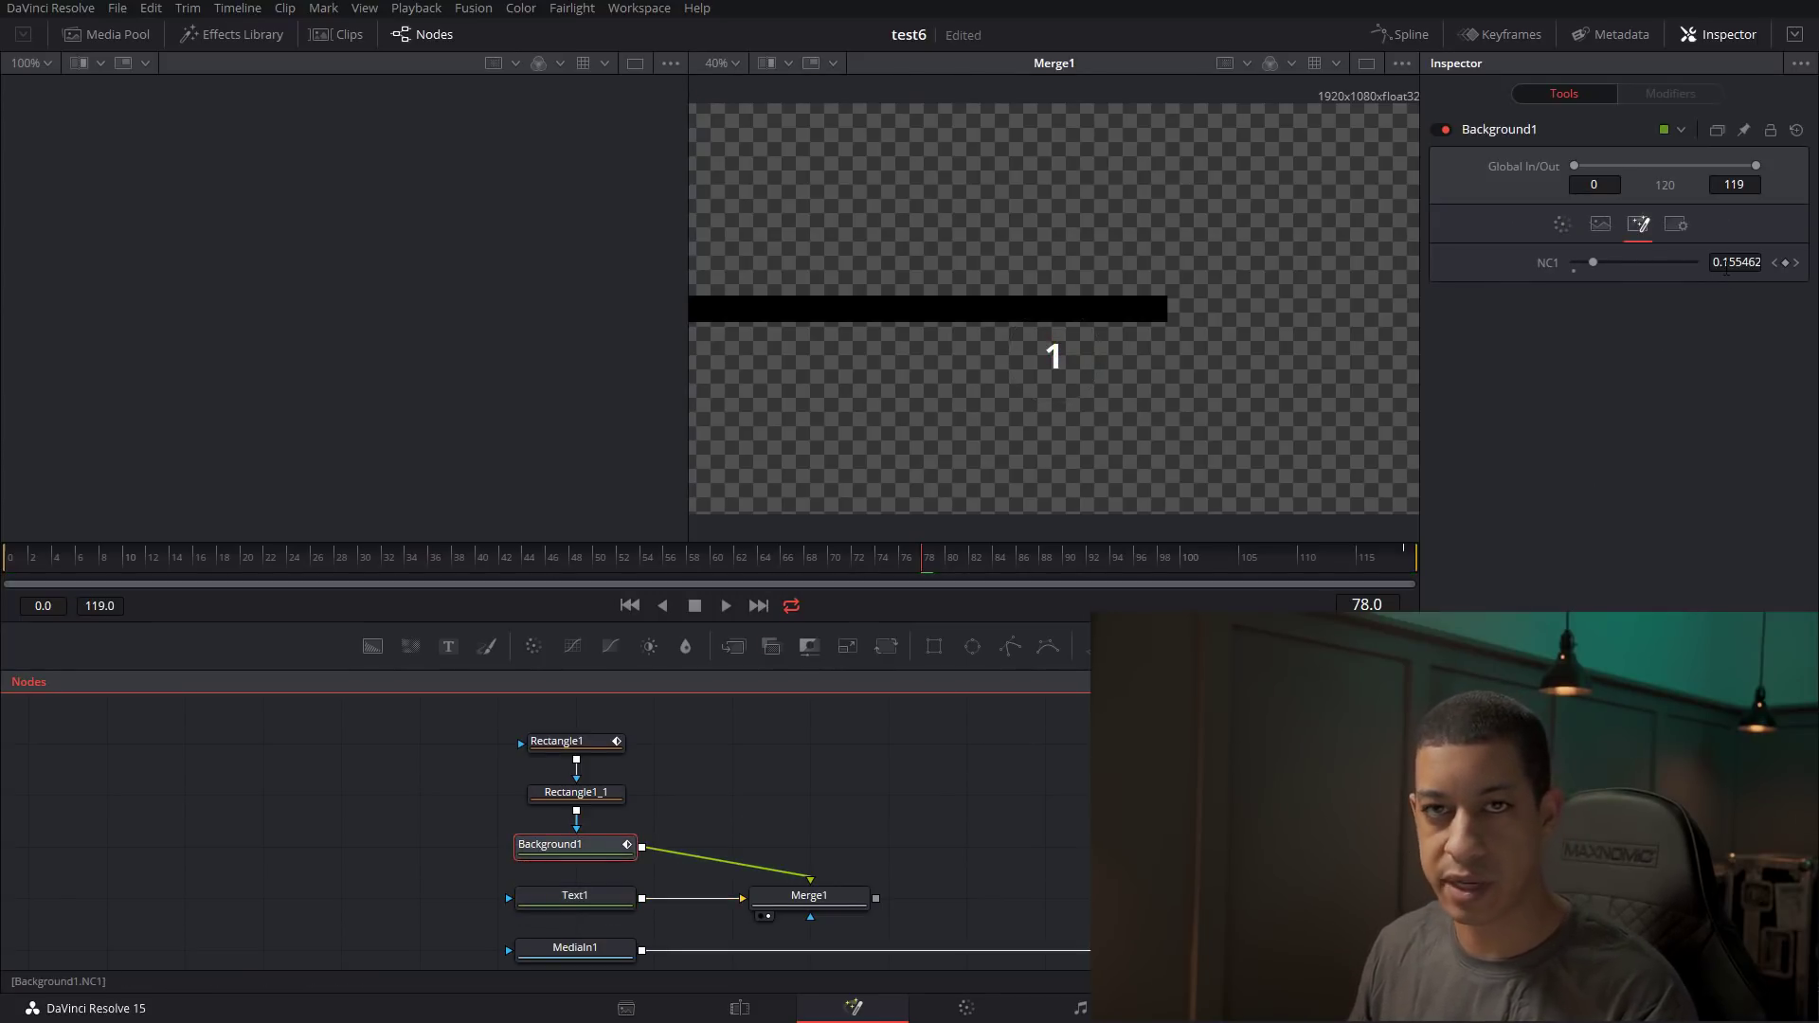
left_click_drag(758, 805, 808, 758)
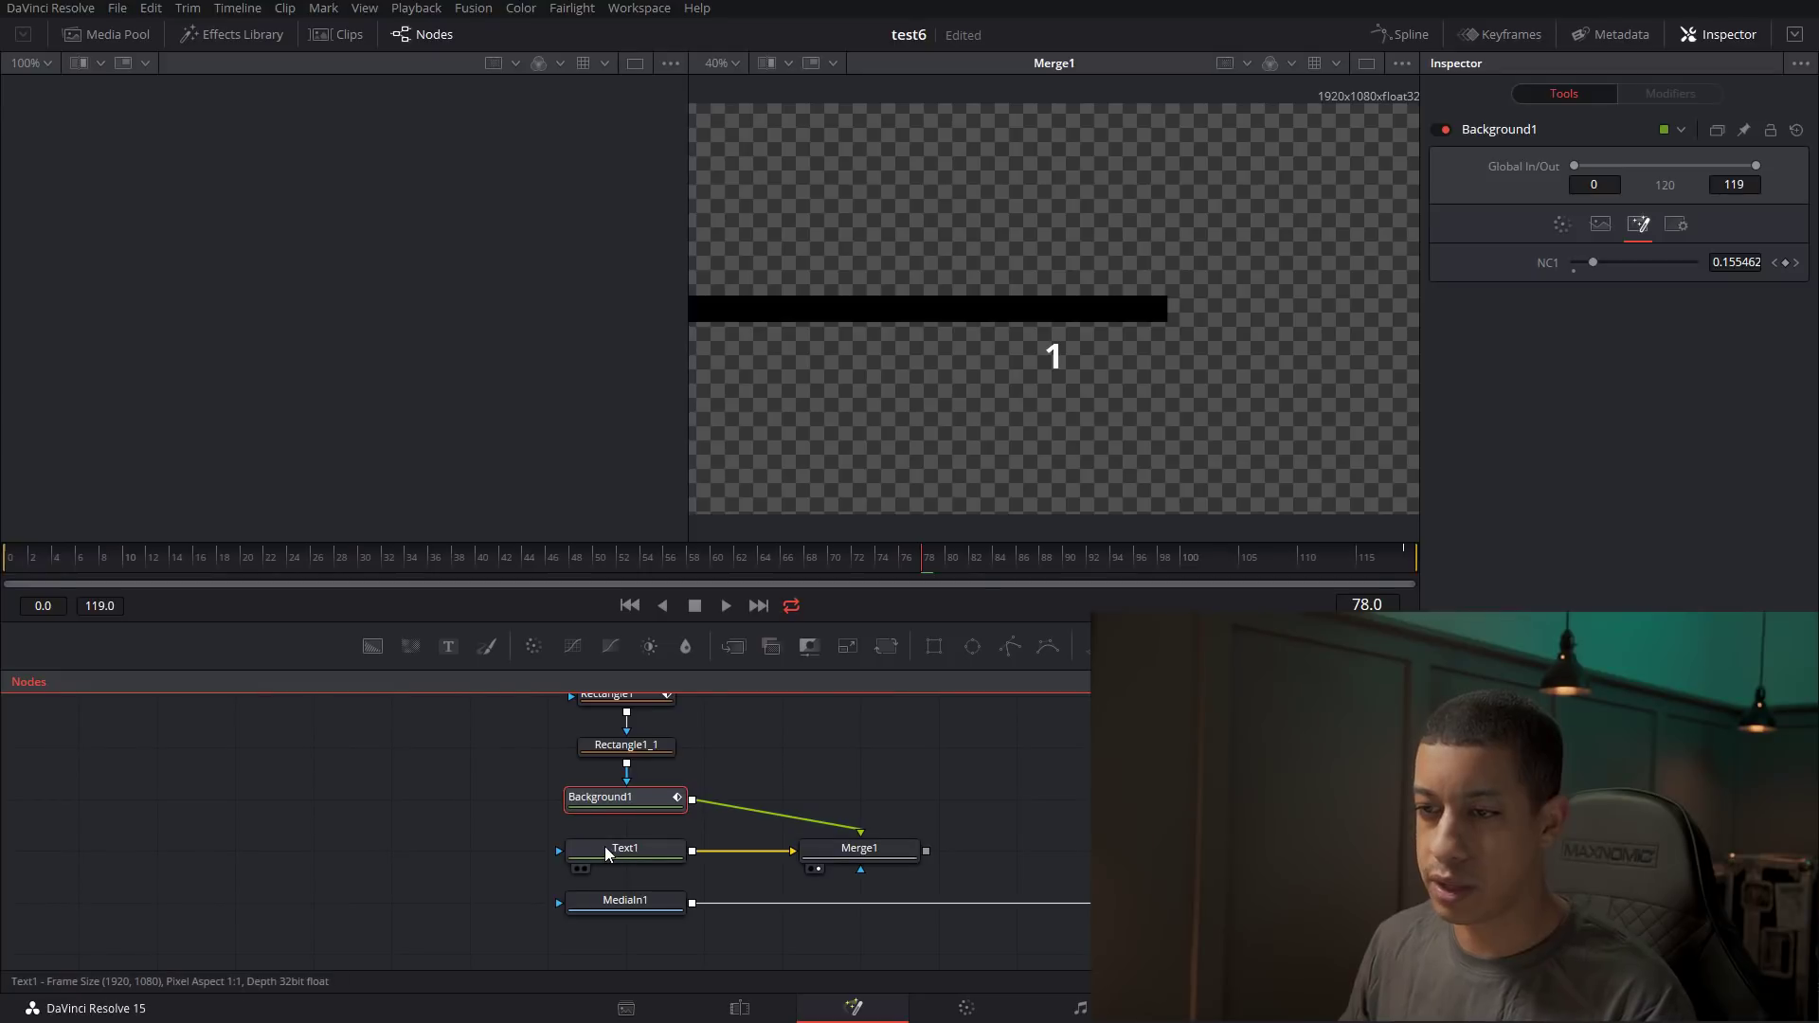
left_click(615, 850)
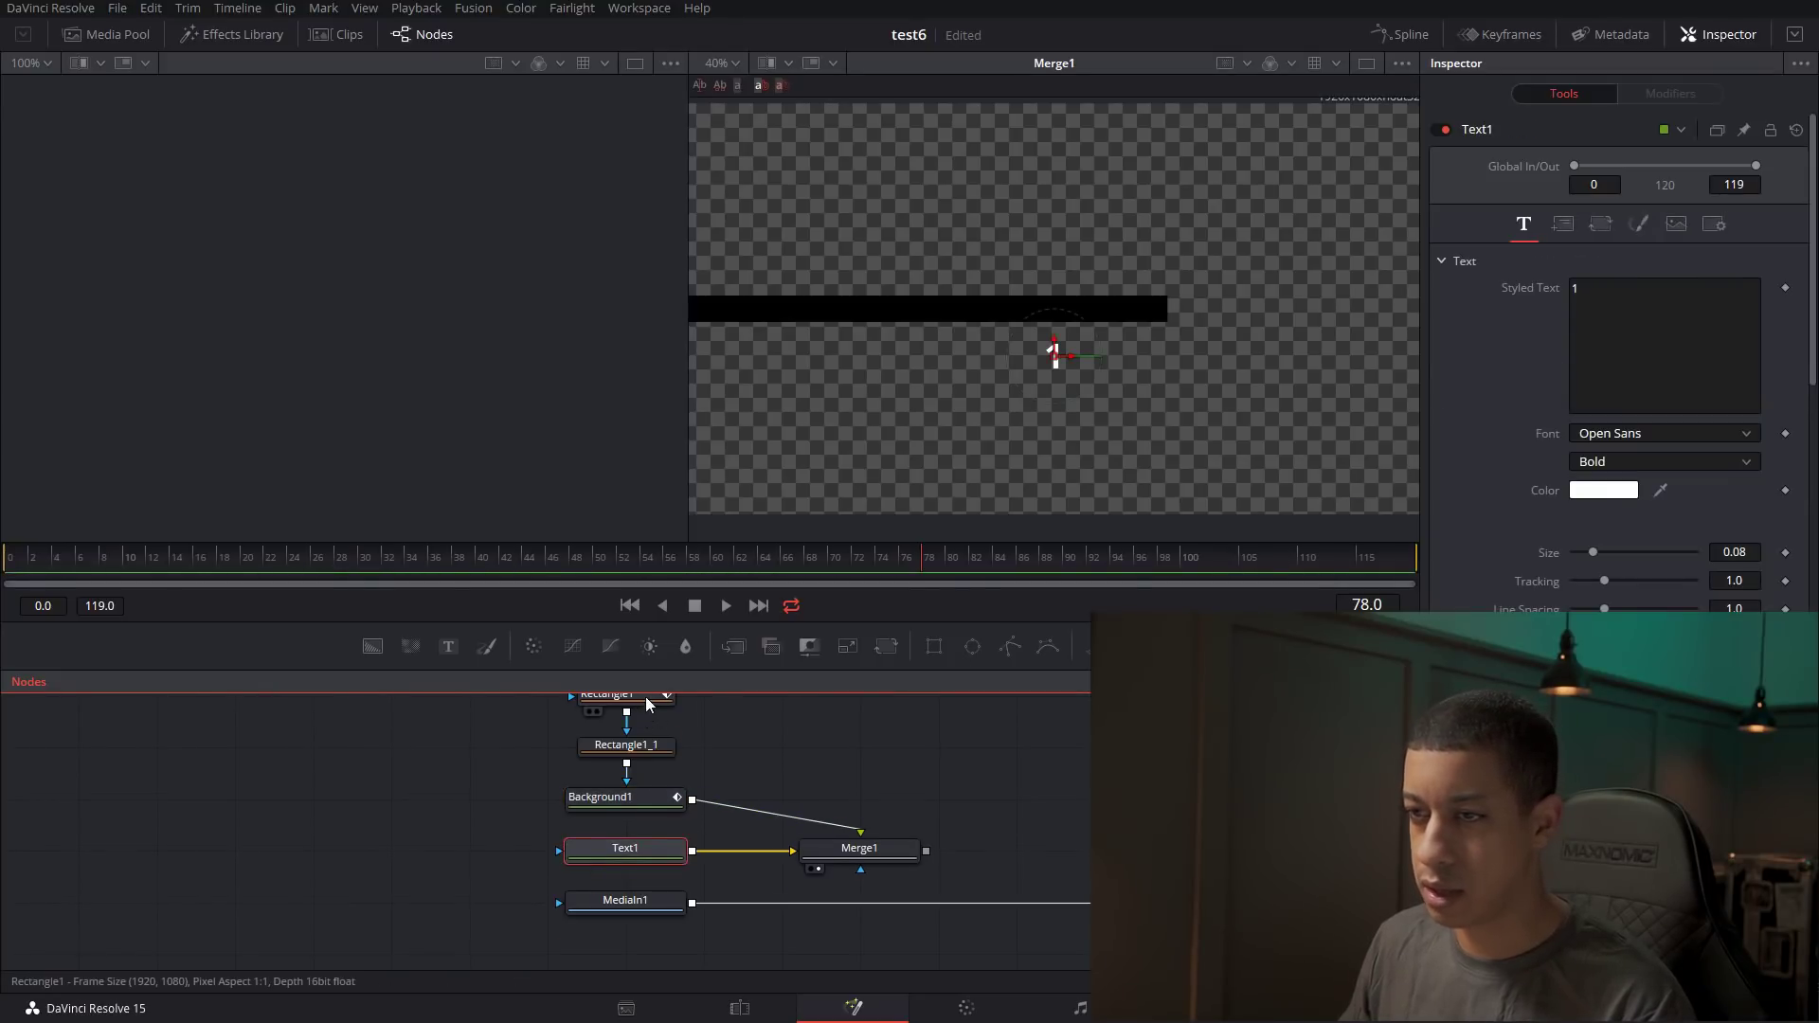
scroll(683, 720, "up", 1)
left_click(616, 740)
left_click(1671, 94)
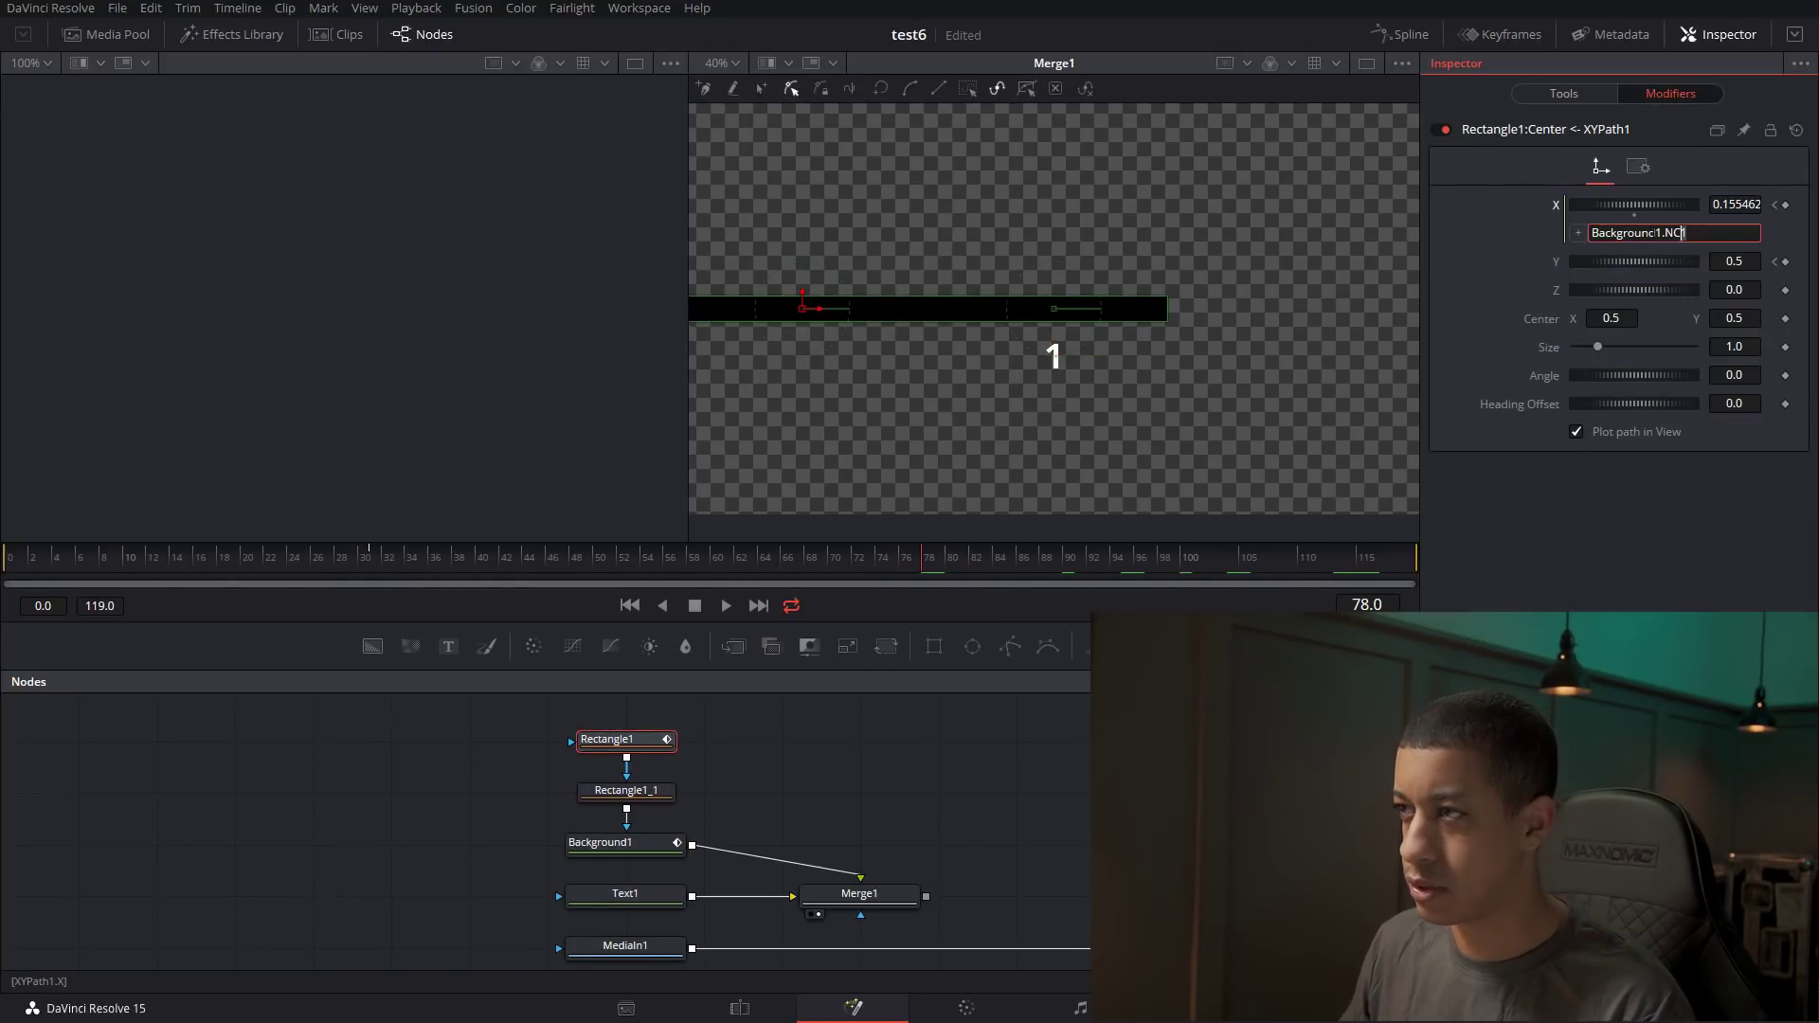
left_click(635, 895)
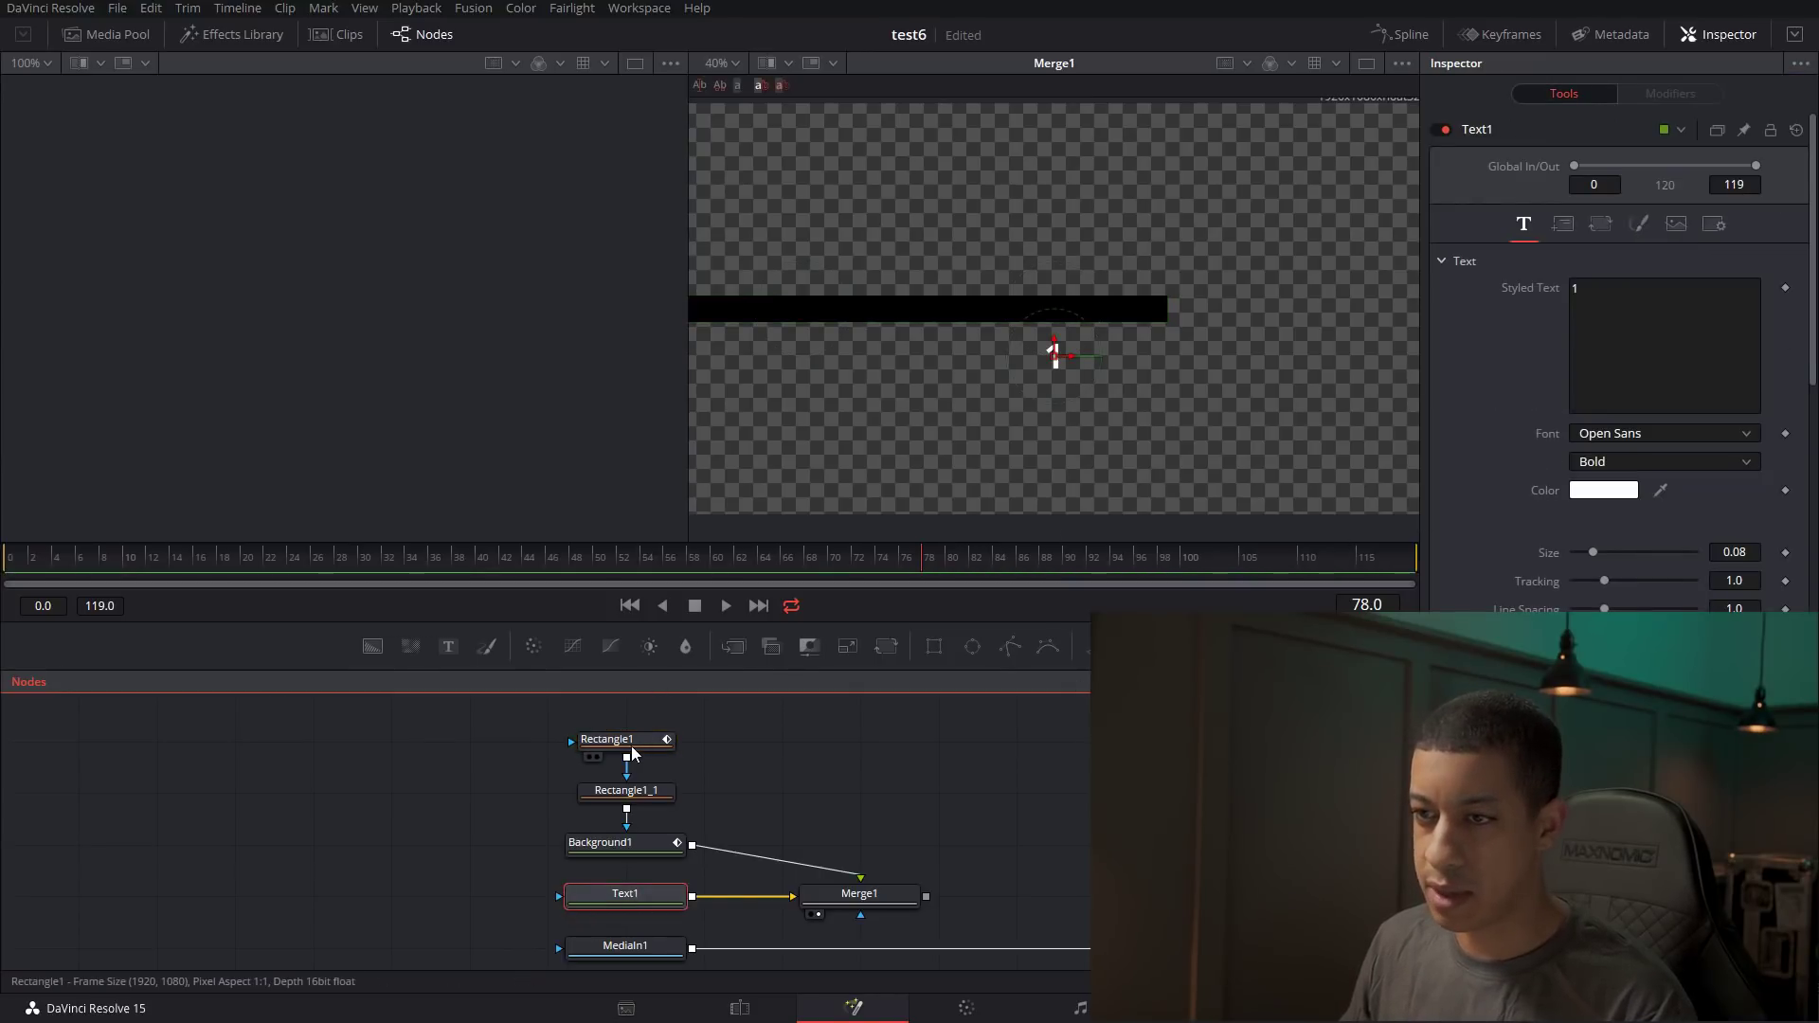
left_click(614, 740)
left_click(1670, 99)
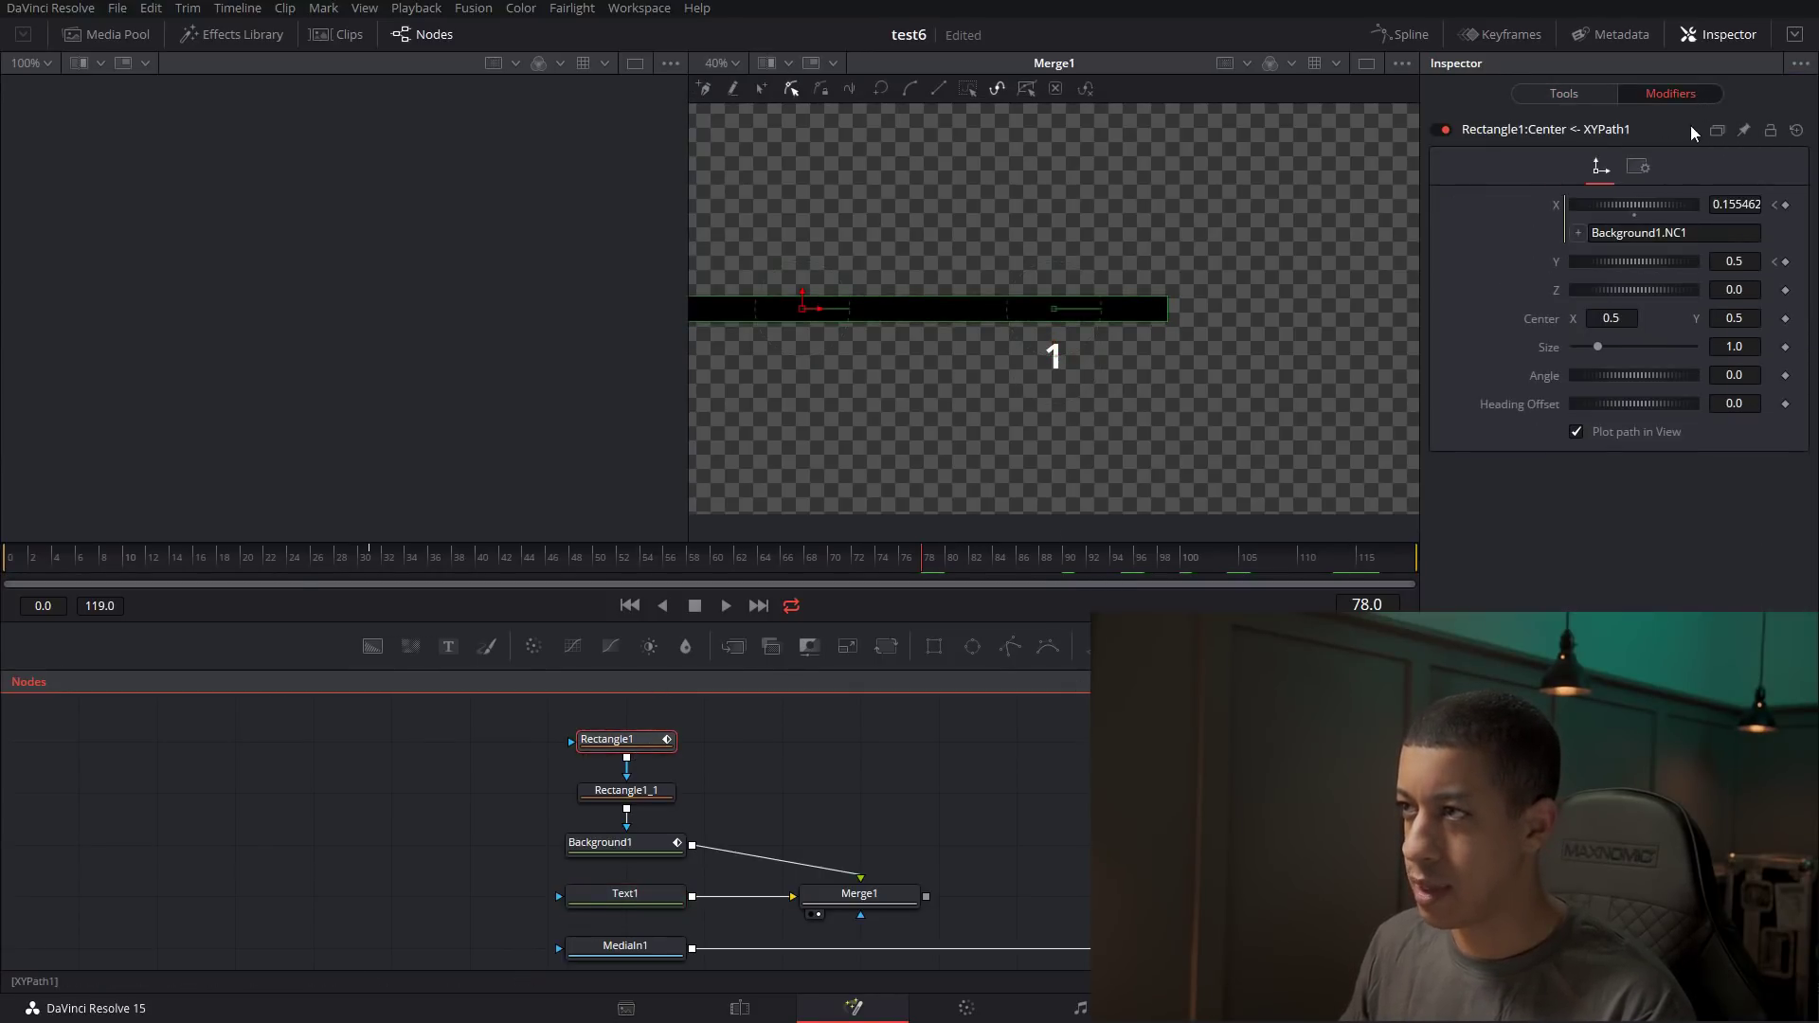
left_click(1673, 234)
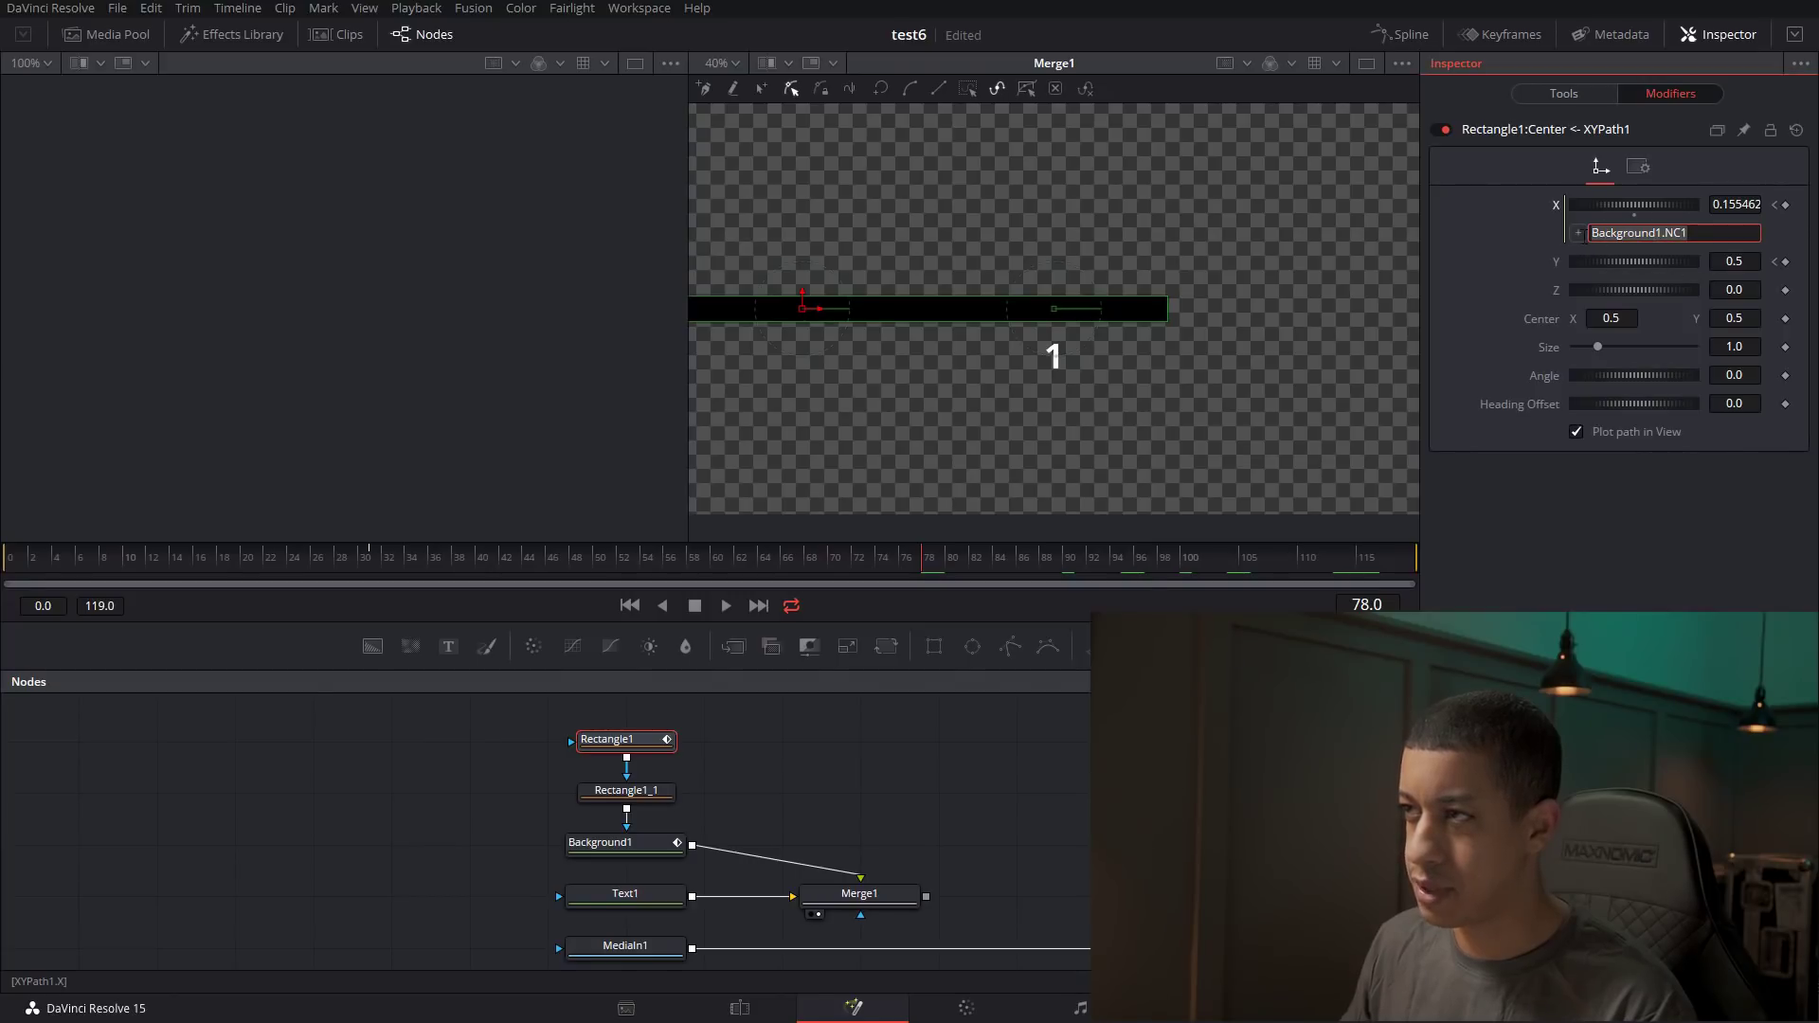
Drive Text1's Styled Text with the expression Background1.NC1.
left_click(650, 901)
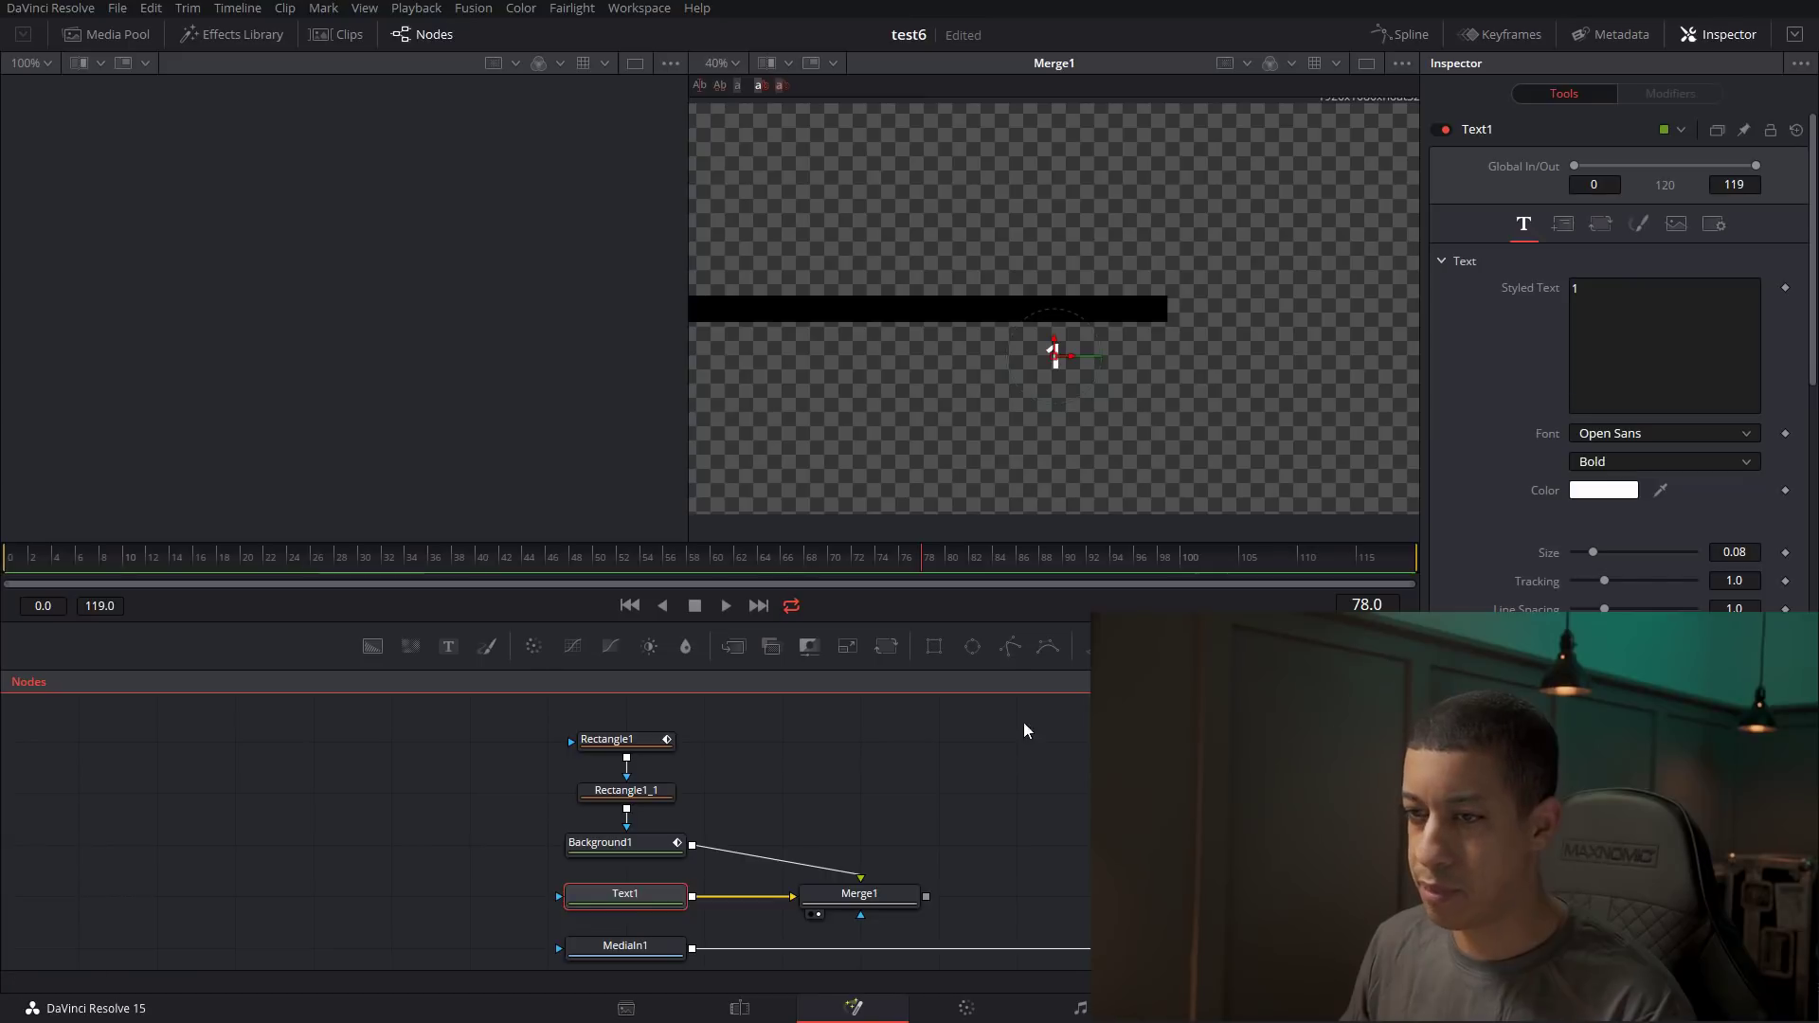
right_click(1639, 331)
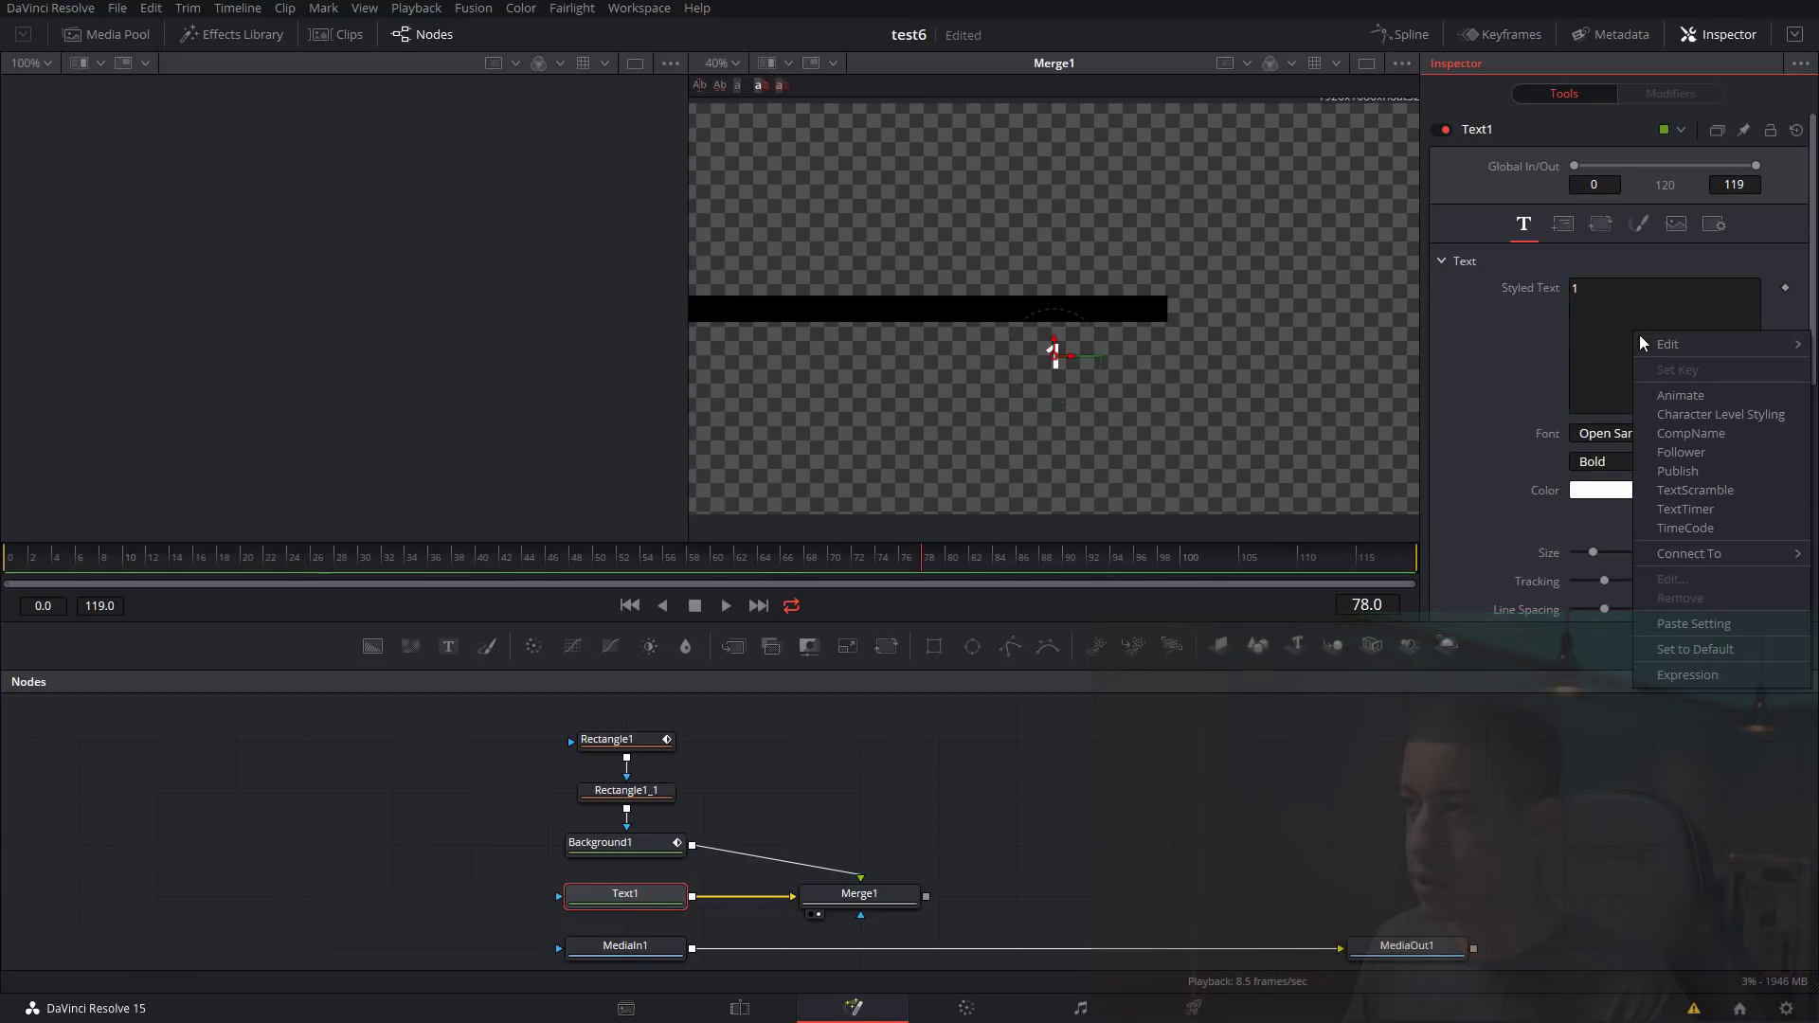
left_click(1686, 678)
triple_click(1667, 432)
type("Background1.NC1")
key("Return")
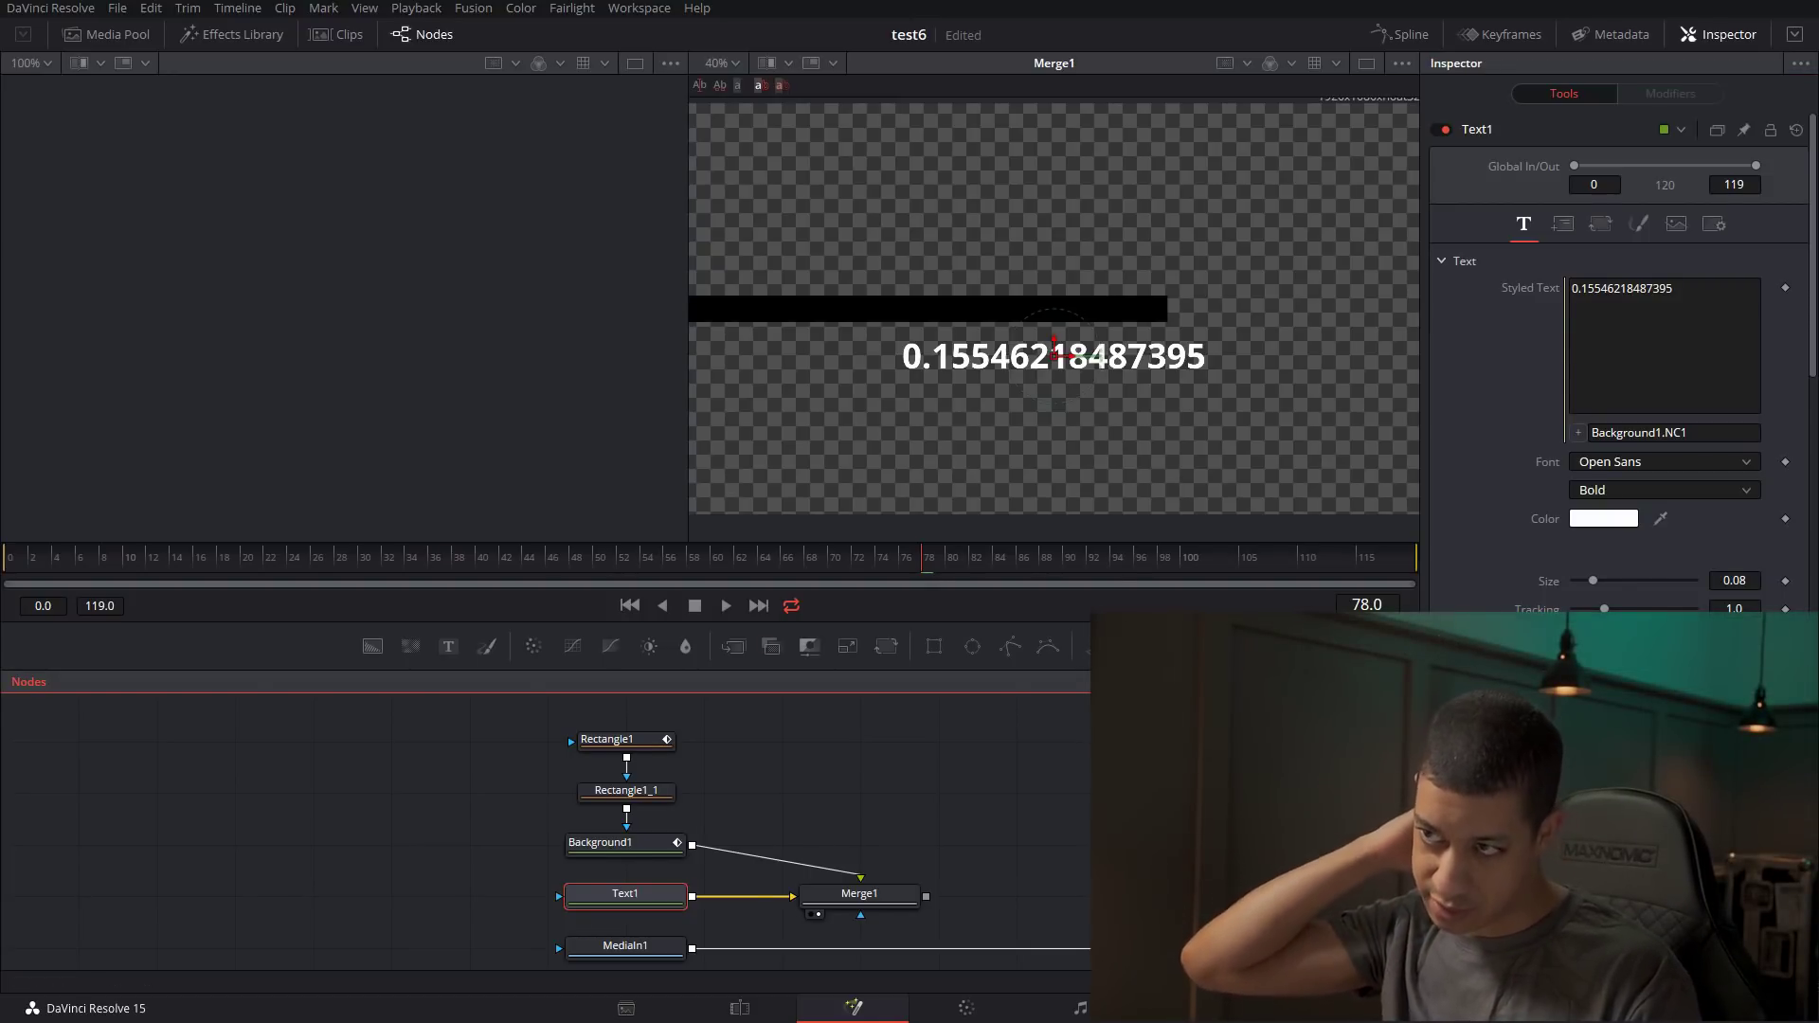
Play the animation from frame 0 to check the number under the loading bar.
left_click_drag(57, 558, 8, 588)
key("space")
key("space")
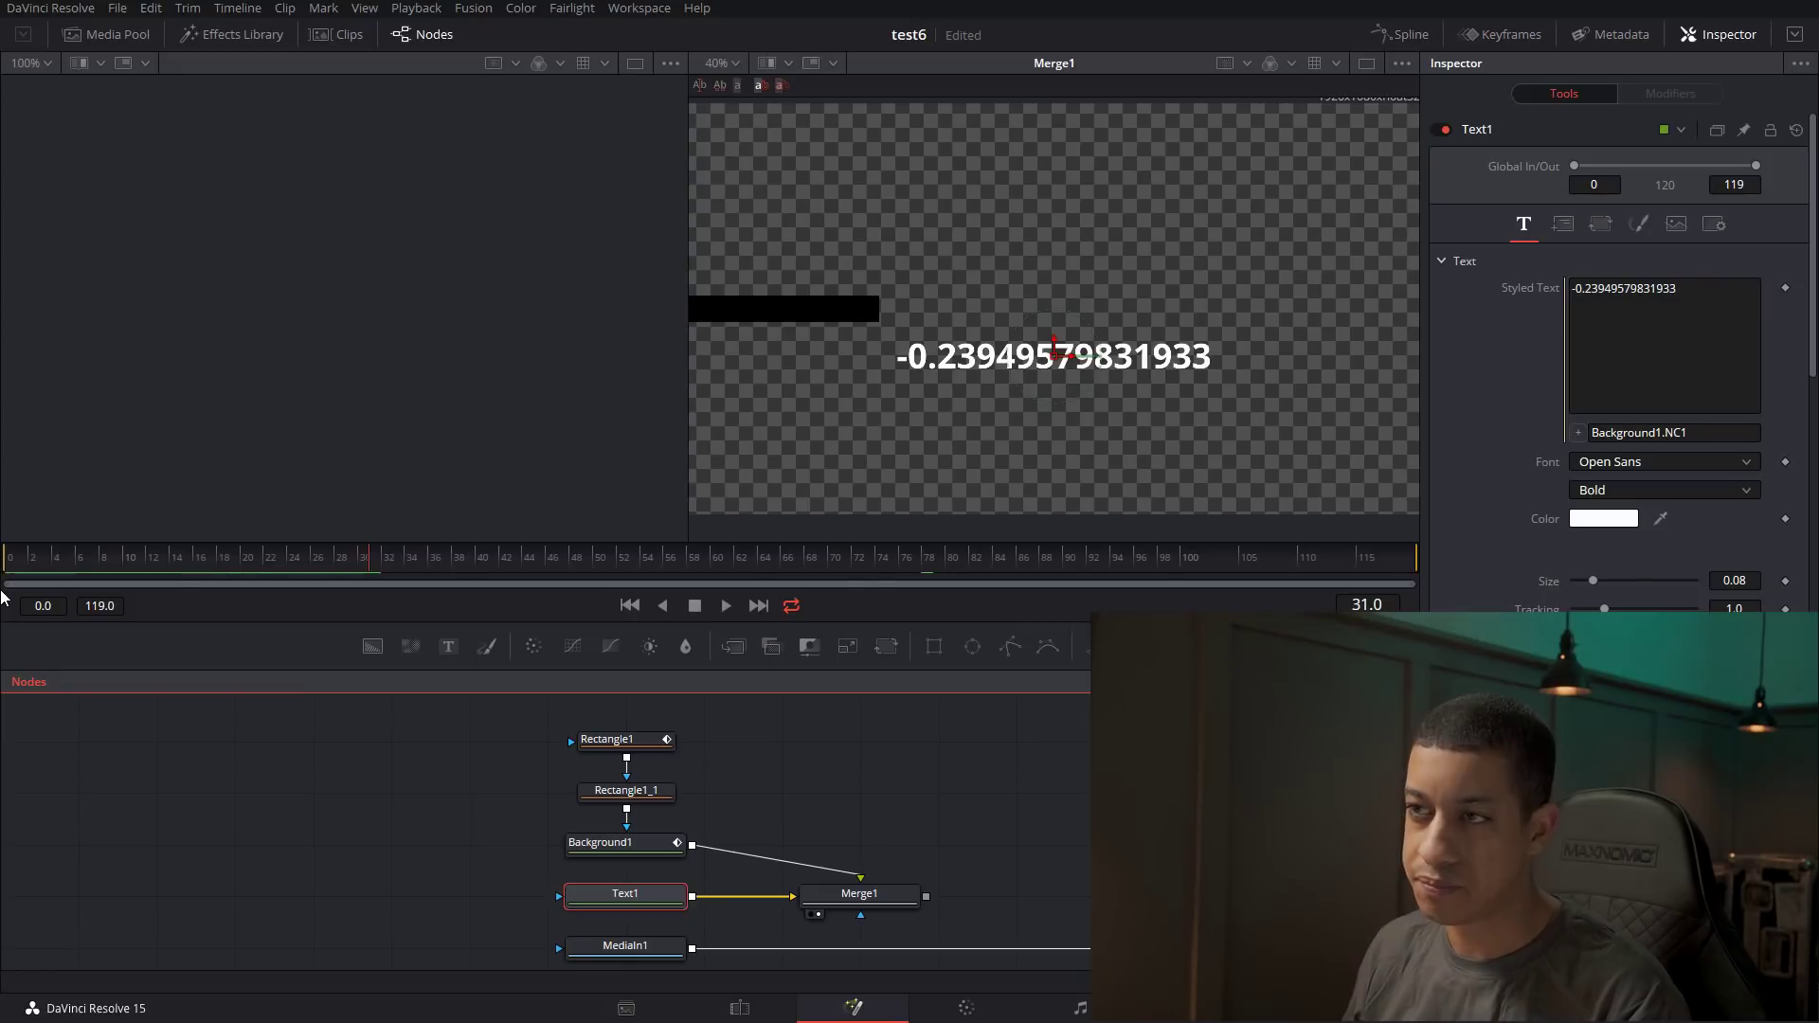
Move the MediaIn1 and MediaOut1 nodes down, clear of the text and merge nodes.
left_click_drag(1080, 892, 1071, 819)
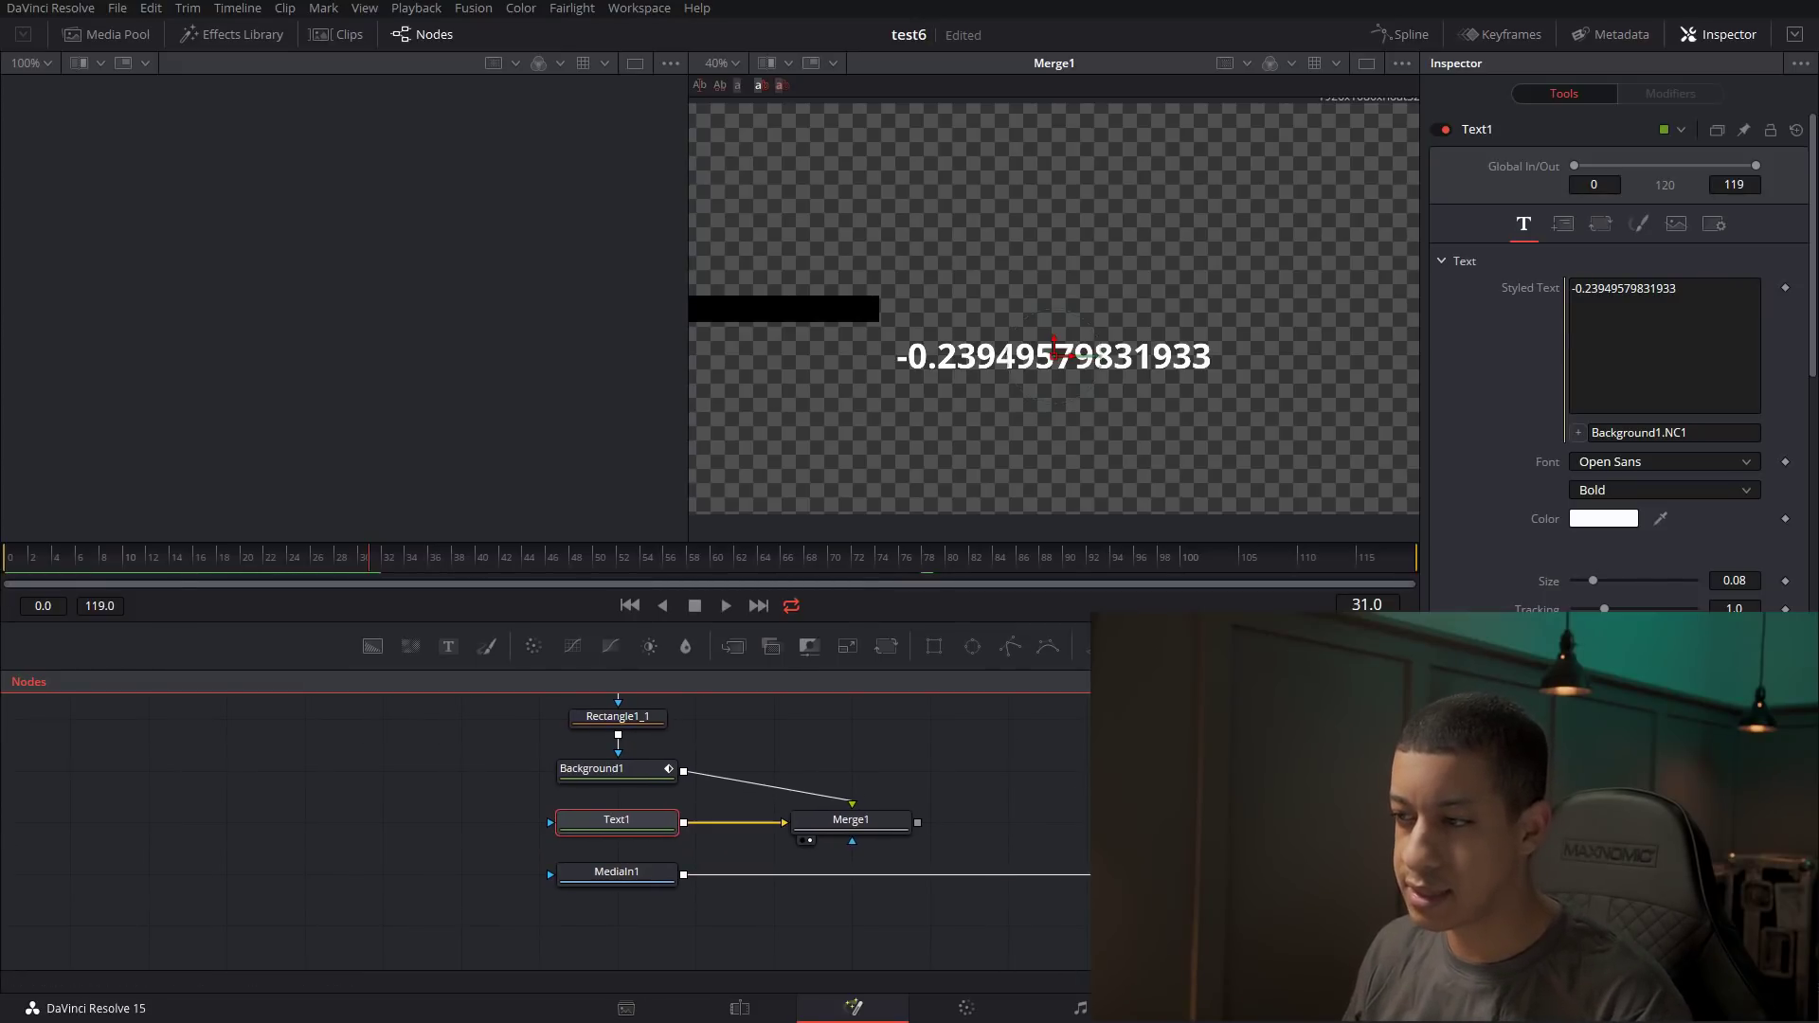
left_click_drag(625, 872, 598, 900)
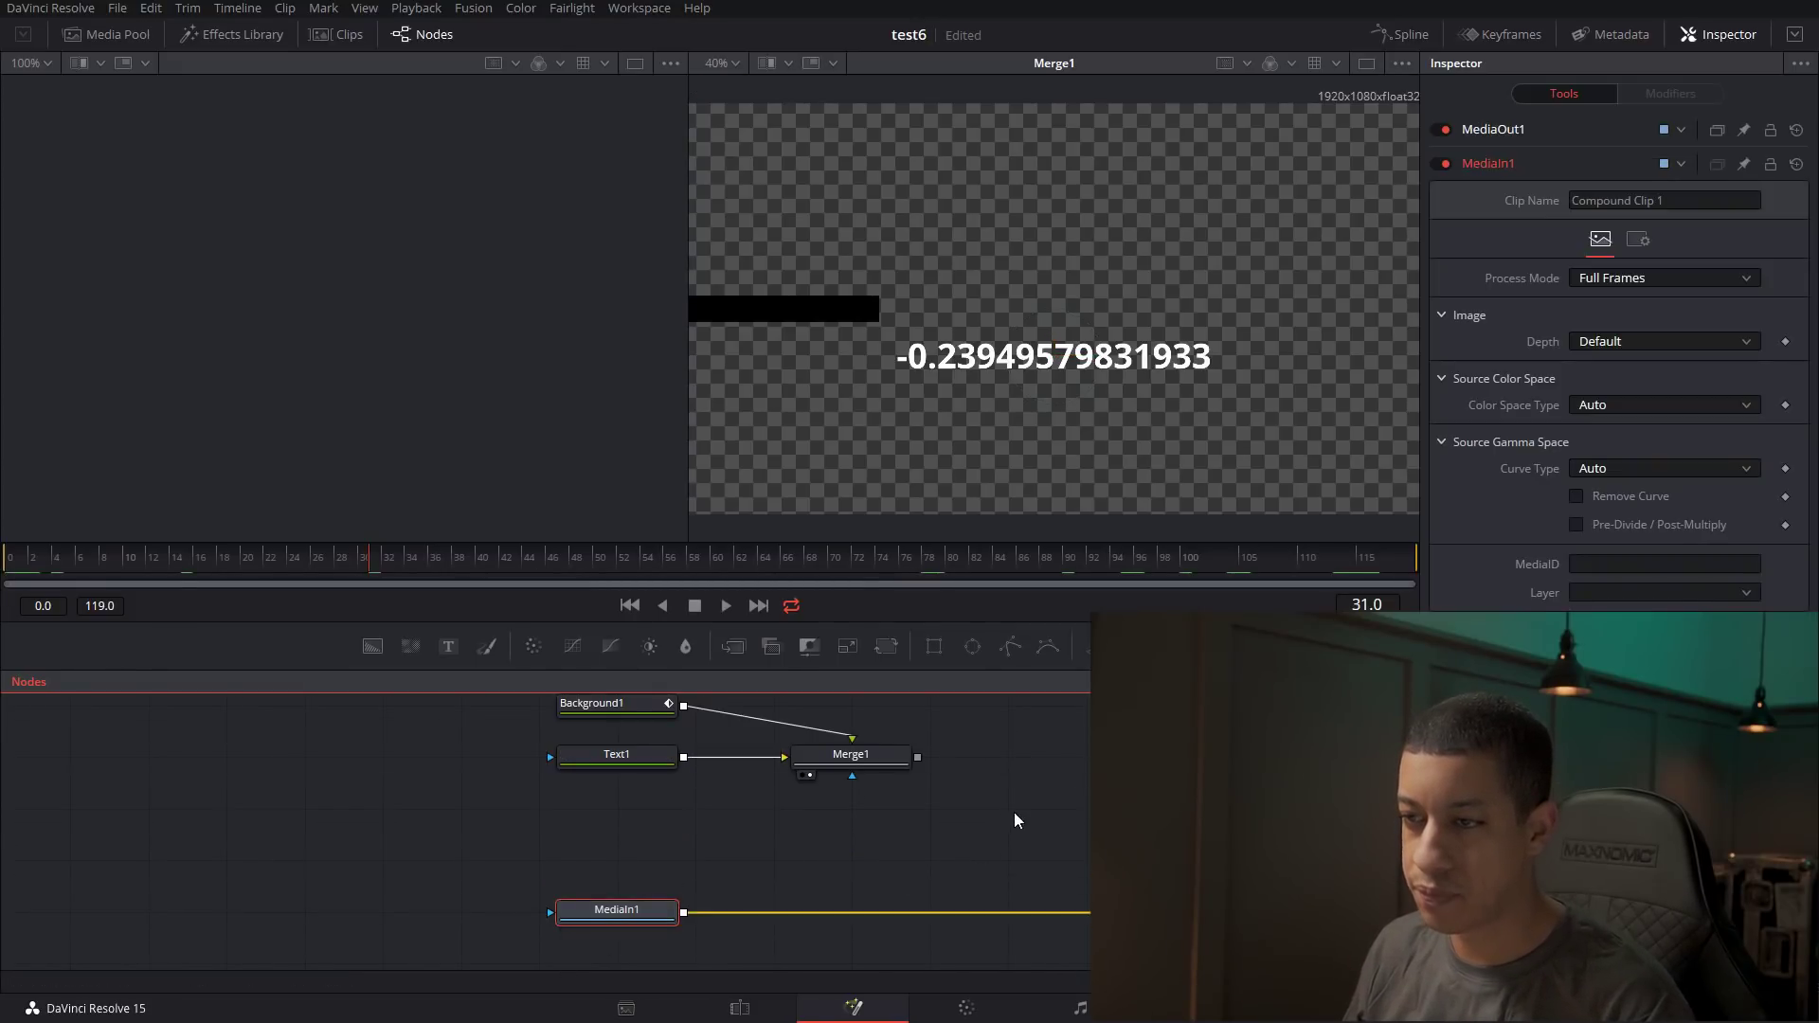
left_click_drag(995, 832, 997, 882)
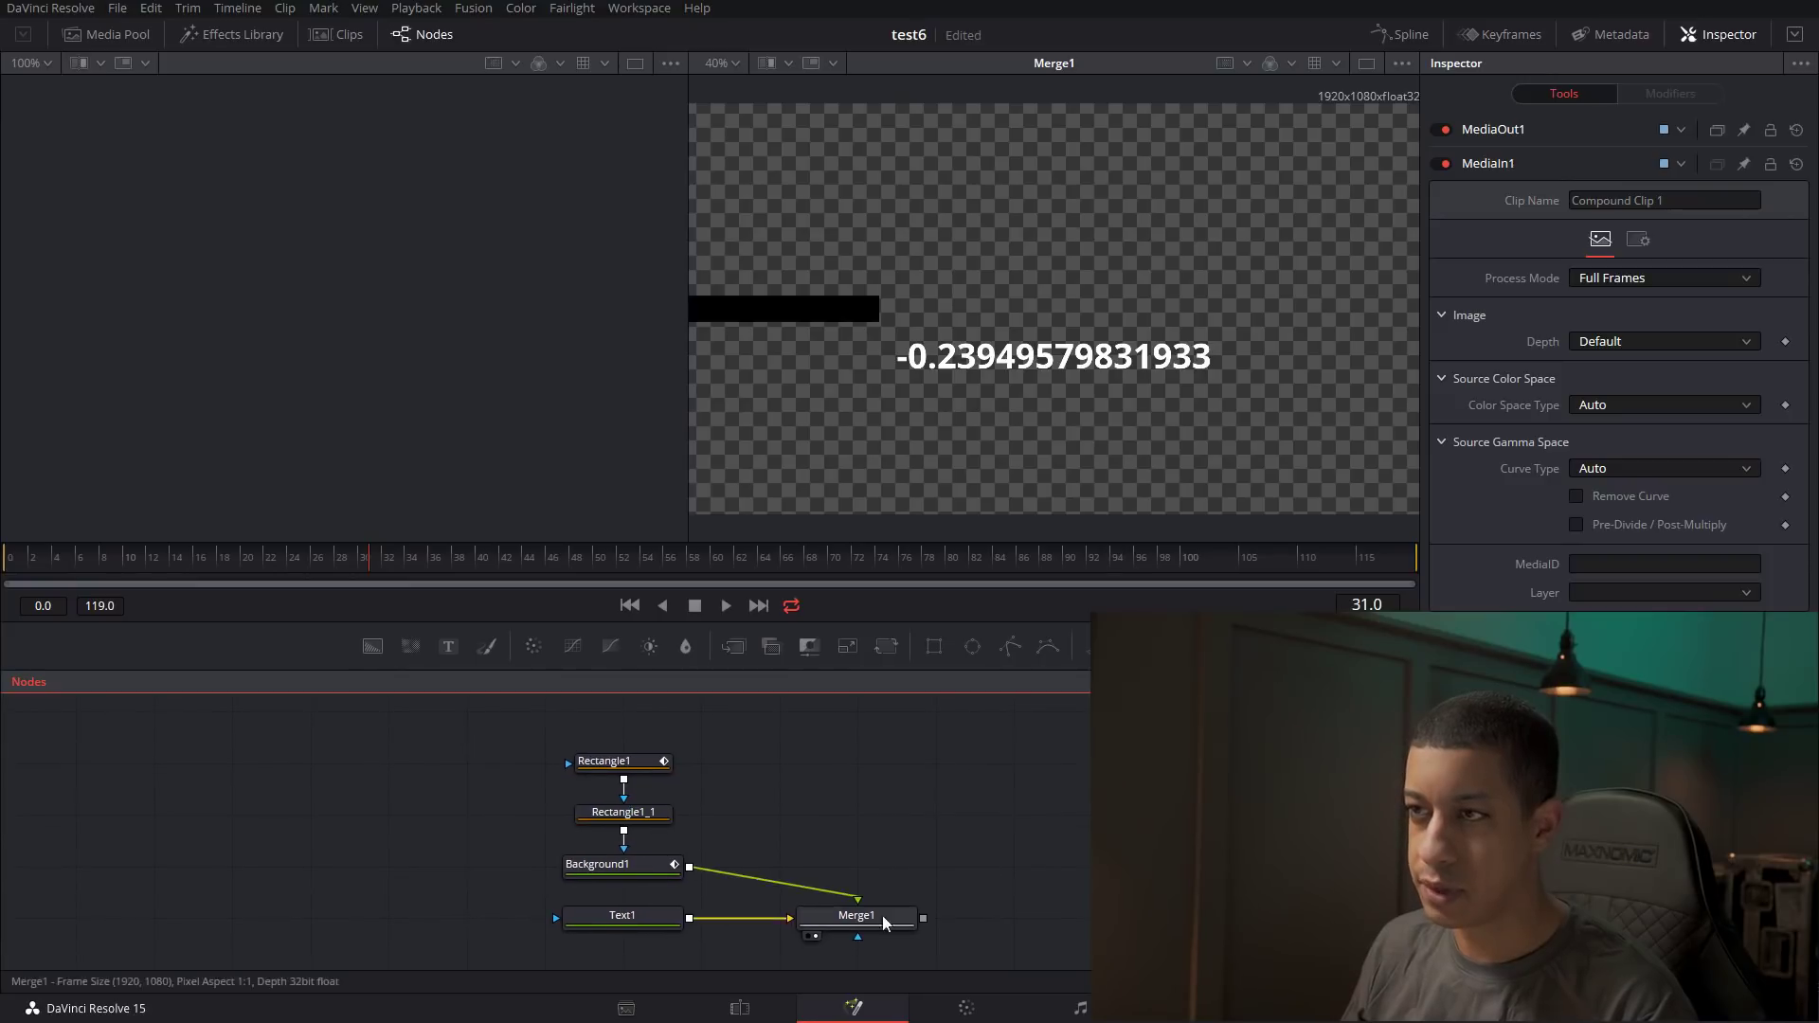
Scrub the timeline to the last frame and back through the range to examine the value Text1 displays.
left_click(645, 915)
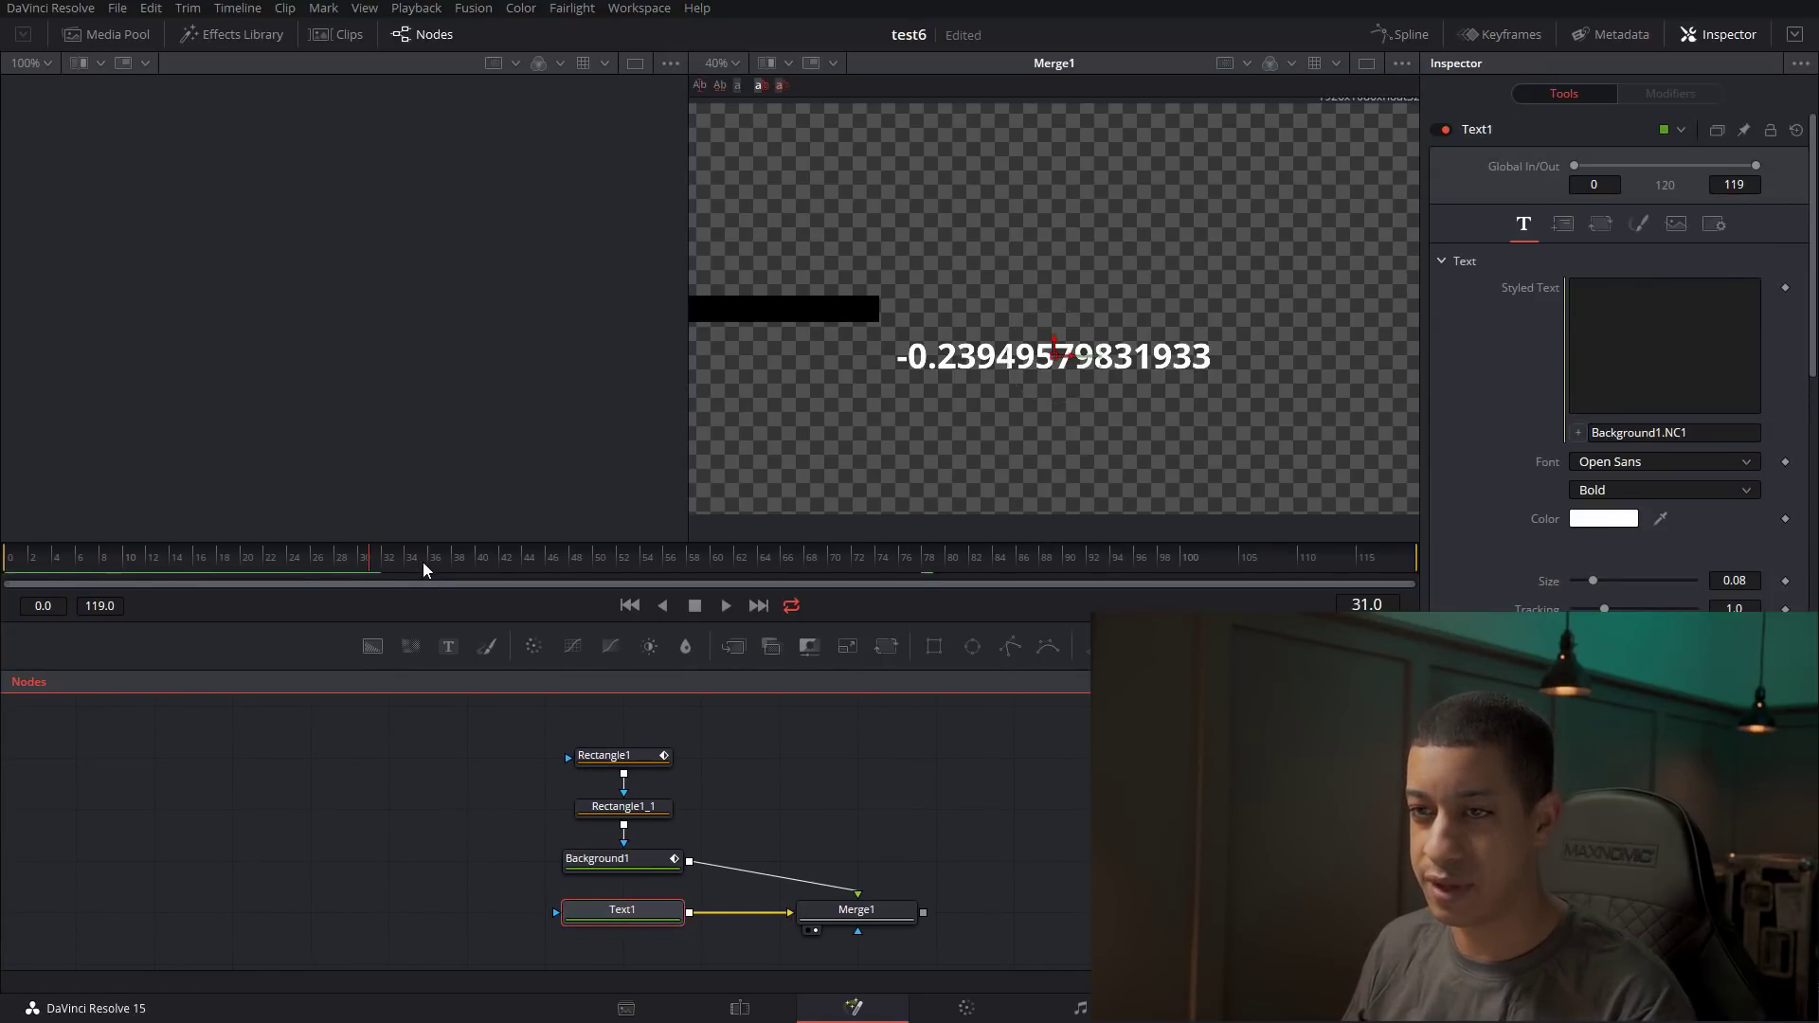
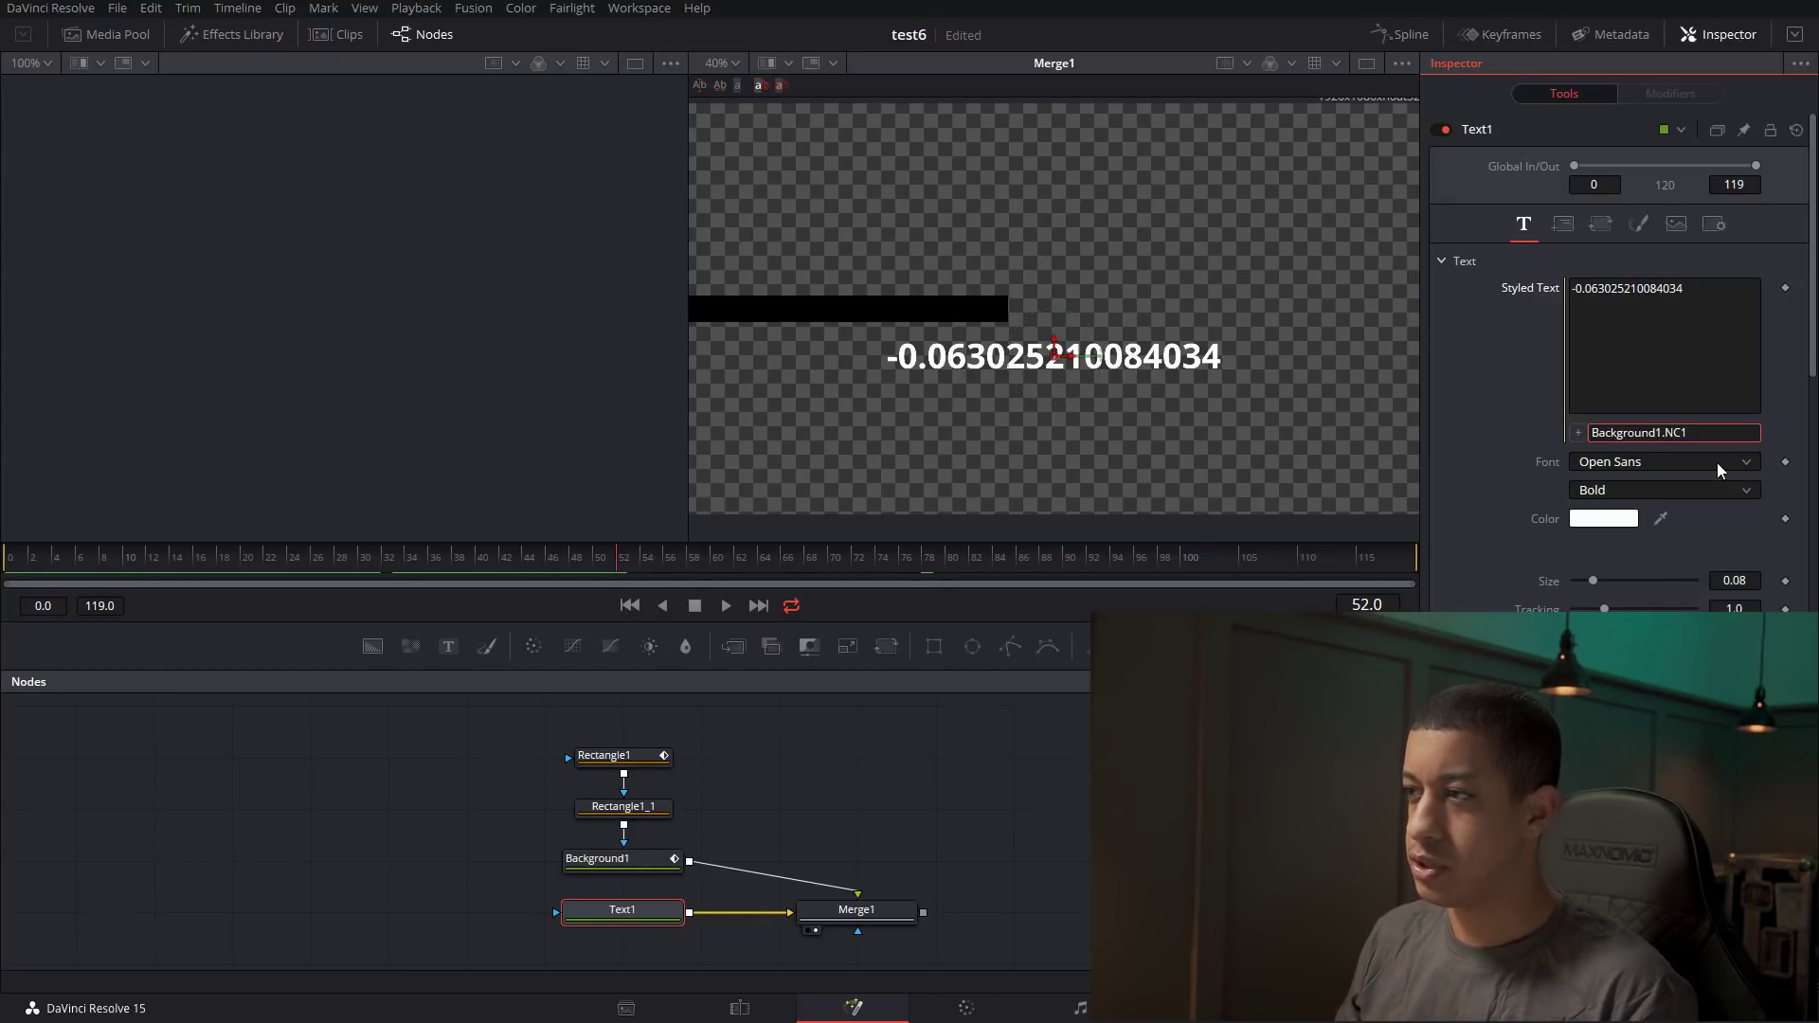
key("Return")
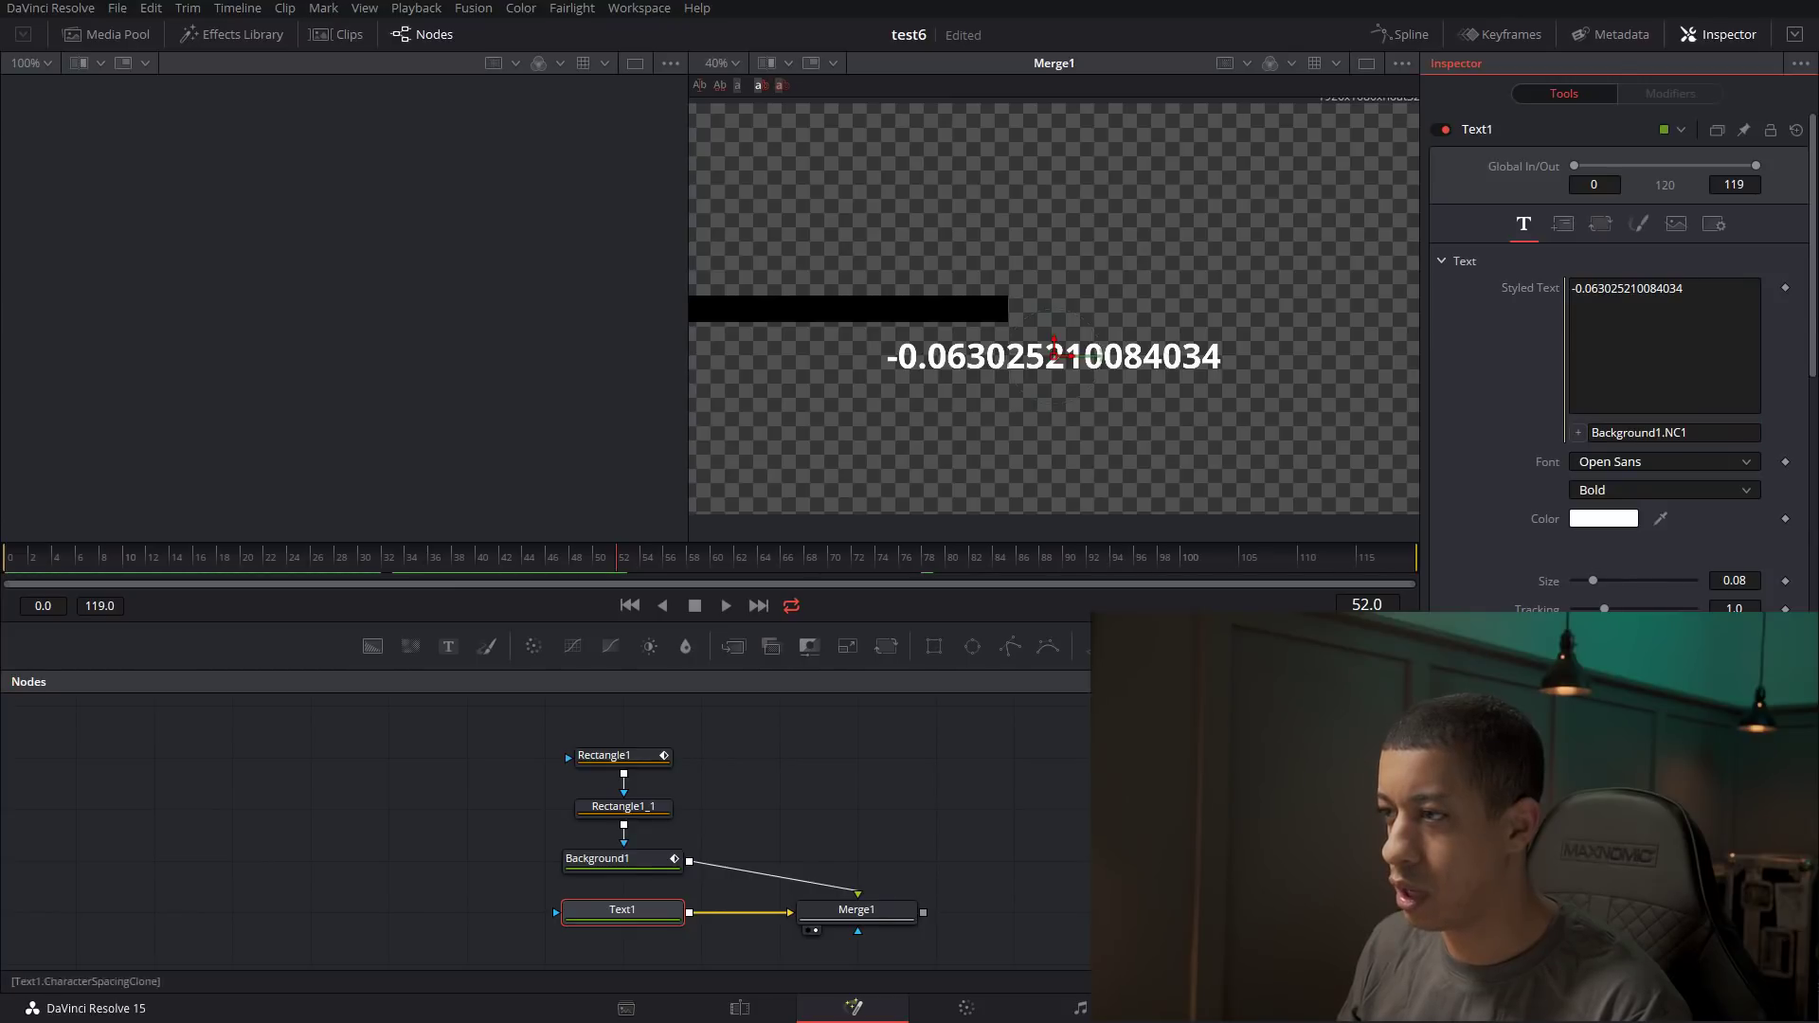
left_click(1718, 434)
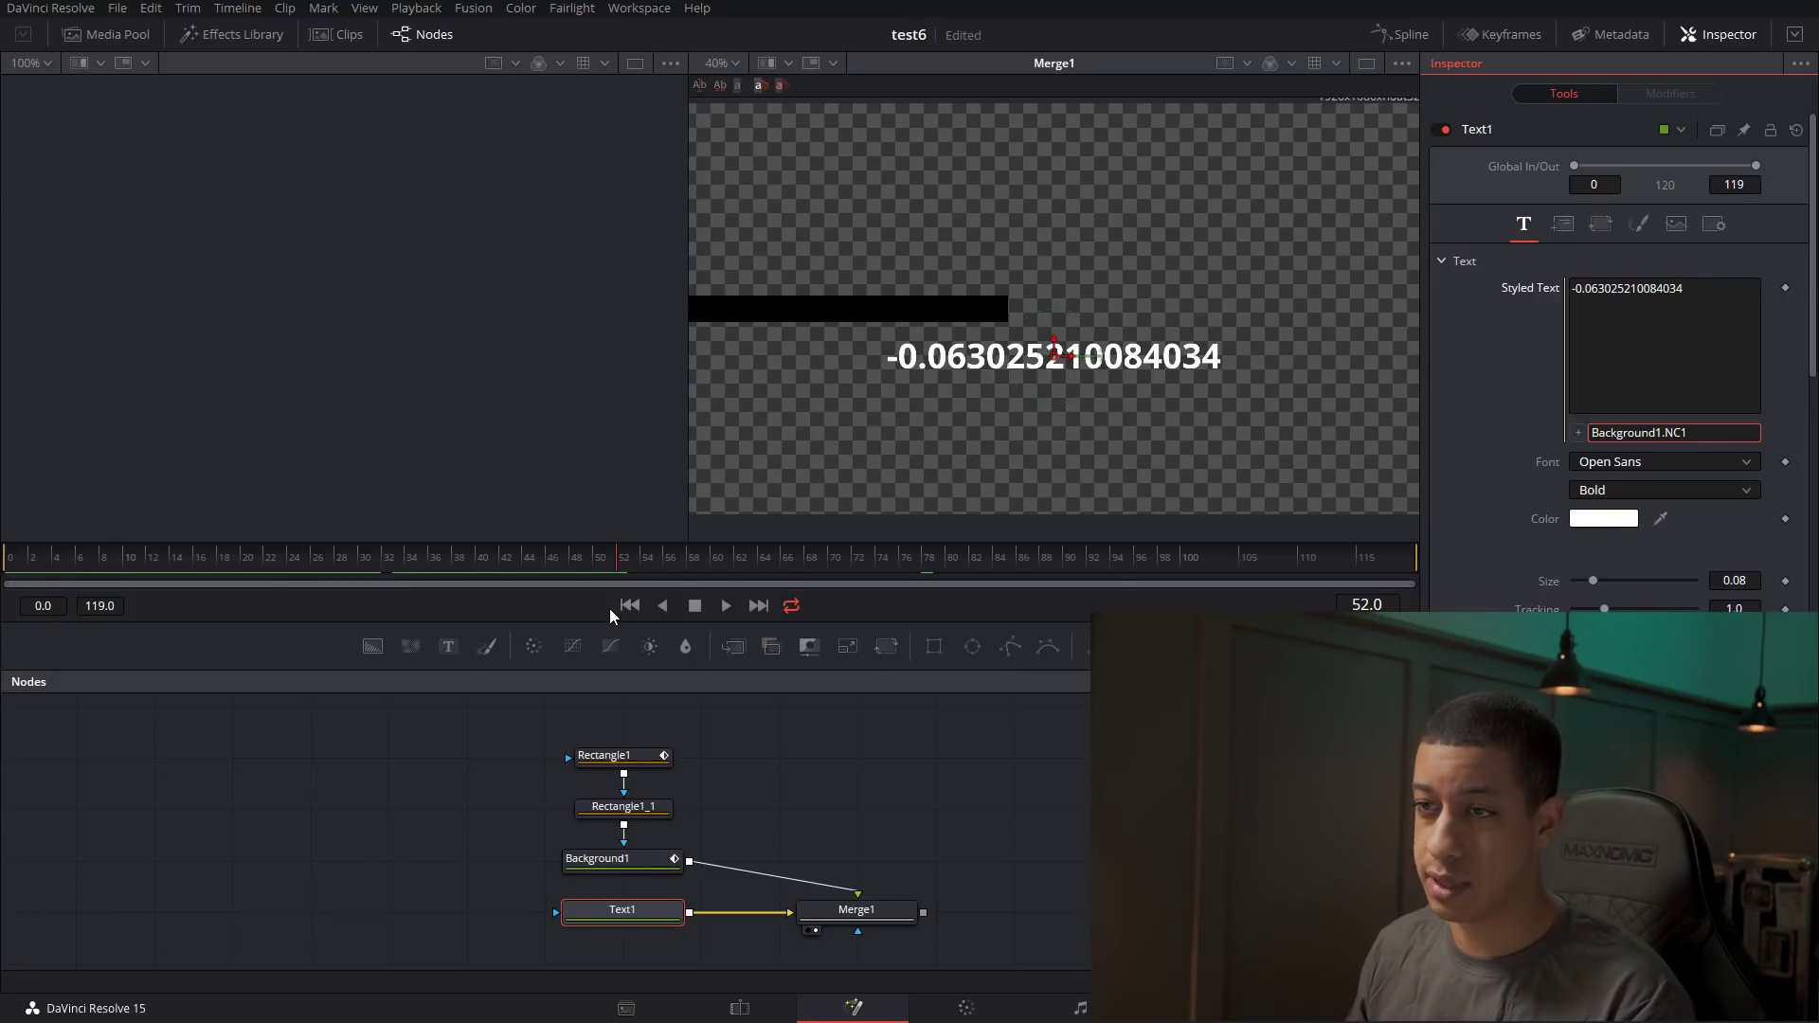
left_click_drag(639, 570, 1433, 573)
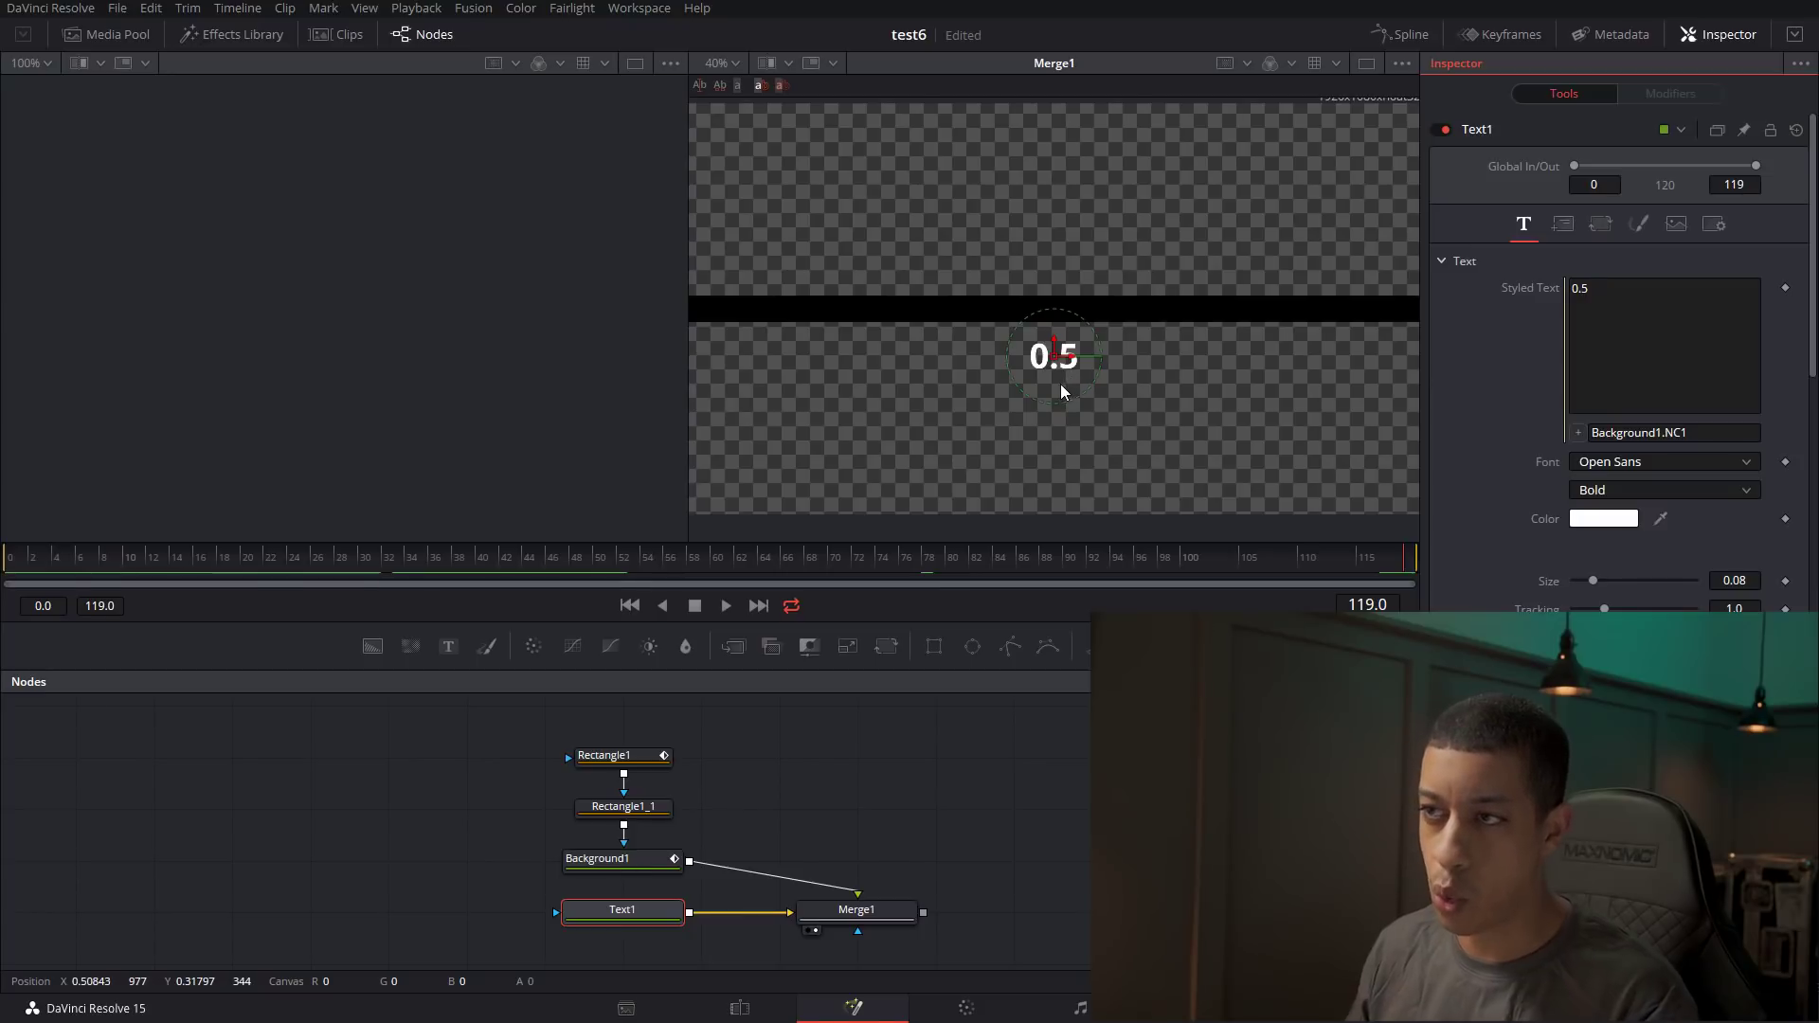
left_click_drag(85, 561, 1134, 567)
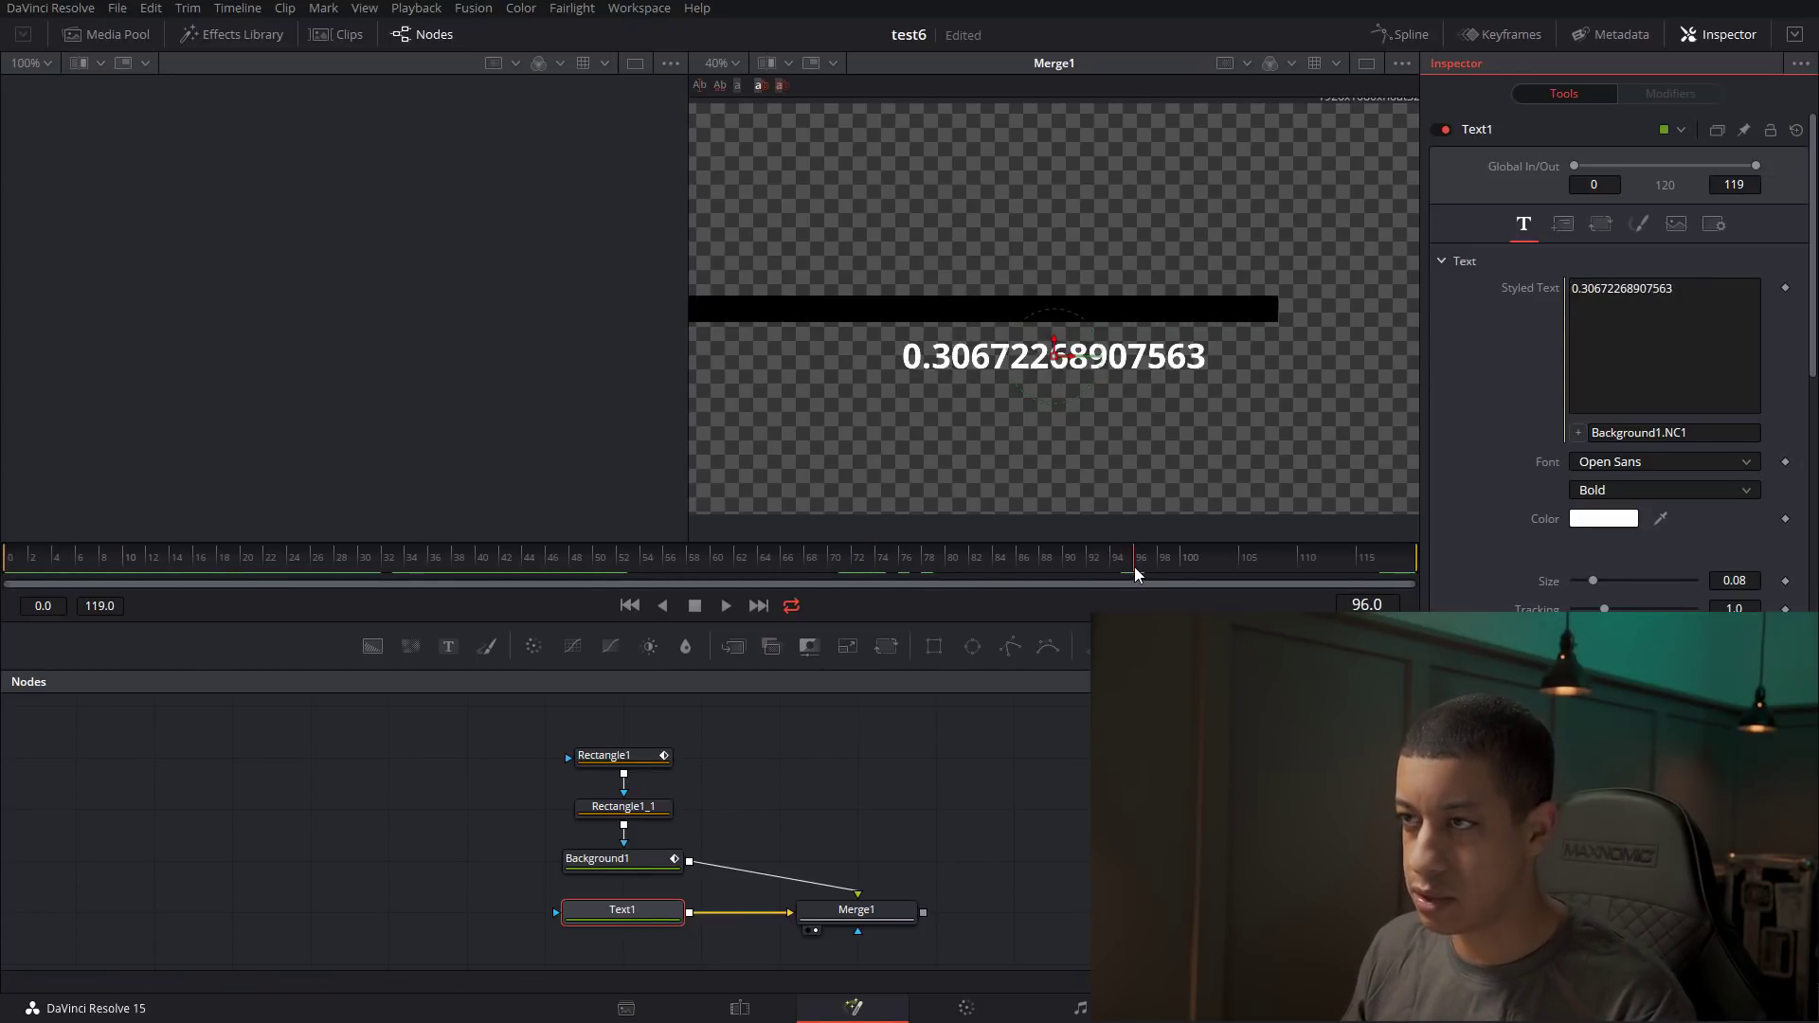
Change Text1's Styled Text expression to Background1.NC1+0.5 and check the number between frames 0 and 119.
left_click(1700, 437)
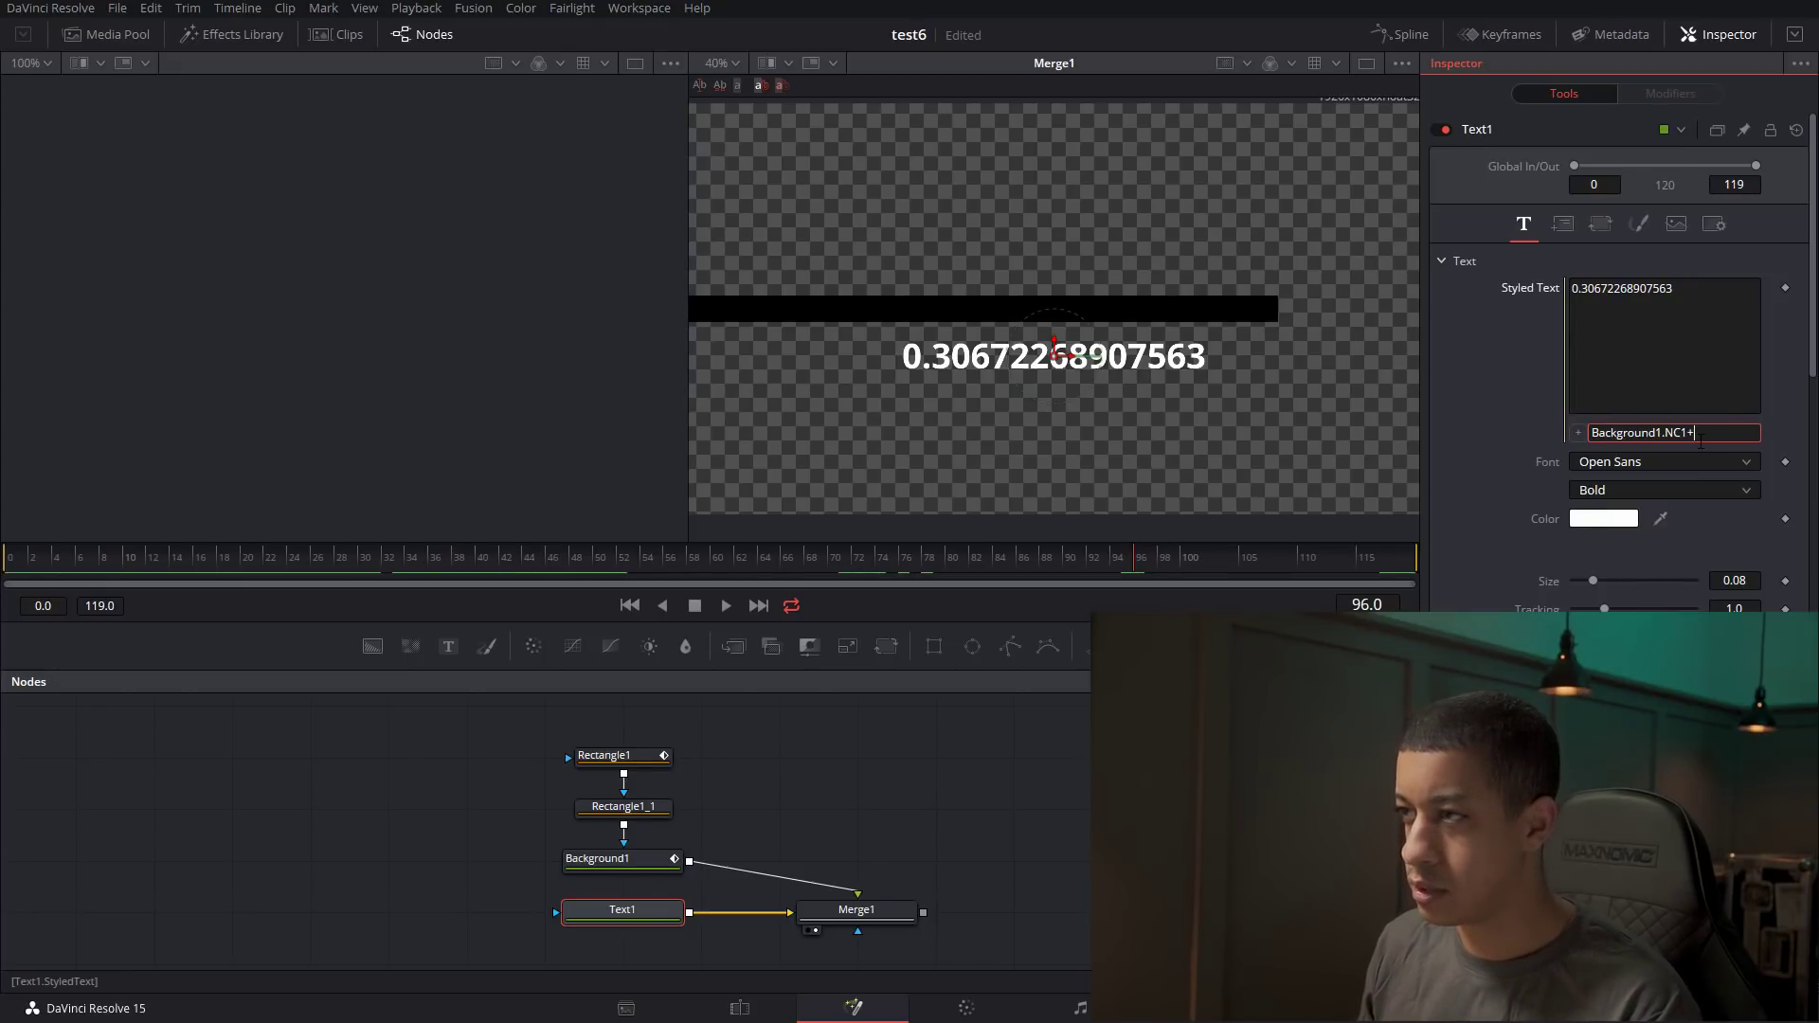
key("Return")
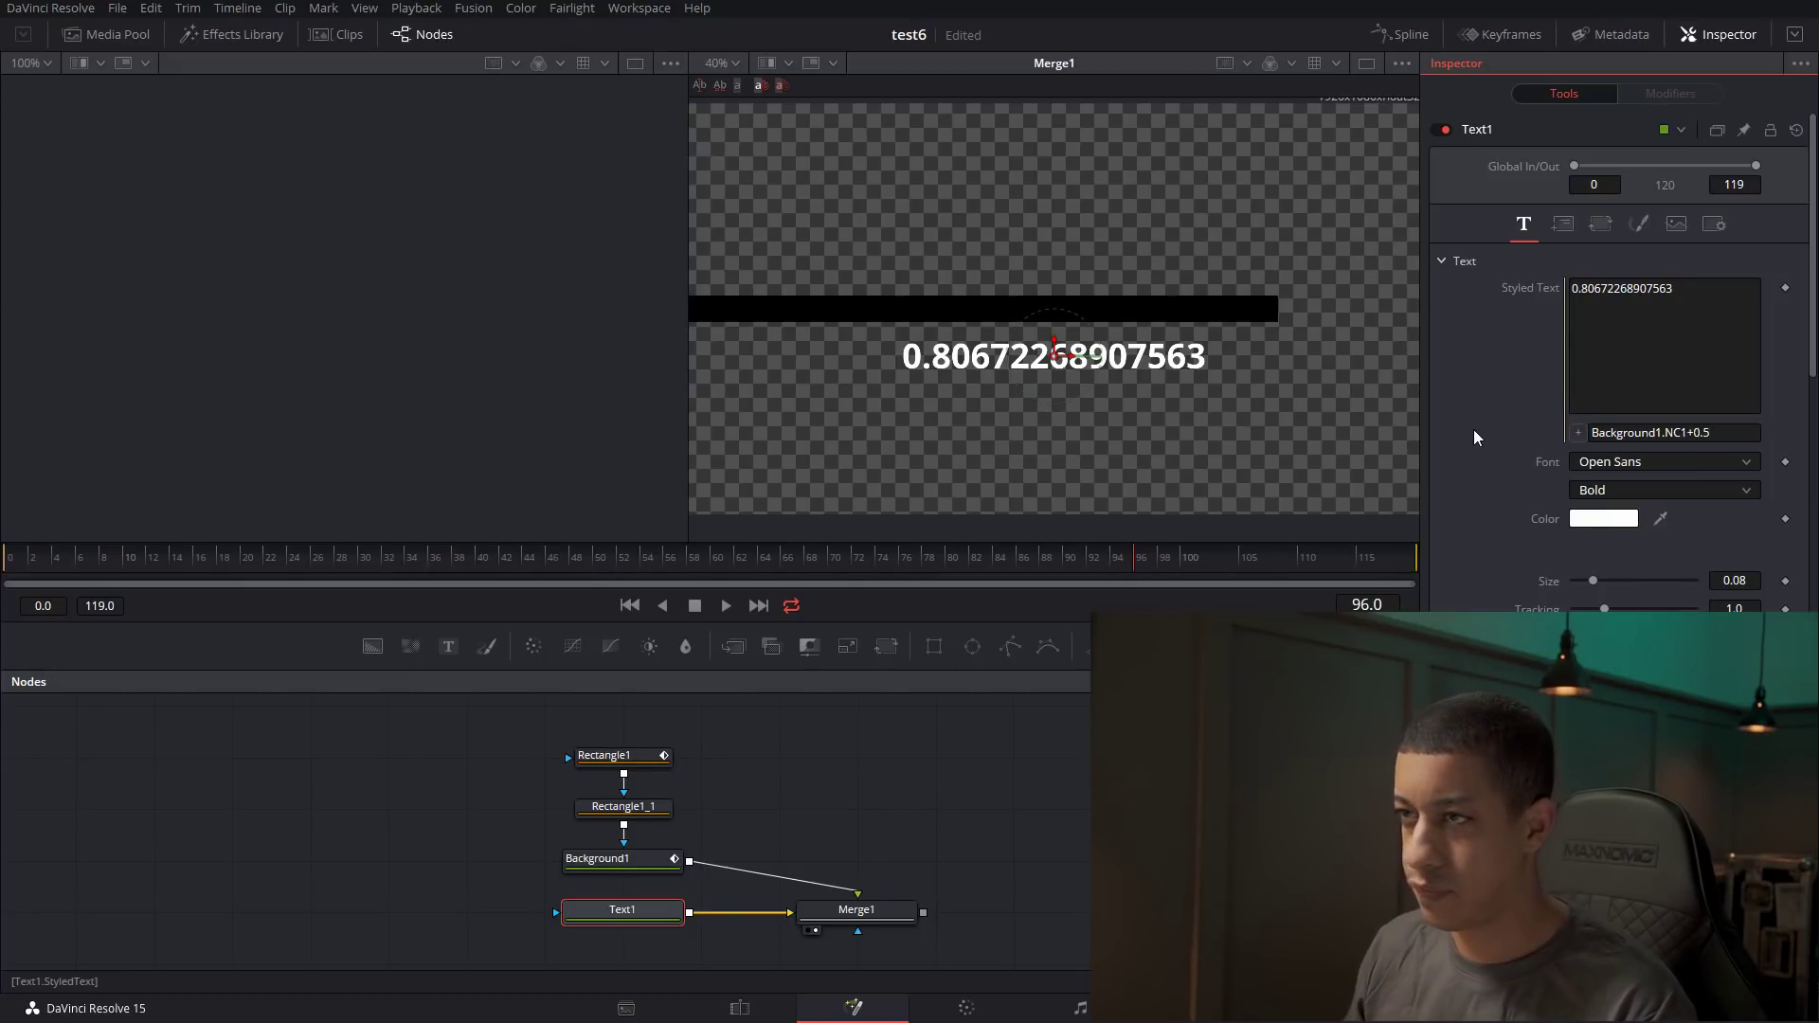
left_click_drag(1222, 565, 11, 569)
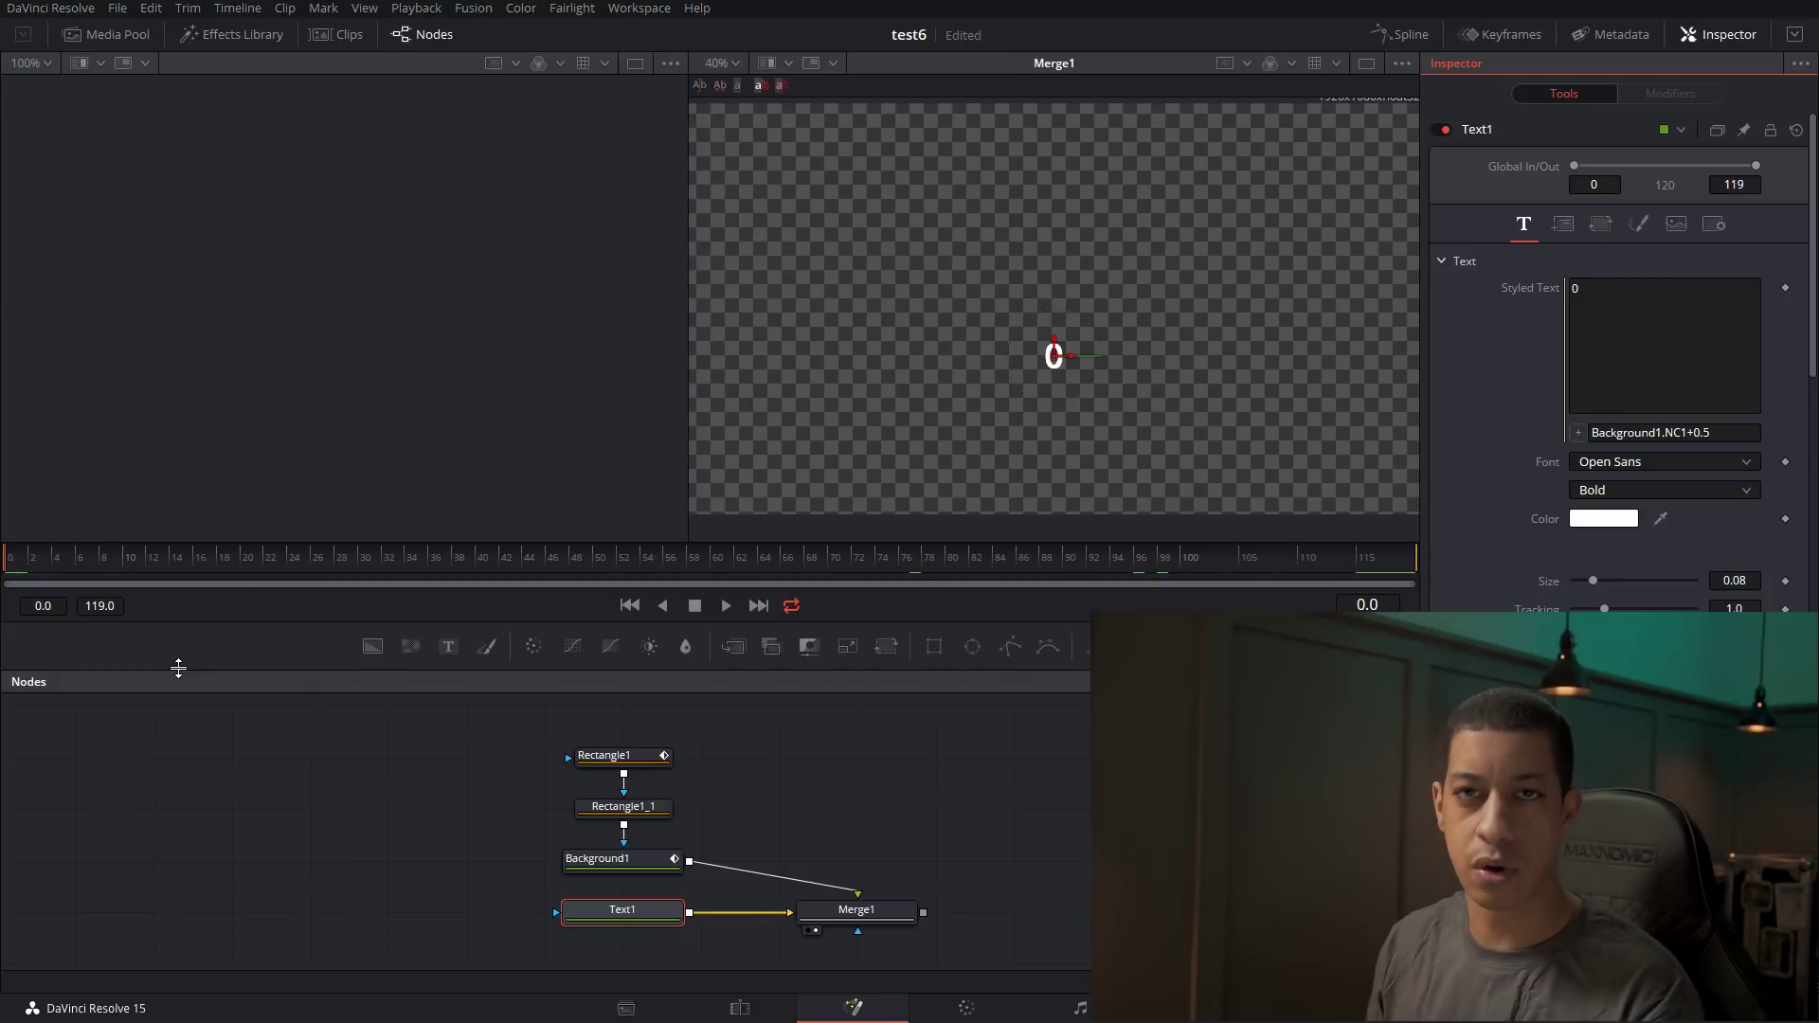
left_click_drag(407, 559, 1424, 582)
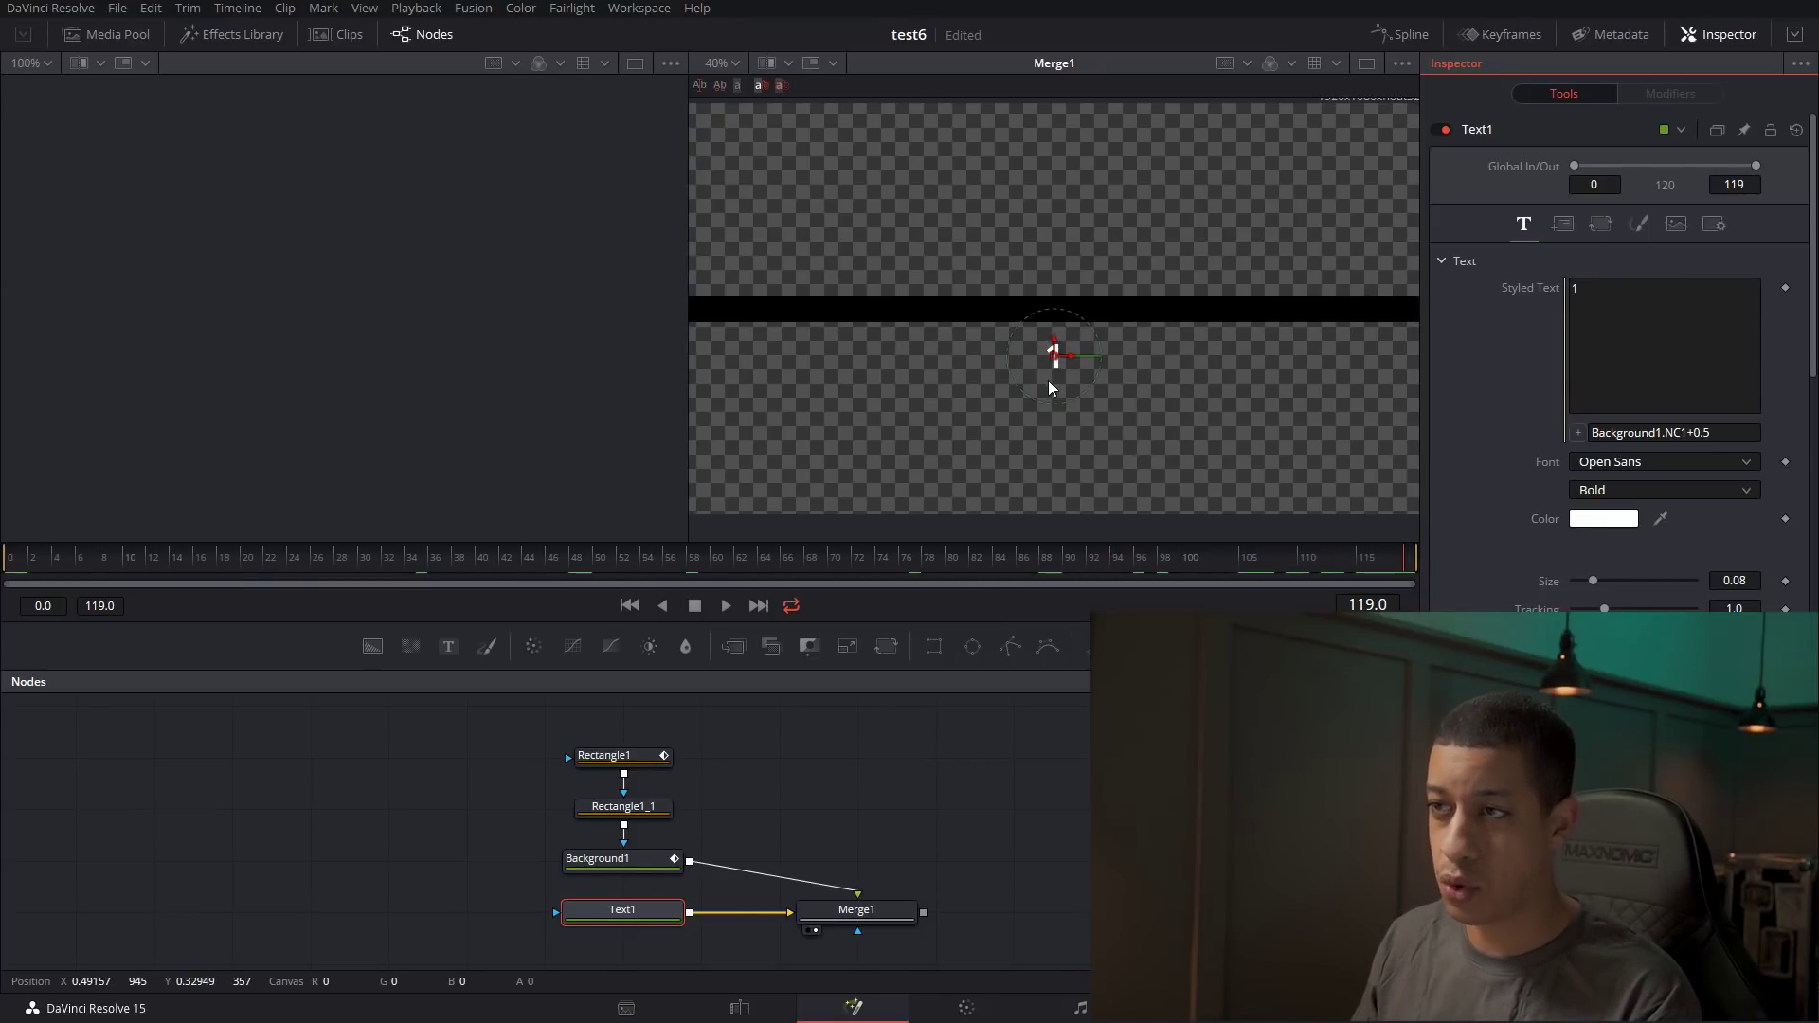
left_click_drag(305, 572, 240, 568)
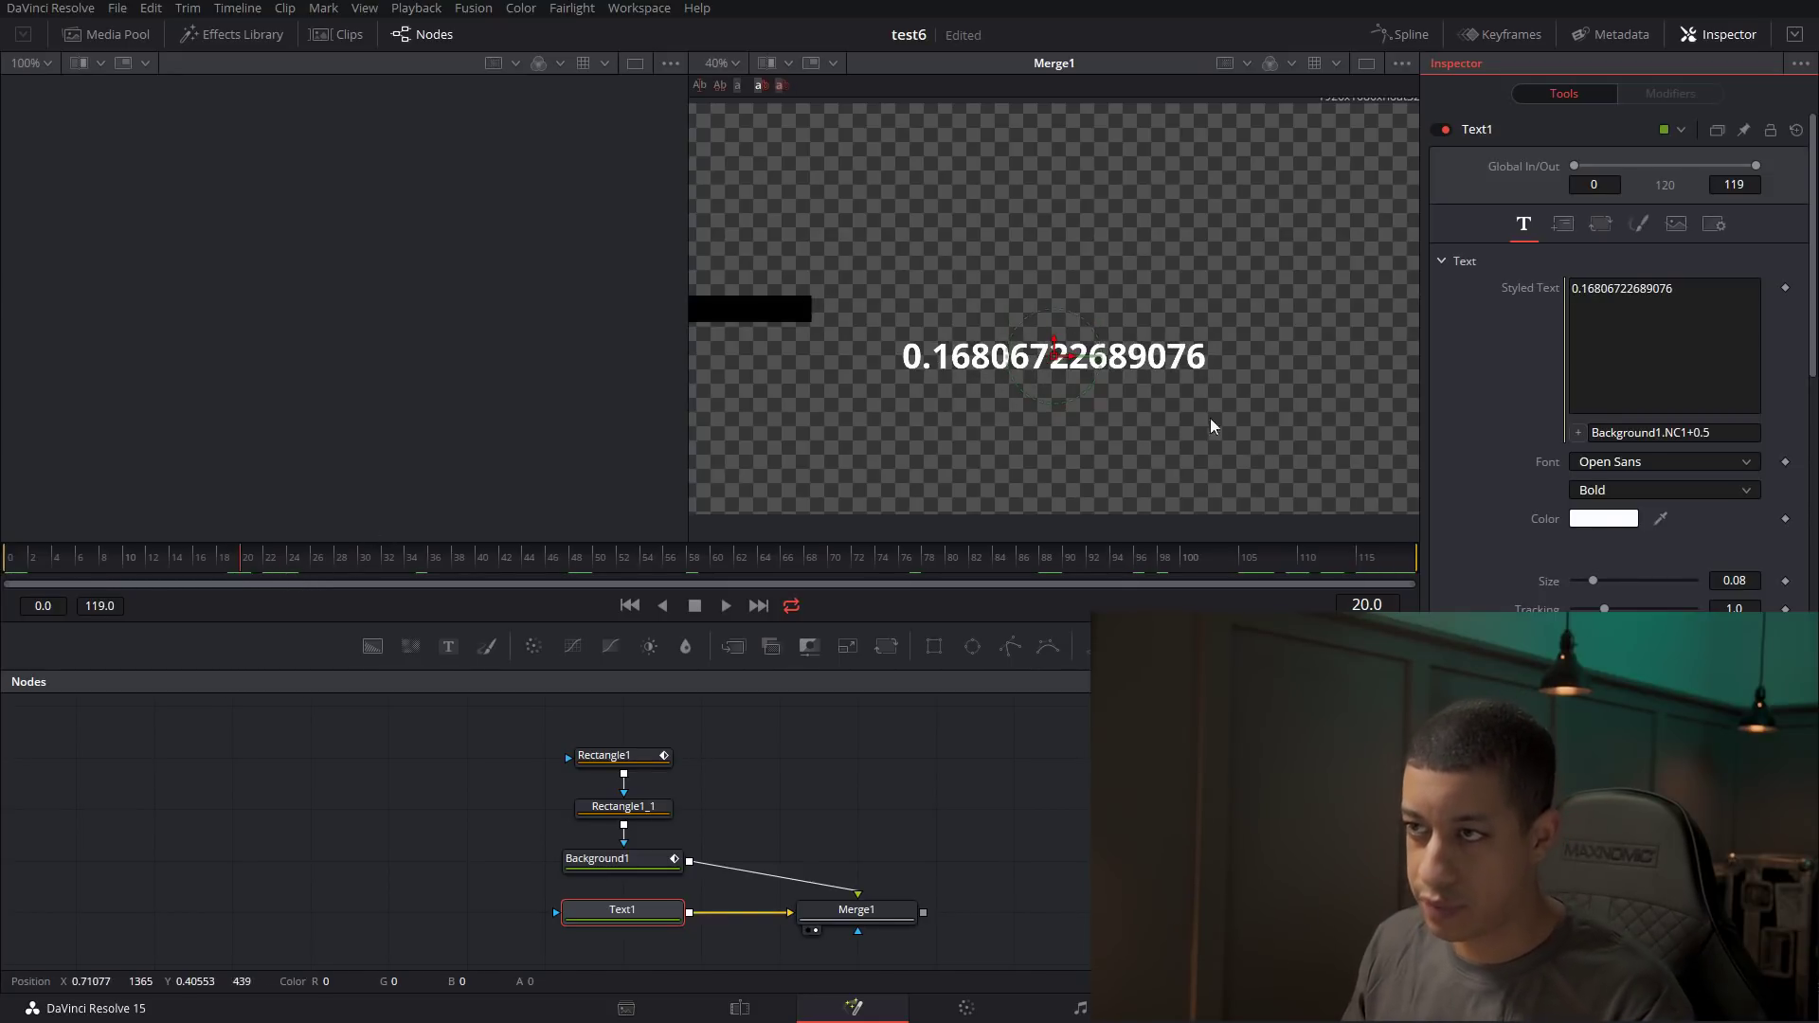
left_click(1424, 577)
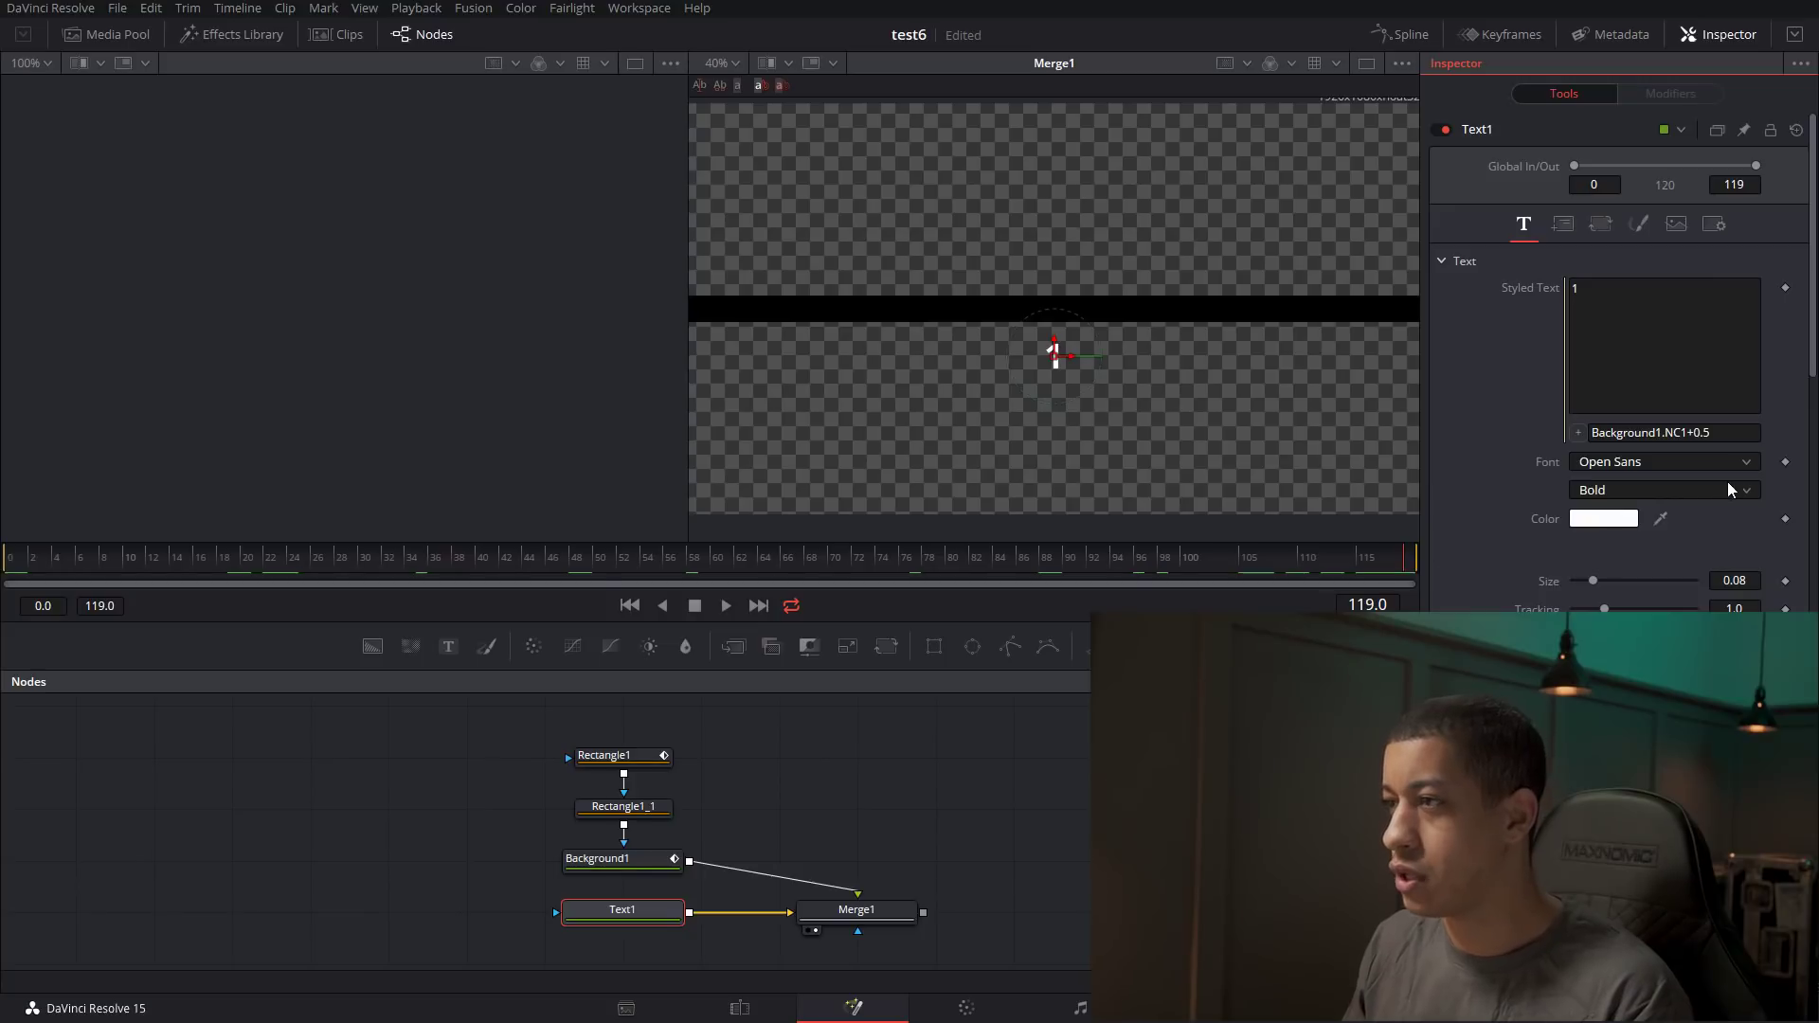
Change Text1's Styled Text expression to (Background1.NC1+0.5)*100 and check the number from frame 0 onward.
left_click(1740, 440)
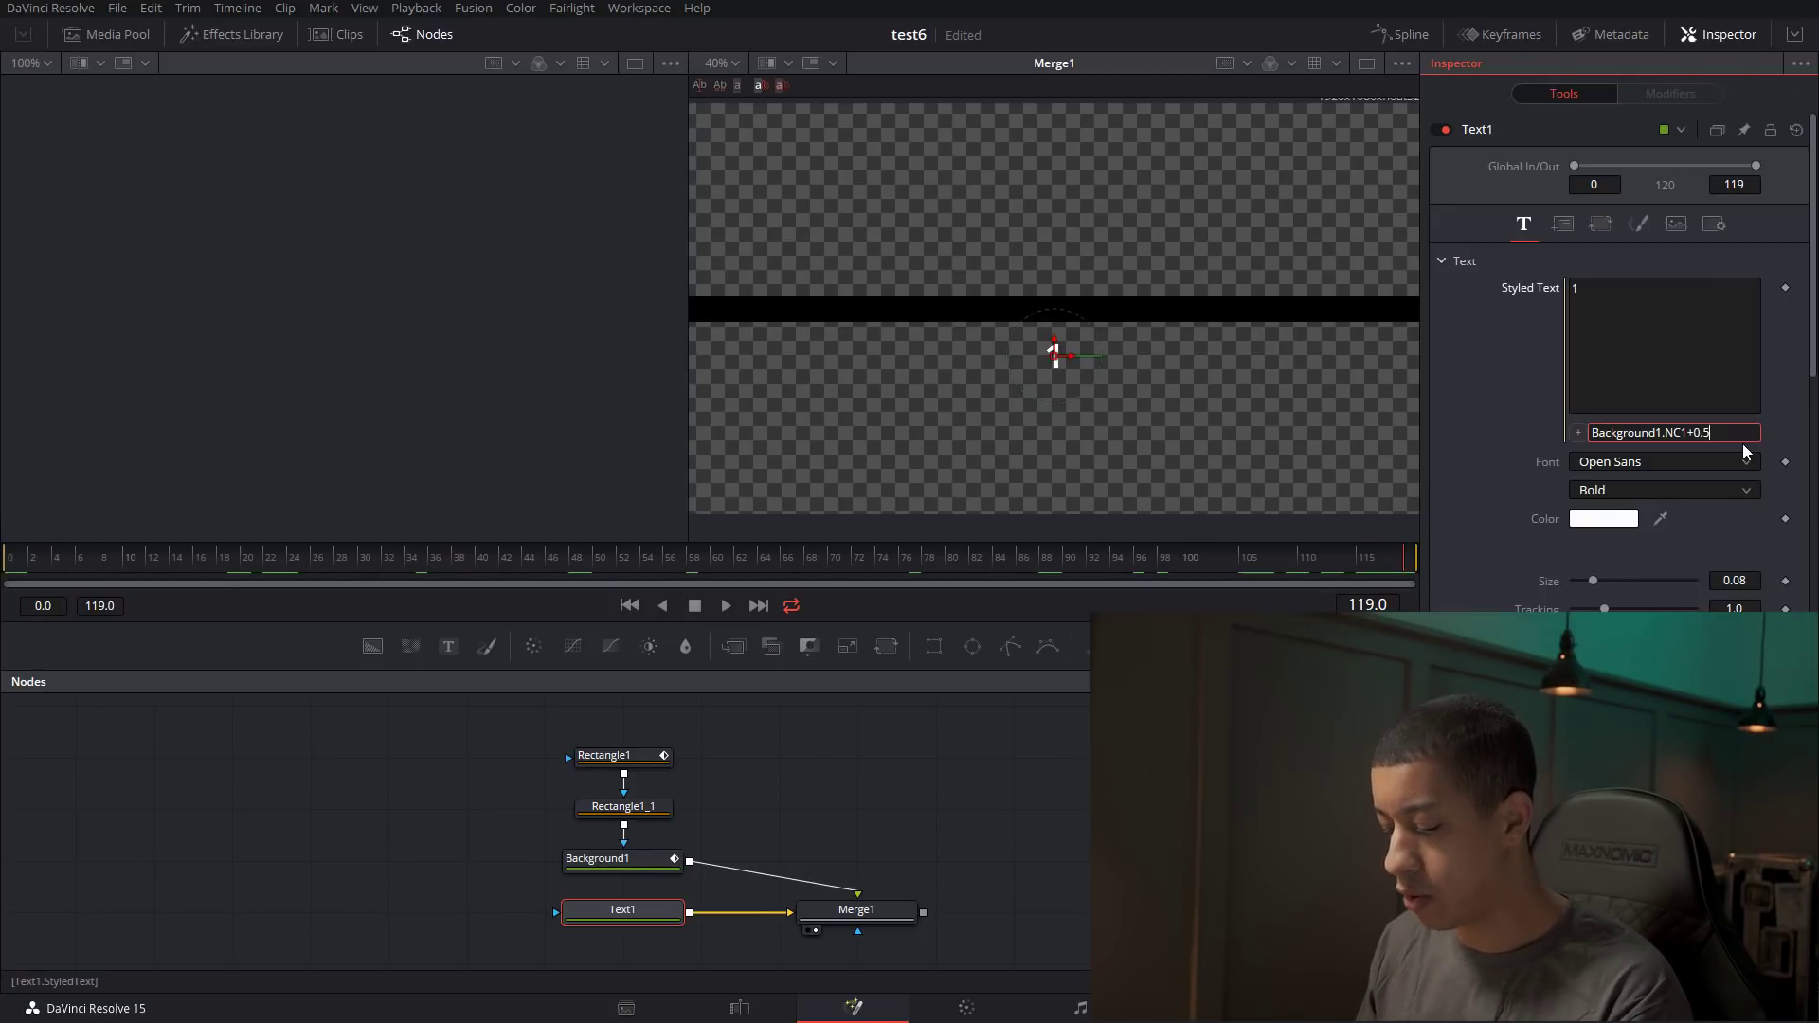
type("(")
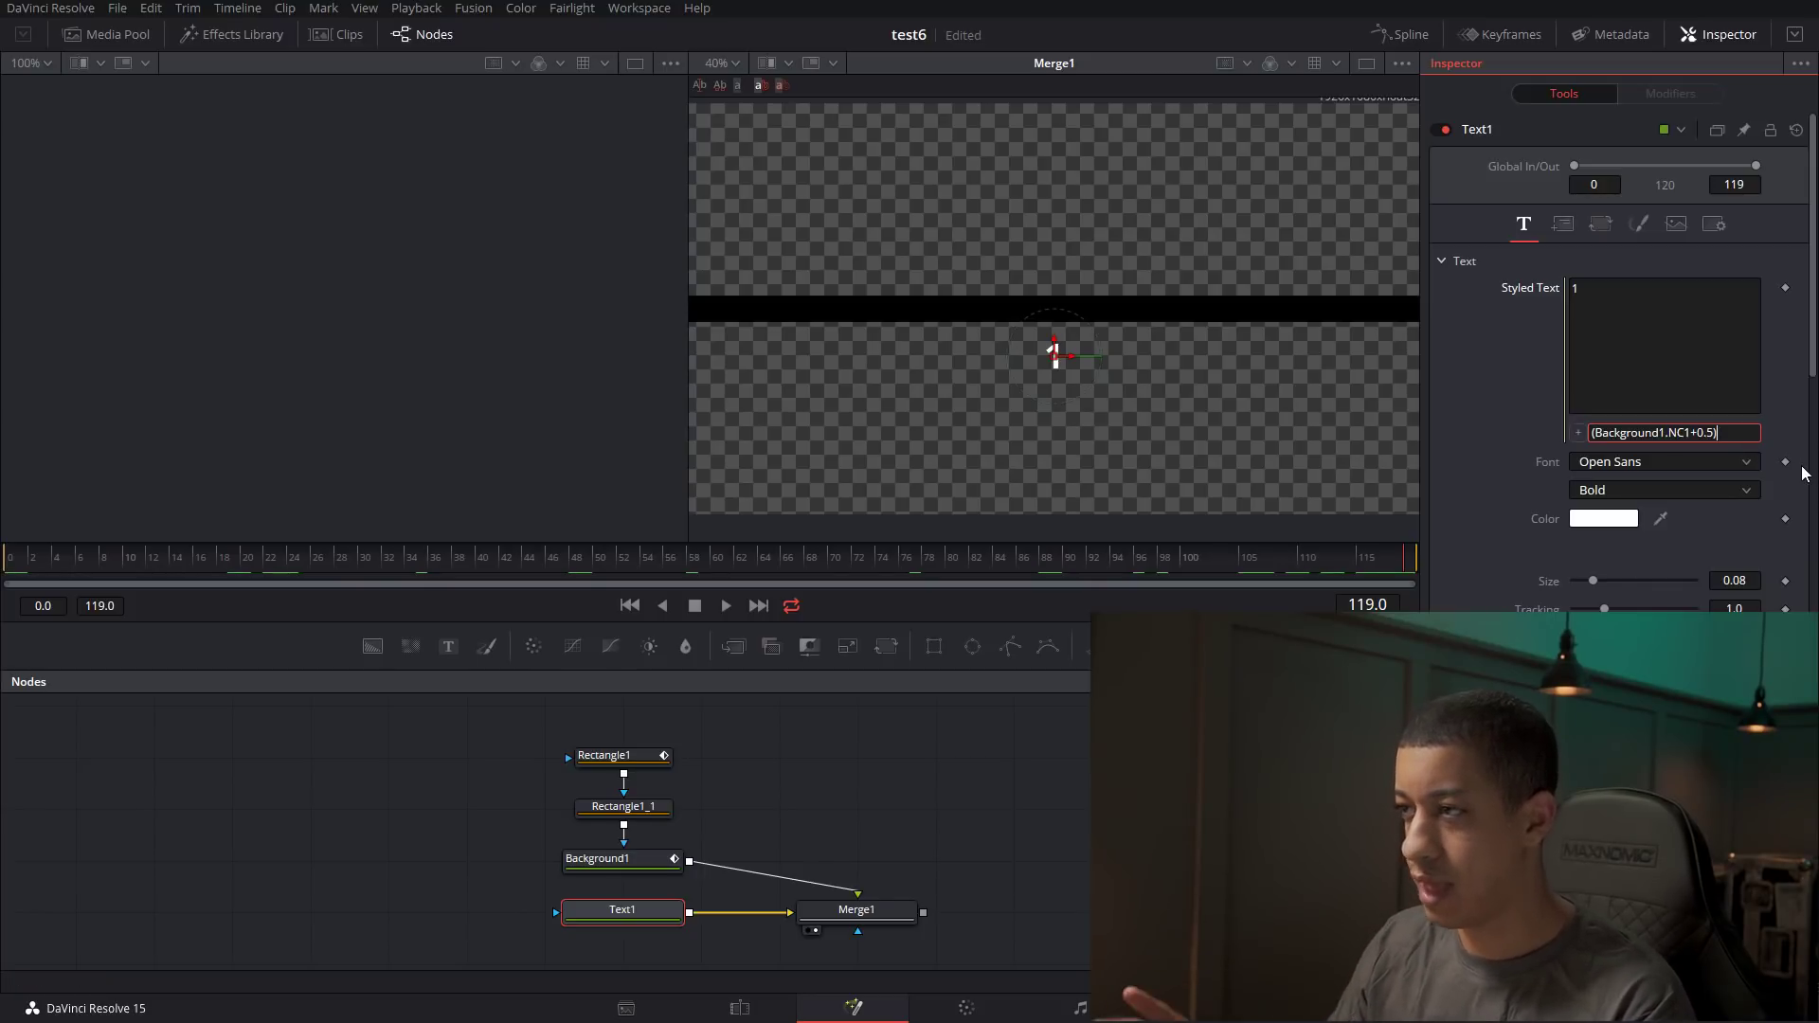
type("*")
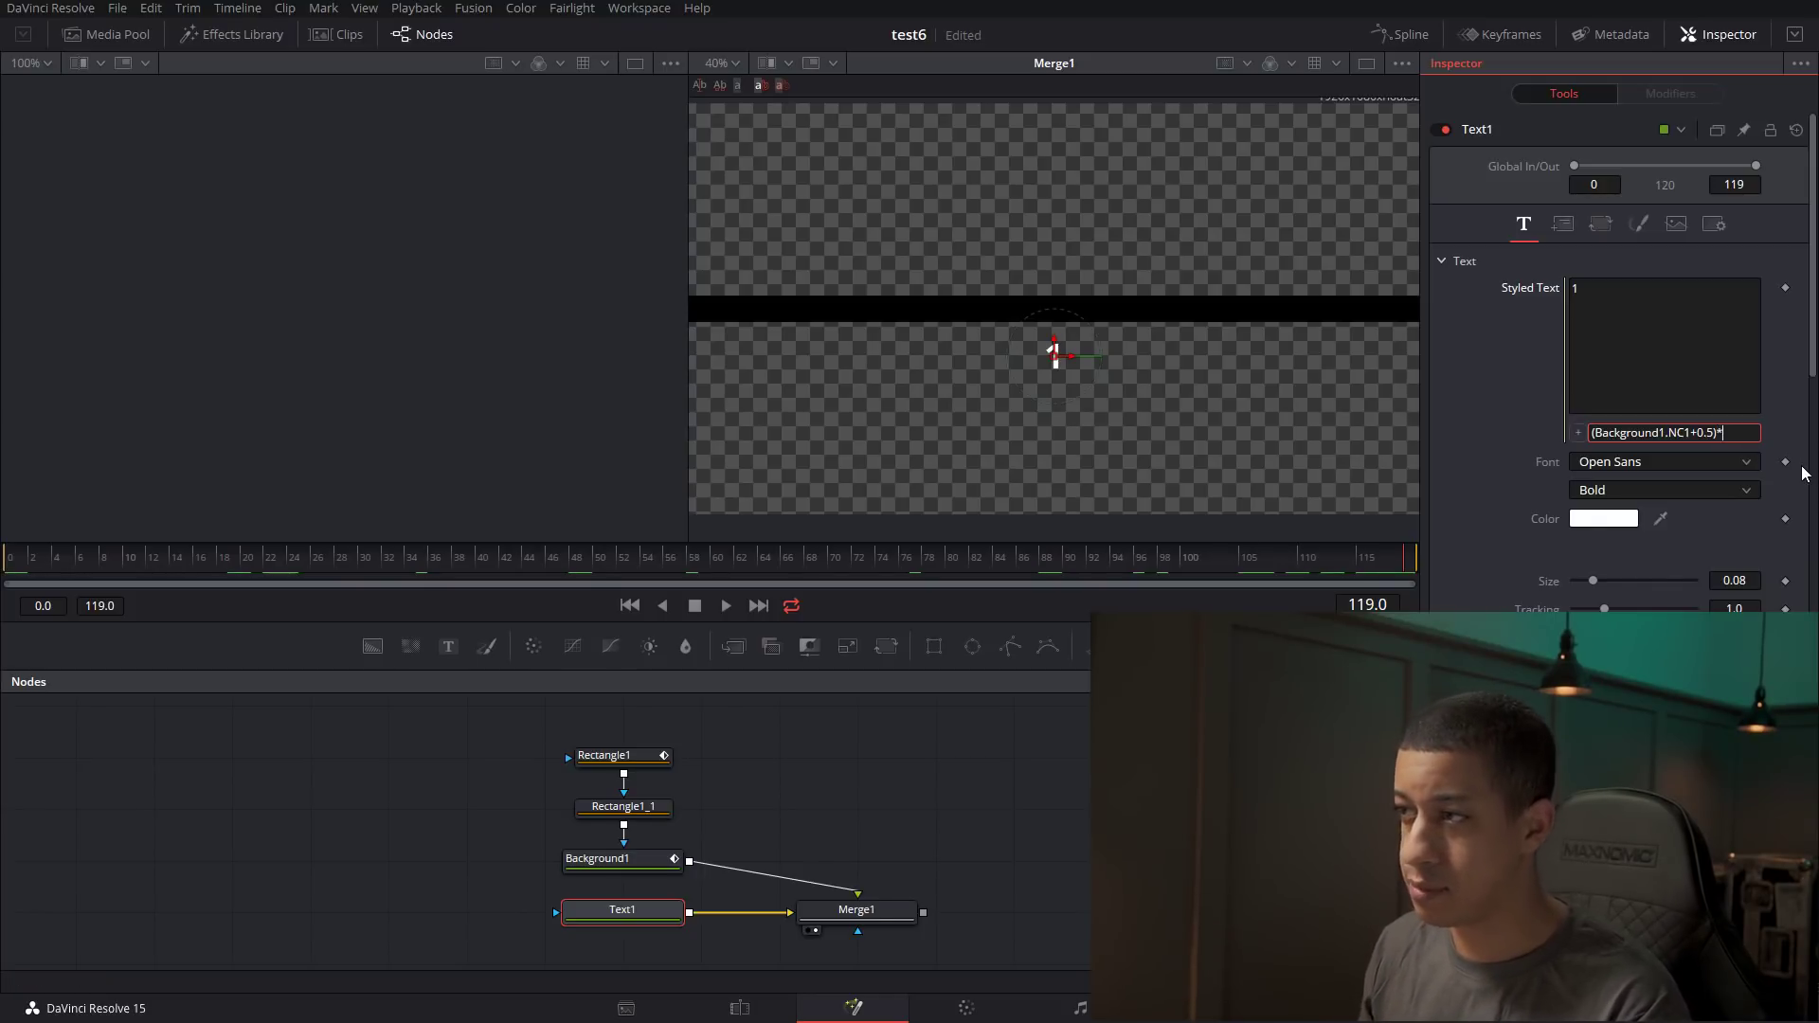
key("Return")
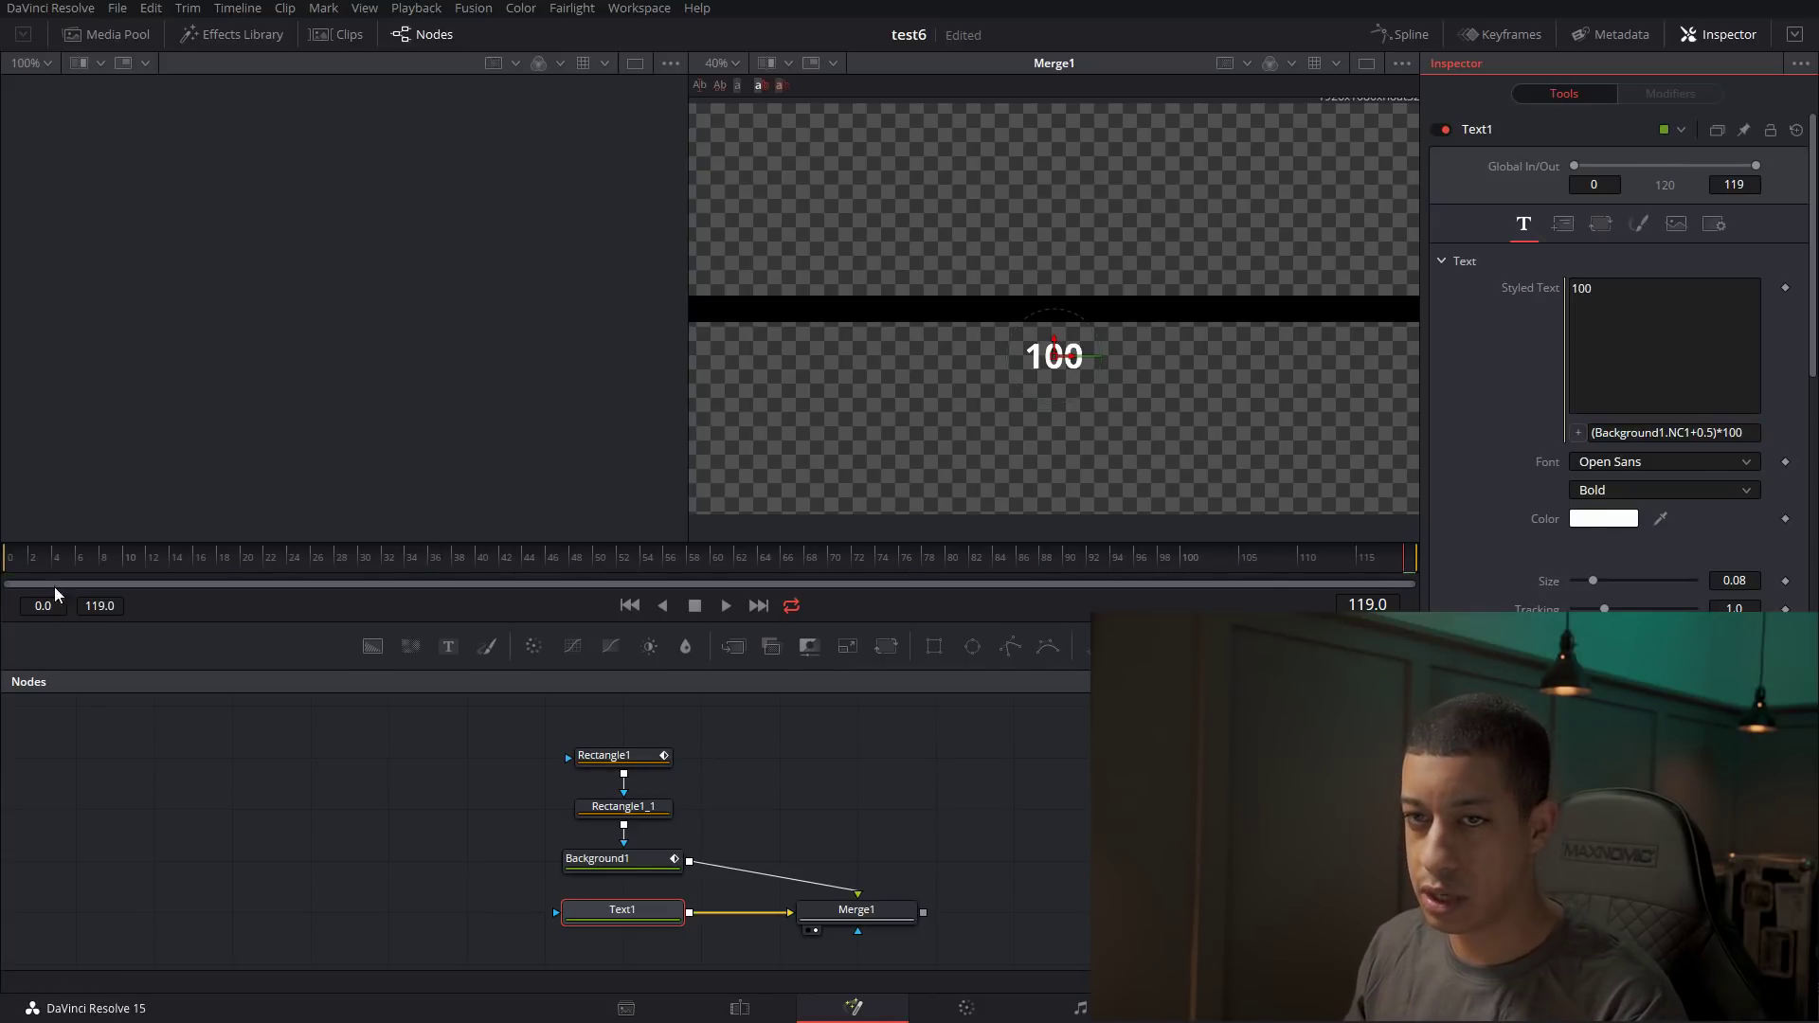
left_click(5, 553)
left_click_drag(16, 560, 305, 588)
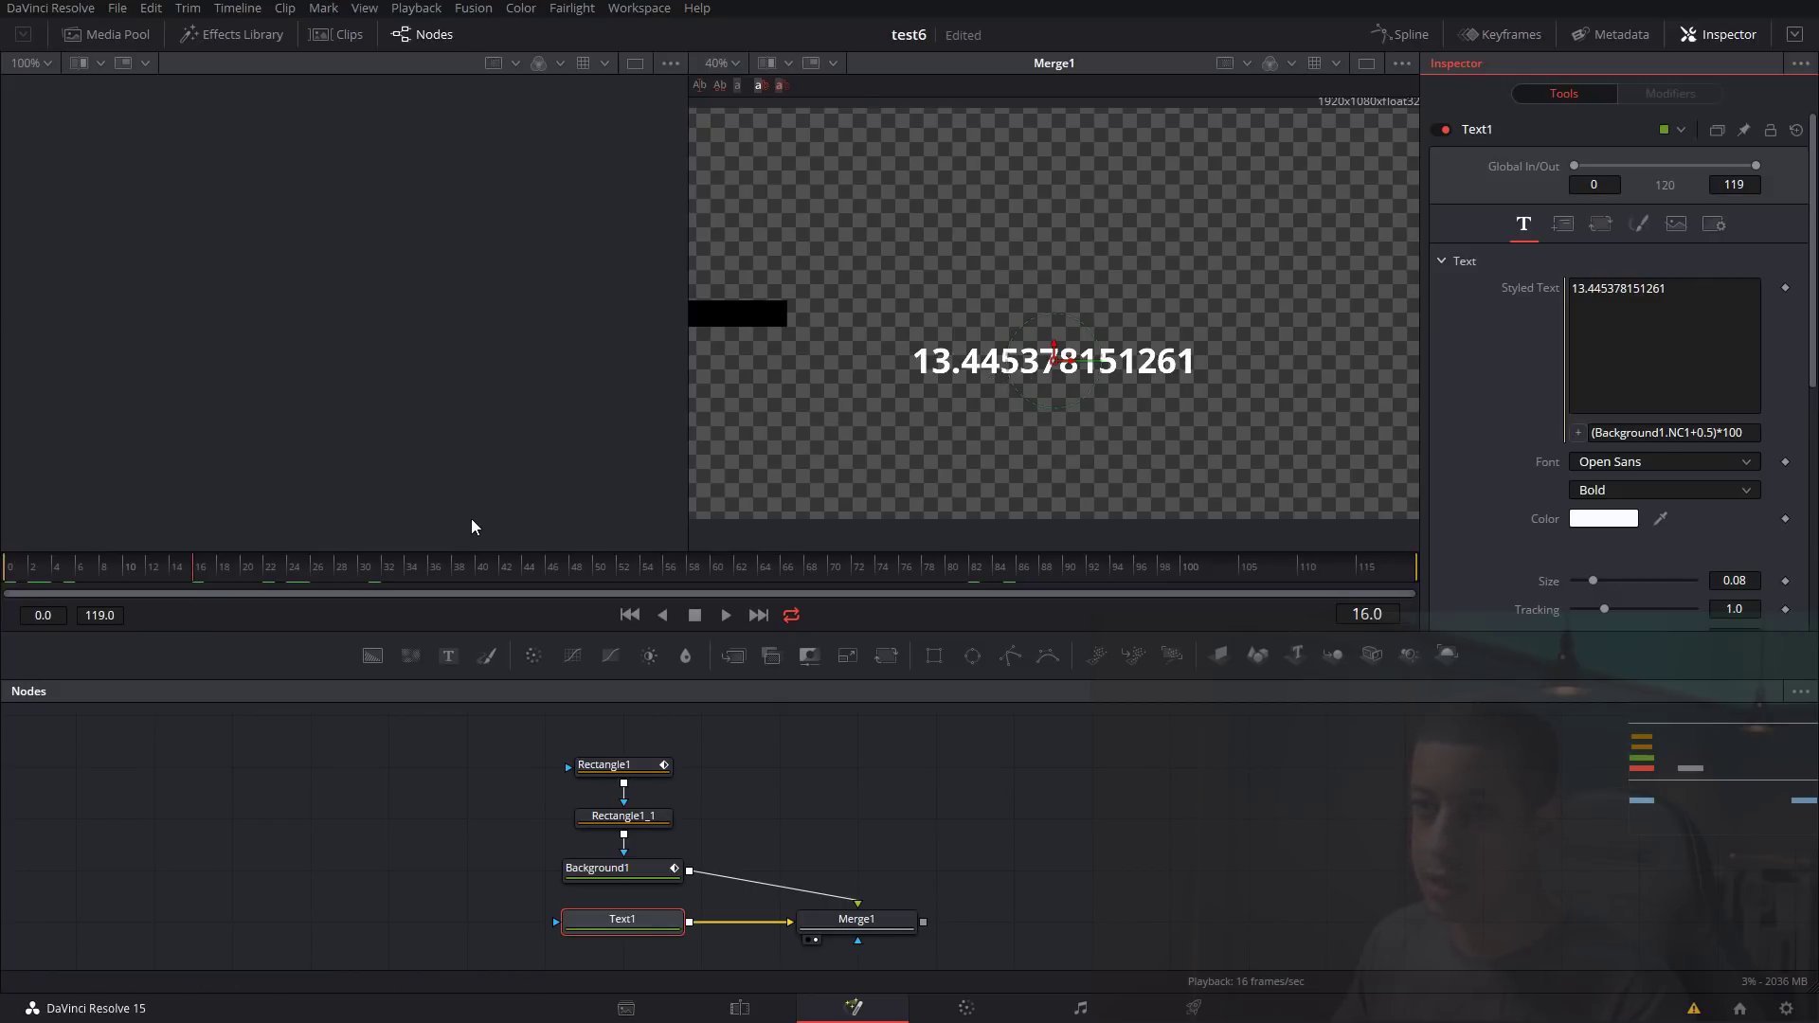
Round Text1's number by changing its expression to math.floor((Background1.NC1+0.5)*100 +0.5), and check it through to frame 119.
left_click(1593, 432)
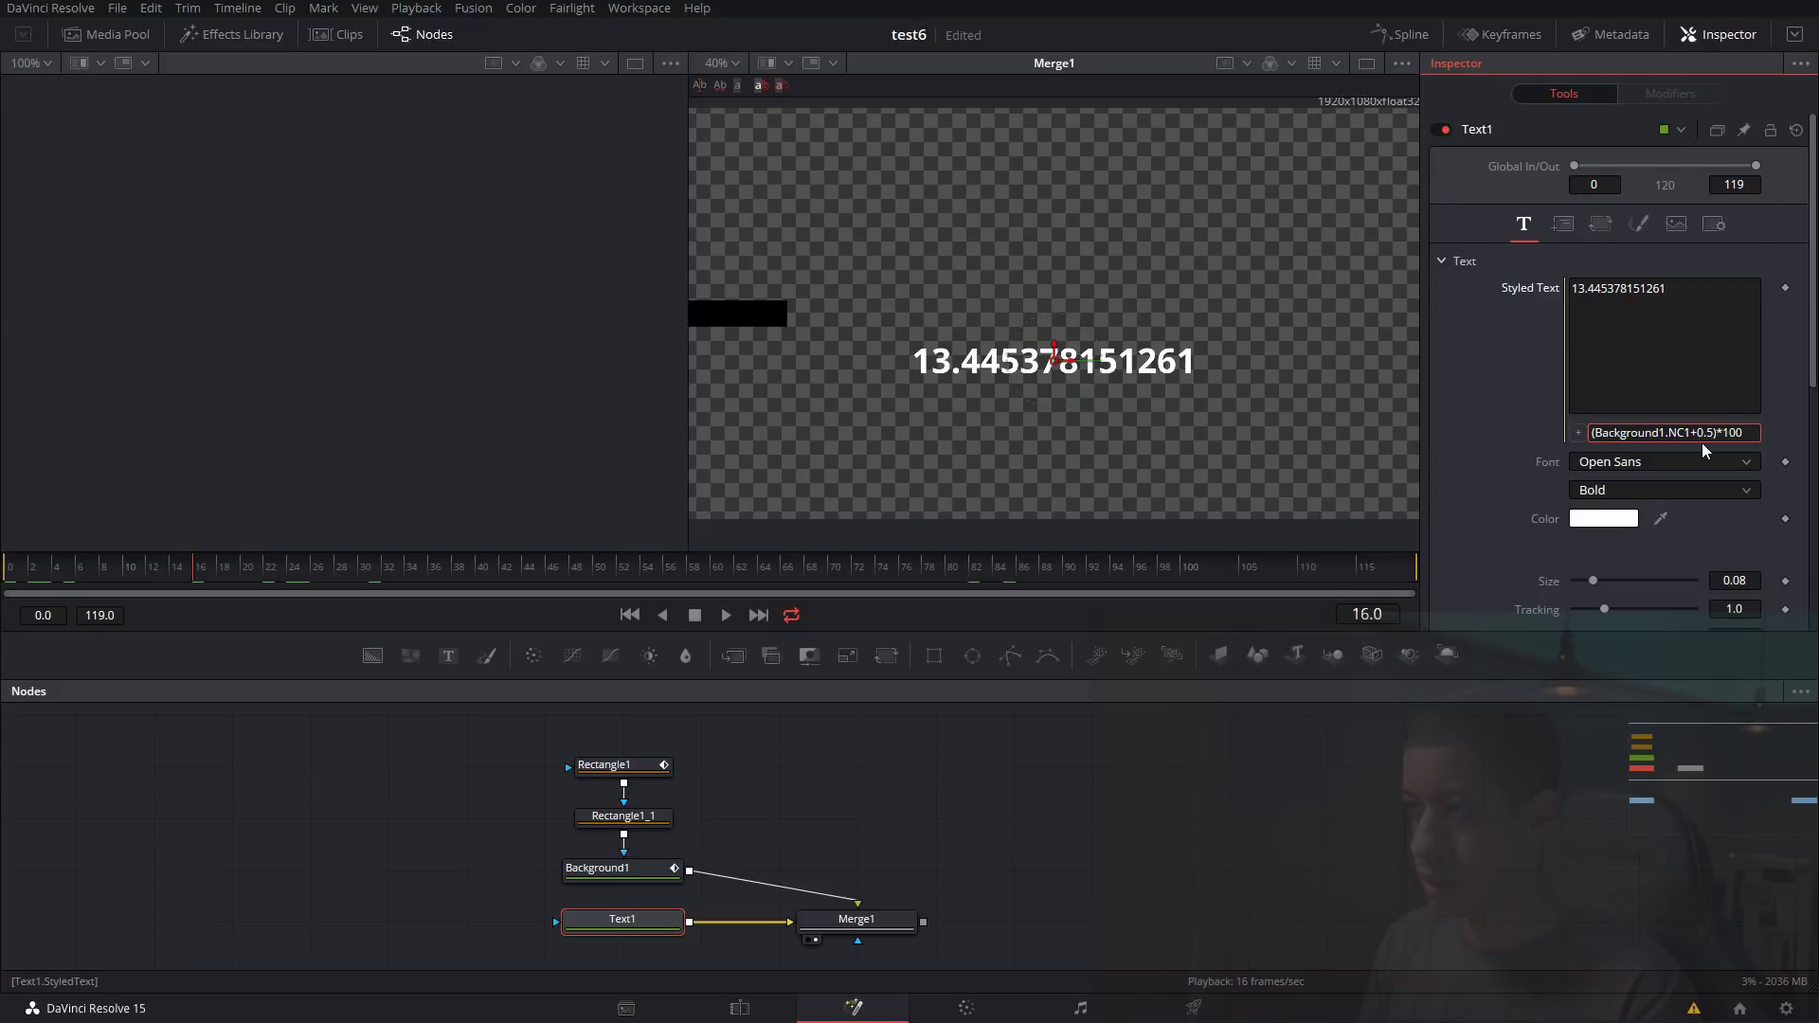
type("math.fl")
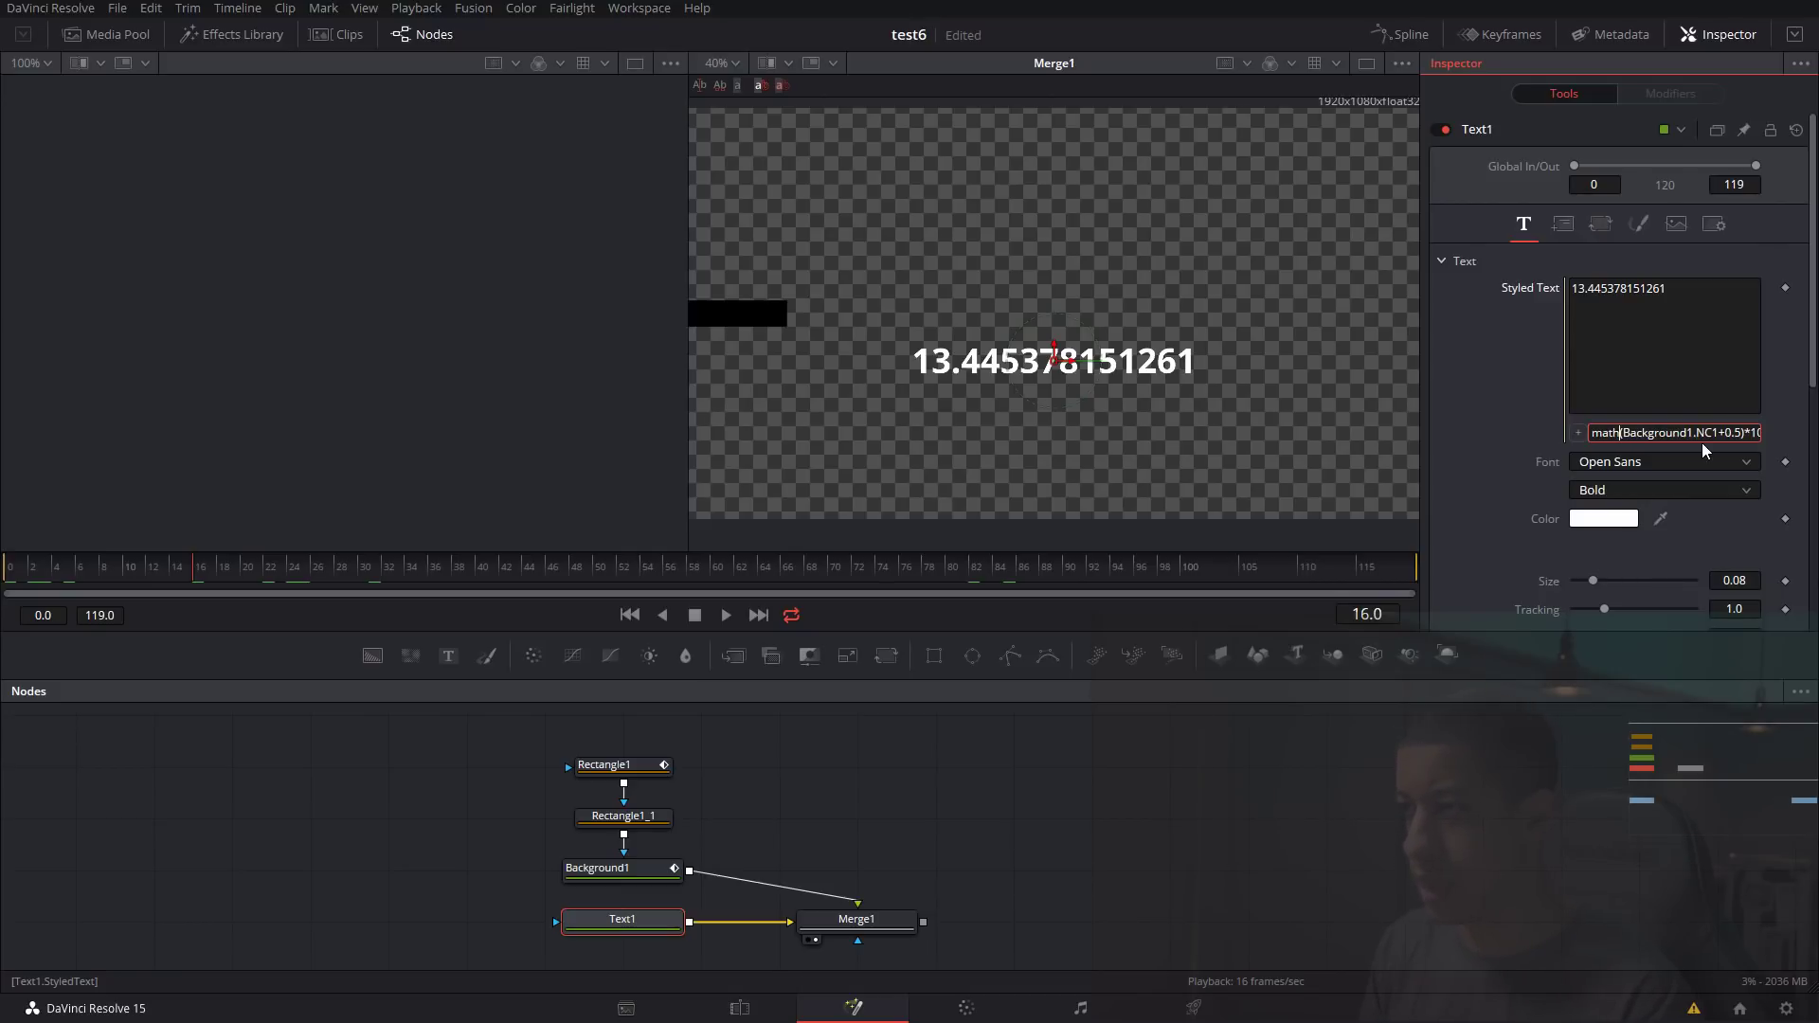
type("oor")
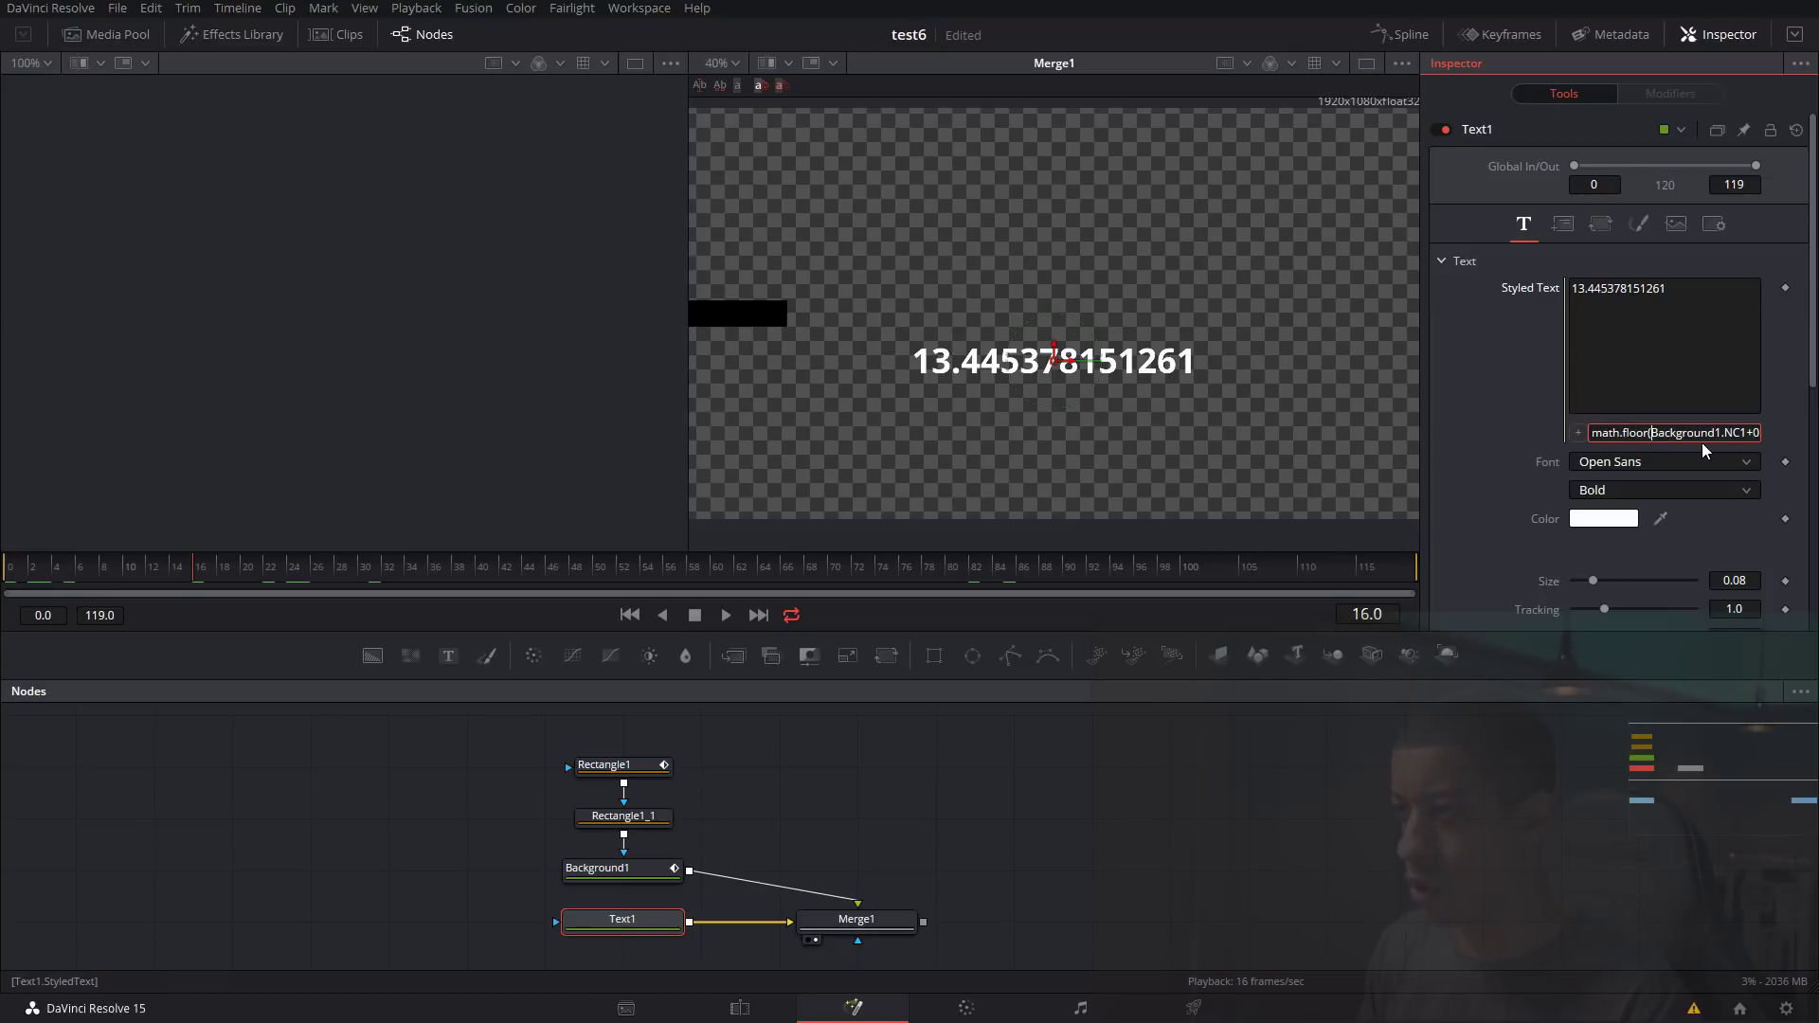
key("End")
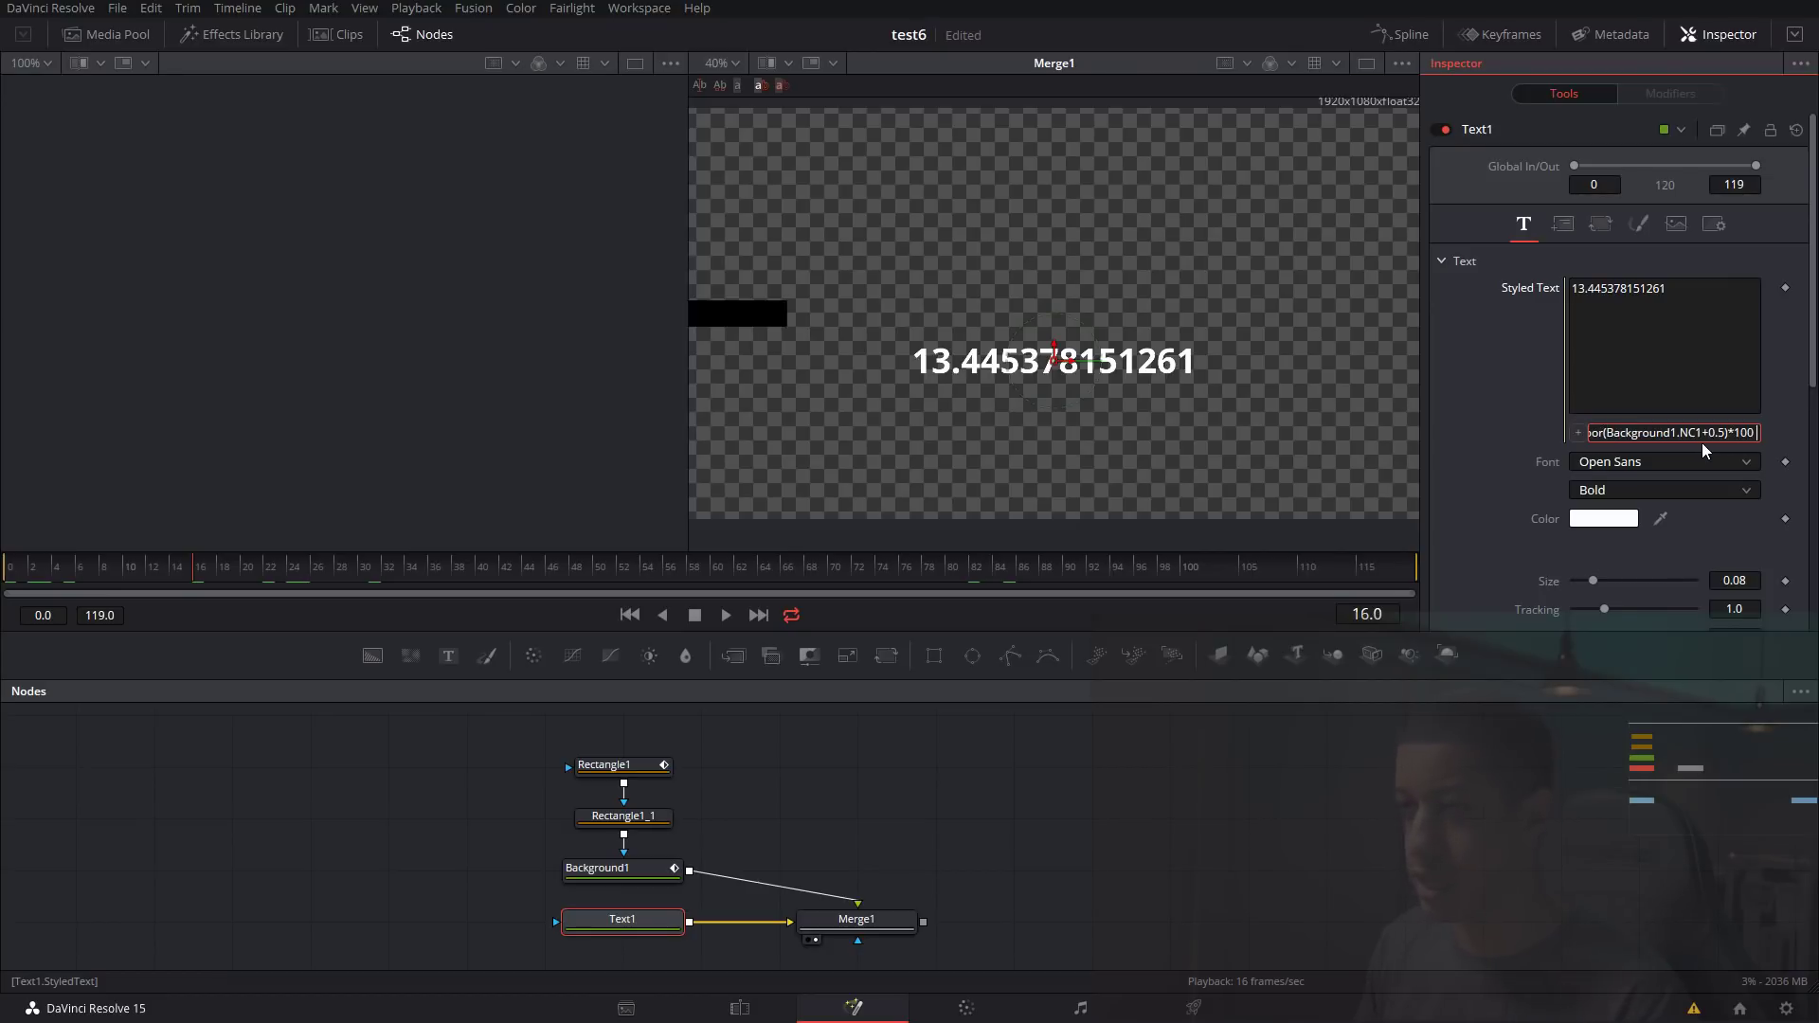
key("Left")
key("Left")
key("Left")
key("Left")
key("Left")
key("Left")
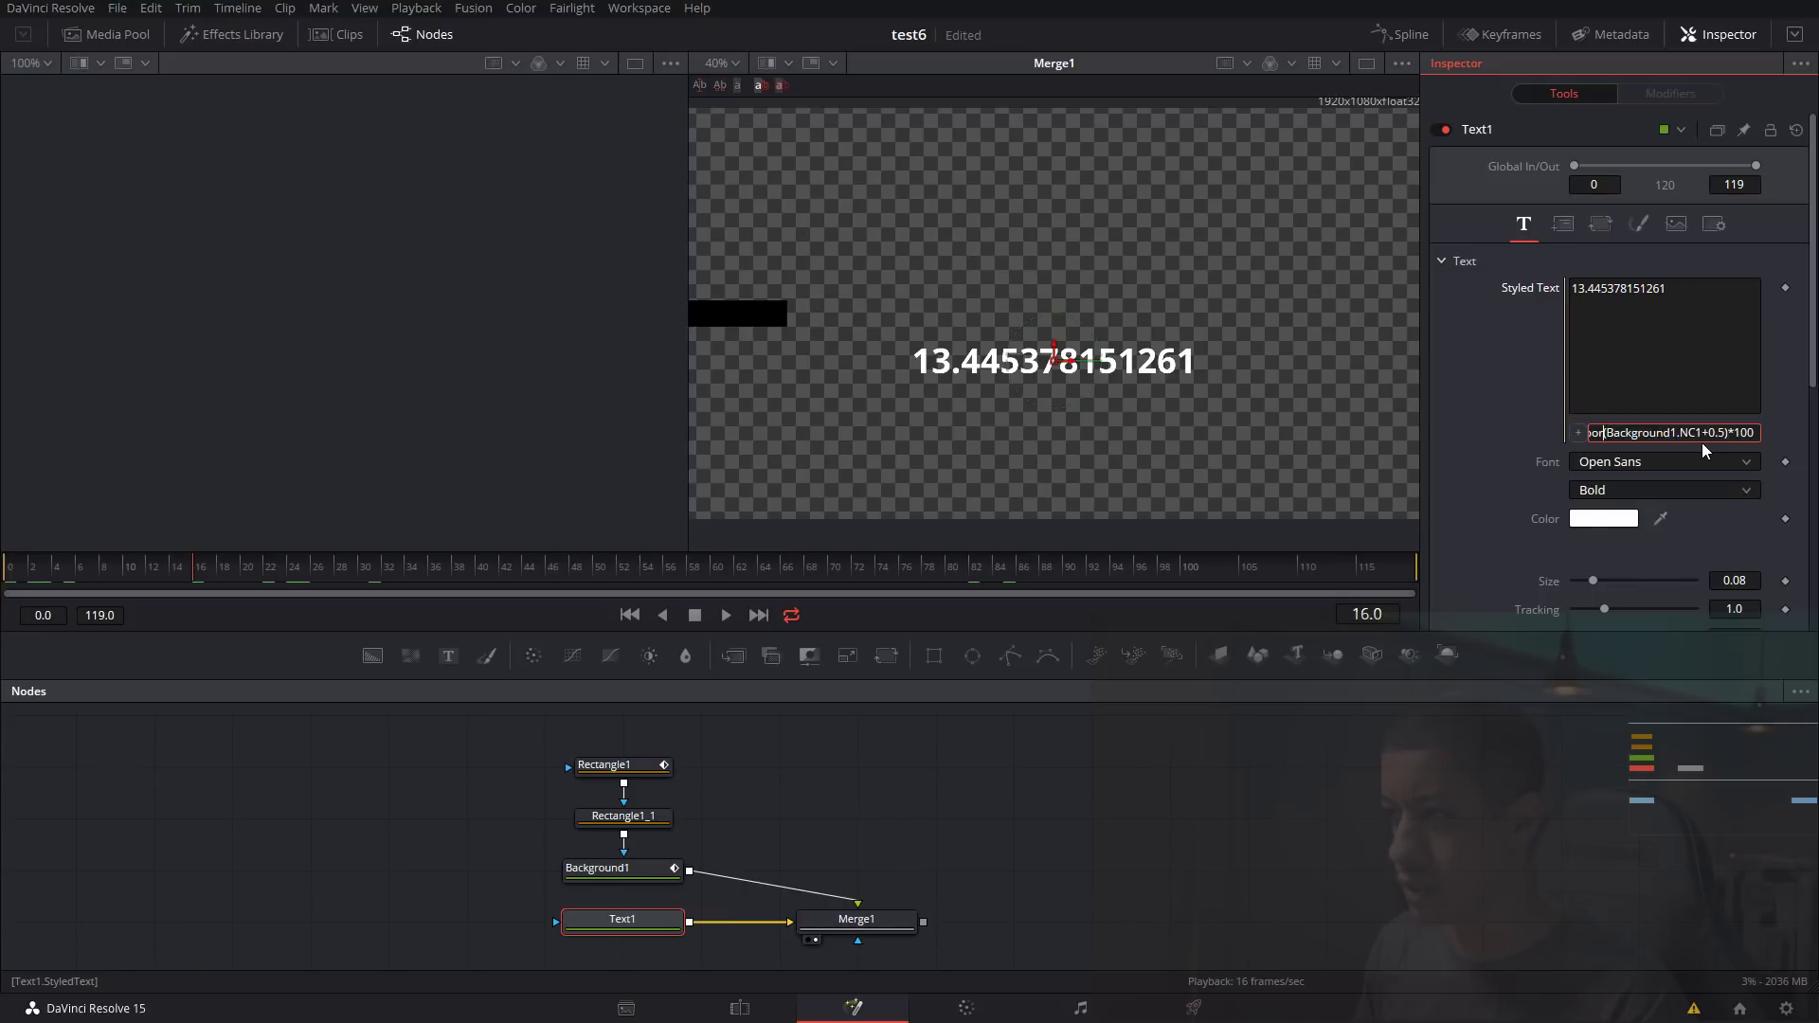
type("(")
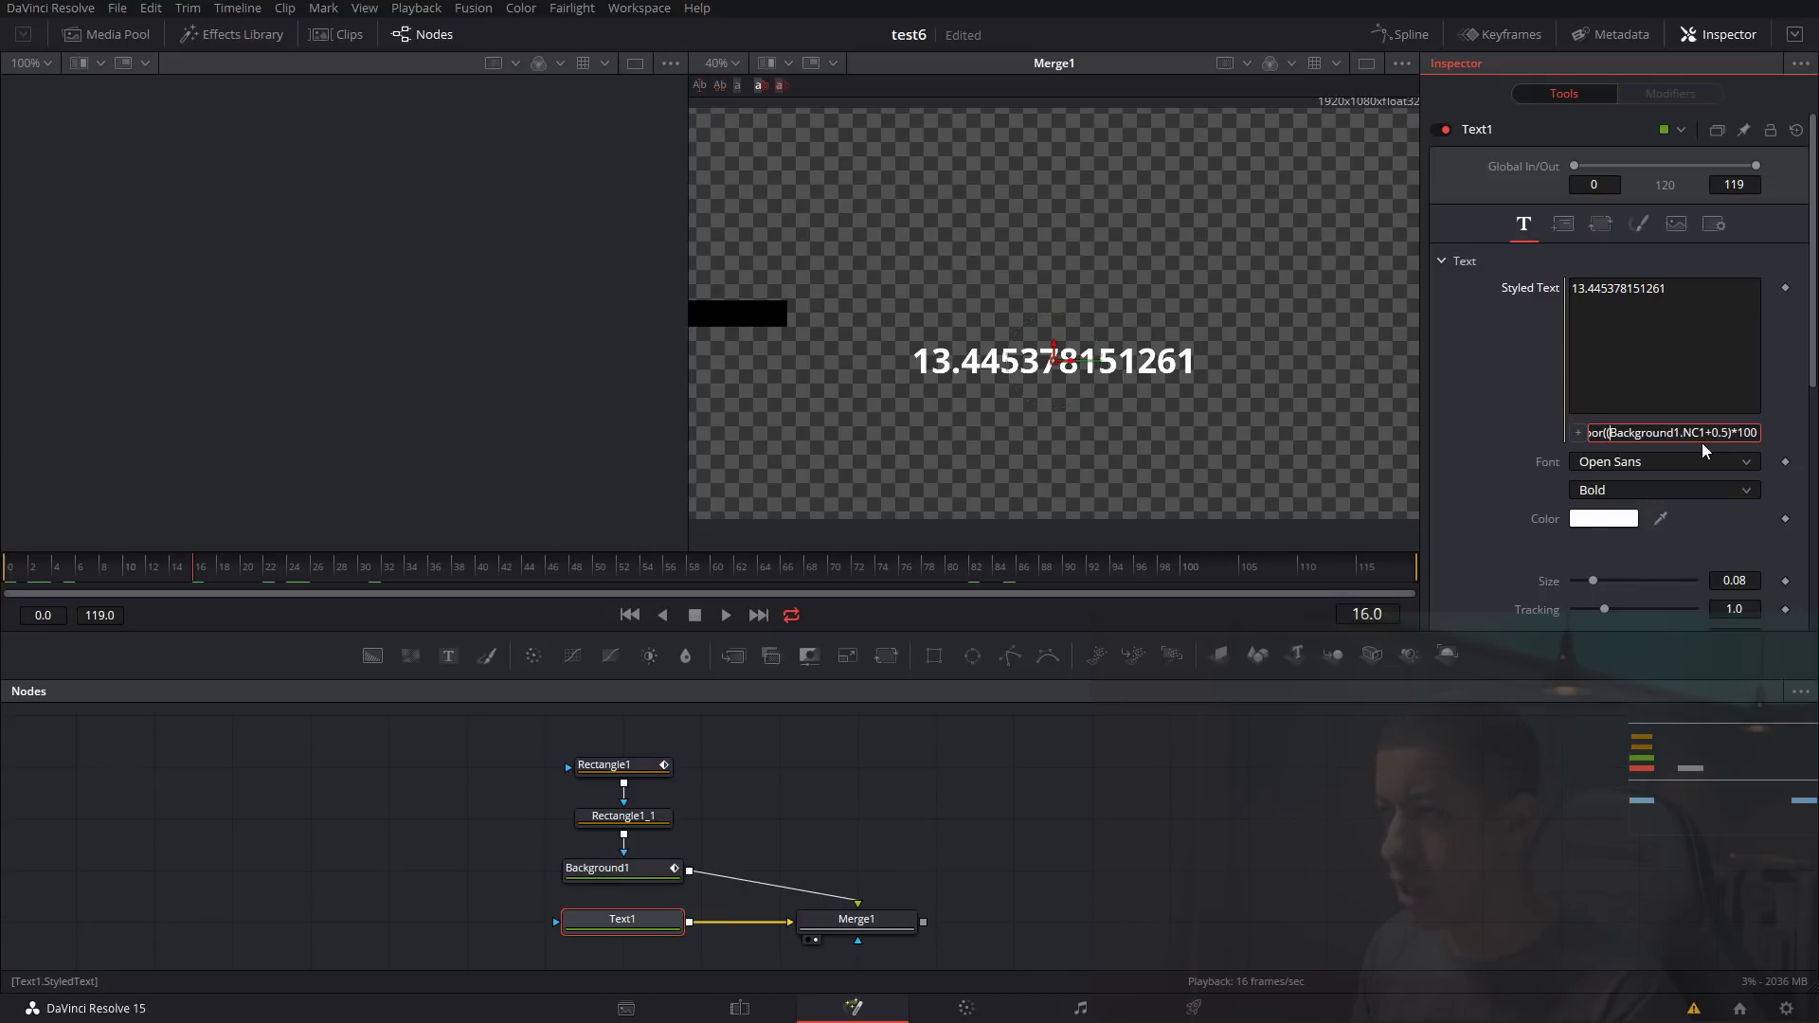
key("End")
type(")")
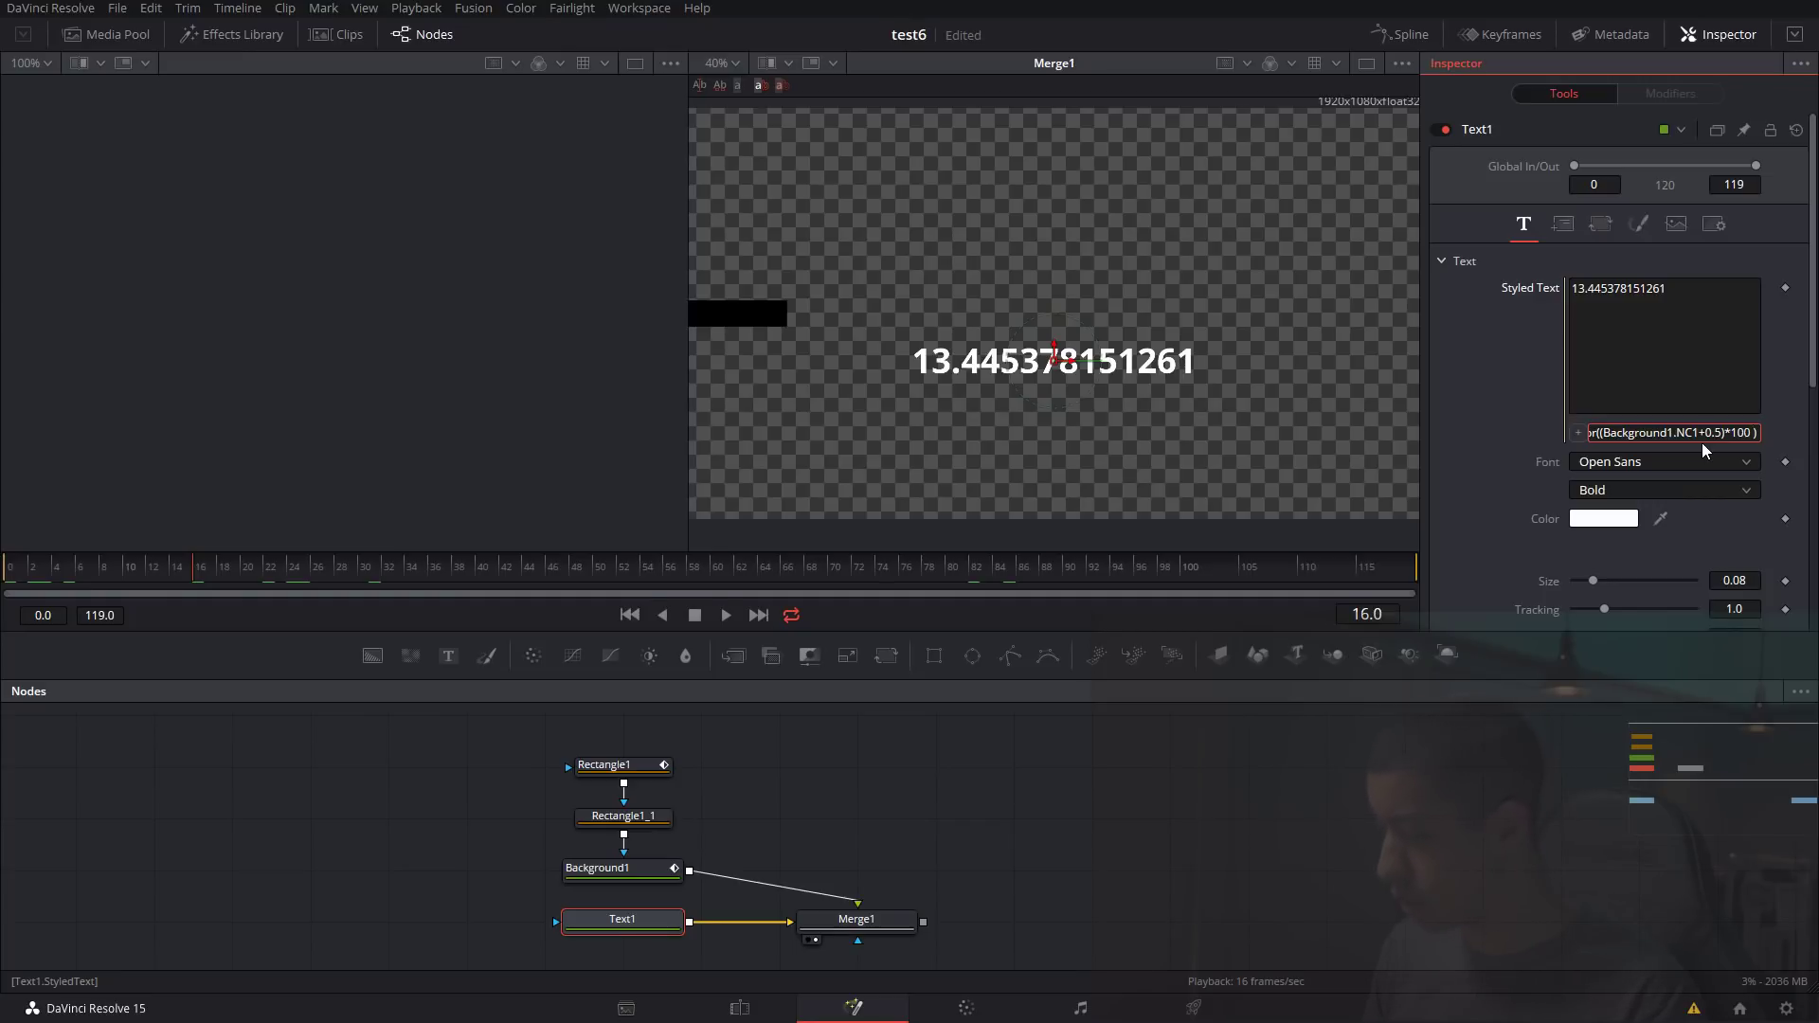
type("+0.5")
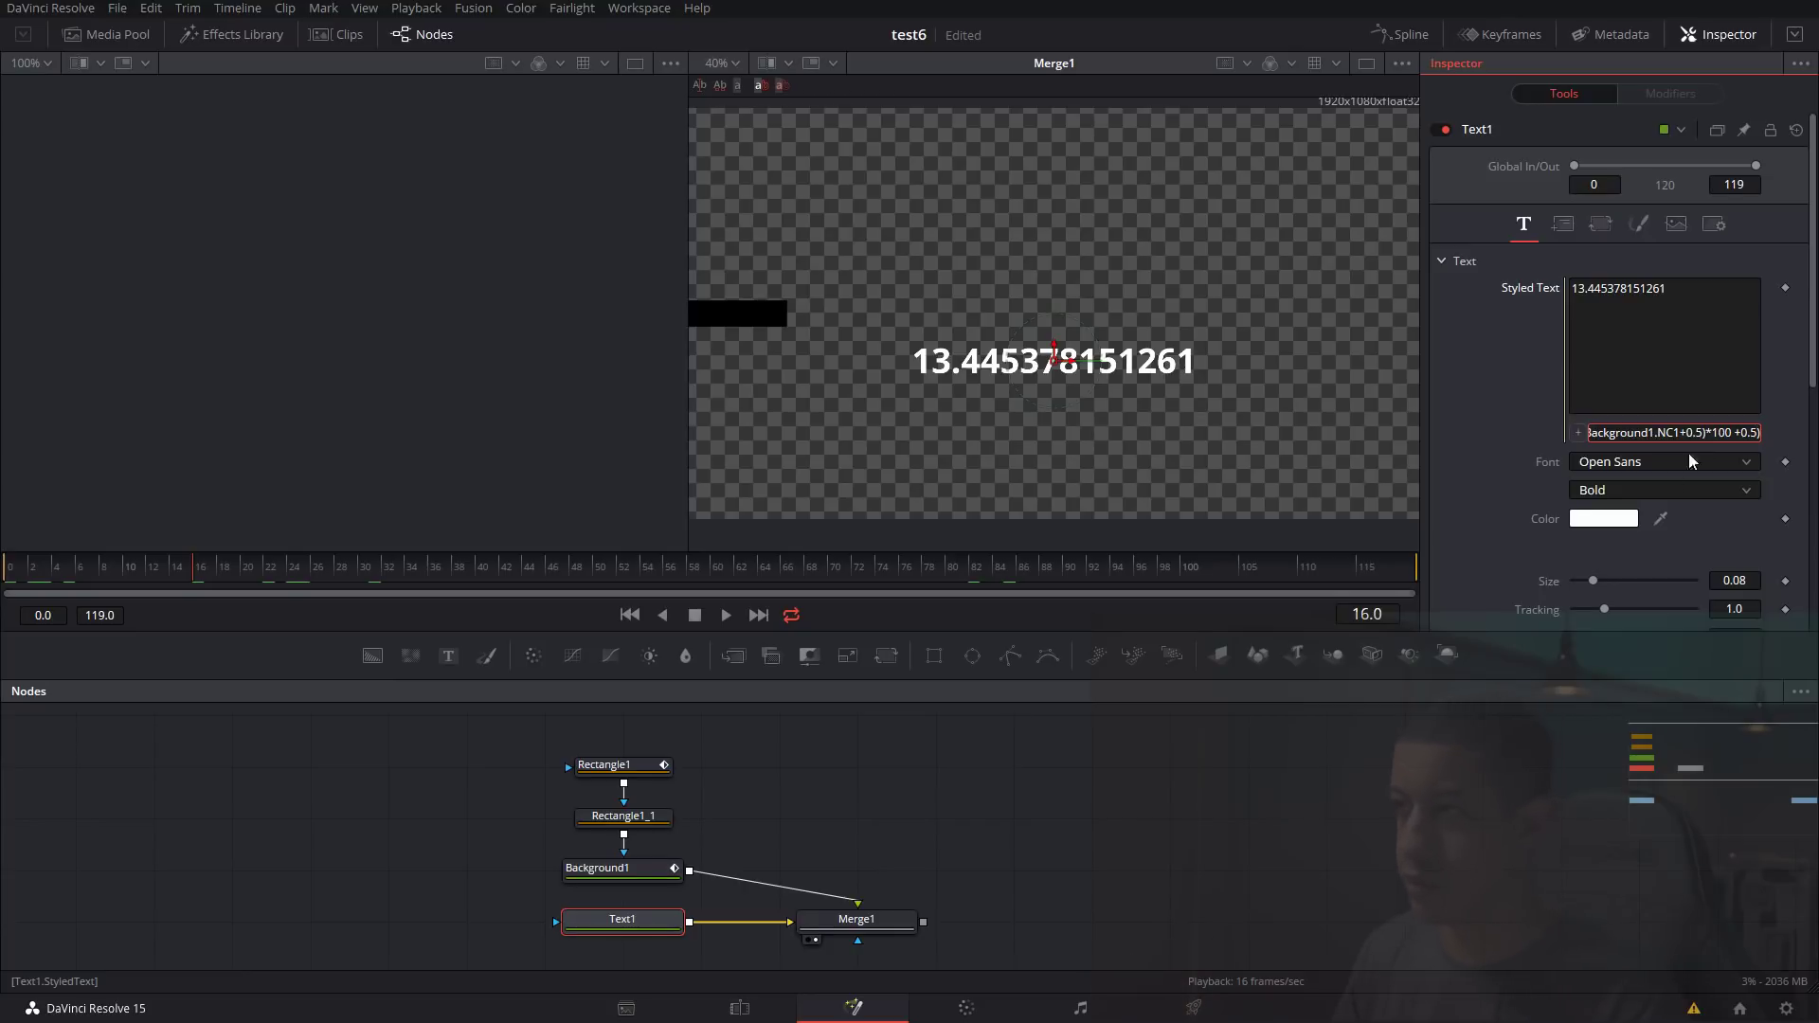
key("Return")
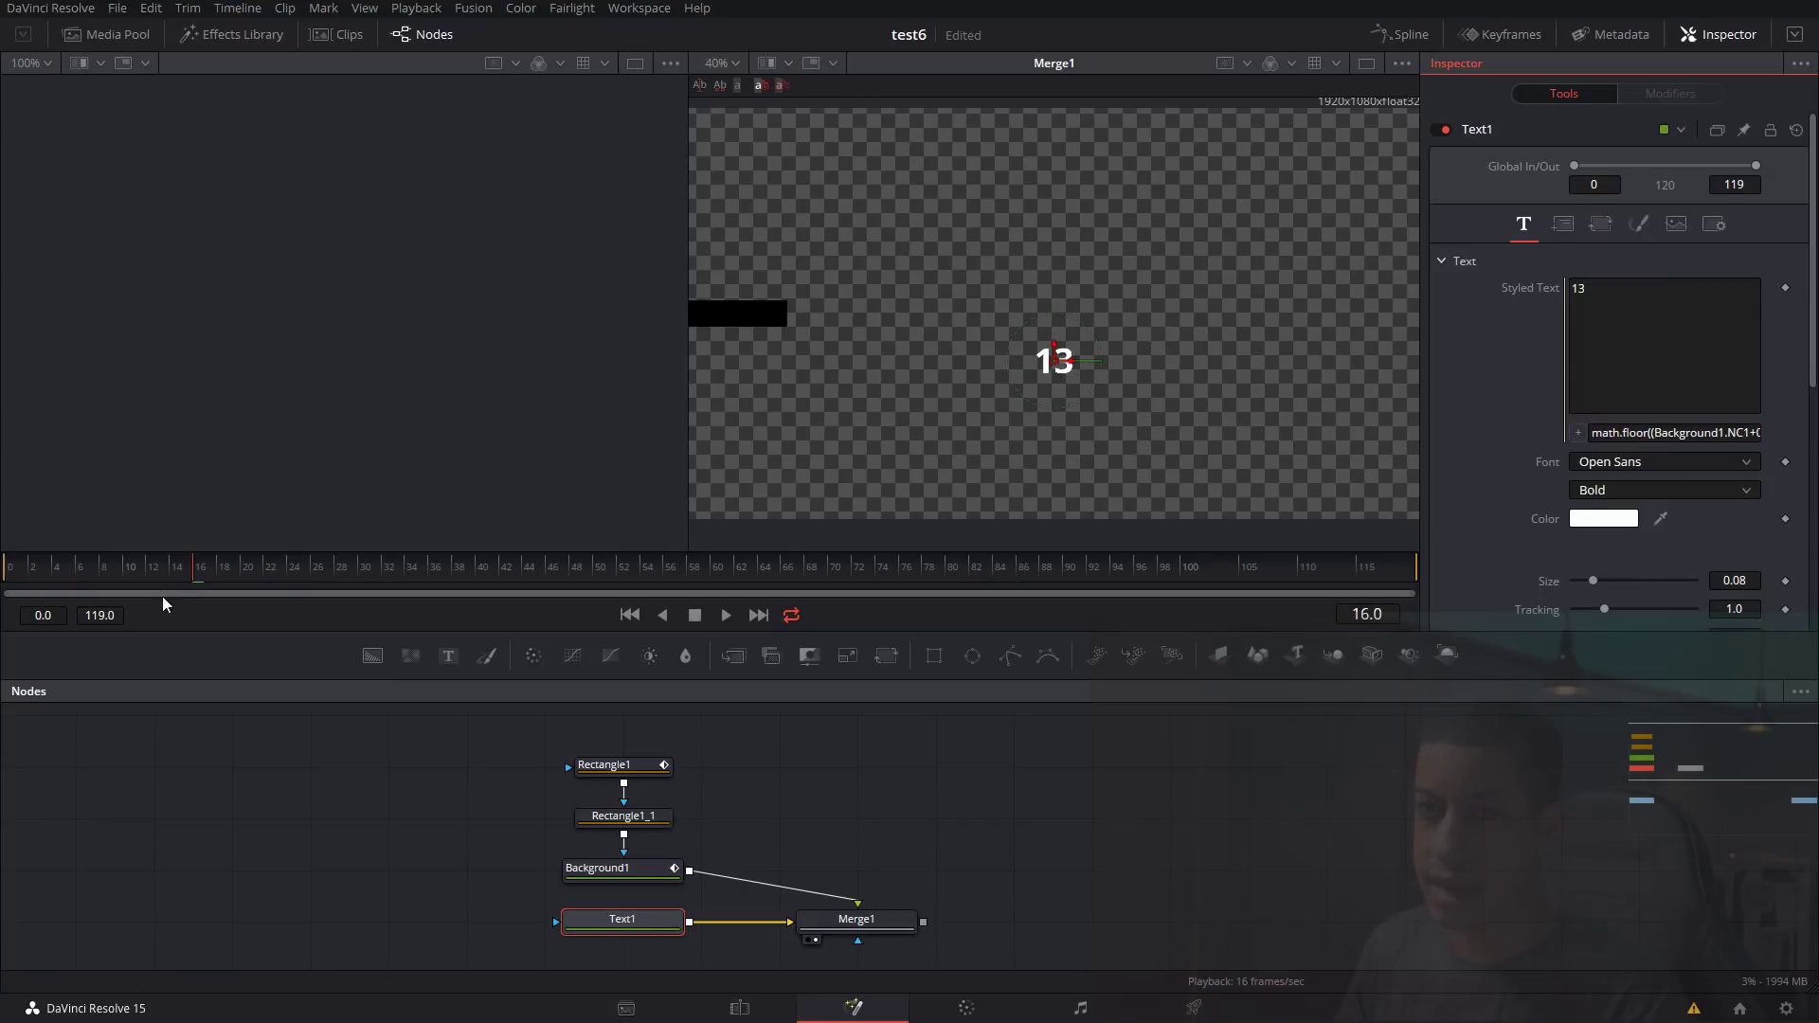
left_click(345, 763)
left_click_drag(184, 564, 1421, 585)
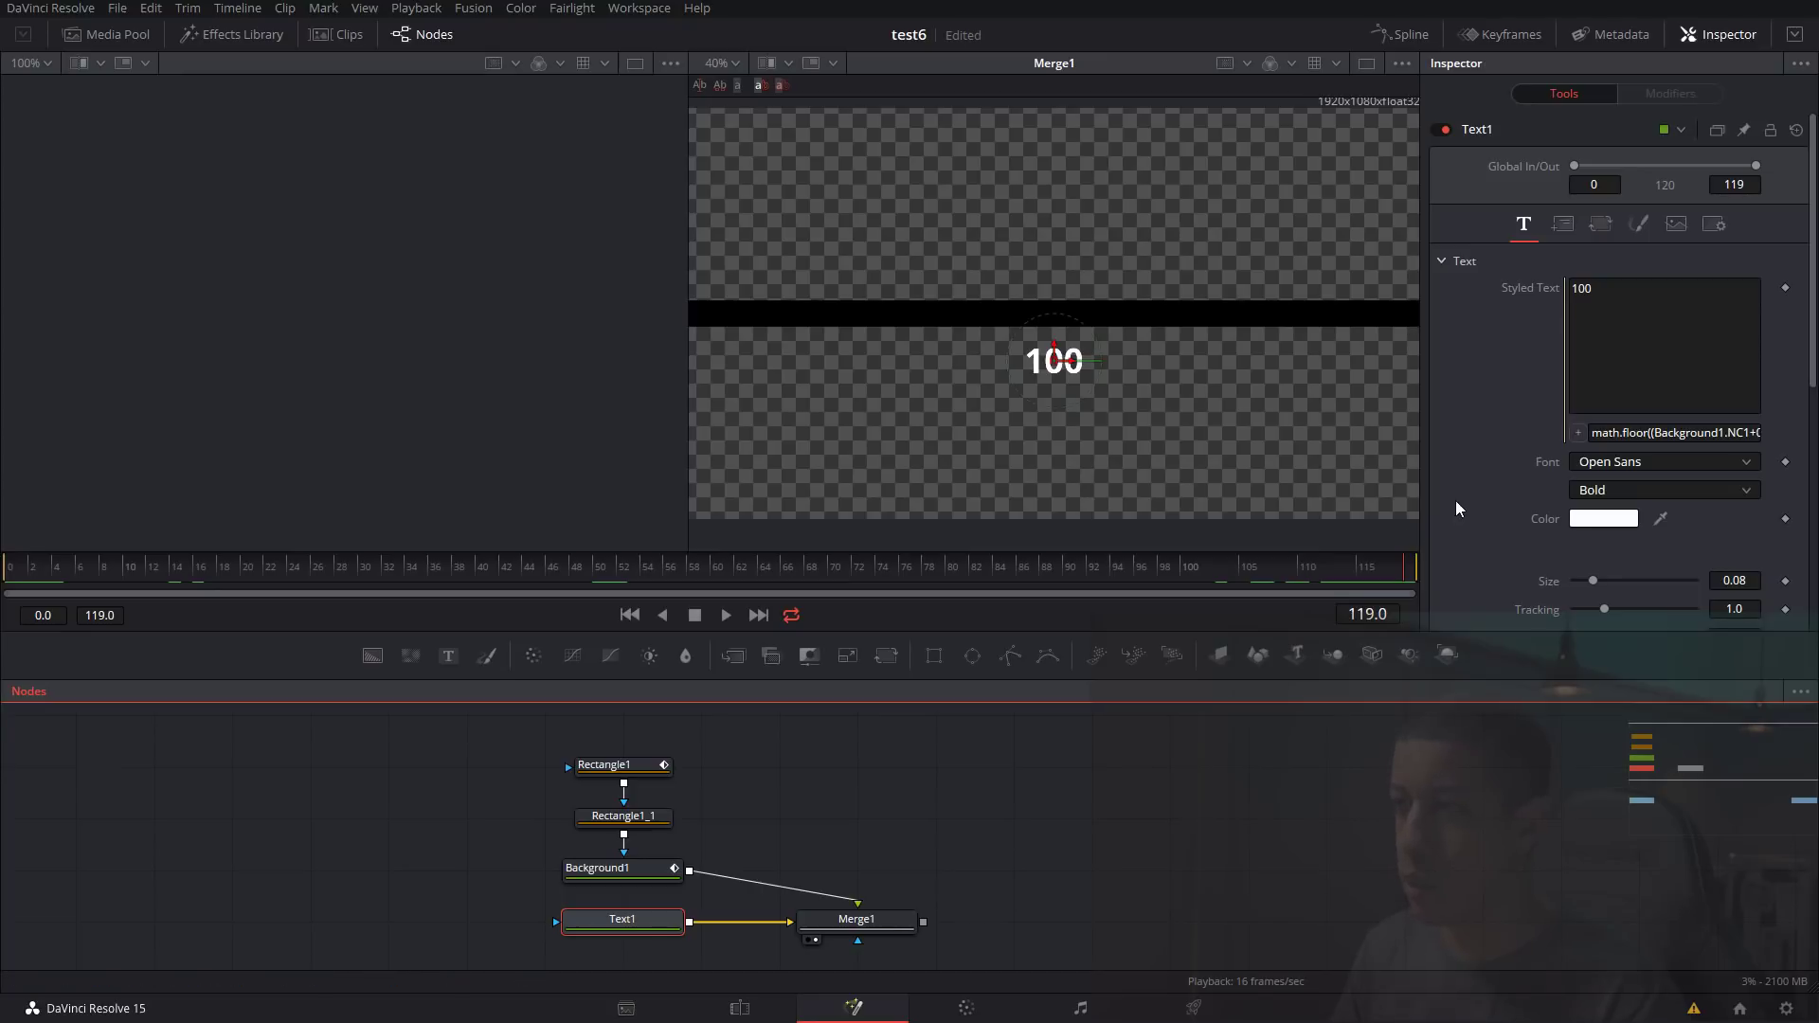
Check how the number's width shifts over the final frames and set Text1's horizontal anchor to right.
scroll(1478, 502, "down", 3)
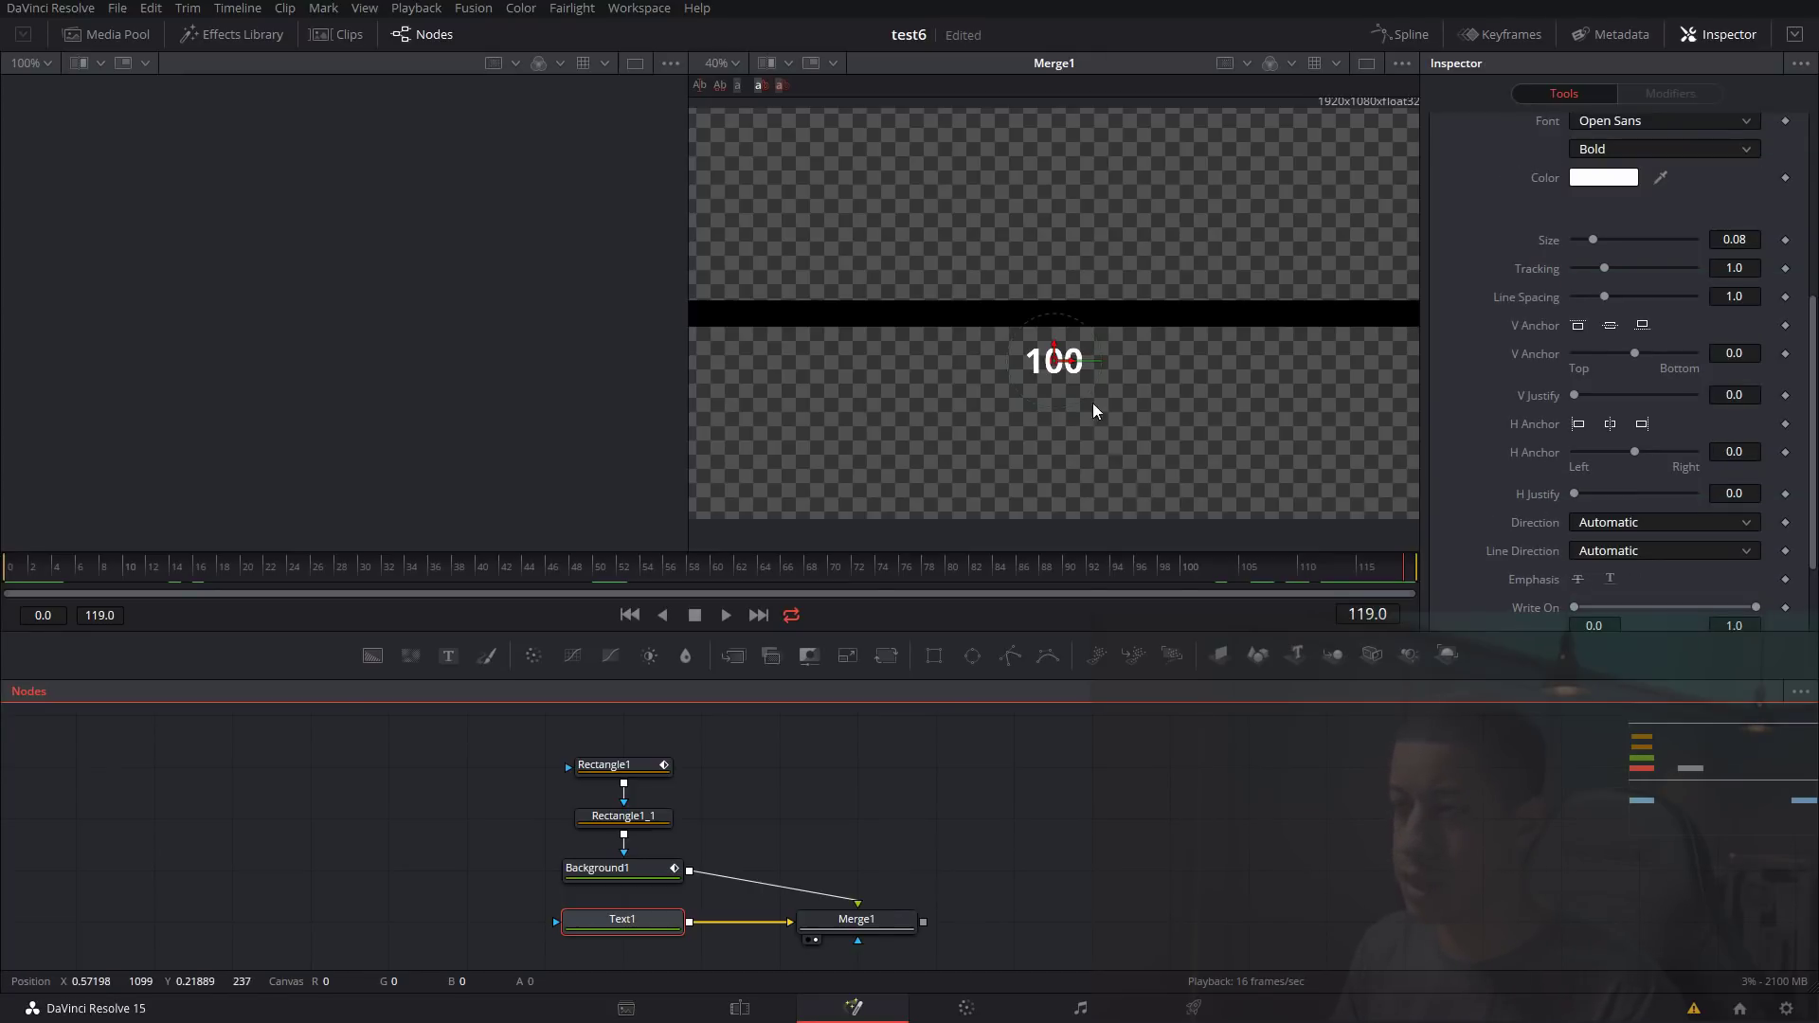
left_click(1048, 570)
left_click_drag(1048, 570, 1412, 570)
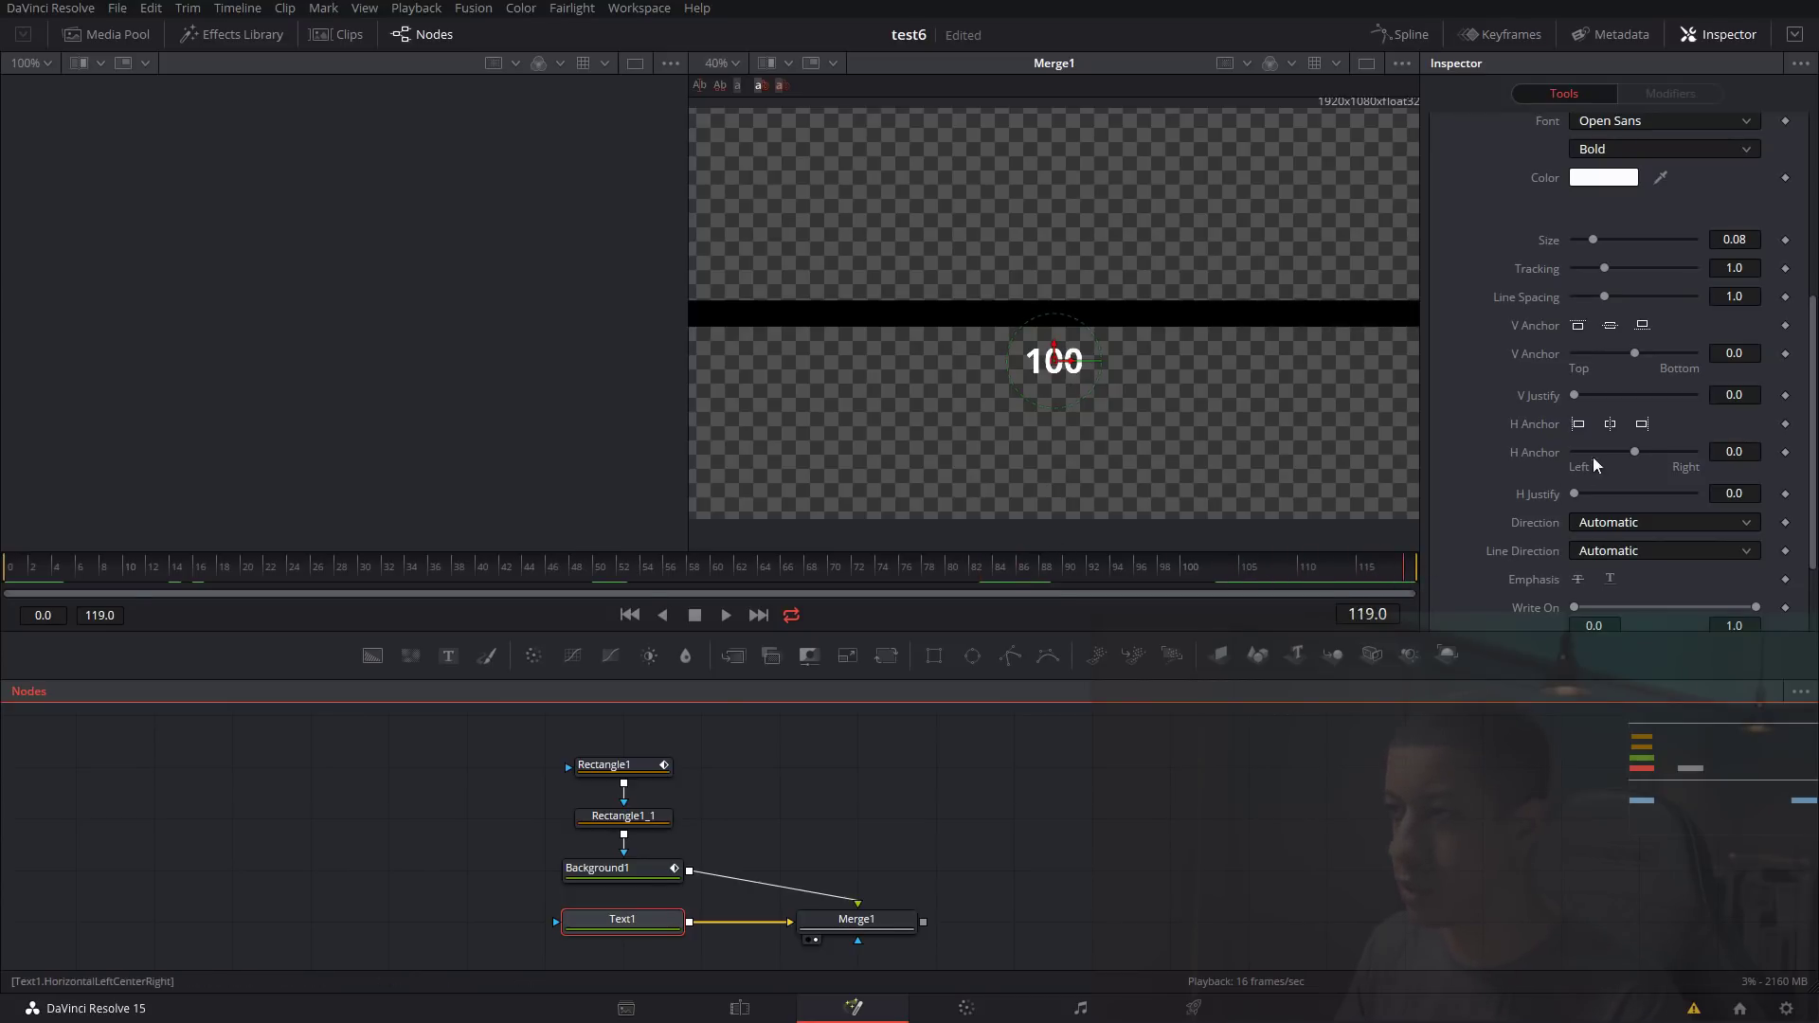
left_click(1649, 427)
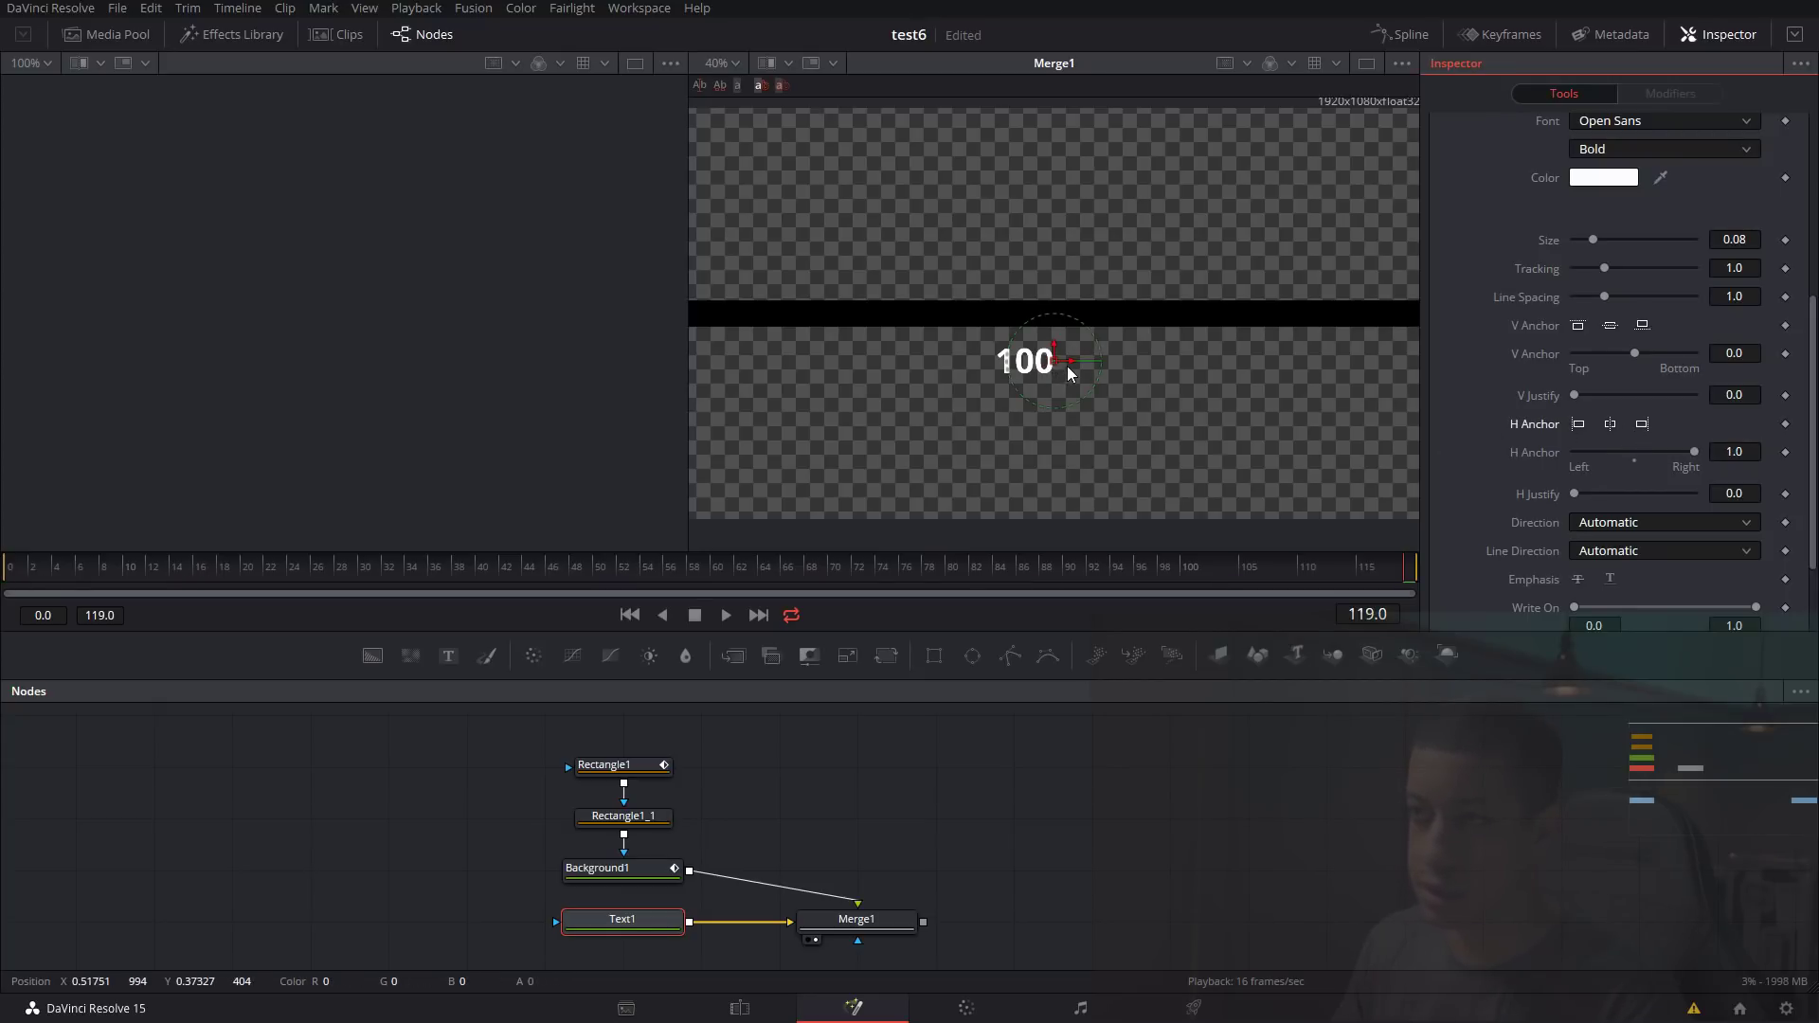
Add a second text node below Text1, detach Text1 from Merge1, and merge both texts in a new merge shown in the viewer.
left_click(1034, 878)
scroll(1047, 872, "down", 3)
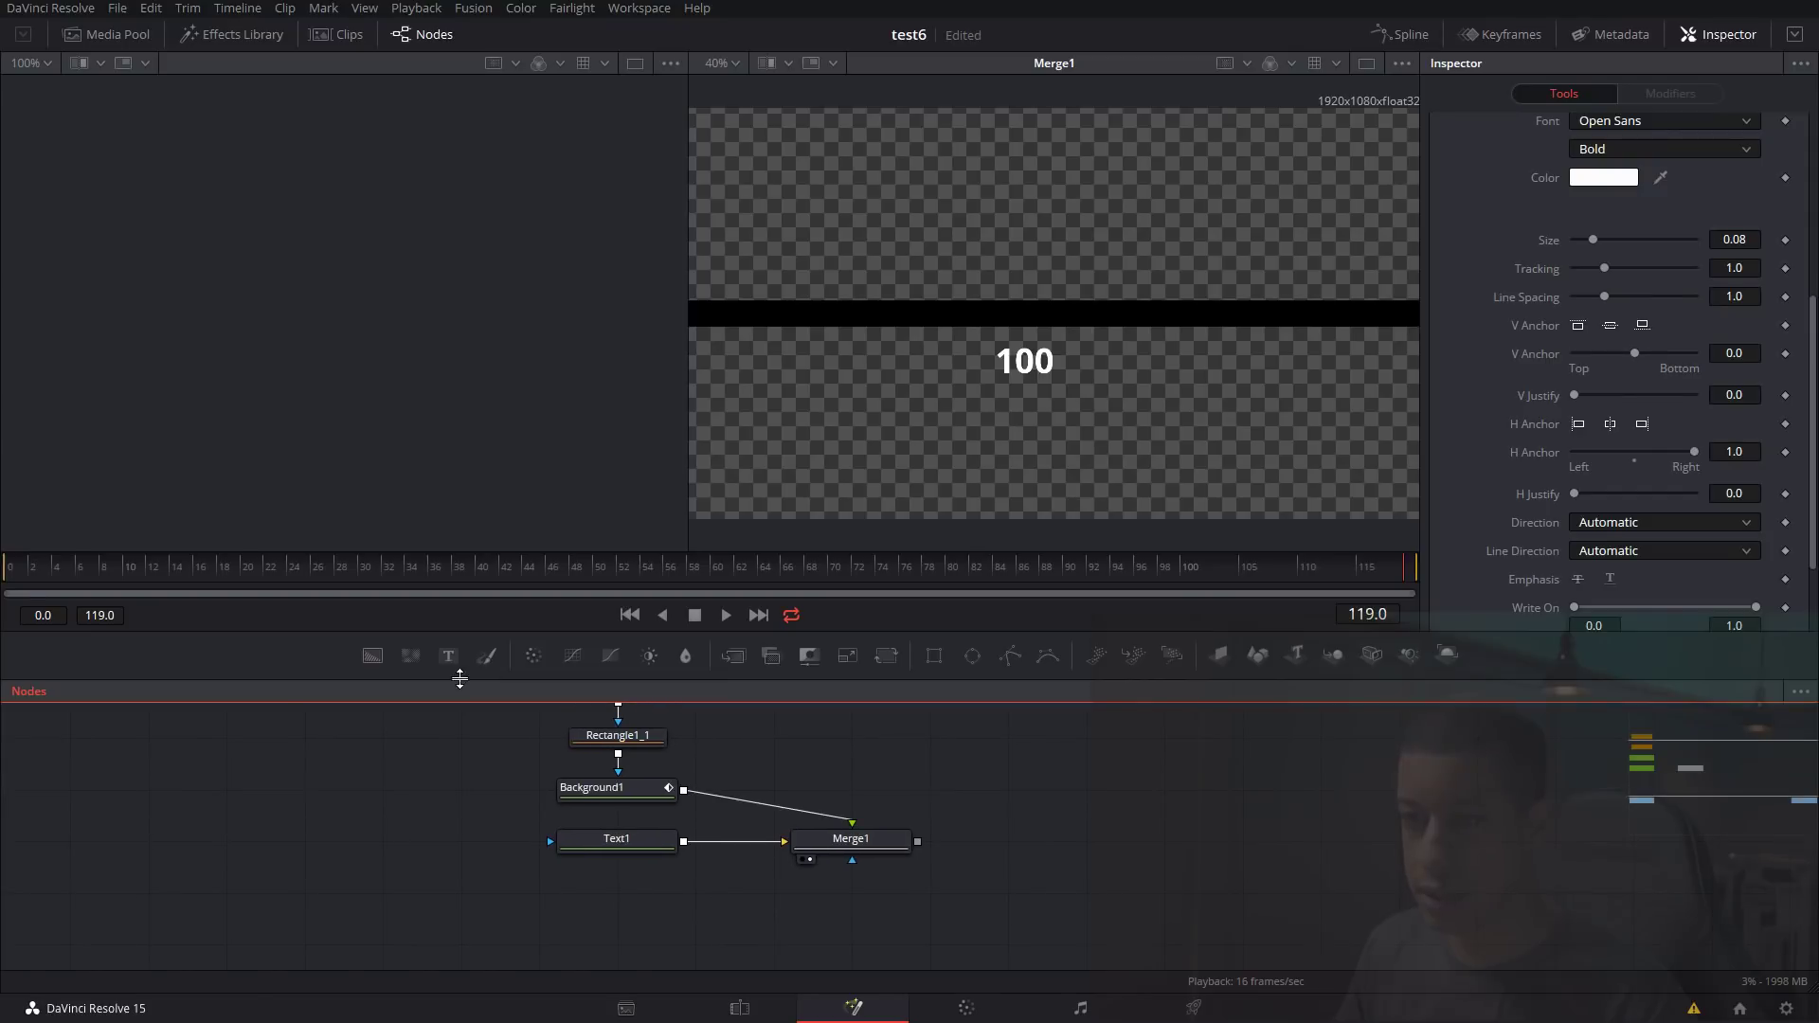
left_click_drag(449, 656, 617, 895)
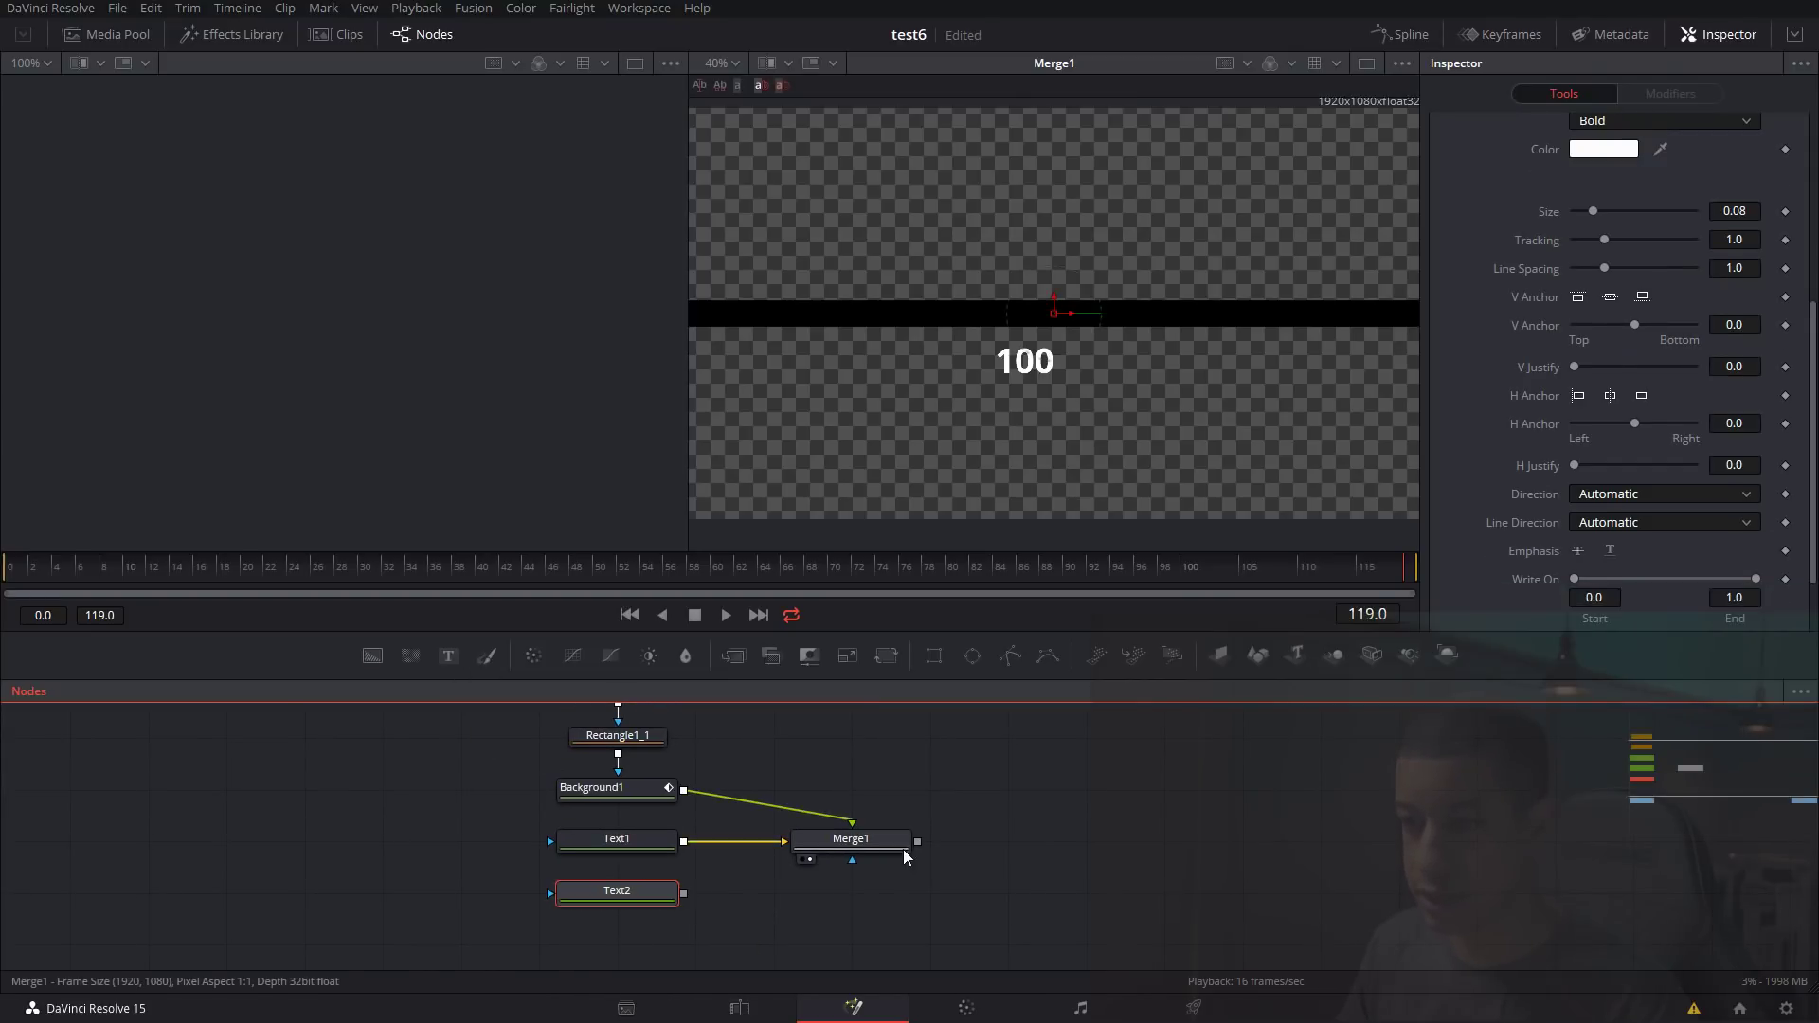
left_click_drag(782, 843, 930, 788)
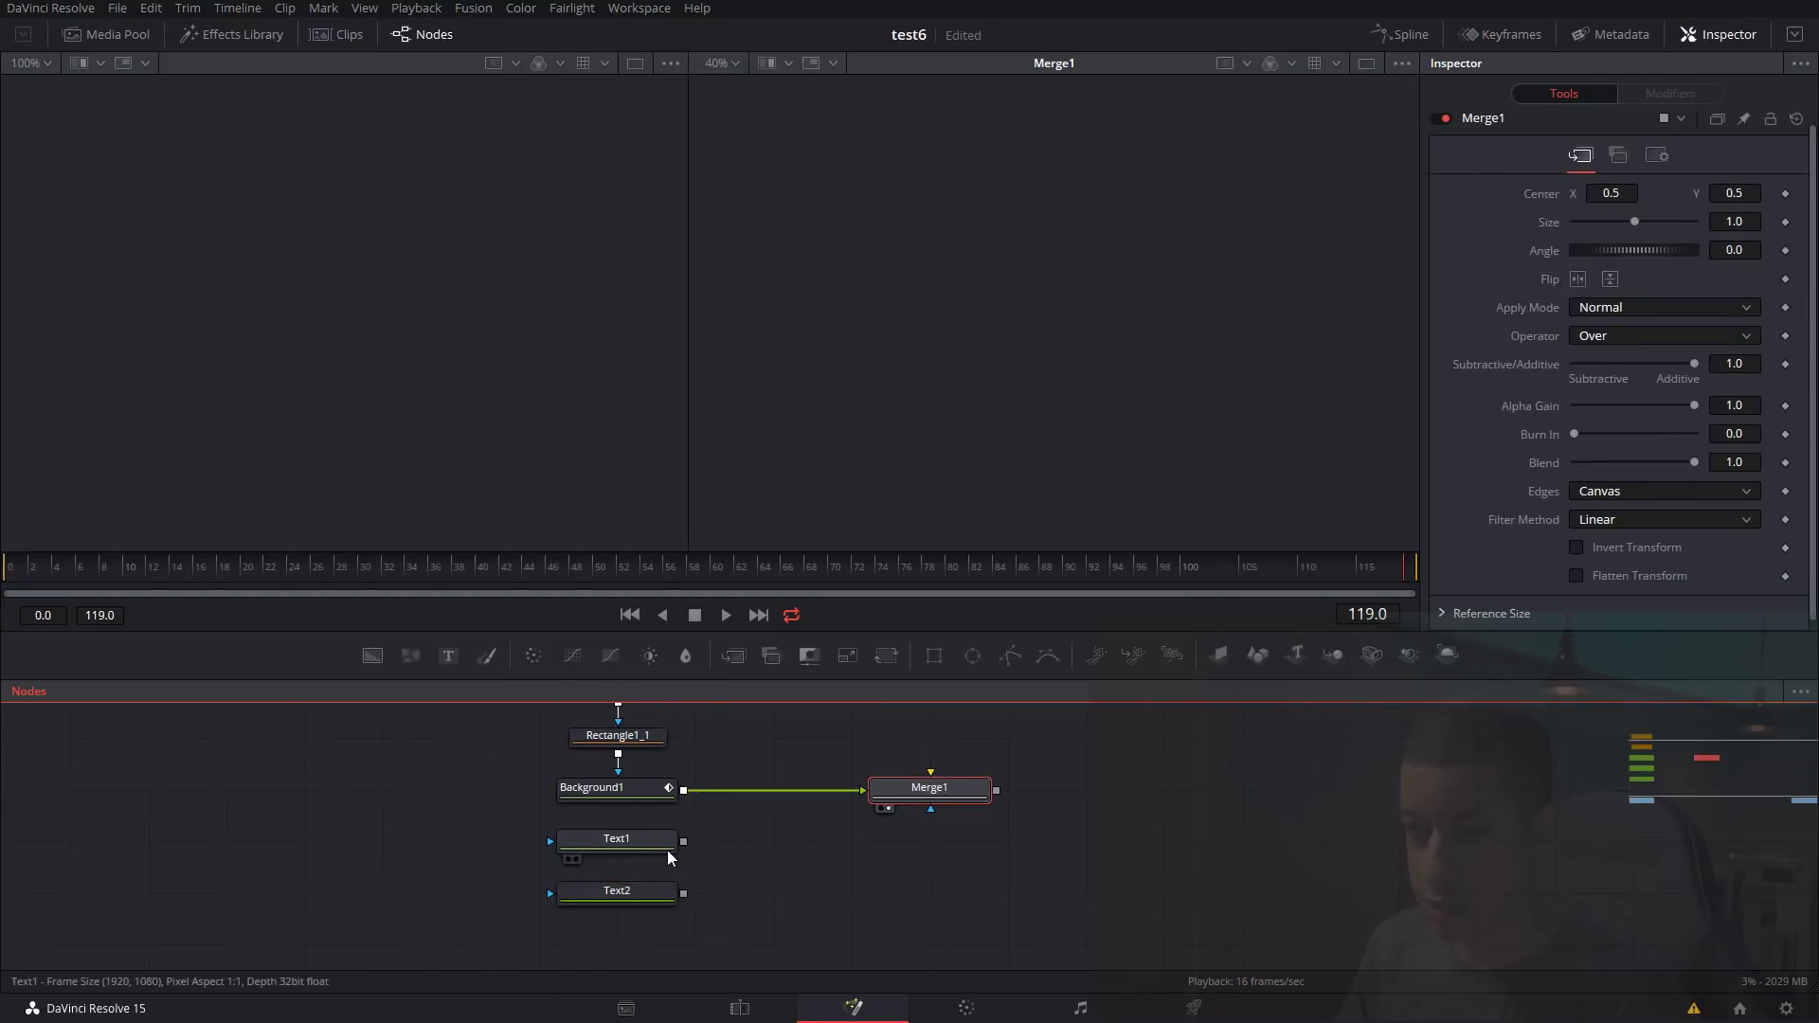
left_click_drag(684, 840, 684, 894)
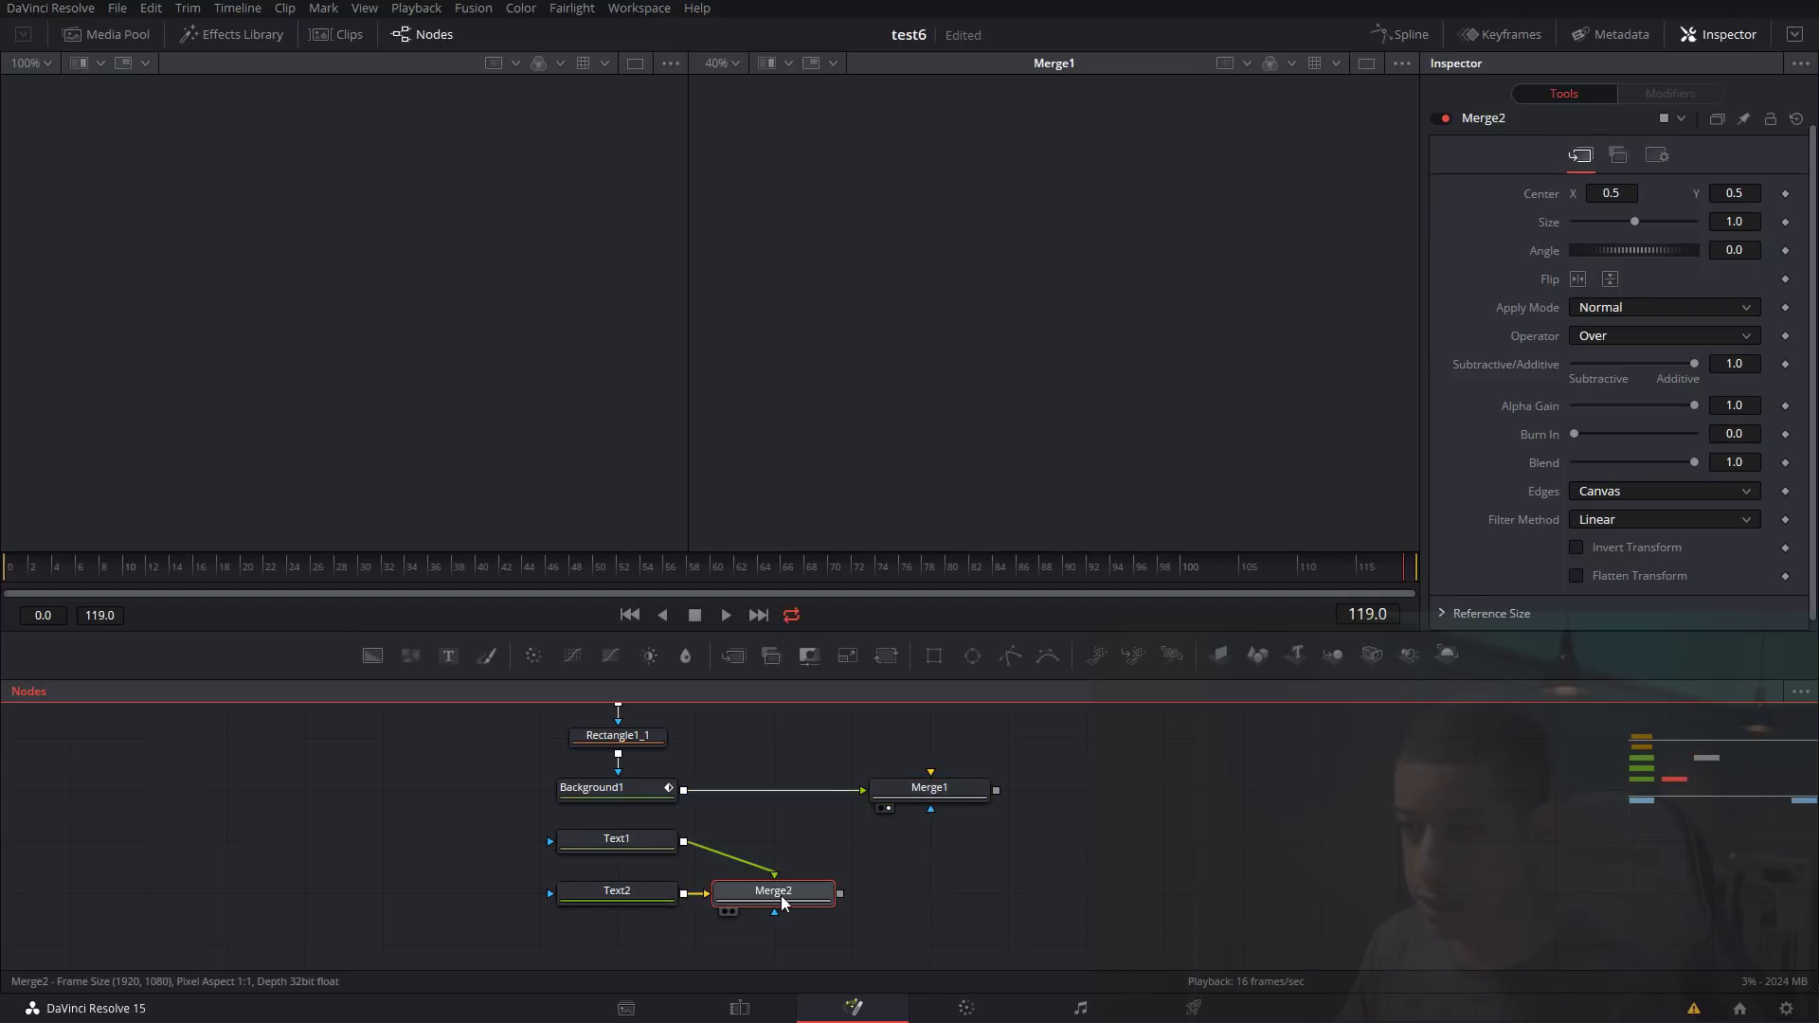
key("2")
Set Text2's Styled Text to %.
left_click(616, 898)
left_click(1642, 317)
type("%")
Copy Text1's Center Y value, about 0.384792, to Text2's Center Y so the percent sign lines up with the number.
left_click(657, 842)
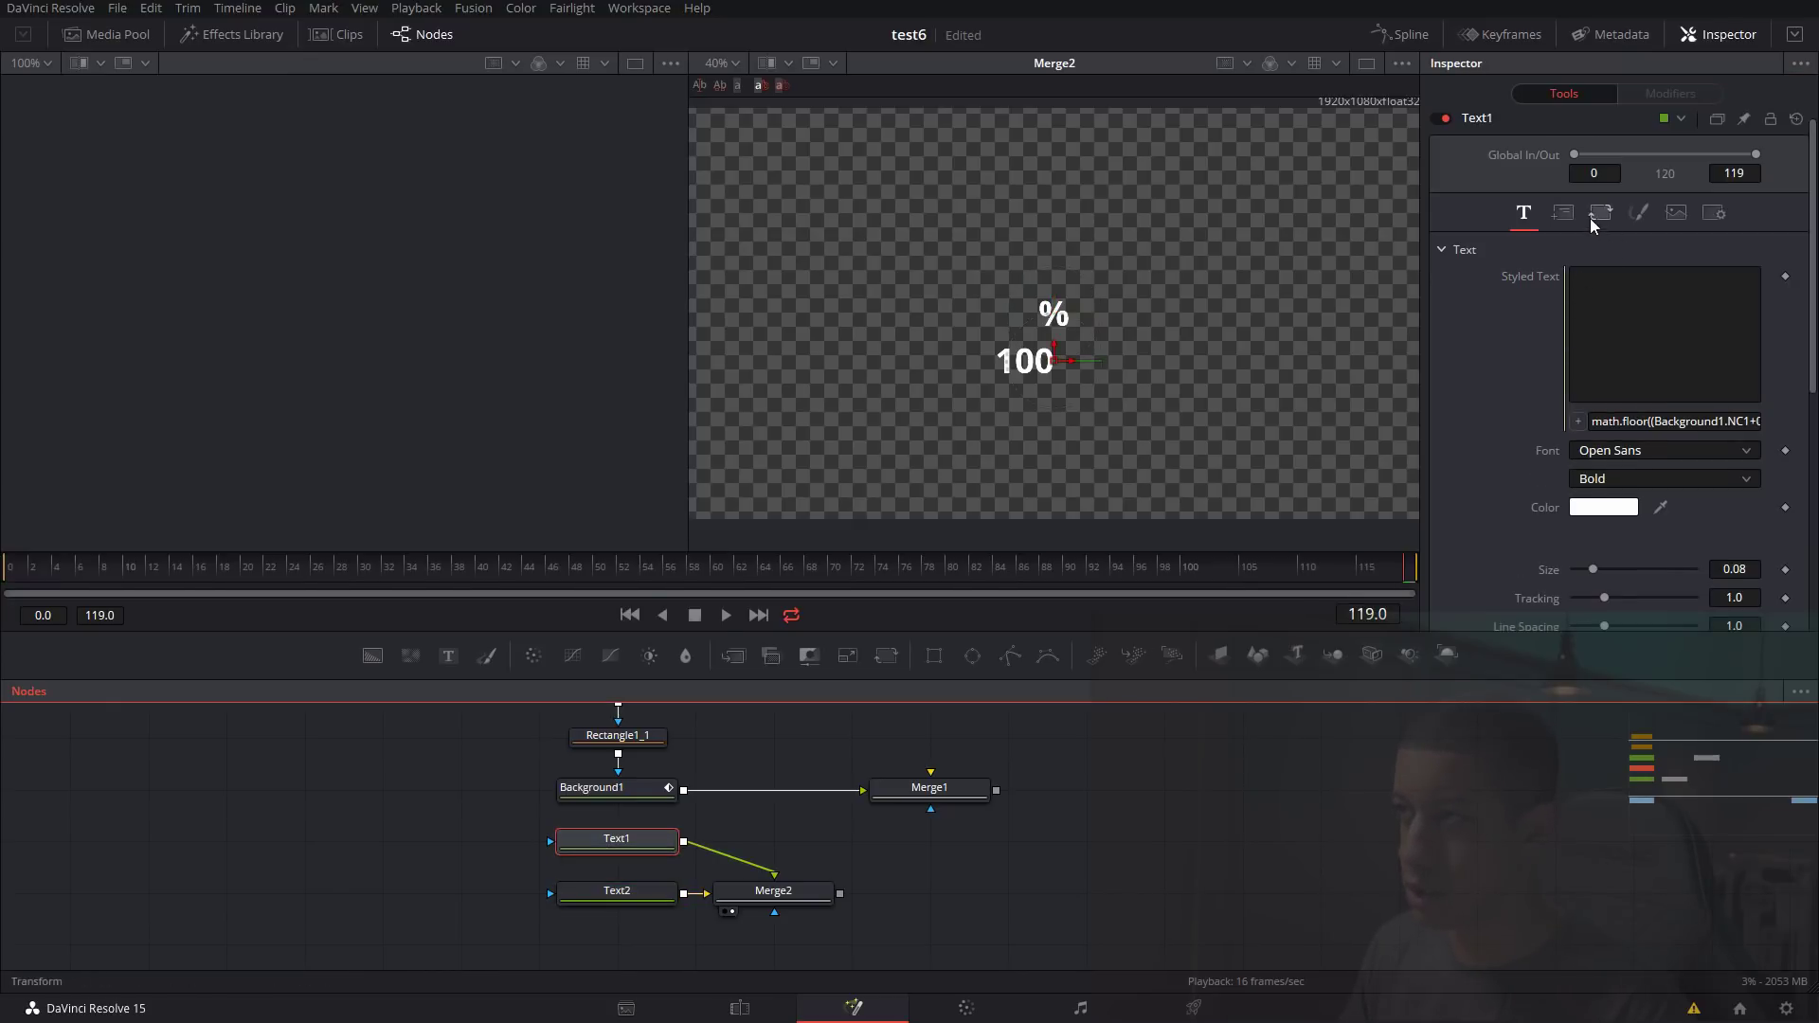
left_click(1563, 213)
left_click(1746, 303)
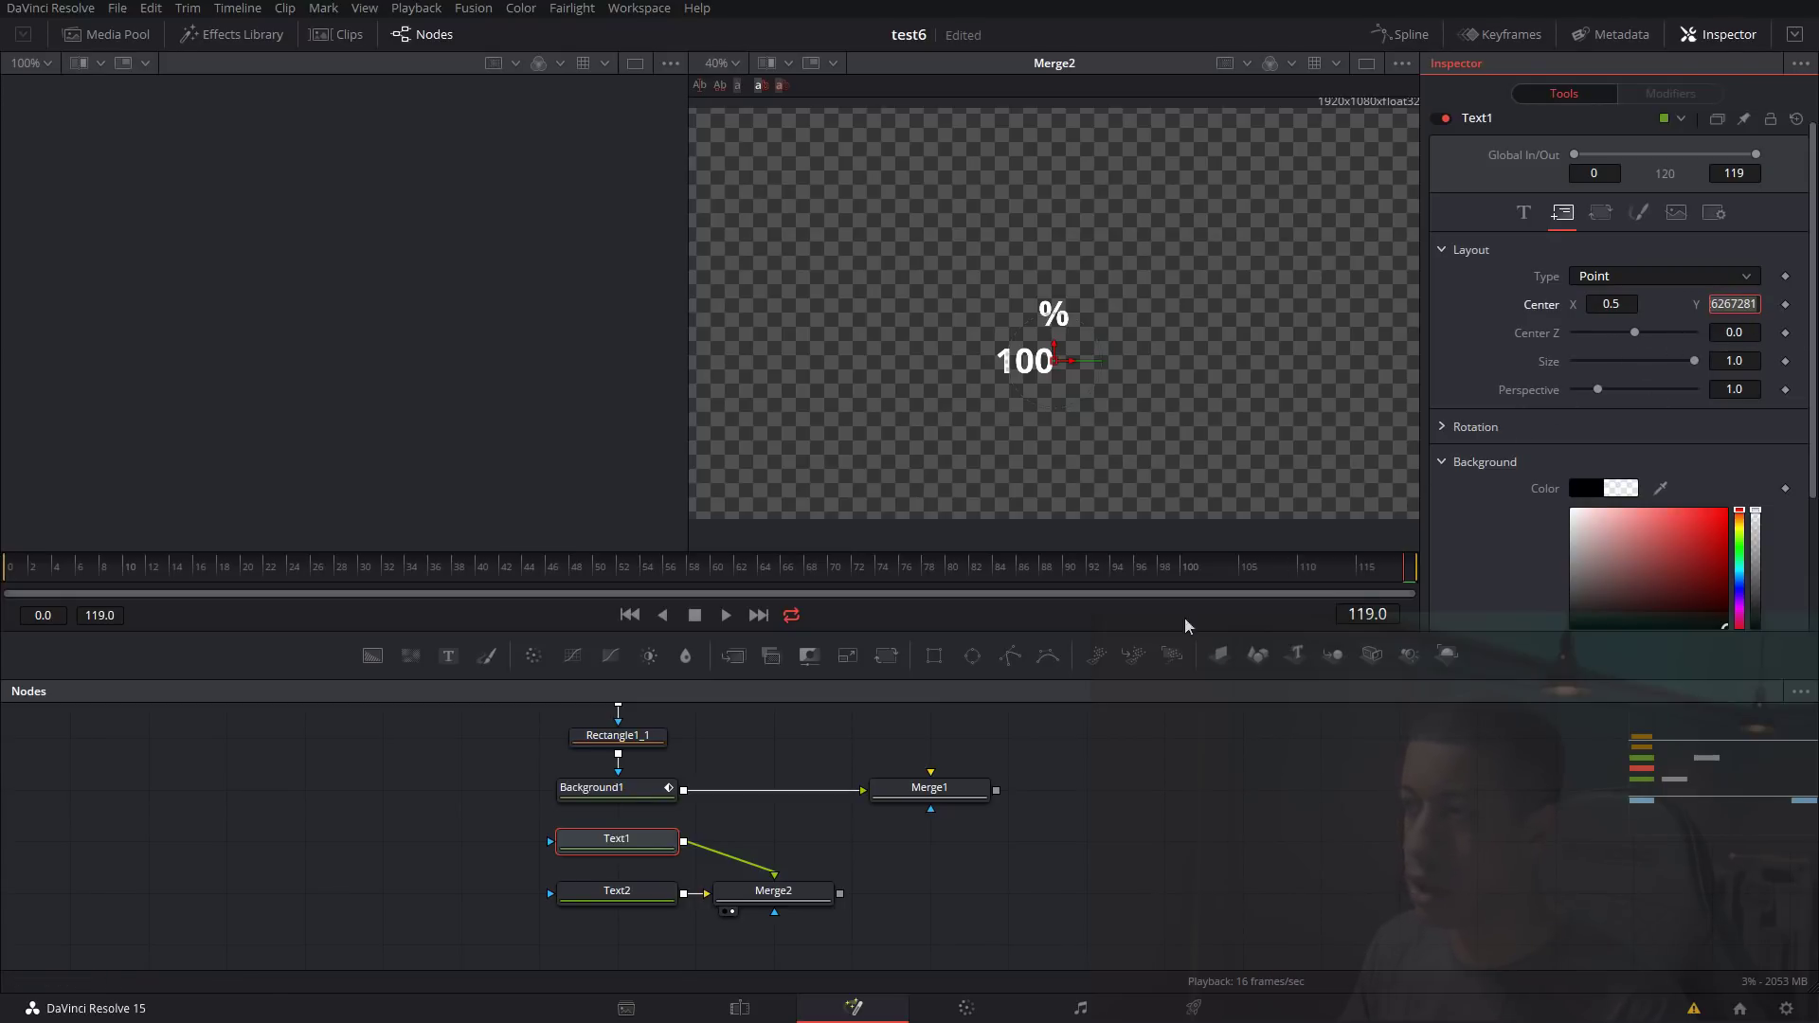
left_click(617, 891)
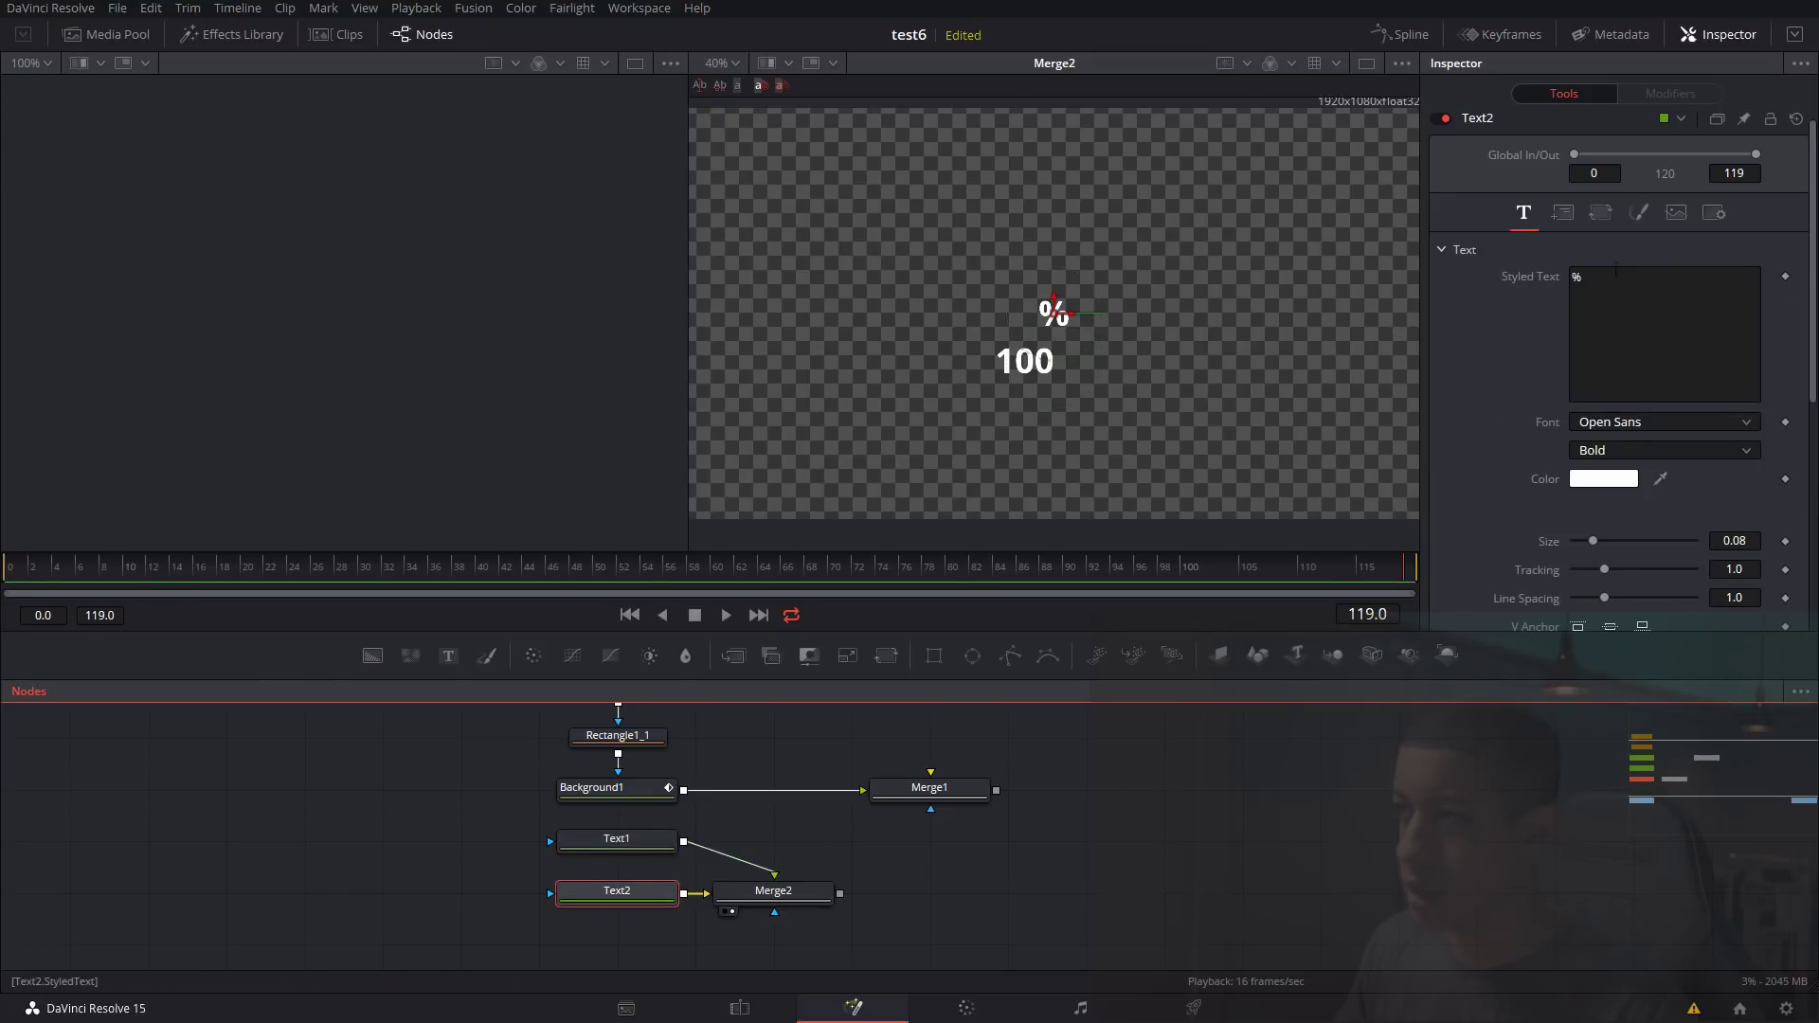
left_click(1563, 213)
left_click(1752, 304)
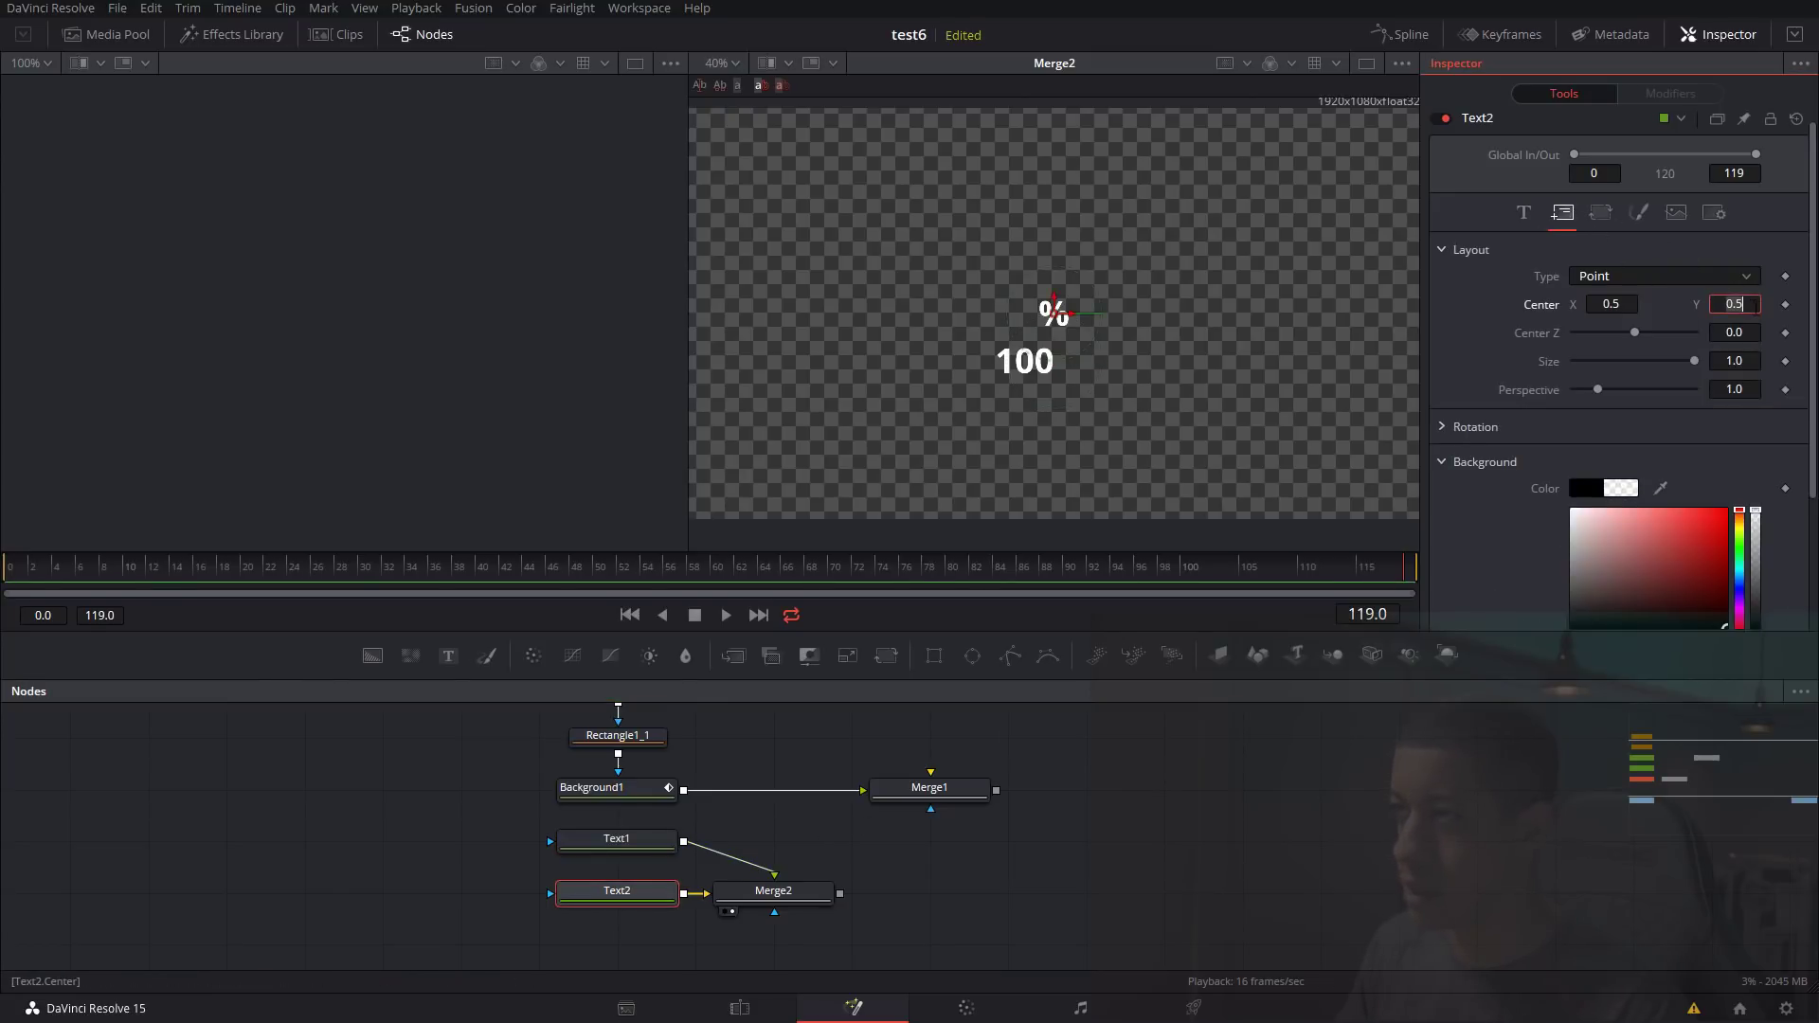
key("Return")
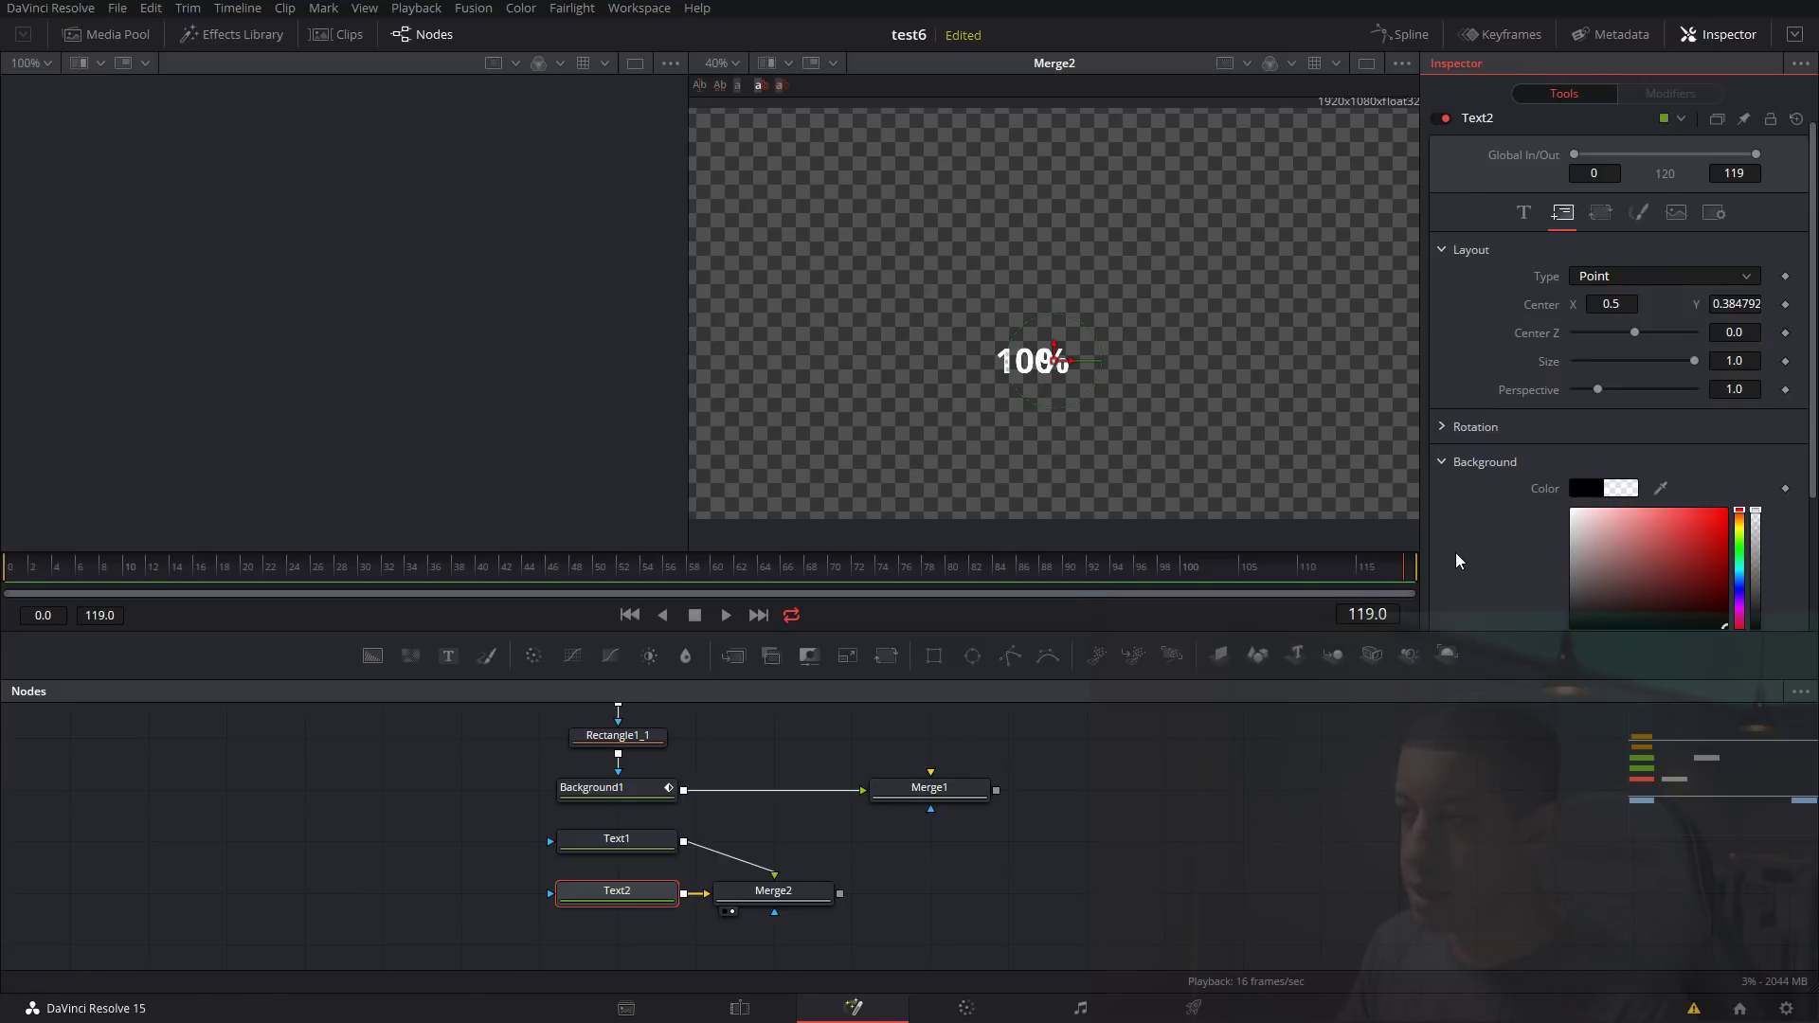
Set Text2's horizontal anchor to left and check the percentage text at frame 17.
left_click(1525, 212)
scroll(1529, 228, "down", 4)
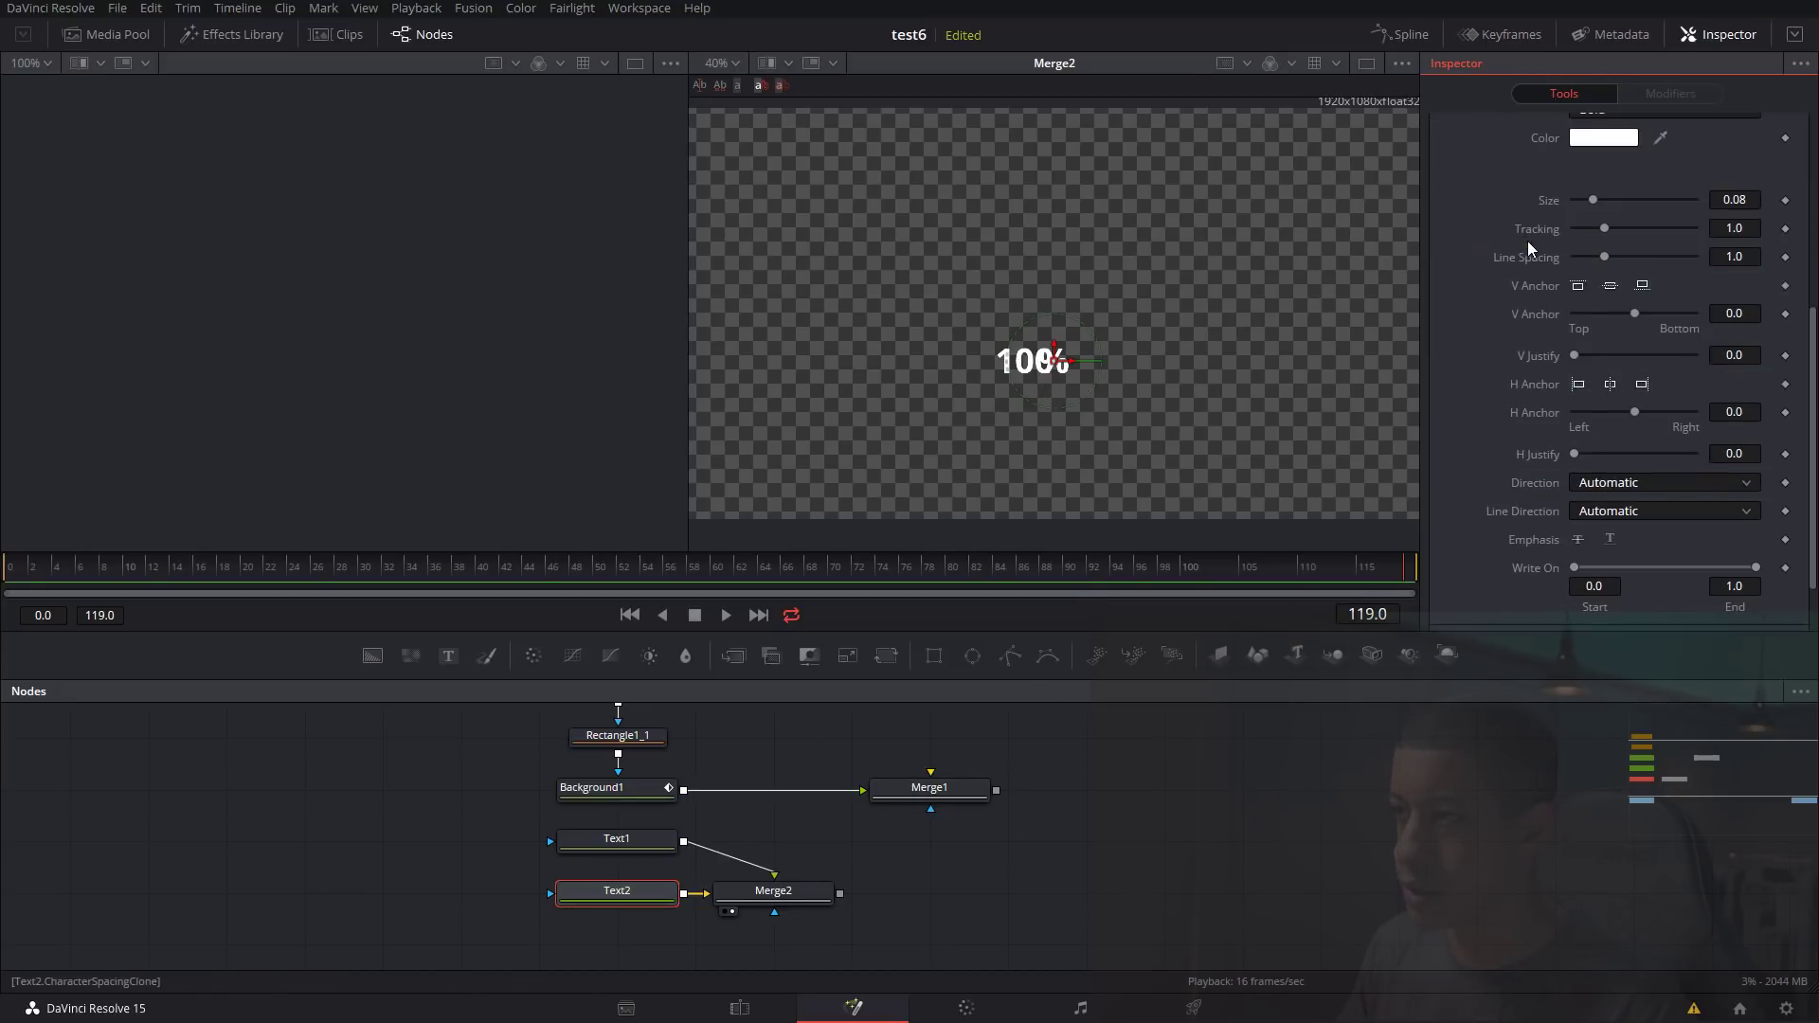
left_click(1578, 385)
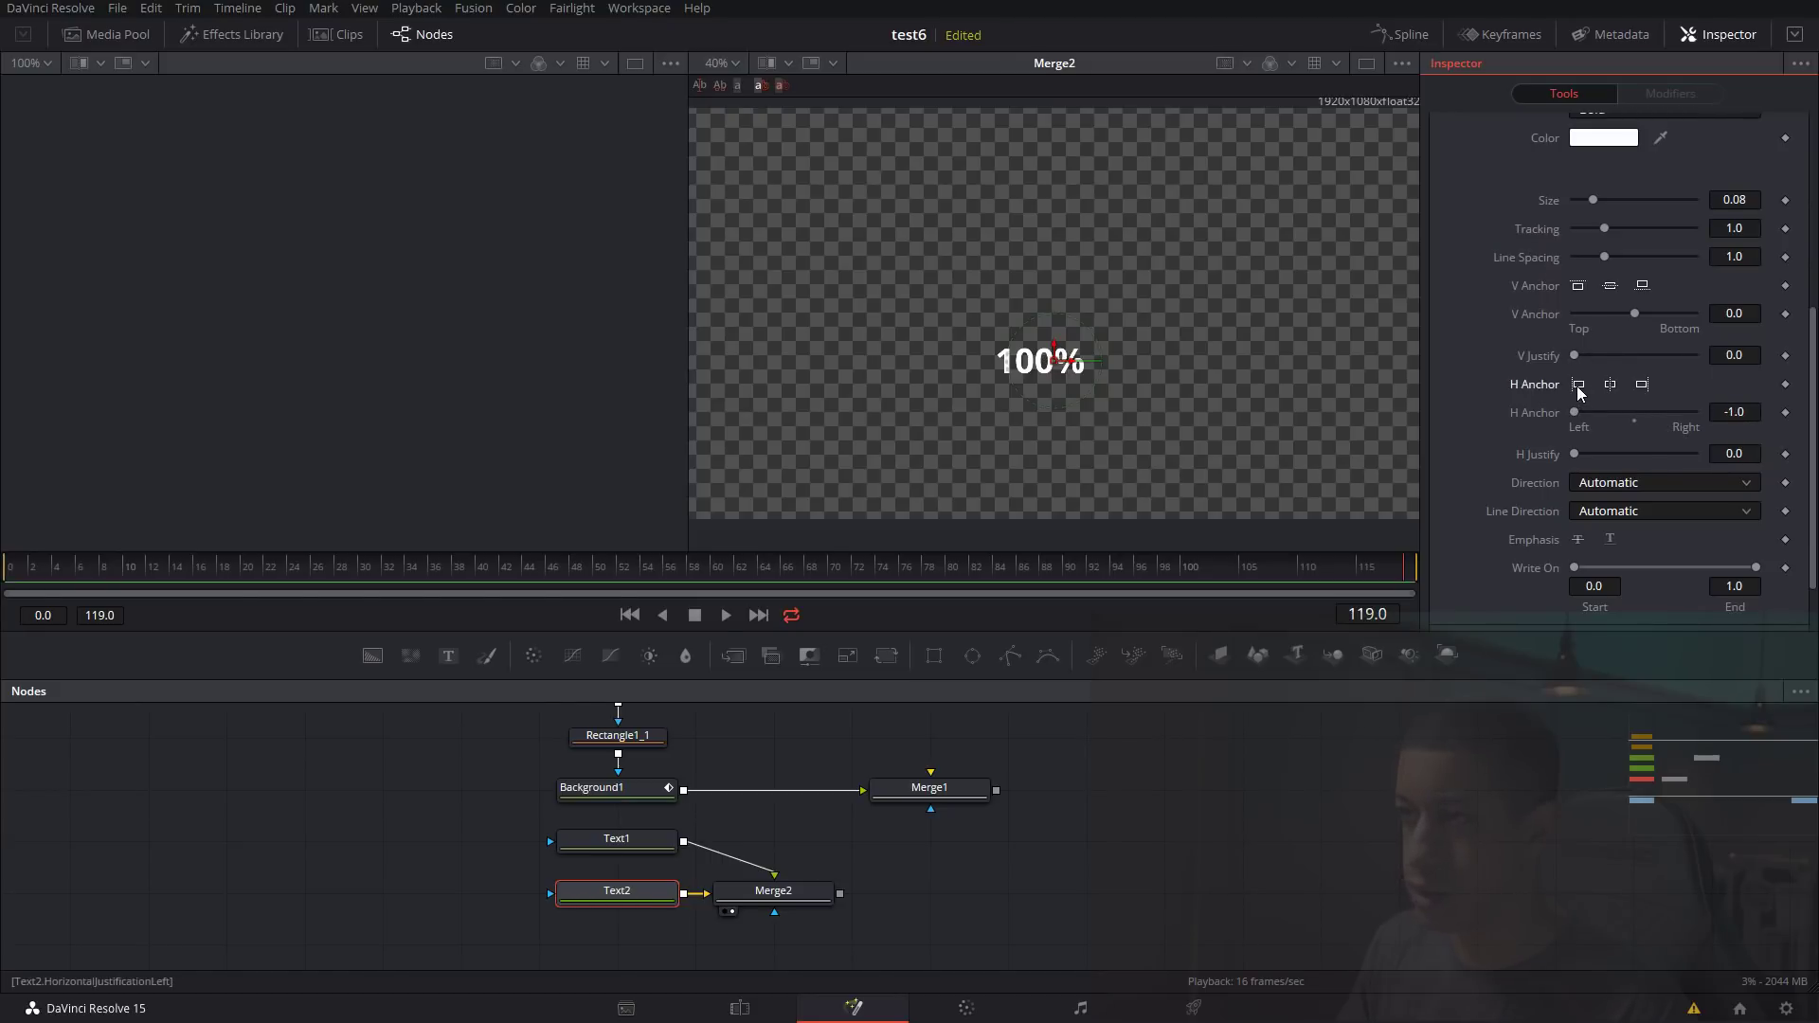
left_click(1213, 771)
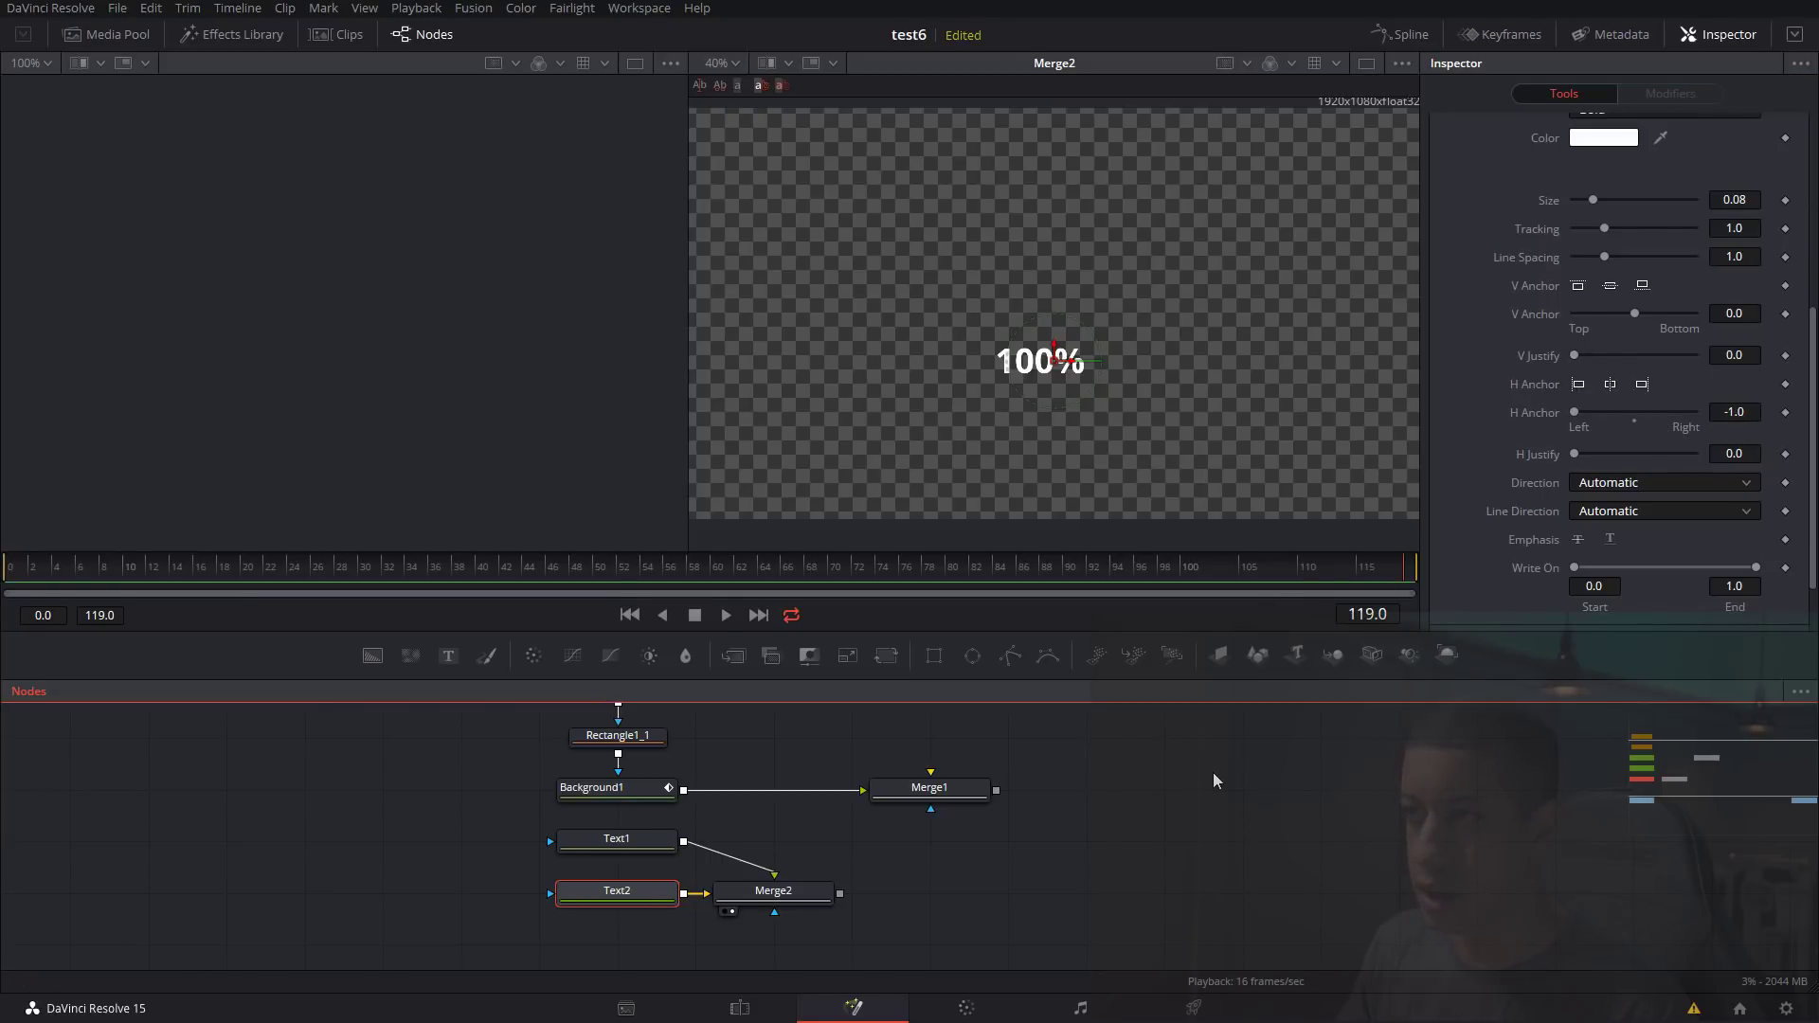
left_click_drag(365, 569, 204, 569)
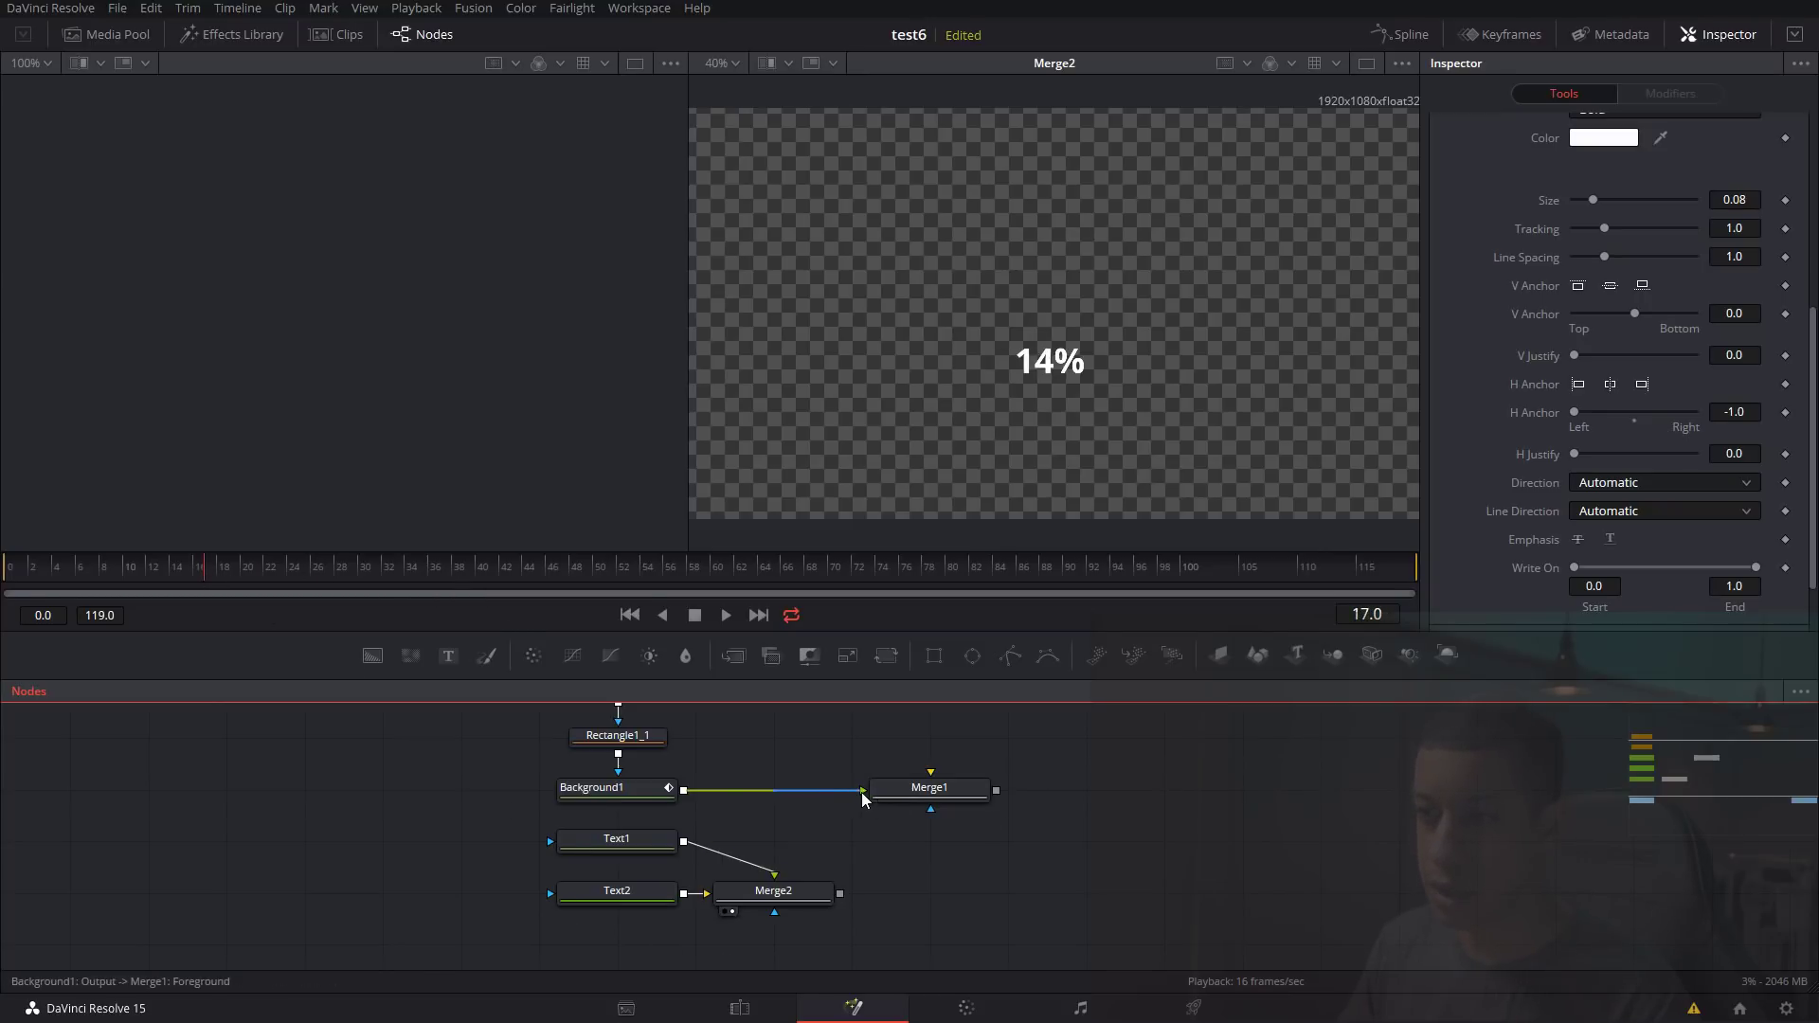
Move Merge1 beside Merge2, connect Merge2 to Merge1's background input, and show Merge1 in the viewer.
left_click_drag(915, 801, 997, 833)
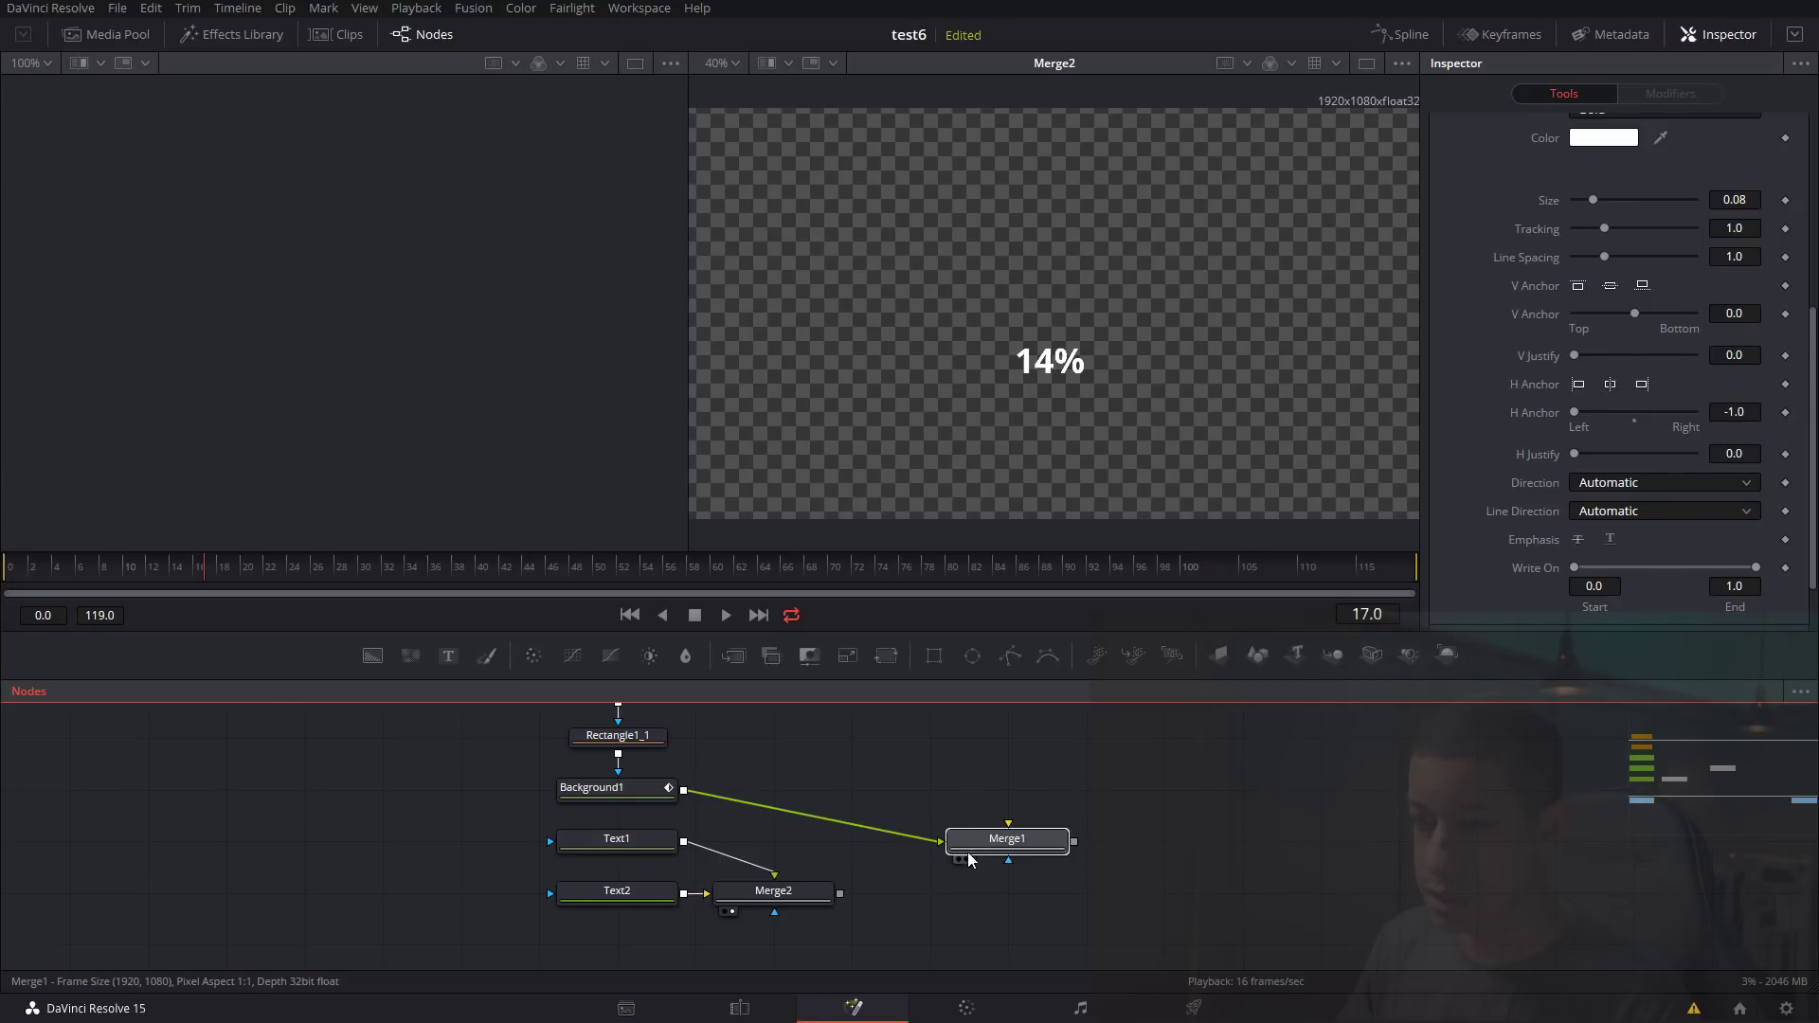
left_click(976, 855)
left_click_drag(839, 895, 1031, 912)
key("2")
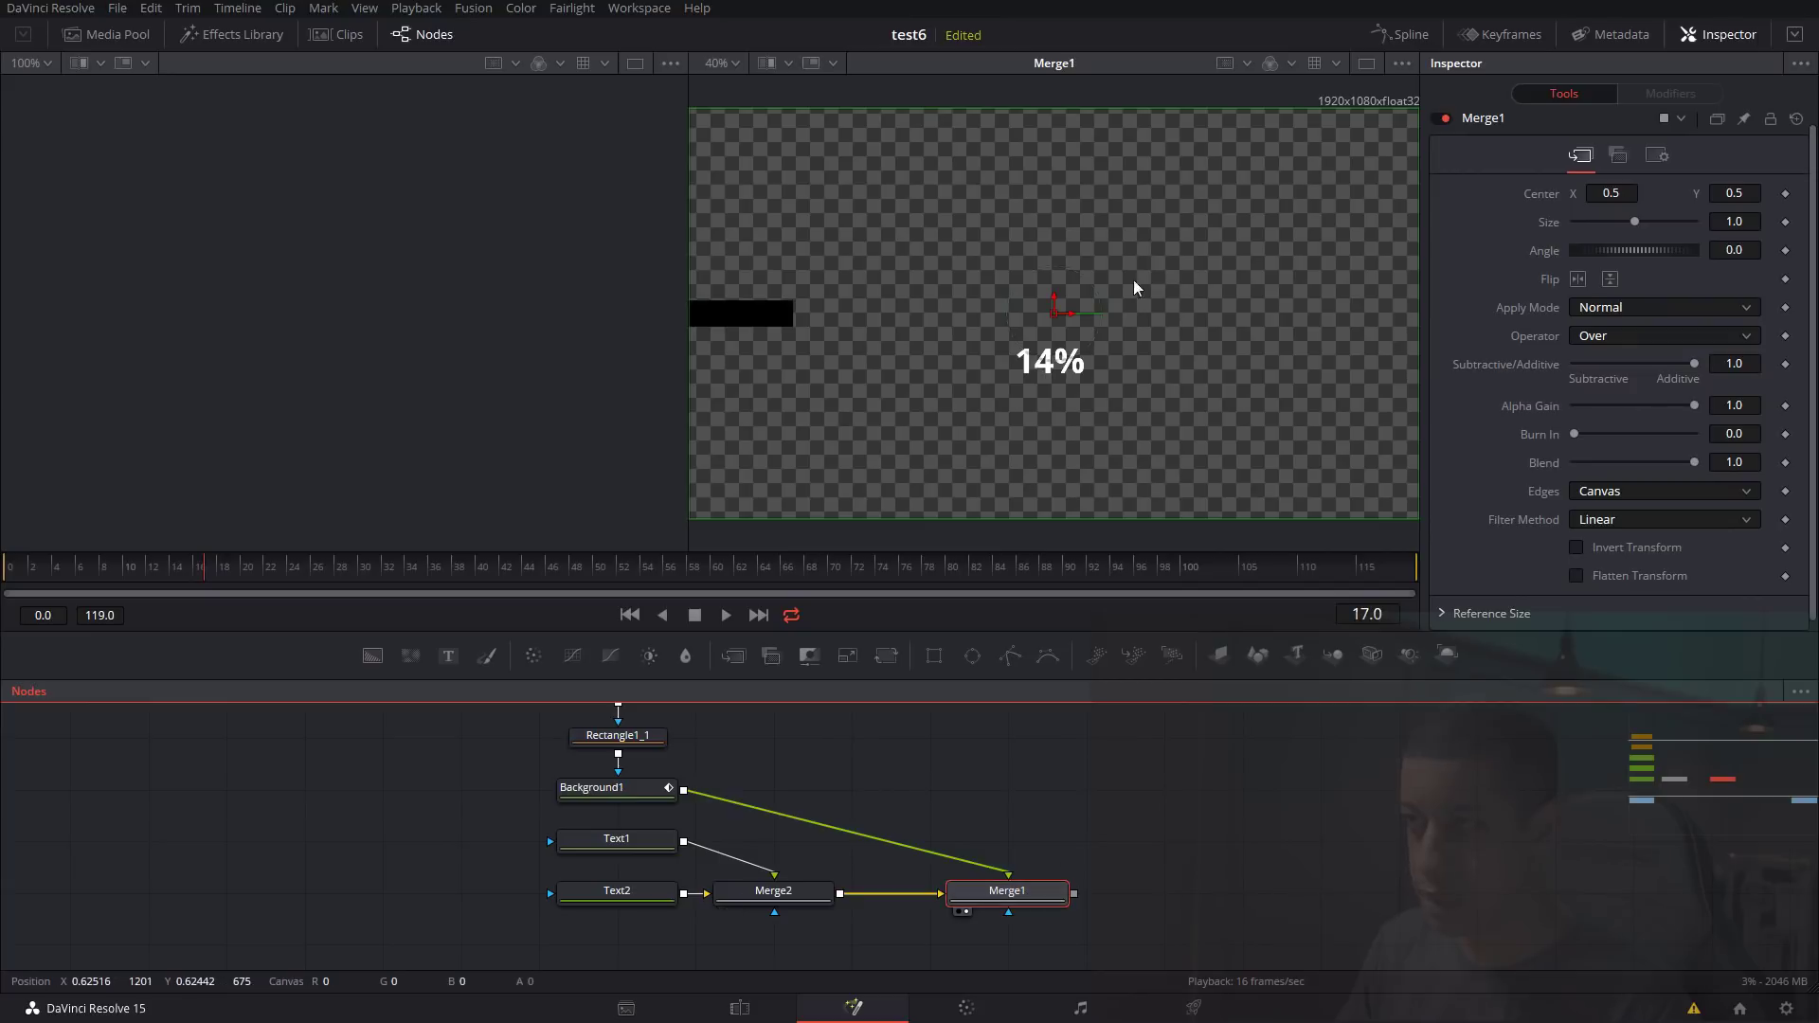
Scrub the timeline through to frame 119 and again from the start to check the bar together with the percentage.
left_click_drag(142, 565, 1414, 594)
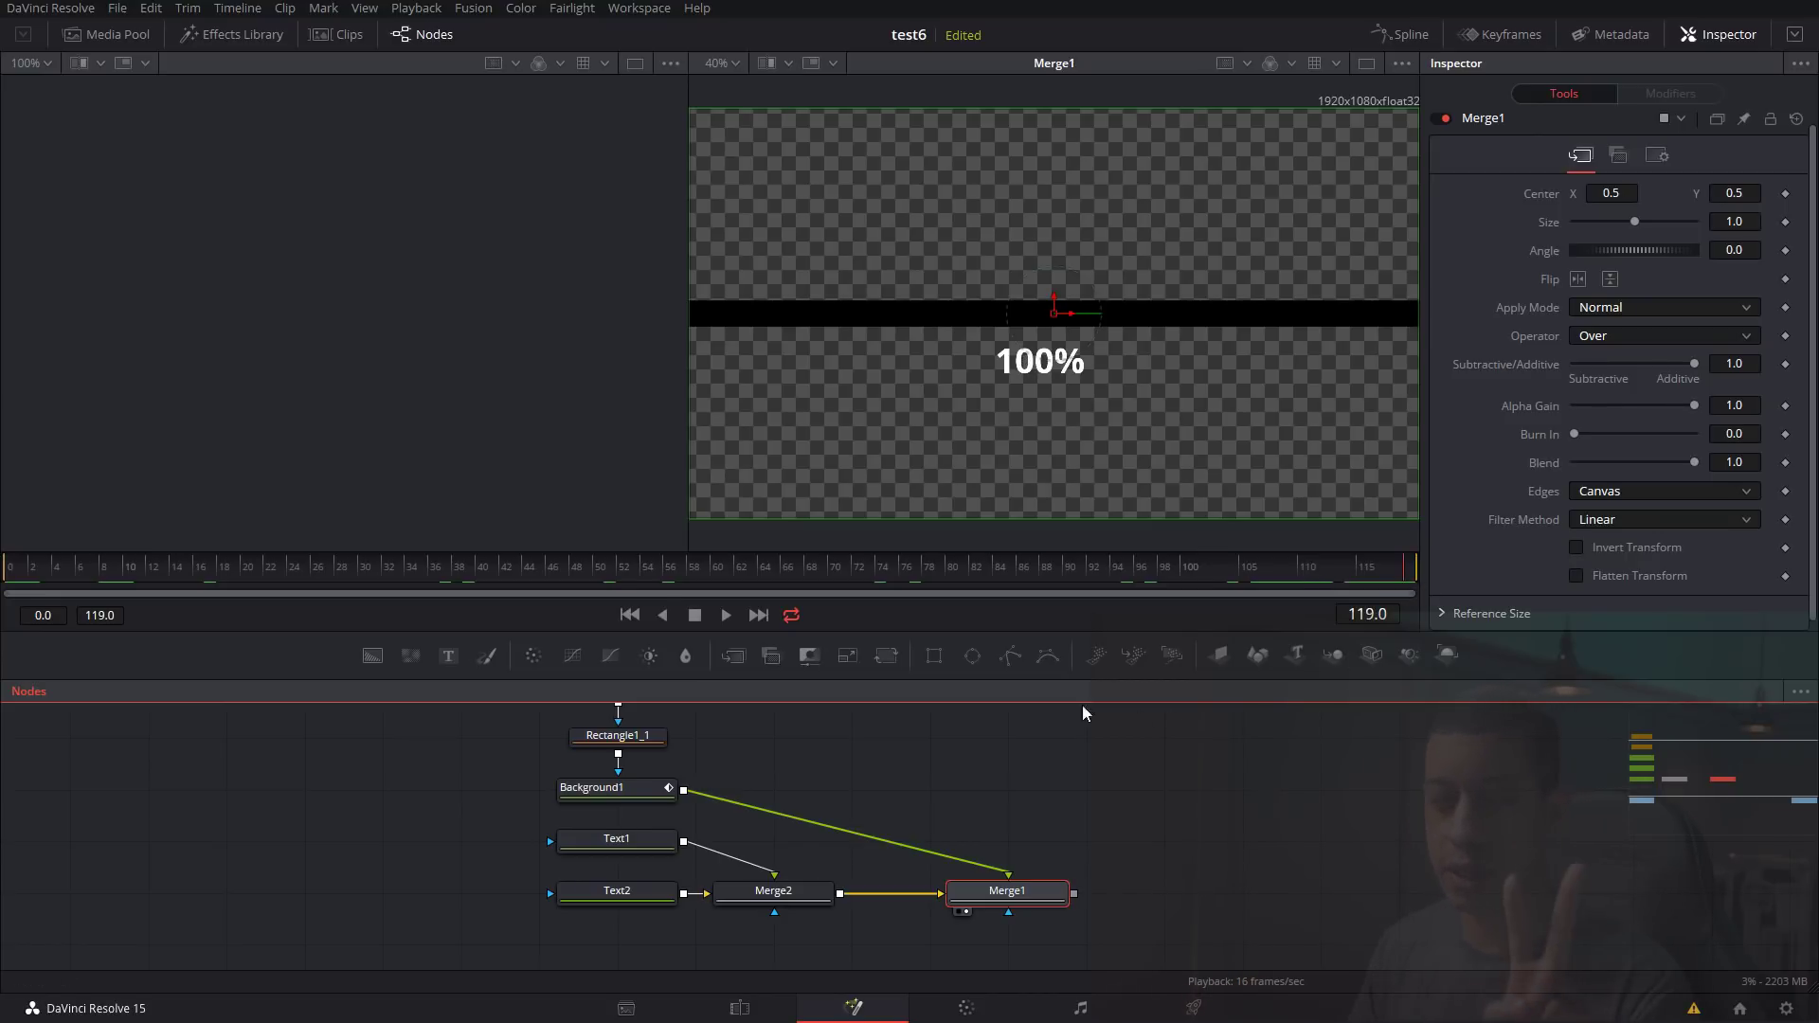
left_click(44, 584)
left_click(1286, 585)
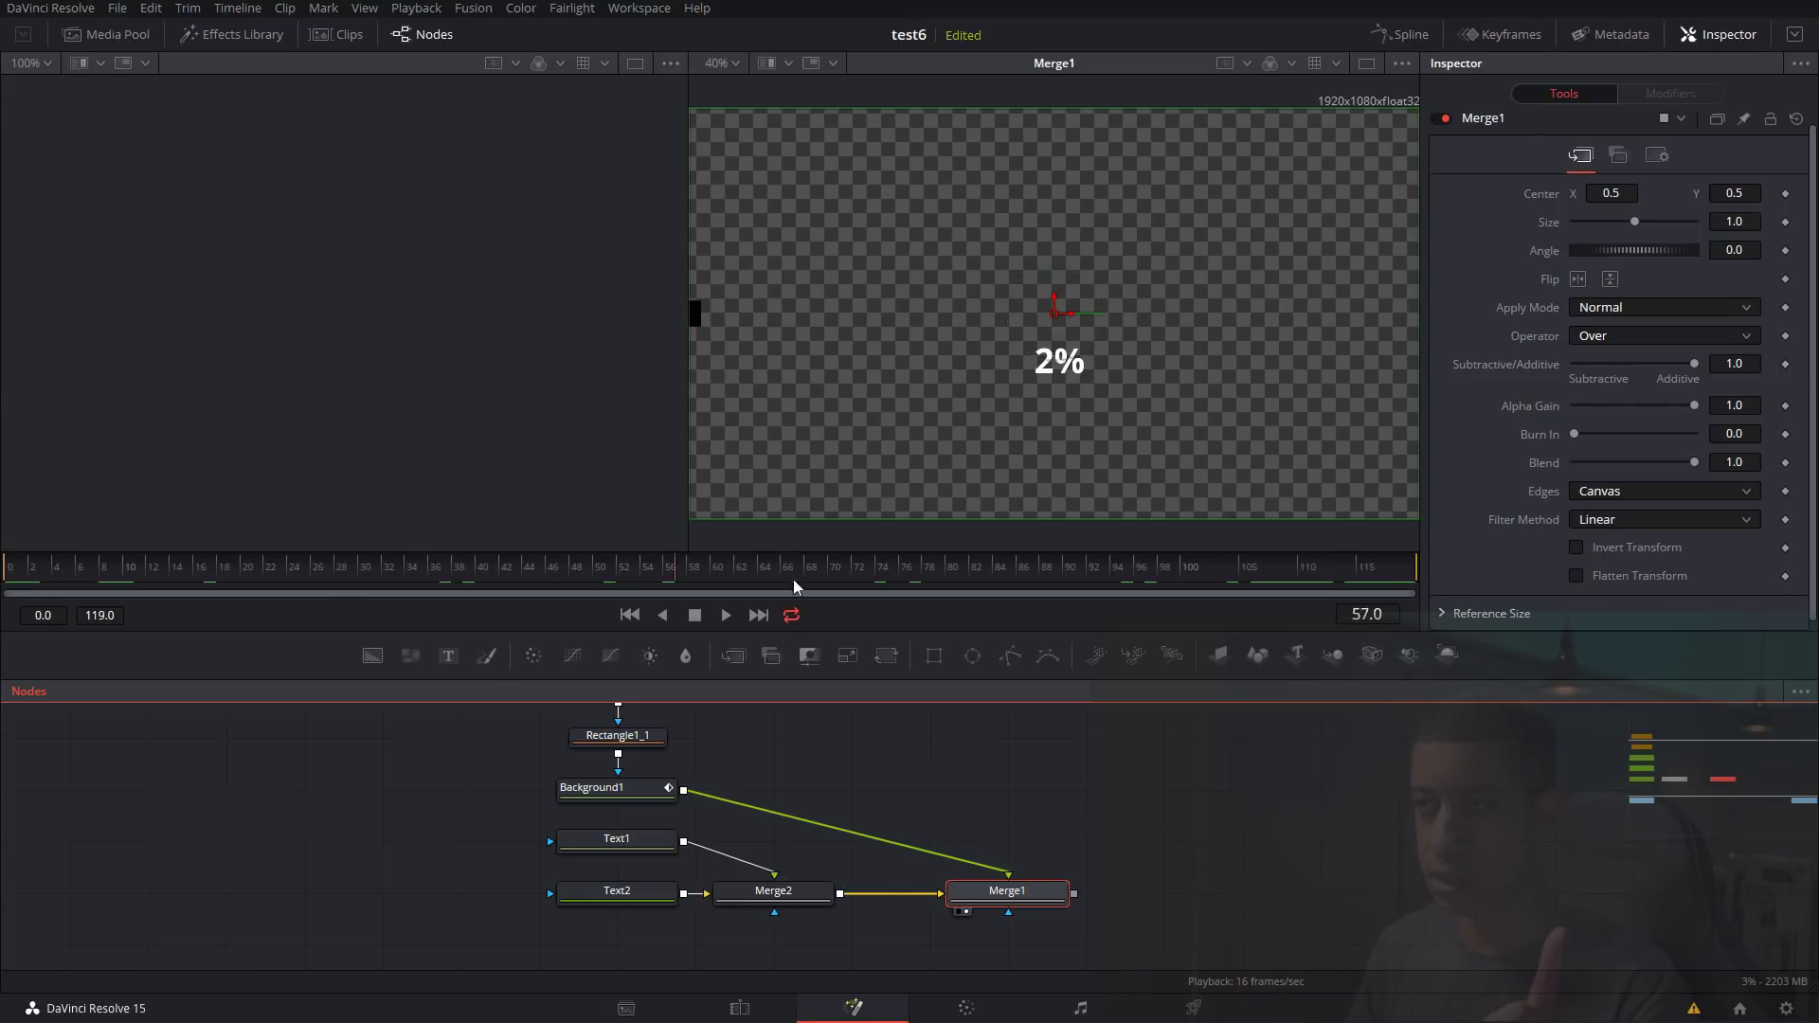
Go to frame 119 and add a text node below Text2 containing "LOADING. . .".
left_click(1412, 585)
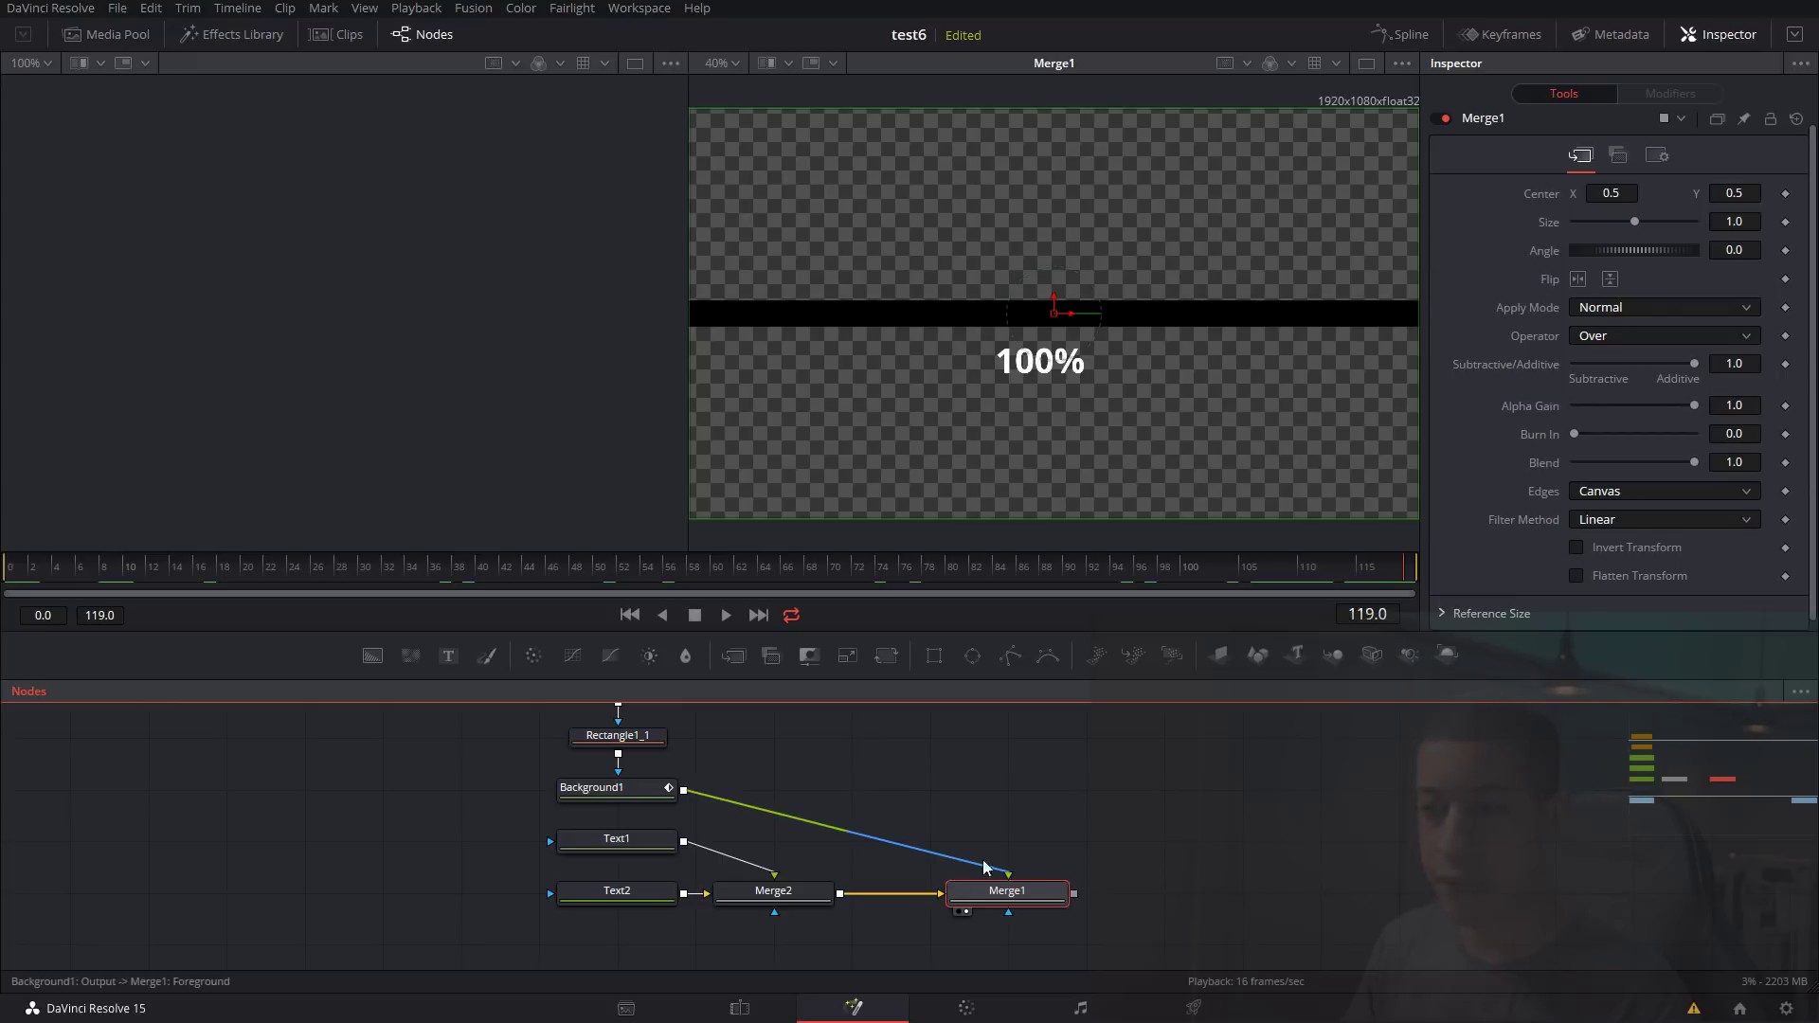
scroll(1135, 929, "down", 3)
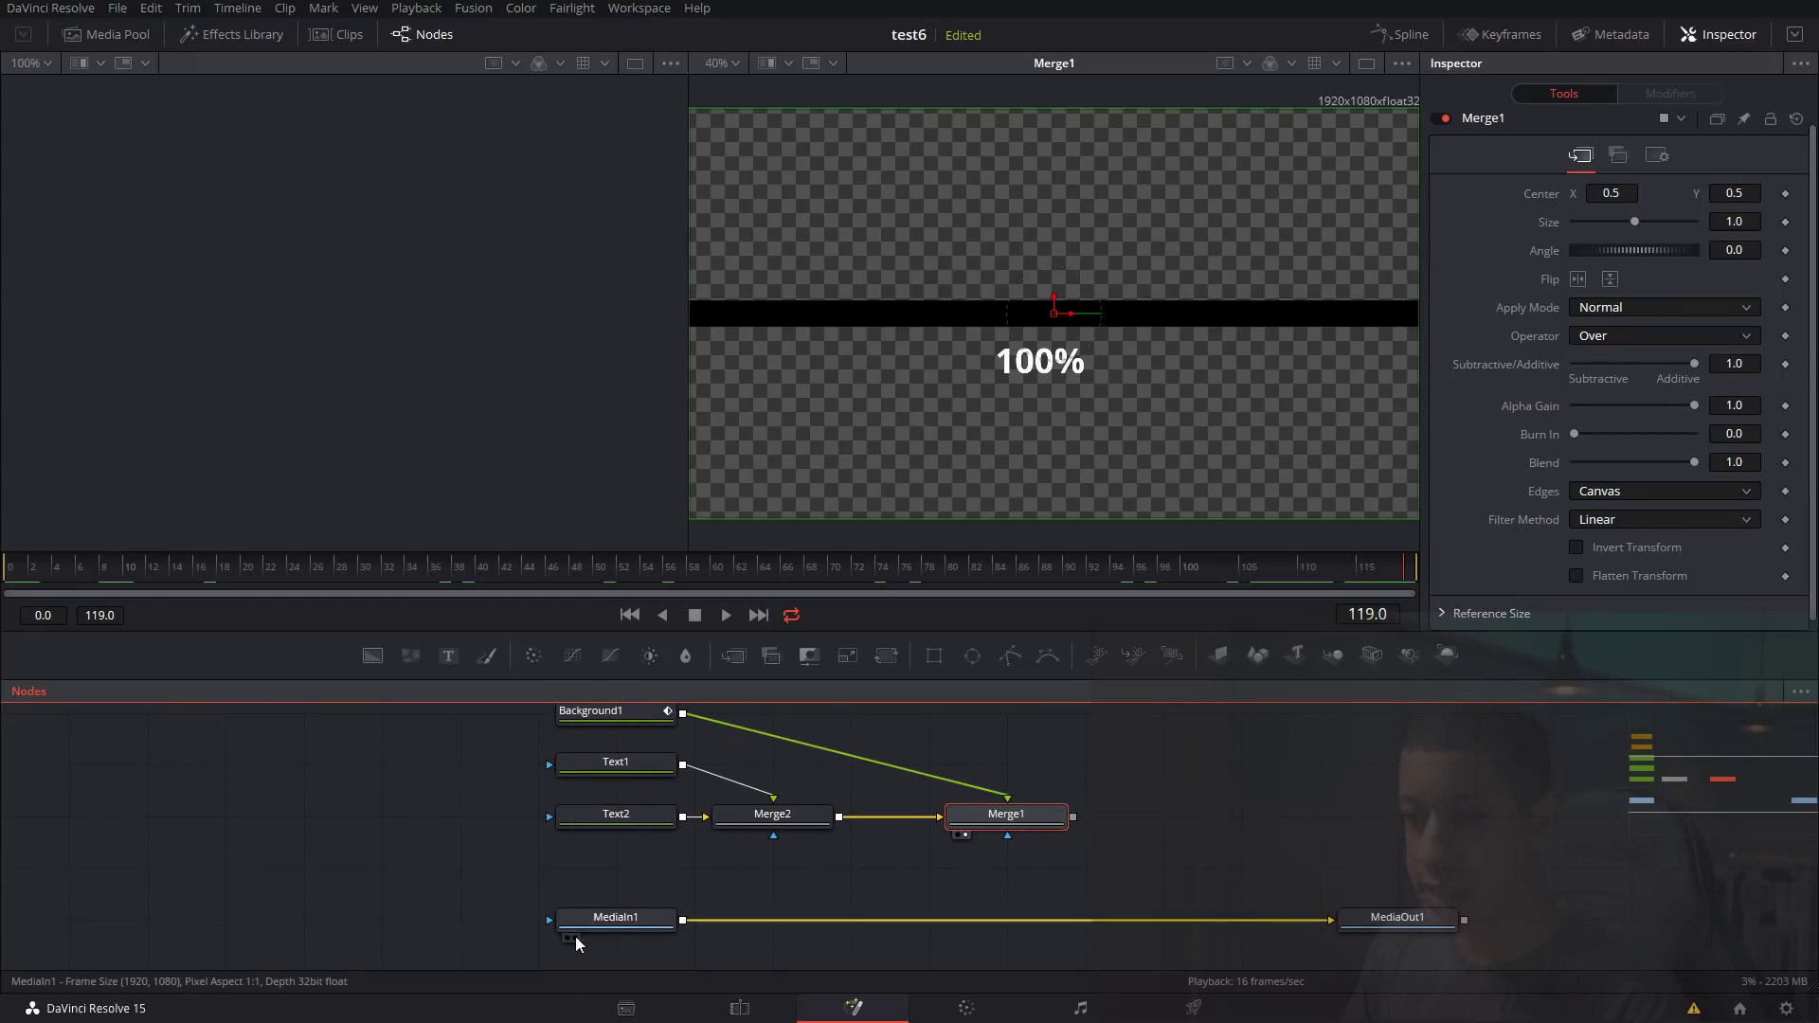
left_click_drag(452, 662, 614, 865)
left_click(1659, 366)
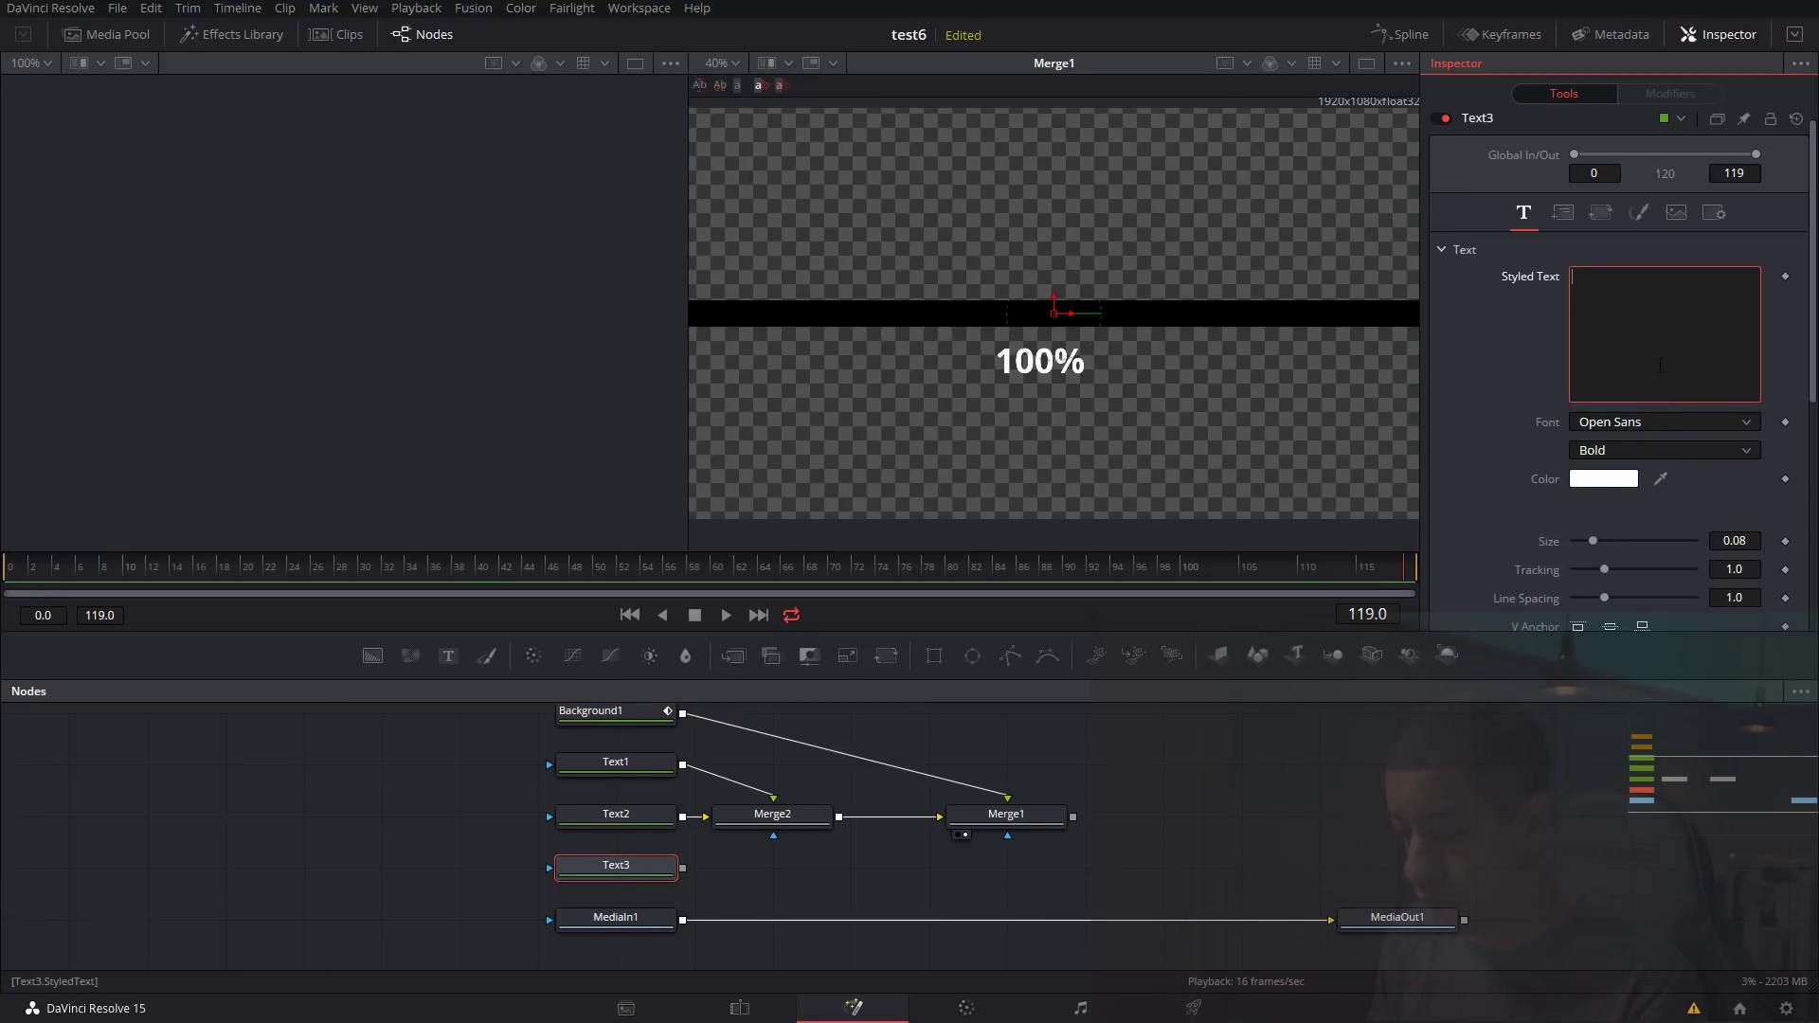
type("LOADING")
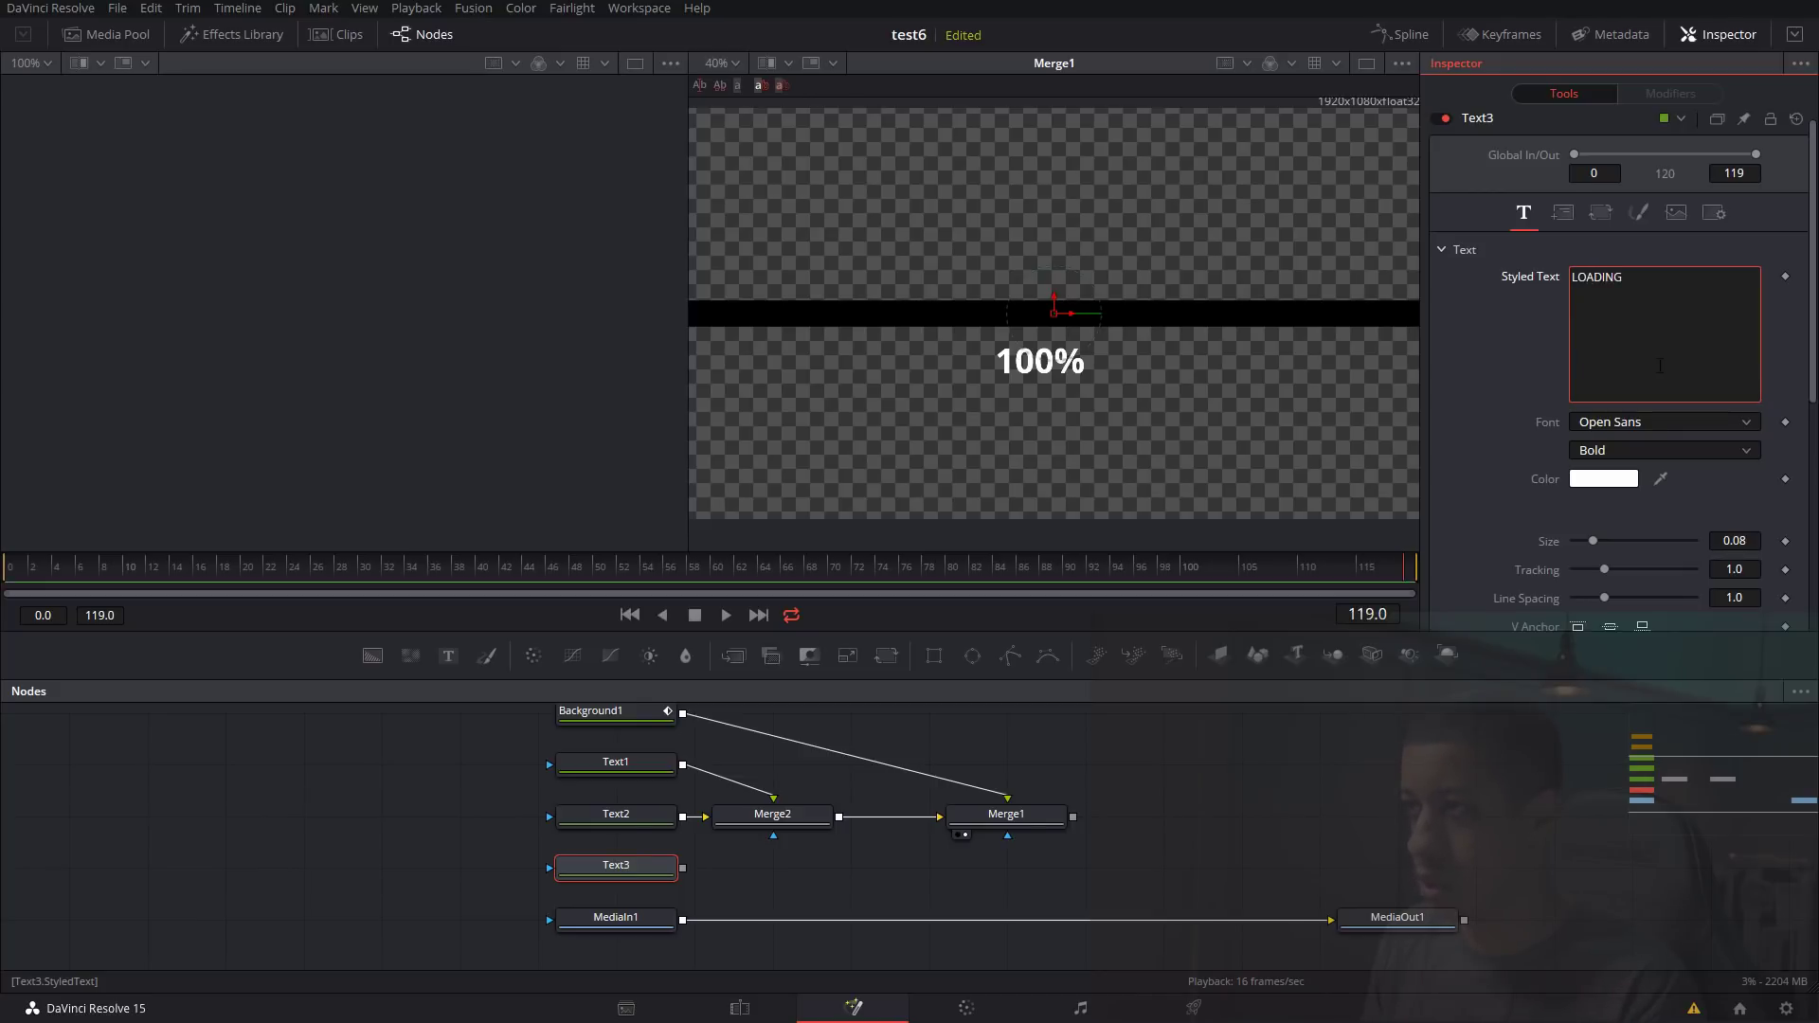
type("...")
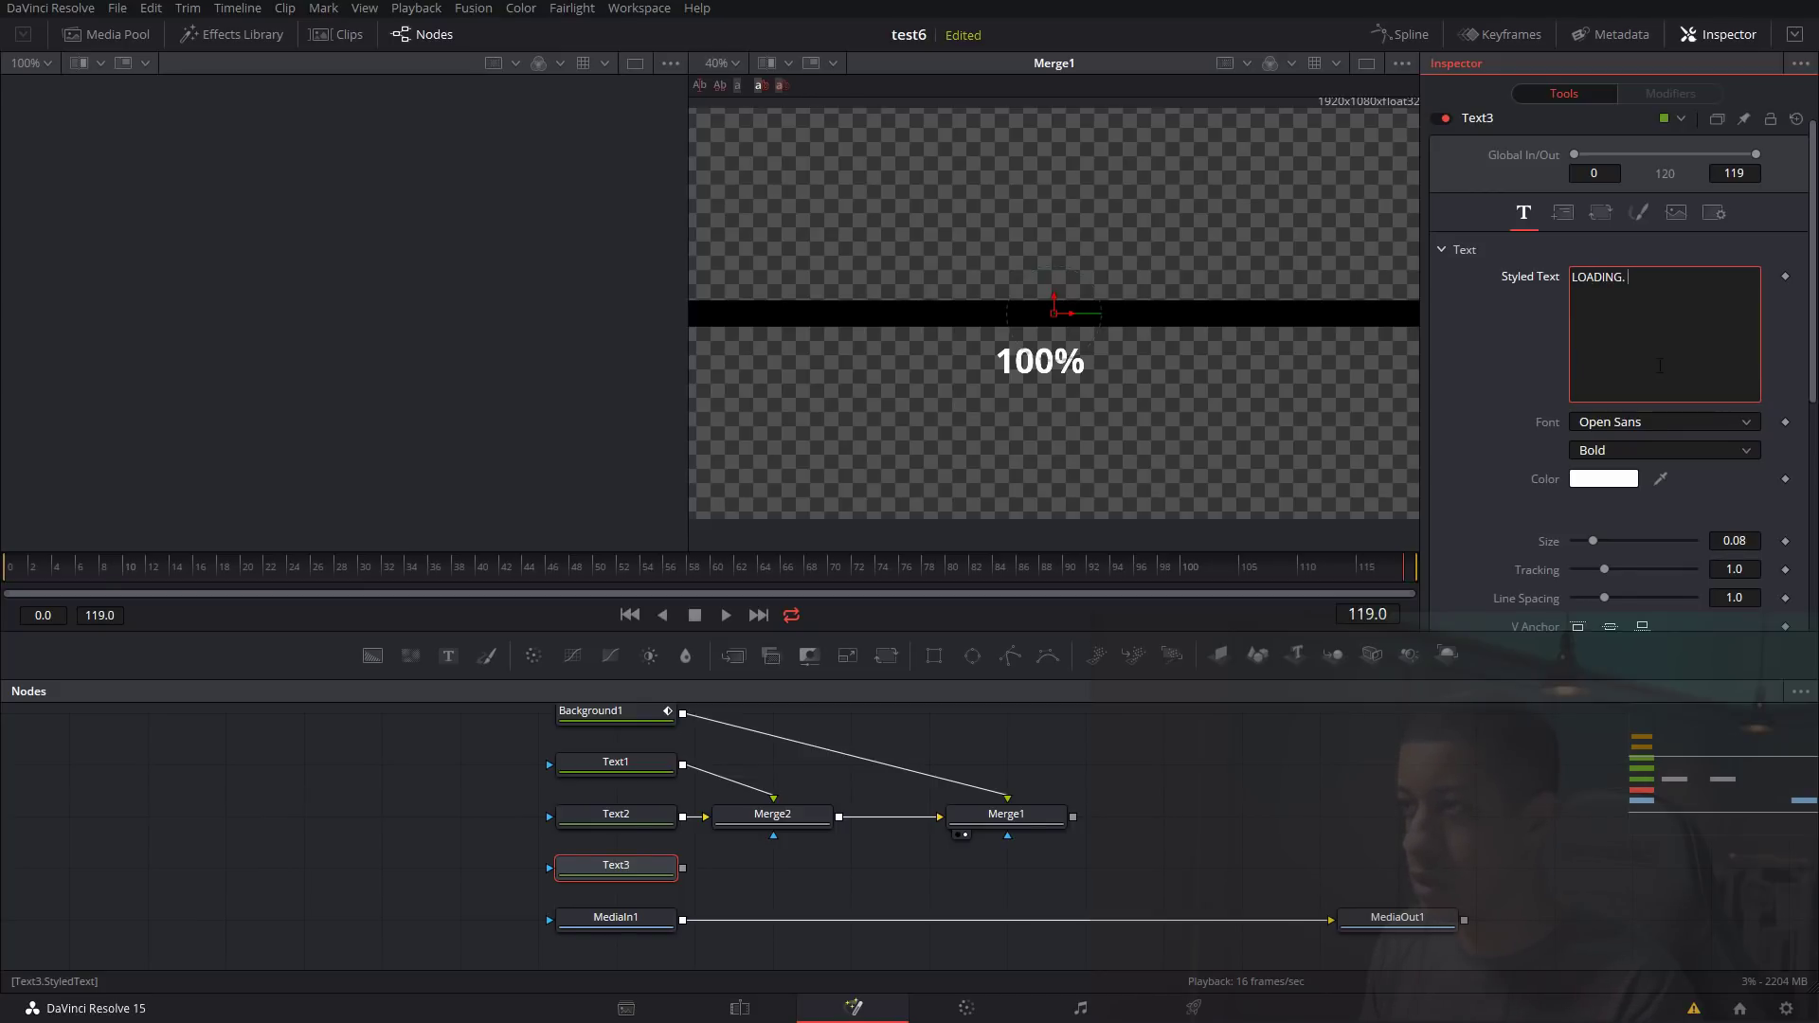
left_click(947, 861)
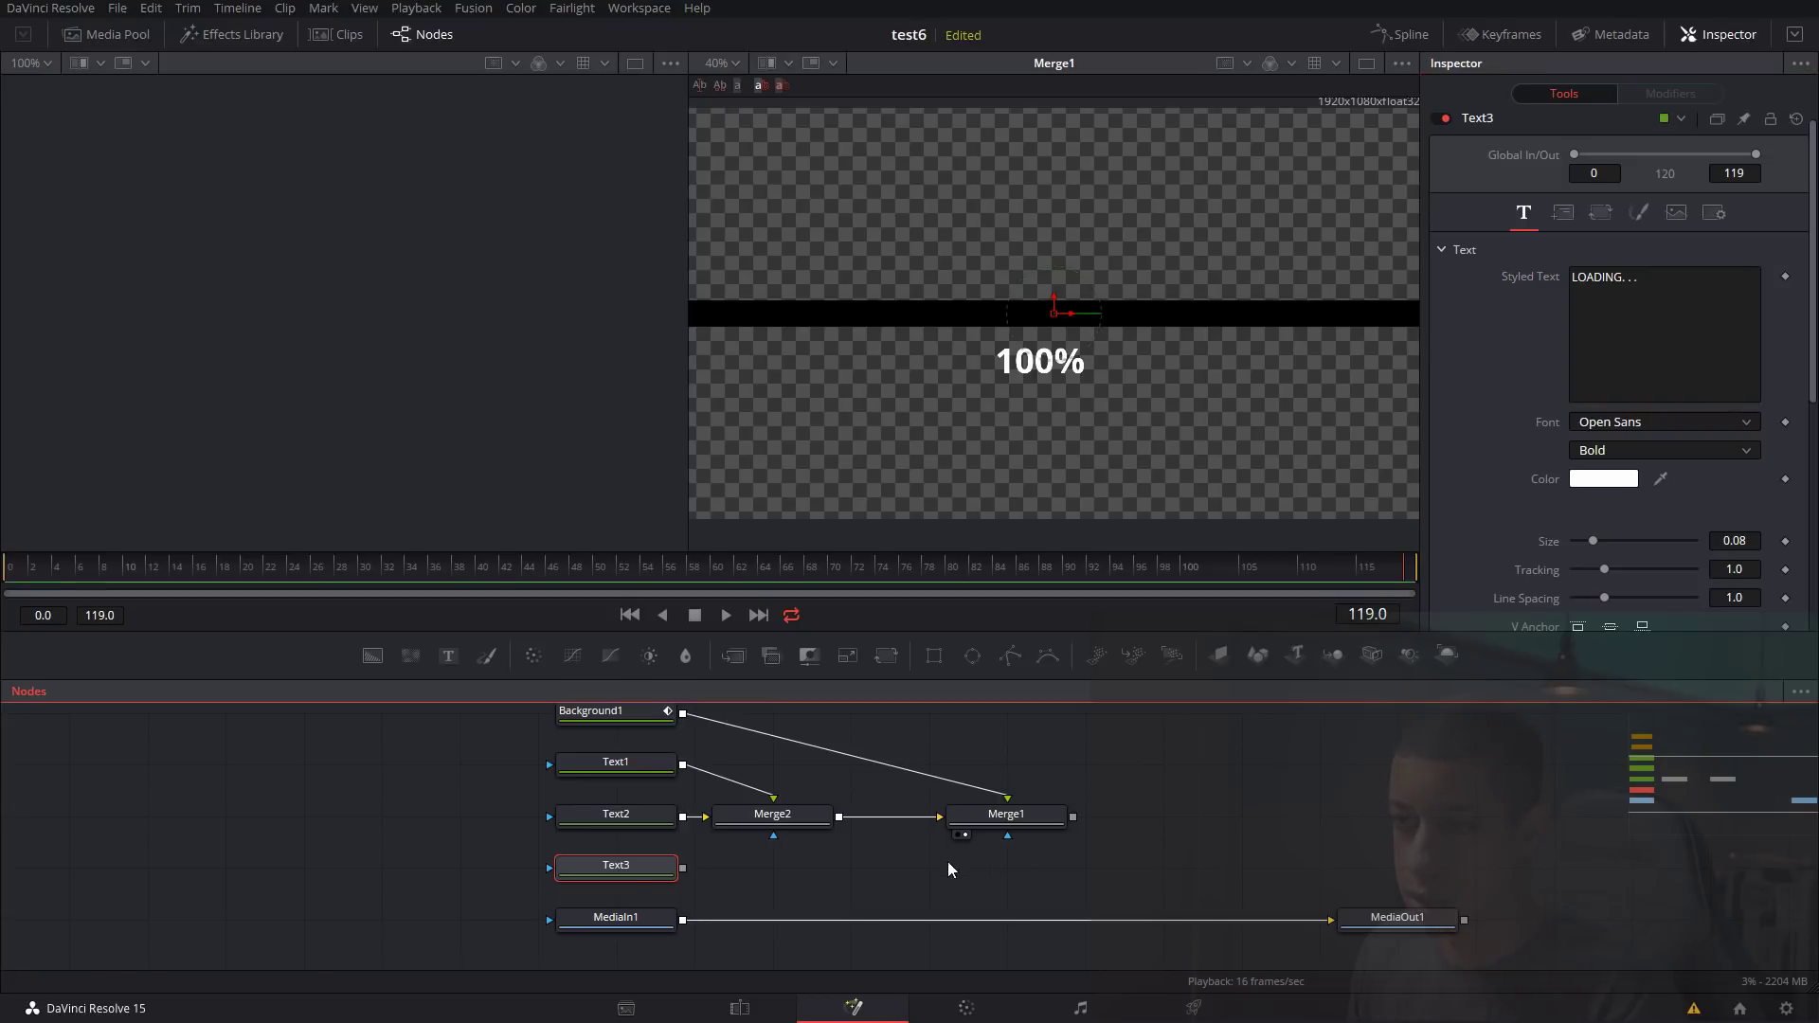
Move Text3's layout center above the bar, to Center Y about 0.604 with Center X at 0.5.
left_click(1562, 213)
left_click_drag(1054, 313, 1053, 339)
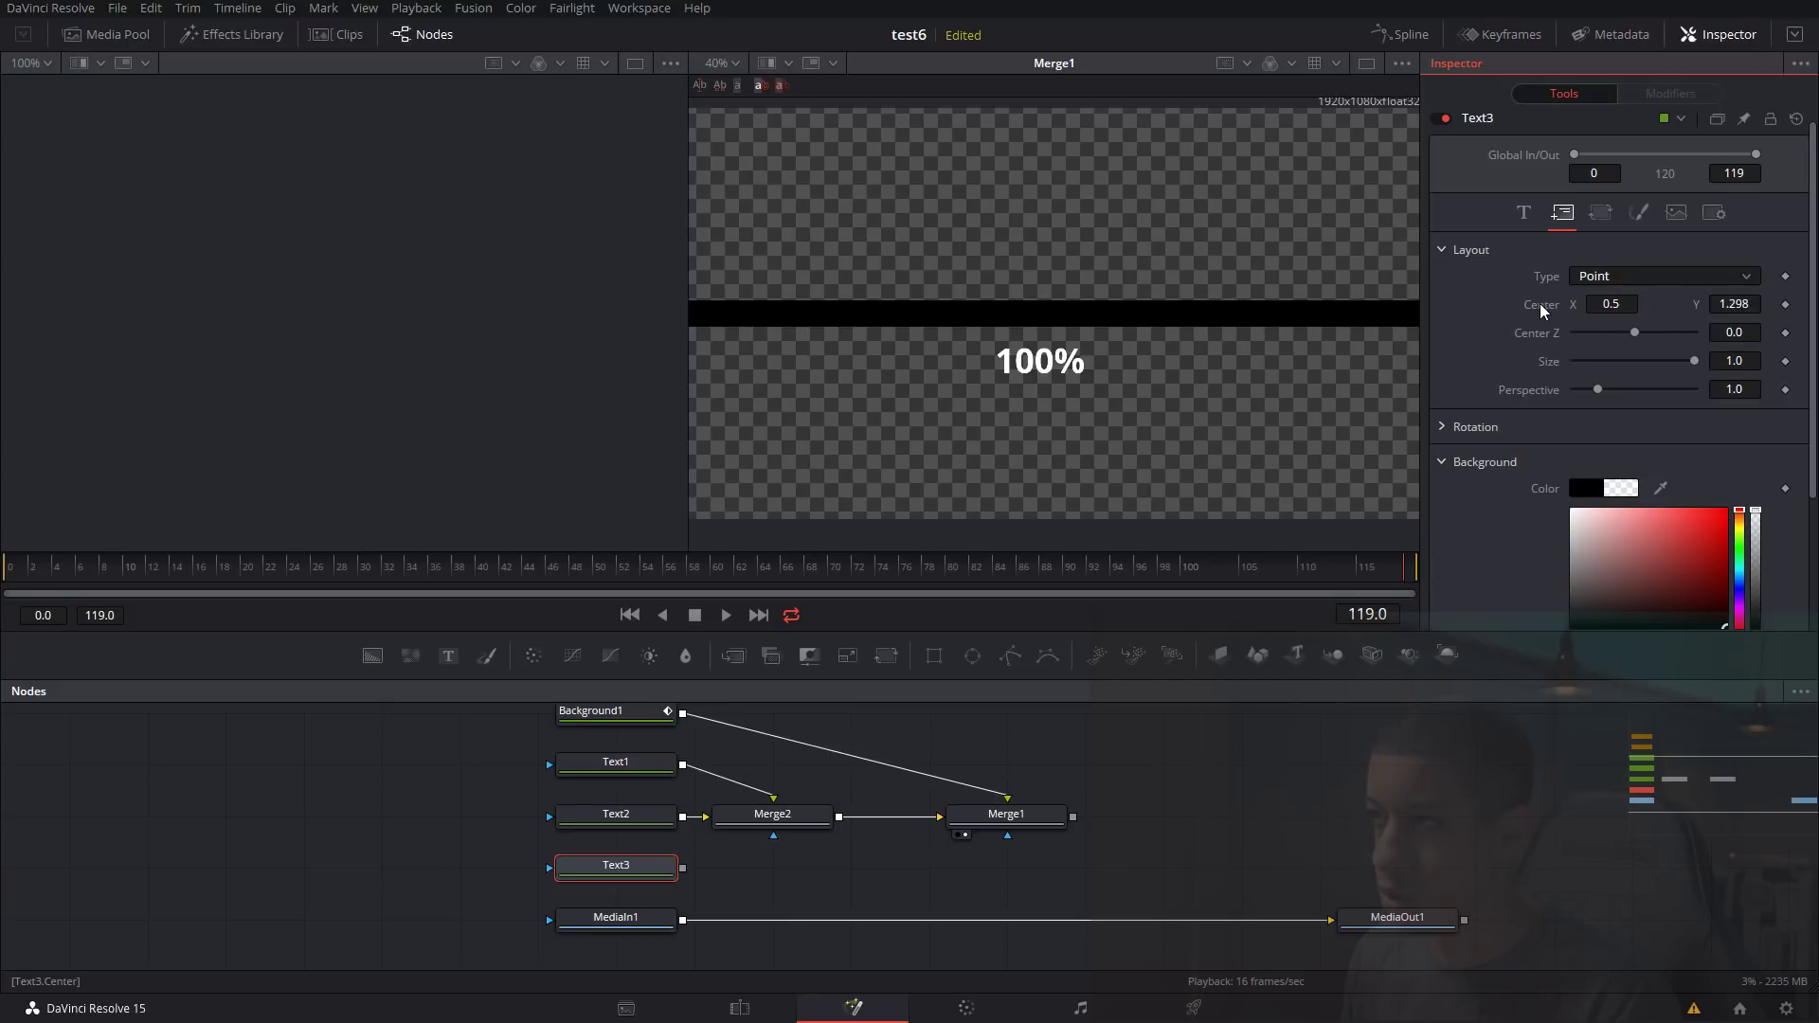
left_click_drag(1734, 303, 1743, 303)
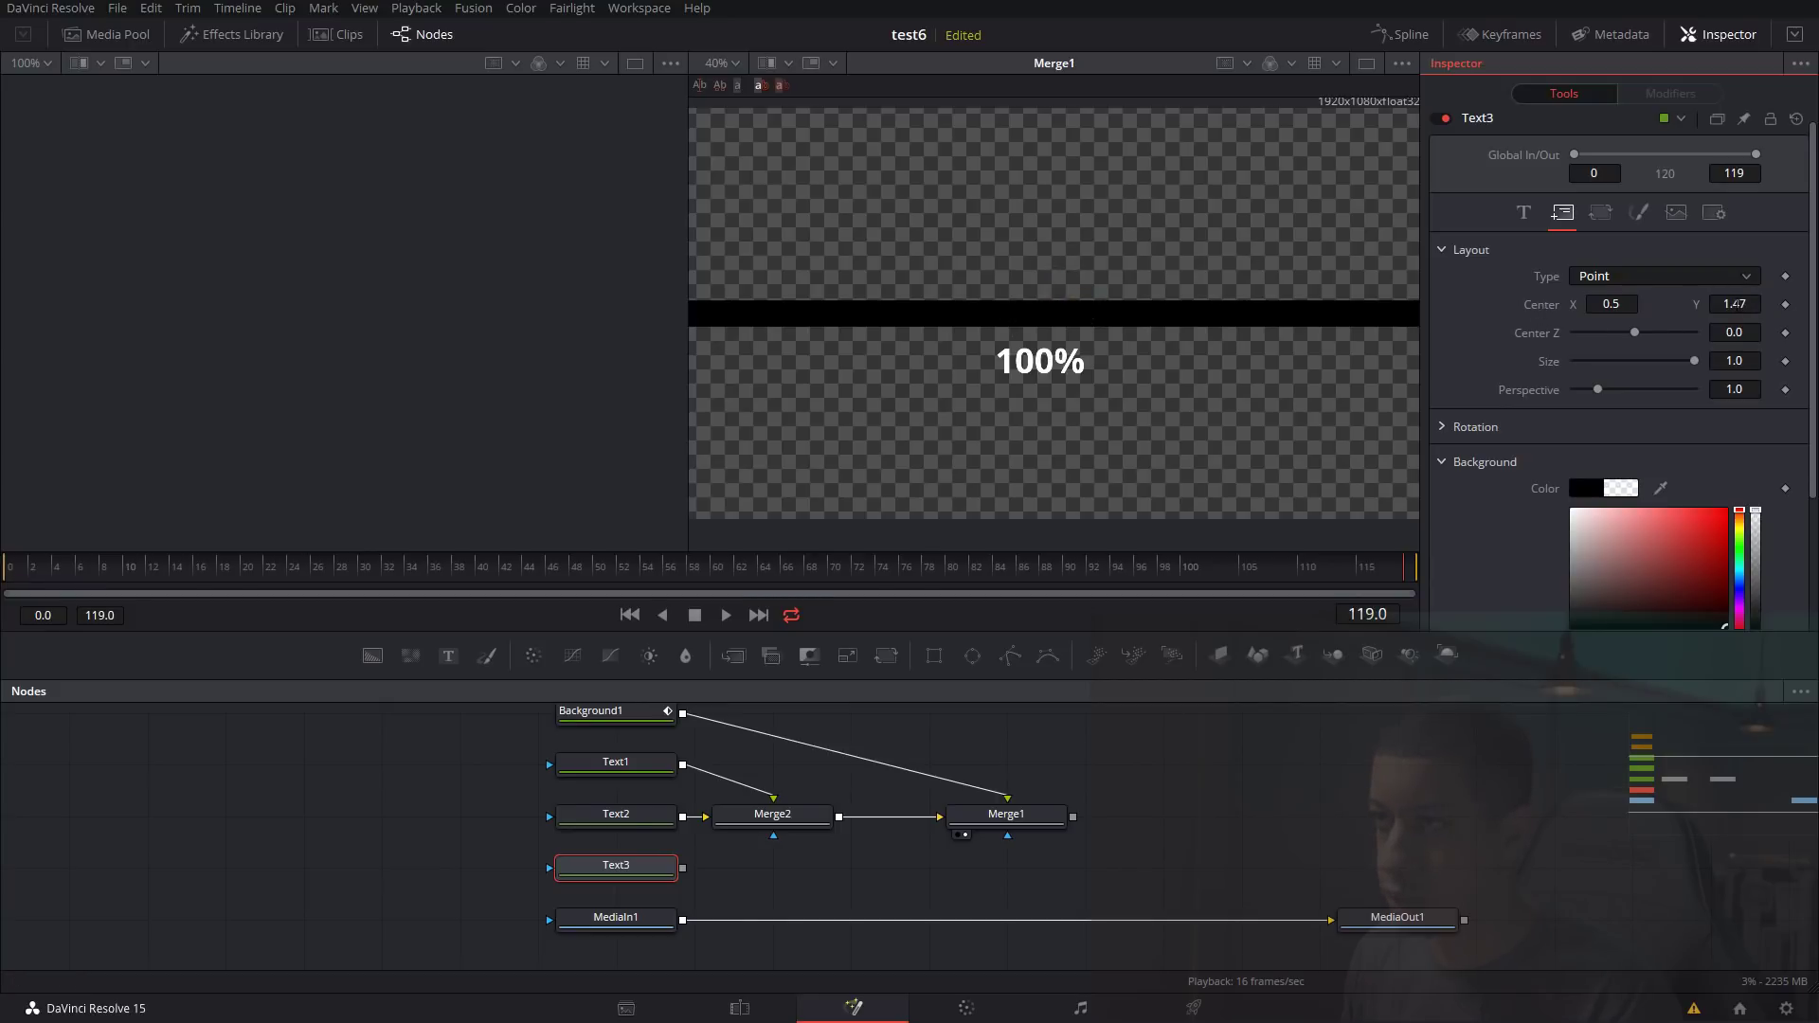
left_click_drag(1056, 294, 1055, 261)
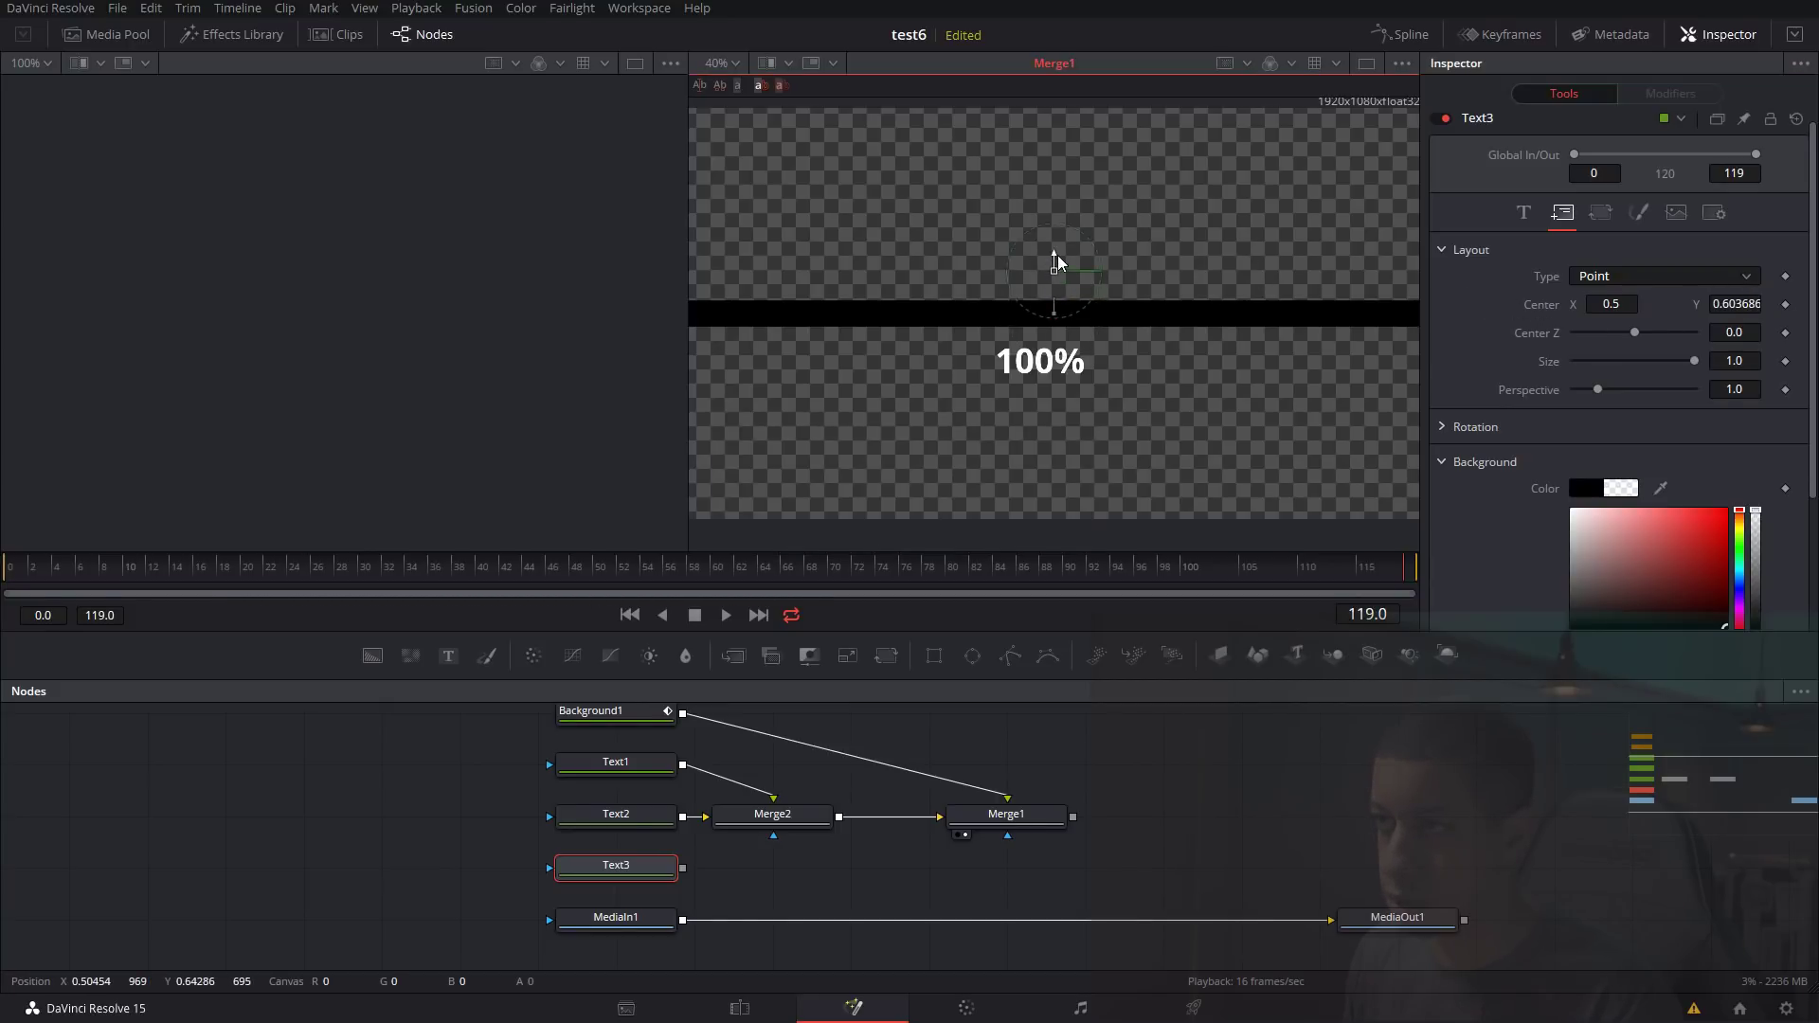
Merge Merge1's output with Text3 through a new merge node and show that merge in the viewer.
left_click_drag(1073, 817, 683, 868)
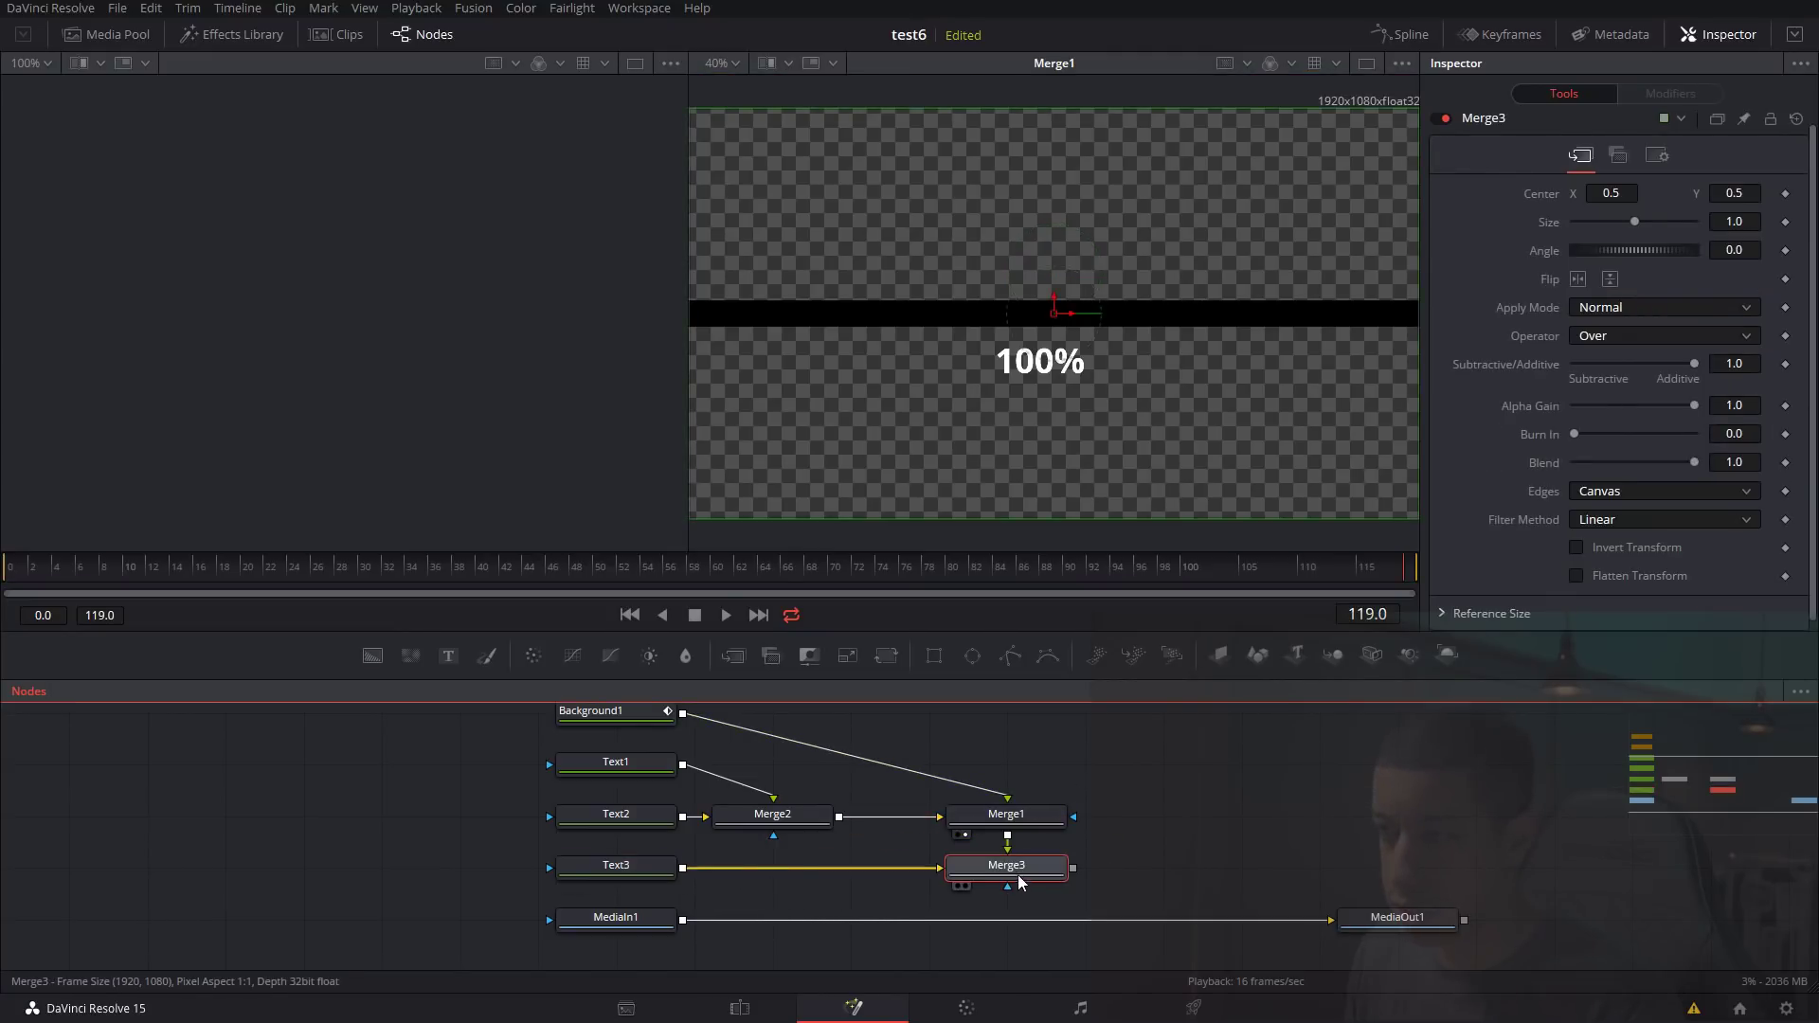
left_click_drag(1020, 882, 1015, 377)
left_click(1201, 724)
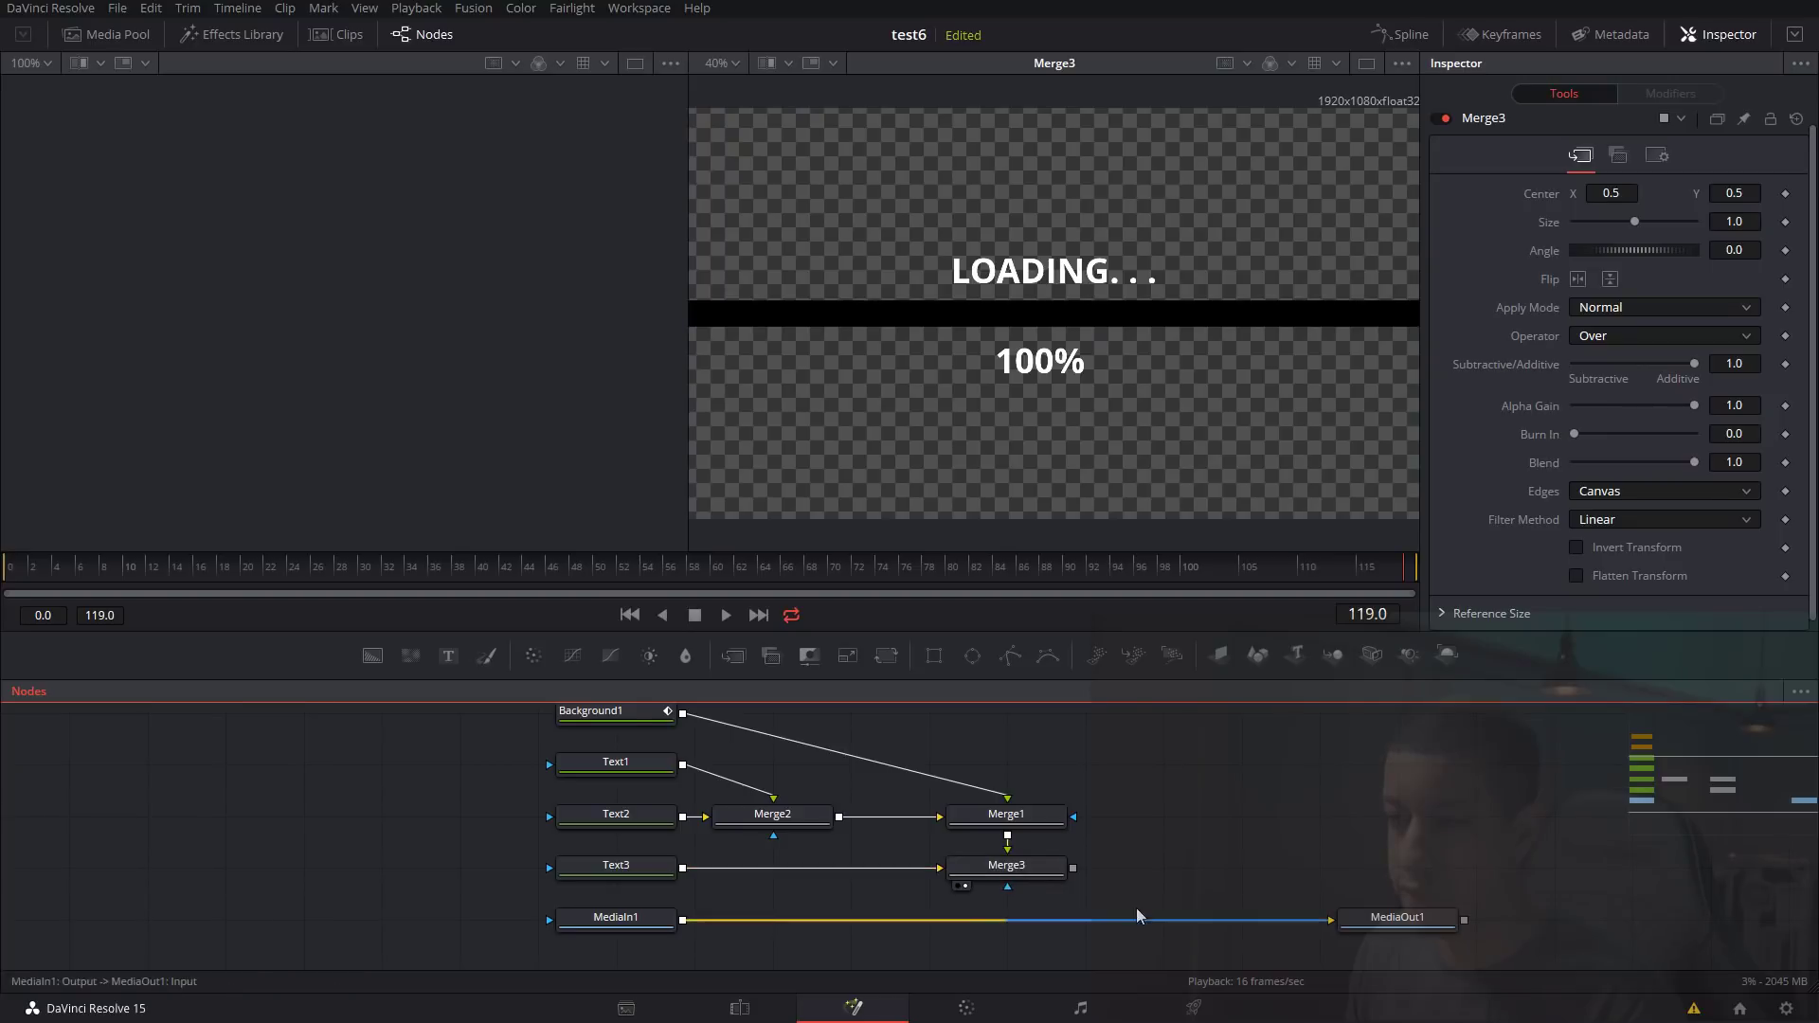
Add a rectangle mask to Text3 and select the mask node for editing.
left_click_drag(935, 658, 549, 868)
left_click(518, 907)
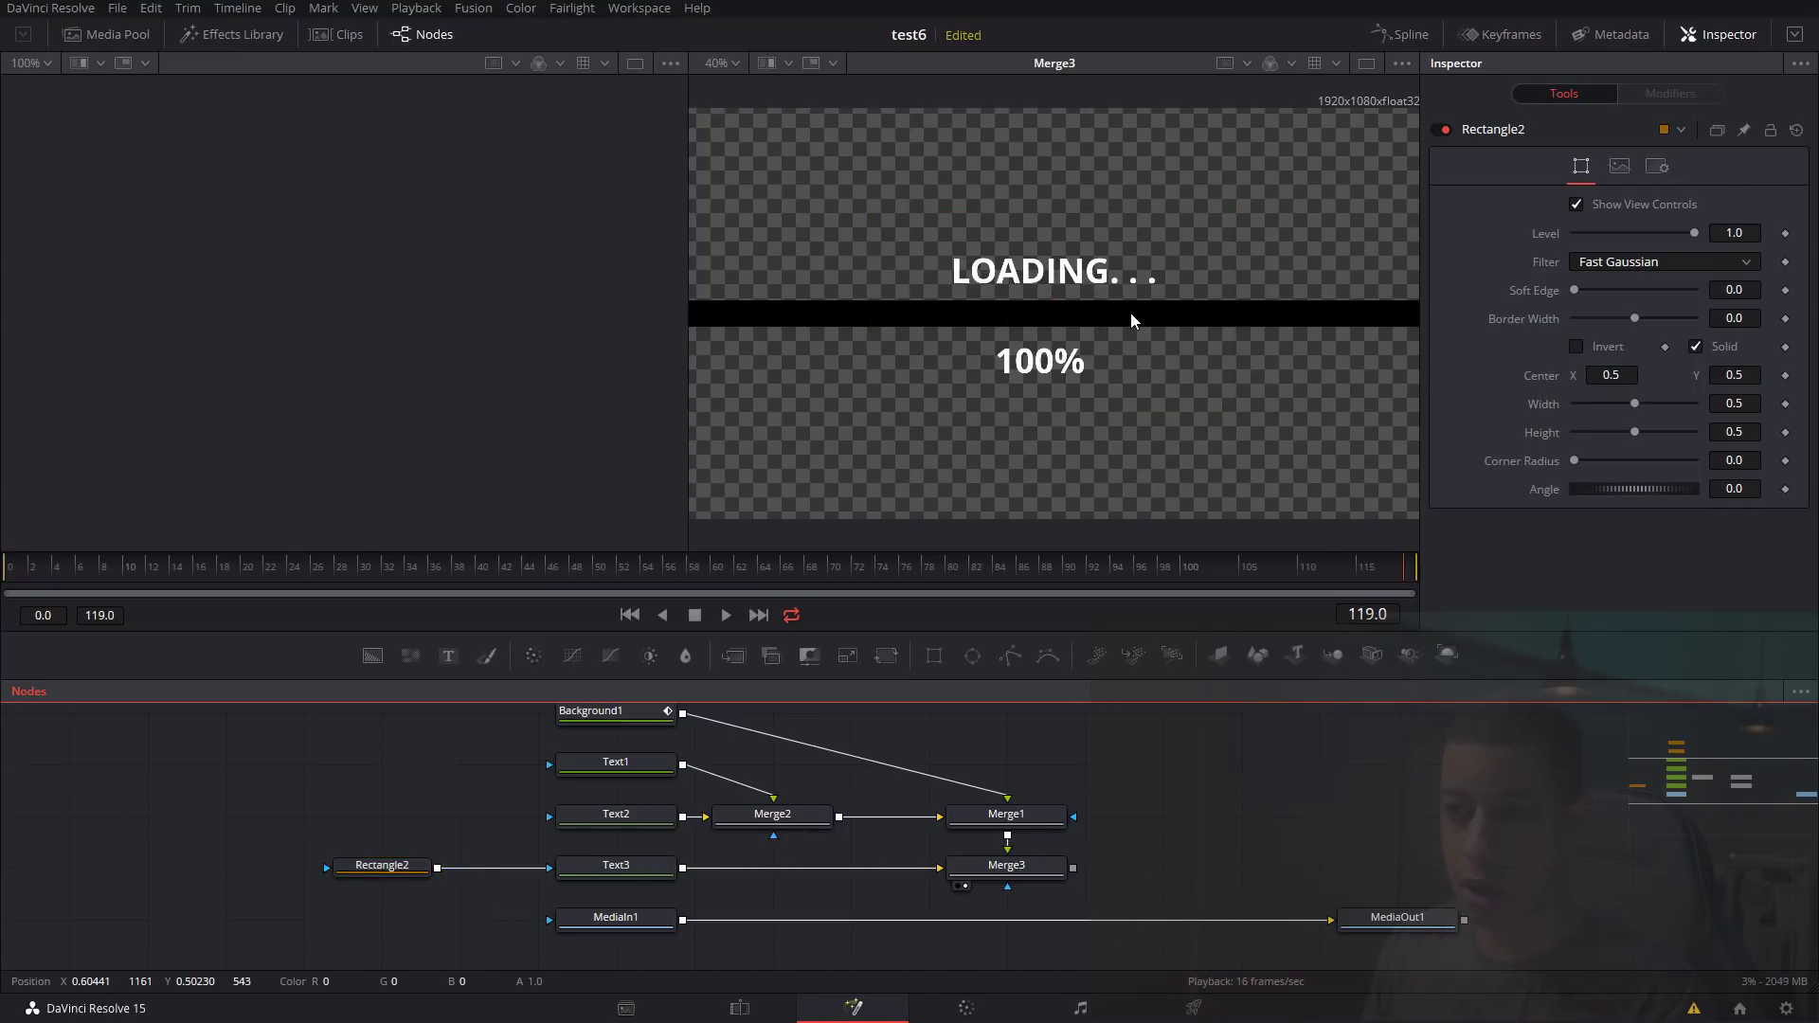
left_click(387, 869)
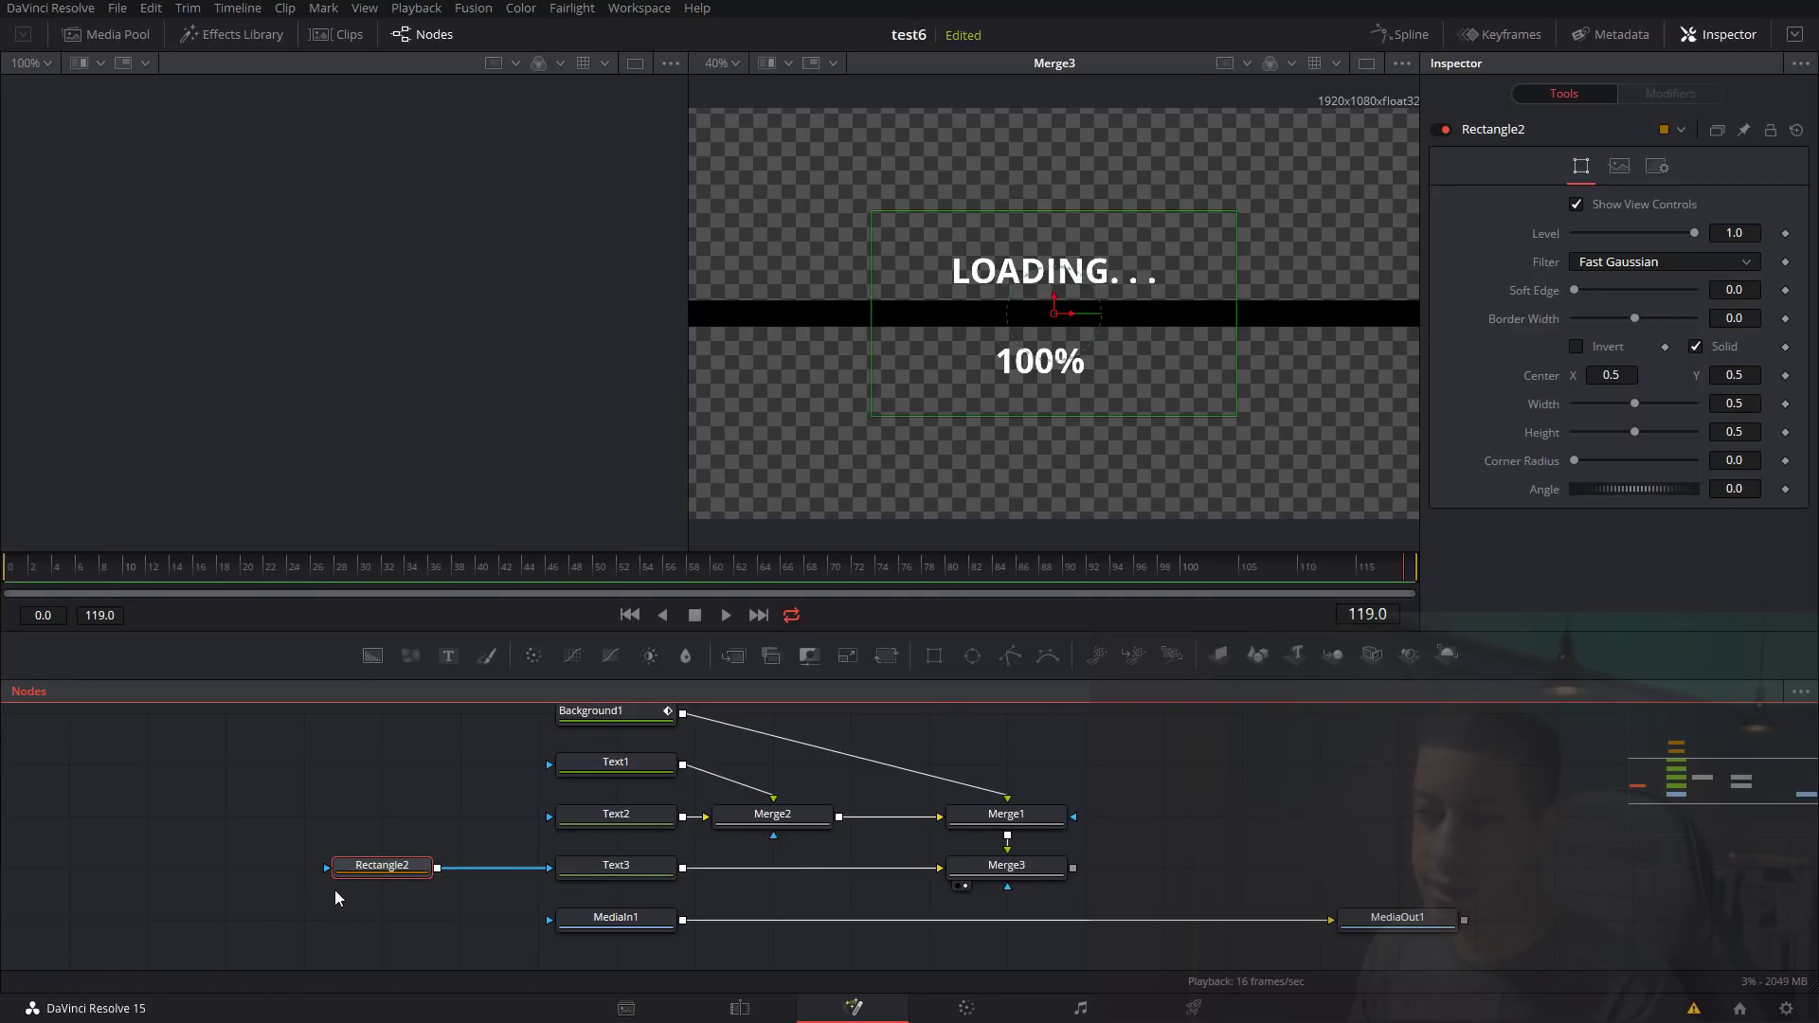
Move the Rectangle2 mask to about Center X 0.329, Y 0.797 so it hides the dots after LOADING.
left_click_drag(1062, 310, 867, 311)
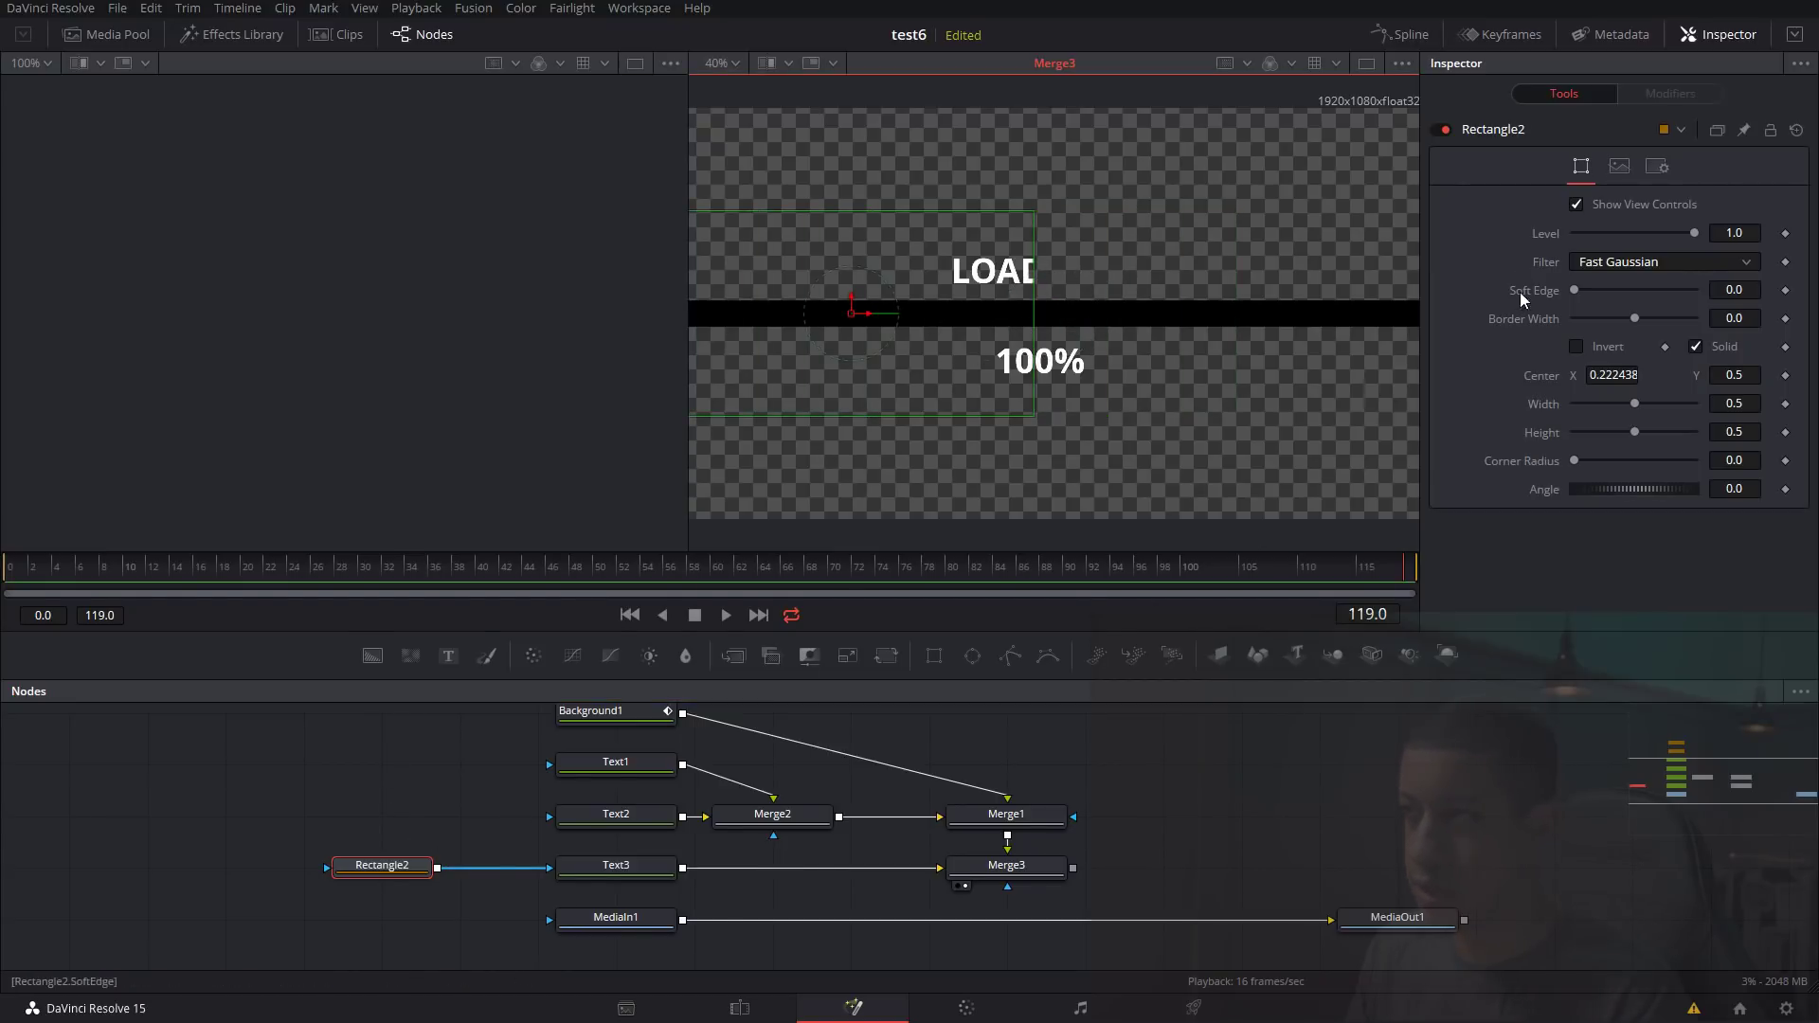
double_click(1544, 376)
left_click_drag(1067, 320, 947, 201)
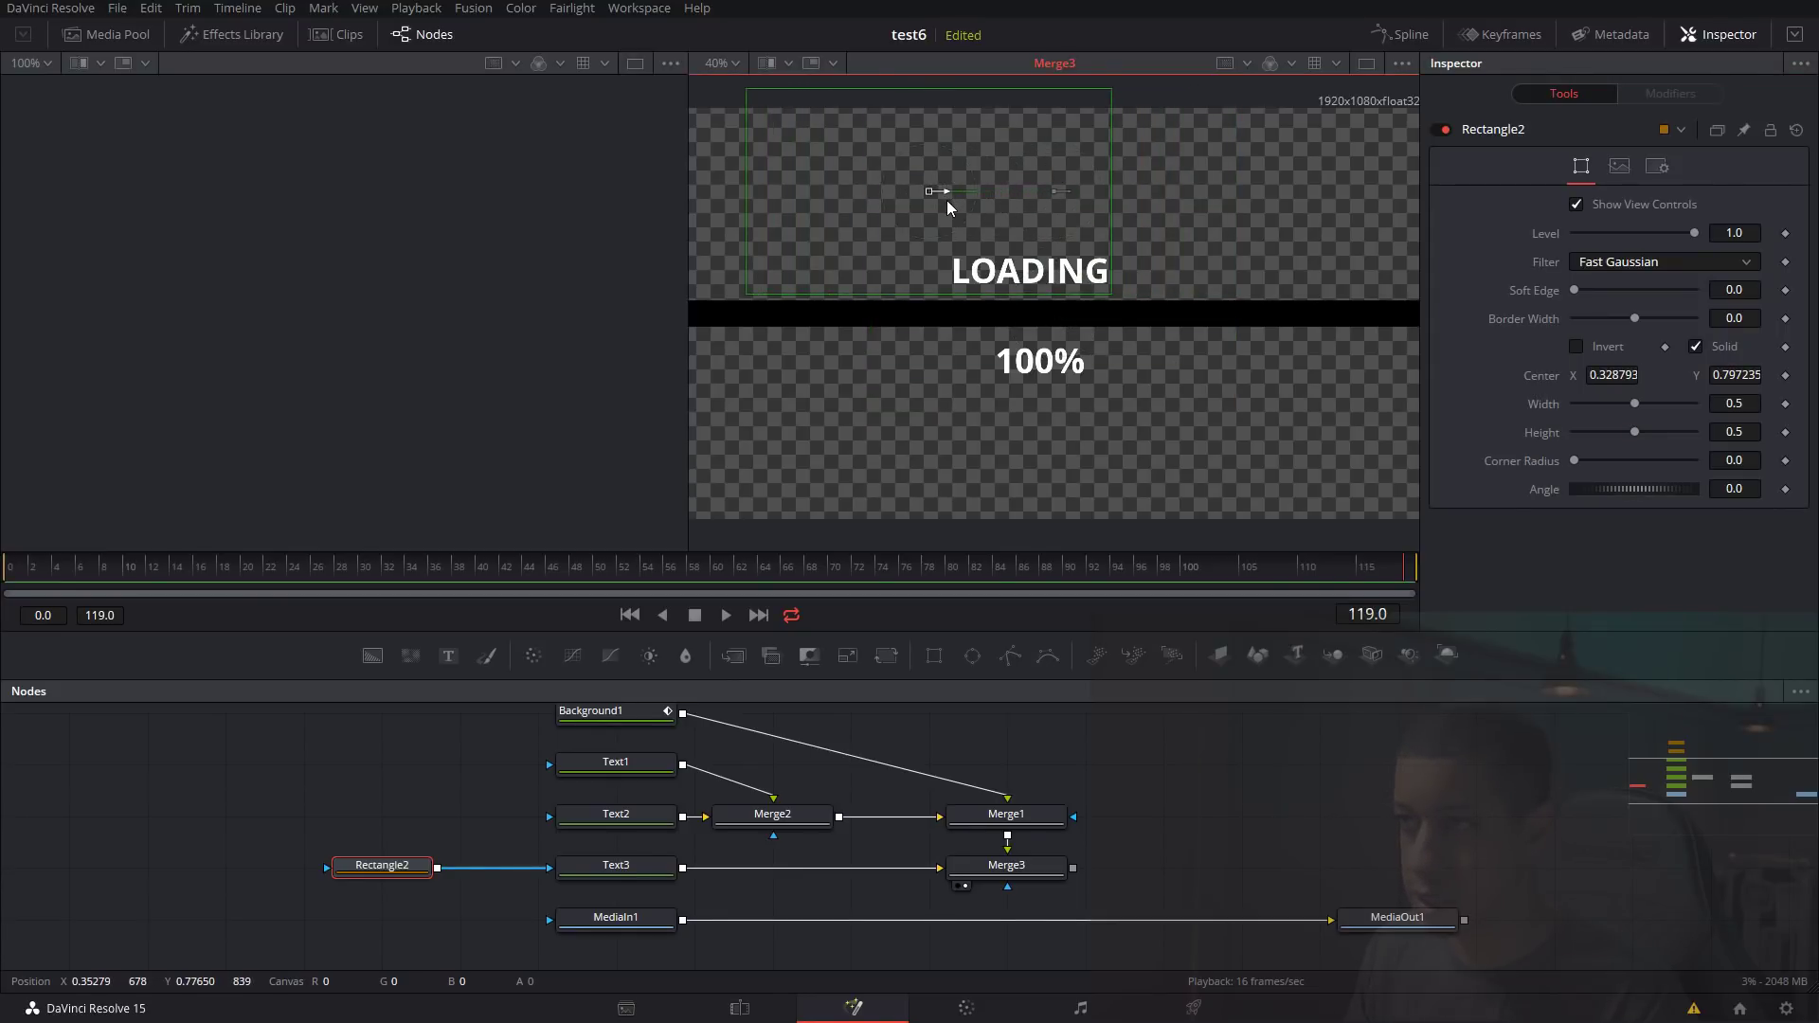
Keyframe Rectangle2's Center at frame 0 and again at frame 15 with X about 0.451, revealing all three dots.
left_click_drag(20, 586, 2, 580)
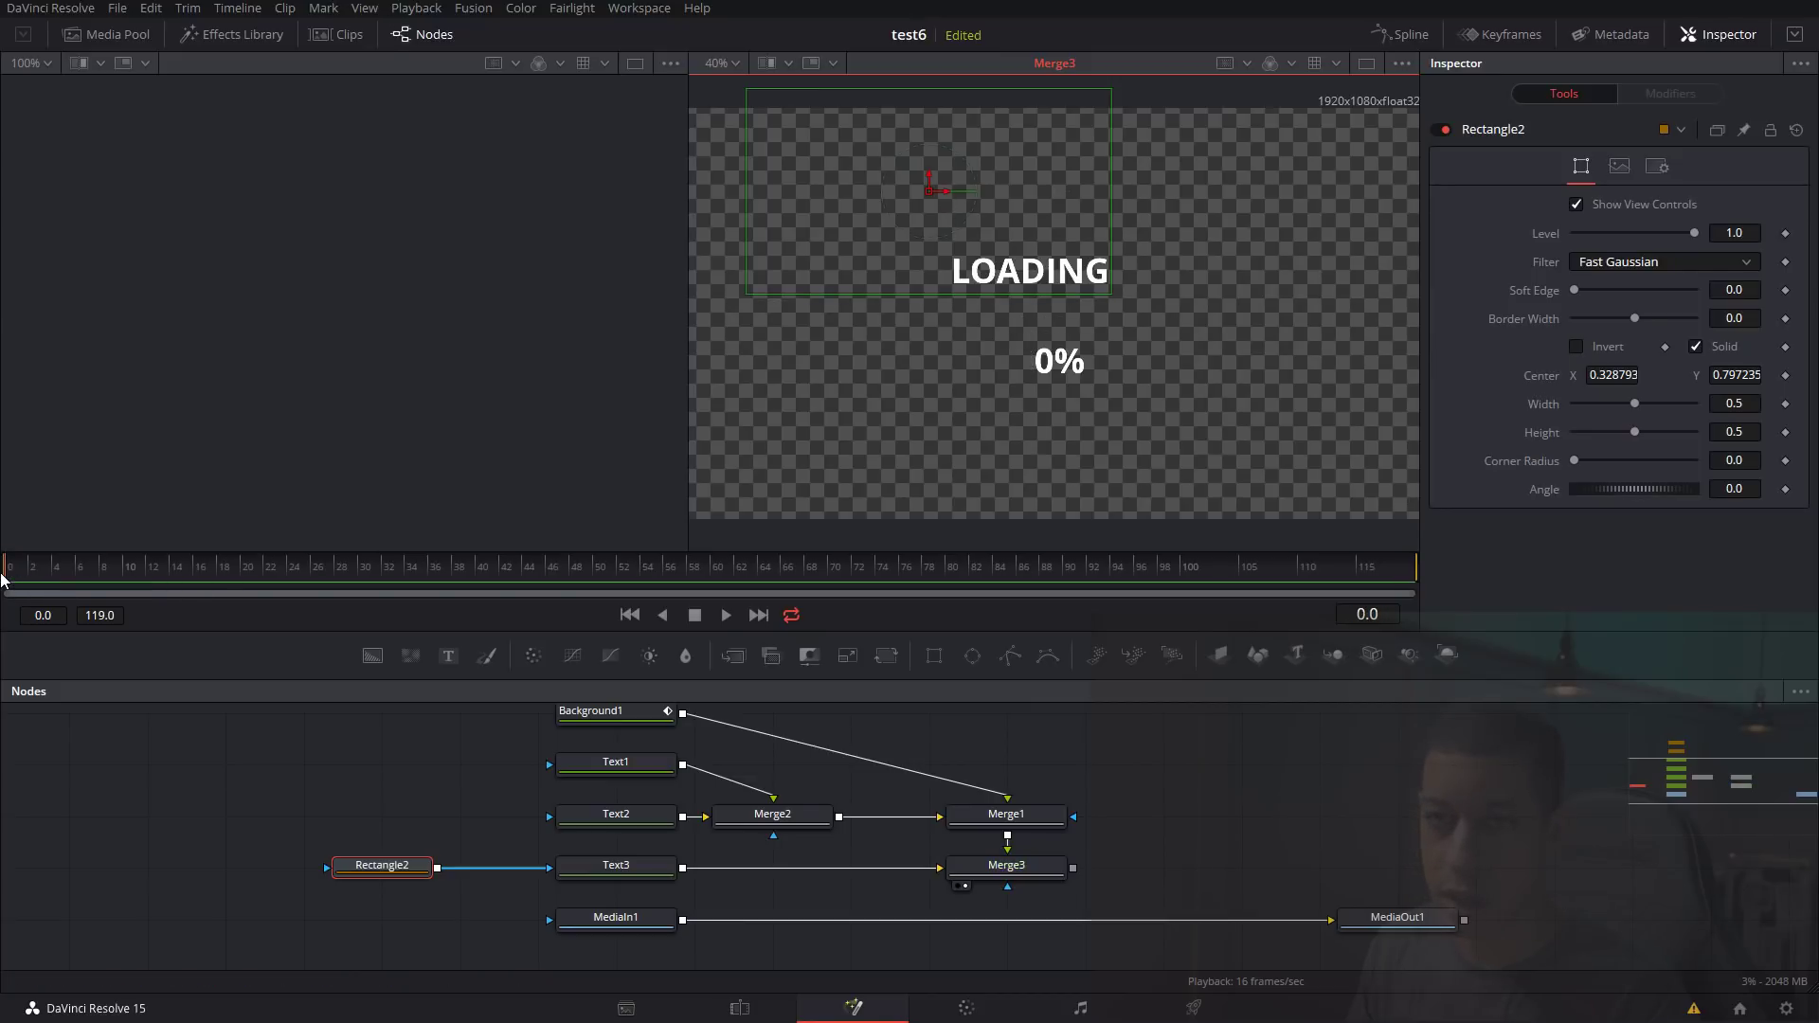
left_click(1786, 376)
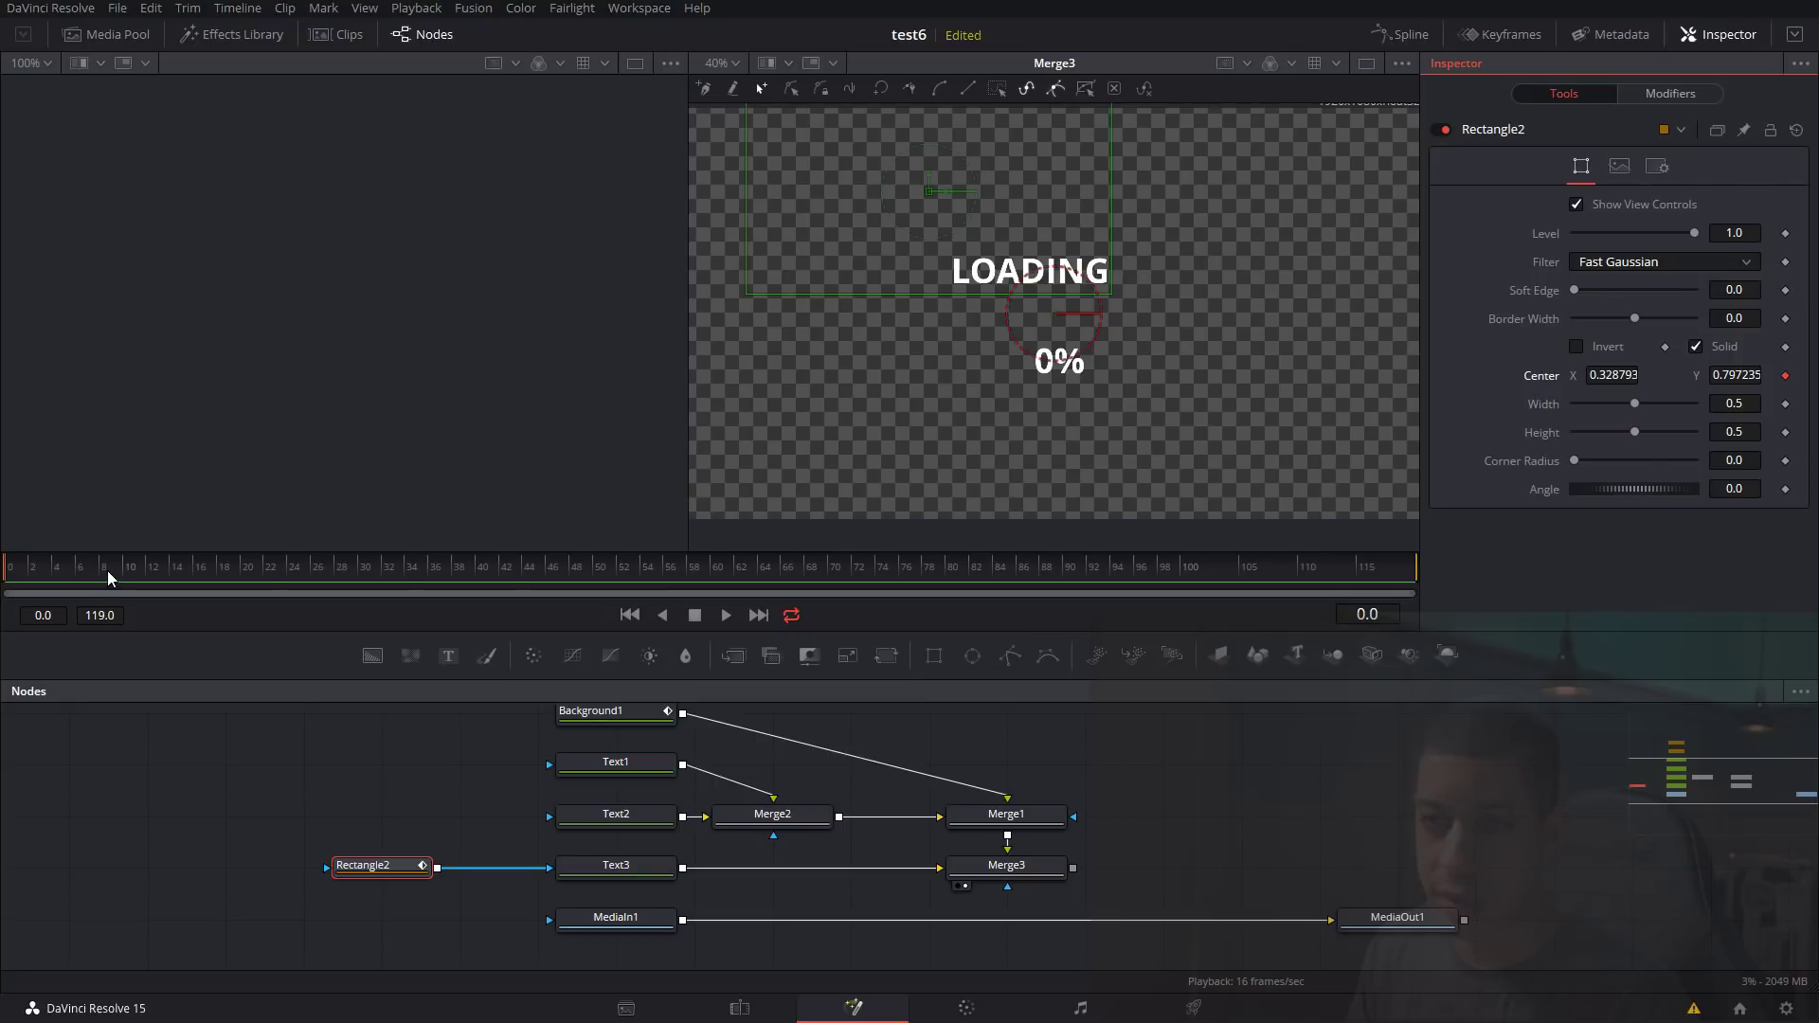
left_click_drag(111, 568, 168, 579)
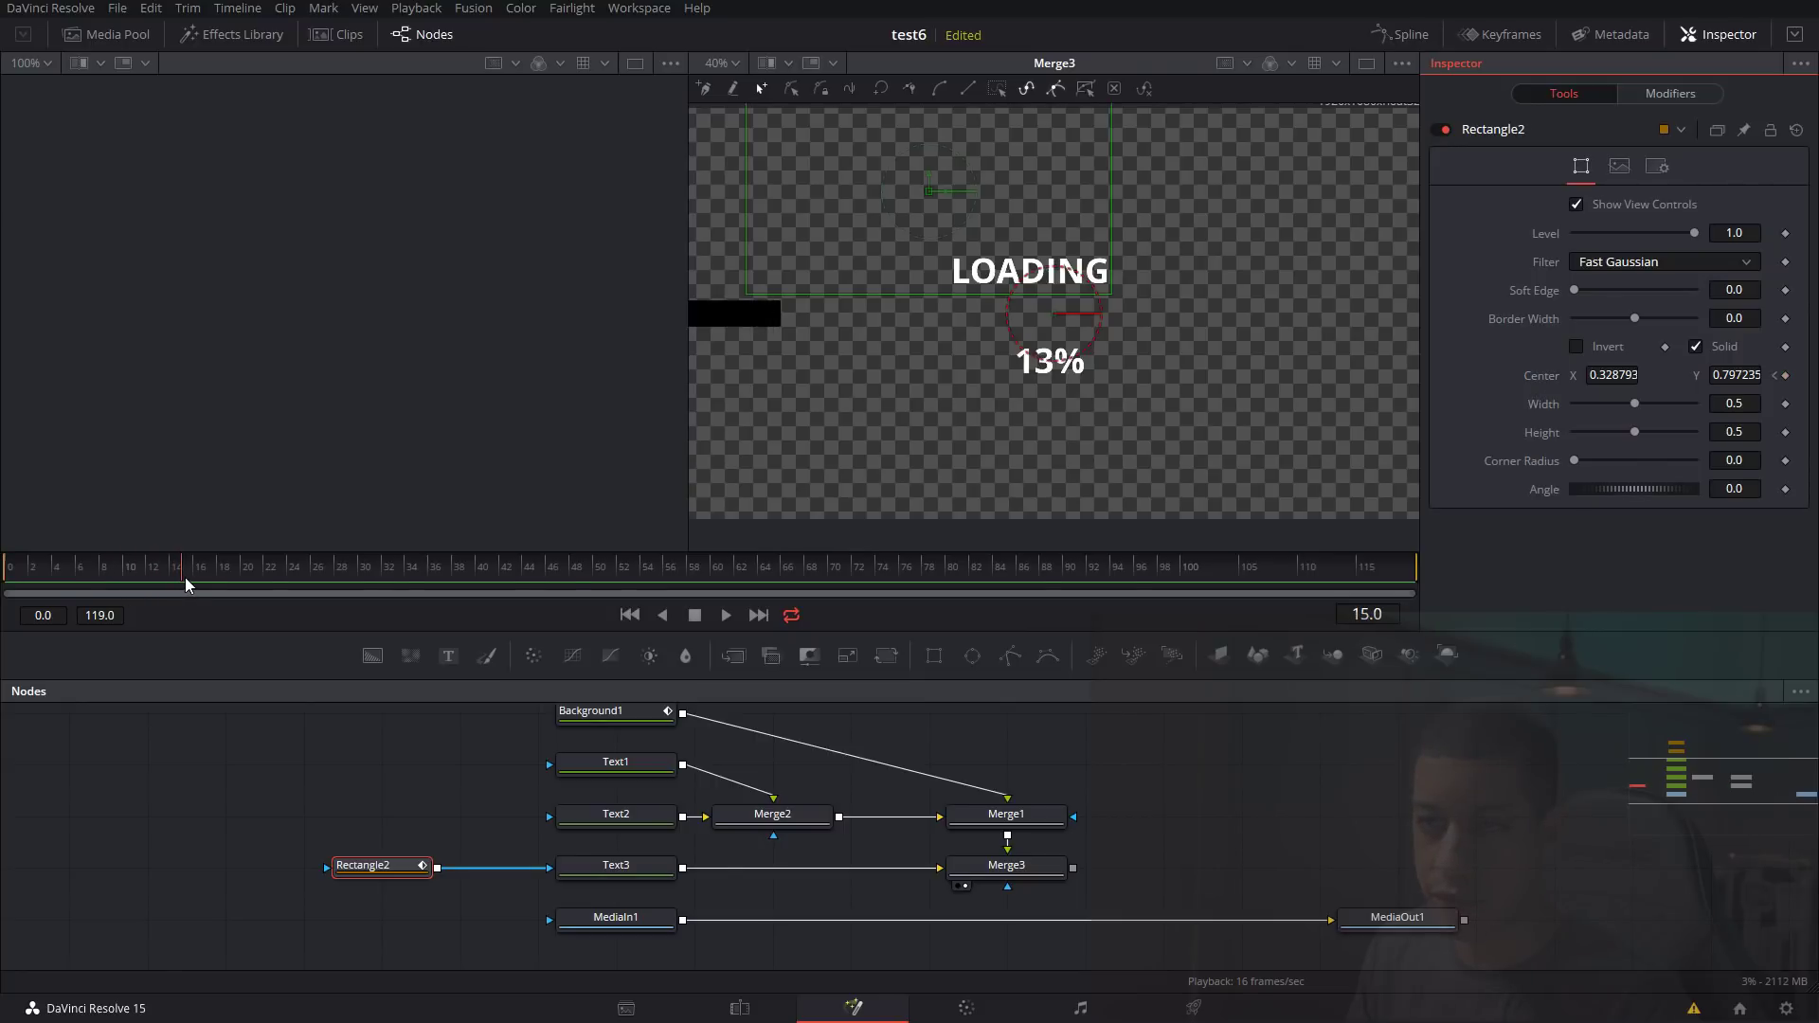
left_click(1786, 376)
left_click_drag(945, 184, 1033, 201)
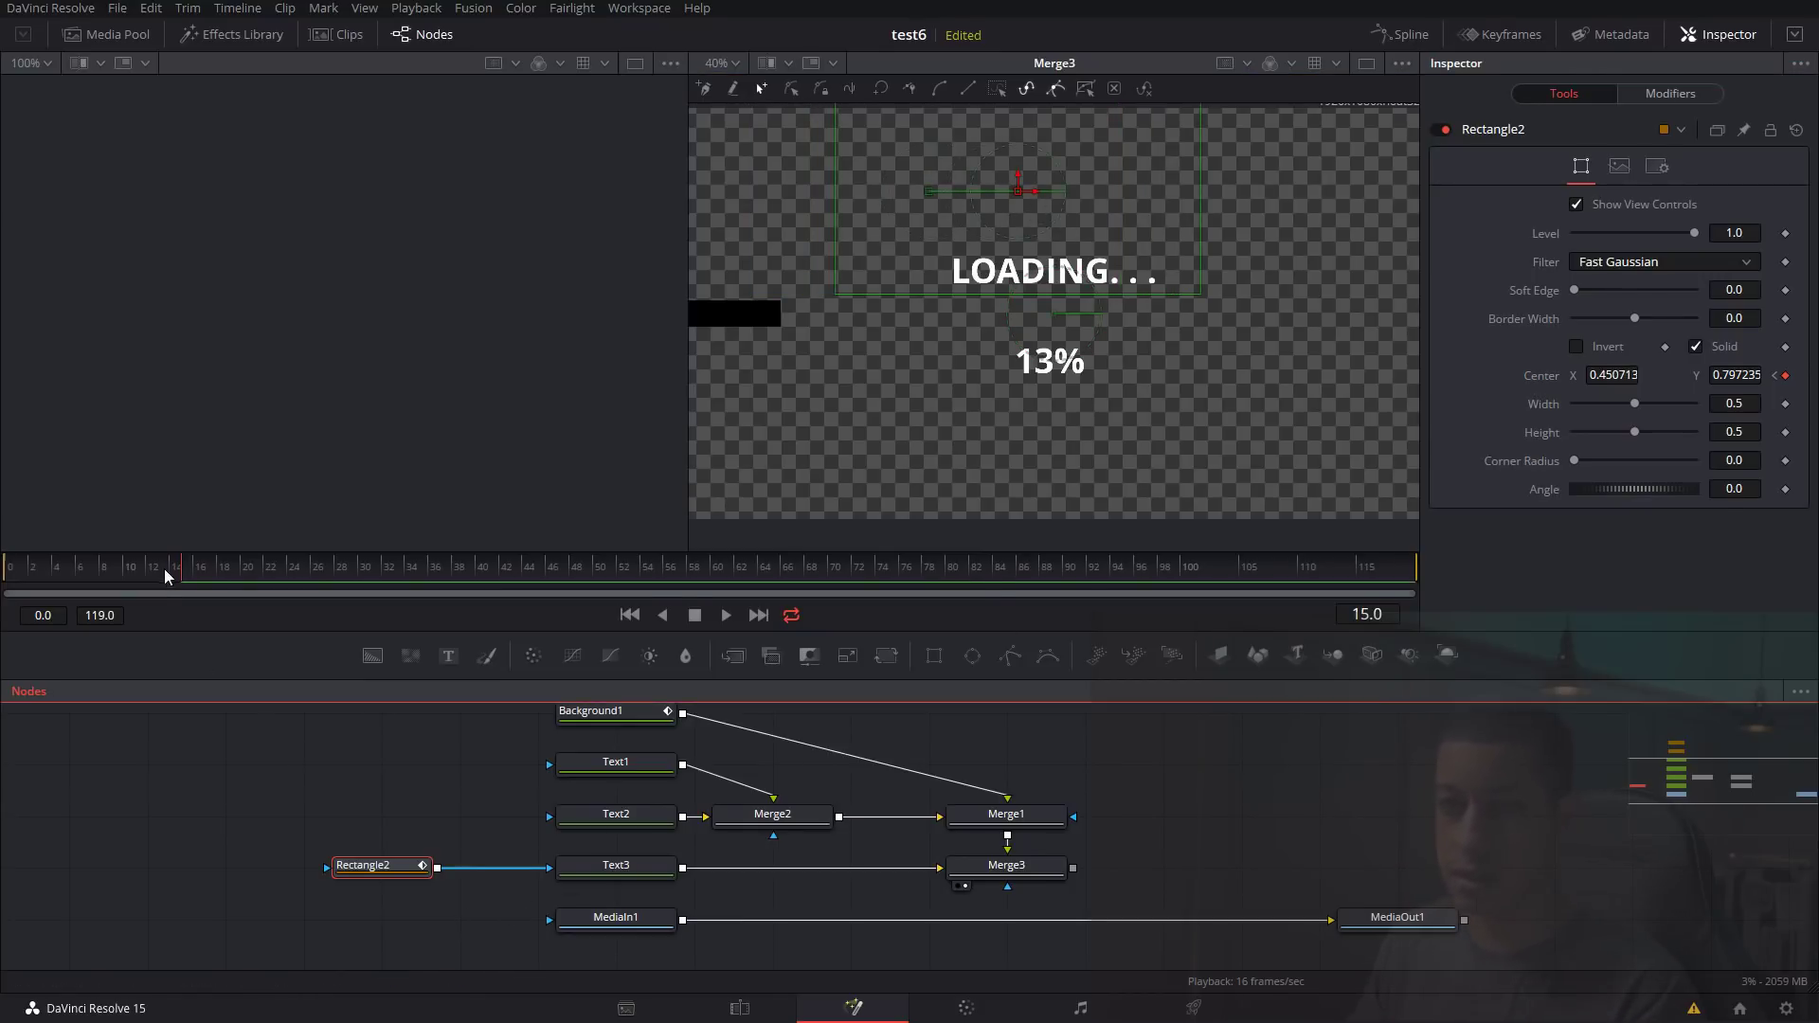
Play the animation from the start to check how the dots are revealed.
left_click(3, 561)
key("space")
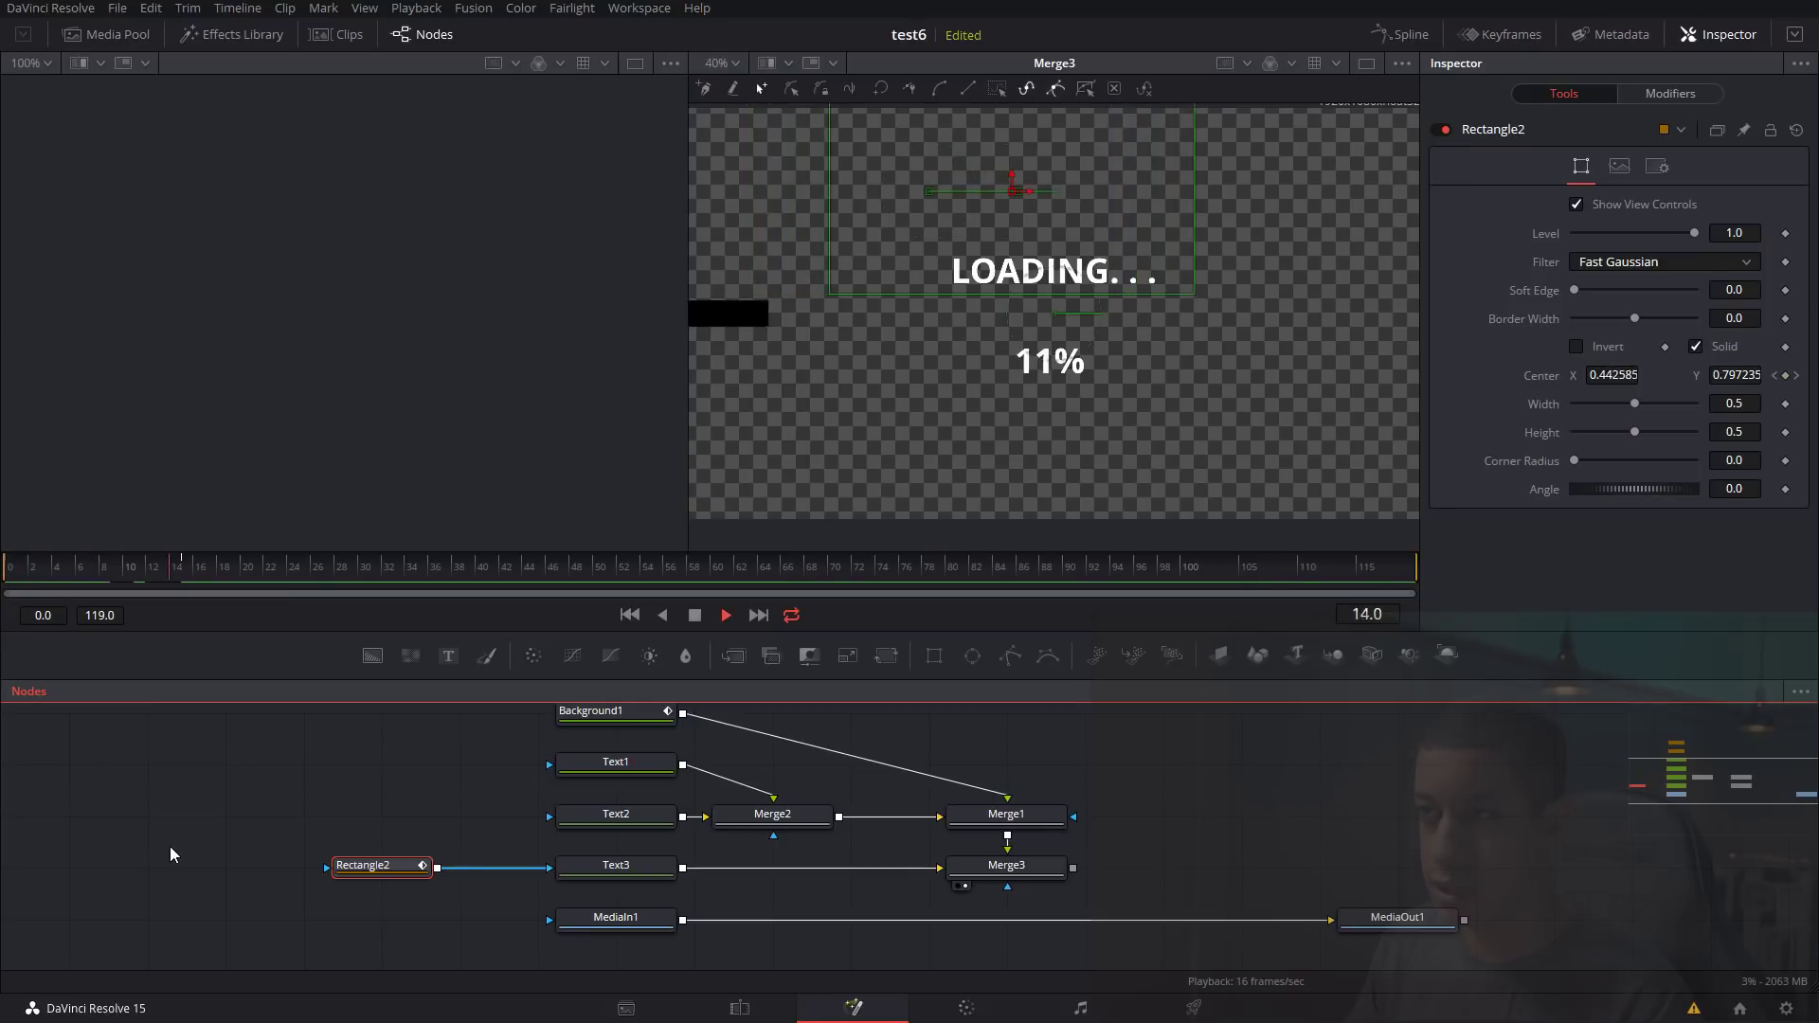
left_click(5, 565)
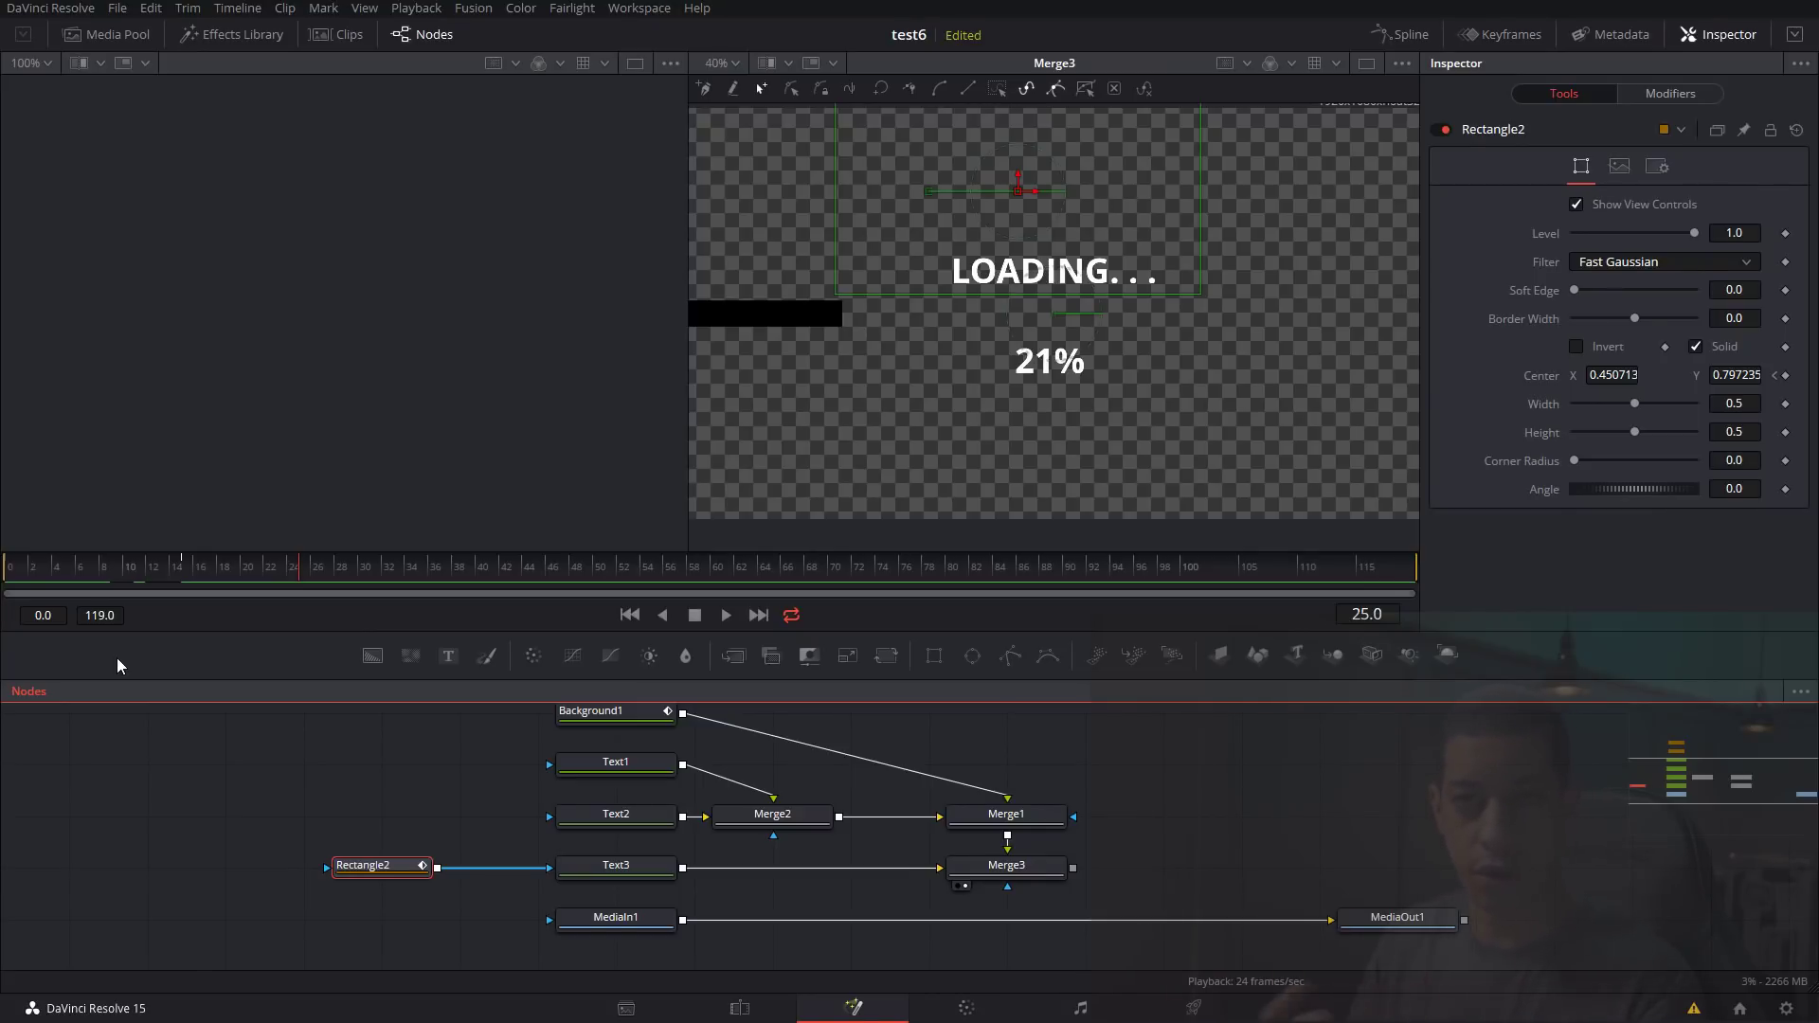
Open the Spline editor, show only the selected tool, and display Rectangle2's Displacement curve fitted to the view.
left_click(1400, 36)
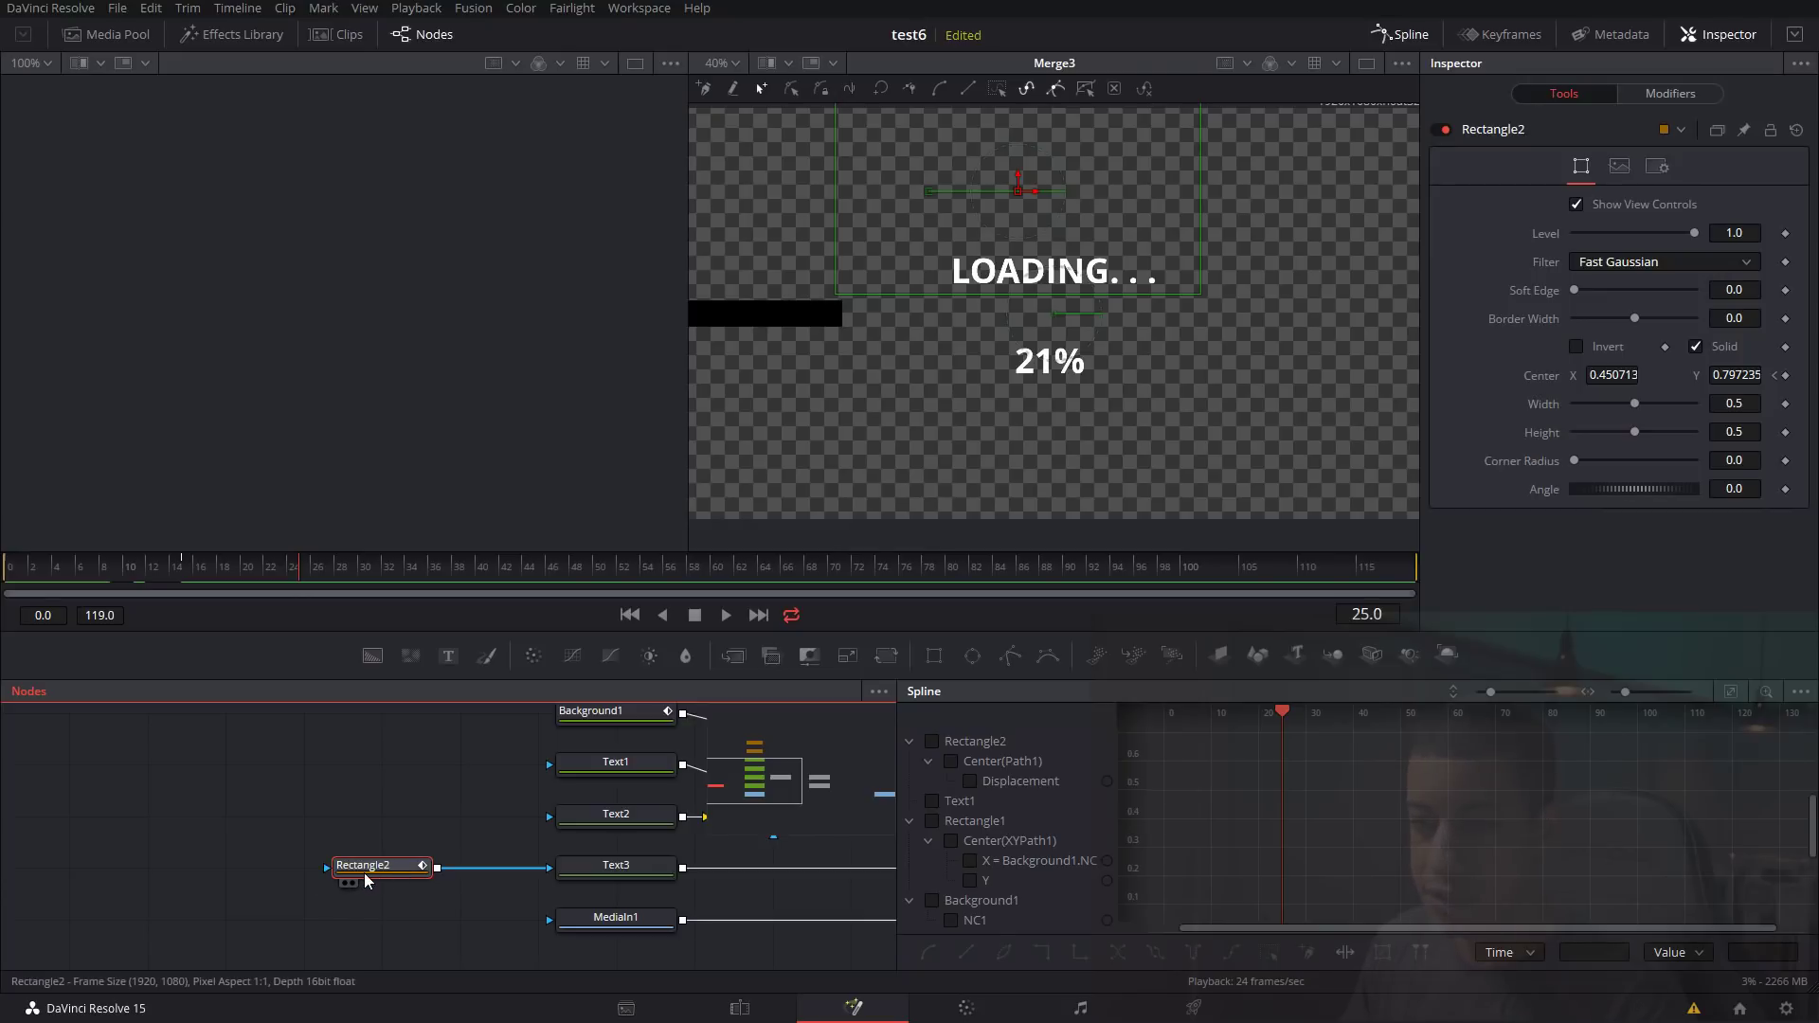
left_click(1801, 694)
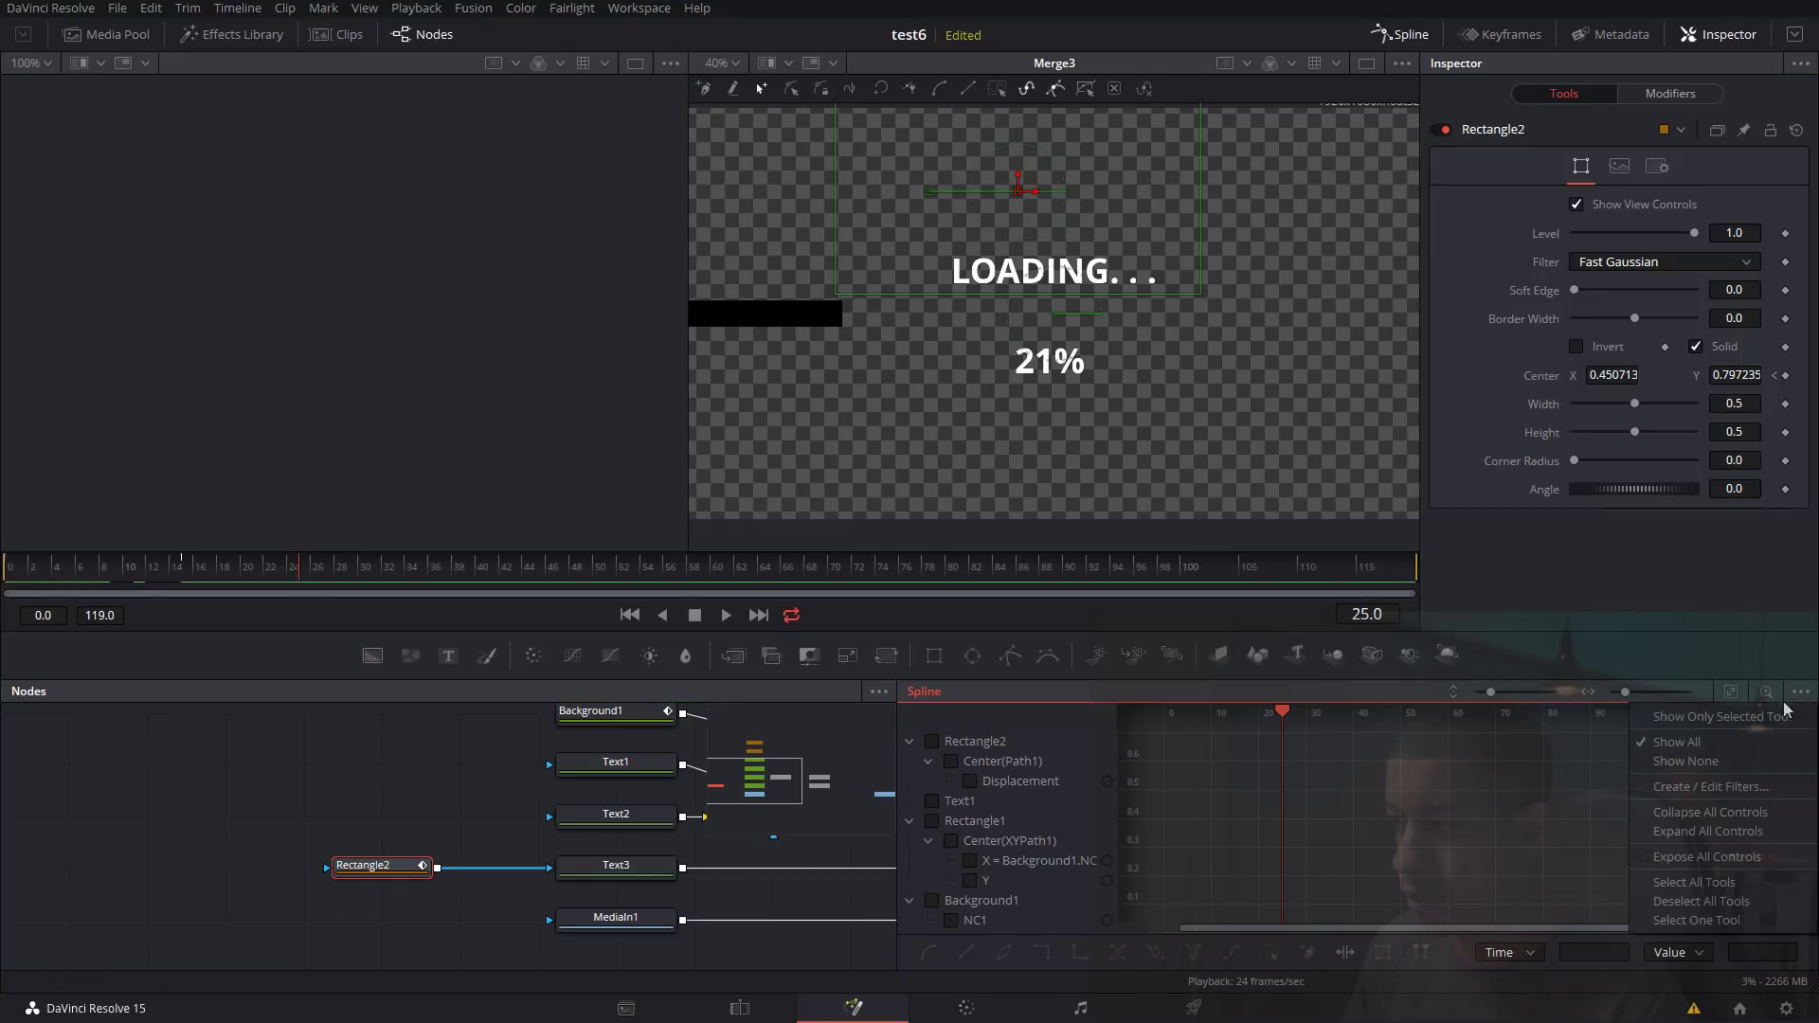
left_click(1697, 720)
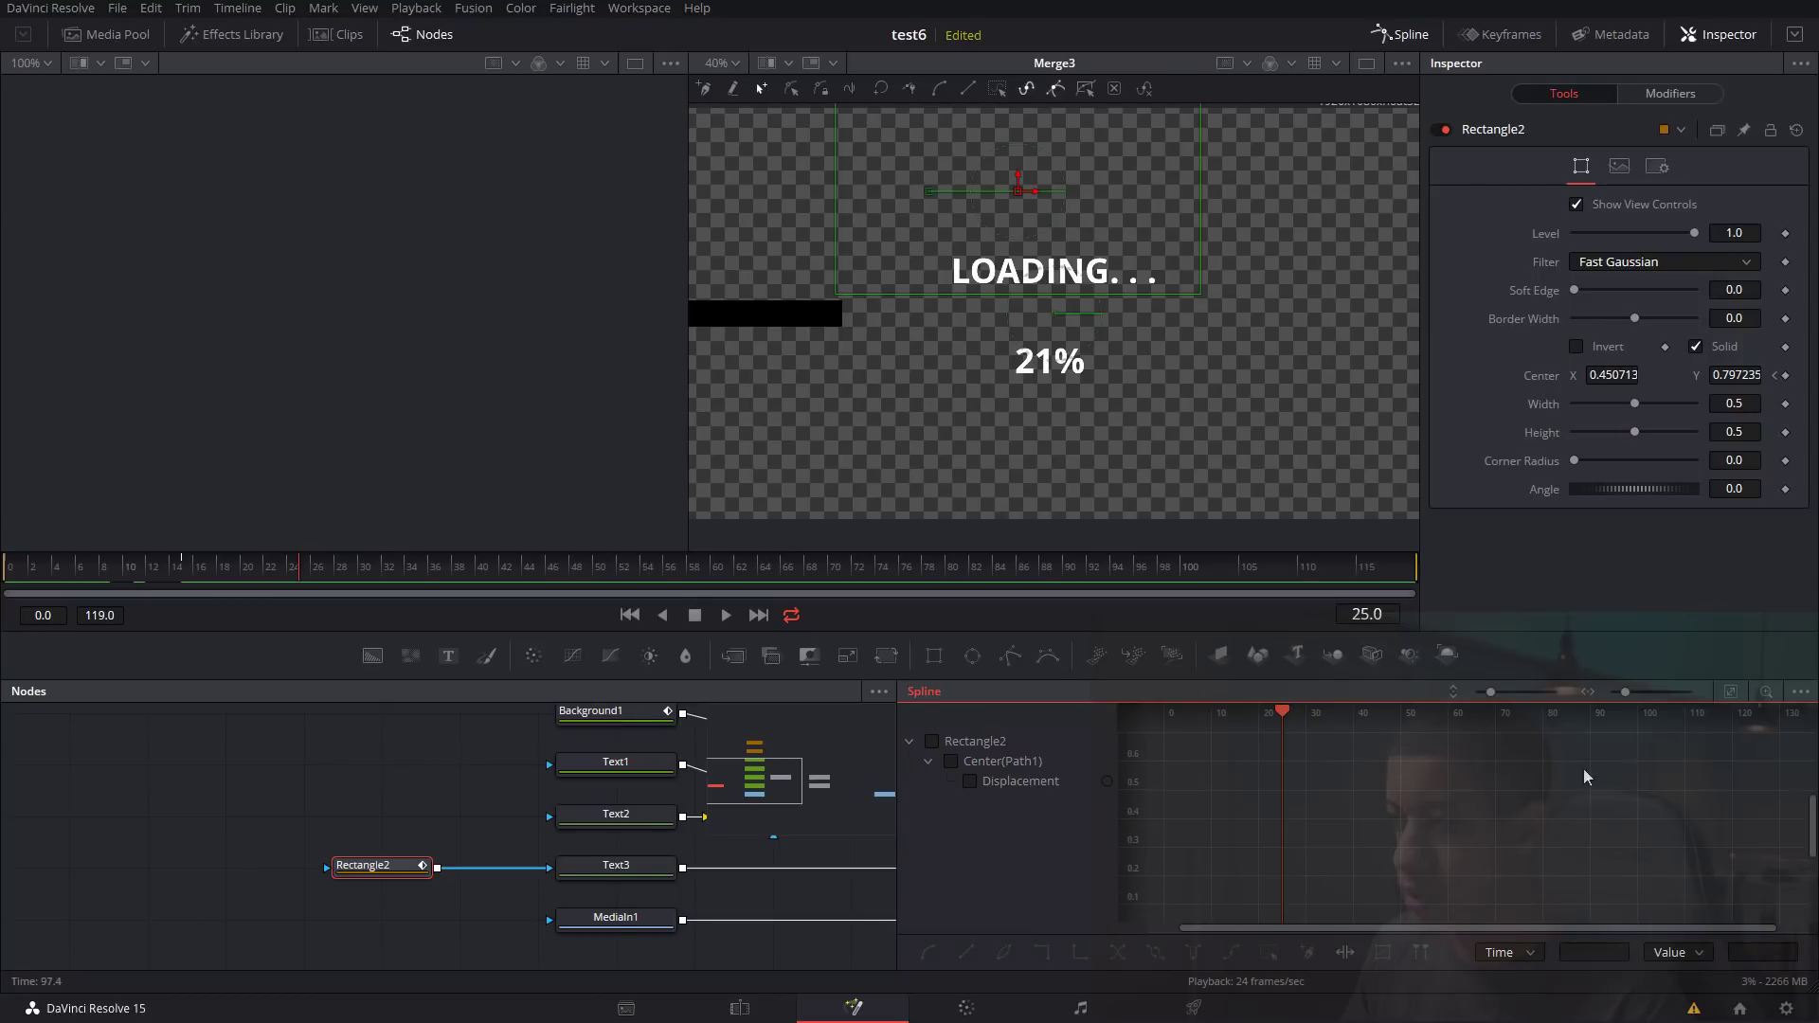
left_click(1020, 786)
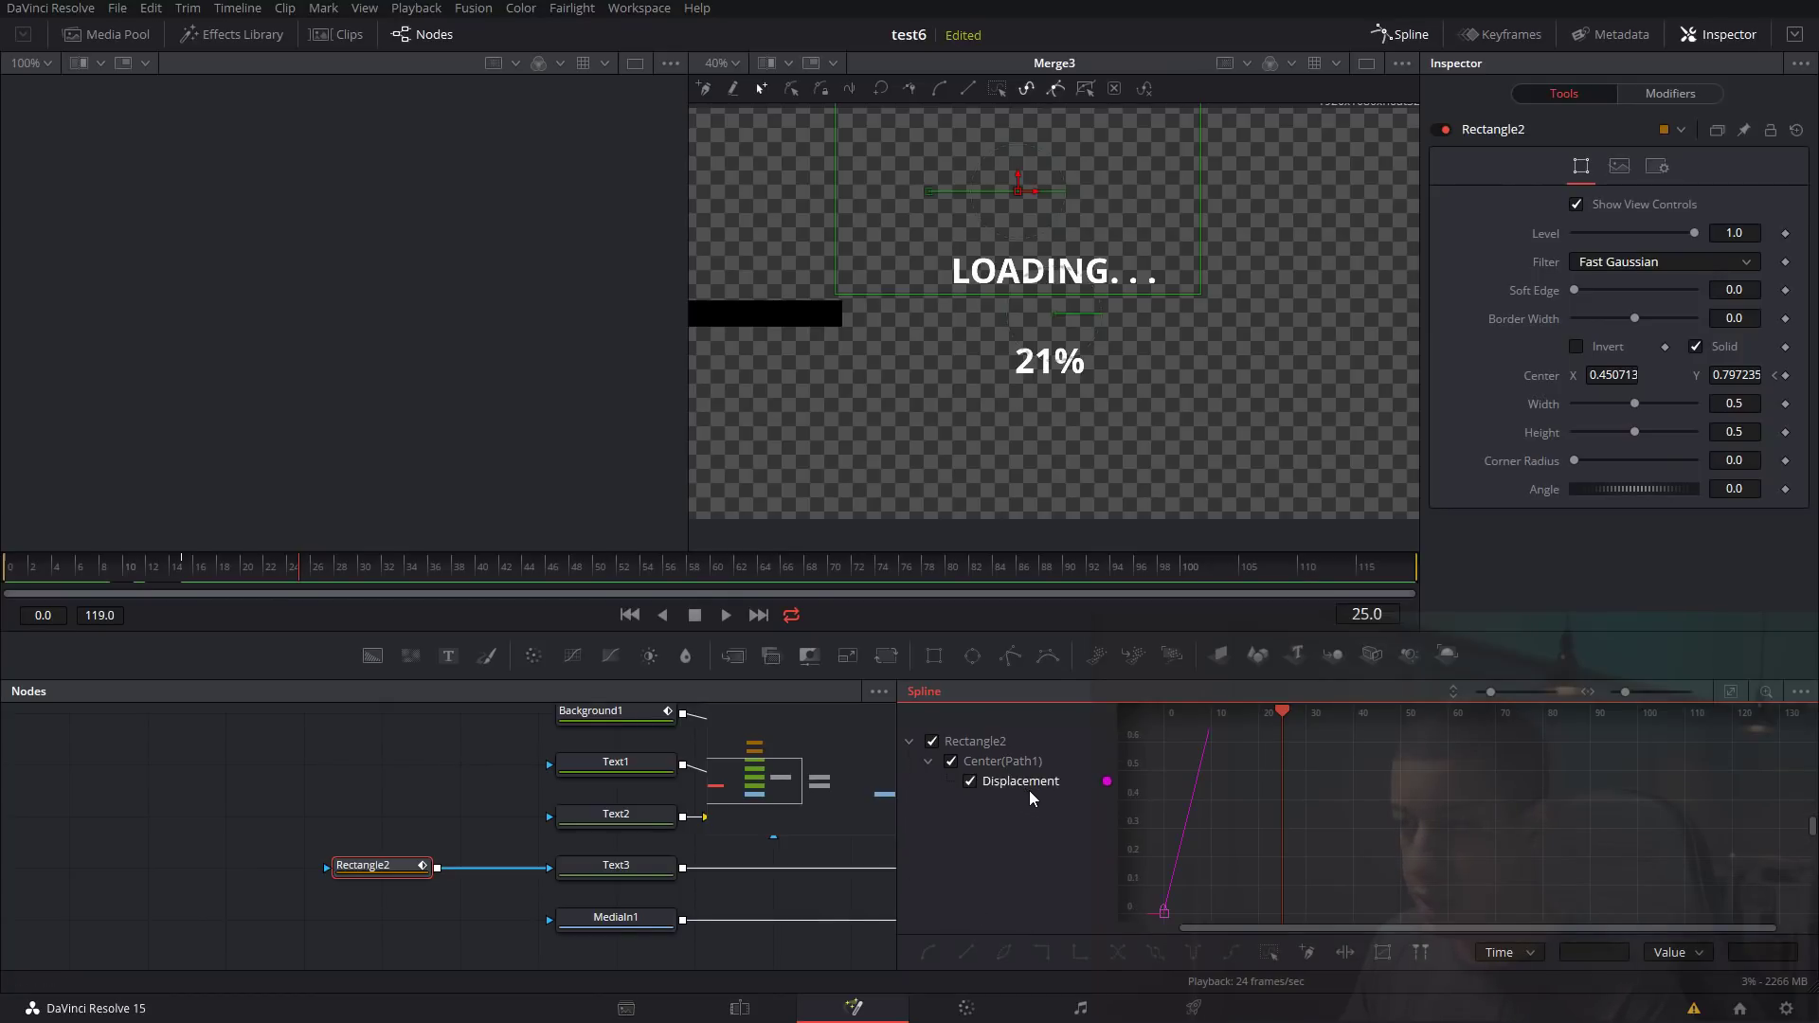
left_click(1733, 692)
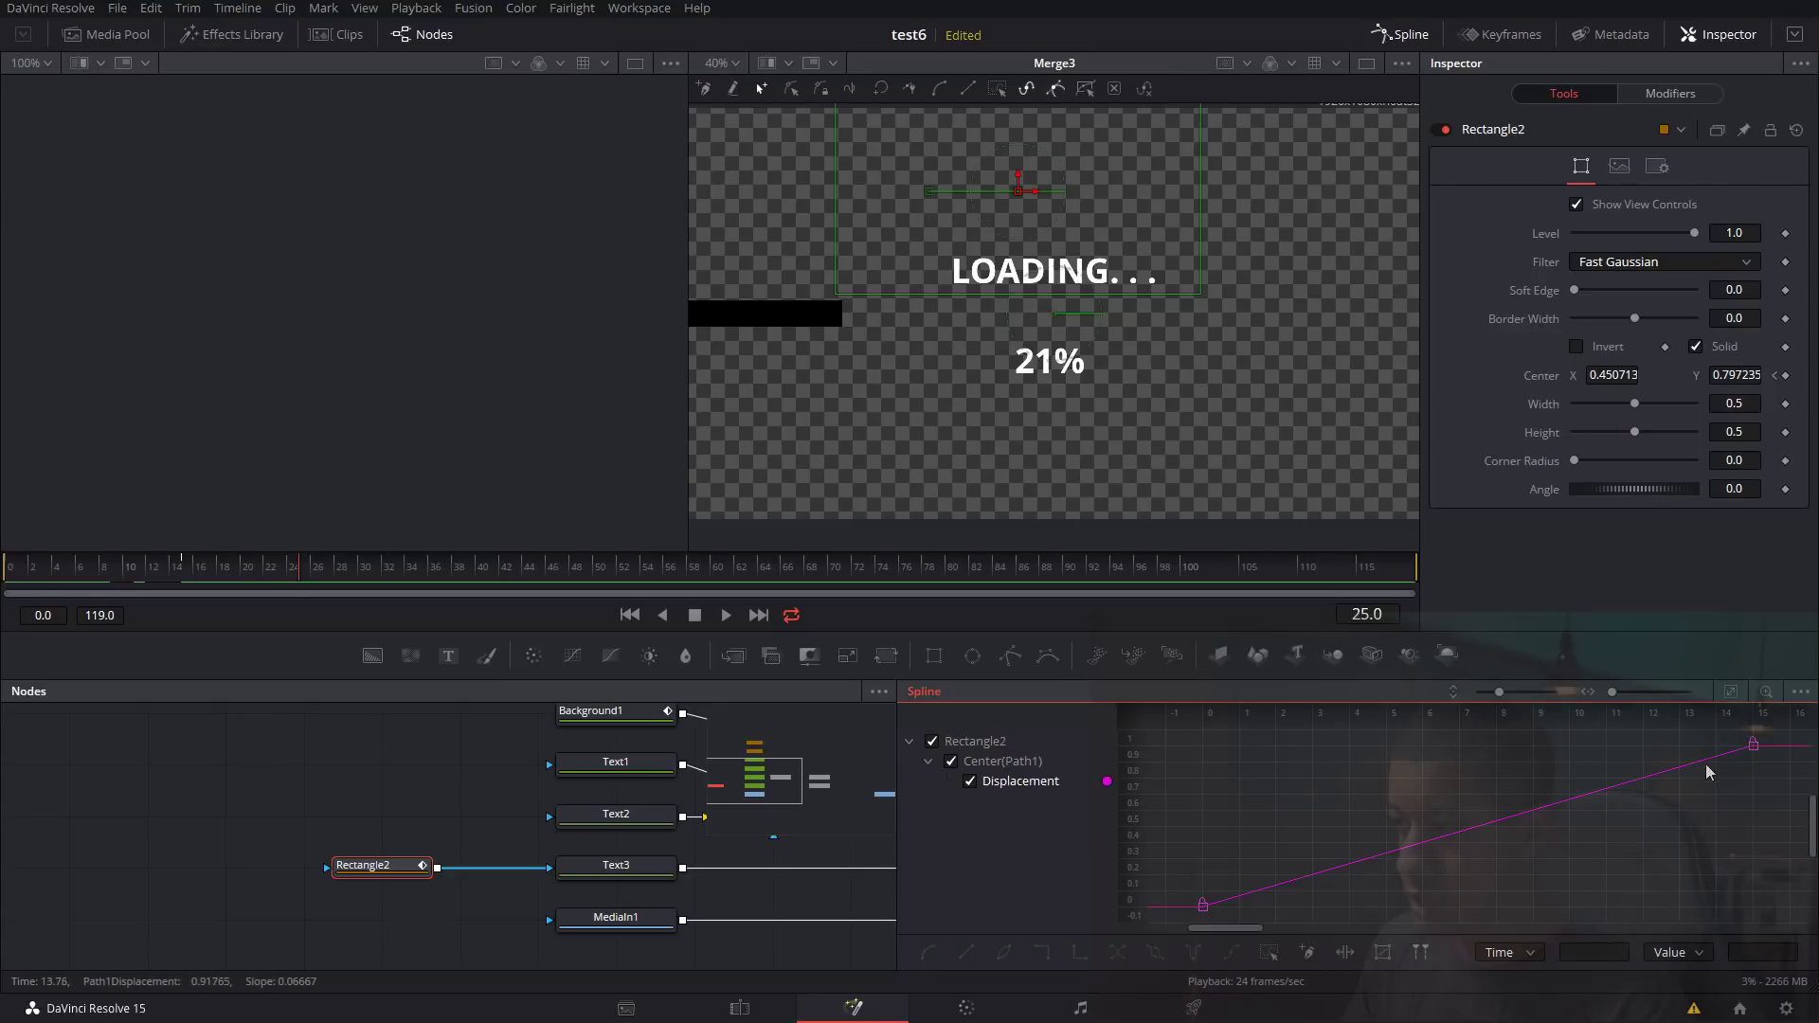
Select both keyframes of Rectangle2's Displacement curve and set them to Loop.
left_click_drag(1755, 746, 1173, 926)
right_click(1204, 906)
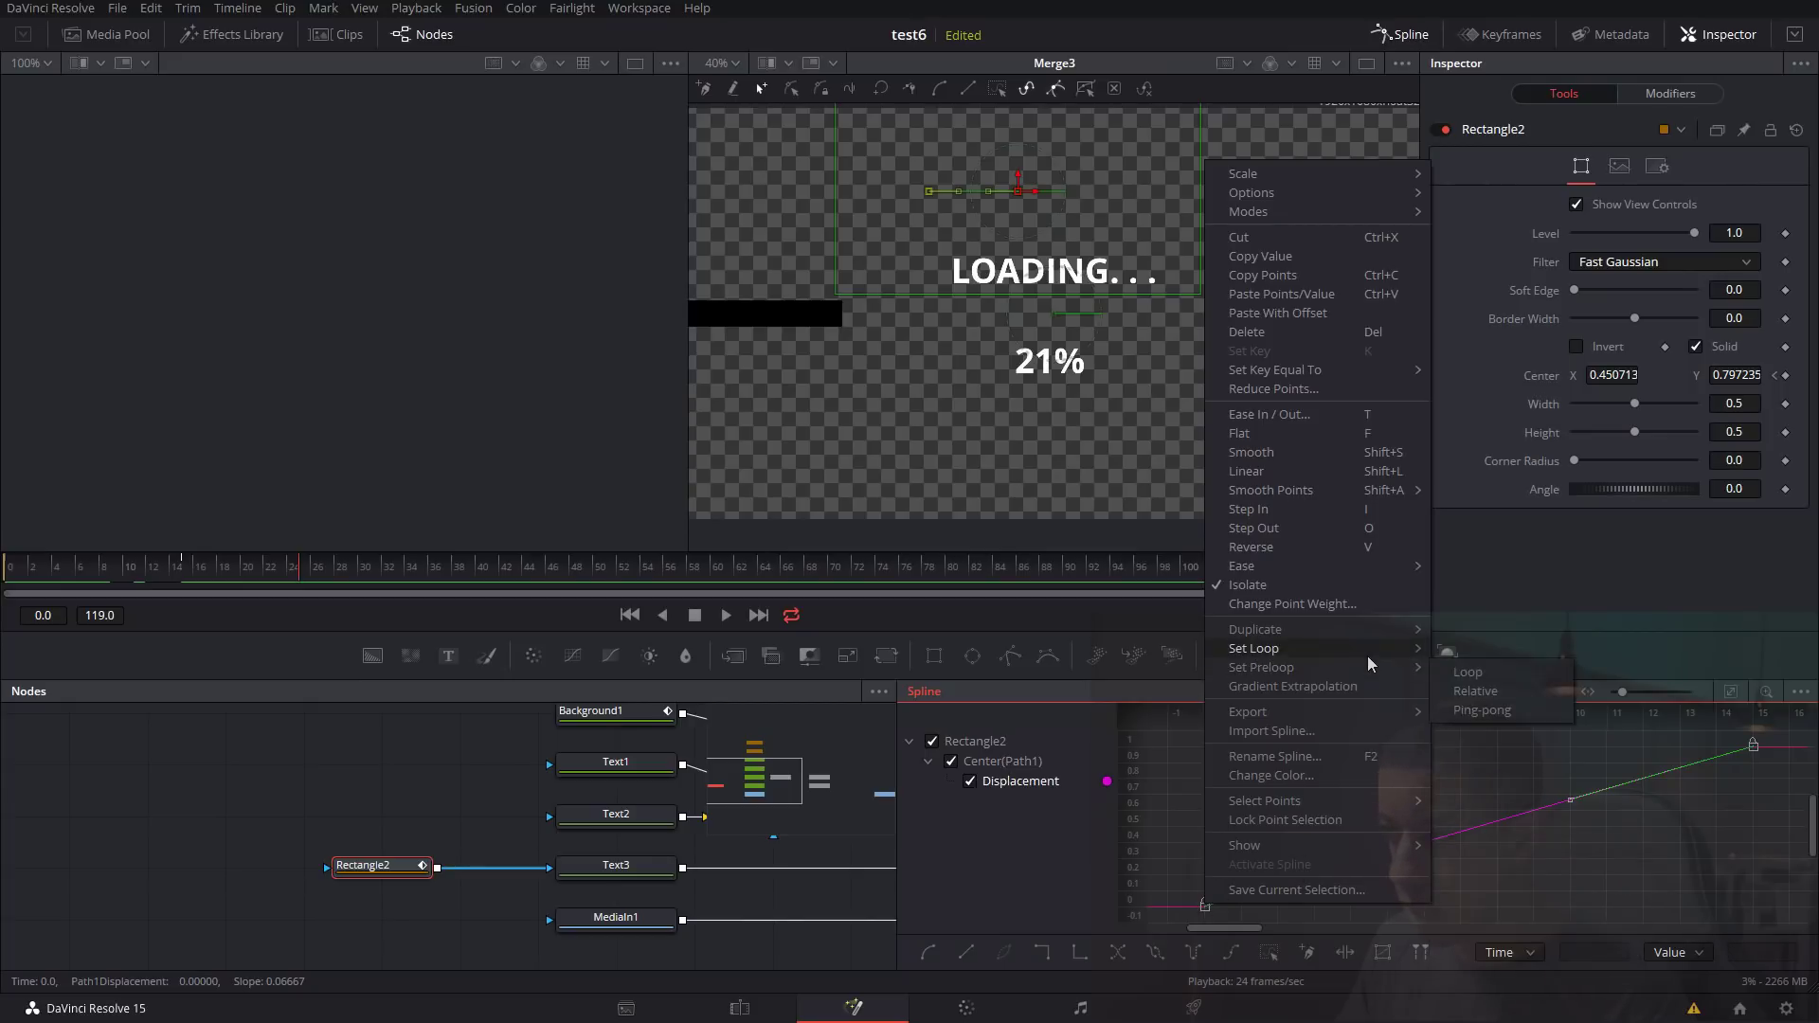
mouse_move(1370, 654)
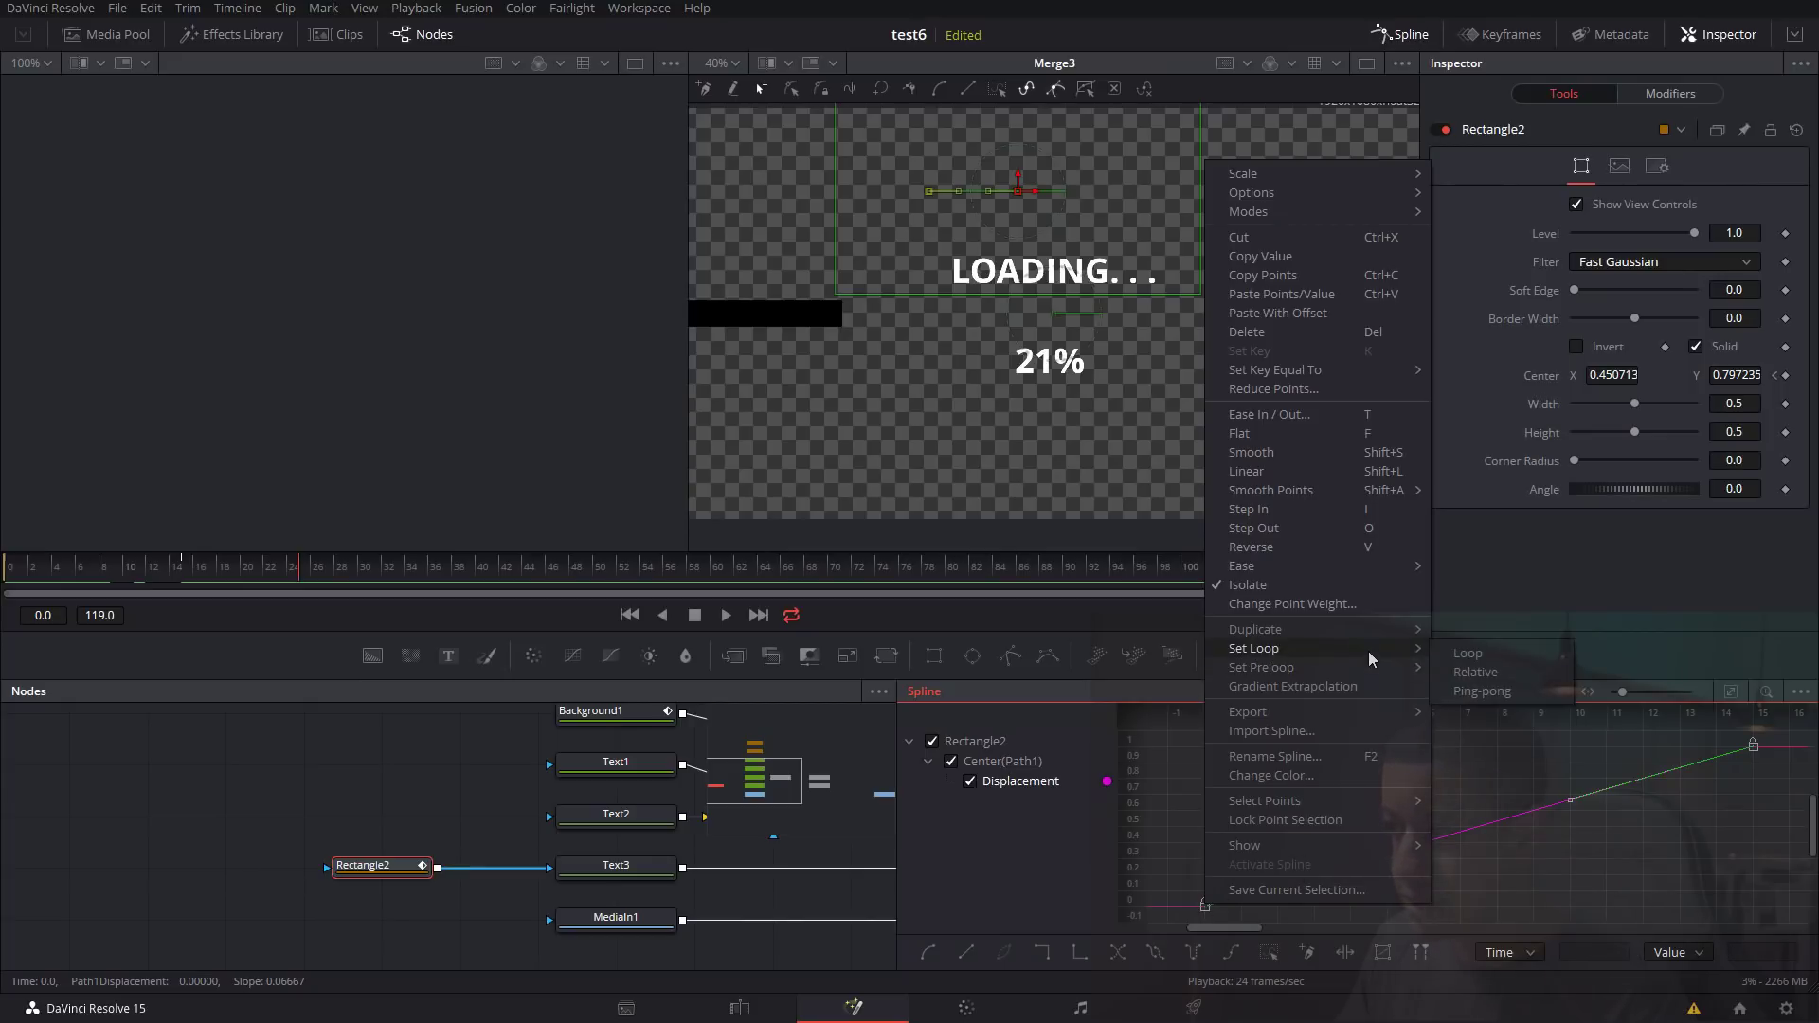
left_click(1470, 653)
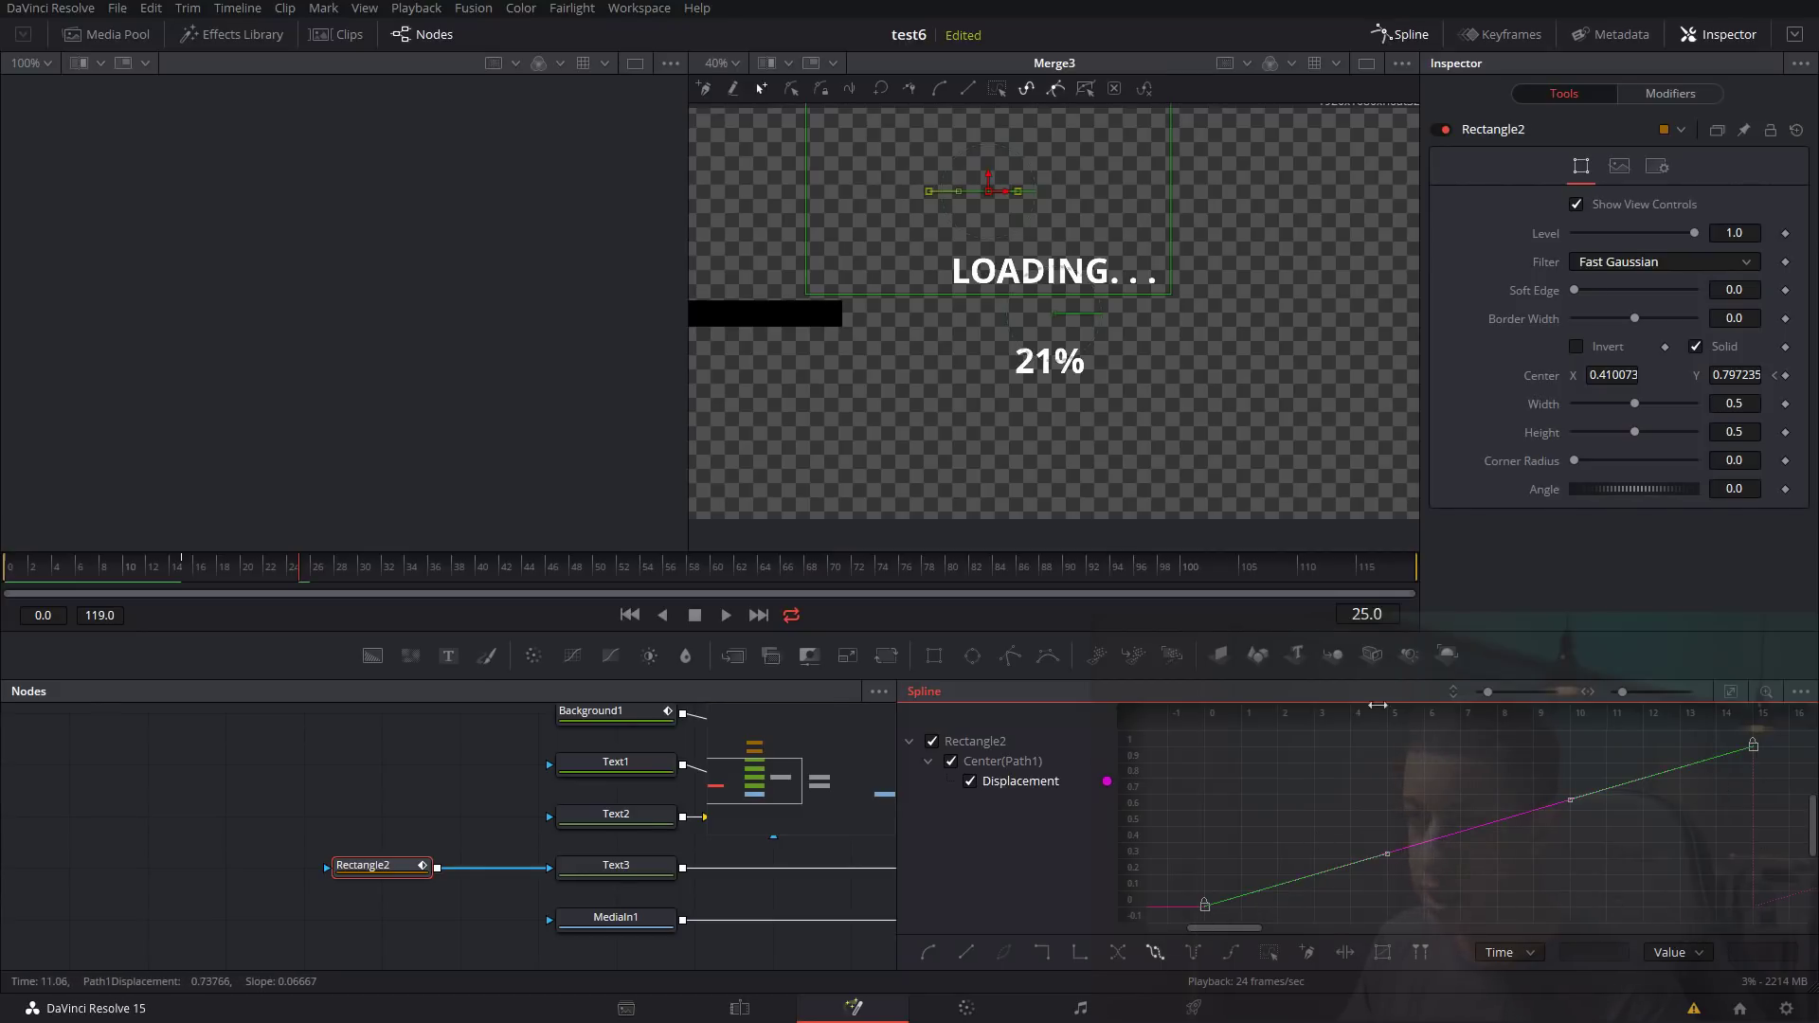
Play the composition from frame 0 to about frame 52 to check the looping dots.
key("Home")
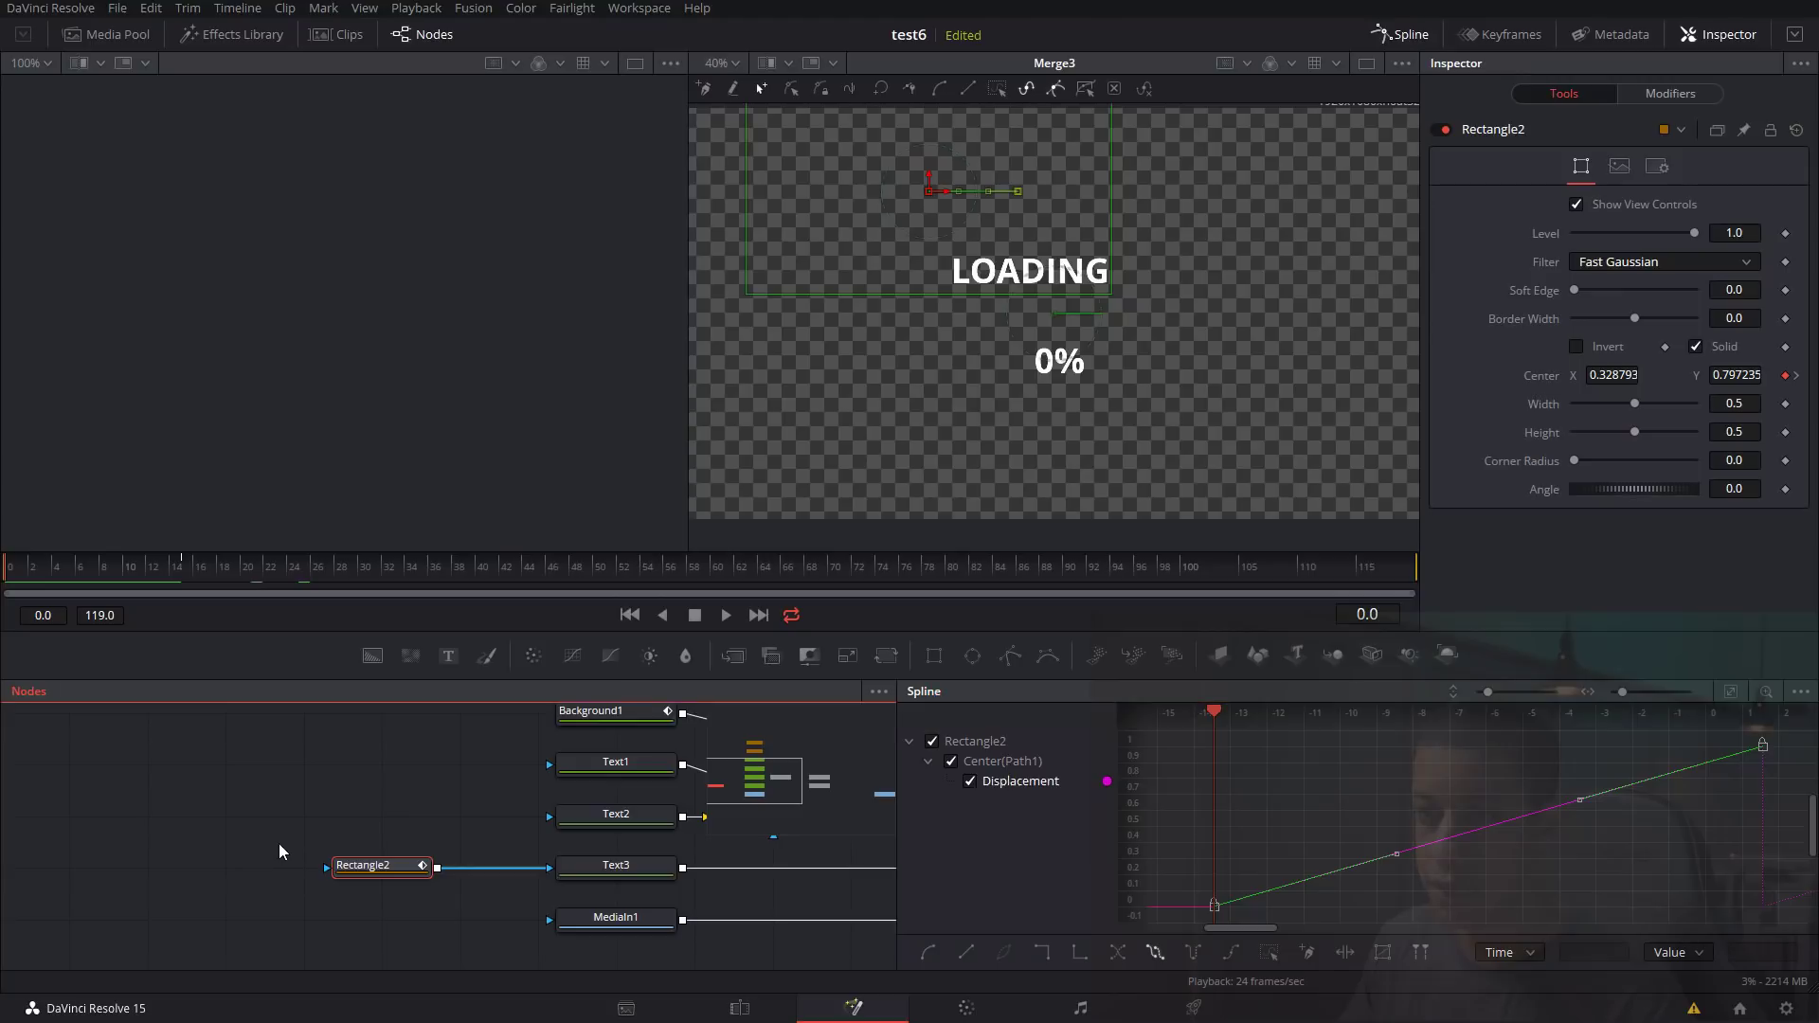
left_click(279, 851)
key("space")
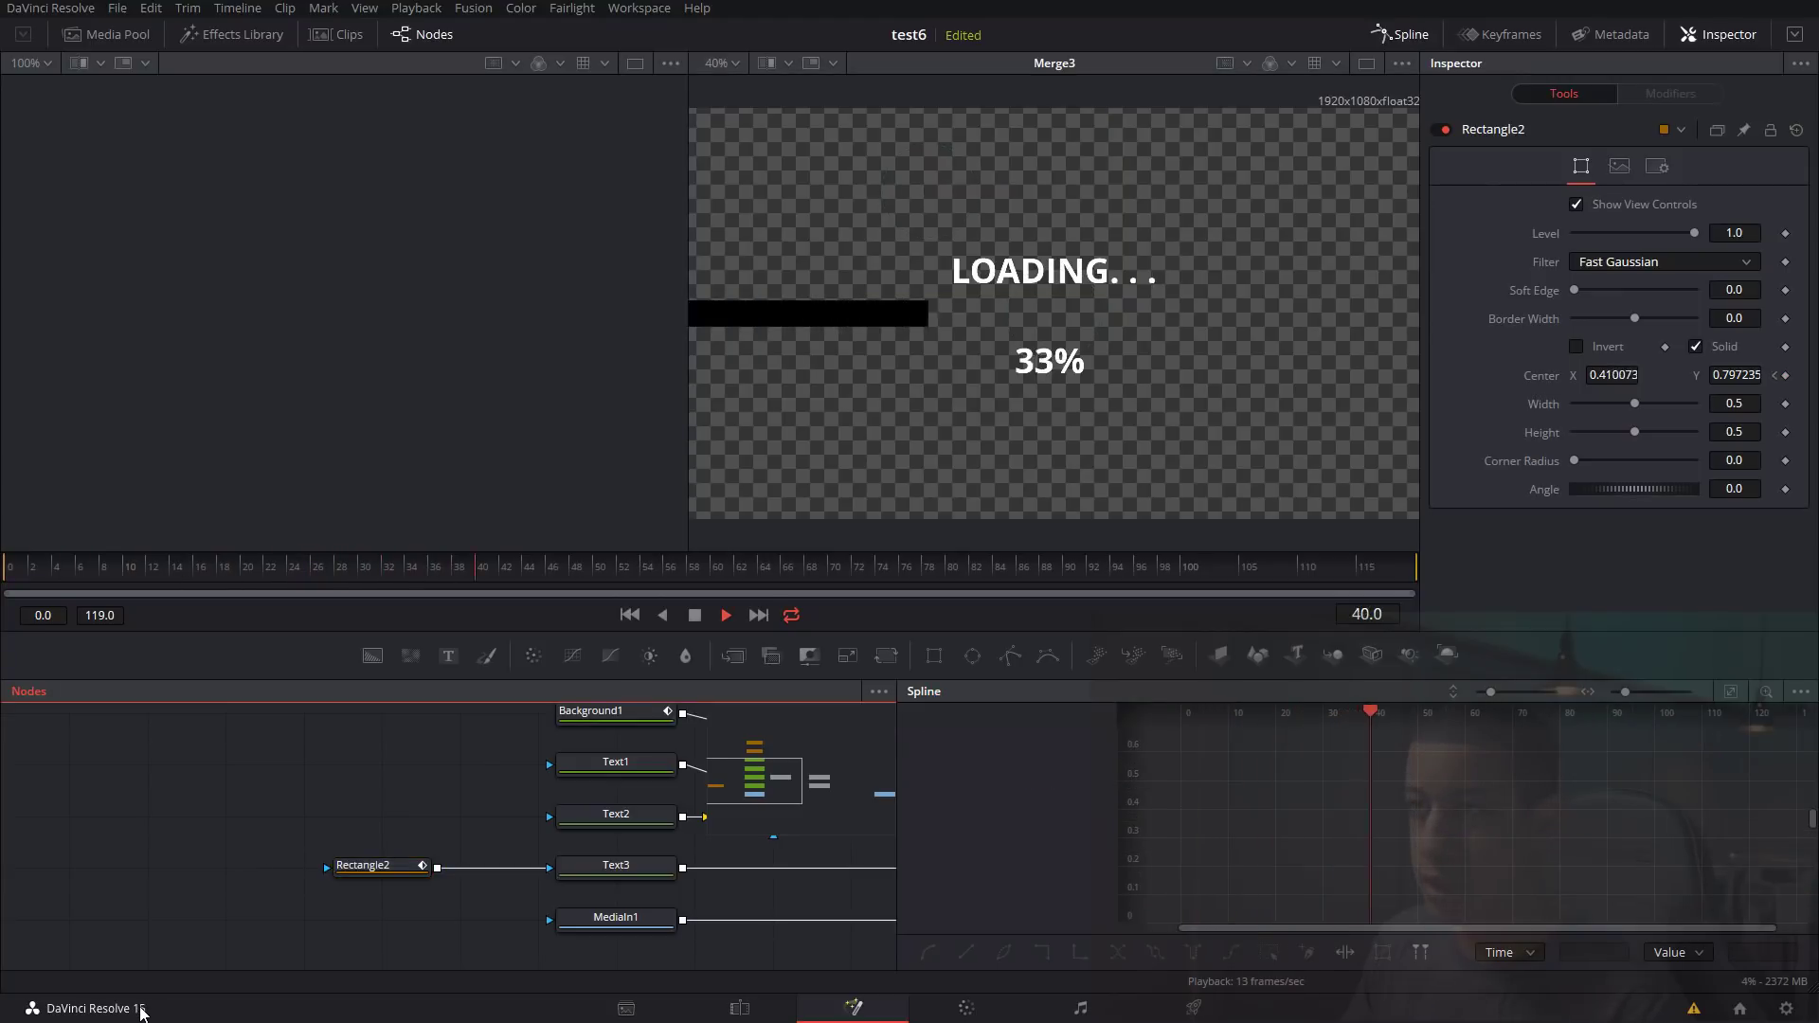
key("space")
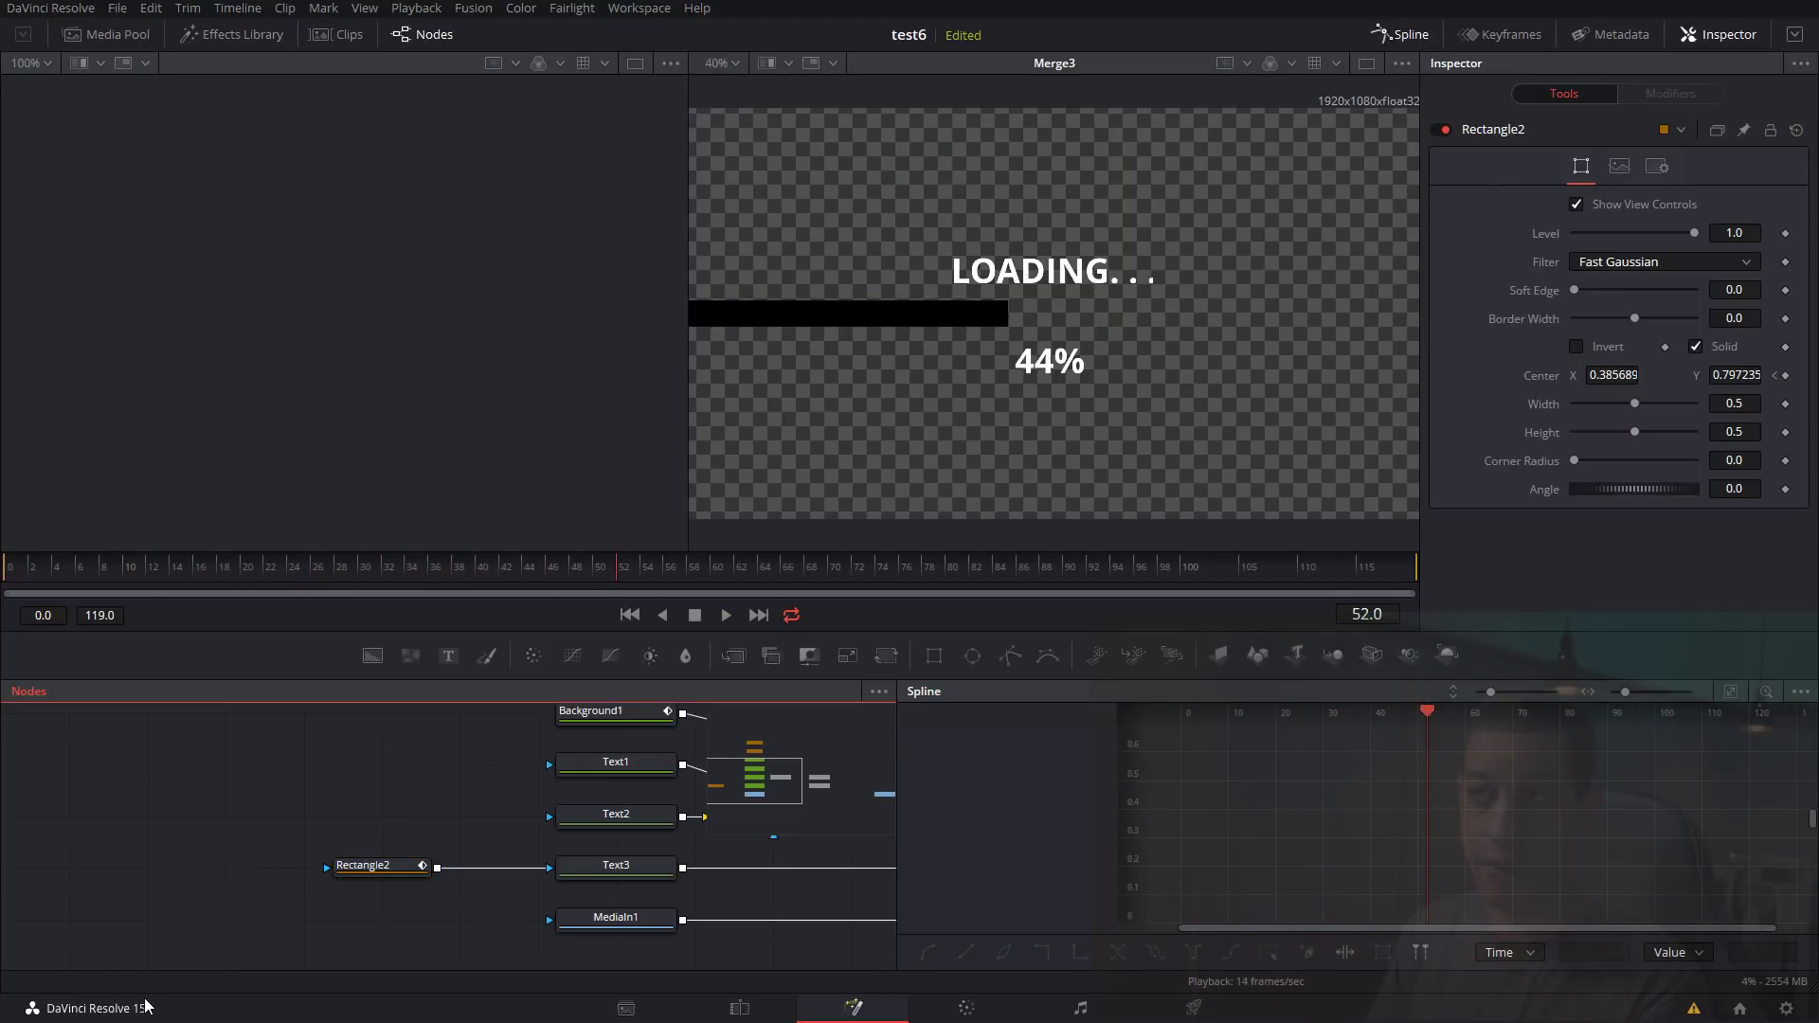
Close the Spline editor to give the node graph its full width.
left_click(1720, 36)
left_click(1708, 36)
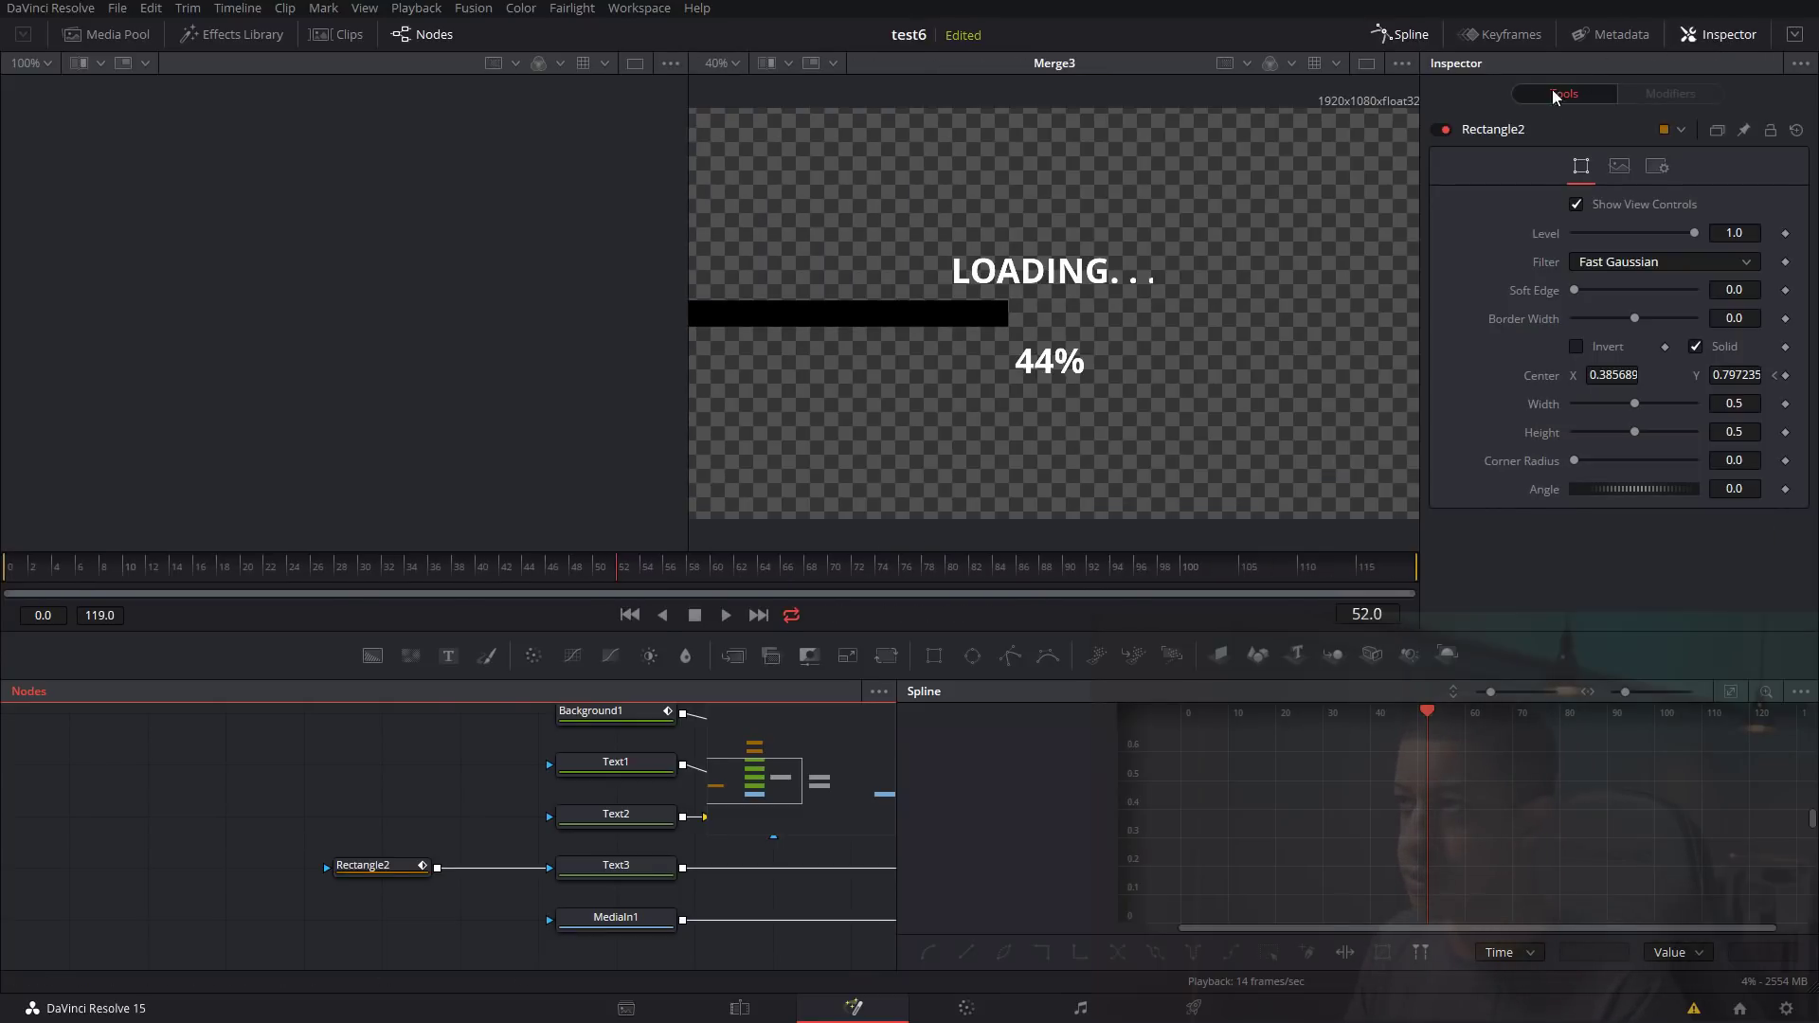
left_click(1400, 34)
Move MediaIn1 close to MediaOut1 and place both nodes together below the rest of the node tree.
left_click_drag(663, 927, 1174, 924)
scroll(1211, 904, "down", 3)
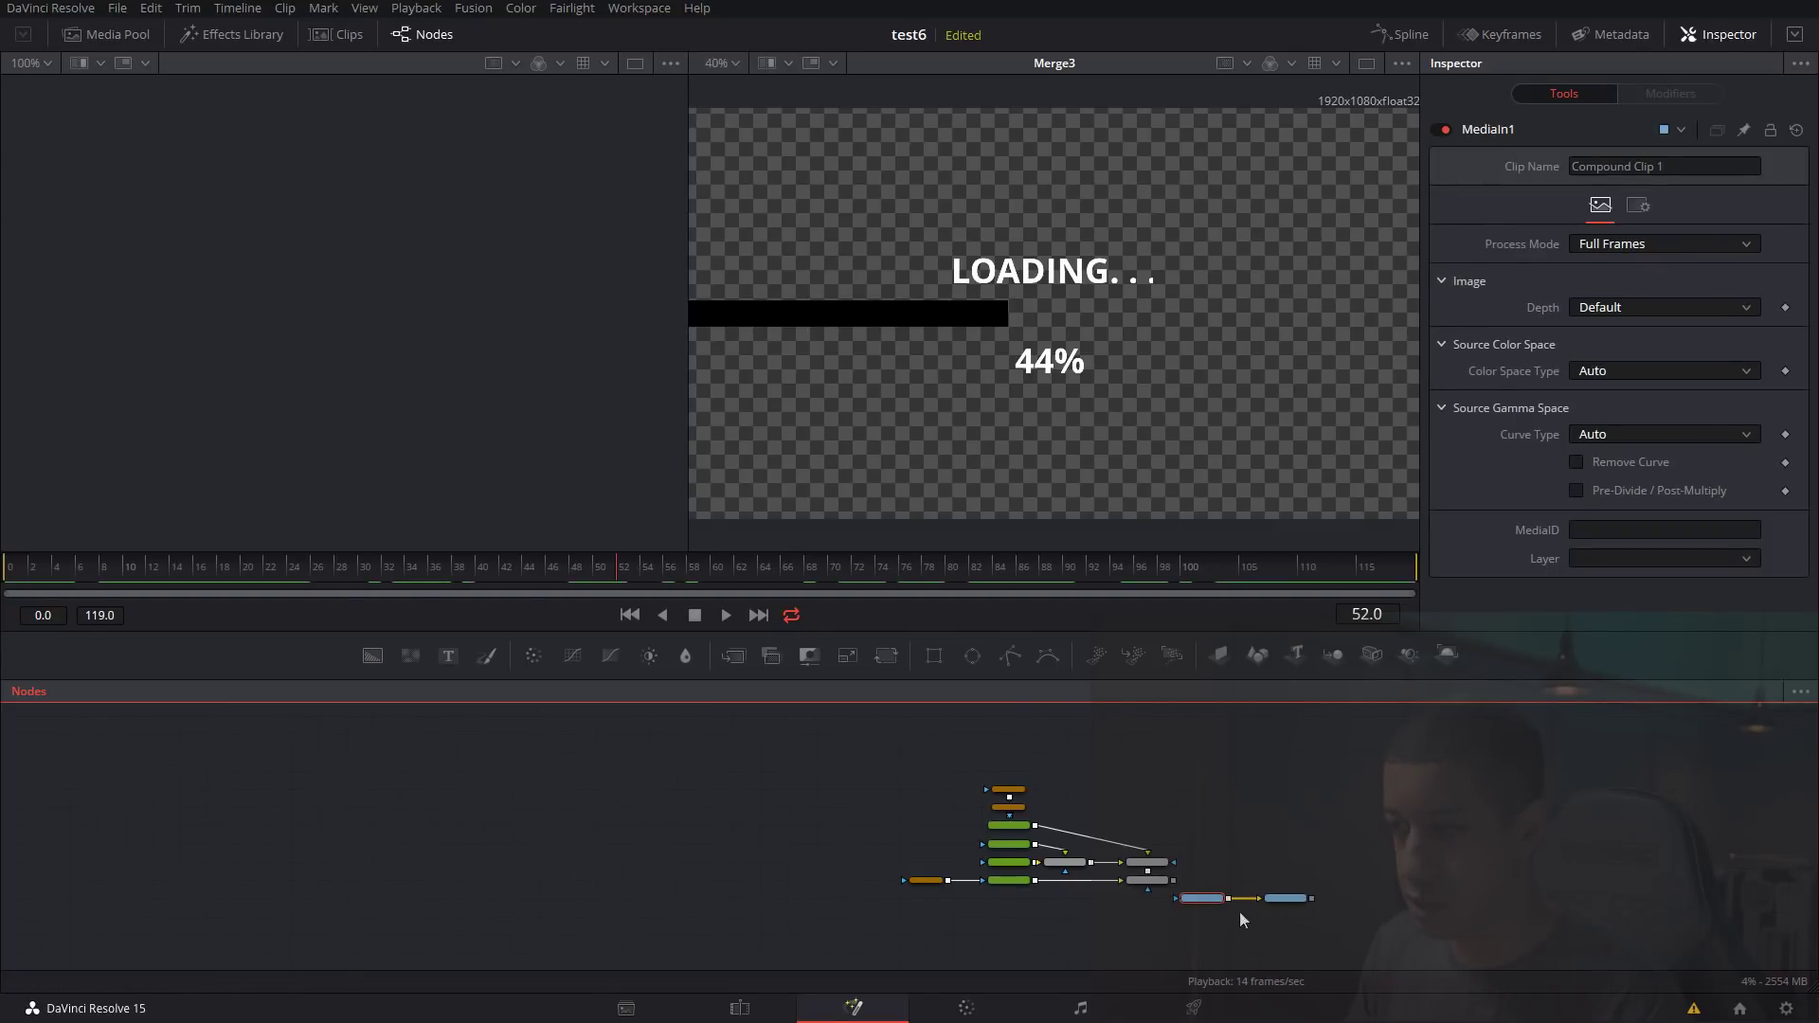
left_click(1145, 957)
left_click_drag(1313, 893, 1120, 957)
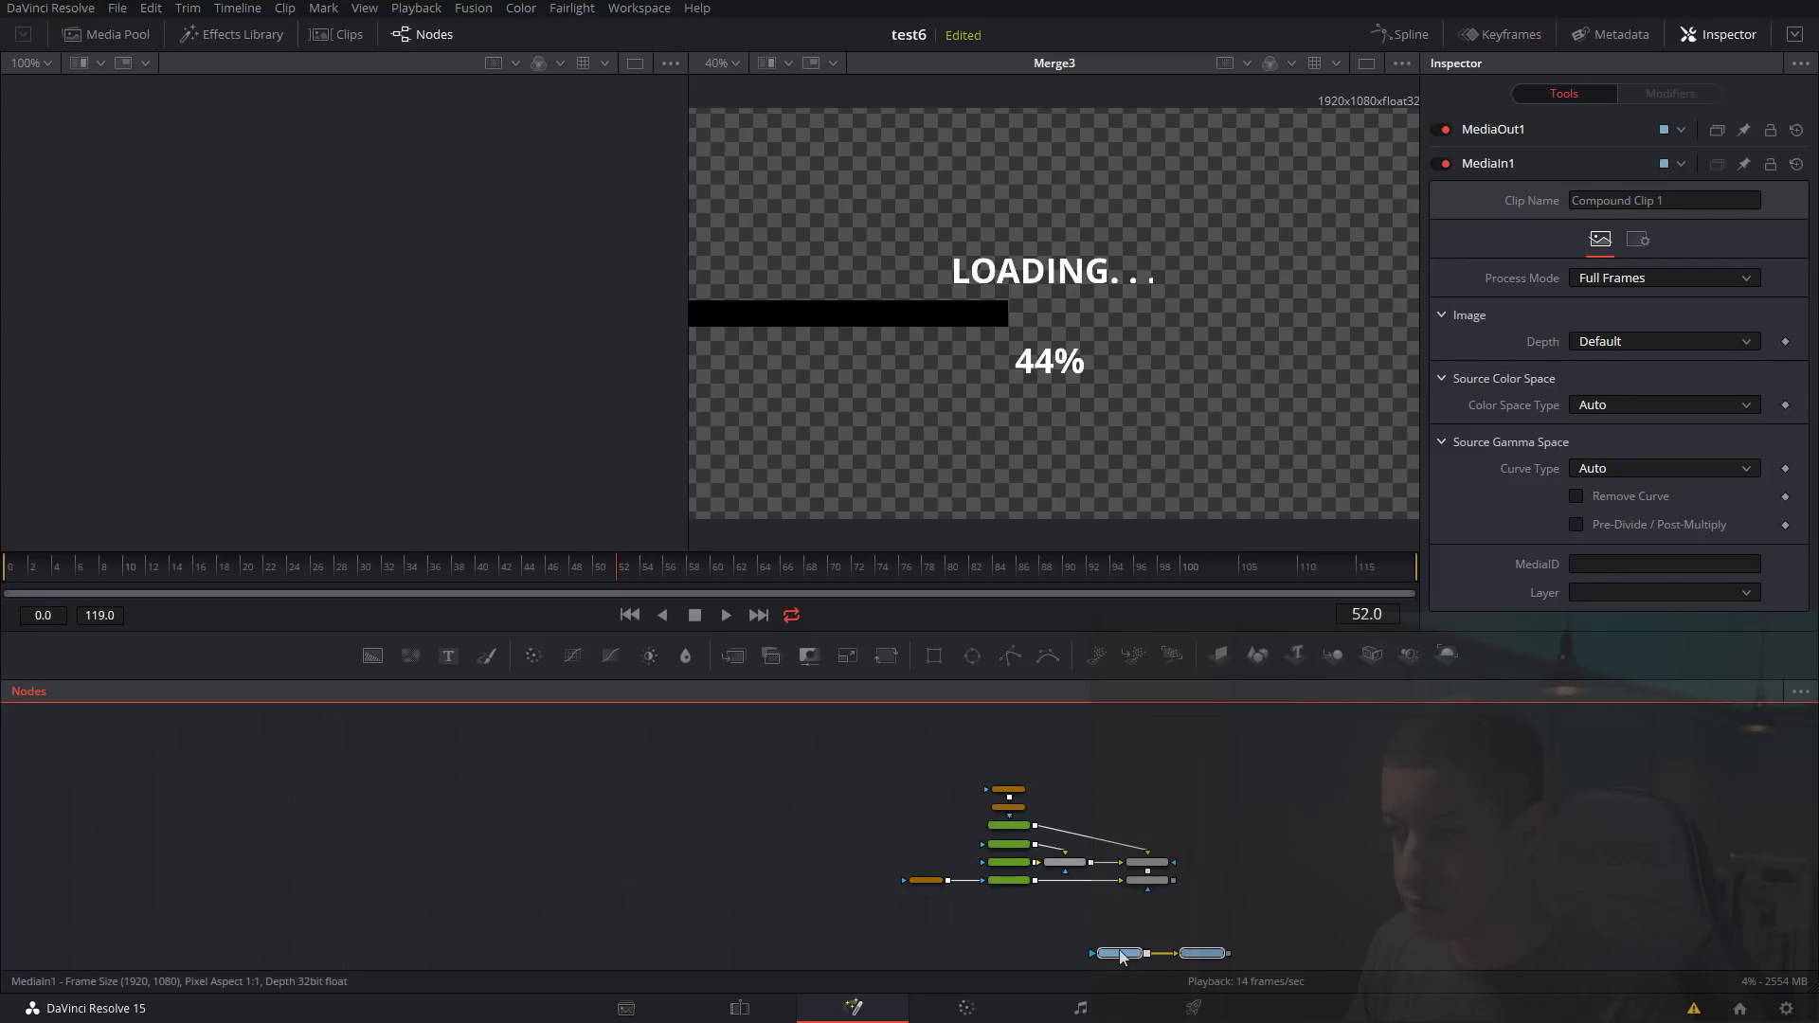
Add a Background node below Text3, show it in the viewer, and set its type to Gradient.
scroll(1121, 957, "down", 1)
left_click_drag(372, 658, 1016, 877)
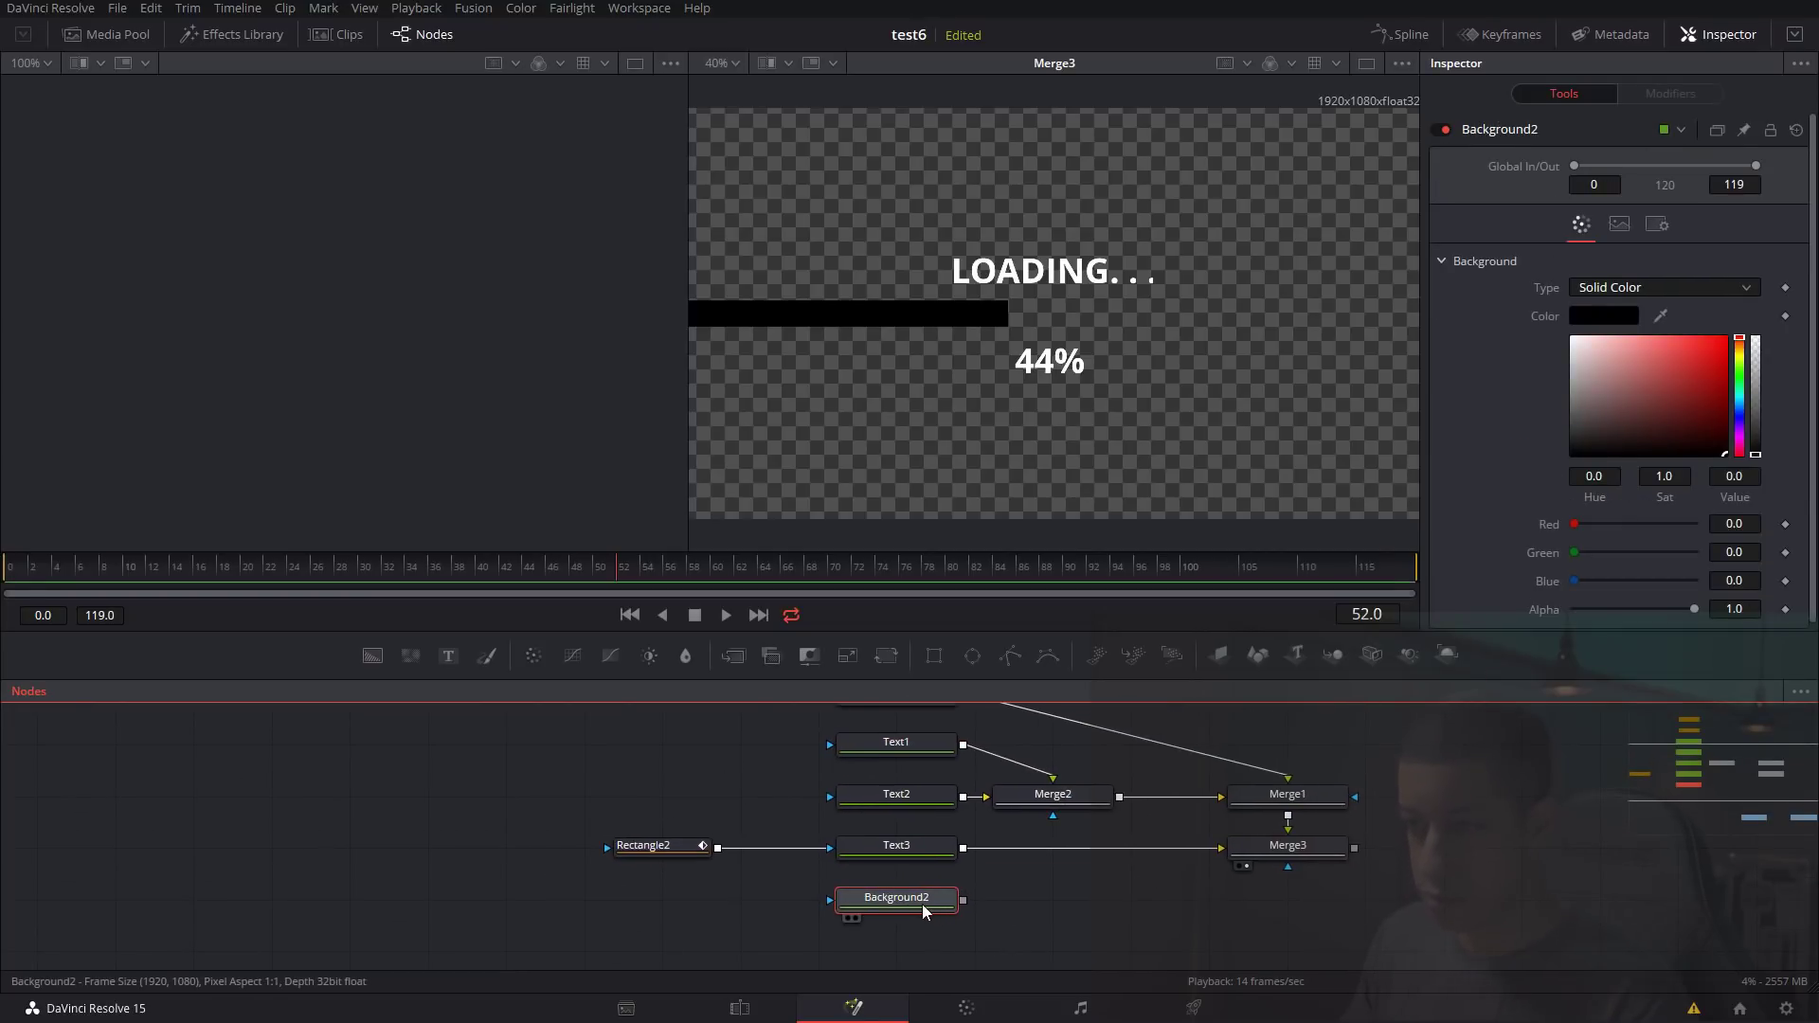
key("2")
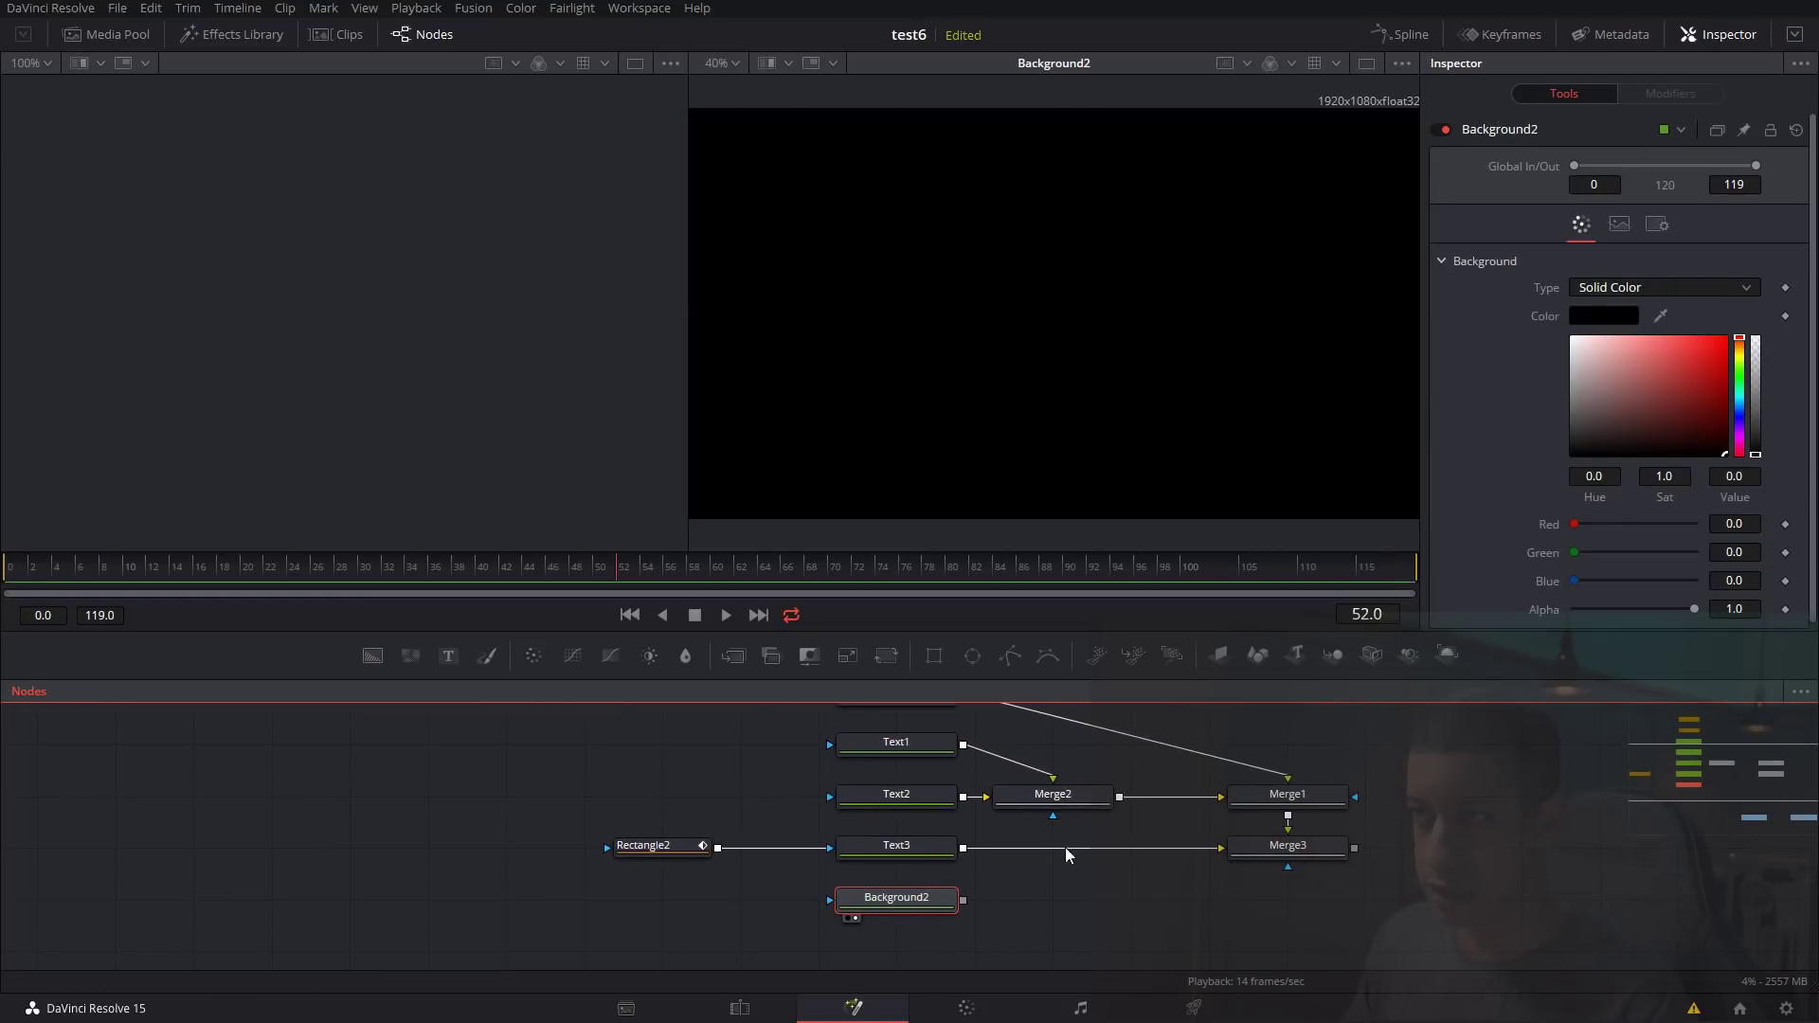
left_click(1709, 288)
left_click(1649, 379)
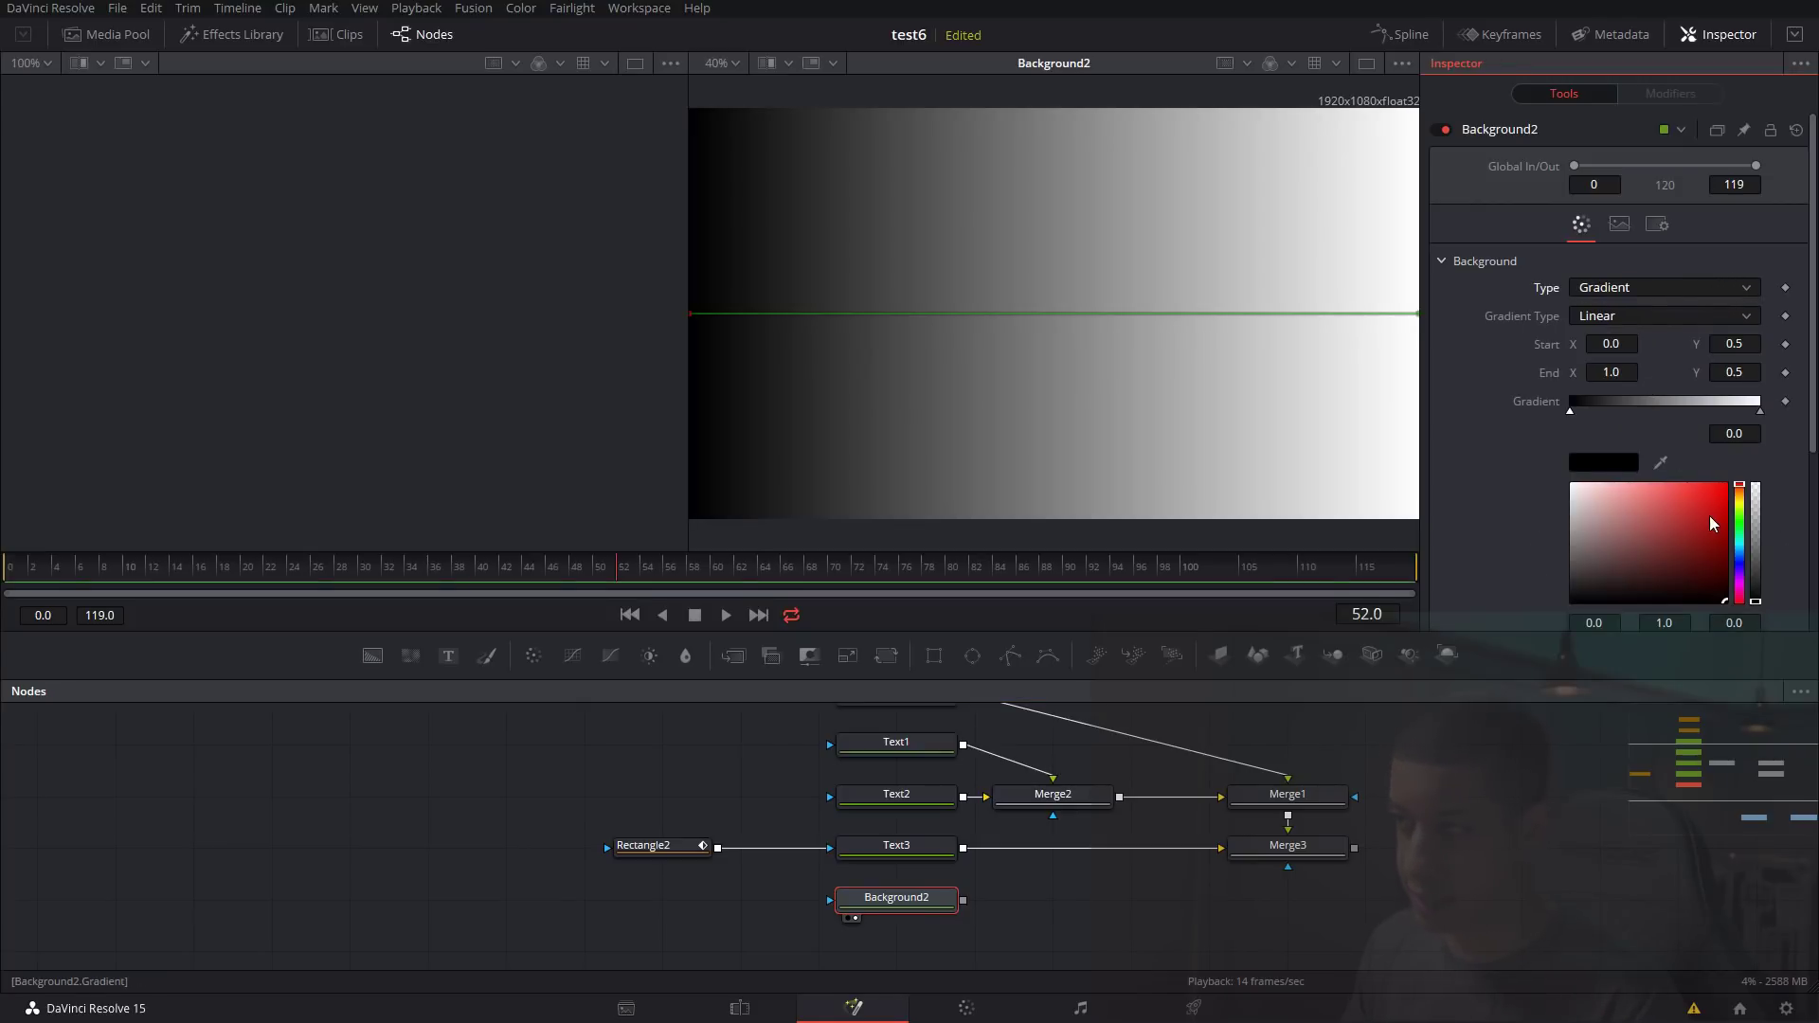
Colour Background2's gradient from dark blue at the start to a brighter blue with saturation 0.807 and value 0.63 at the end.
mouse_move(1746, 572)
left_mouse_down()
mouse_move(1746, 556)
mouse_move(1713, 560)
left_mouse_up()
left_click(1760, 412)
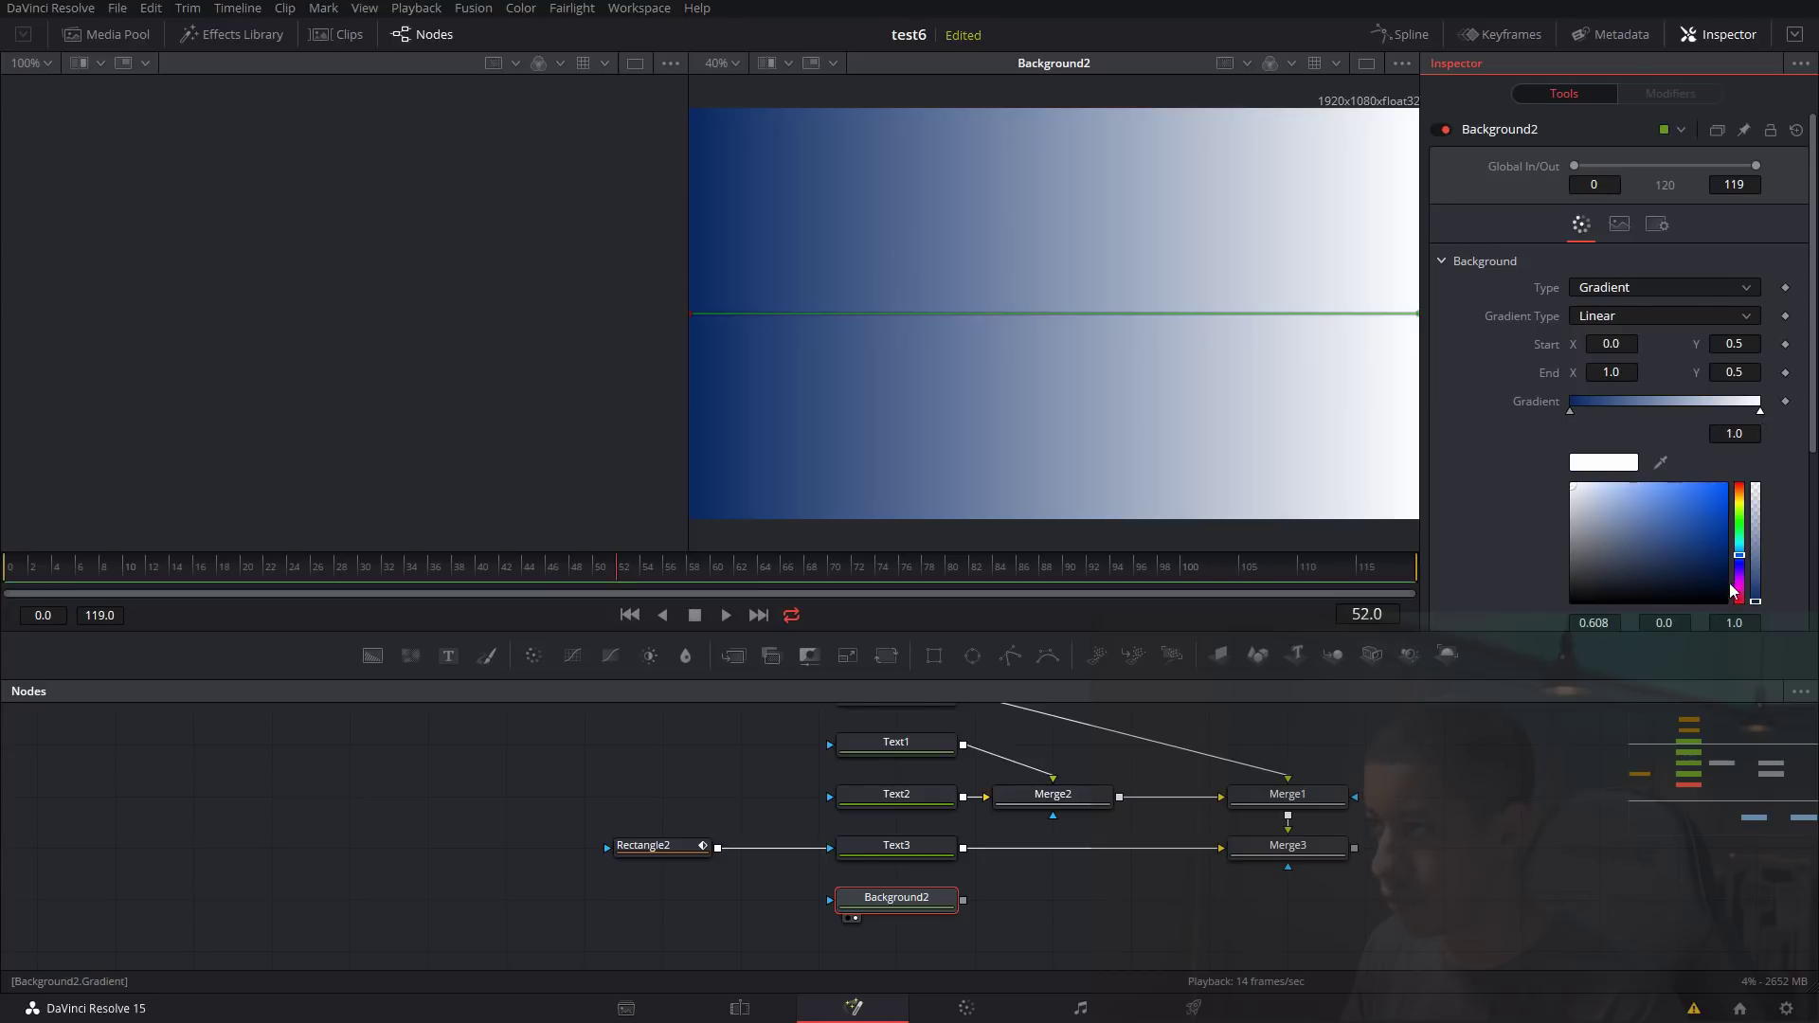
left_click(1700, 551)
left_click_drag(1701, 551, 1701, 535)
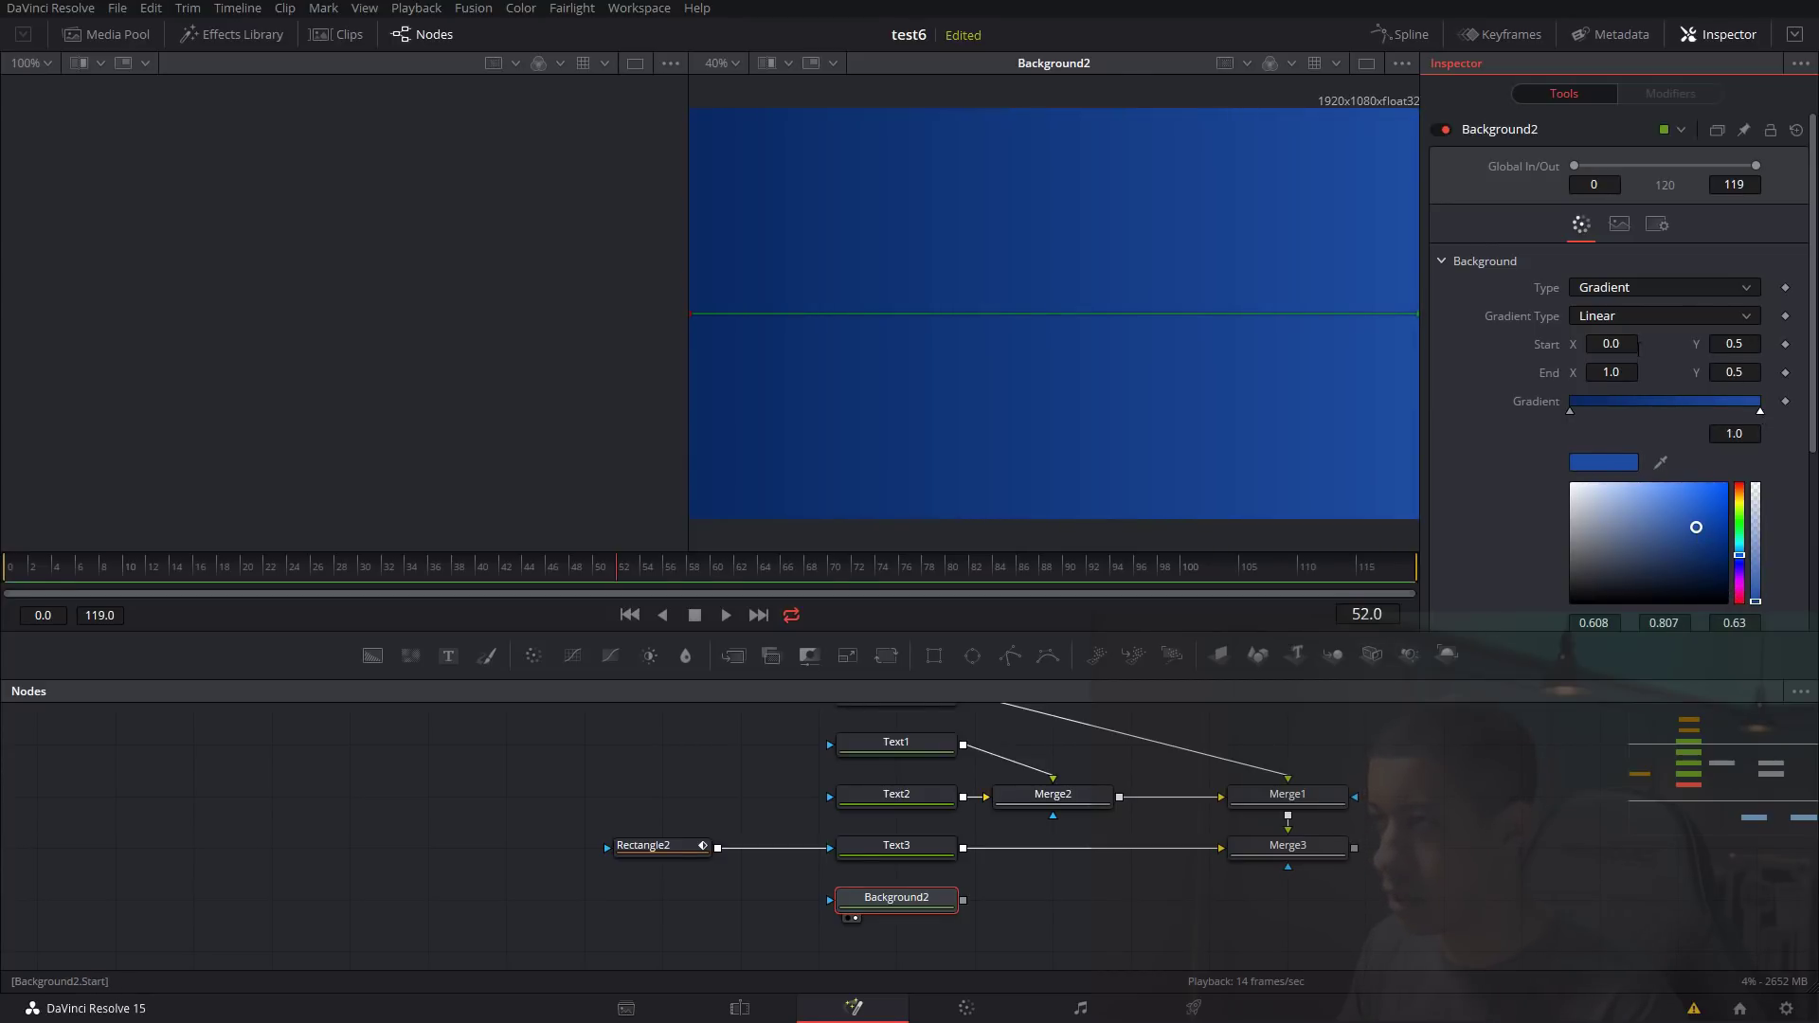
Set Background2's gradient start to X 0.5, Y 0.5 and its end to X 0.5, Y 0.0.
type("0.5")
key("Tab")
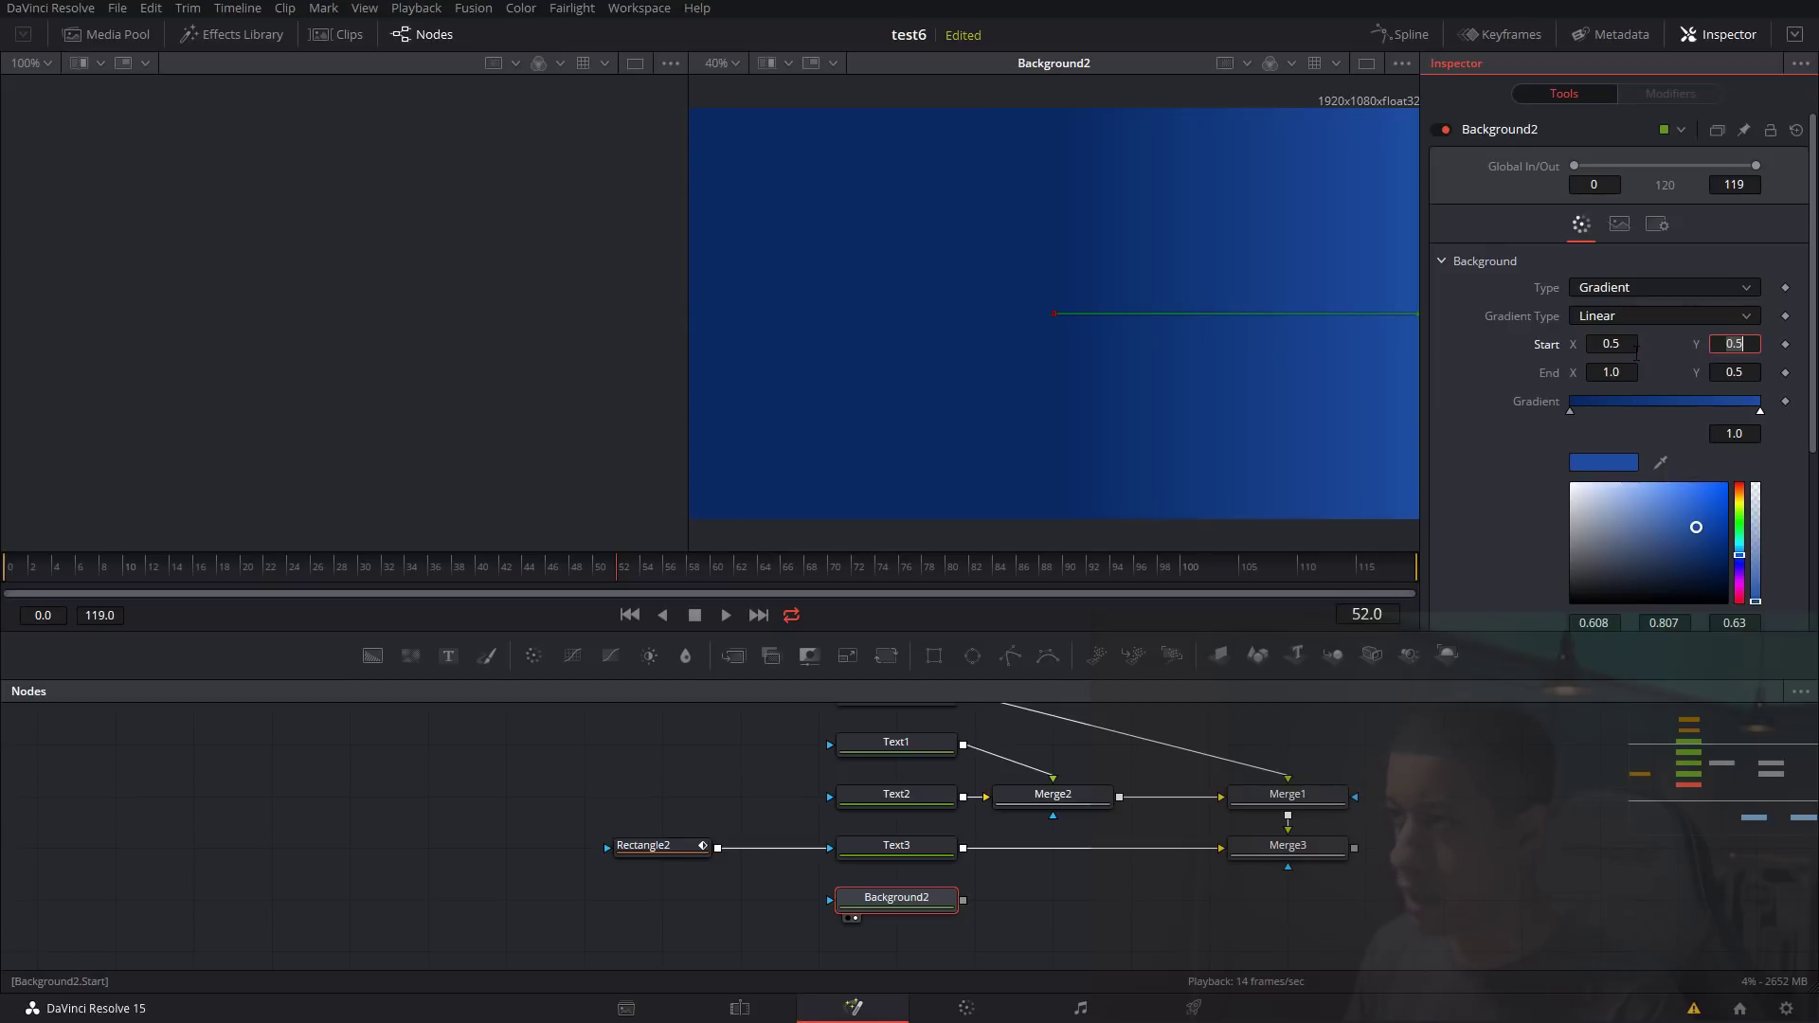
key("Tab")
type("0.5")
key("Tab")
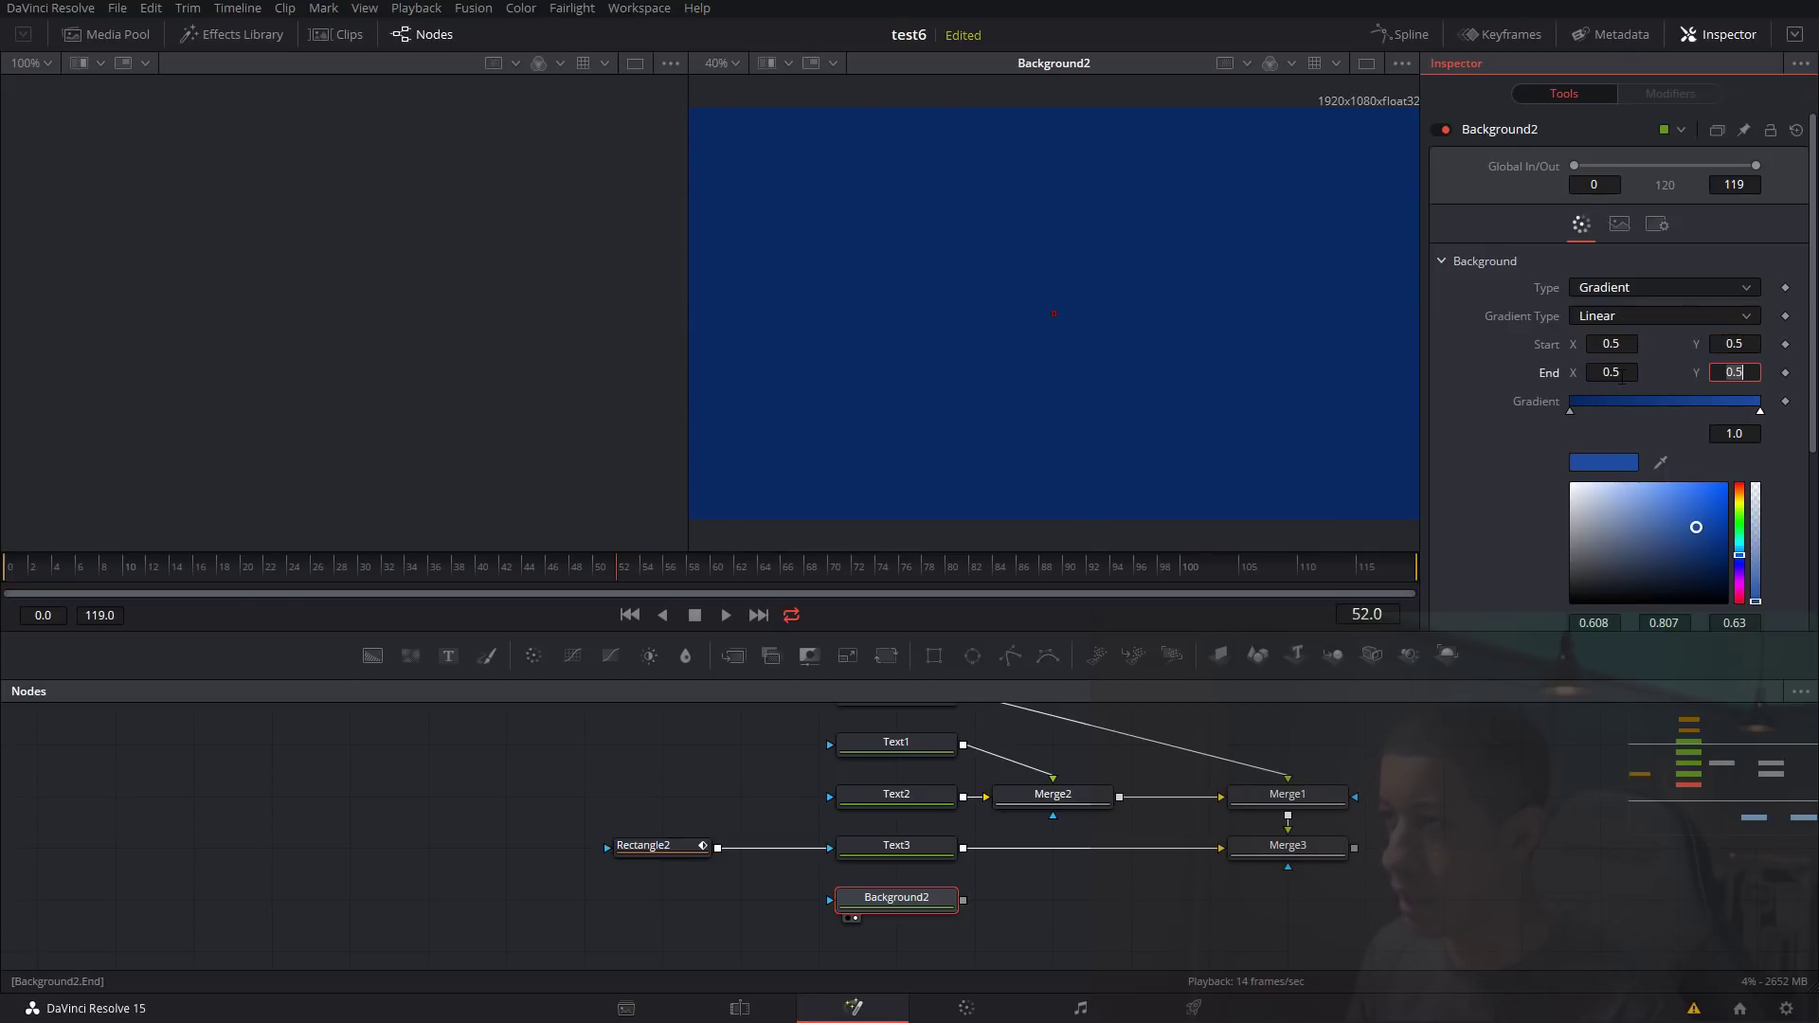
type("0")
key("Tab")
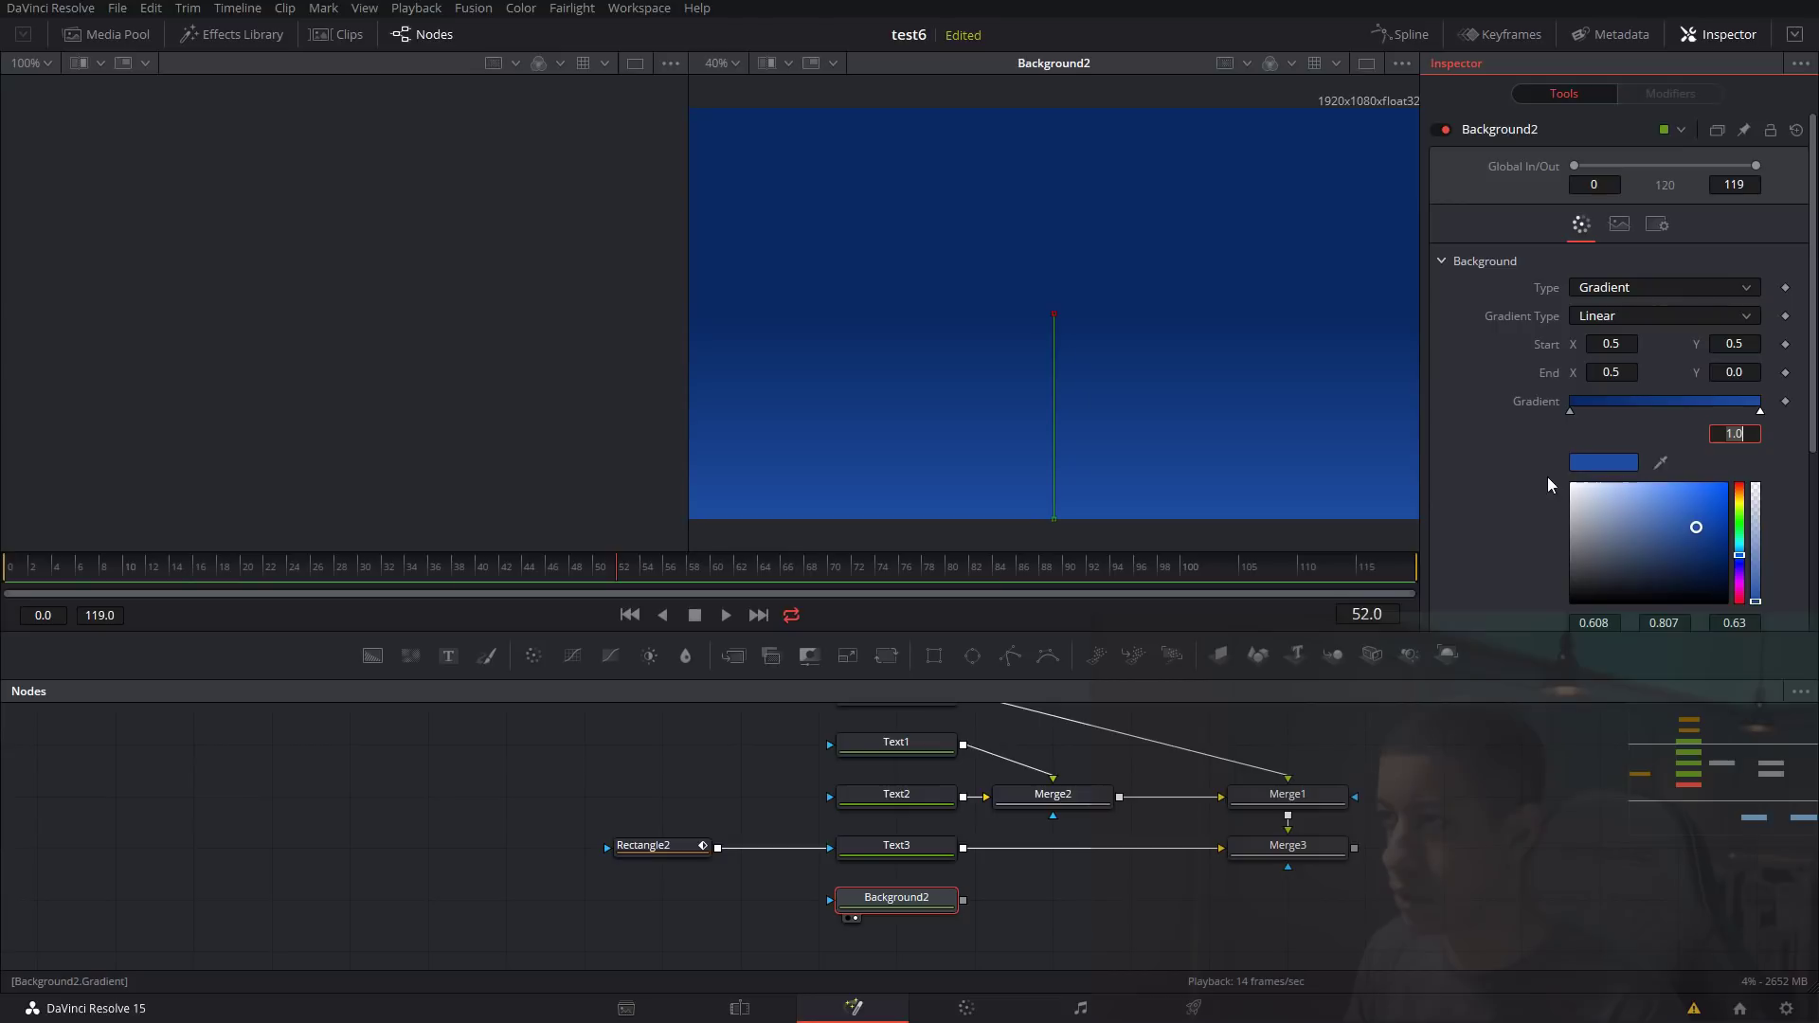
Set the Repeat option of Background2's gradient to Repeat.
scroll(1579, 440, "down", 3)
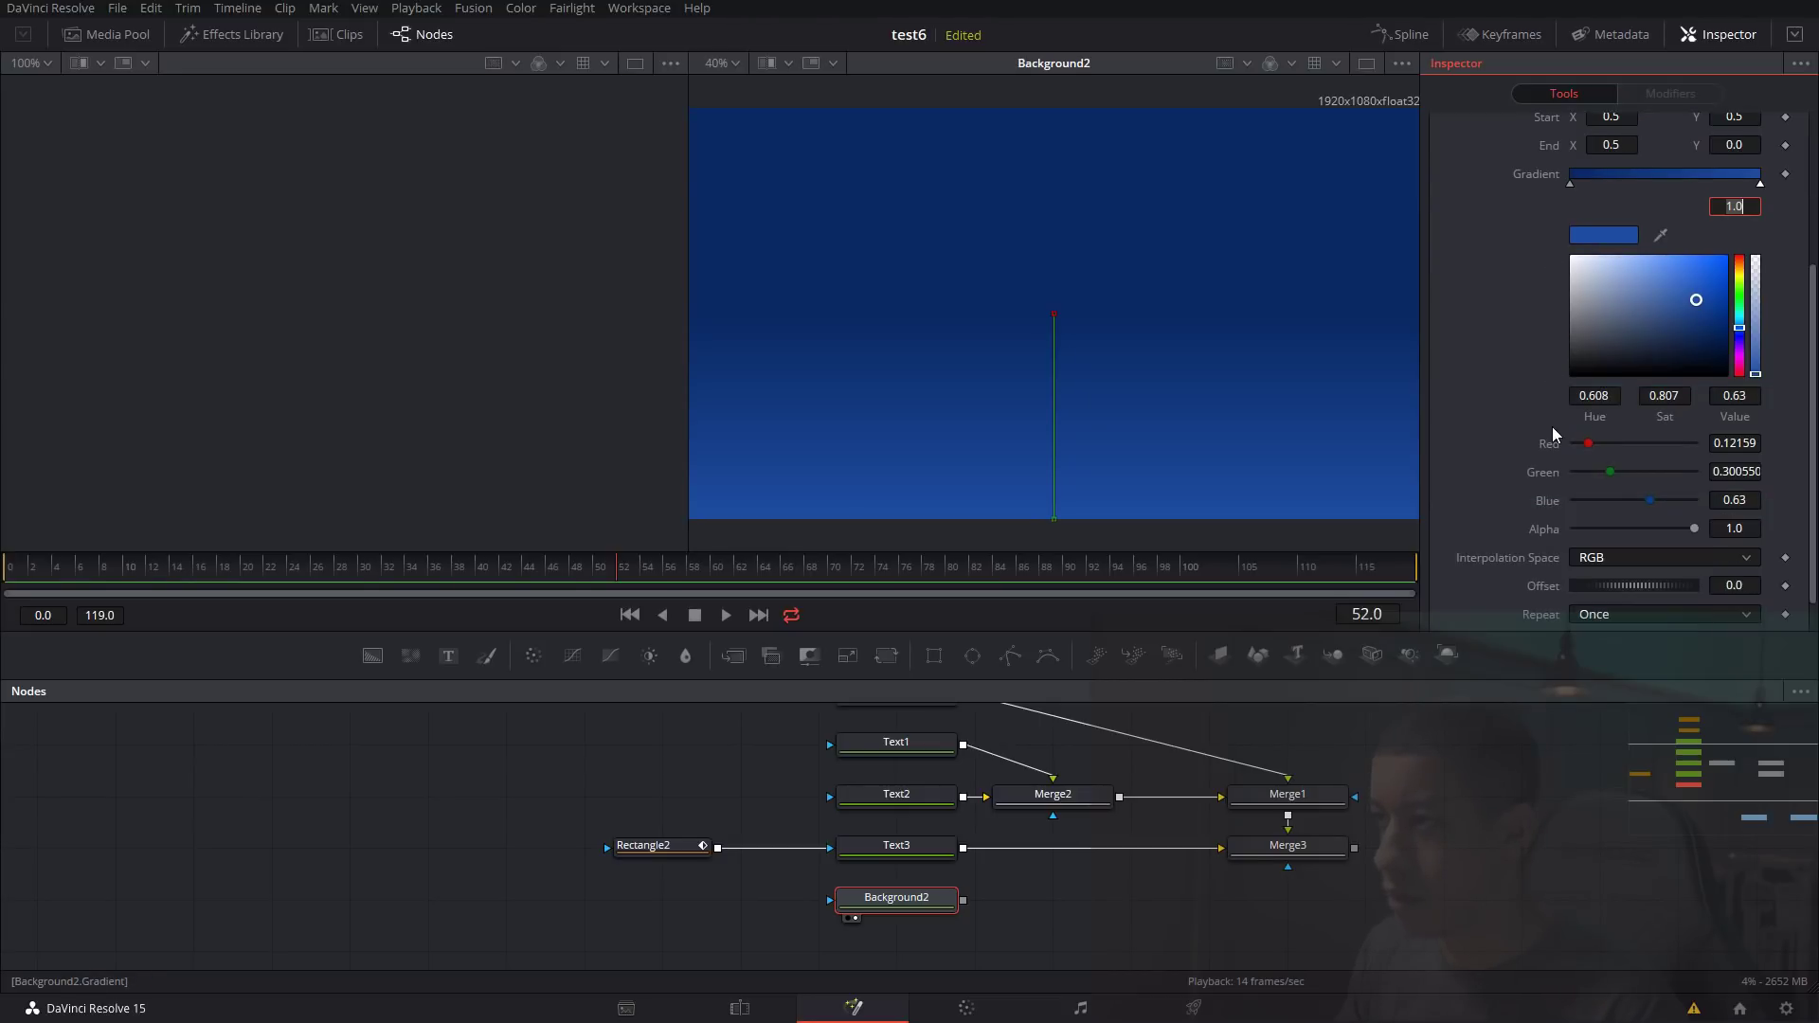
left_click(1630, 616)
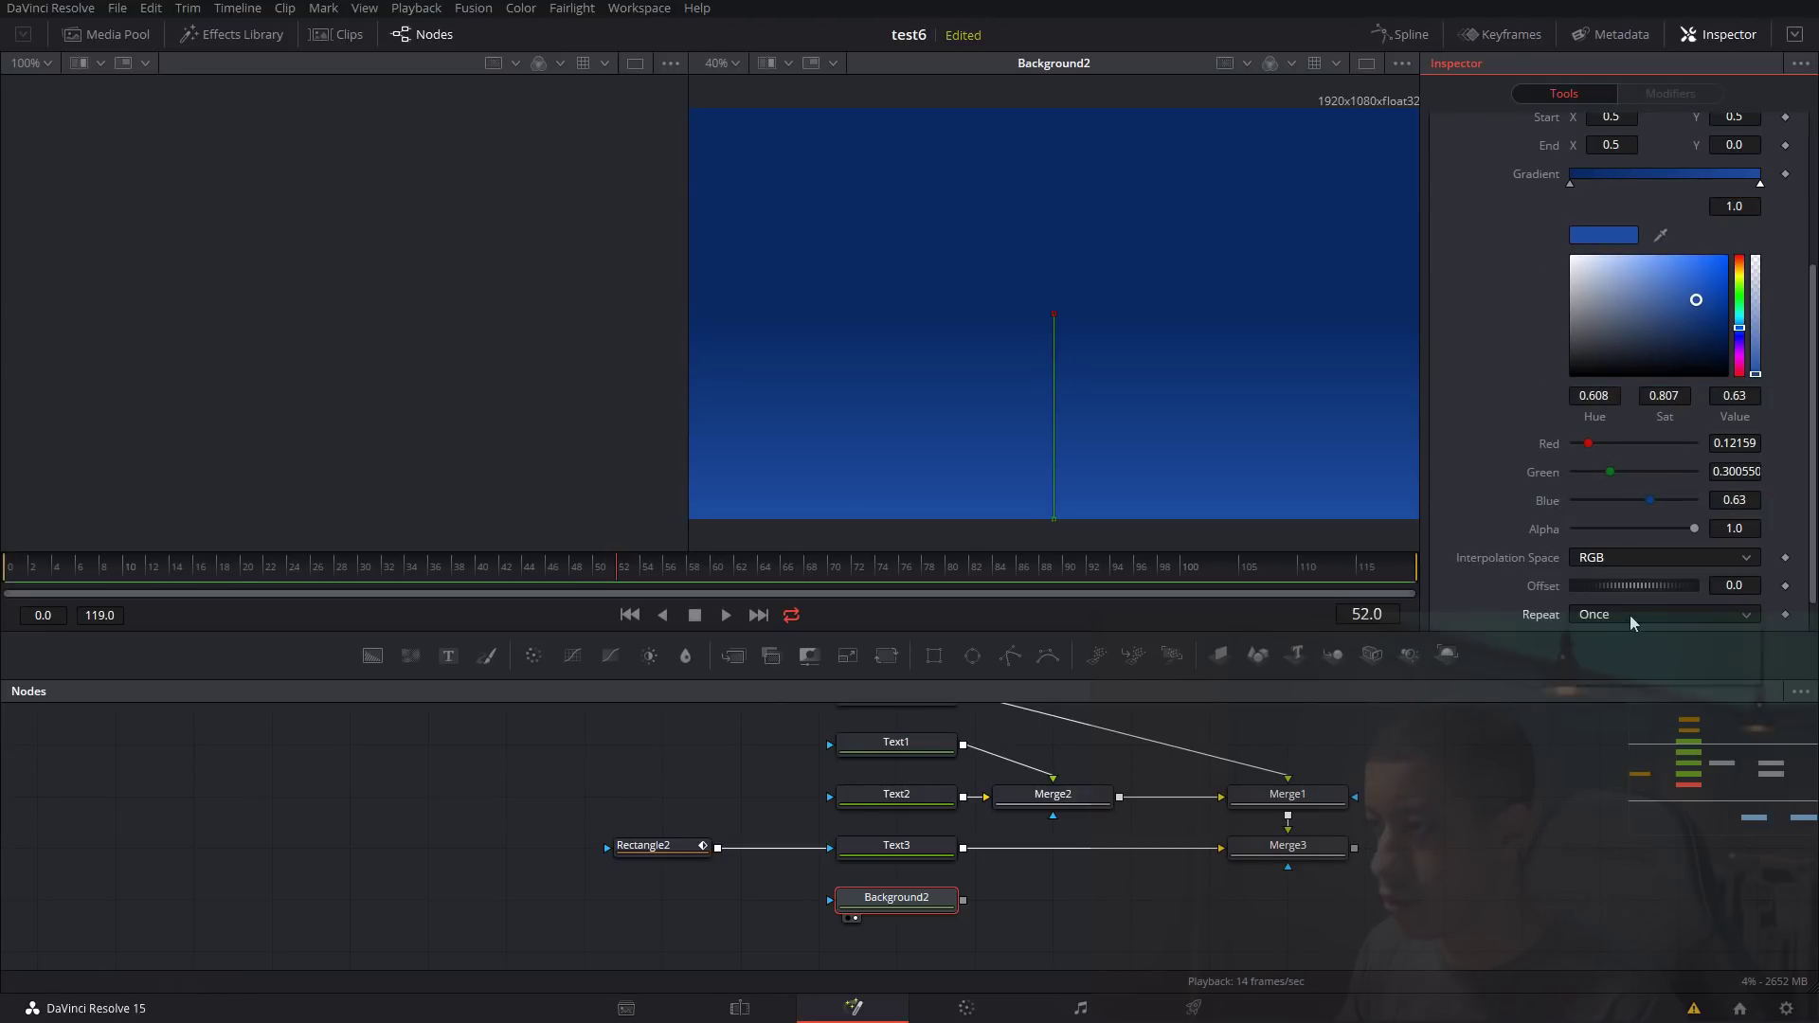
left_click(1613, 657)
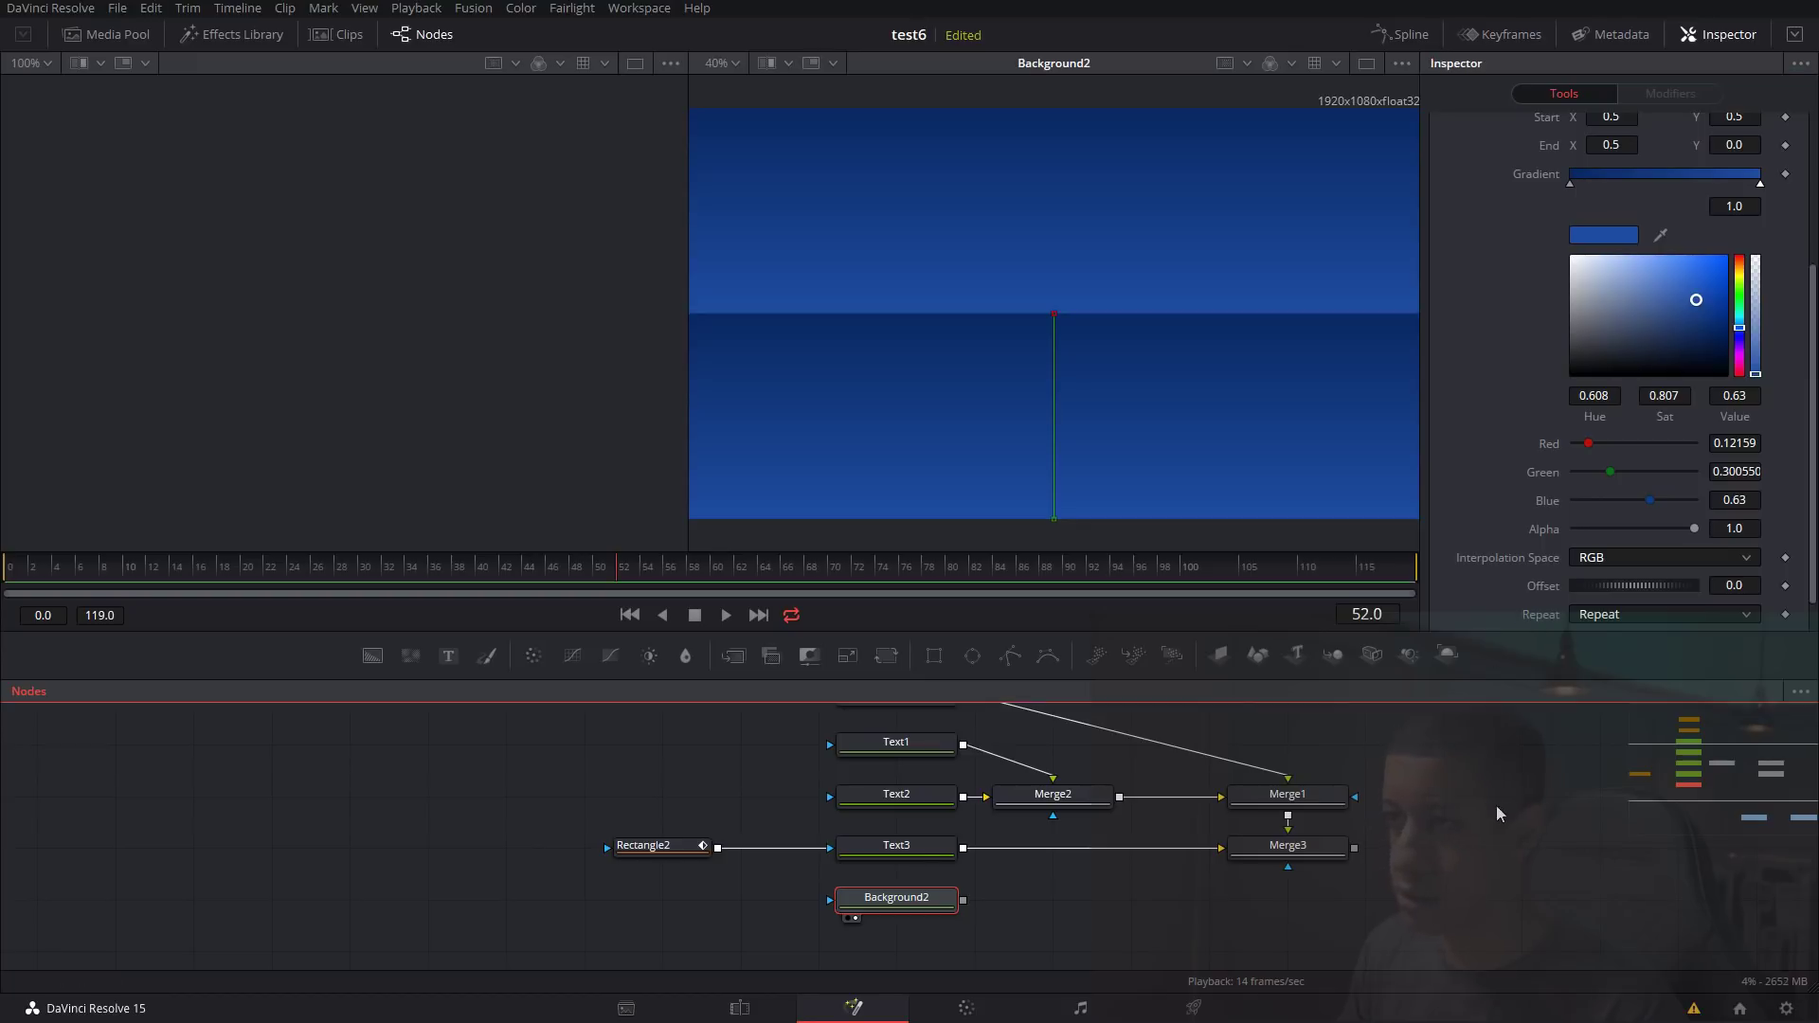
Merge Merge3's output over Background2 and show the resulting merge in the viewer.
left_click_drag(1354, 849, 963, 902)
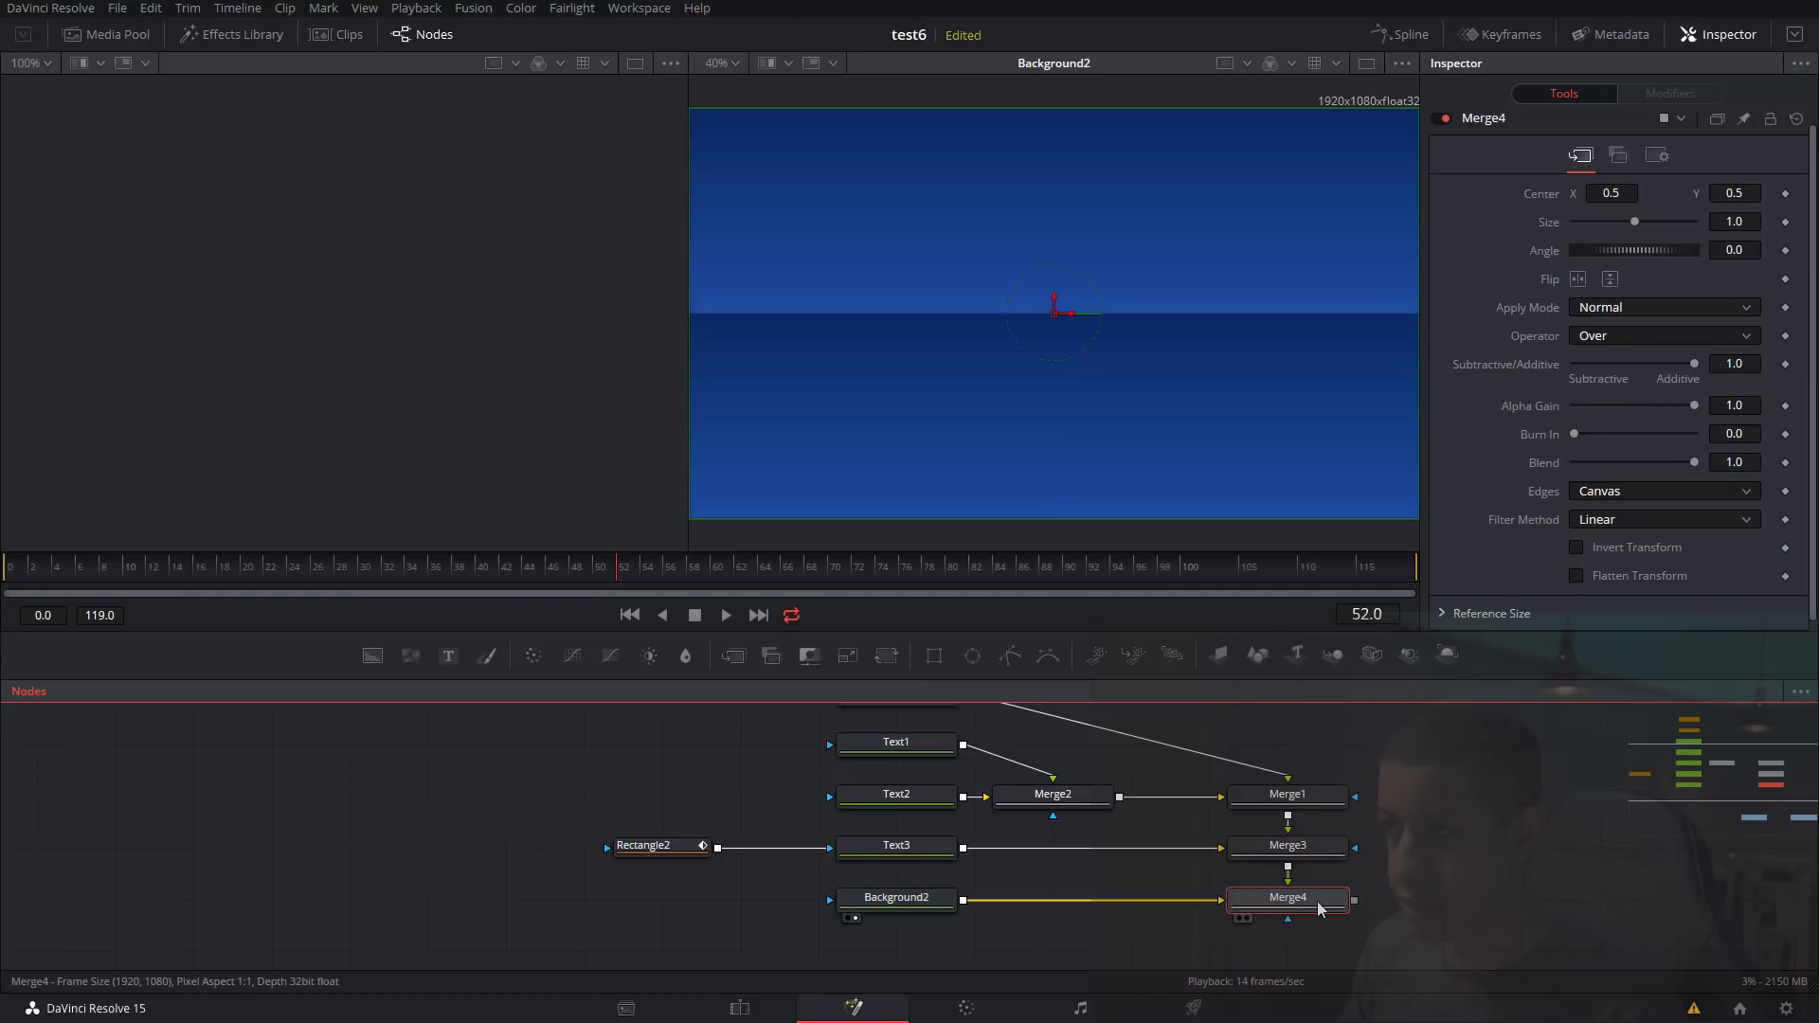
scroll(1449, 852, "up", 1)
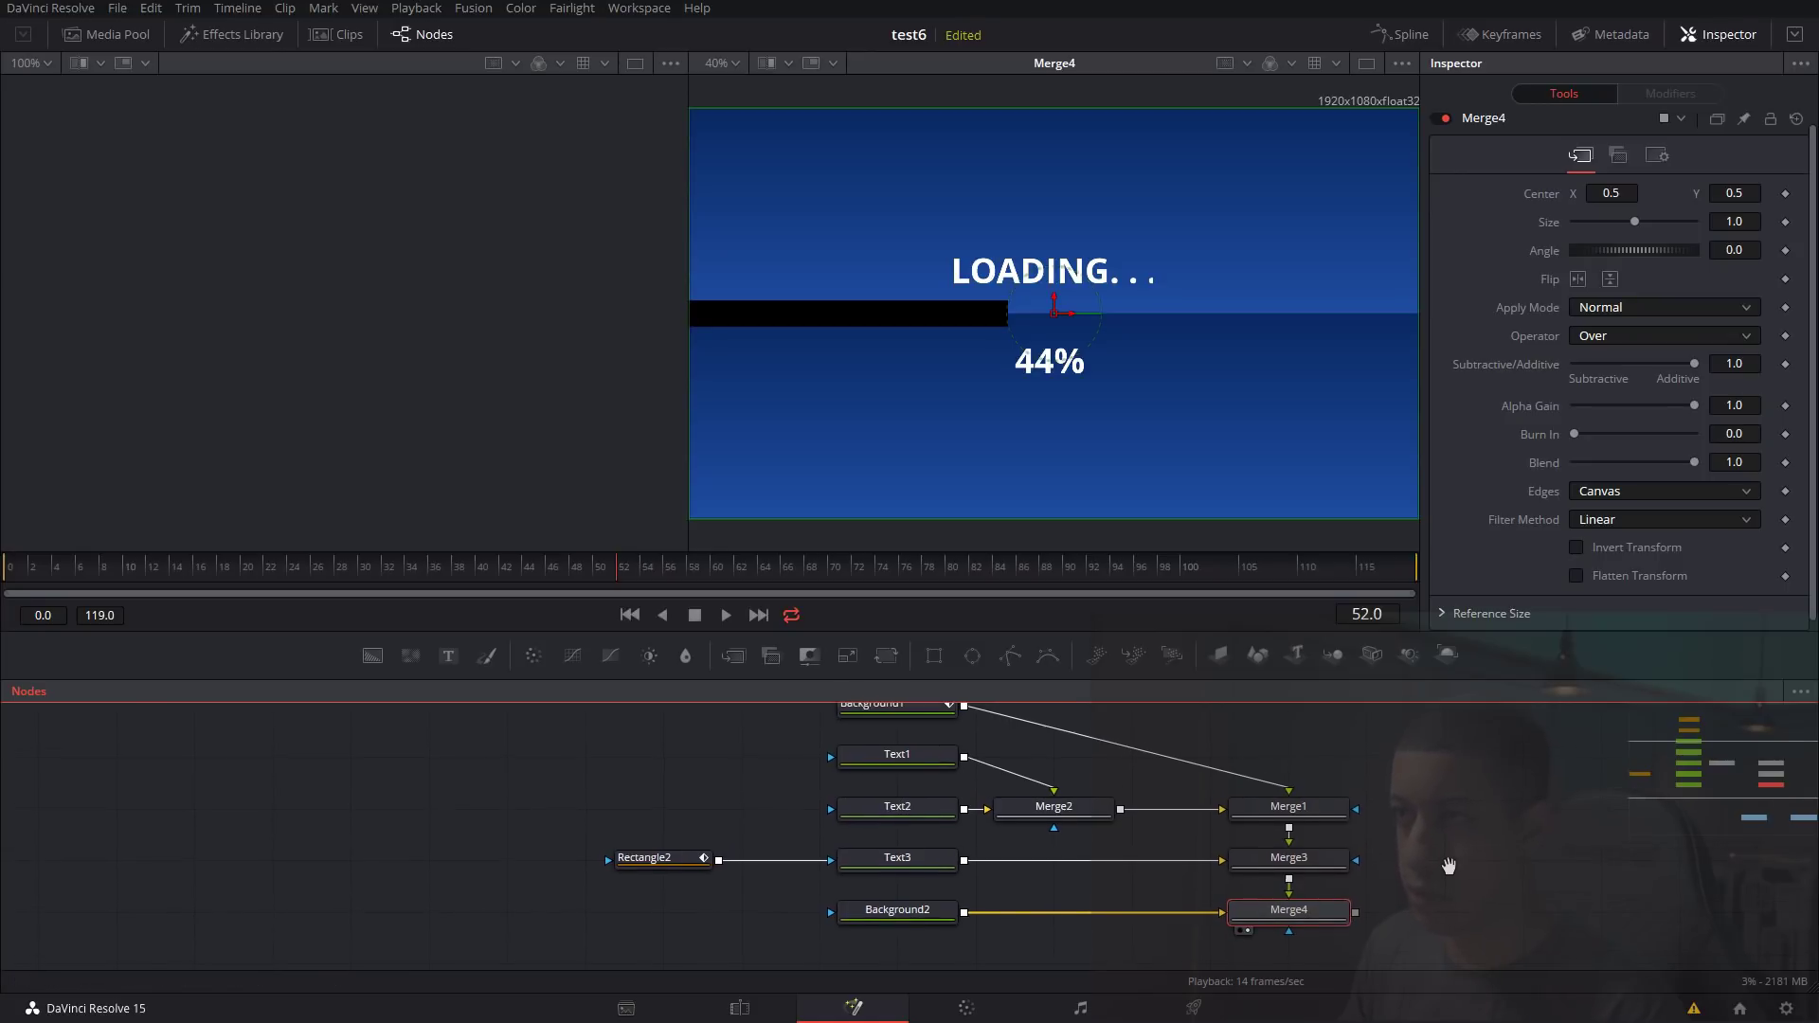
Add a Transform node between Background1 and Merge1.
scroll(1459, 833, "up", 3)
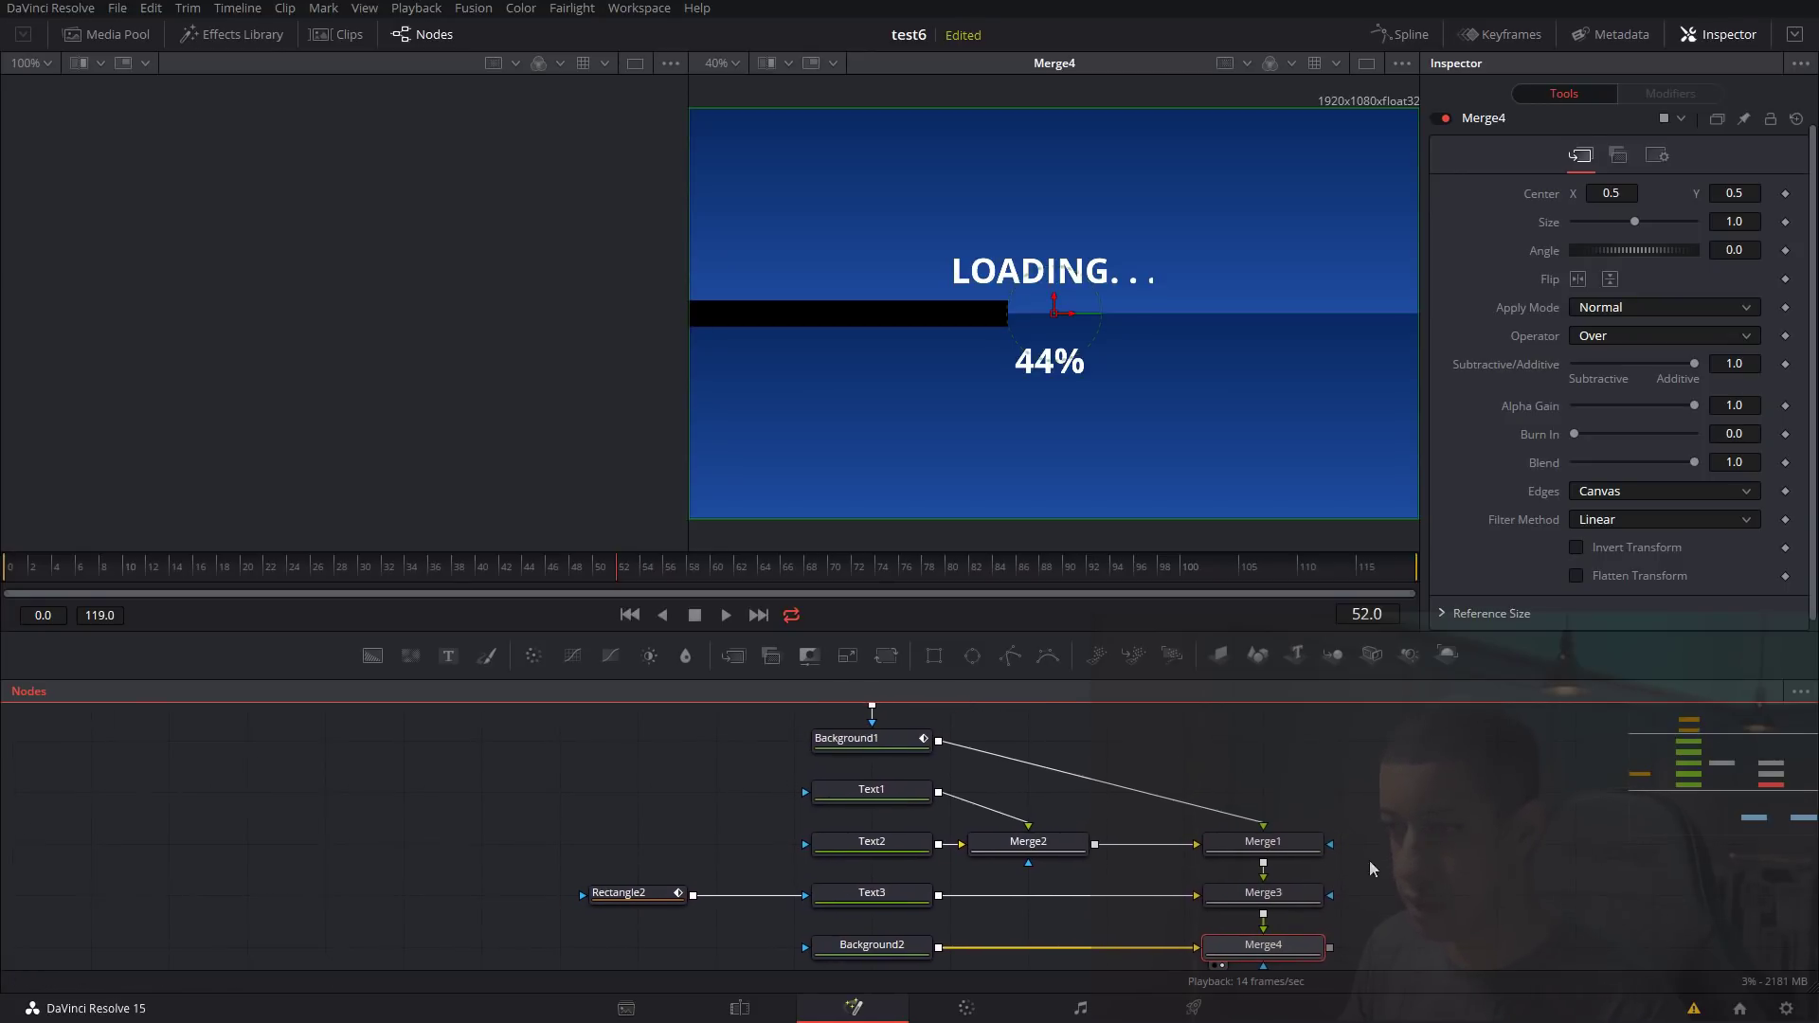
scroll(1165, 763, "up", 4)
left_click(840, 797)
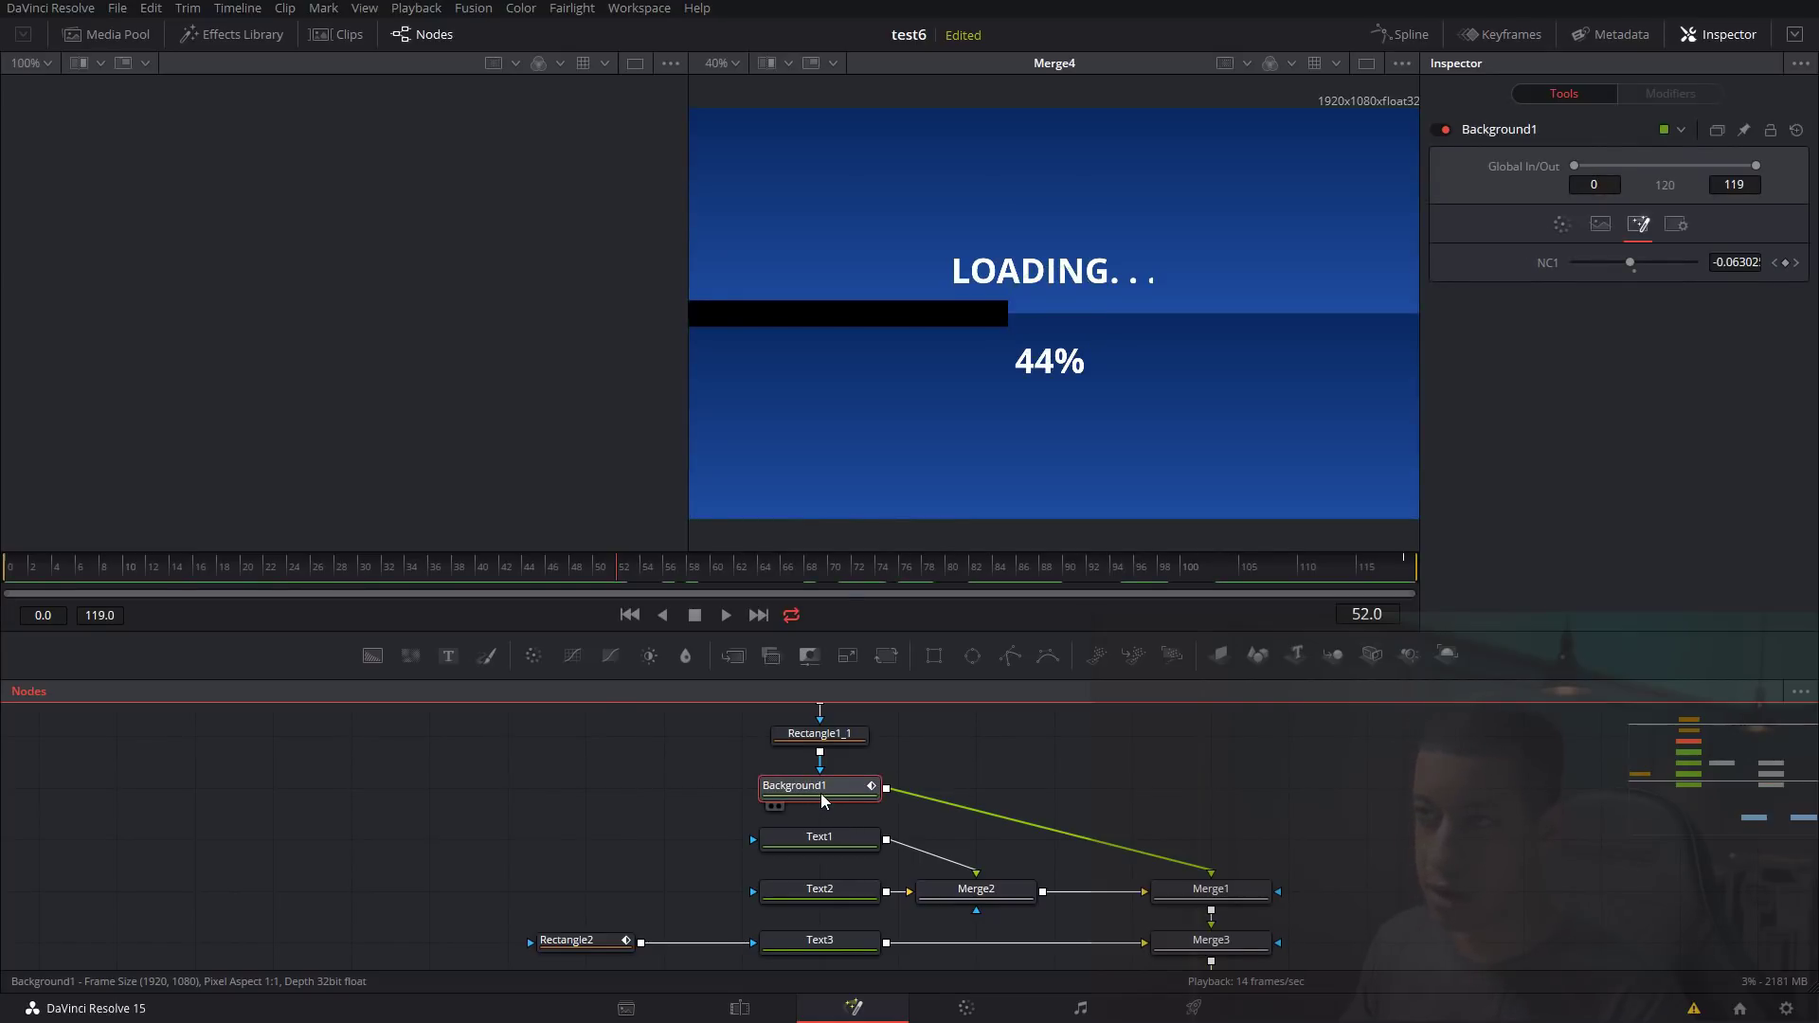
key("shift+space")
type("trans")
key("Return")
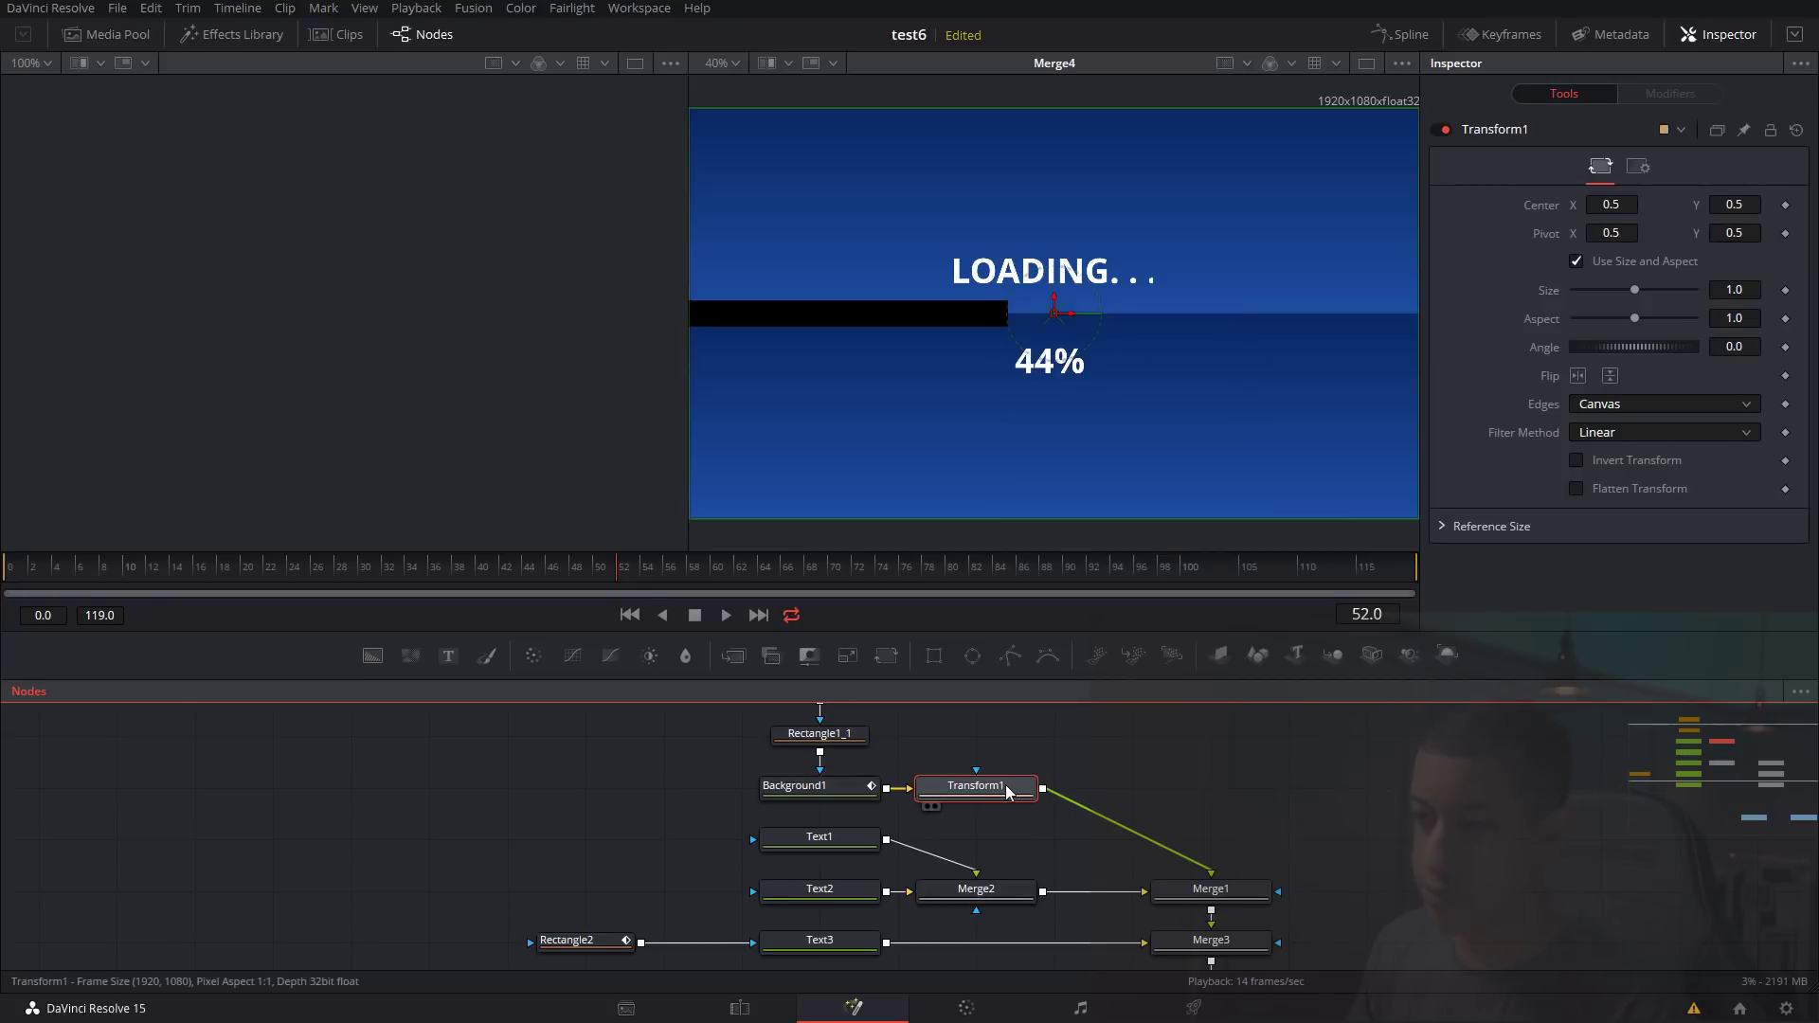
Set Transform1's size to 0.95 and place the node directly above Merge1.
left_click_drag(989, 798, 1147, 801)
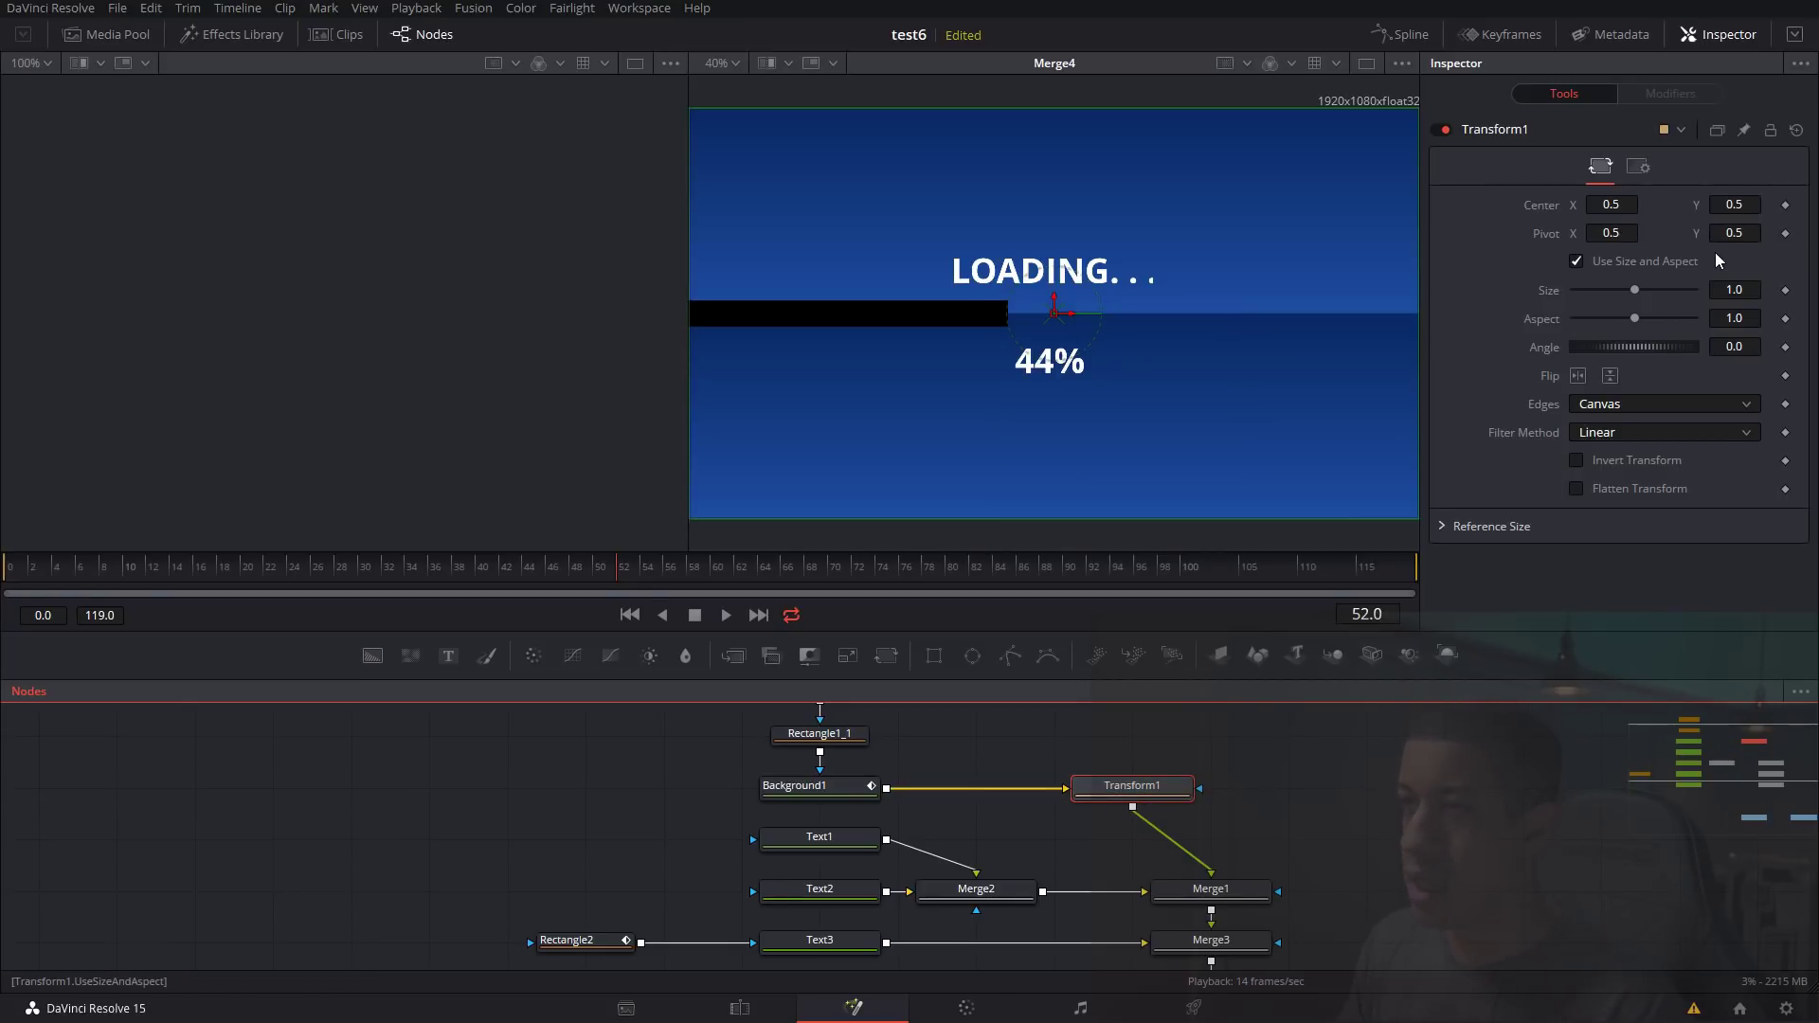
left_click_drag(1636, 289, 1633, 287)
left_click(1427, 874)
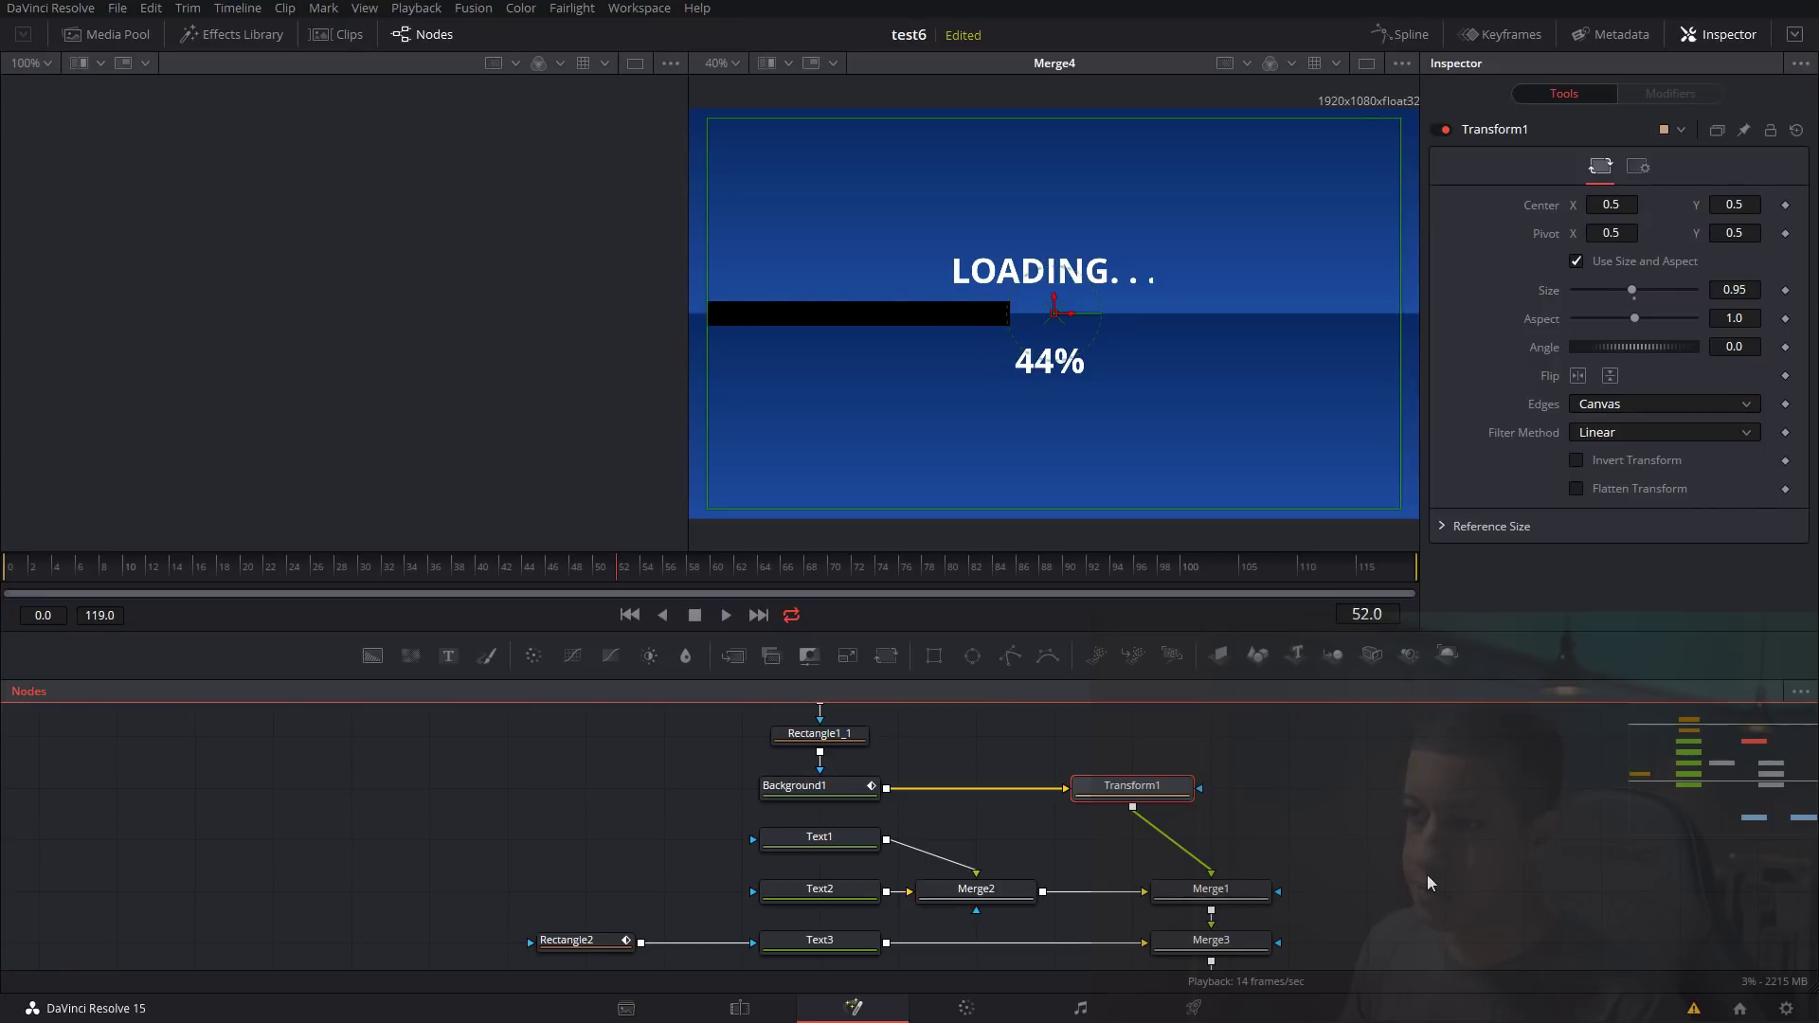
left_click_drag(1140, 787, 1221, 799)
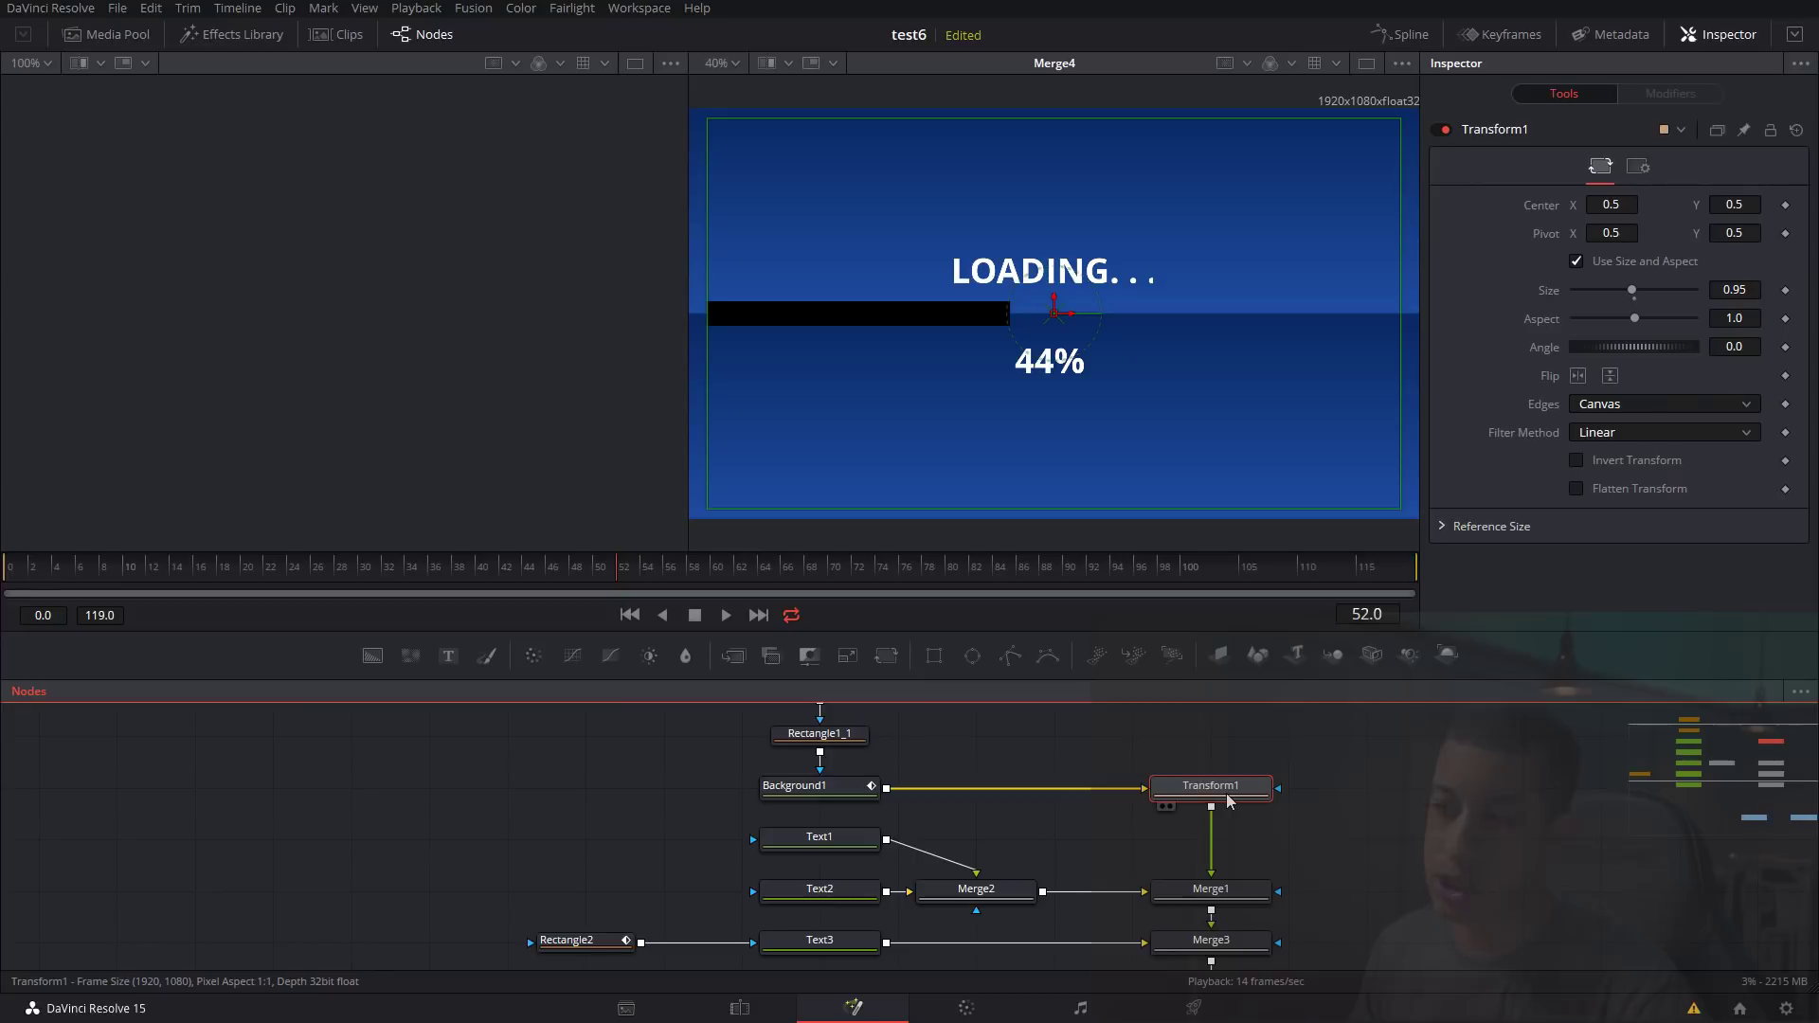
Deselect the nodes and play the composition from frame 0 to about frame 76 to check the scaled bar.
scroll(1068, 793, "up", 2)
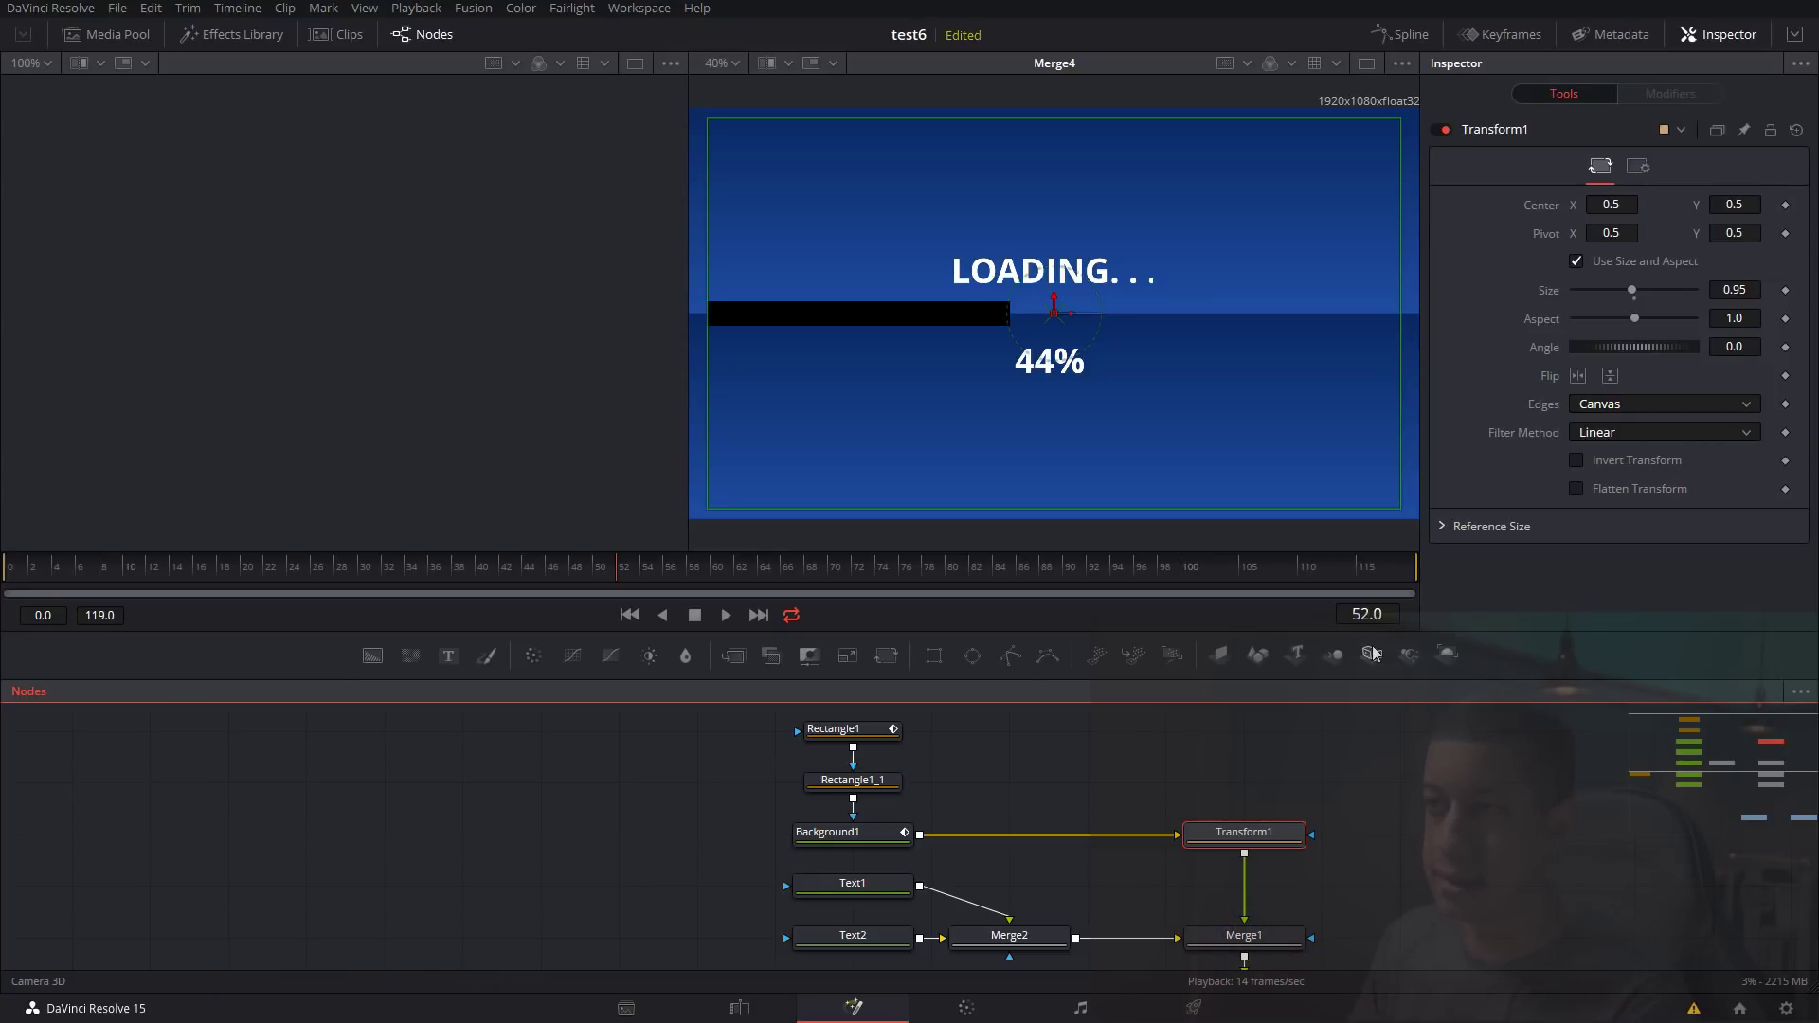
left_click(1169, 732)
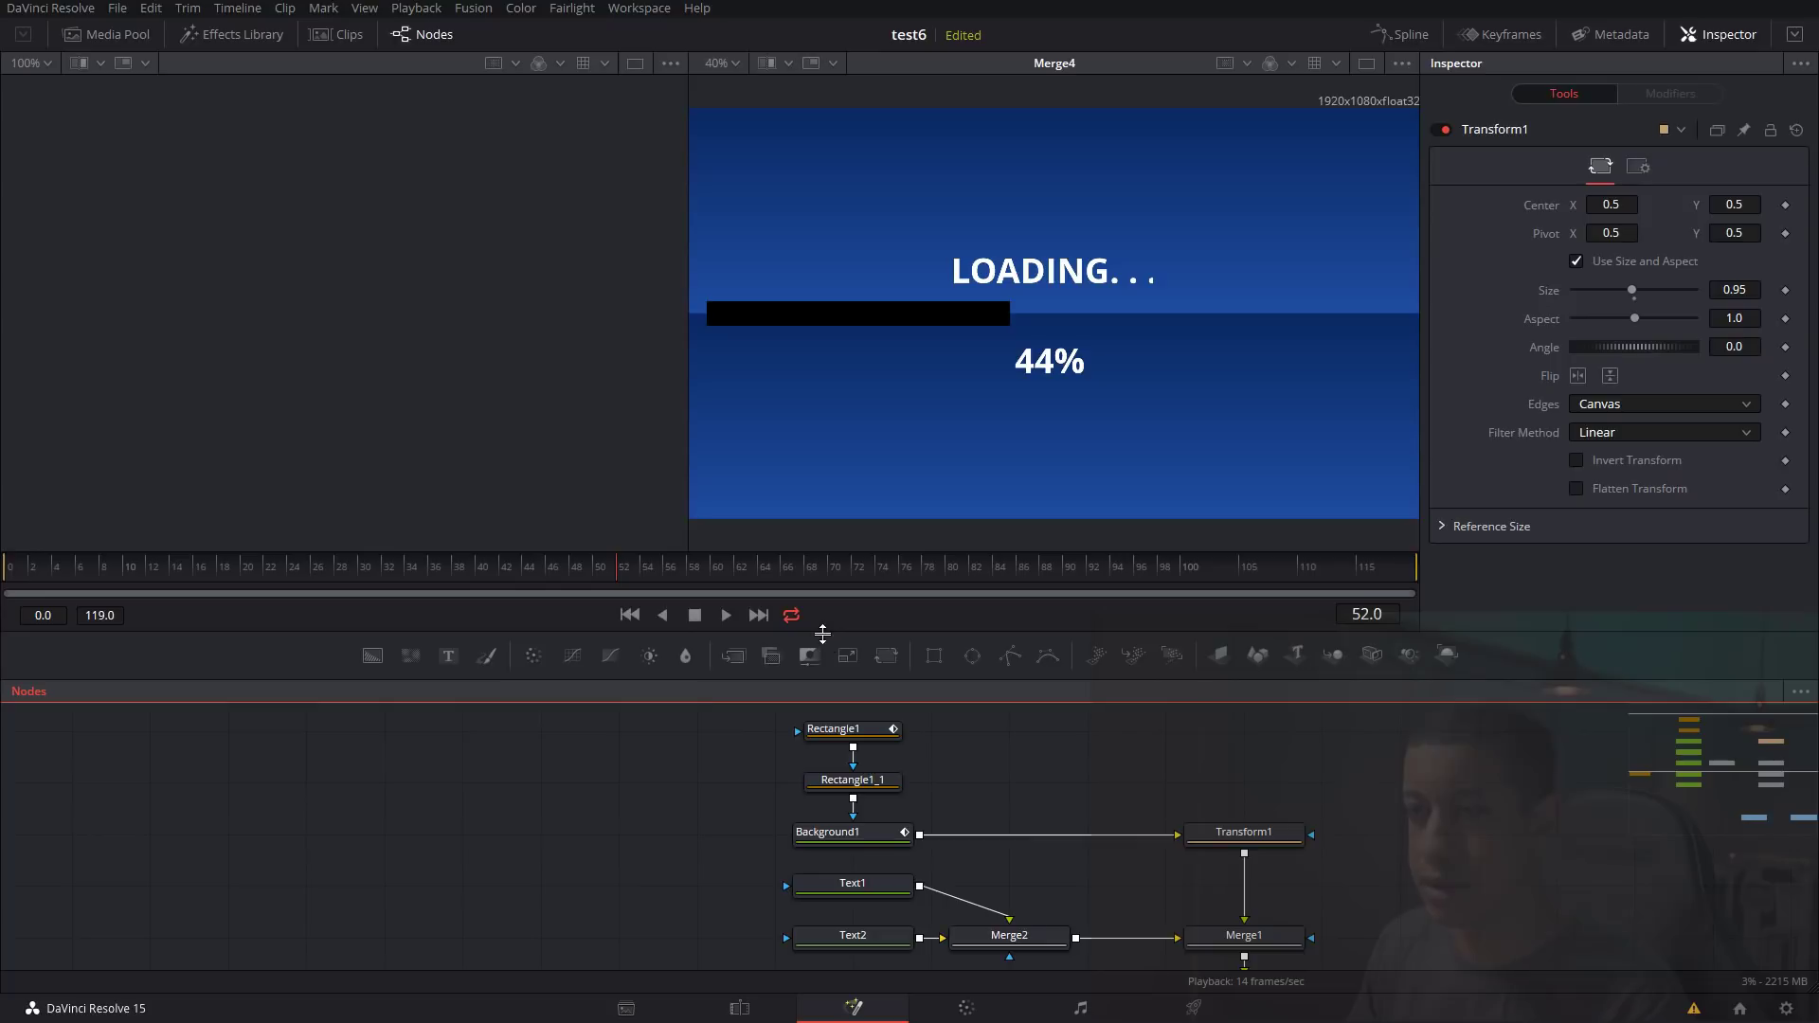
left_click_drag(624, 574, 26, 584)
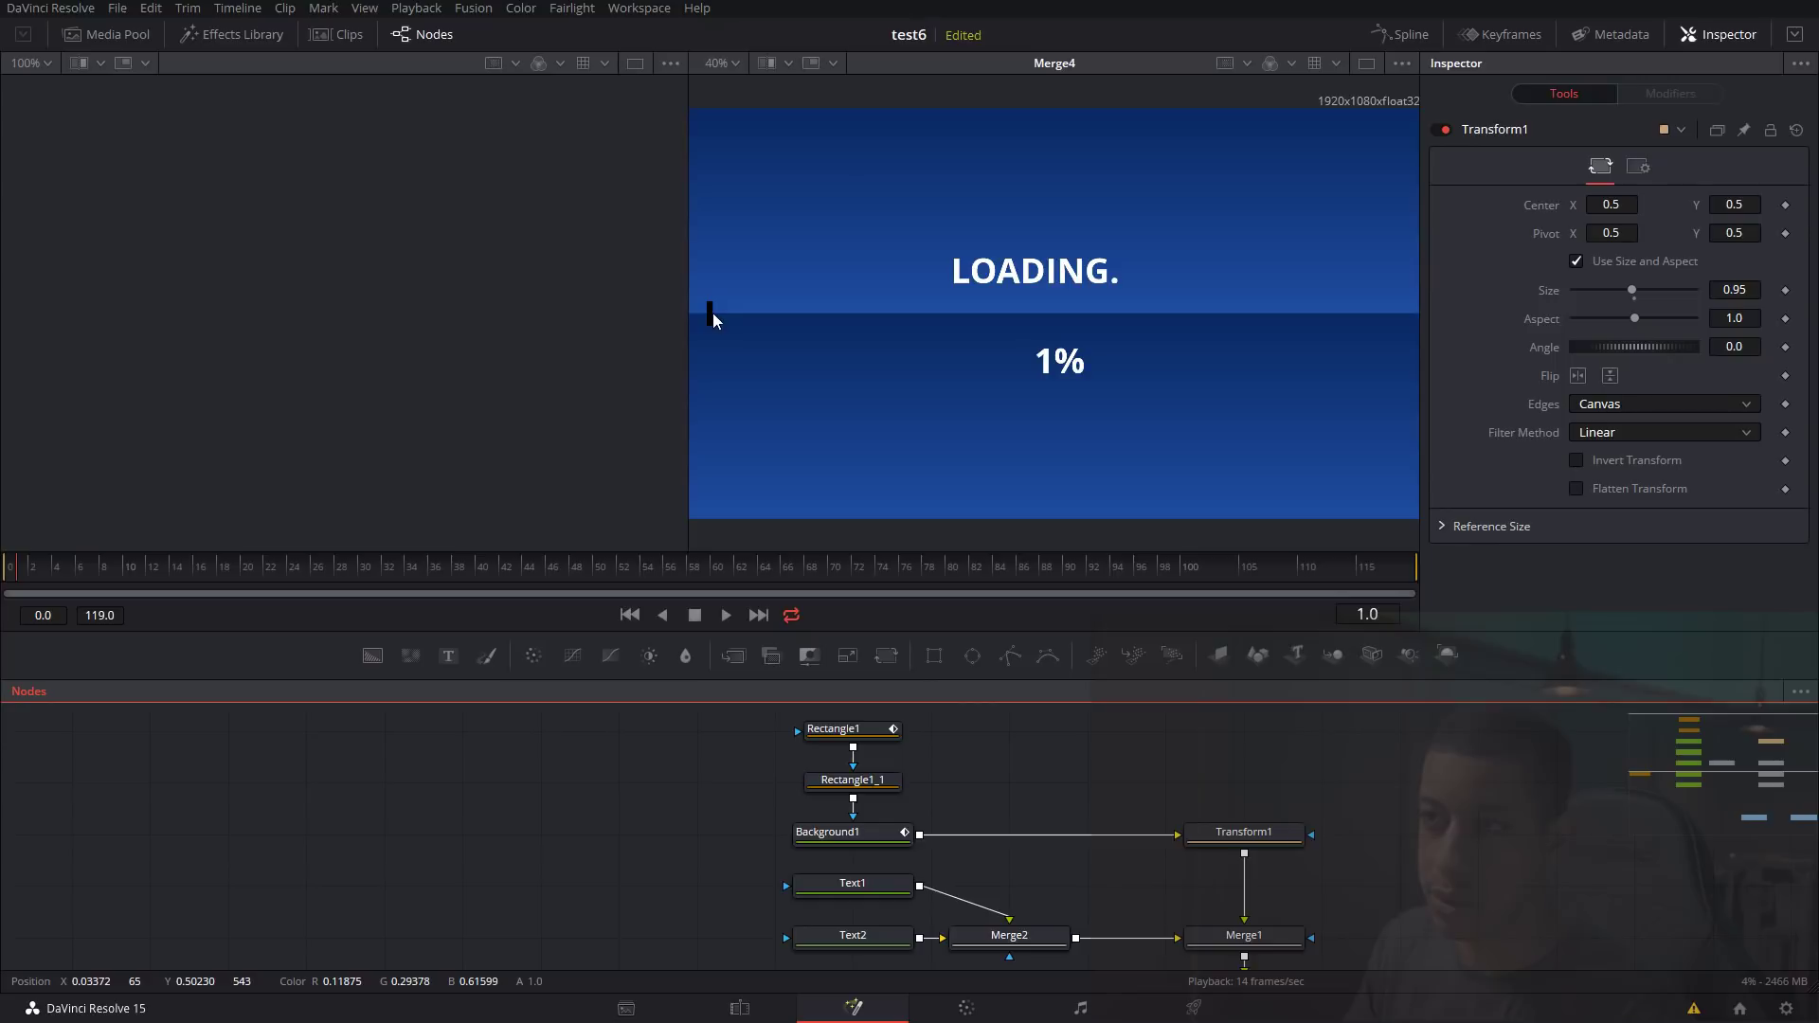
left_click(4, 569)
key("space")
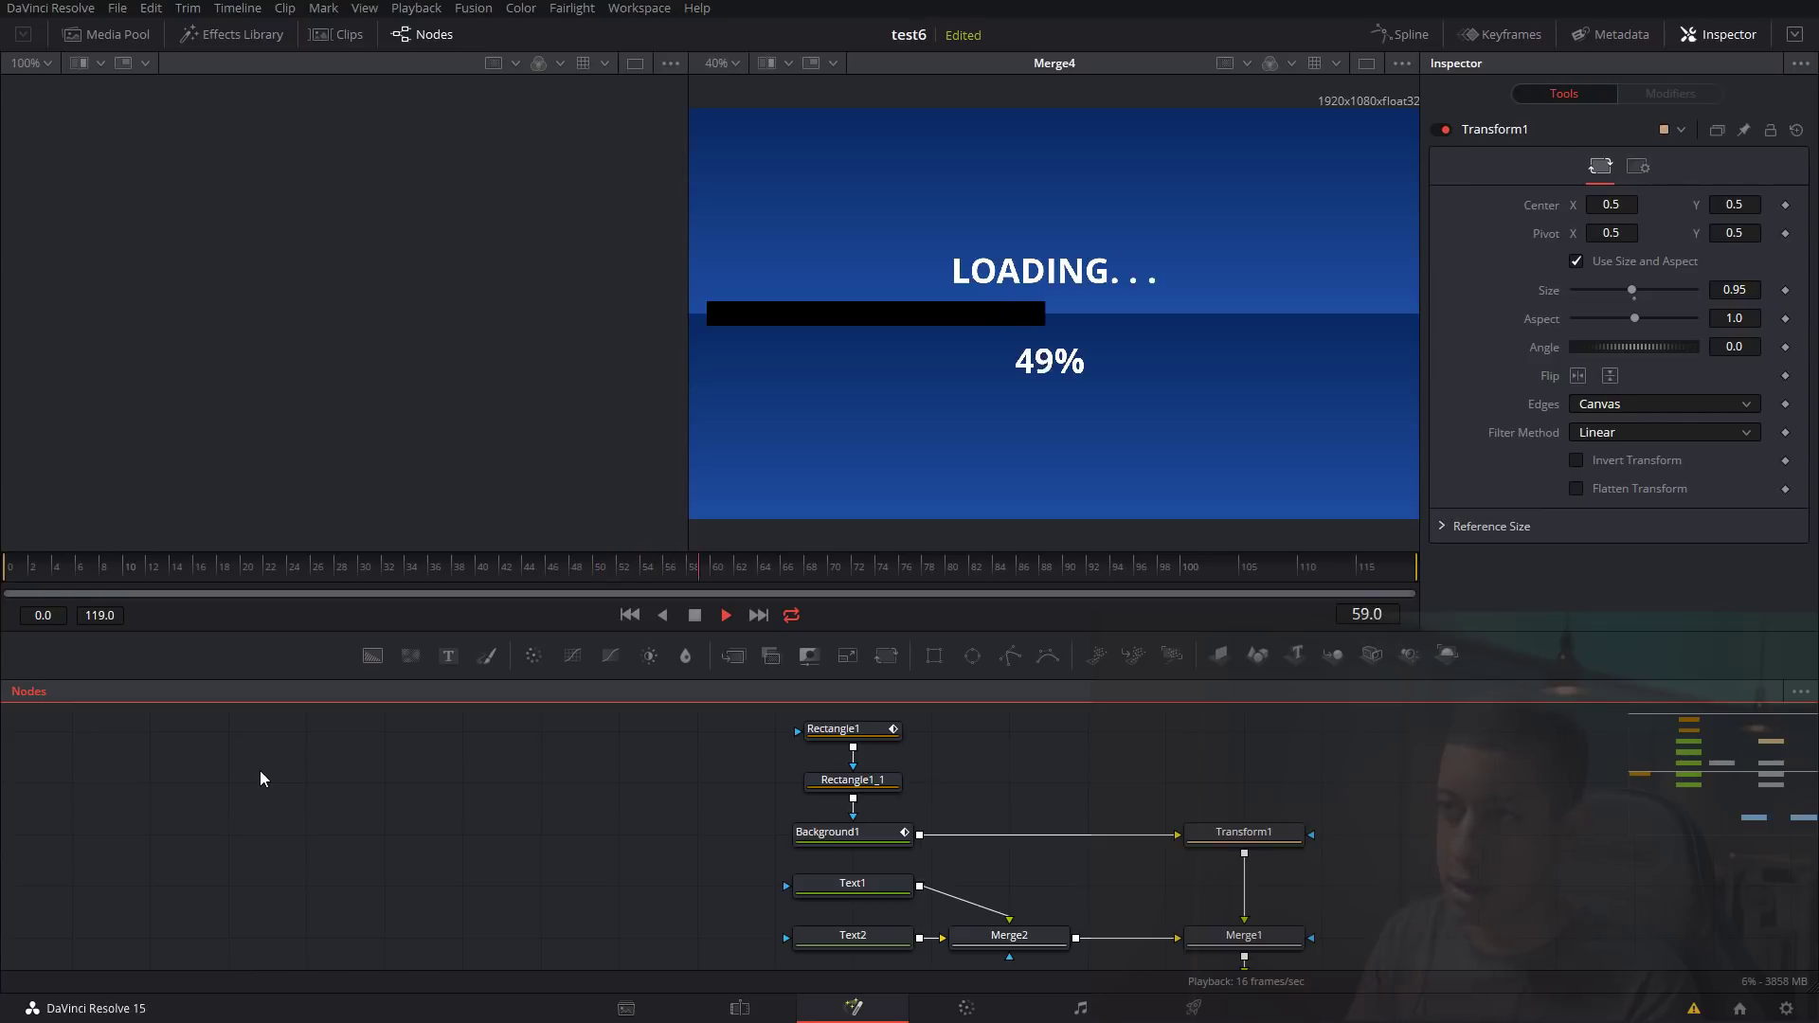
key("space")
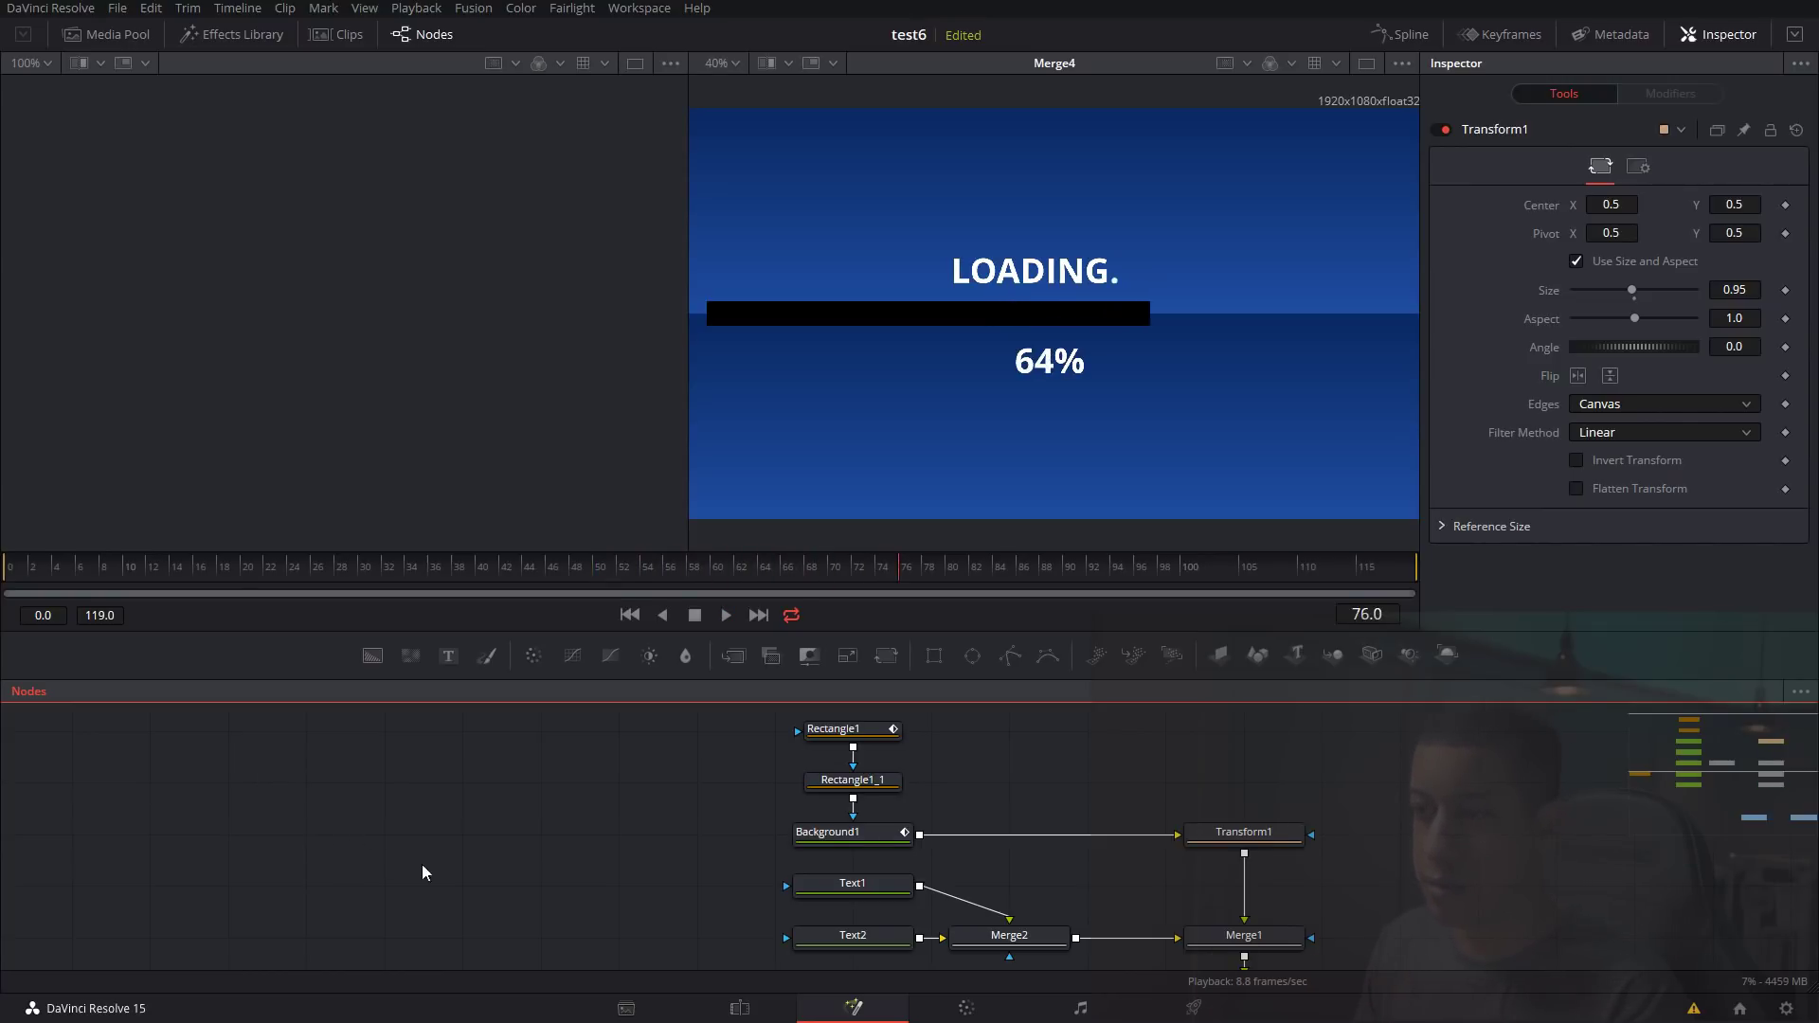
Set the background type of the loading bar's Background1 node to Gradient.
left_click(877, 835)
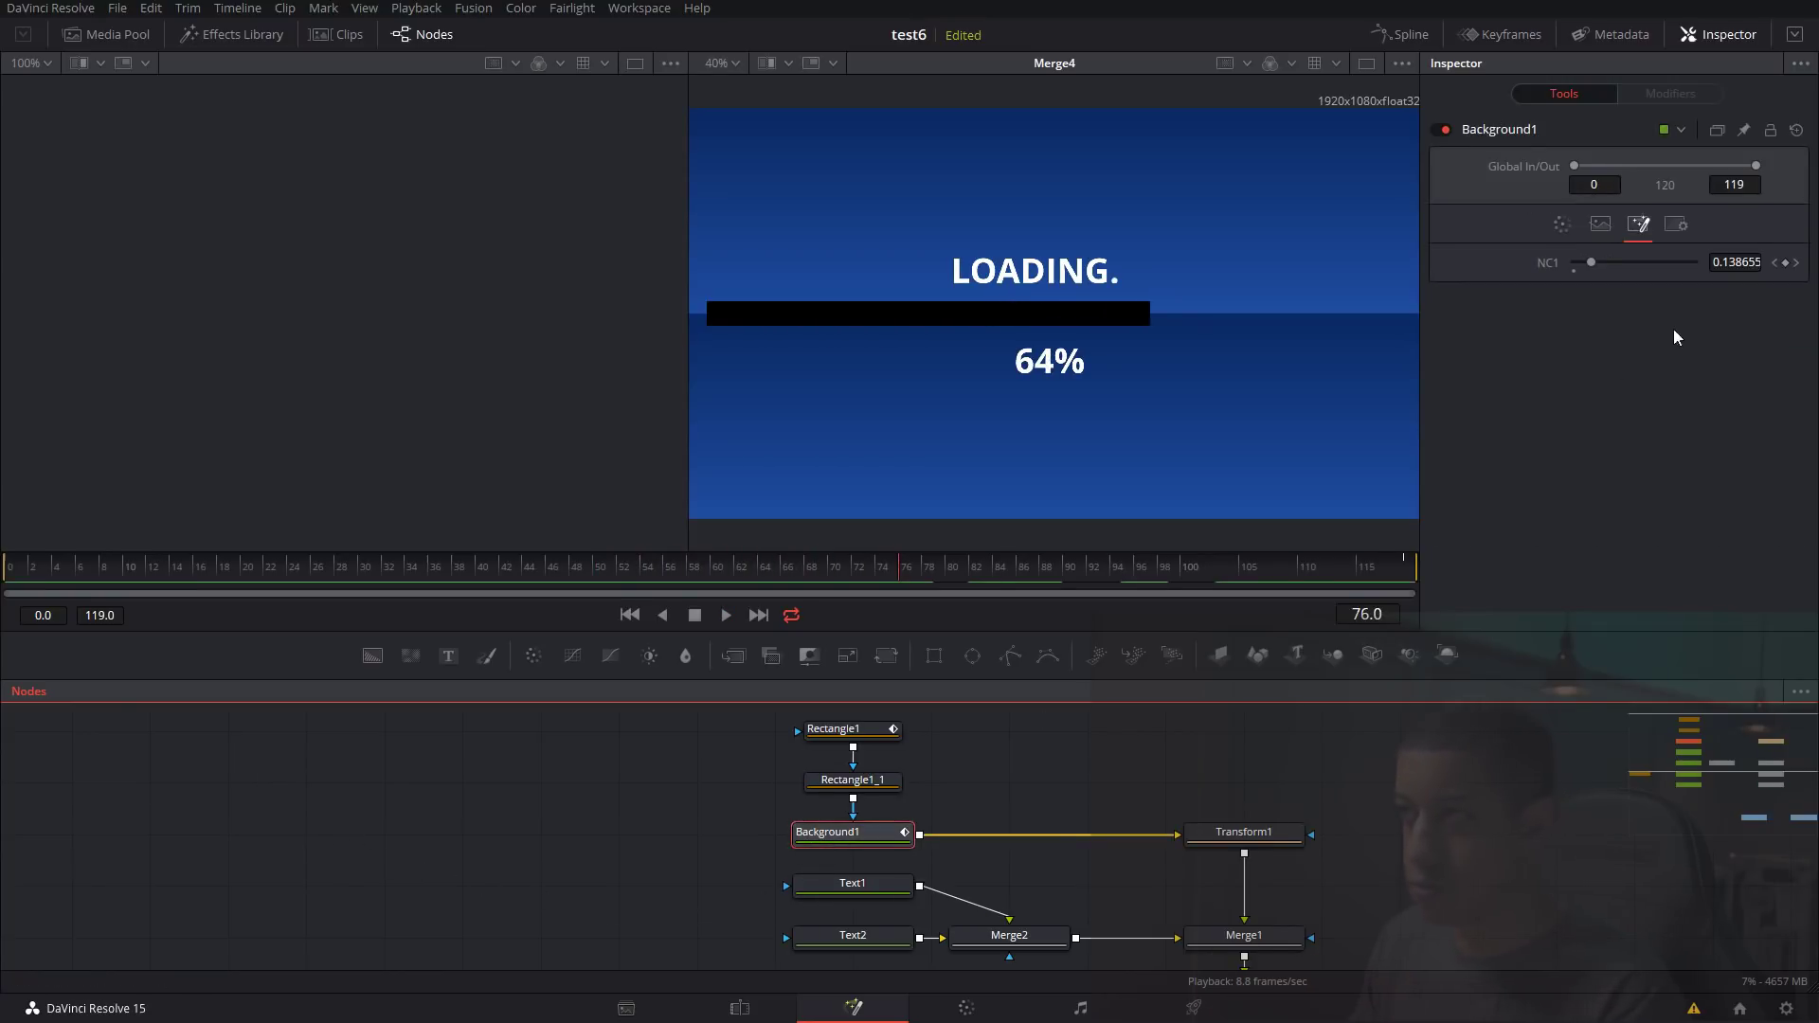
left_click(1563, 227)
left_click(1656, 287)
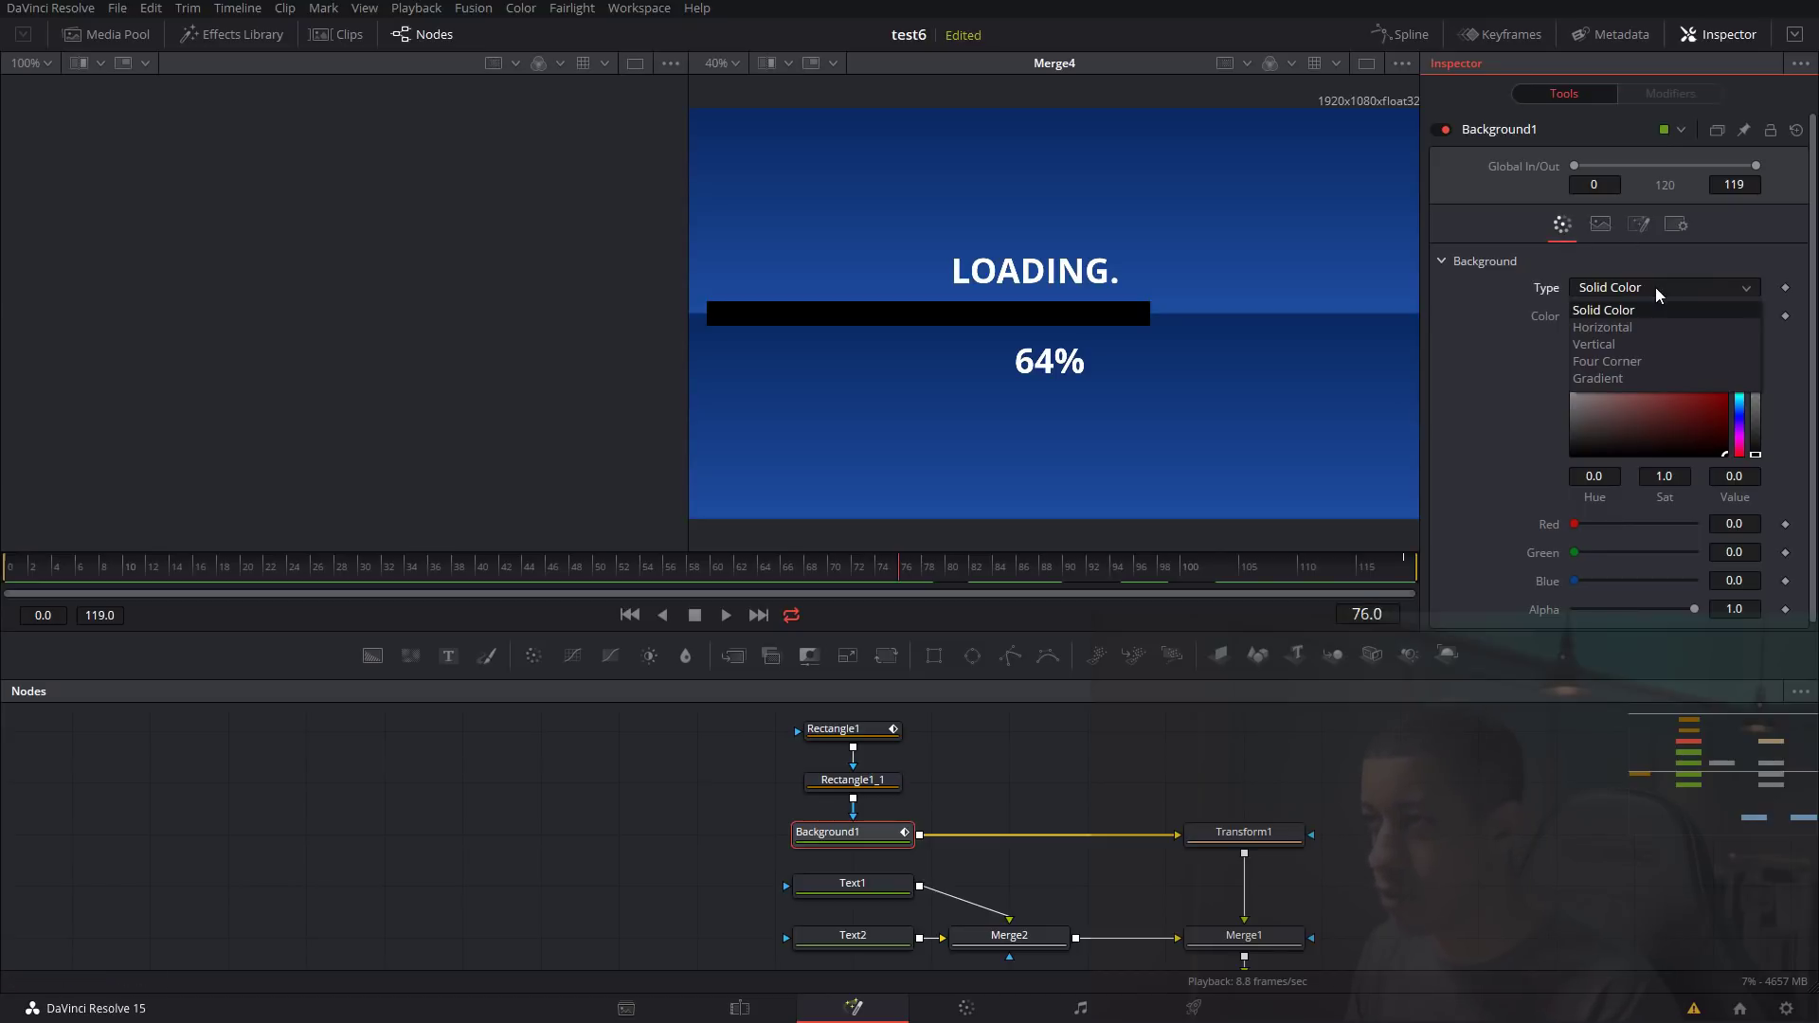
left_click(1652, 387)
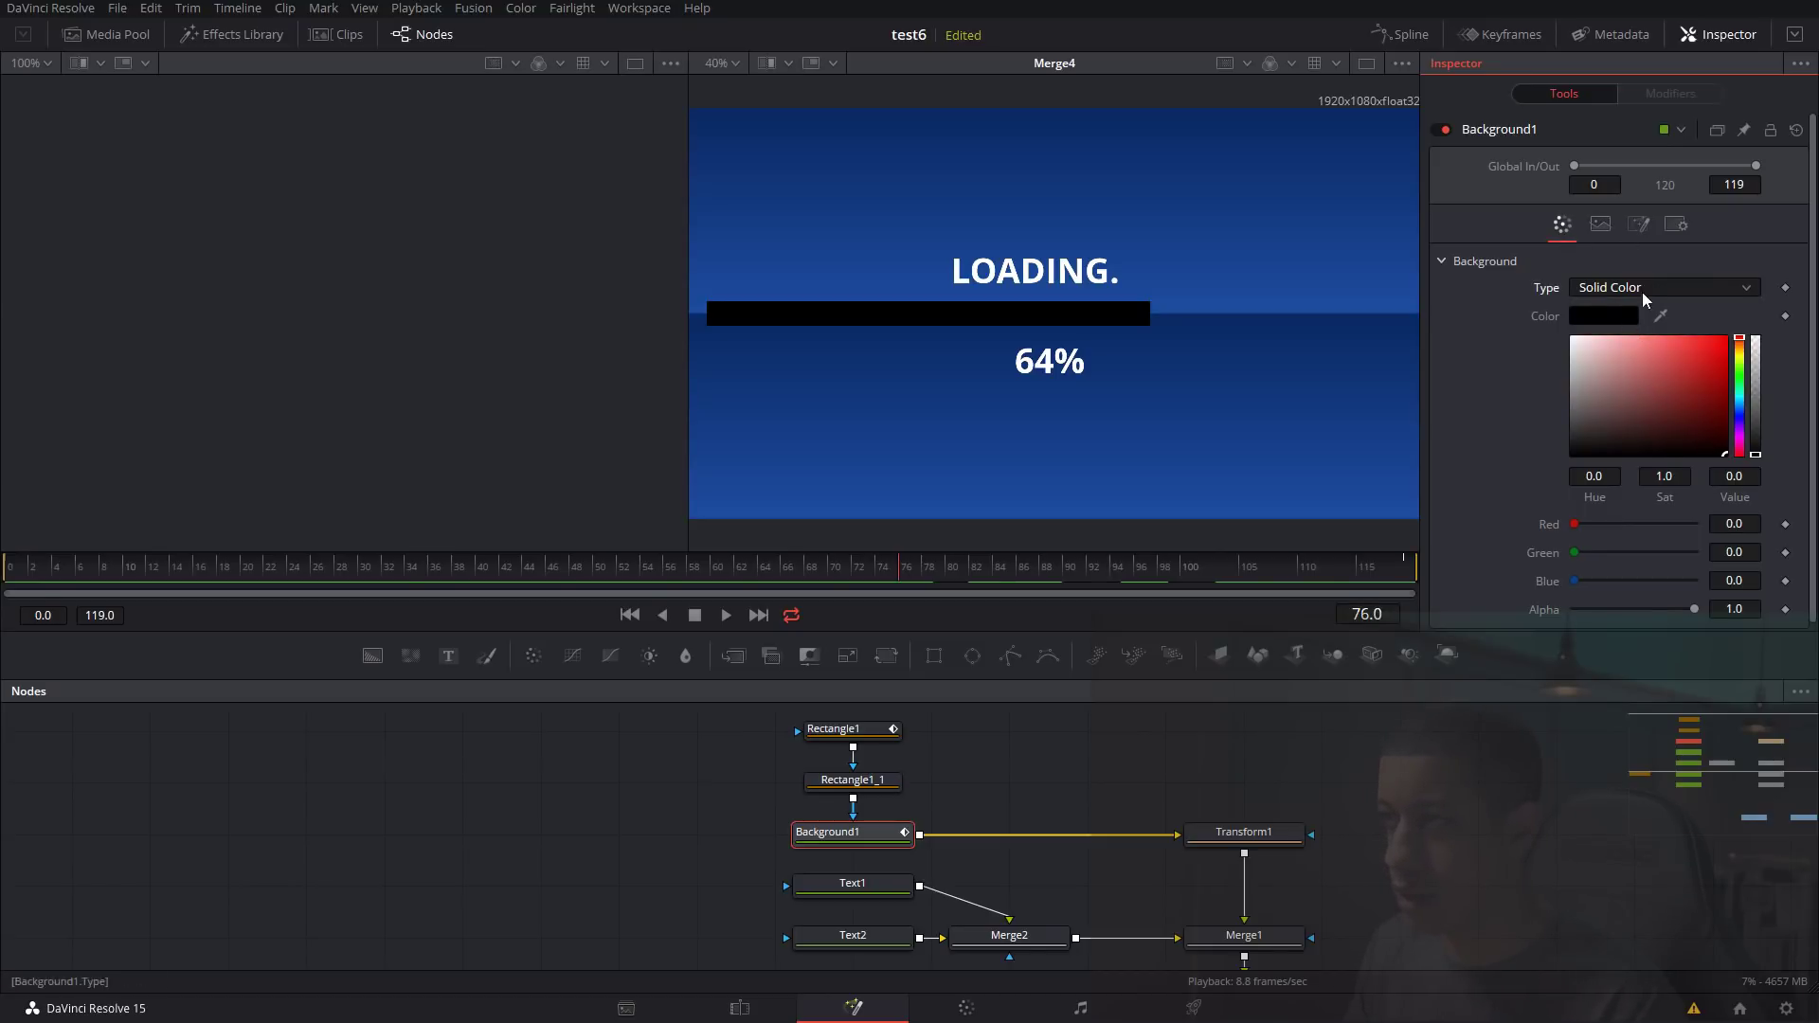
left_click(1645, 289)
left_click(1613, 381)
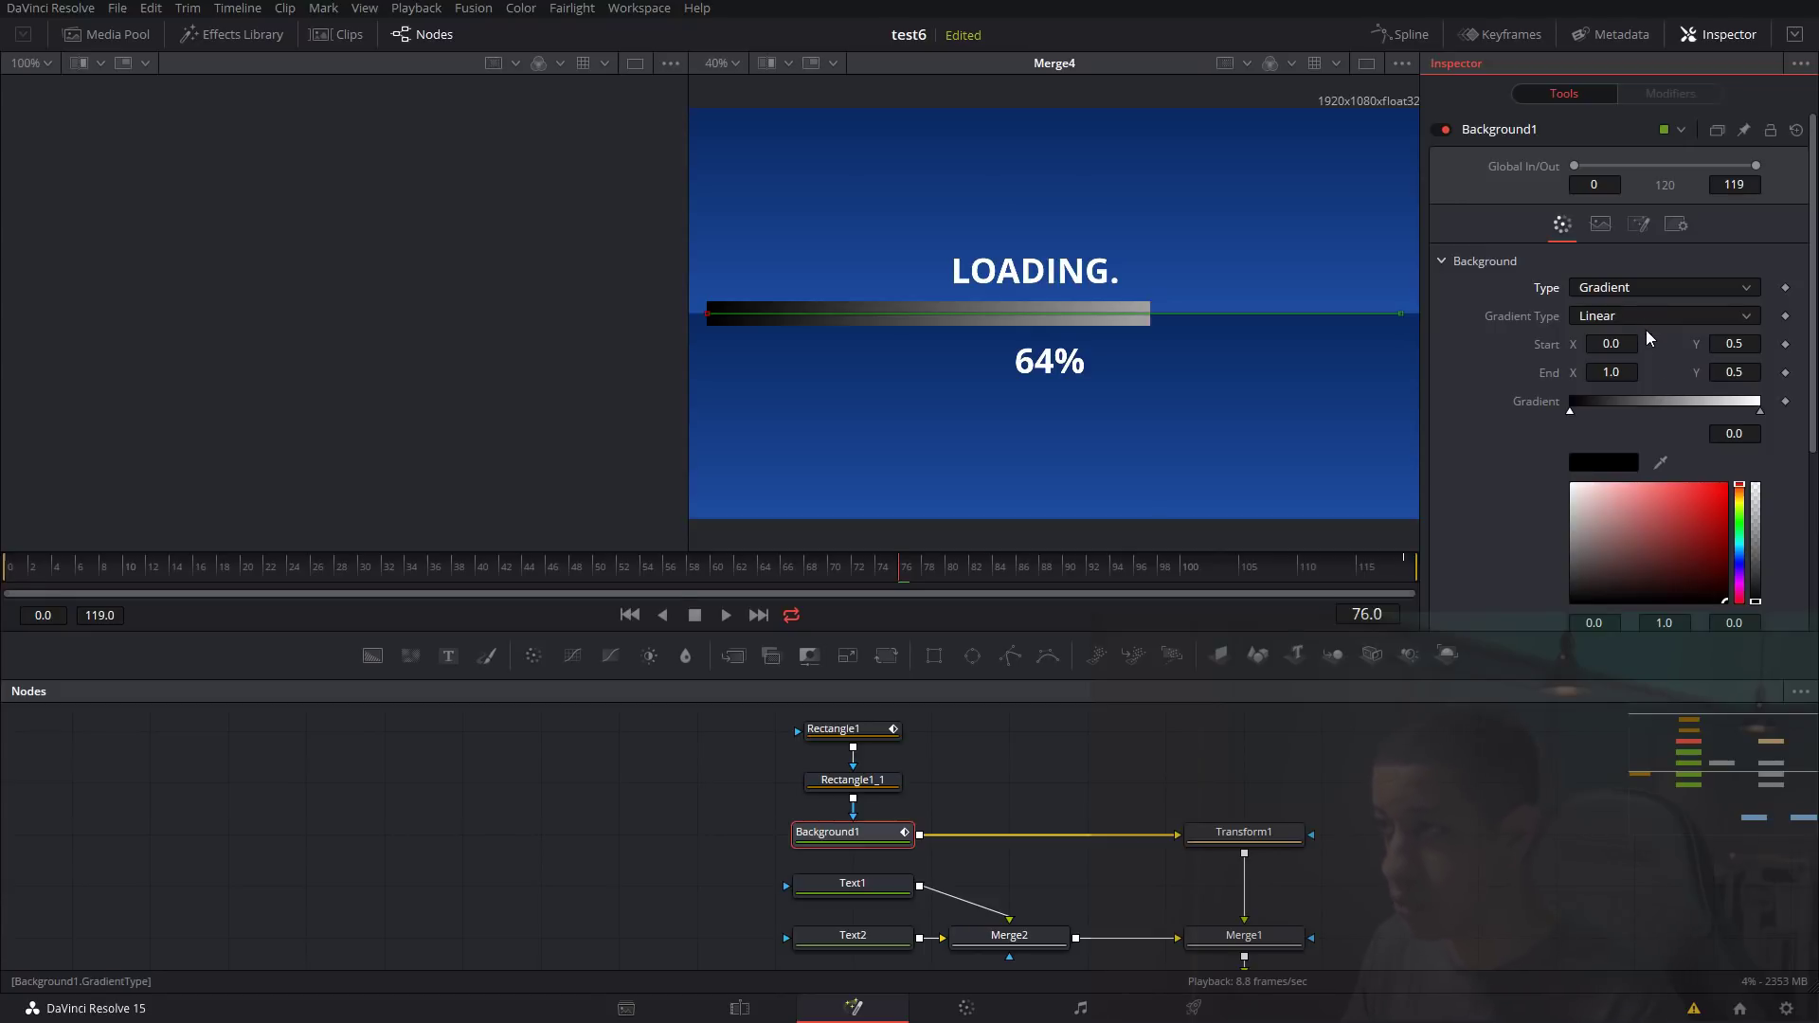
Run Background1's gradient vertically across the bar, with start X 0.5, Y about 0.468 and end X 0.5, Y about 0.541.
left_click_drag(703, 311, 1090, 327)
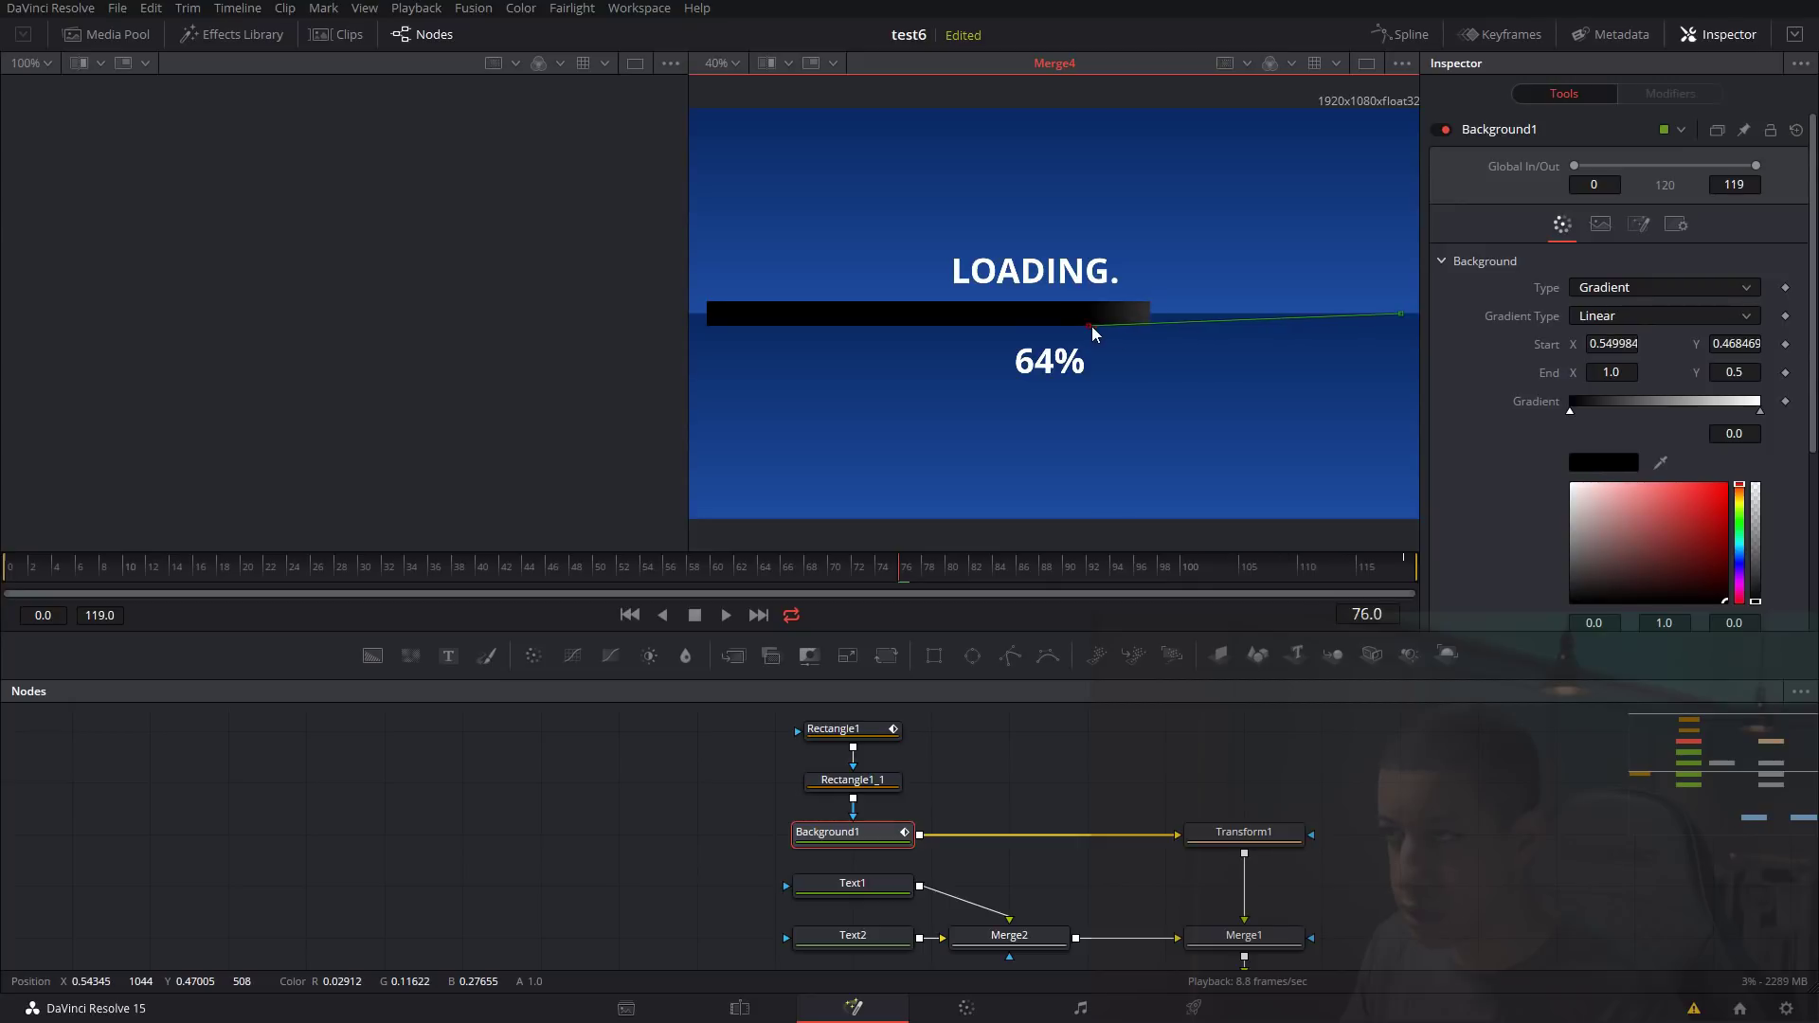
left_click_drag(1403, 323, 1091, 305)
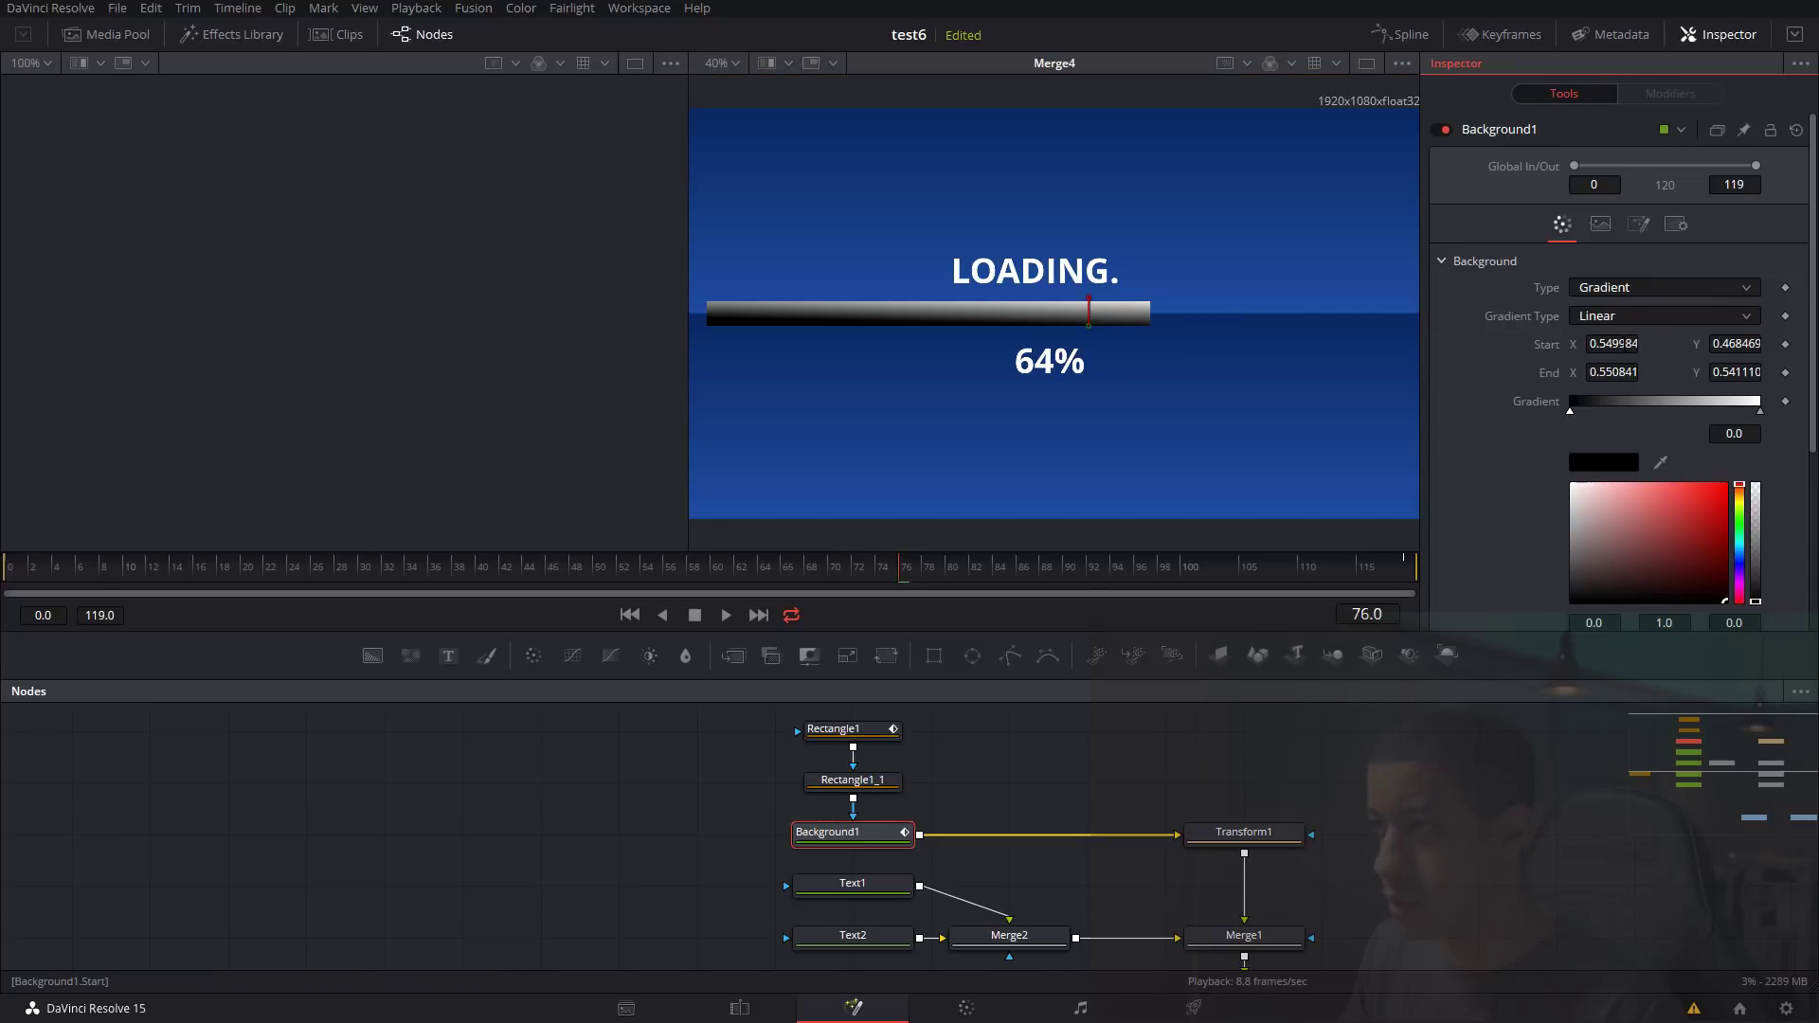
left_click(1612, 344)
type("0.5")
key("Tab")
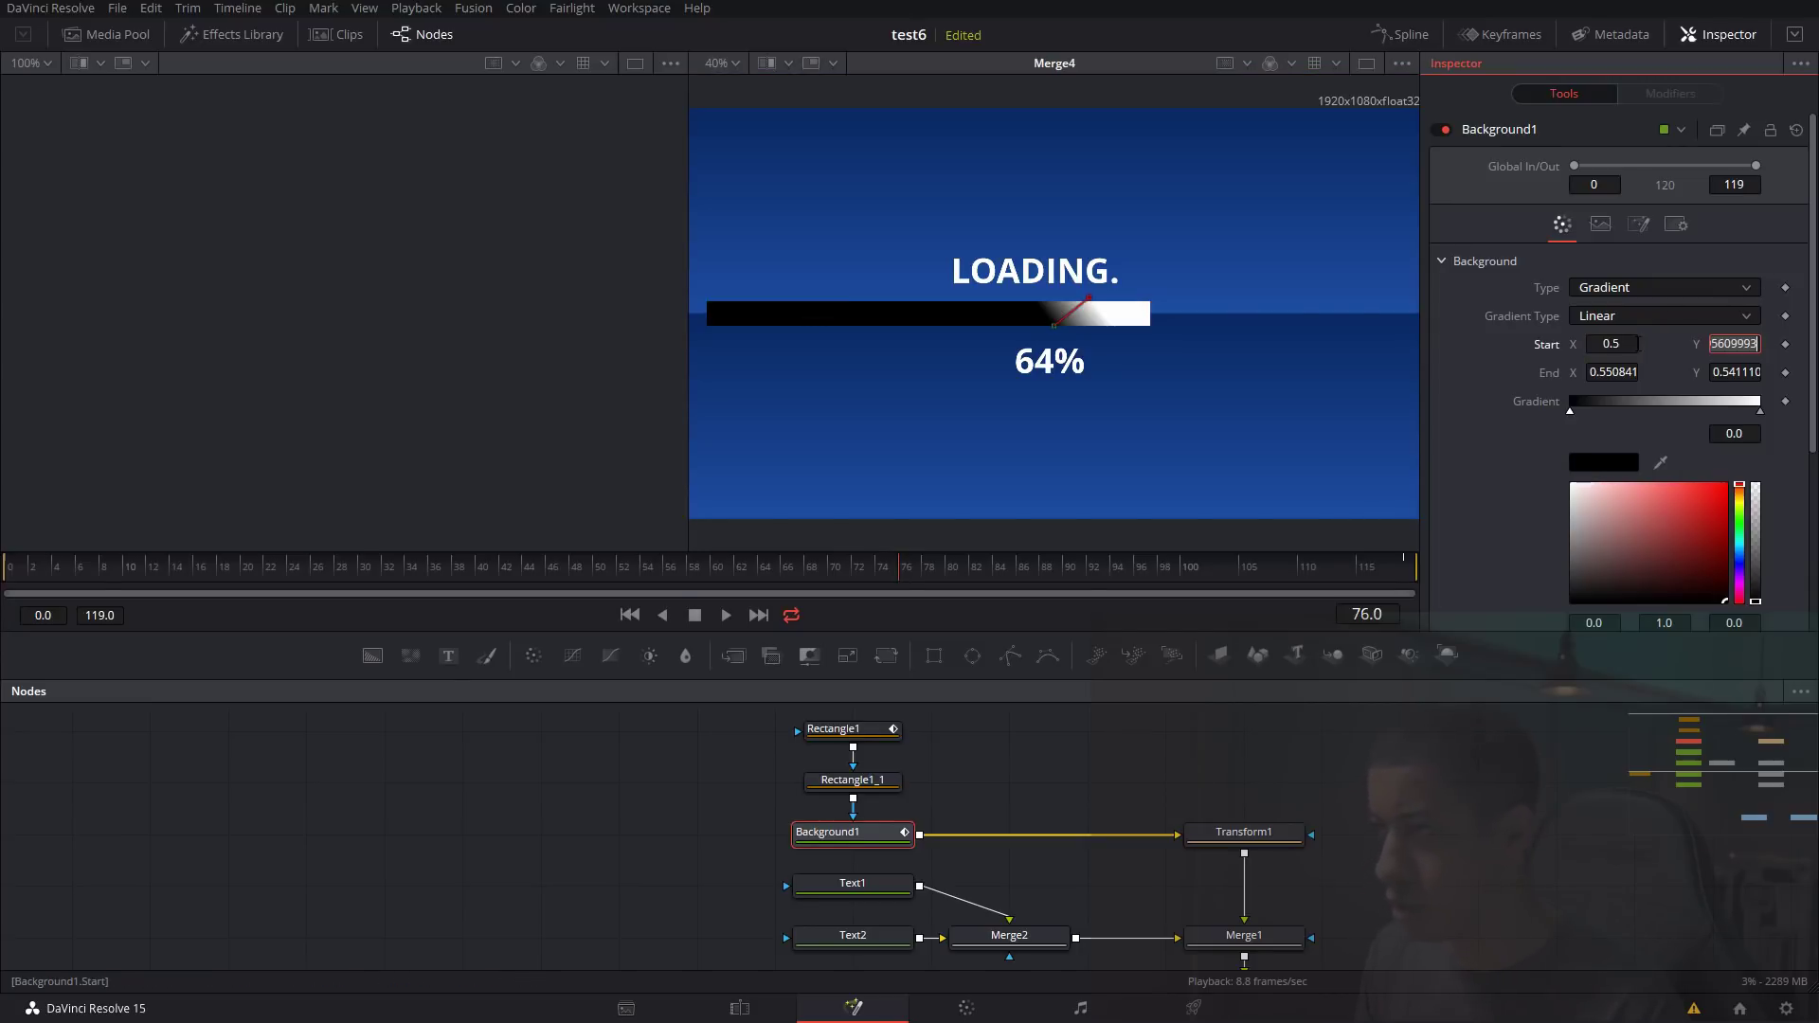
key("Tab")
type("0.5587")
key("Tab")
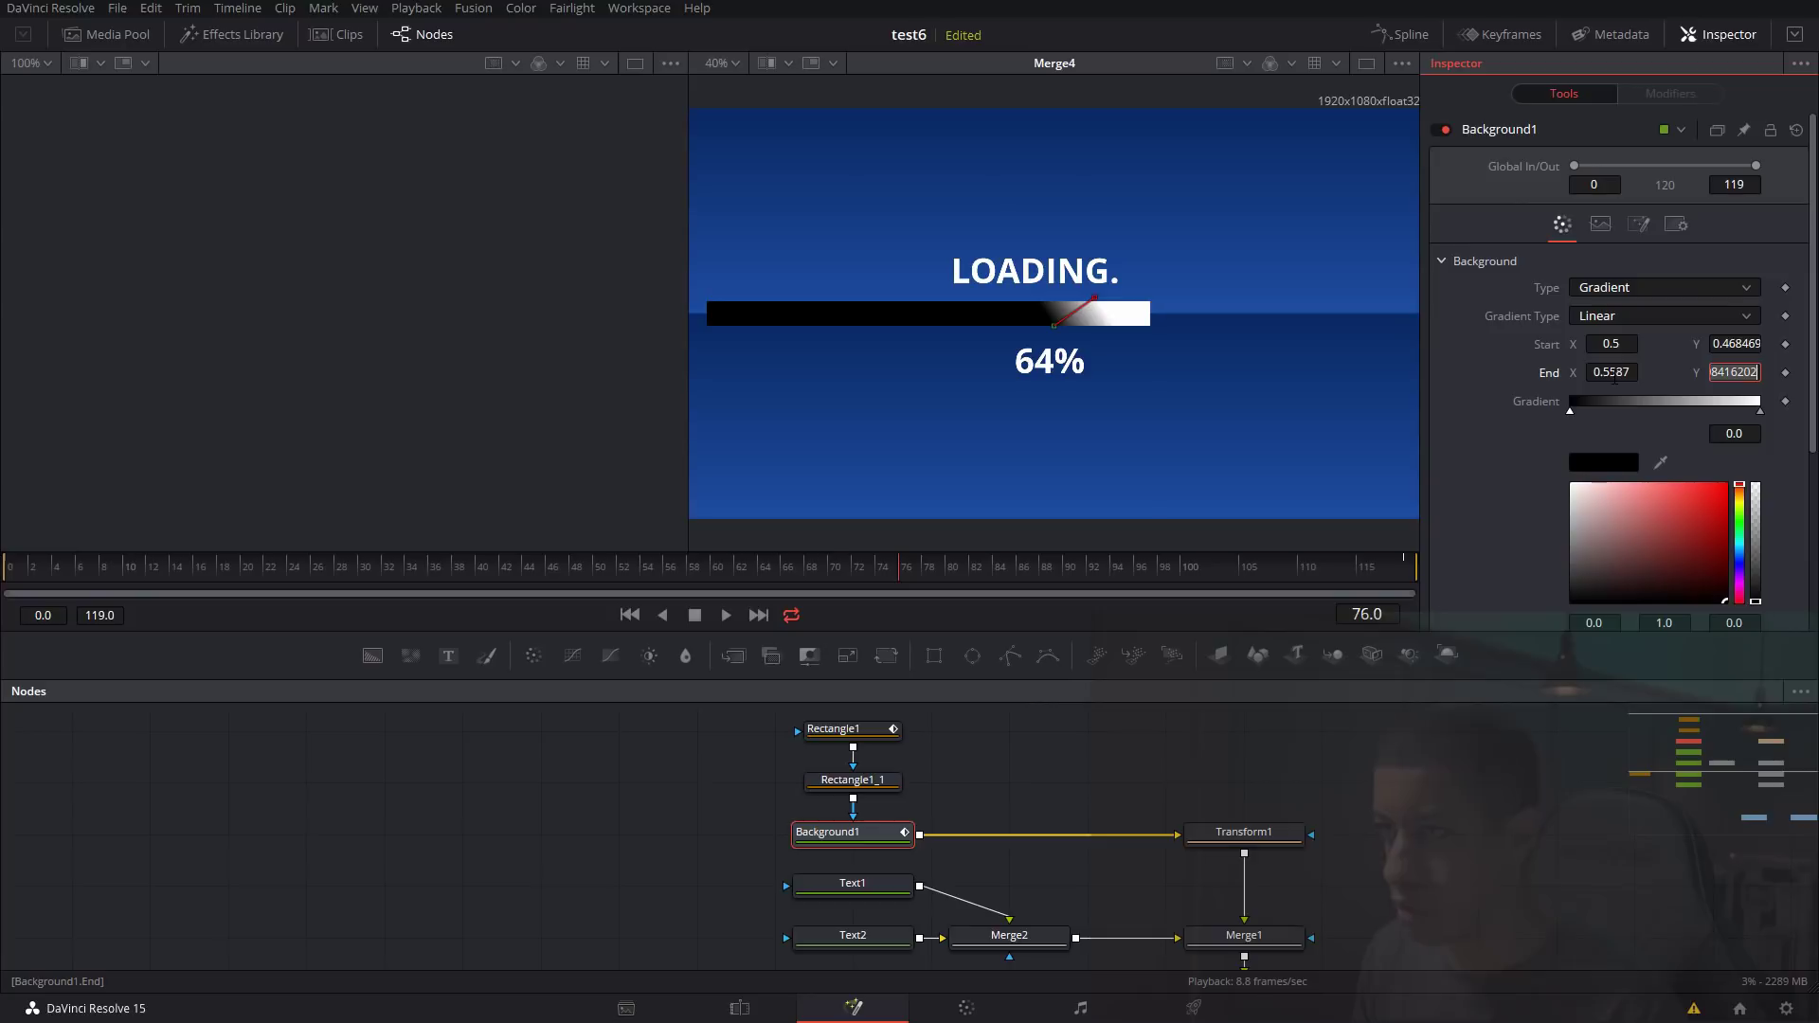
left_click(1628, 373)
type("0.541110")
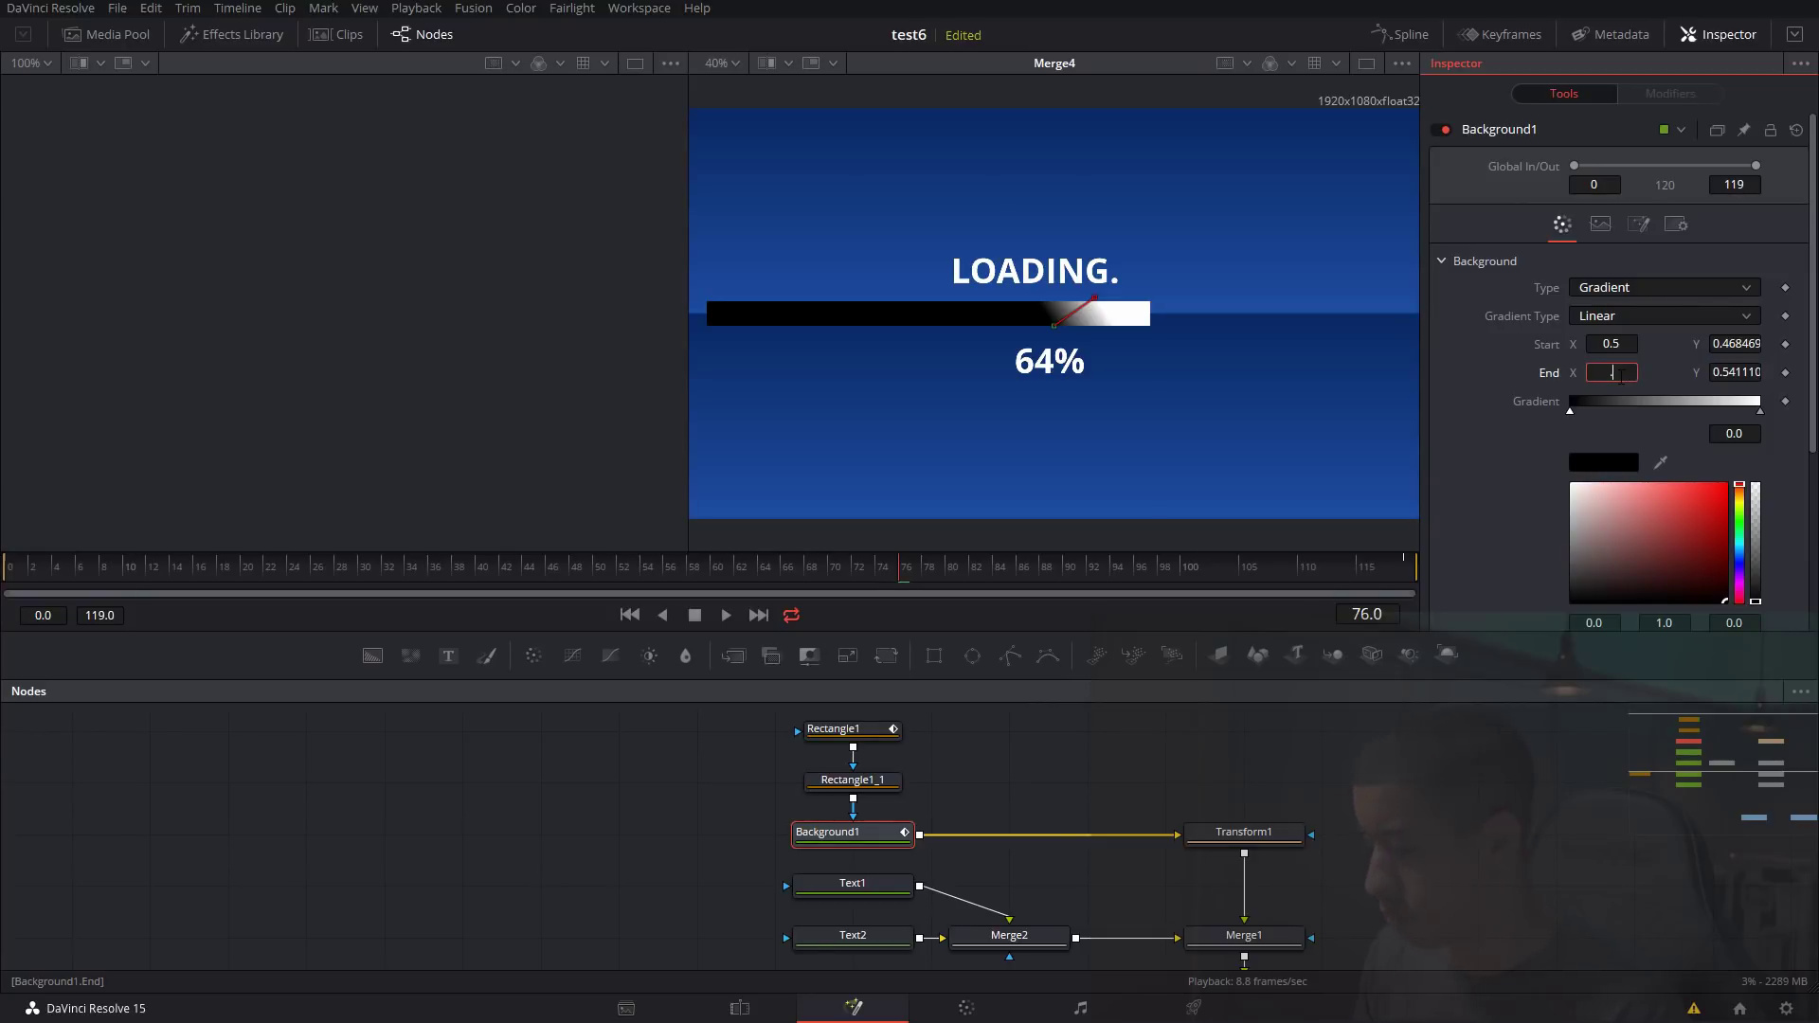
key("Tab")
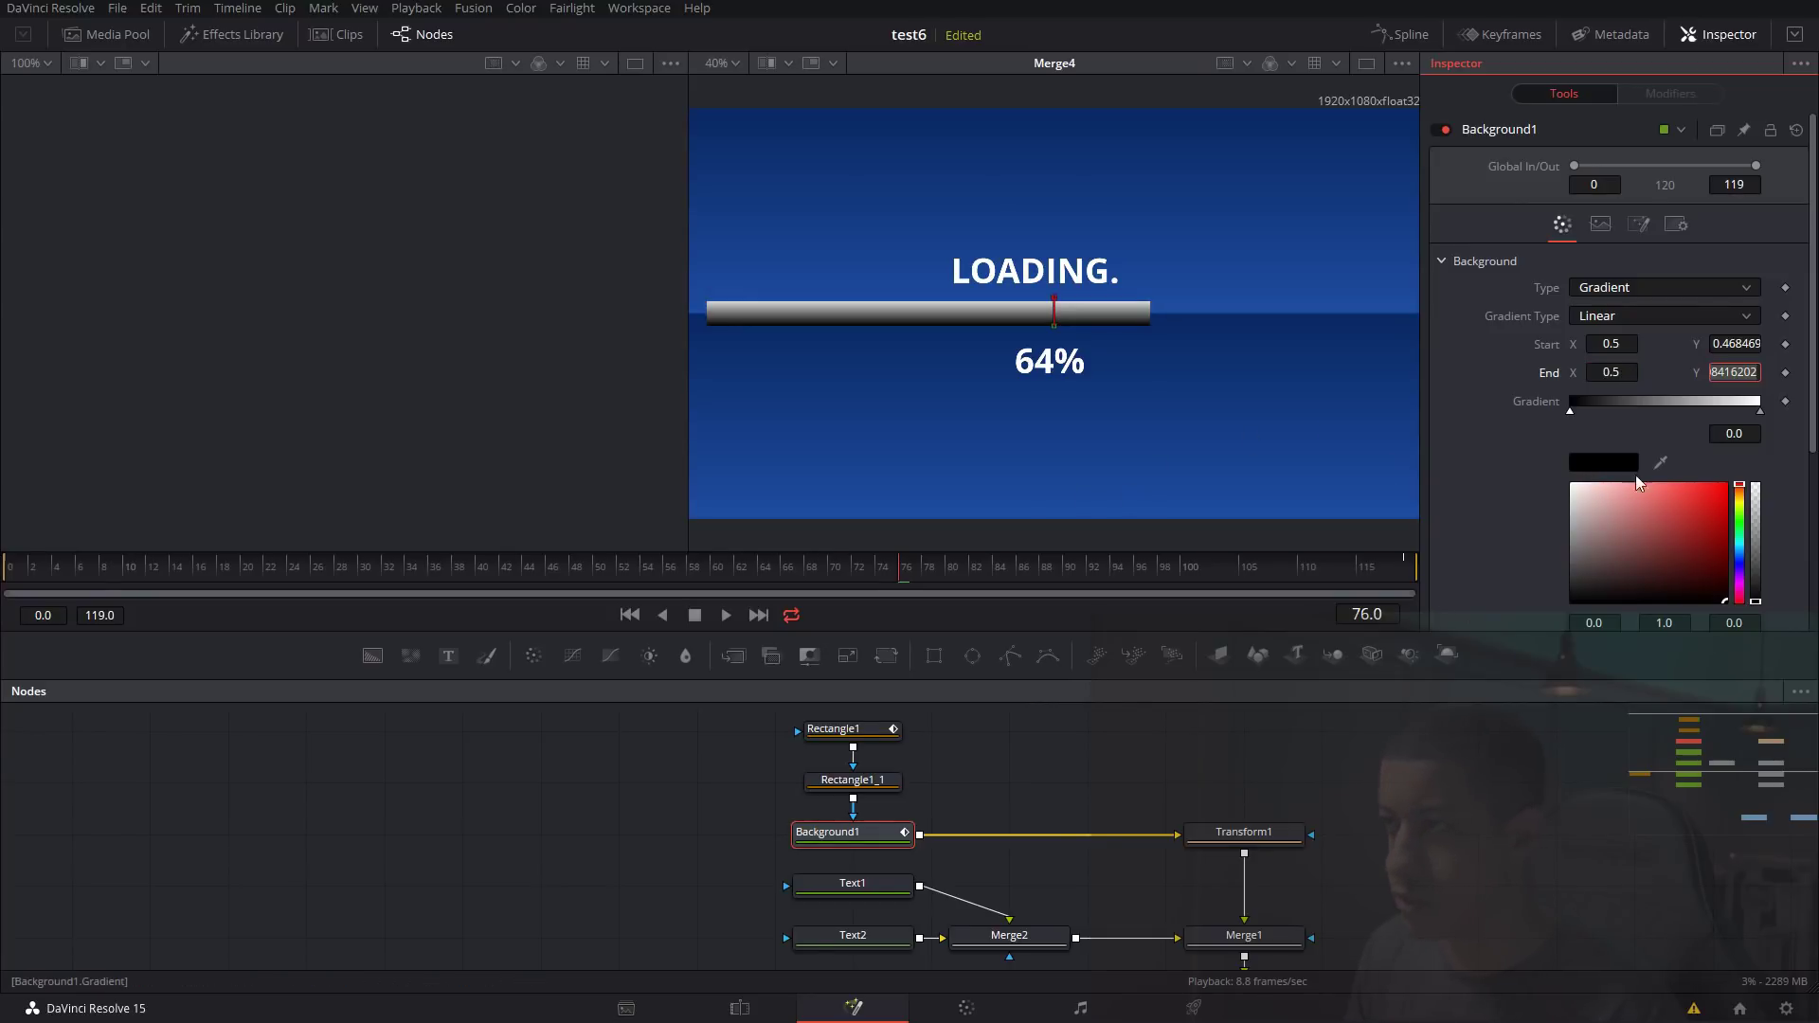
scroll(1583, 413, "down", 3)
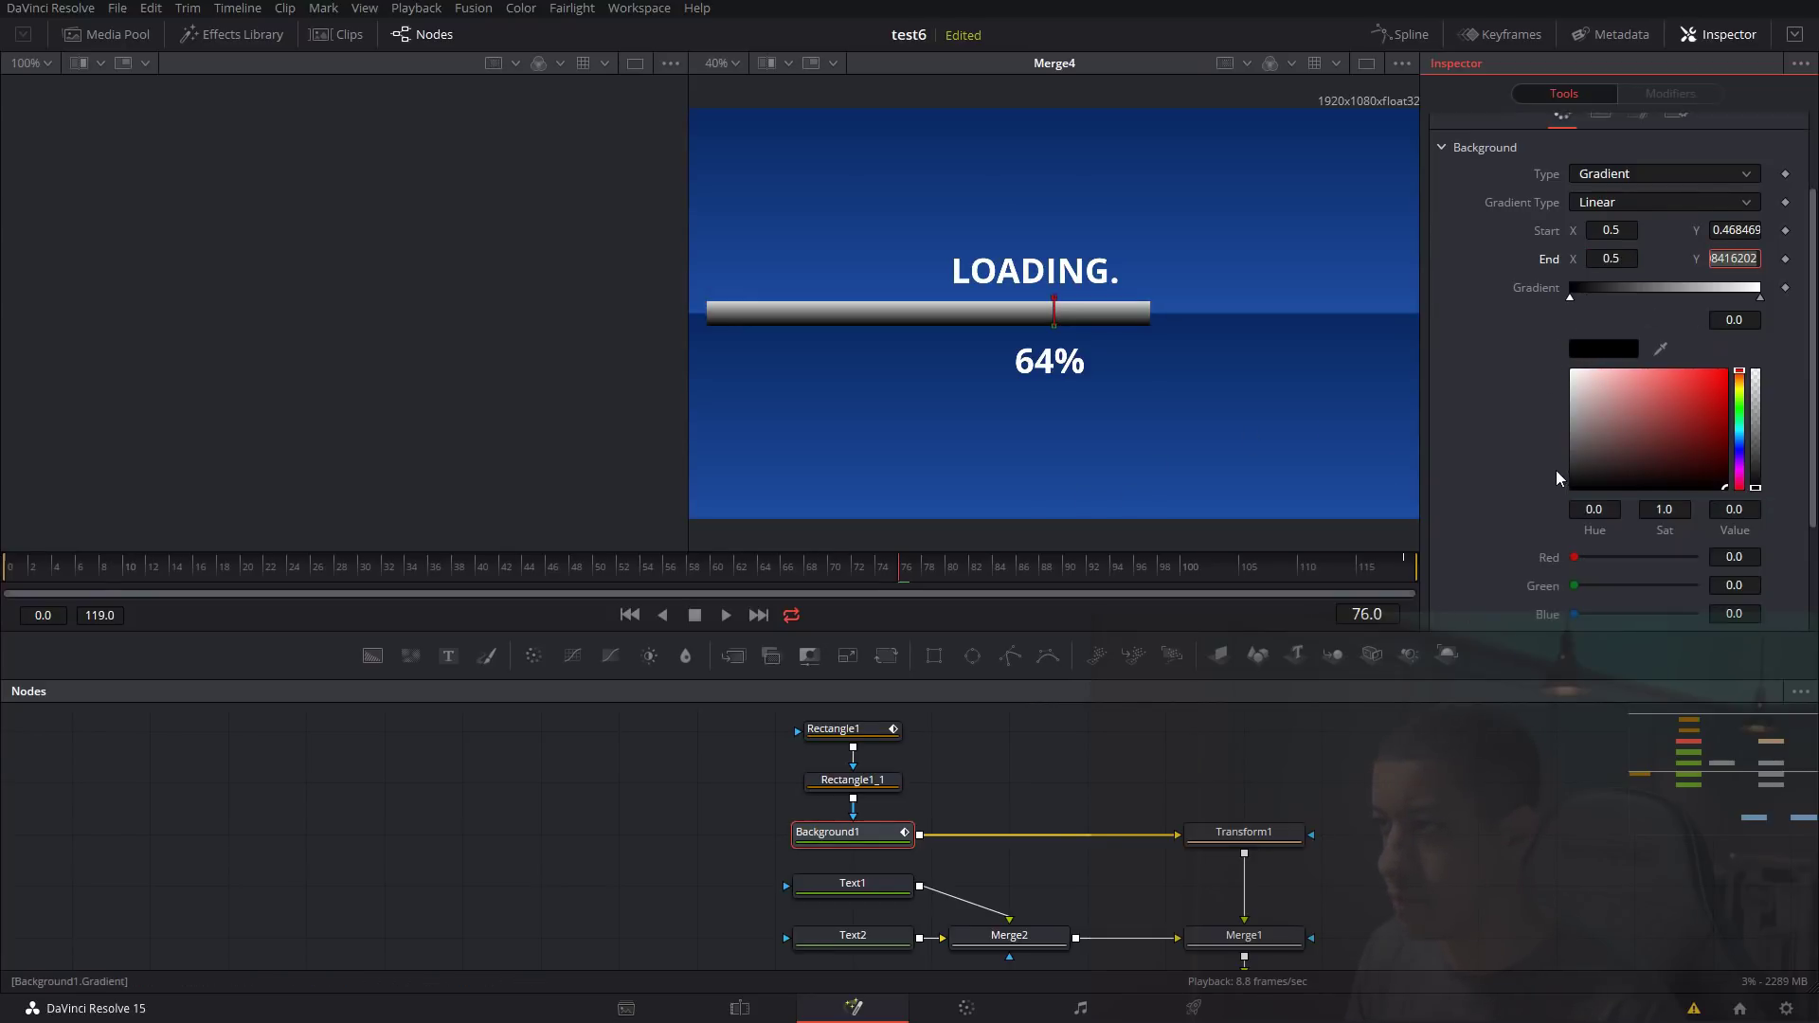
Colour the end stop of Background1's gradient green with hue 0.4, saturation 0.982 and value 0.709.
left_click(1760, 298)
left_click(1740, 432)
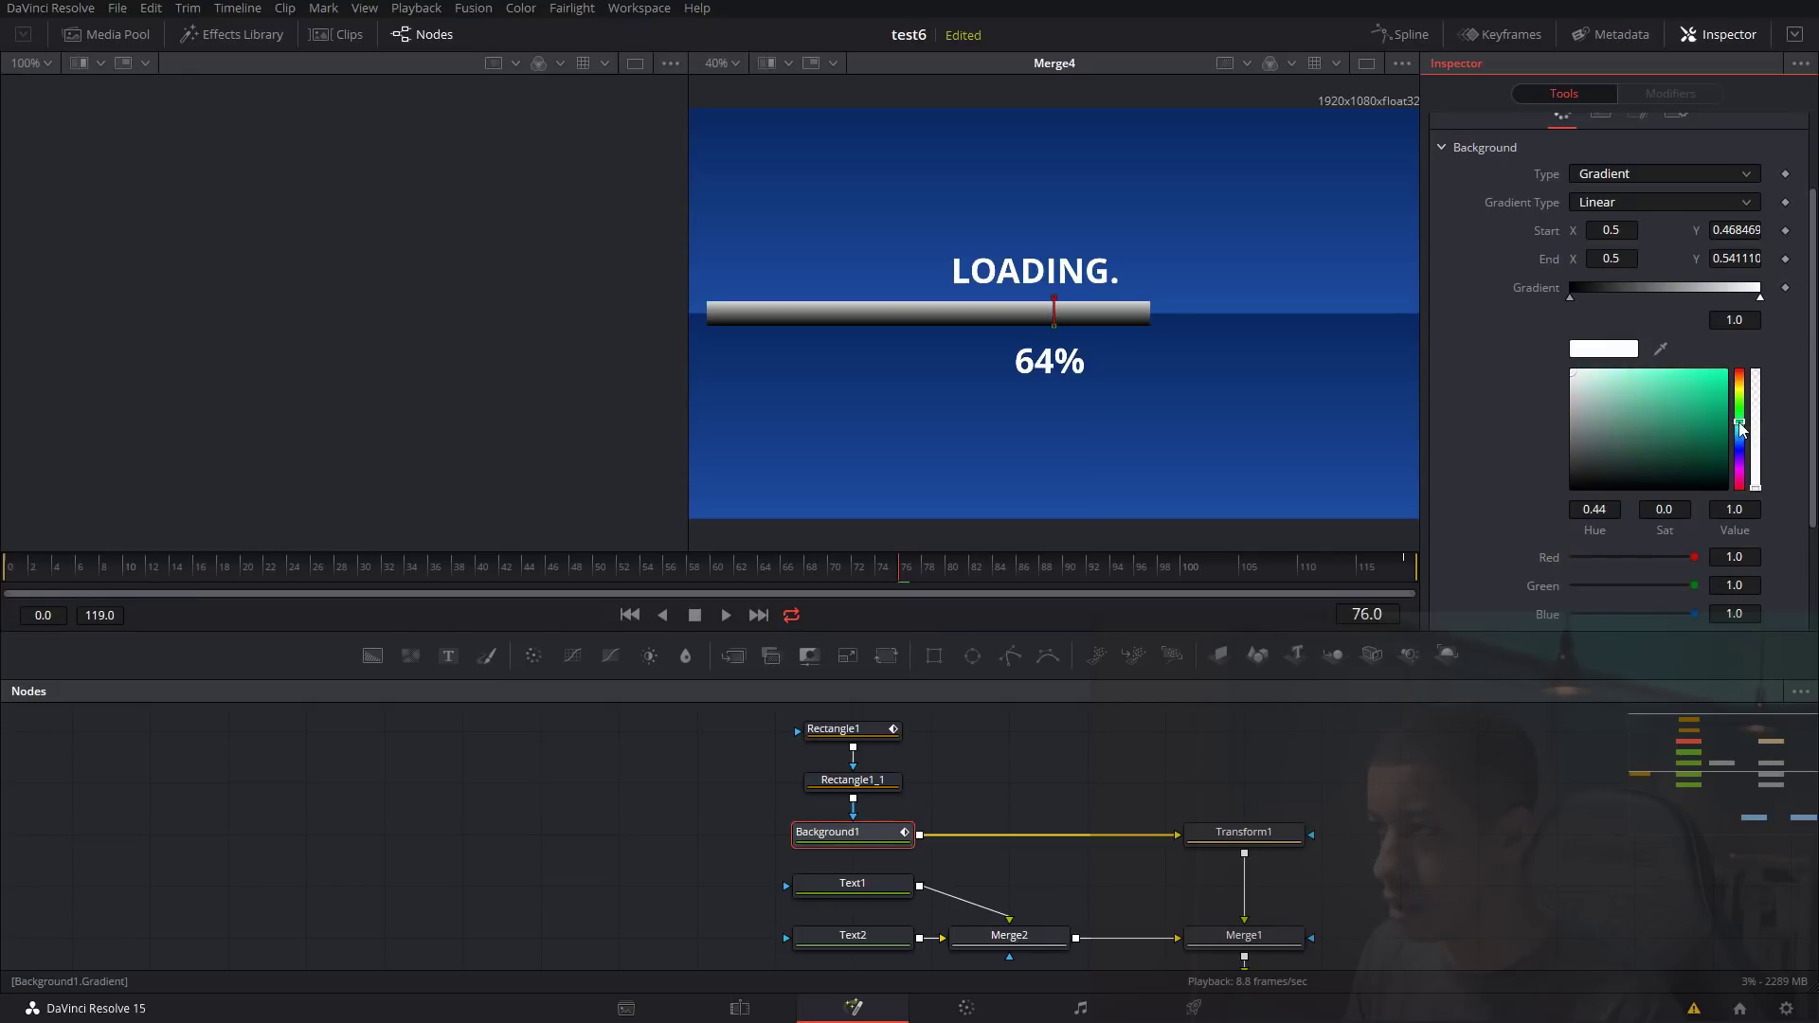
left_click(1723, 404)
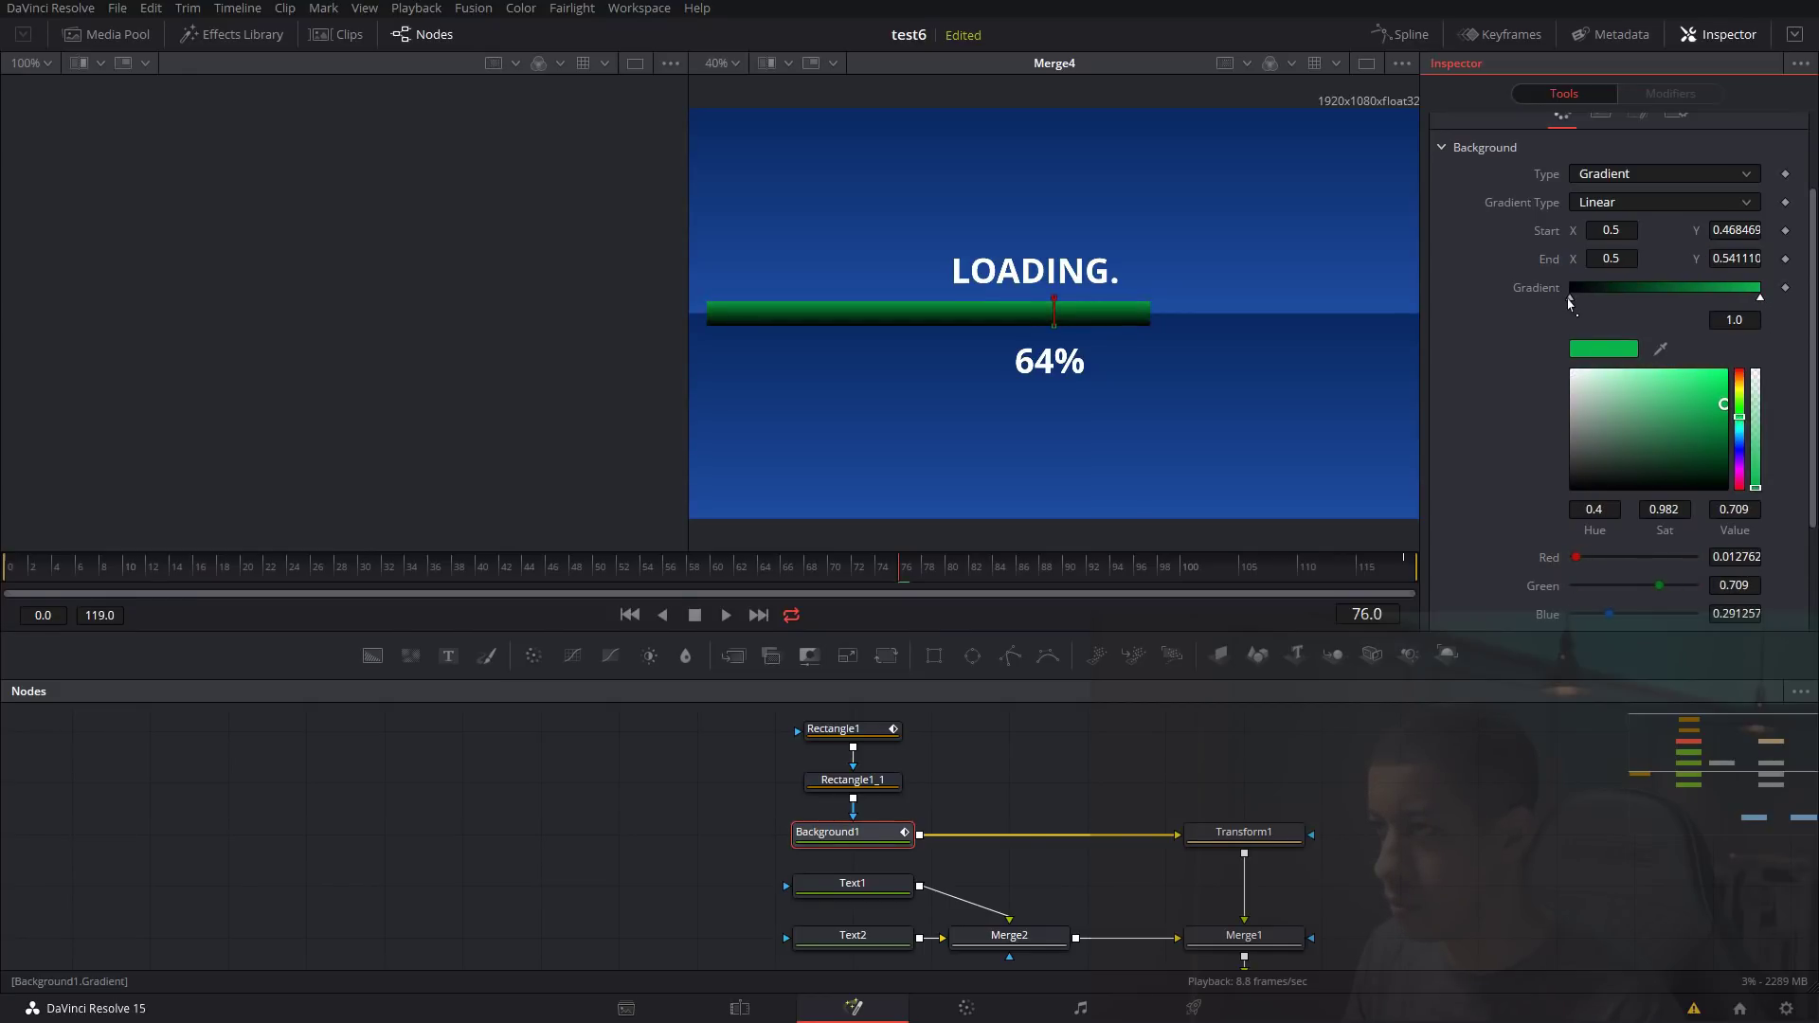
Colour the start stop of Background1's gradient dark green with hue 0.4, saturation 1.0 and value 0.354.
left_click(1570, 300)
left_click_drag(1760, 297, 1815, 314)
left_click(1569, 299)
left_click_drag(1715, 437, 1731, 453)
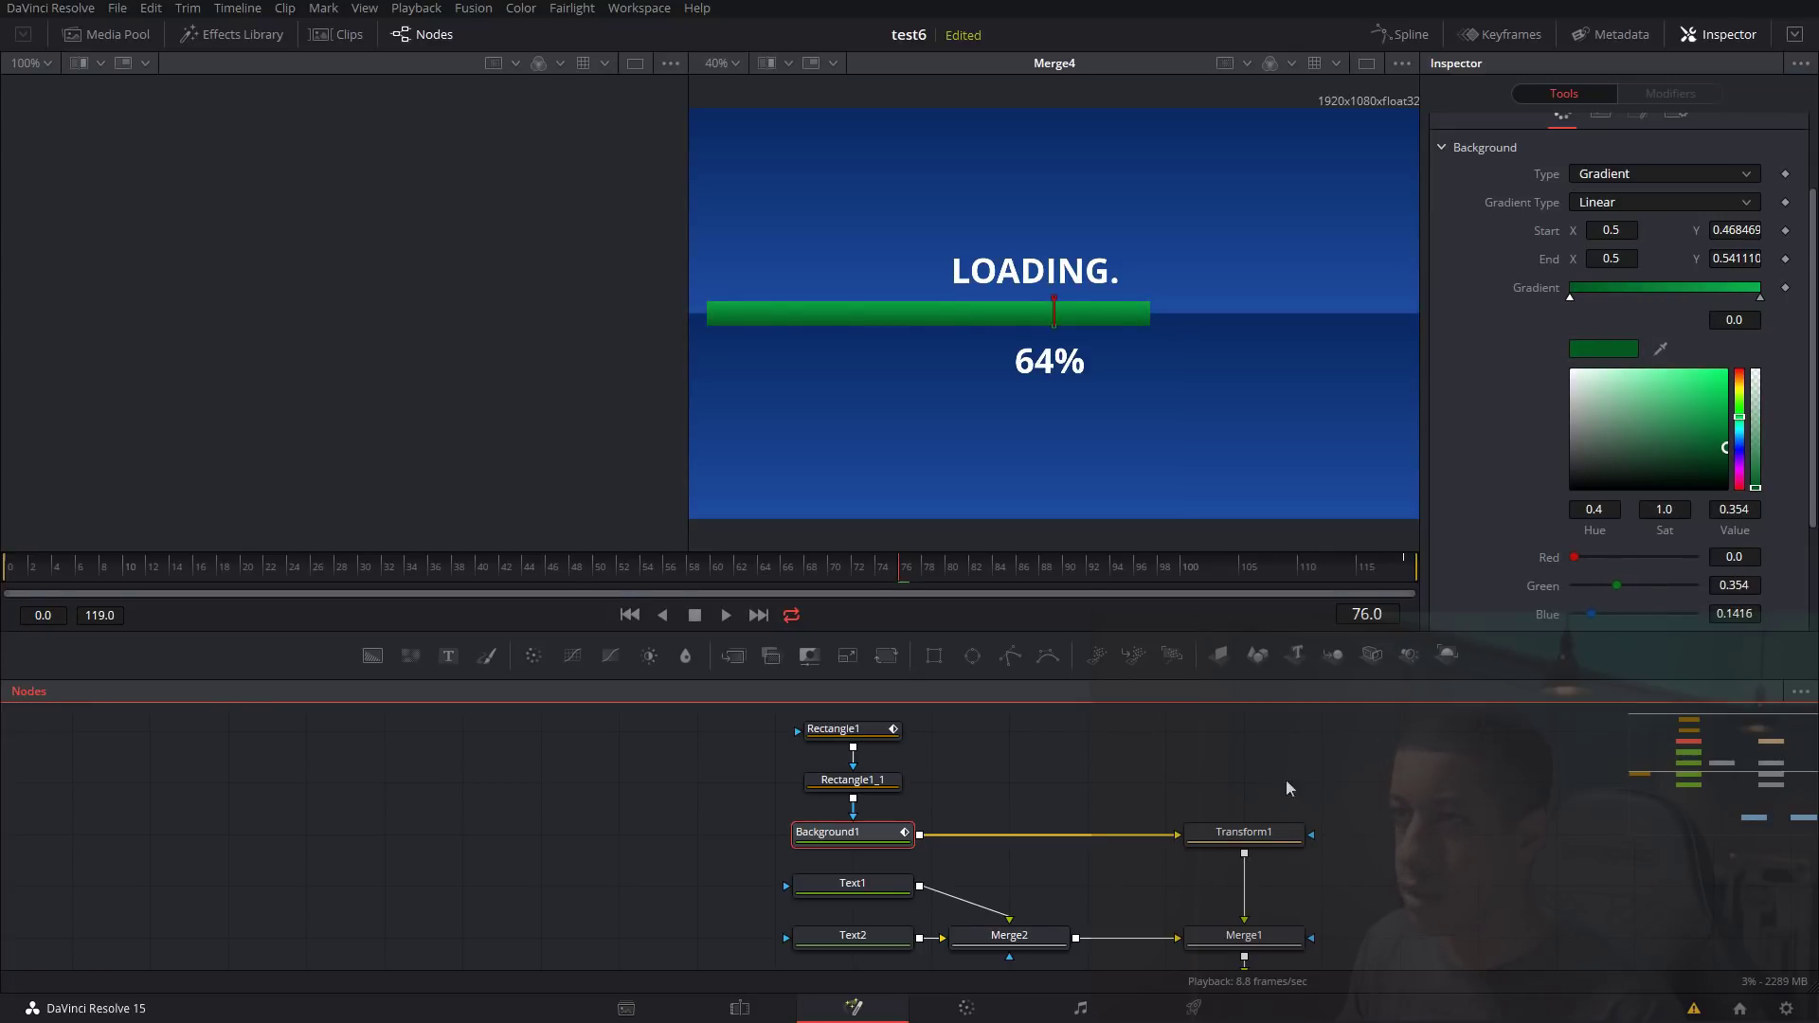
Deselect the nodes and play the composition from near the start to about frame 53 to check the green bar.
left_click(695, 798)
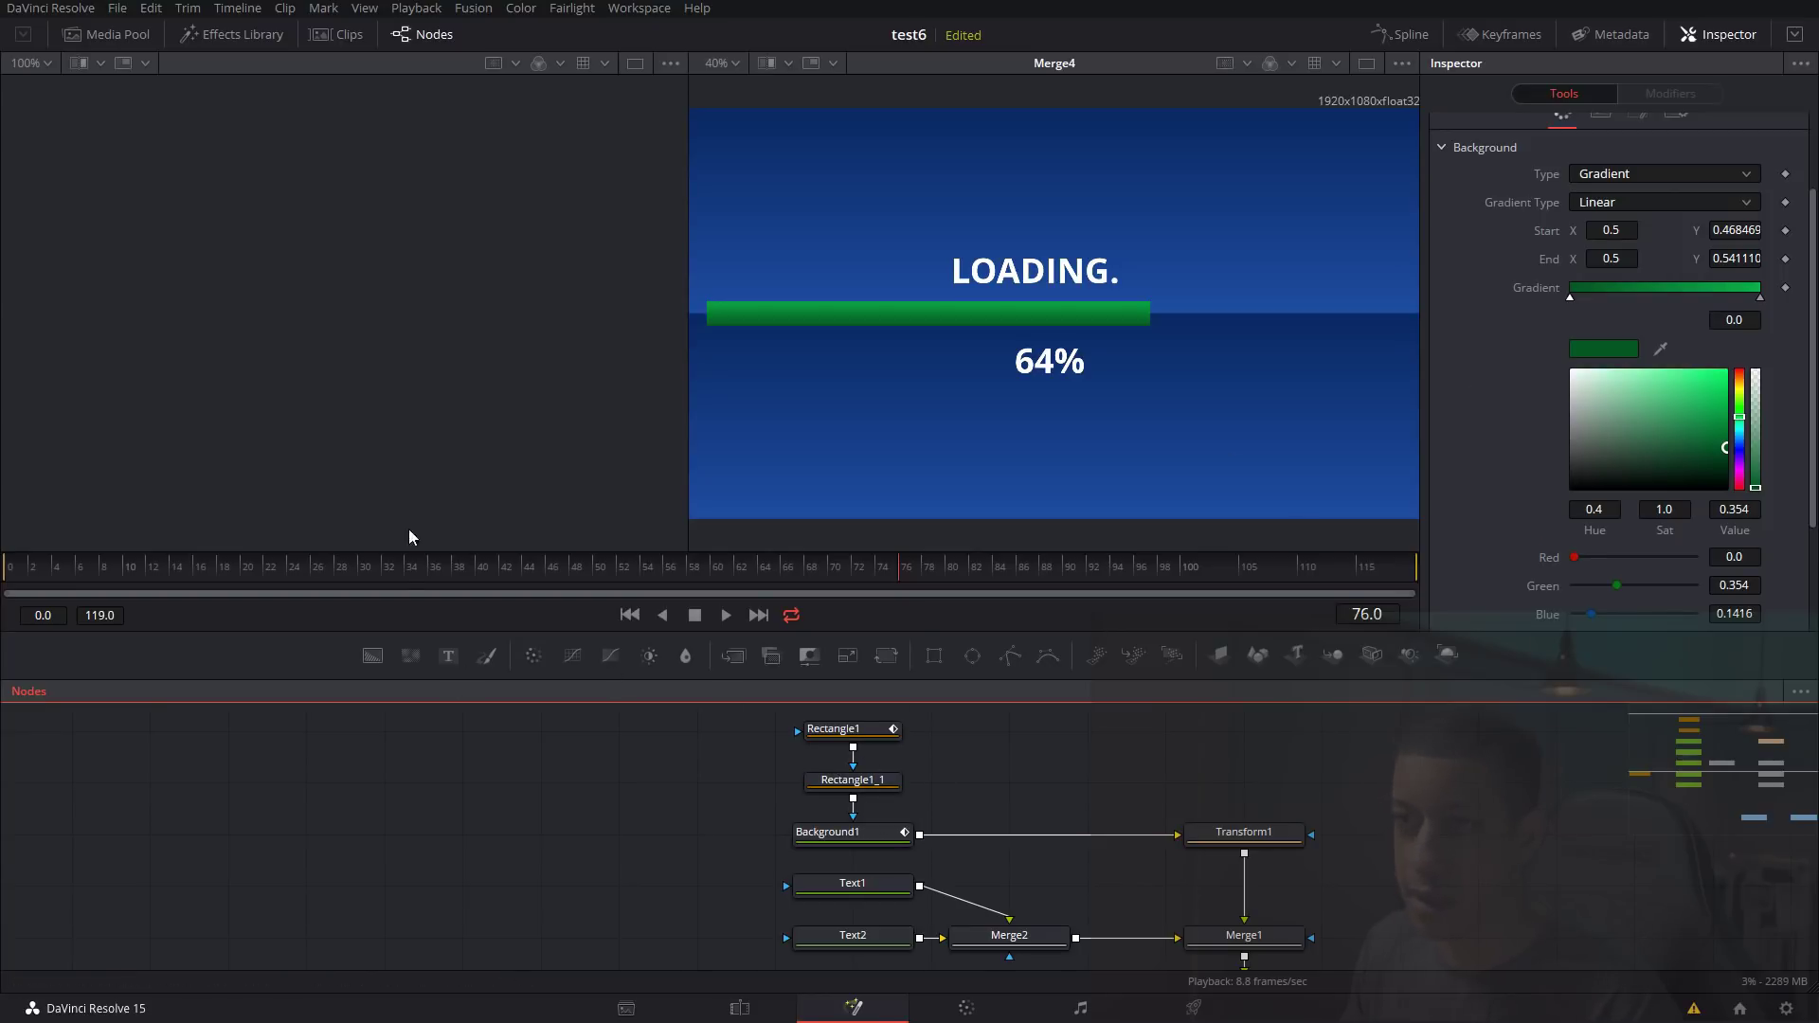
left_click(74, 565)
key("space")
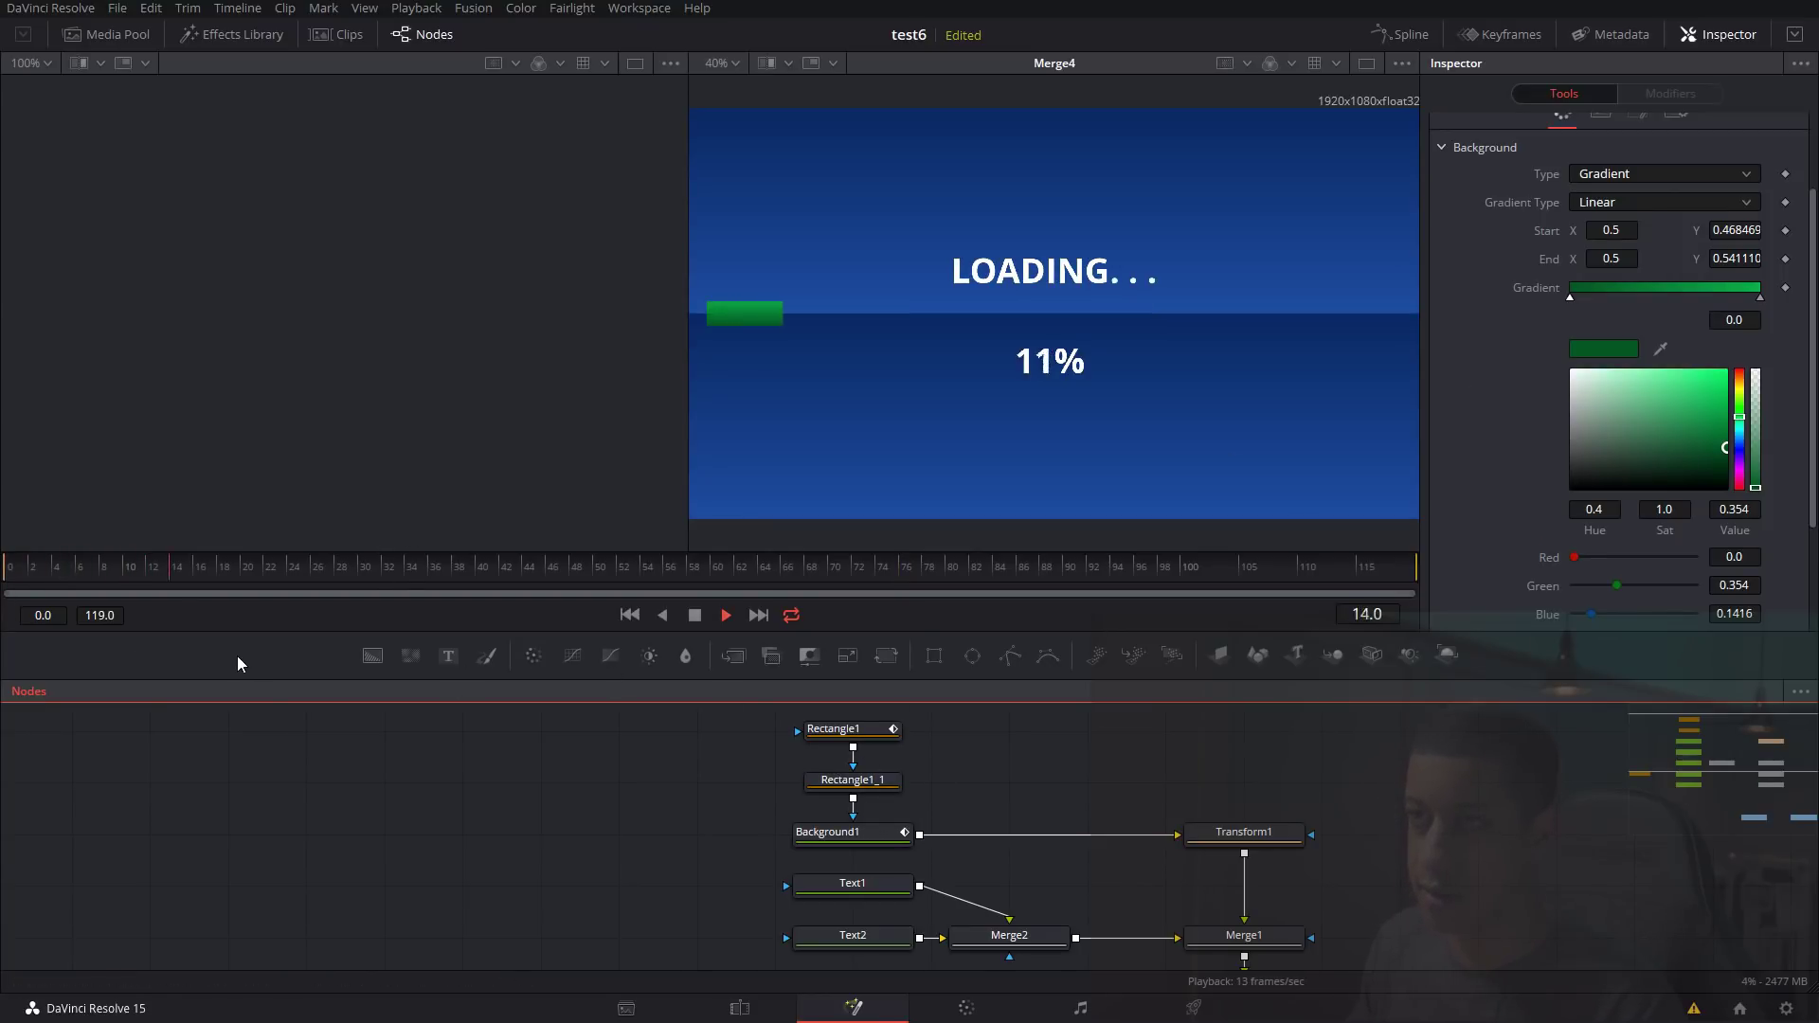
key("space")
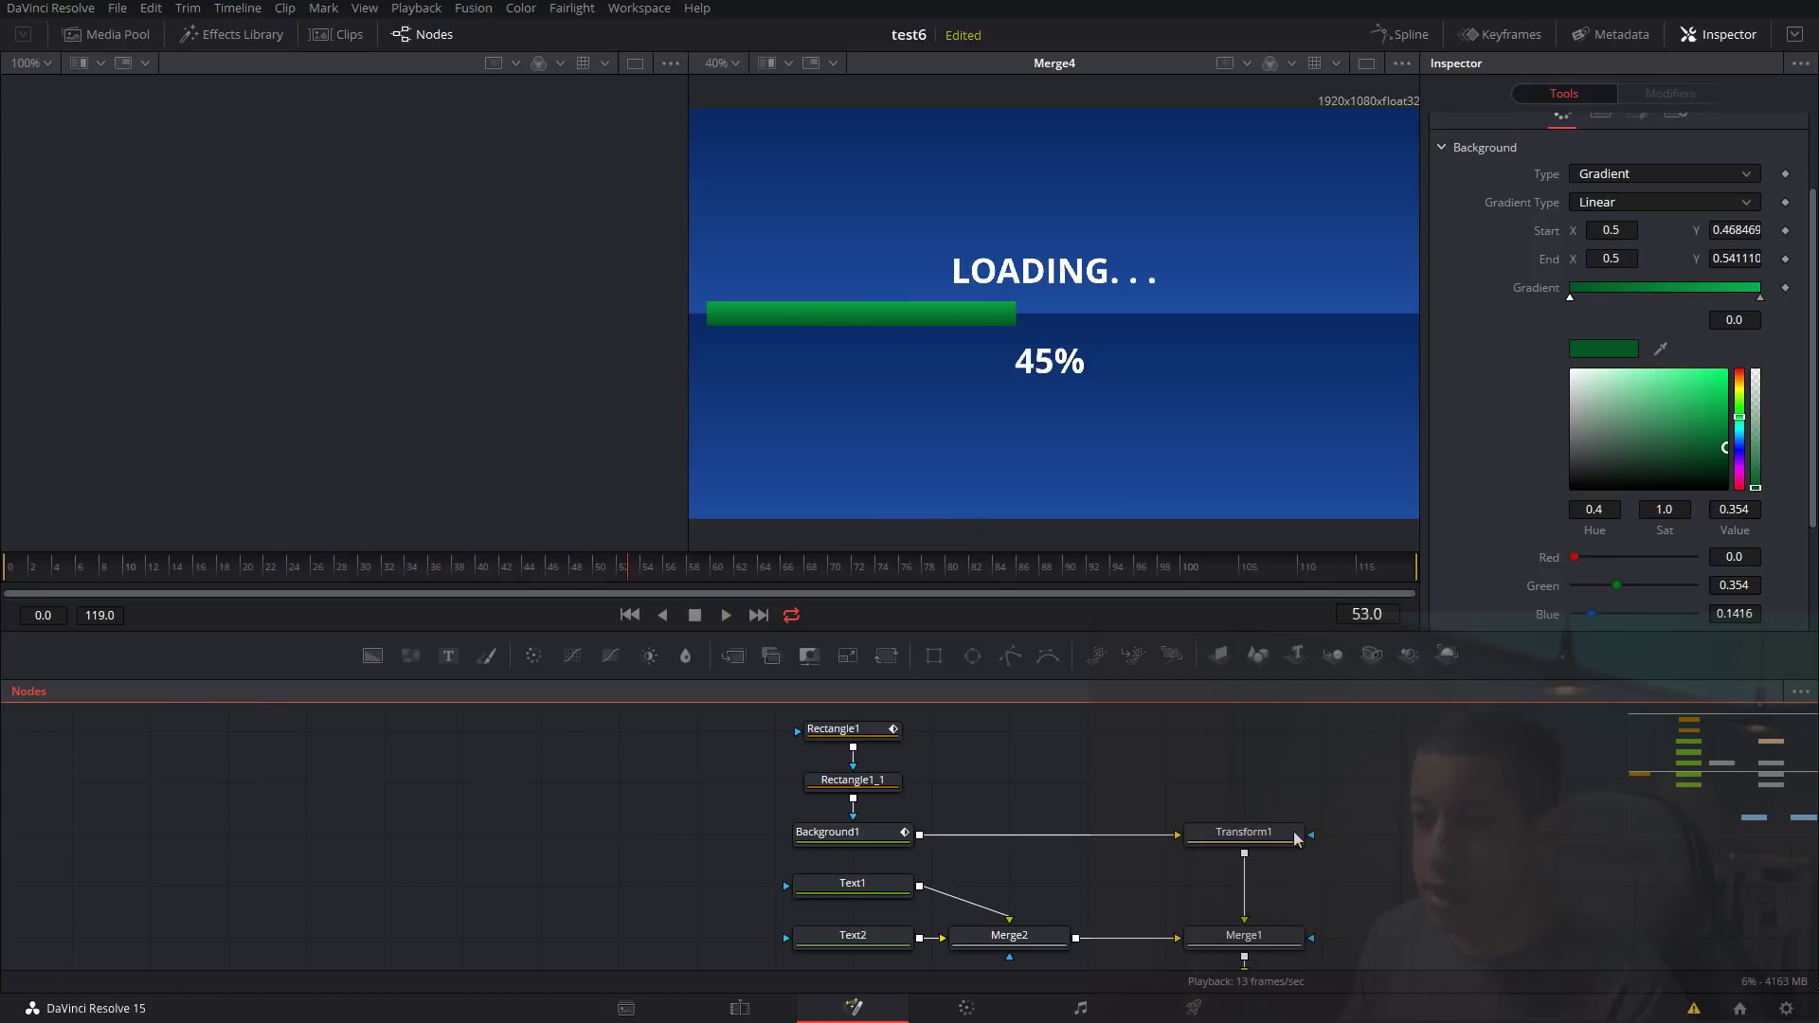
Add a new Background node between Background1 and Text1, moving the bar's rectangle, background and transform nodes up to make room.
scroll(1194, 811, "up", 1)
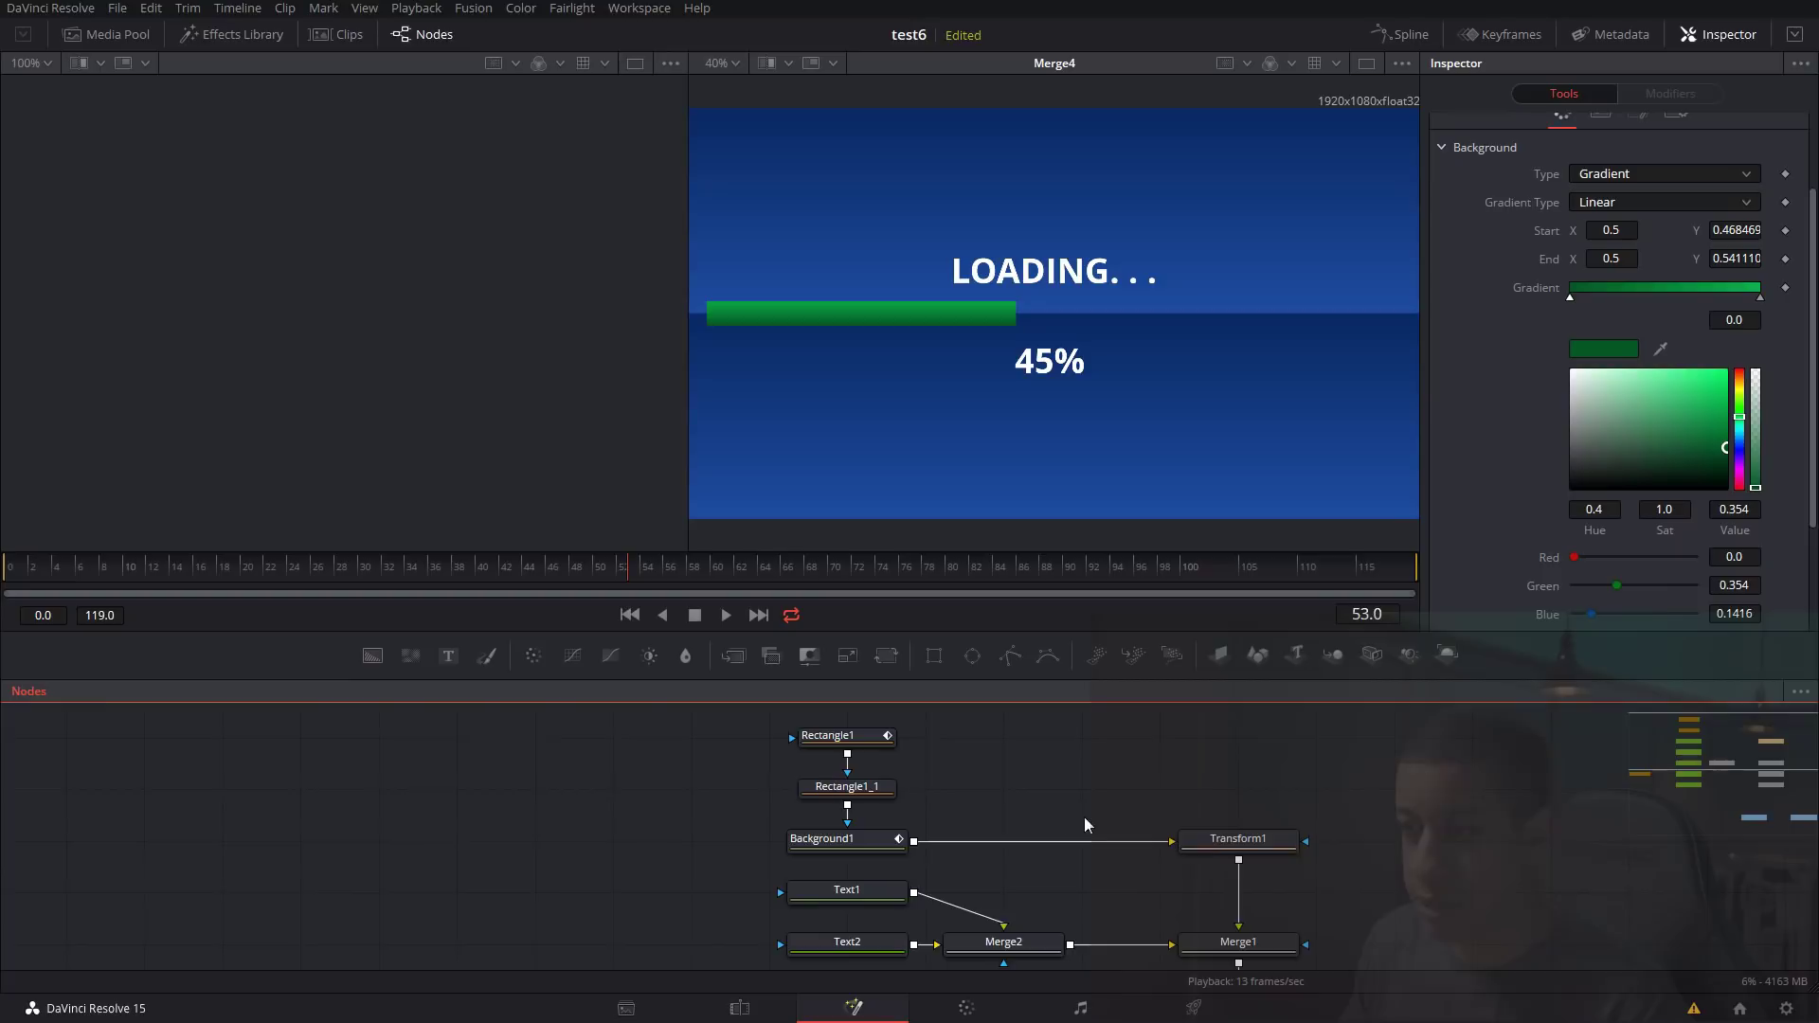
left_click_drag(1054, 816, 982, 839)
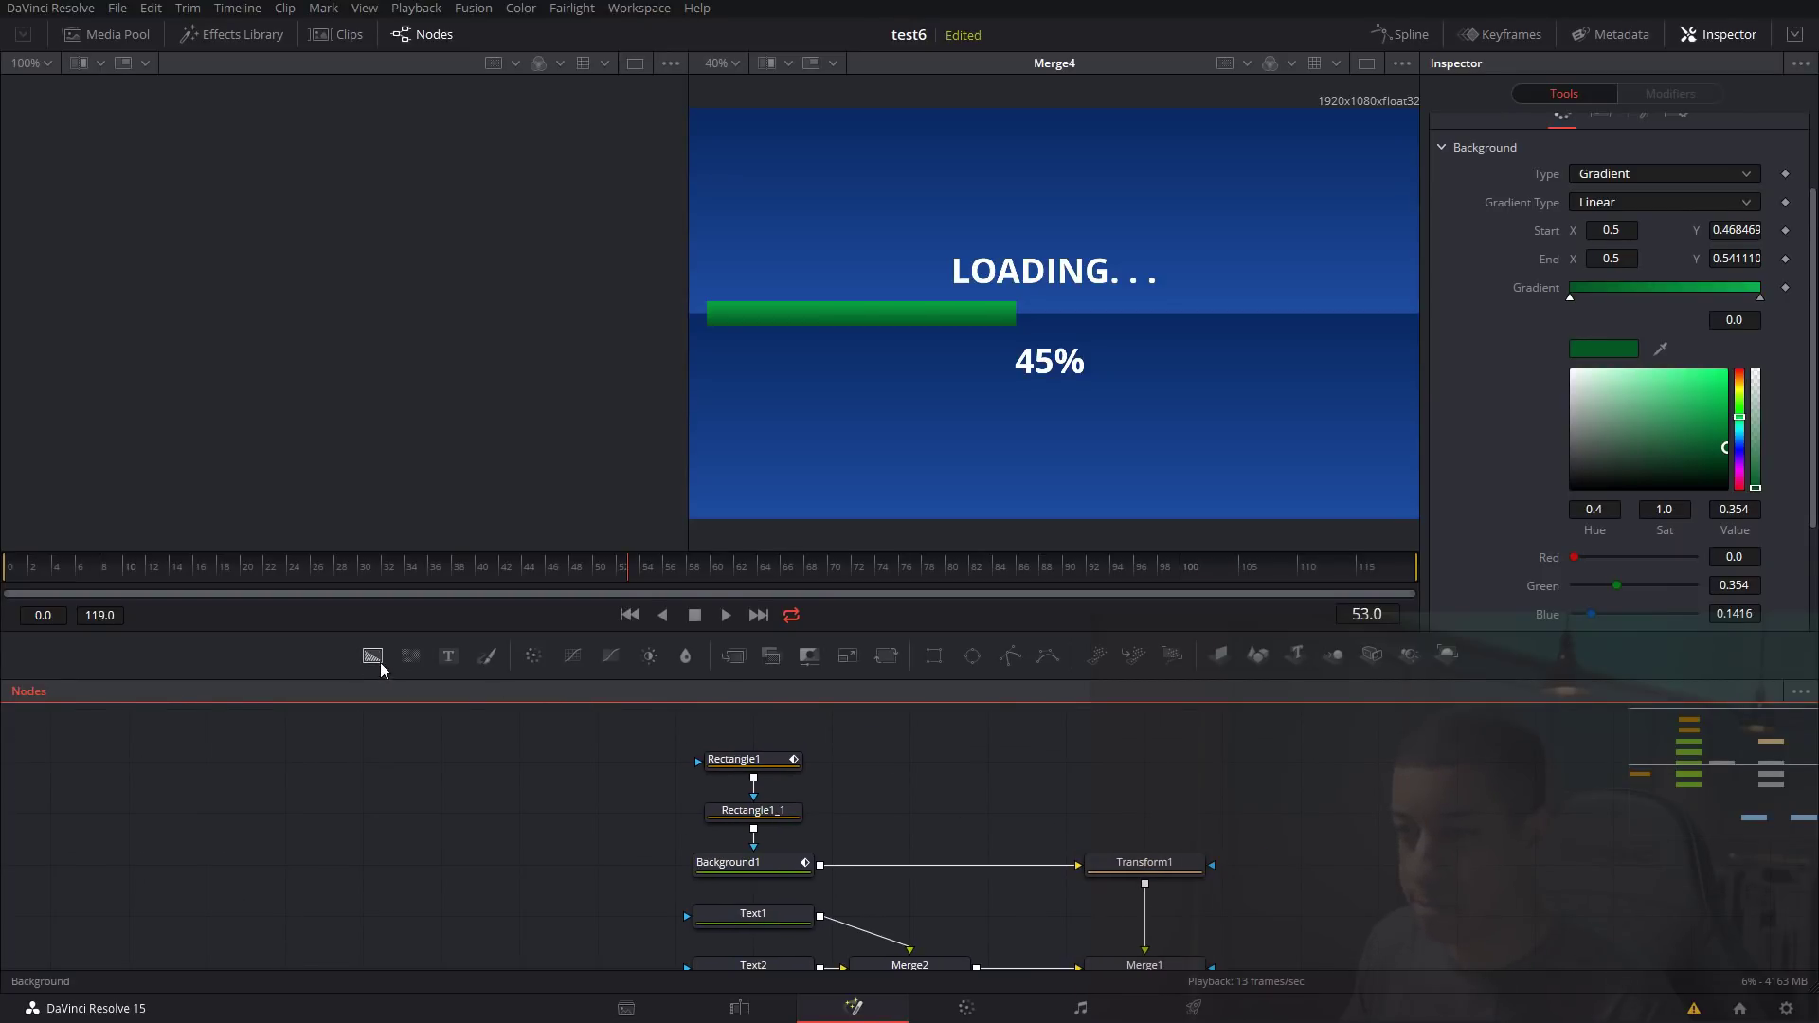
left_click_drag(852, 812, 1401, 815)
left_click_drag(731, 739, 1132, 815)
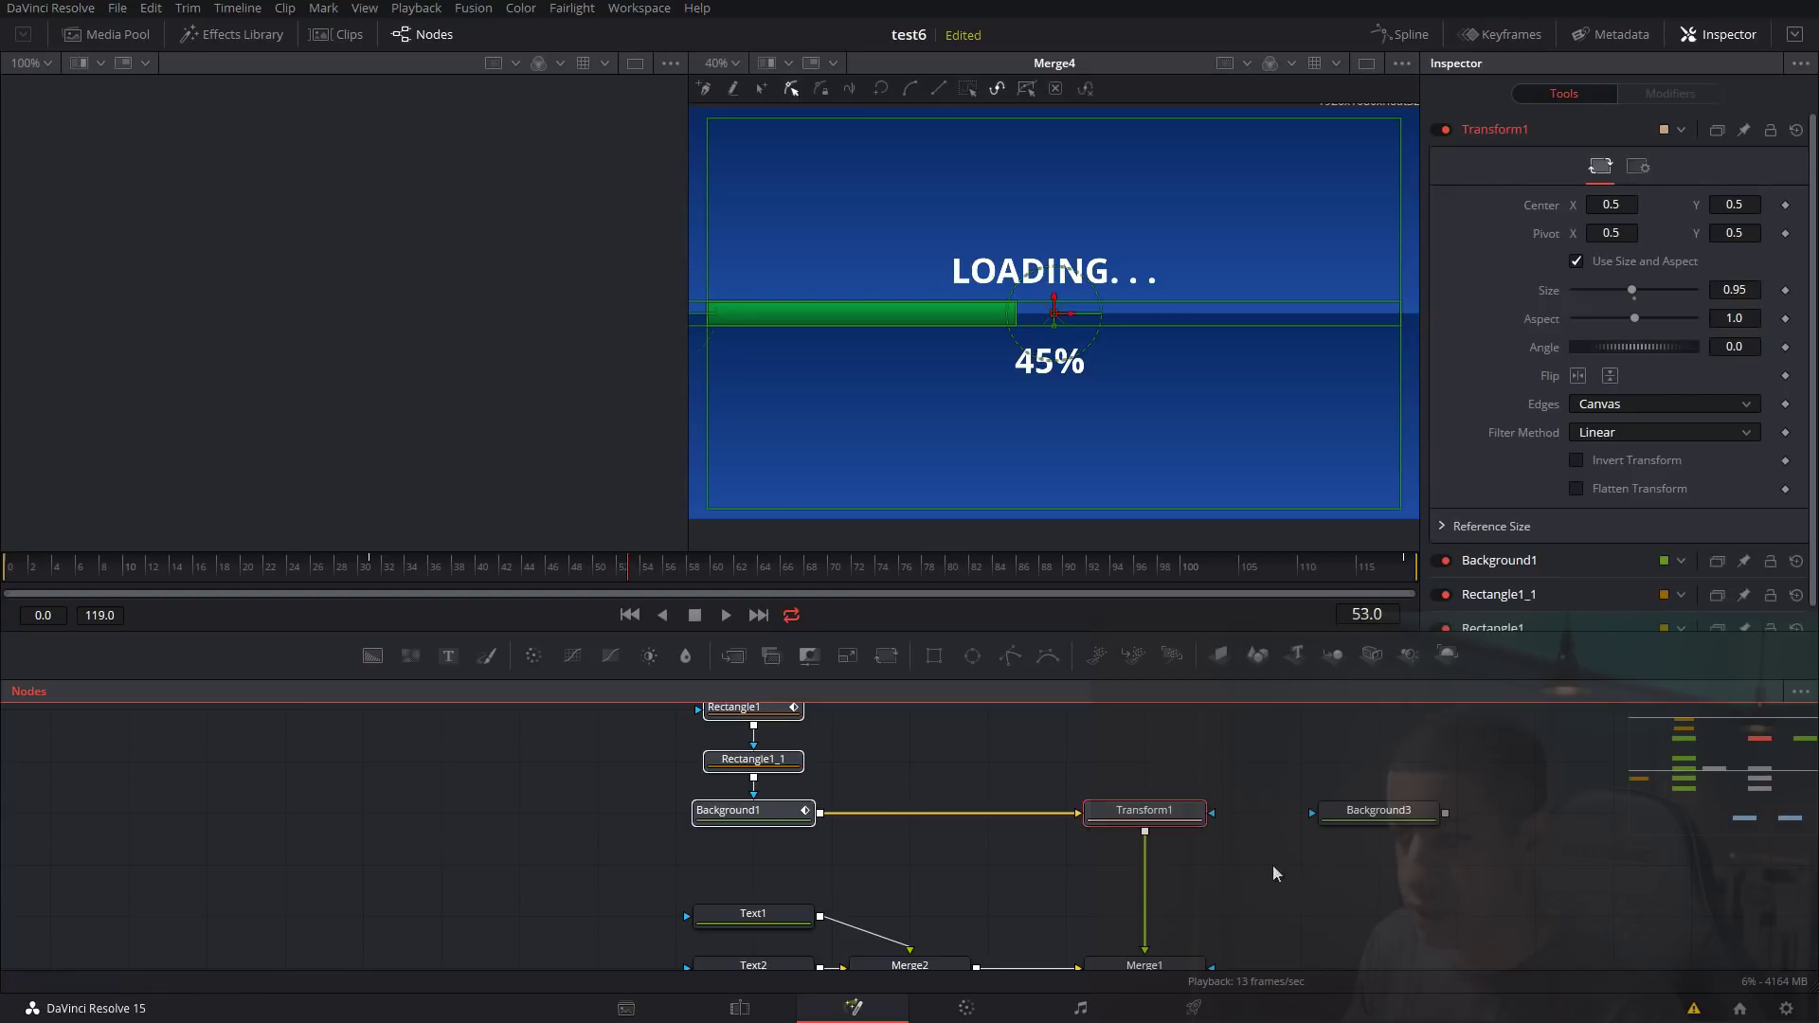
left_click_drag(1346, 821, 720, 869)
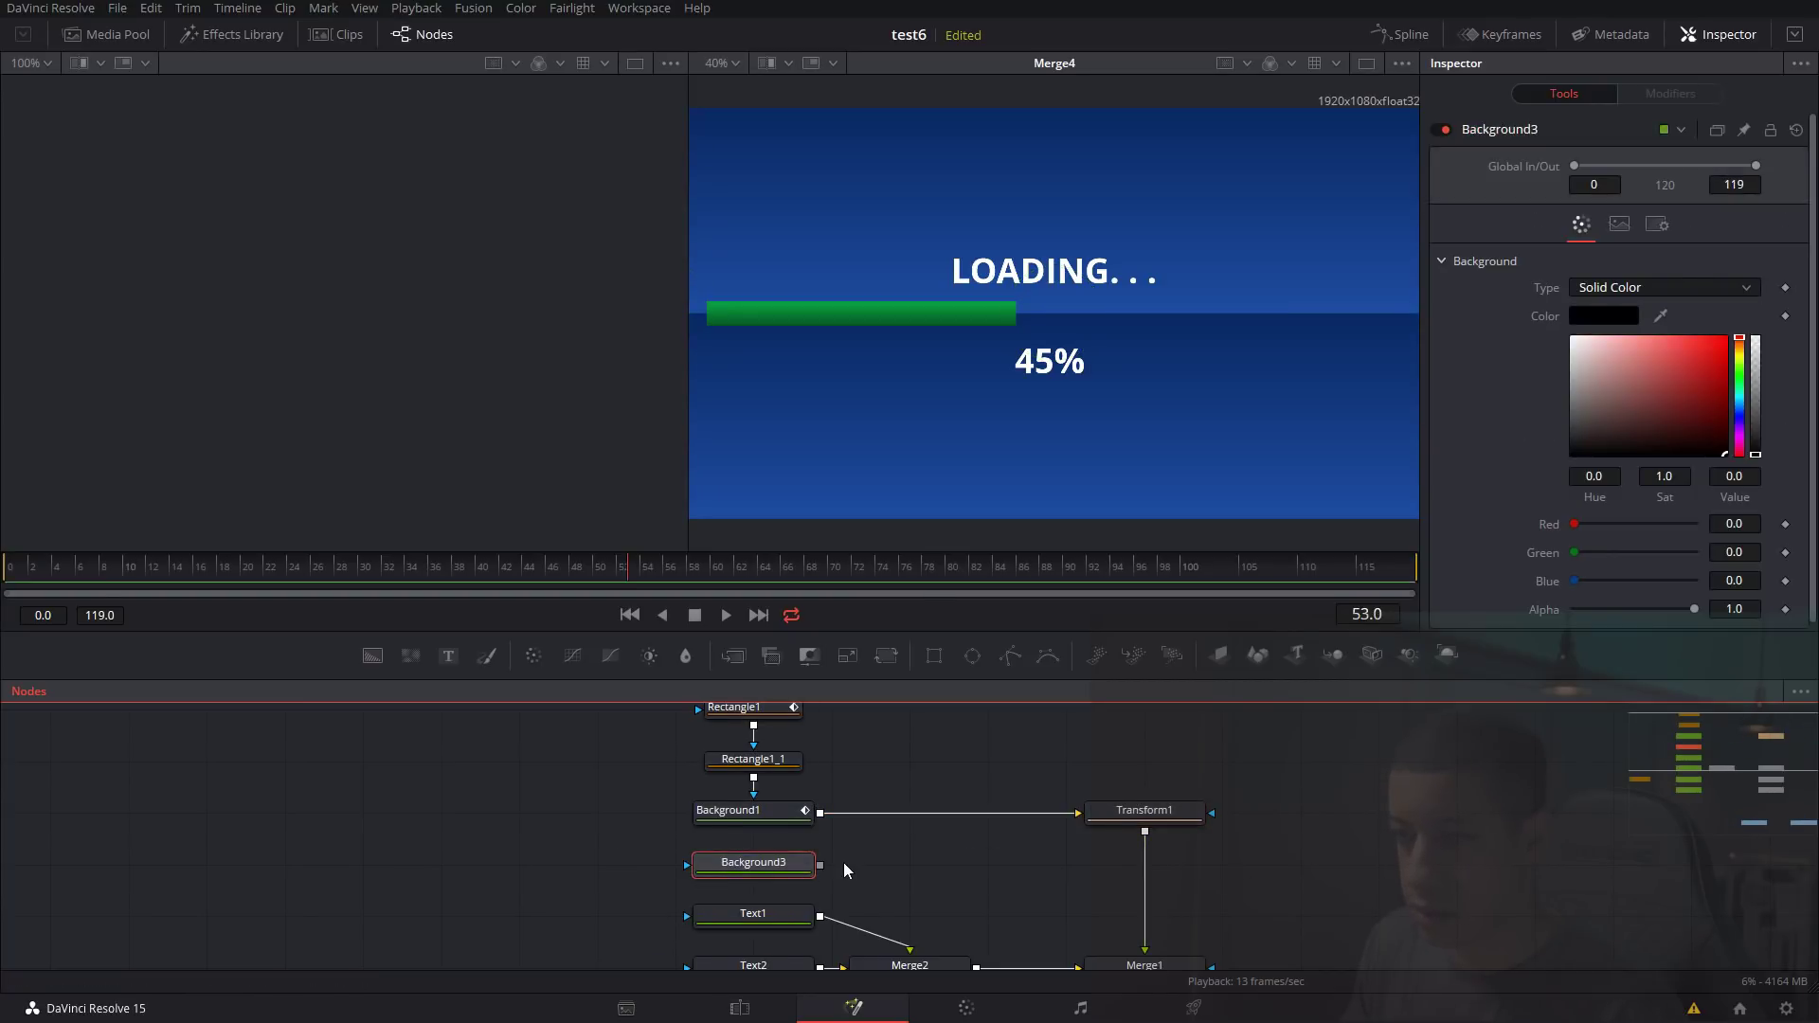
Mask Background3 with a rectangle of width 0.976 and height 0.094, and insert a duplicate rectangle between that mask and the background.
left_click_drag(939, 649, 689, 865)
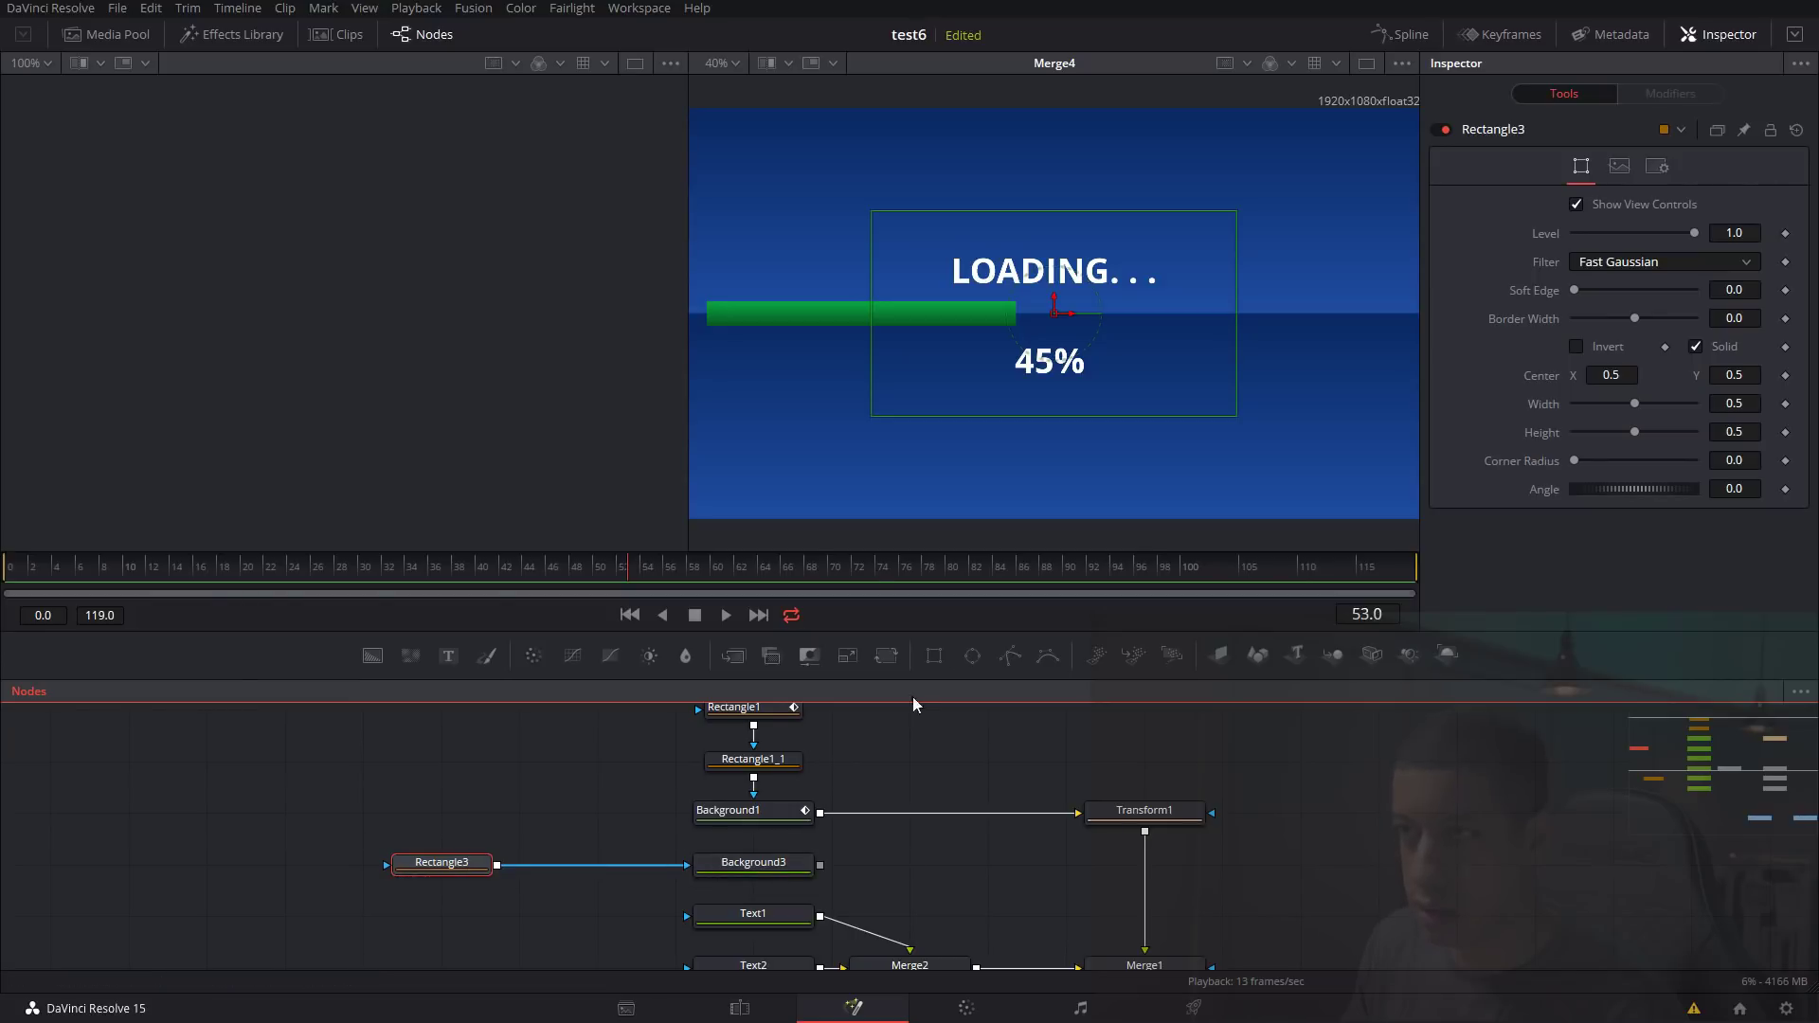
left_click_drag(1634, 404, 1589, 425)
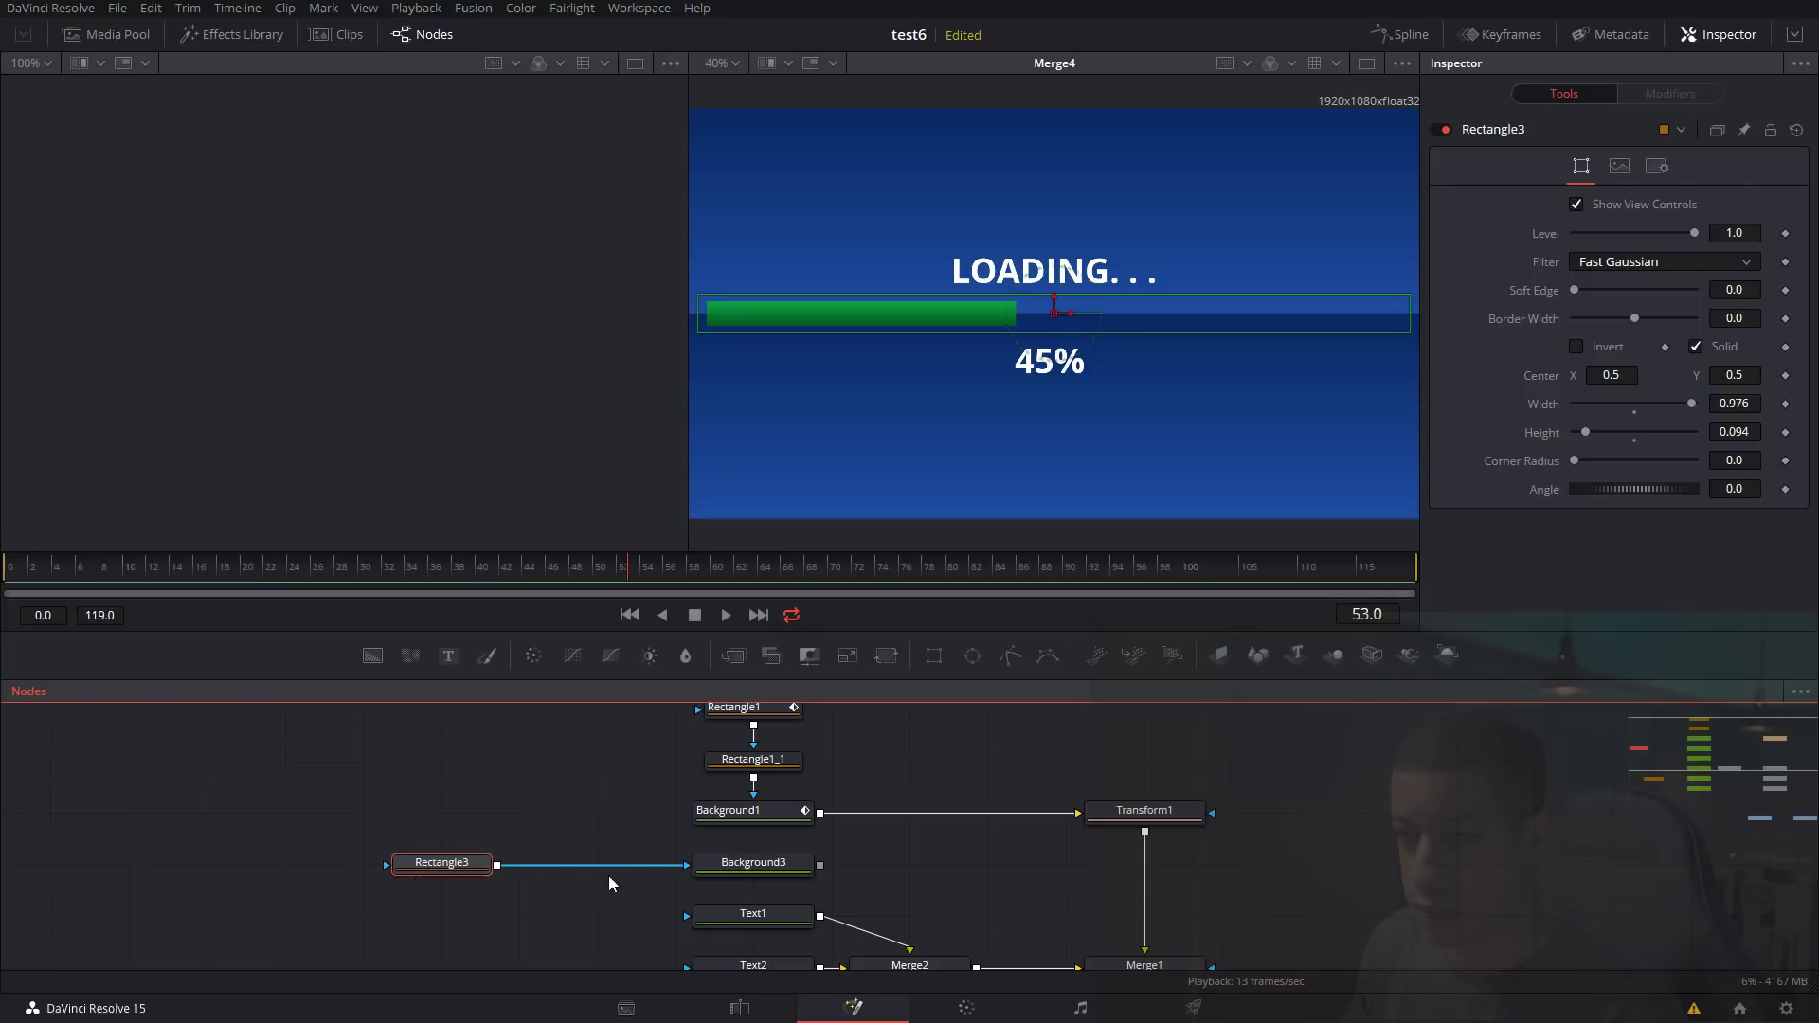
key("ctrl+v")
left_click(801, 867)
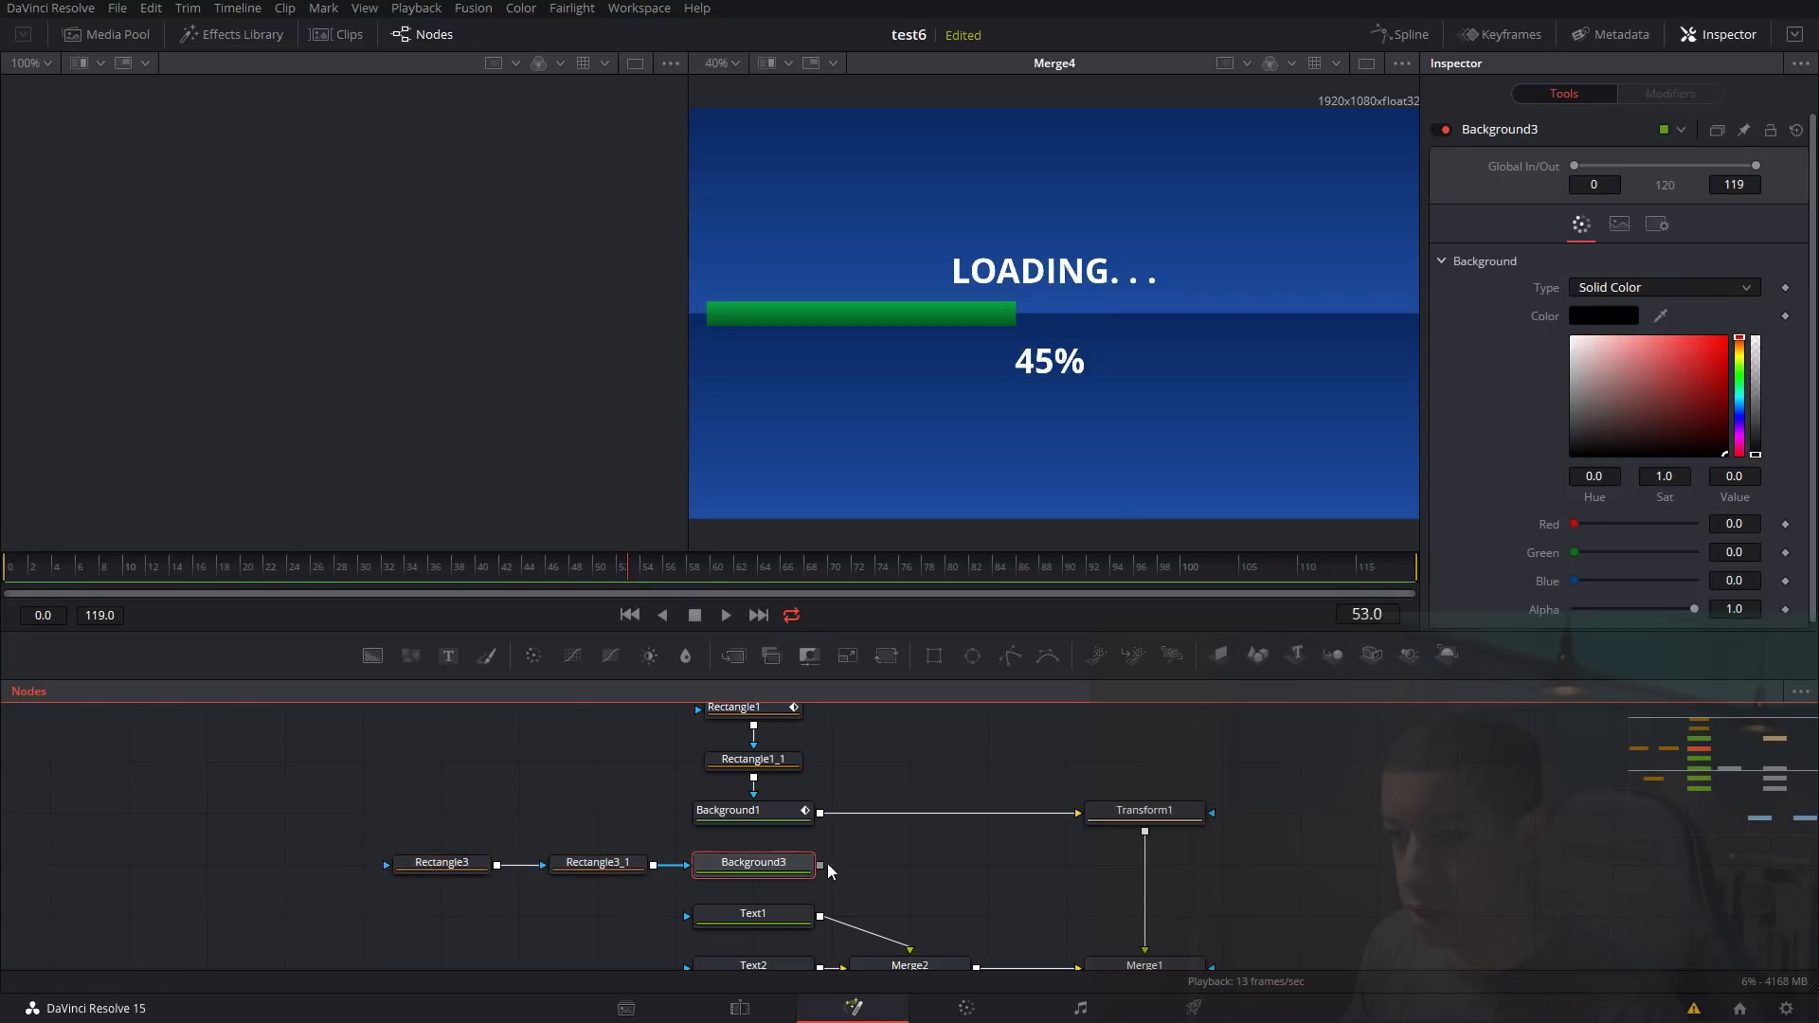
Merge Transform1 over Background3 with a new merge node and feed its output into Merge1's foreground.
left_click_drag(1155, 937, 1275, 910)
scroll(1275, 909, "down", 2)
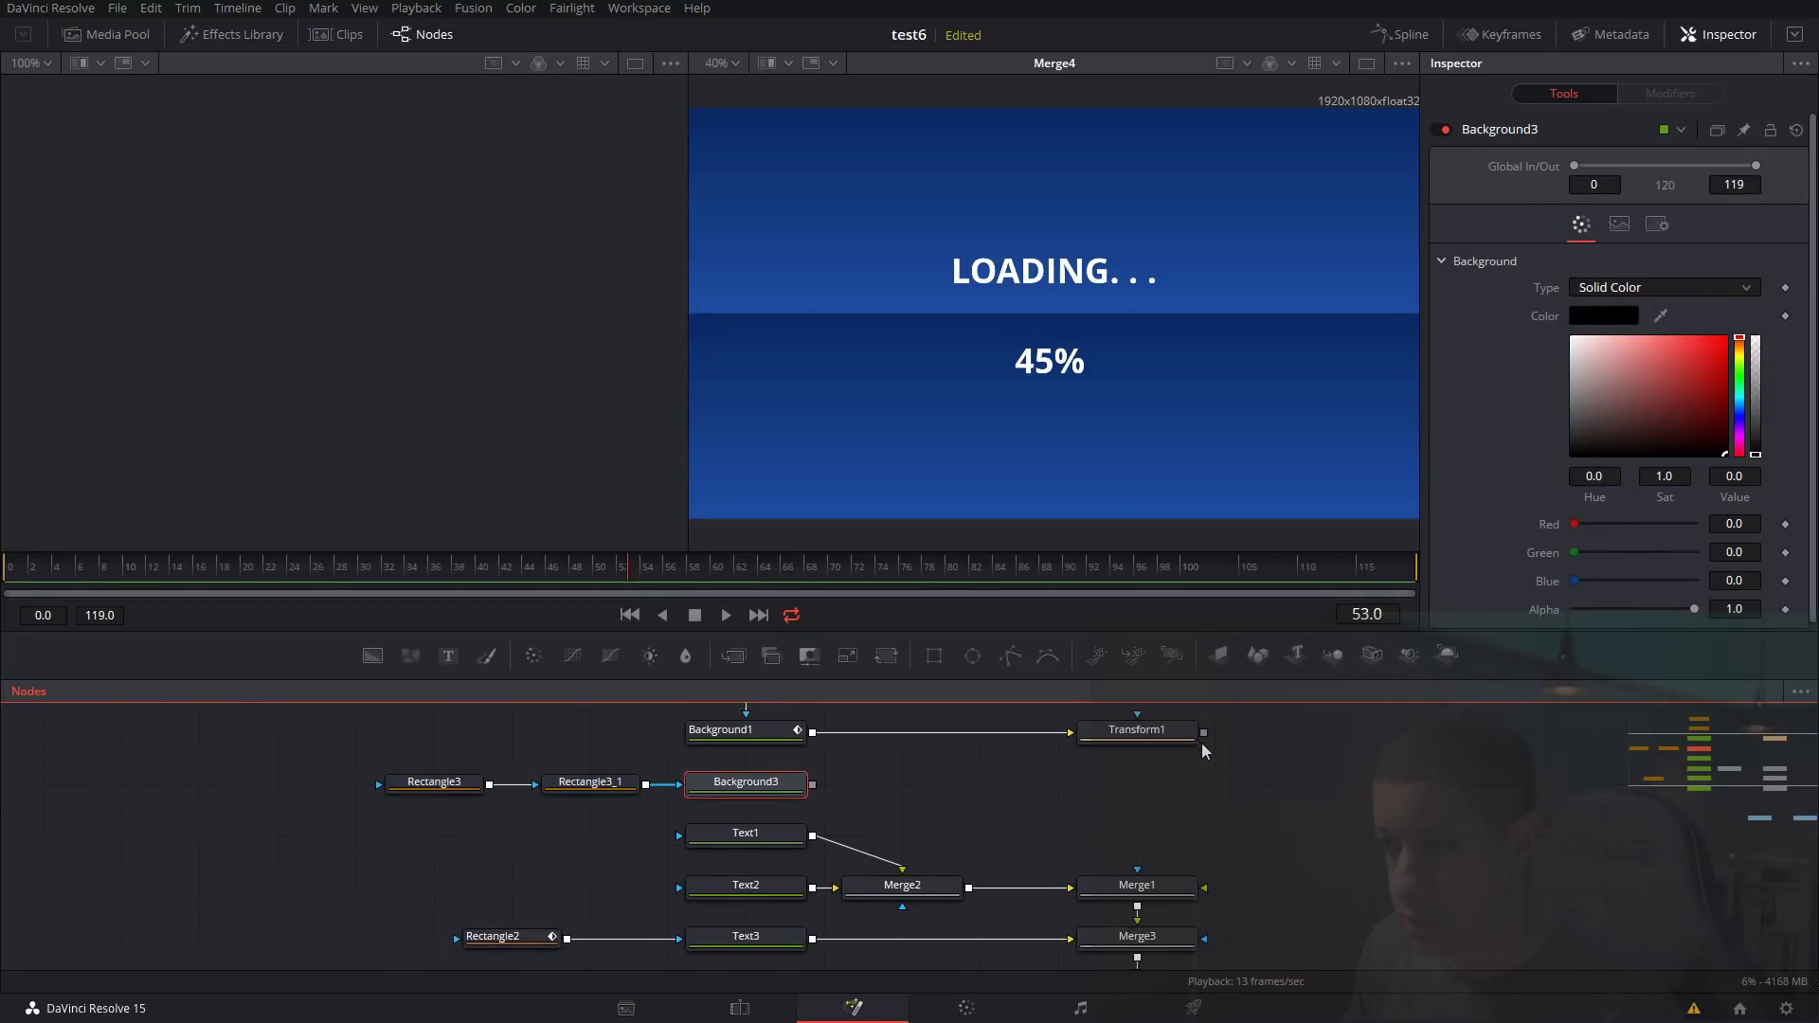
left_click_drag(1201, 733, 849, 794)
left_click_drag(1198, 820, 1173, 885)
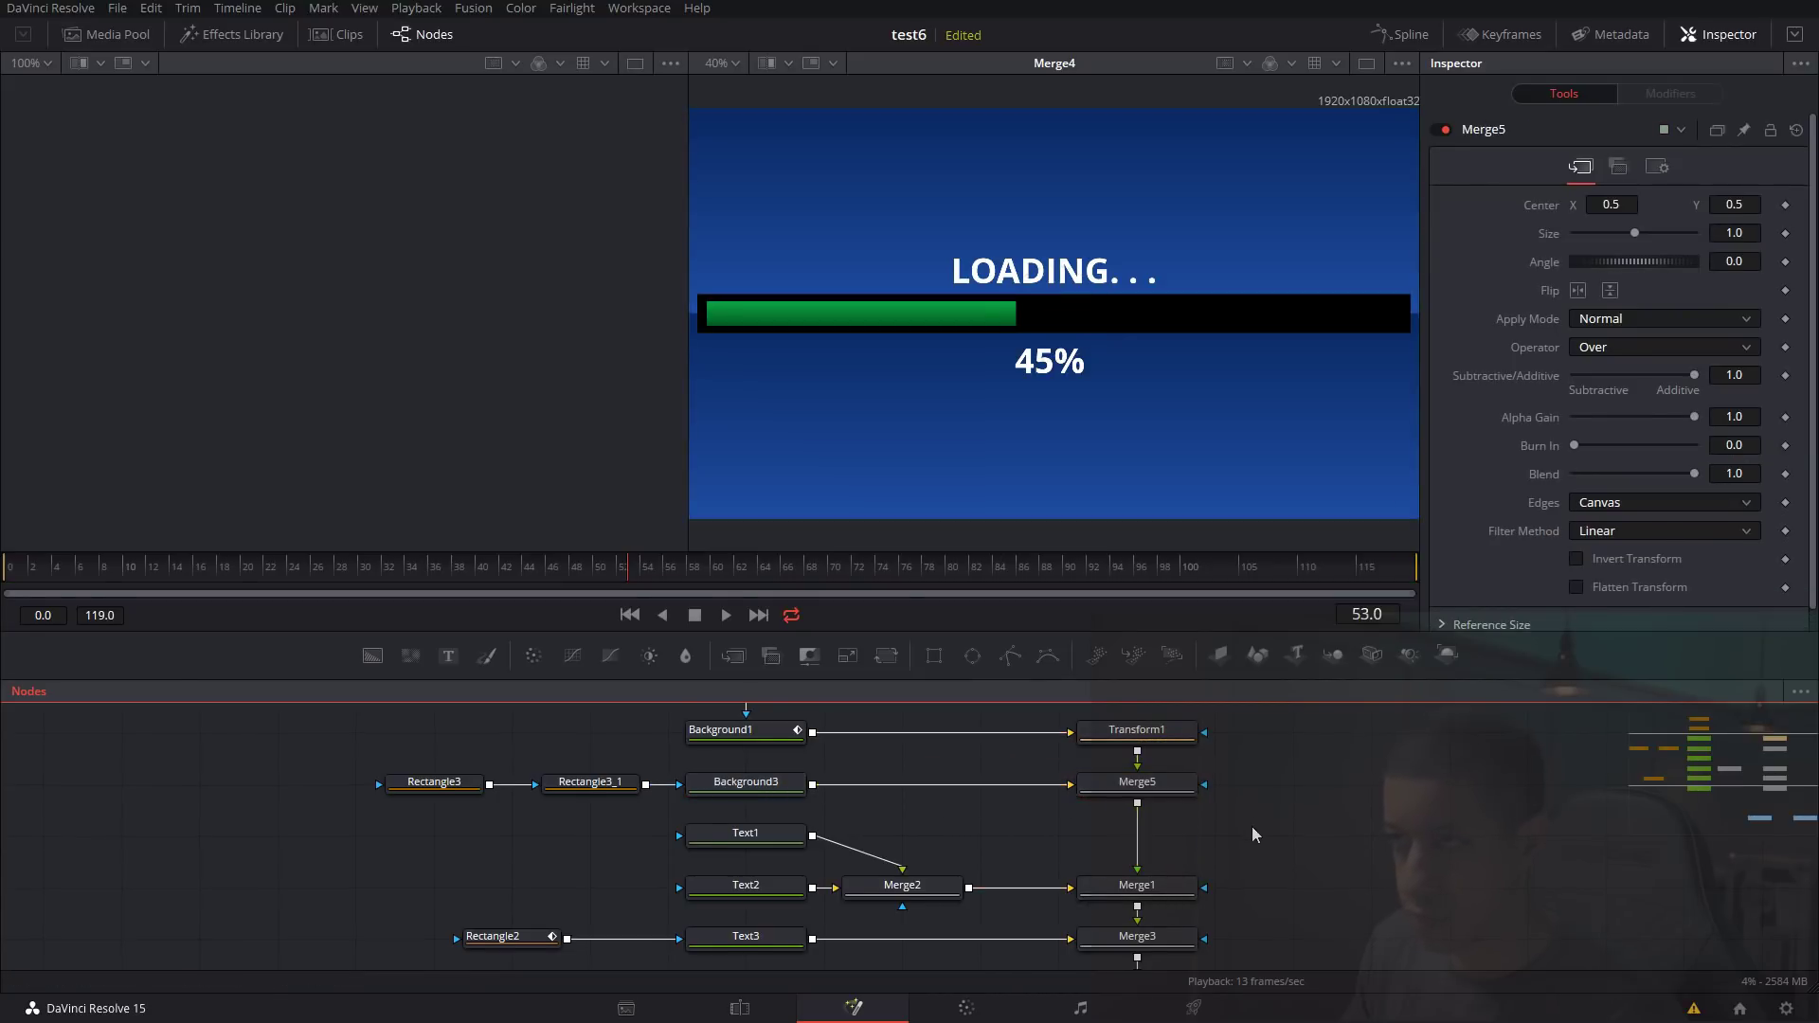
Set Rectangle3_1's paint mode to Subtract and its border width to -0.006 to leave a thin outline around the bar.
scroll(1038, 868, "up", 1)
left_click(771, 832)
left_click(615, 828)
left_click(1657, 349)
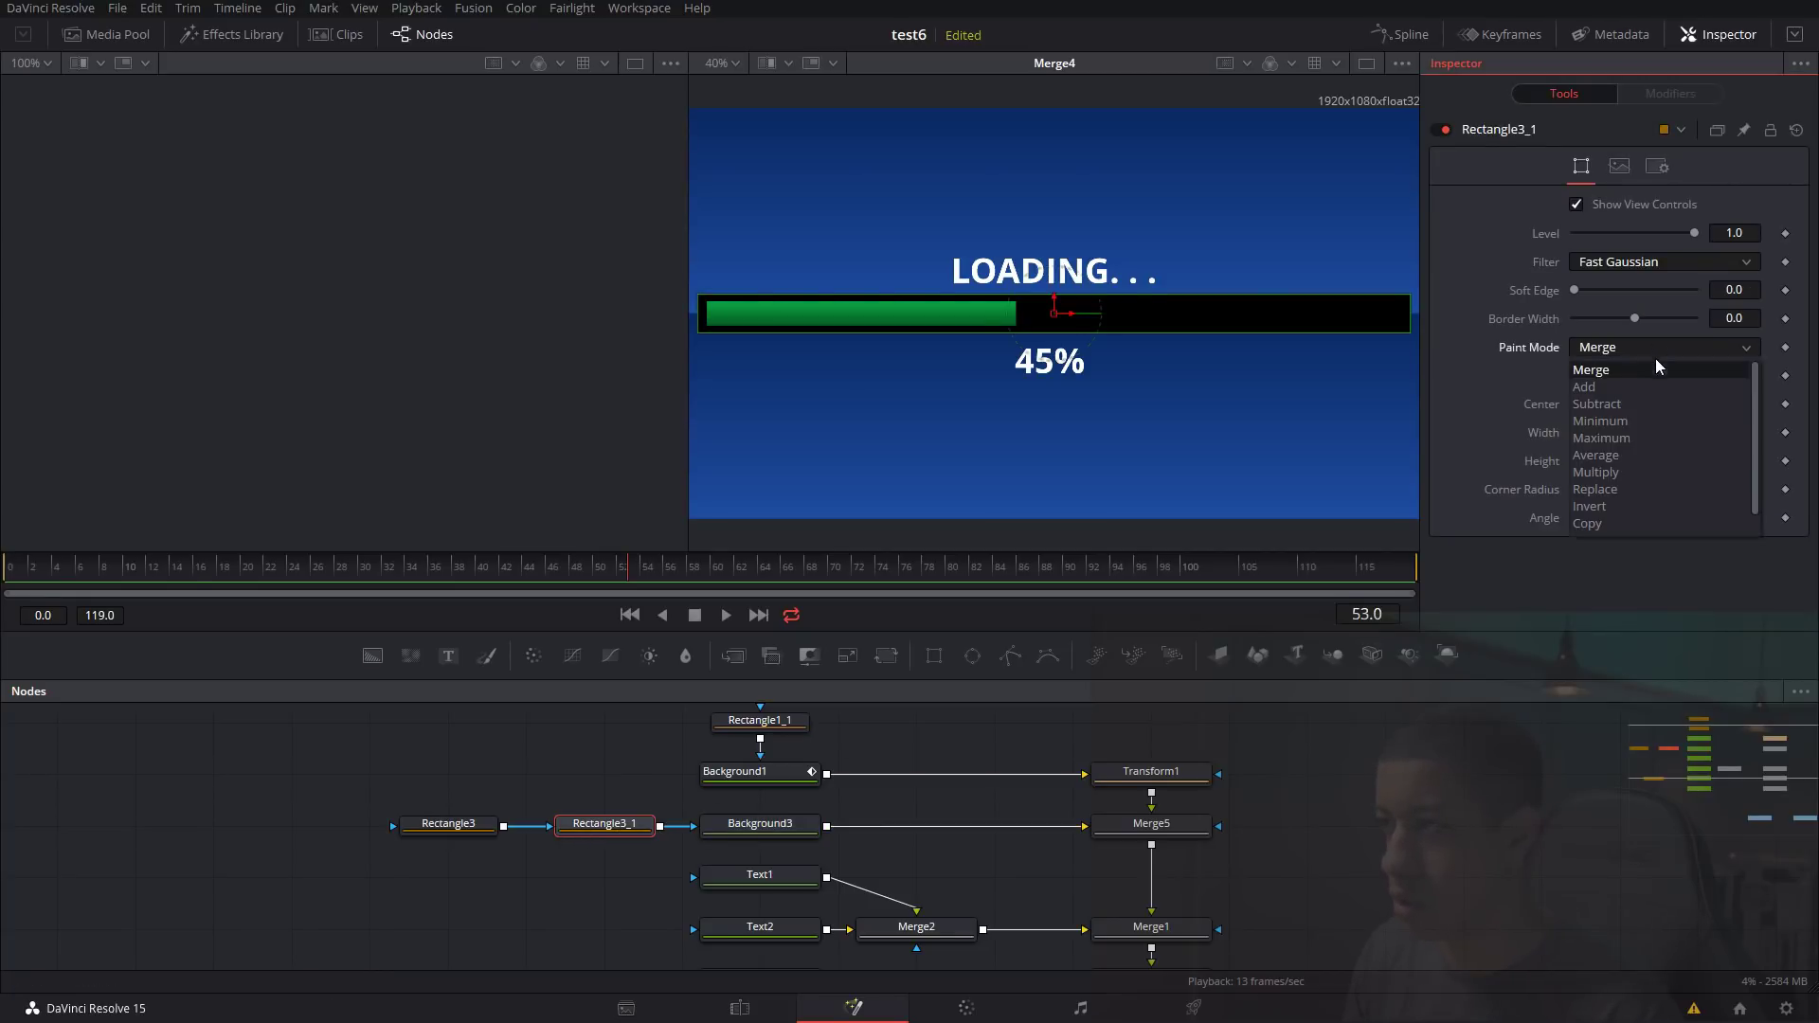
left_click(1647, 400)
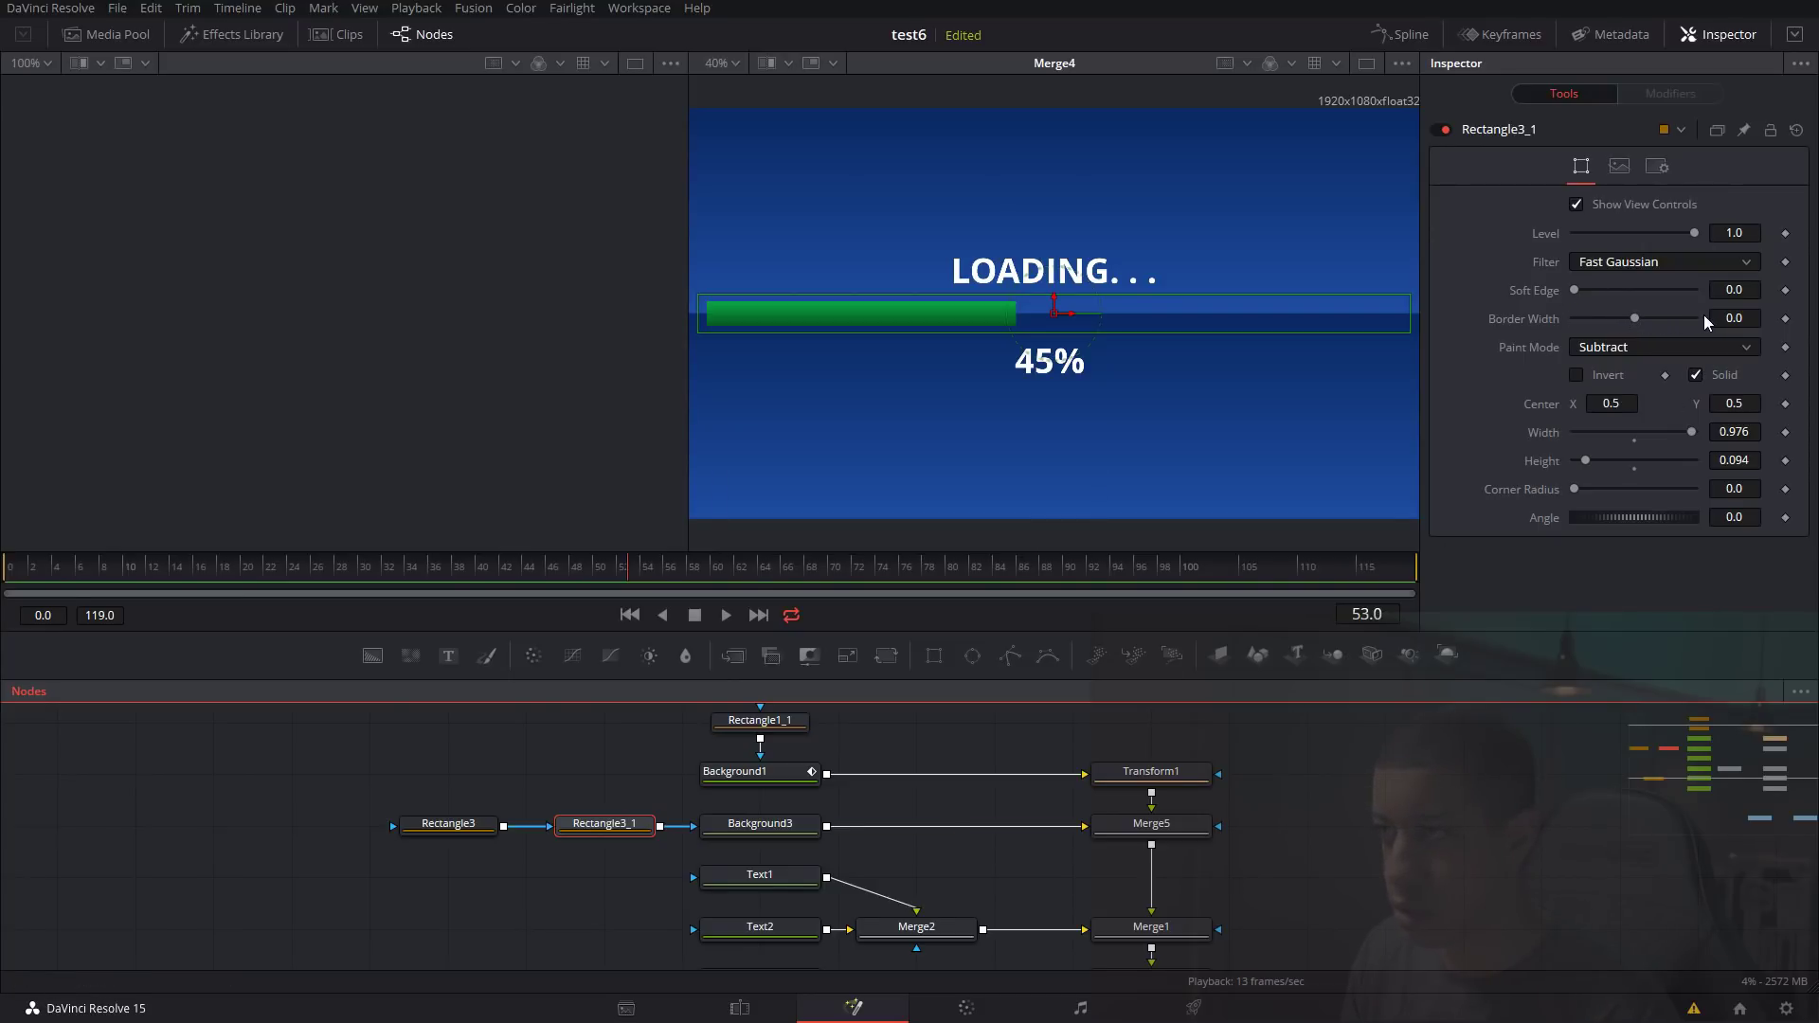
mouse_move(1636, 322)
left_mouse_down()
mouse_move(1658, 327)
mouse_move(1584, 321)
mouse_move(1623, 325)
left_mouse_up()
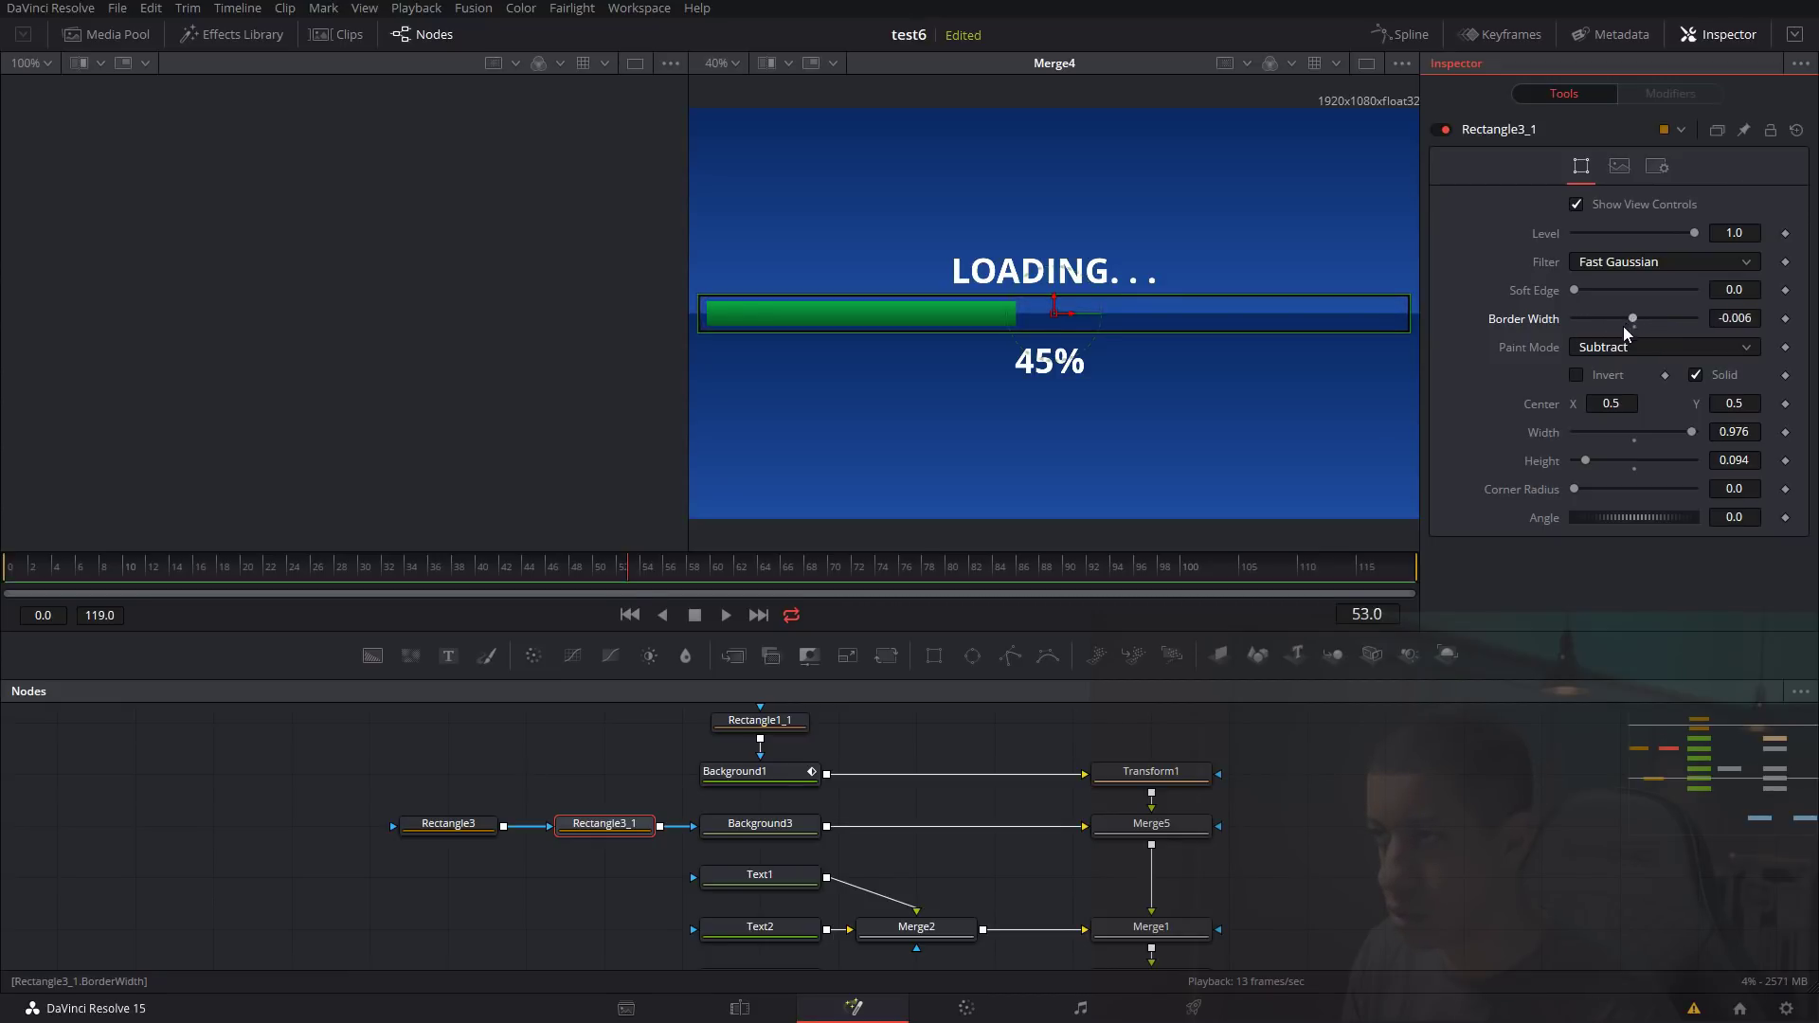
Deselect the nodes and play the composition from frame 53 to about frame 89 to check the outlined bar.
left_click(1323, 935)
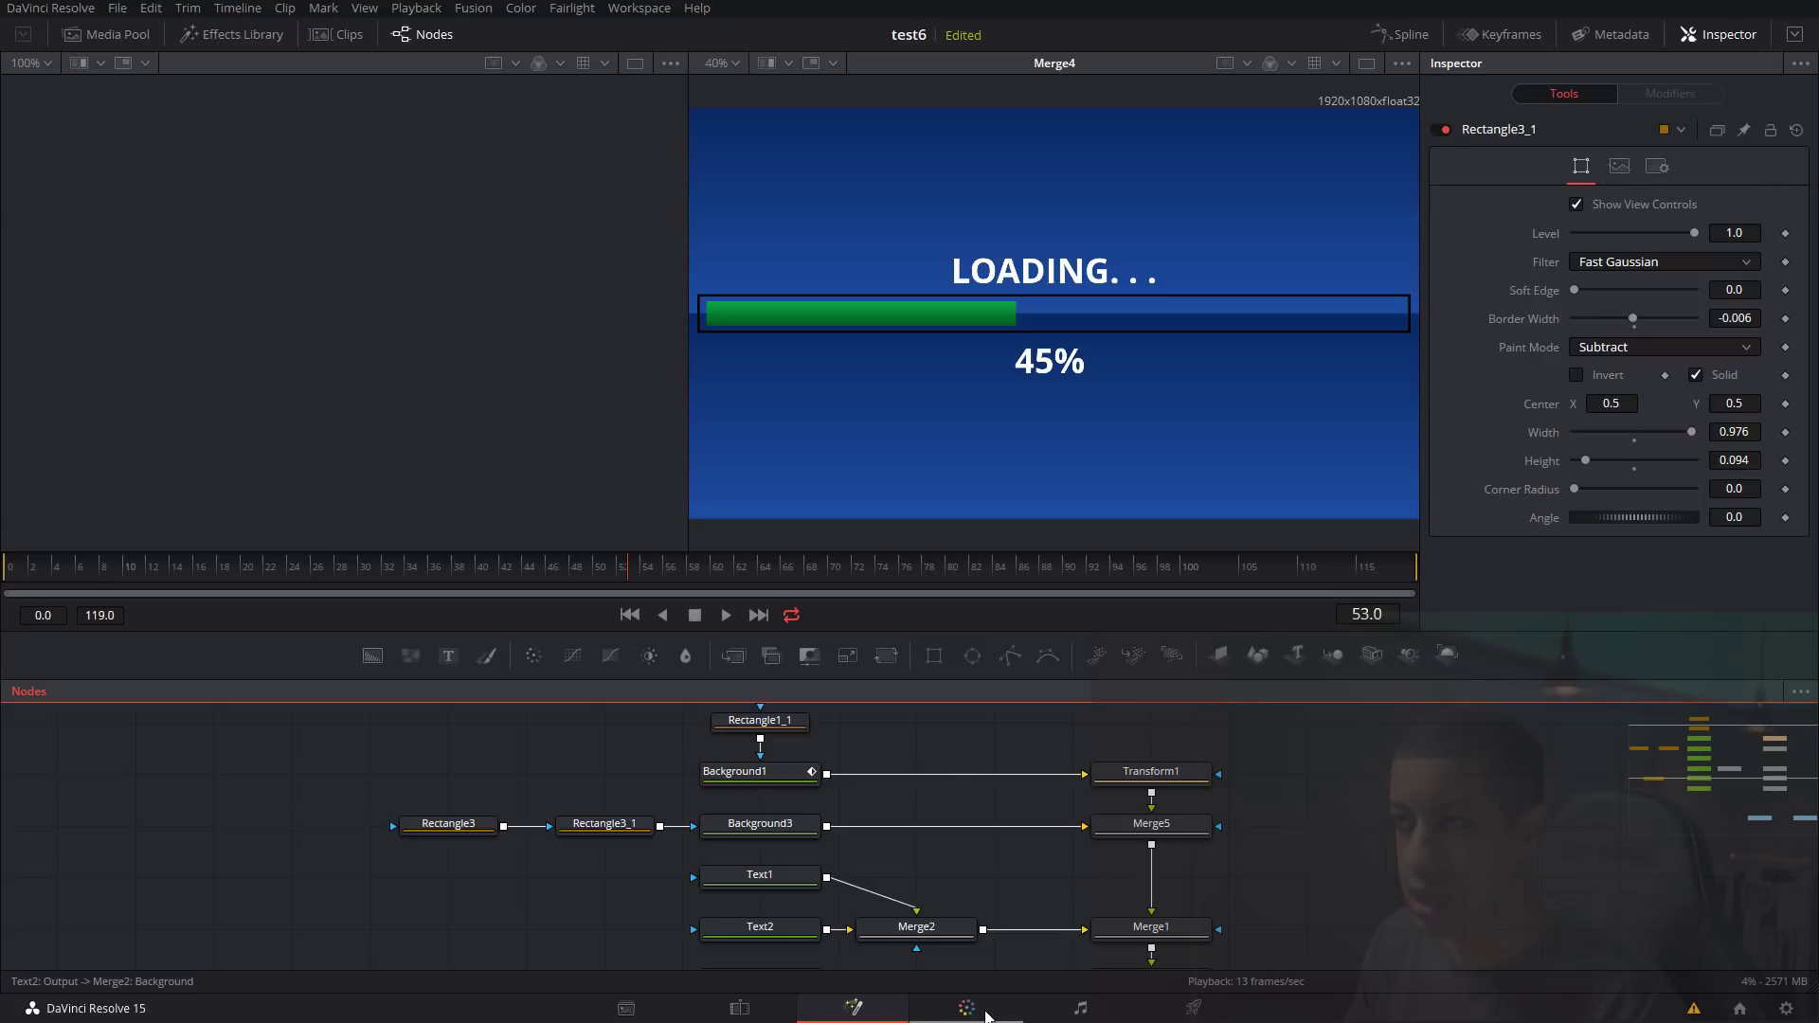
key("space")
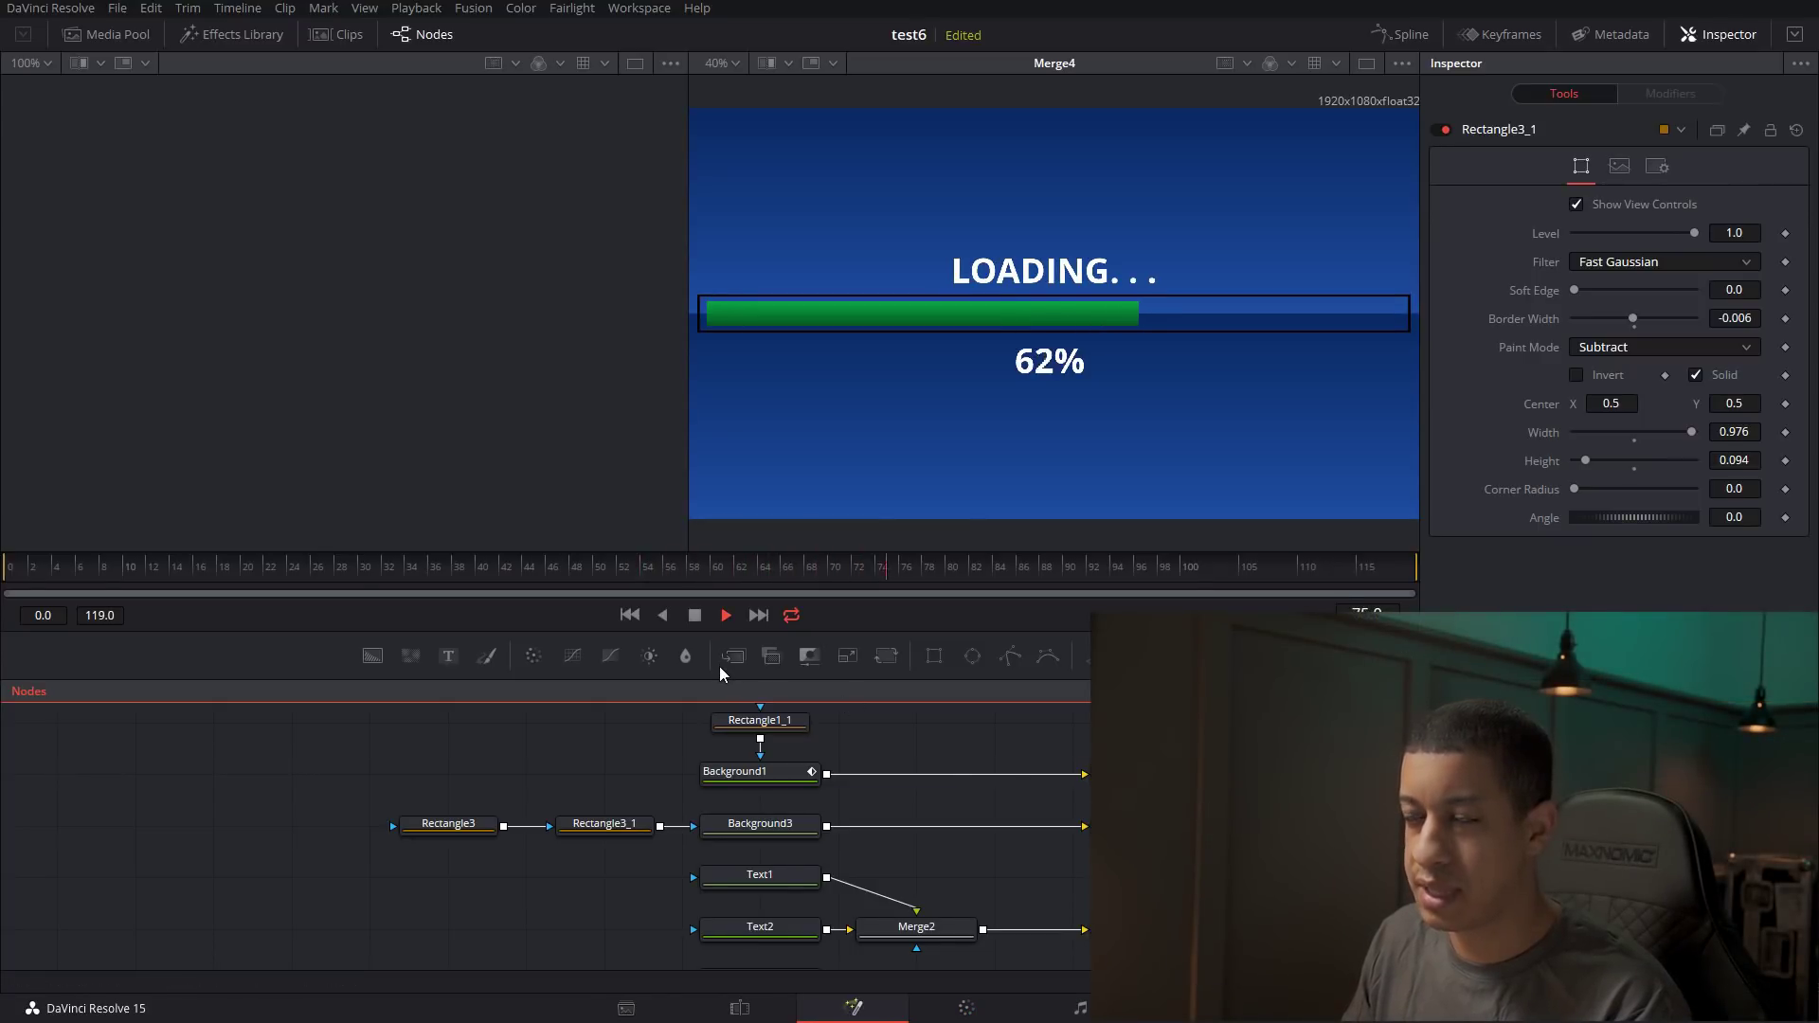
key("space")
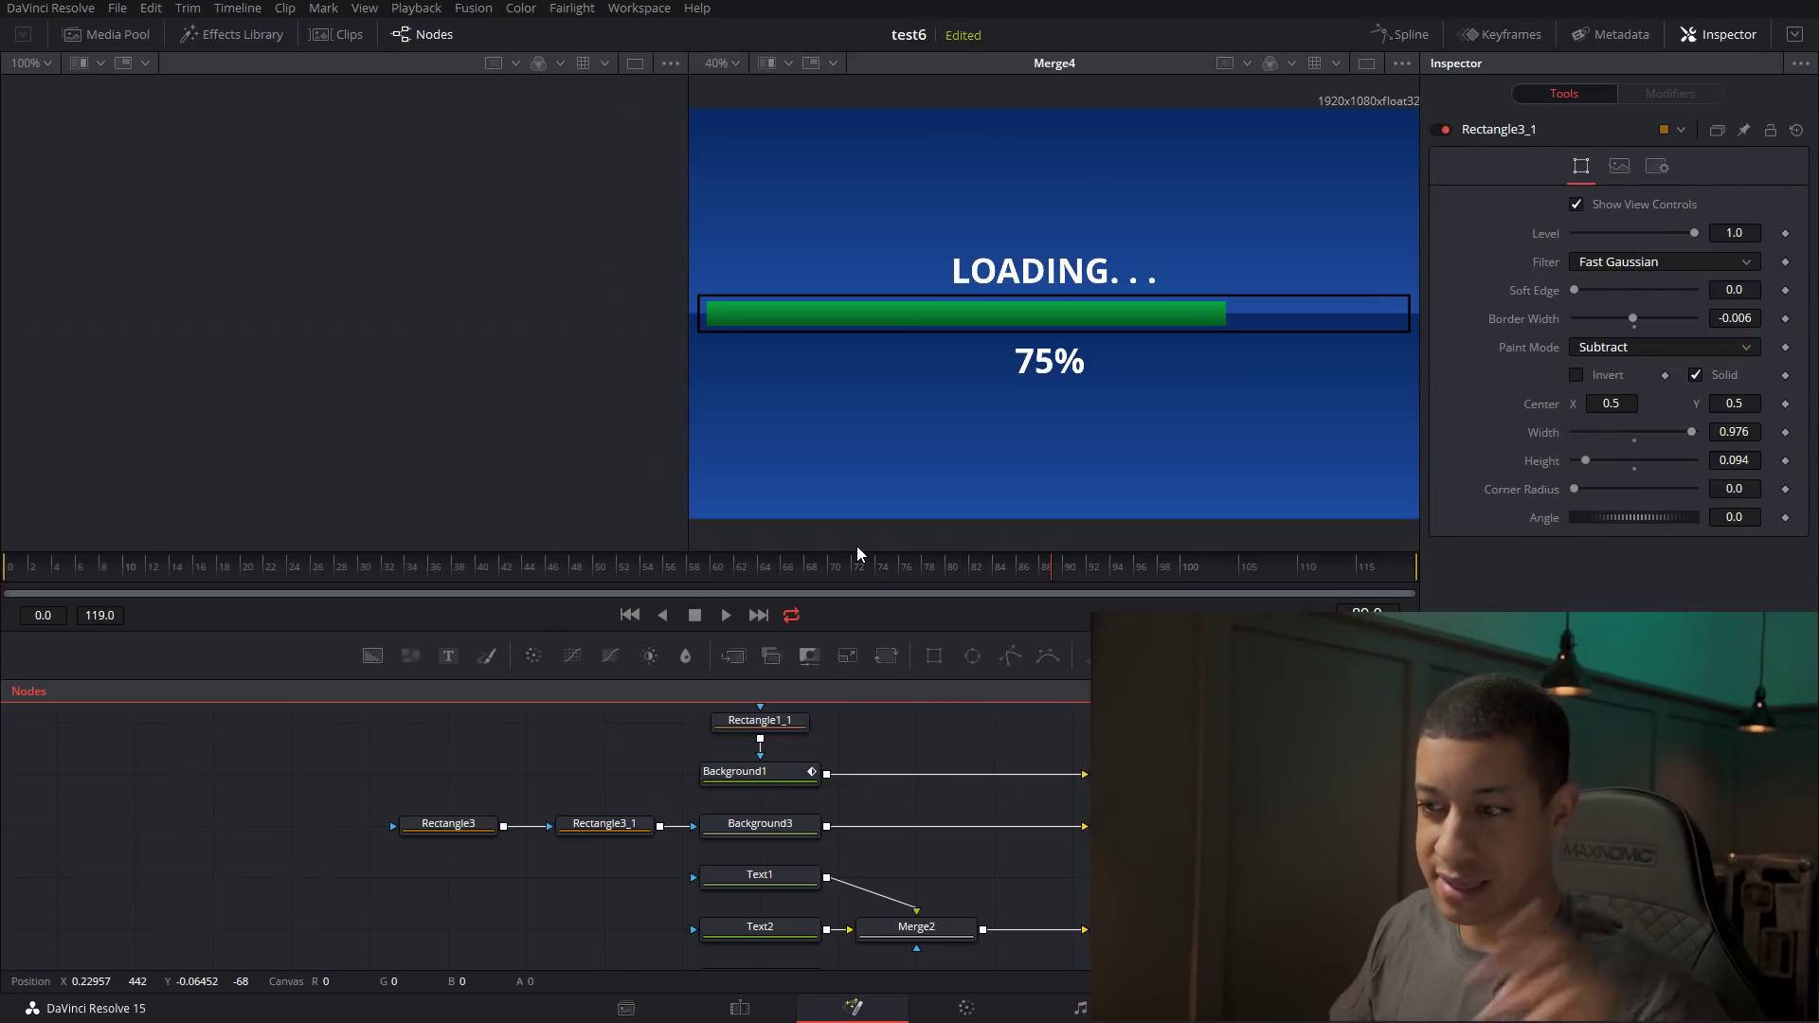
Disconnect MediaIn1 from MediaOut1, place MediaOut1 near Merge4, and return from the Edit page to the Fusion composition.
scroll(1295, 822, "down", 2)
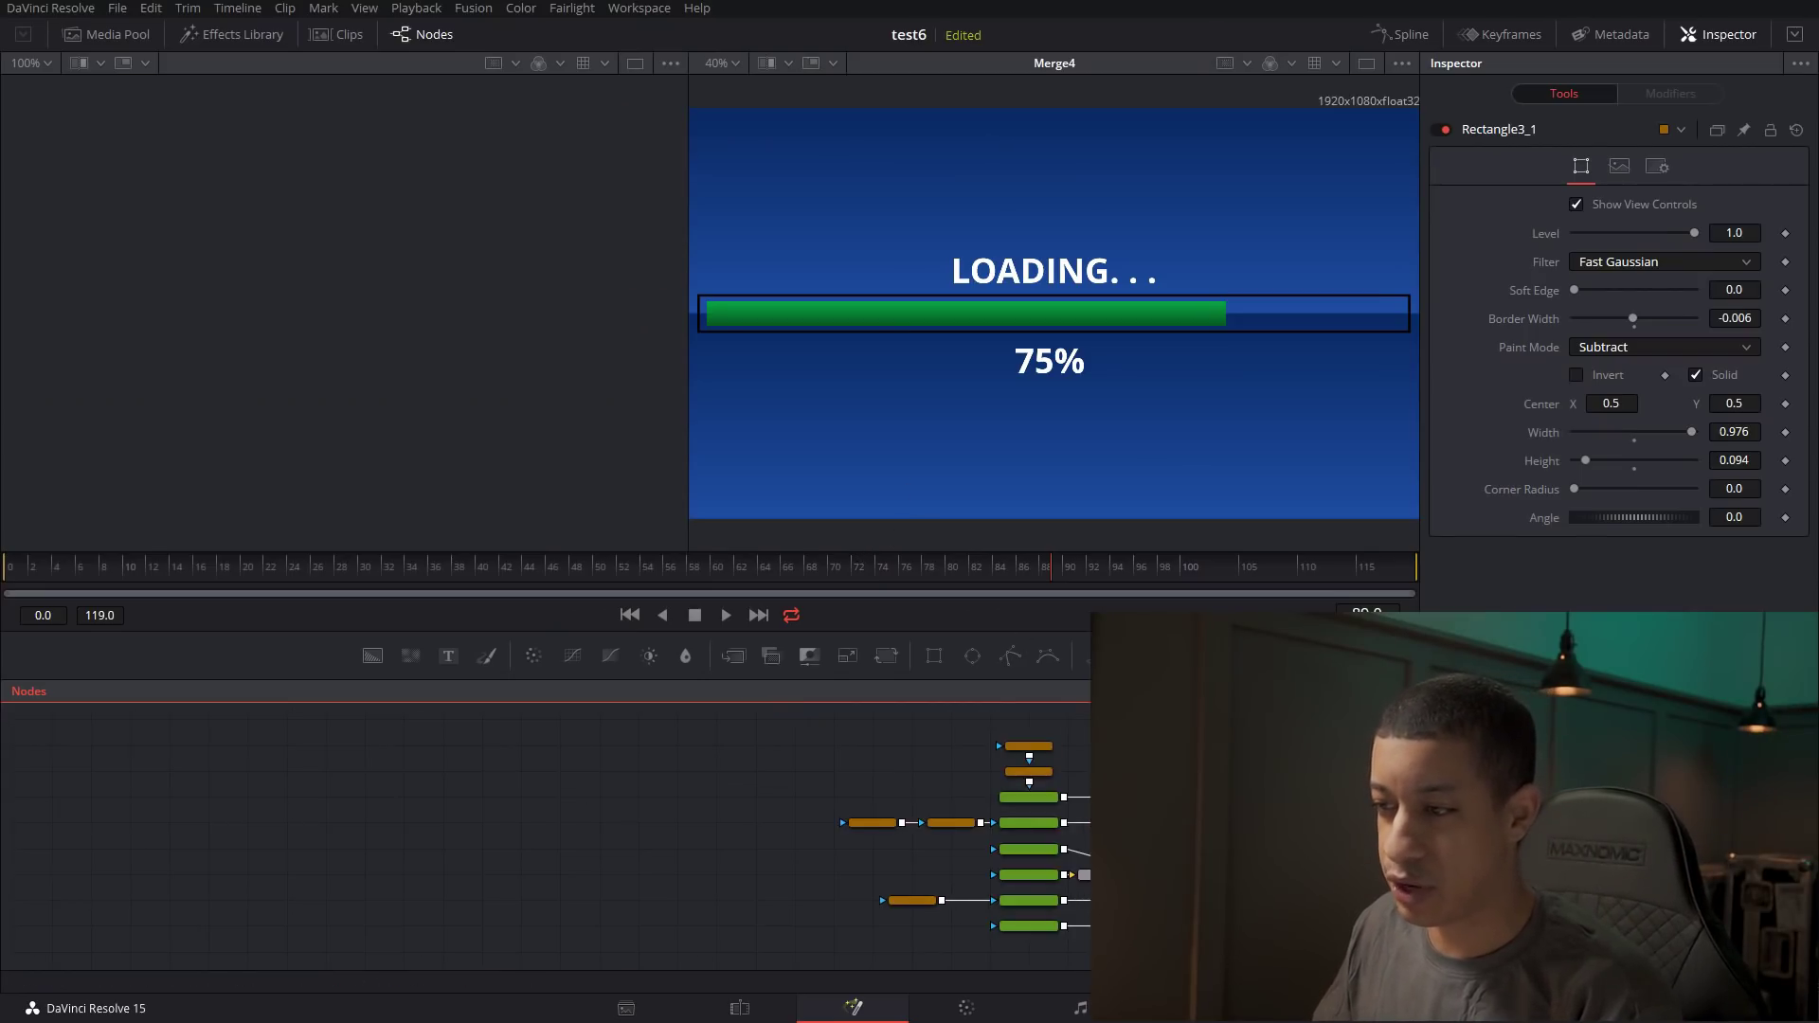
scroll(1149, 898, "up", 3)
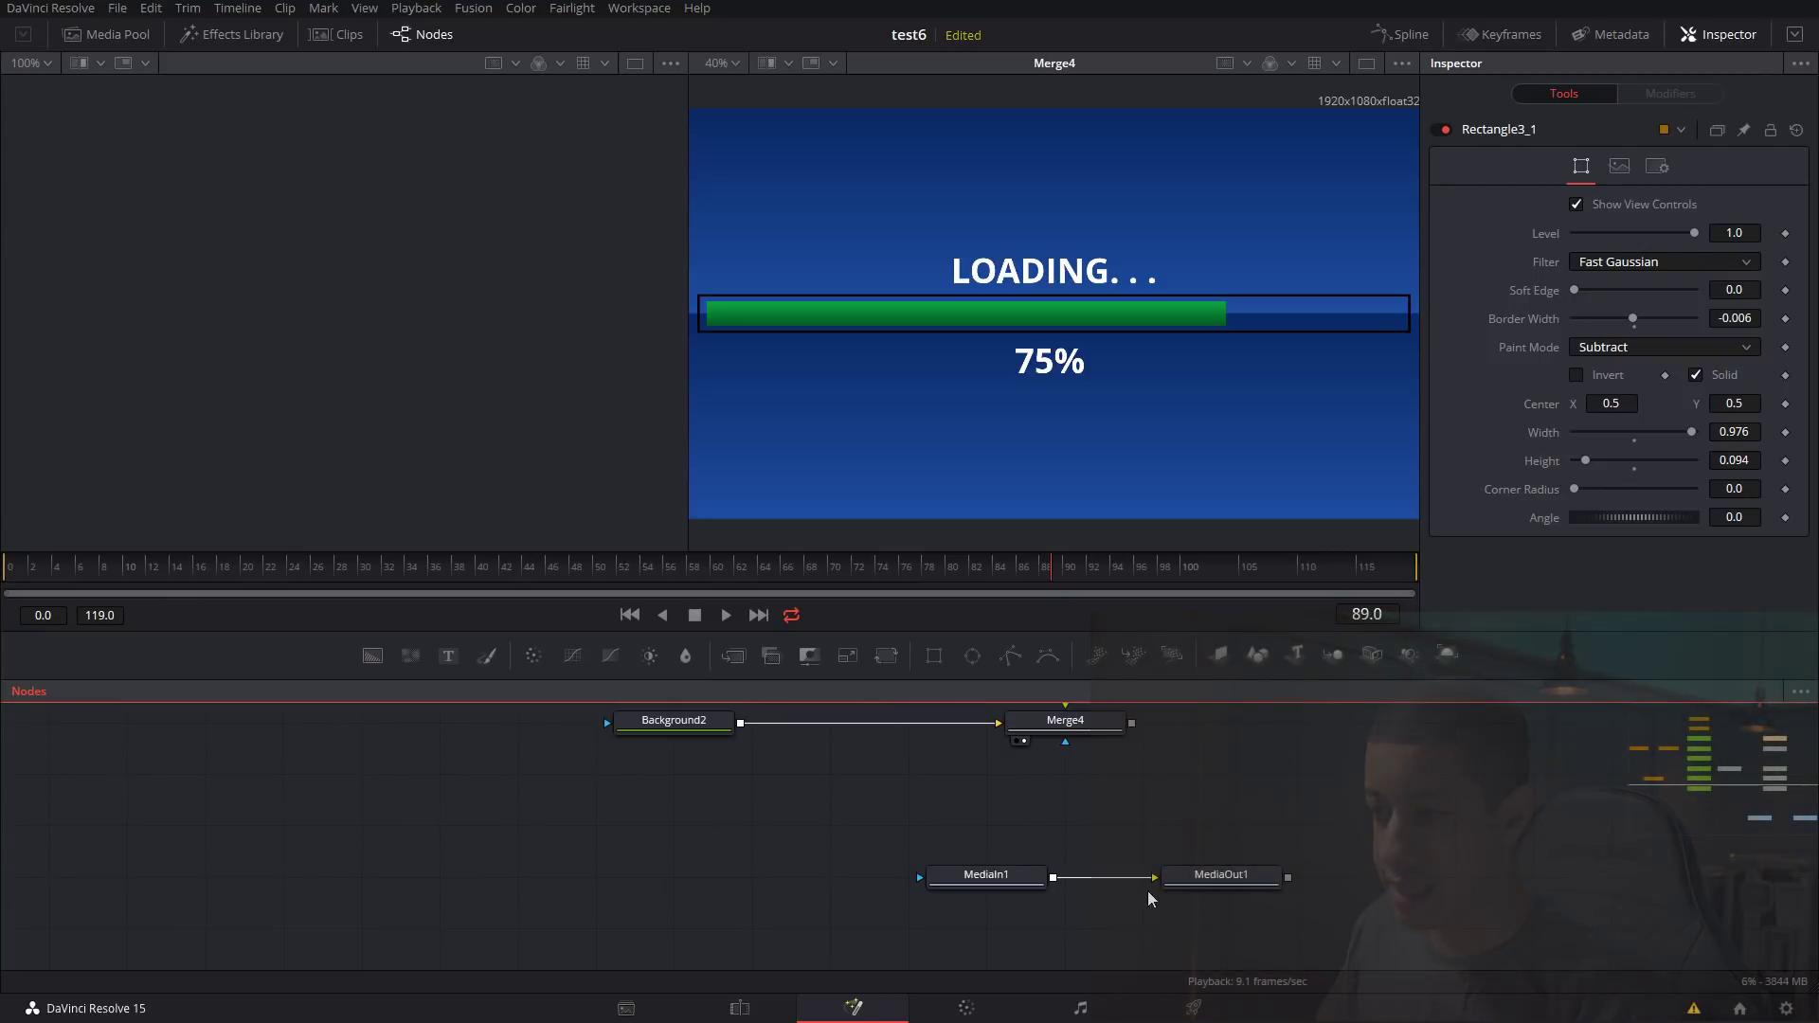
left_click_drag(1150, 878, 1219, 891)
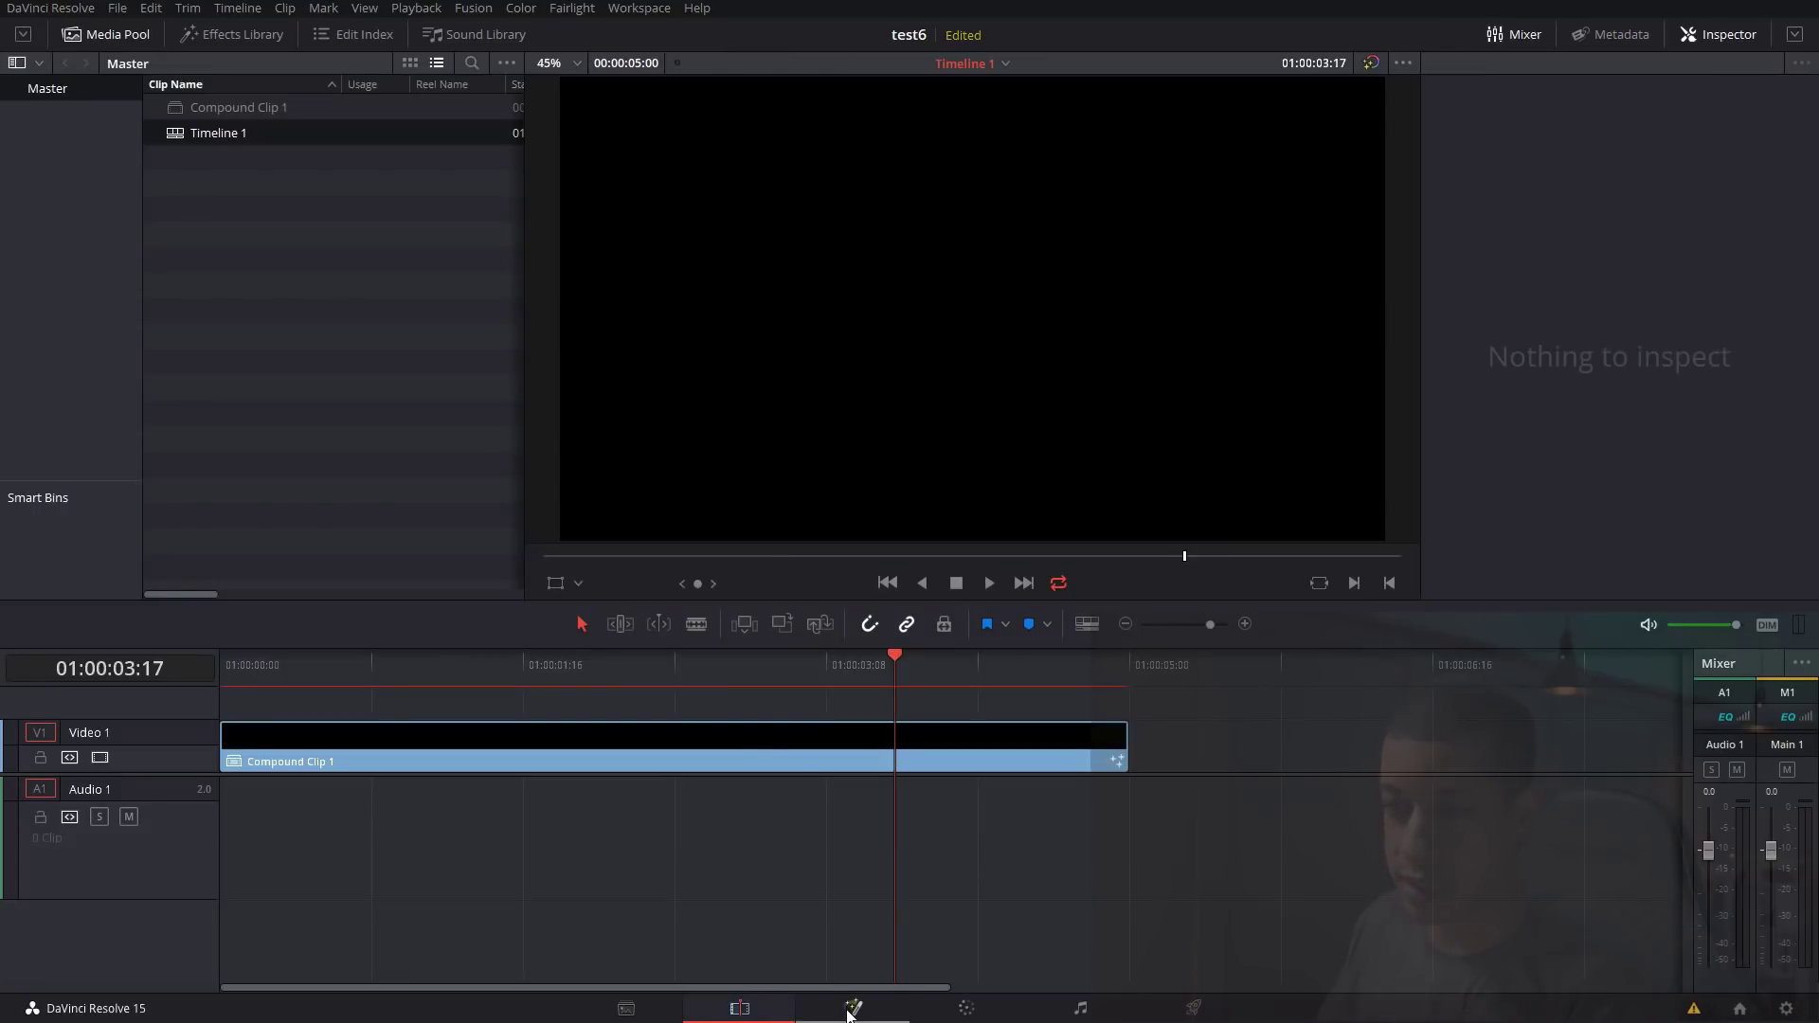
left_click(856, 1008)
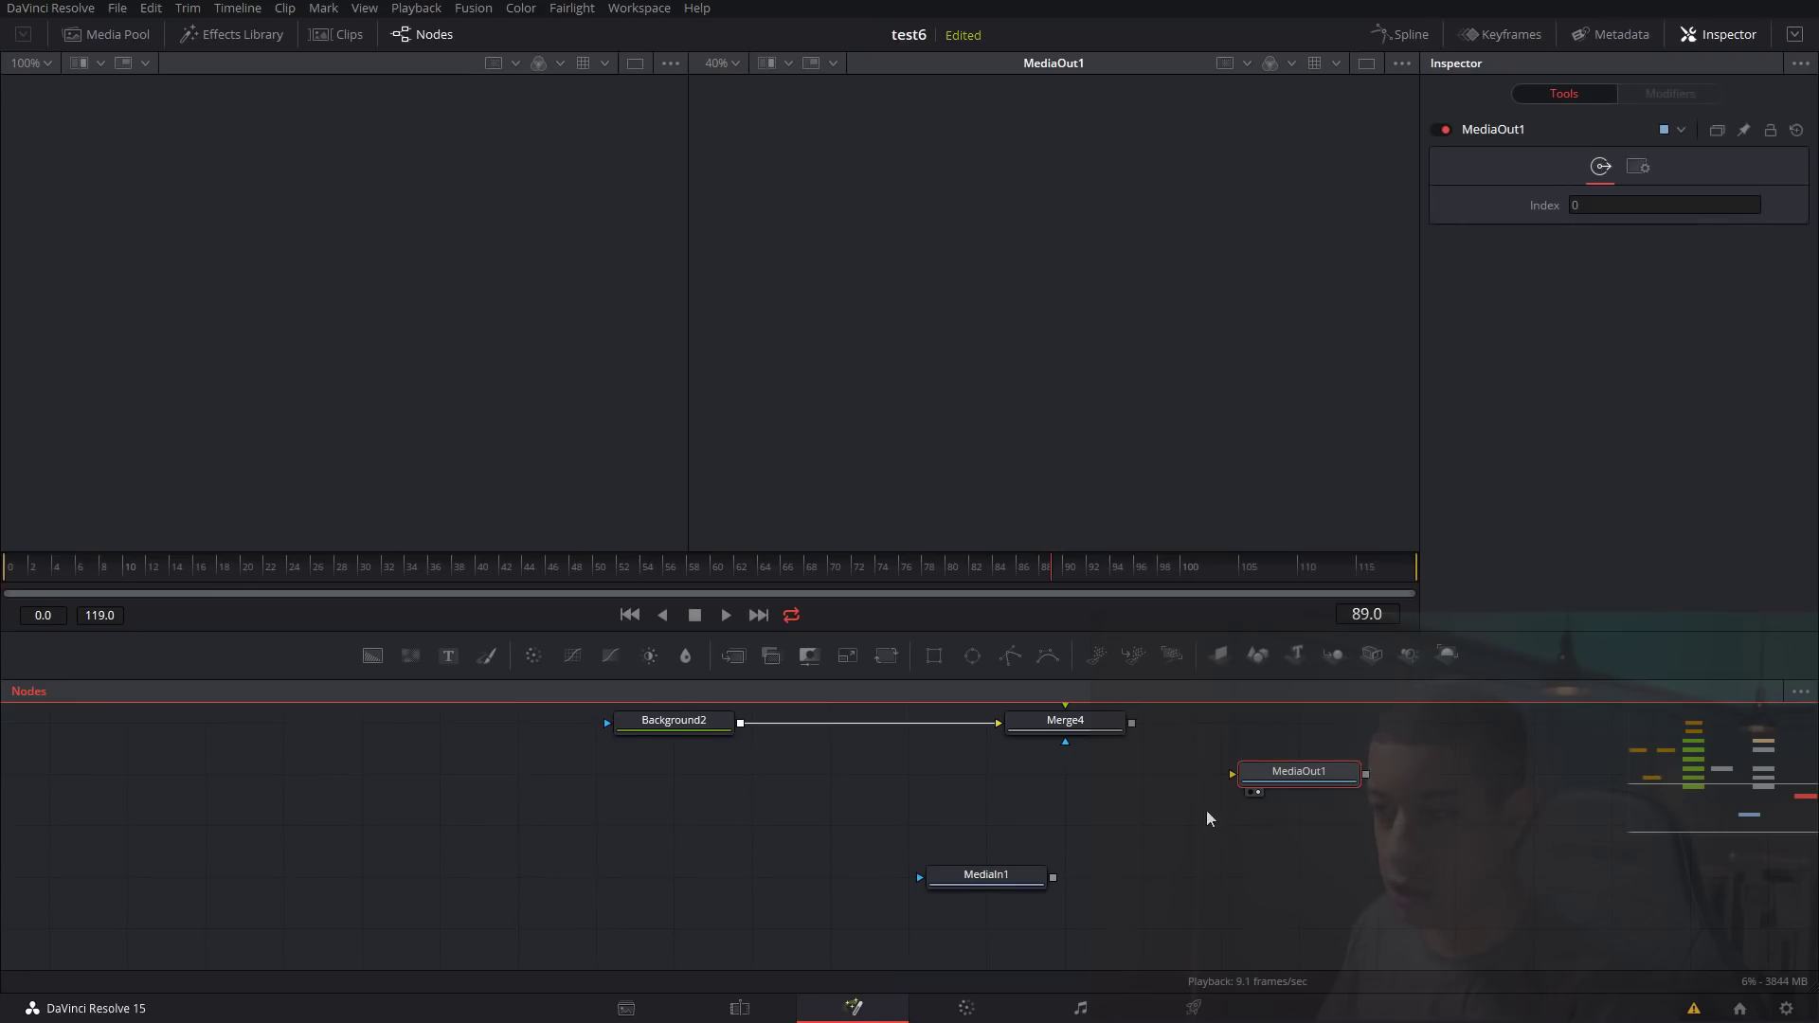
Connect Merge4's output to MediaOut1 and show the finished loading bar in the Edit page's timeline viewer.
left_click_drag(1048, 819, 1103, 542)
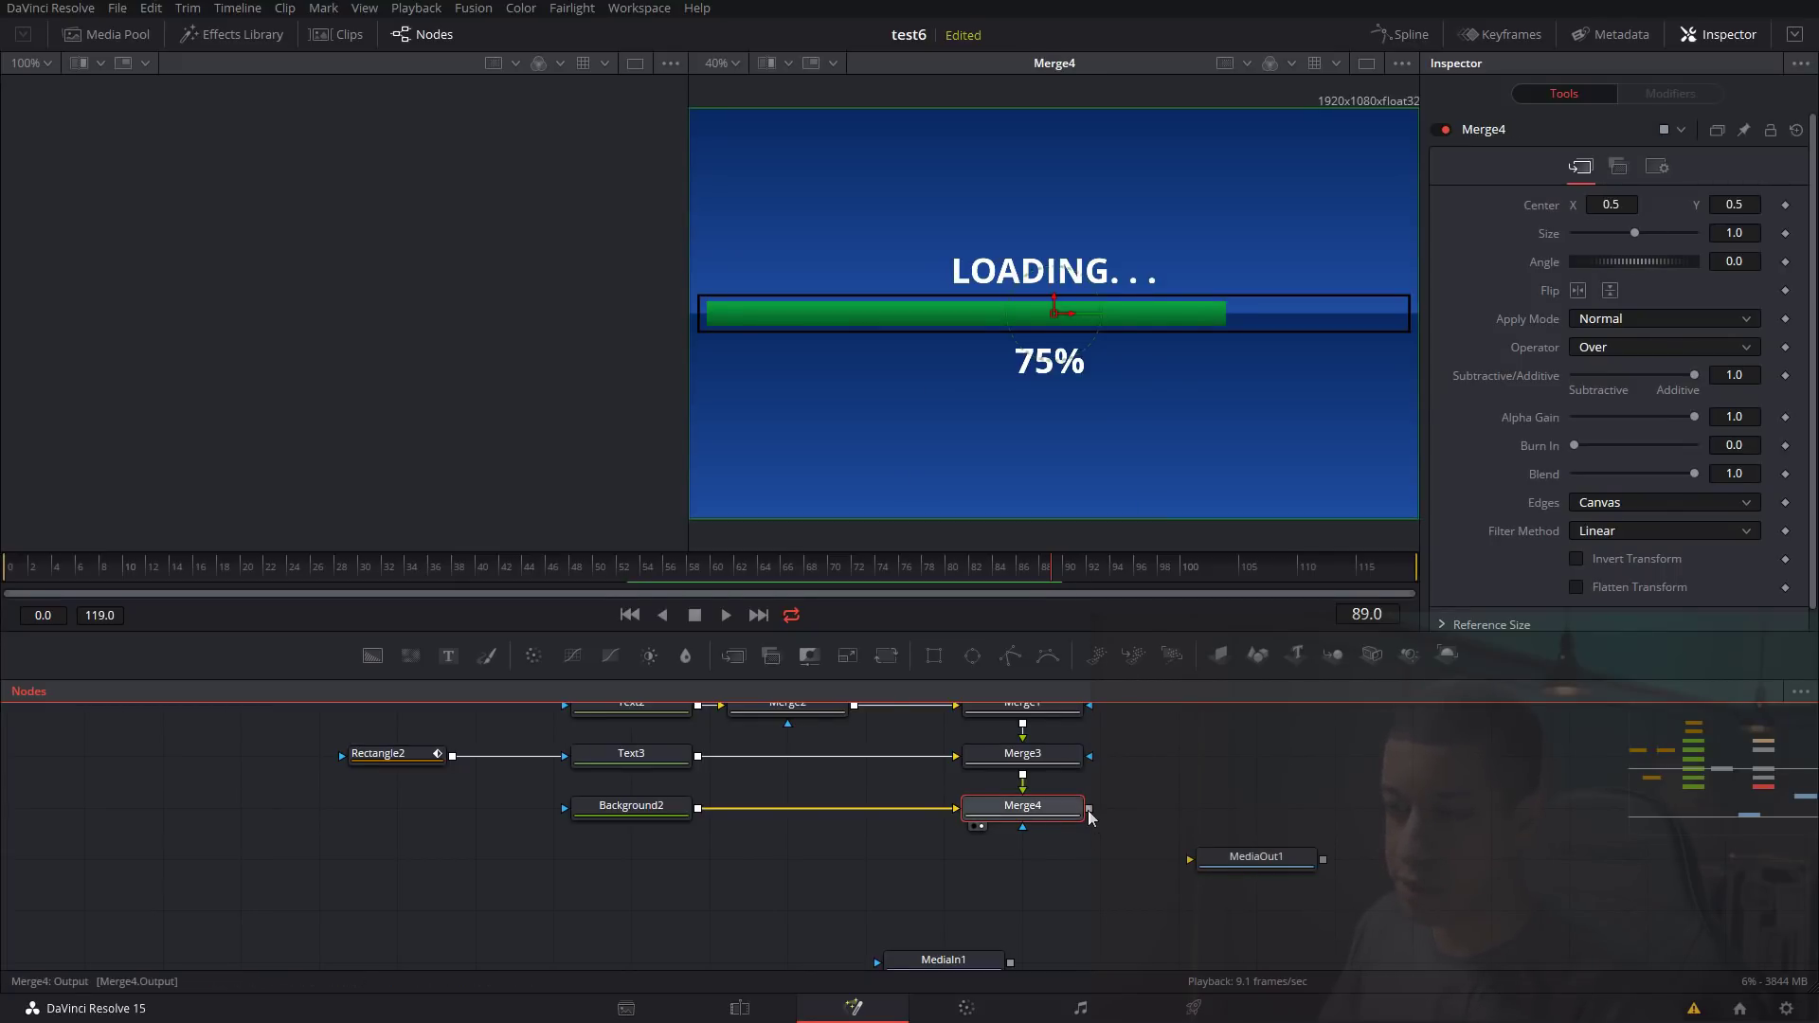
left_click_drag(1186, 861, 1190, 860)
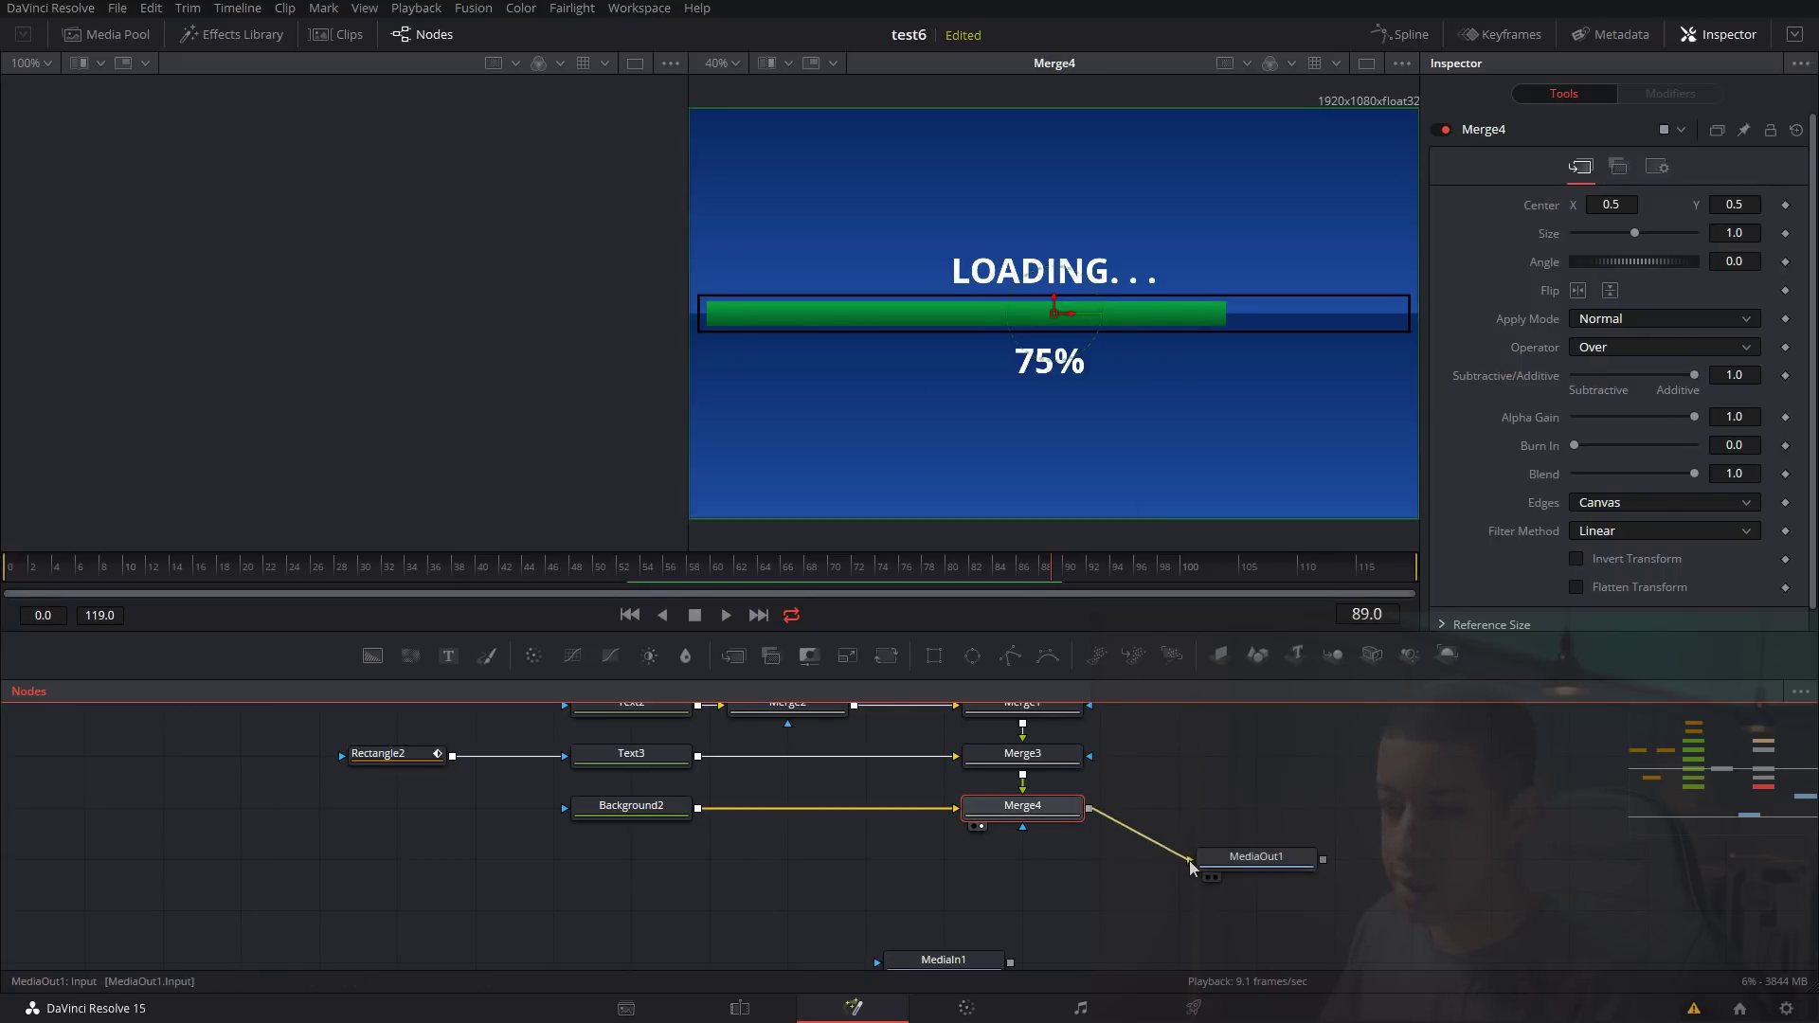
left_click(1253, 861)
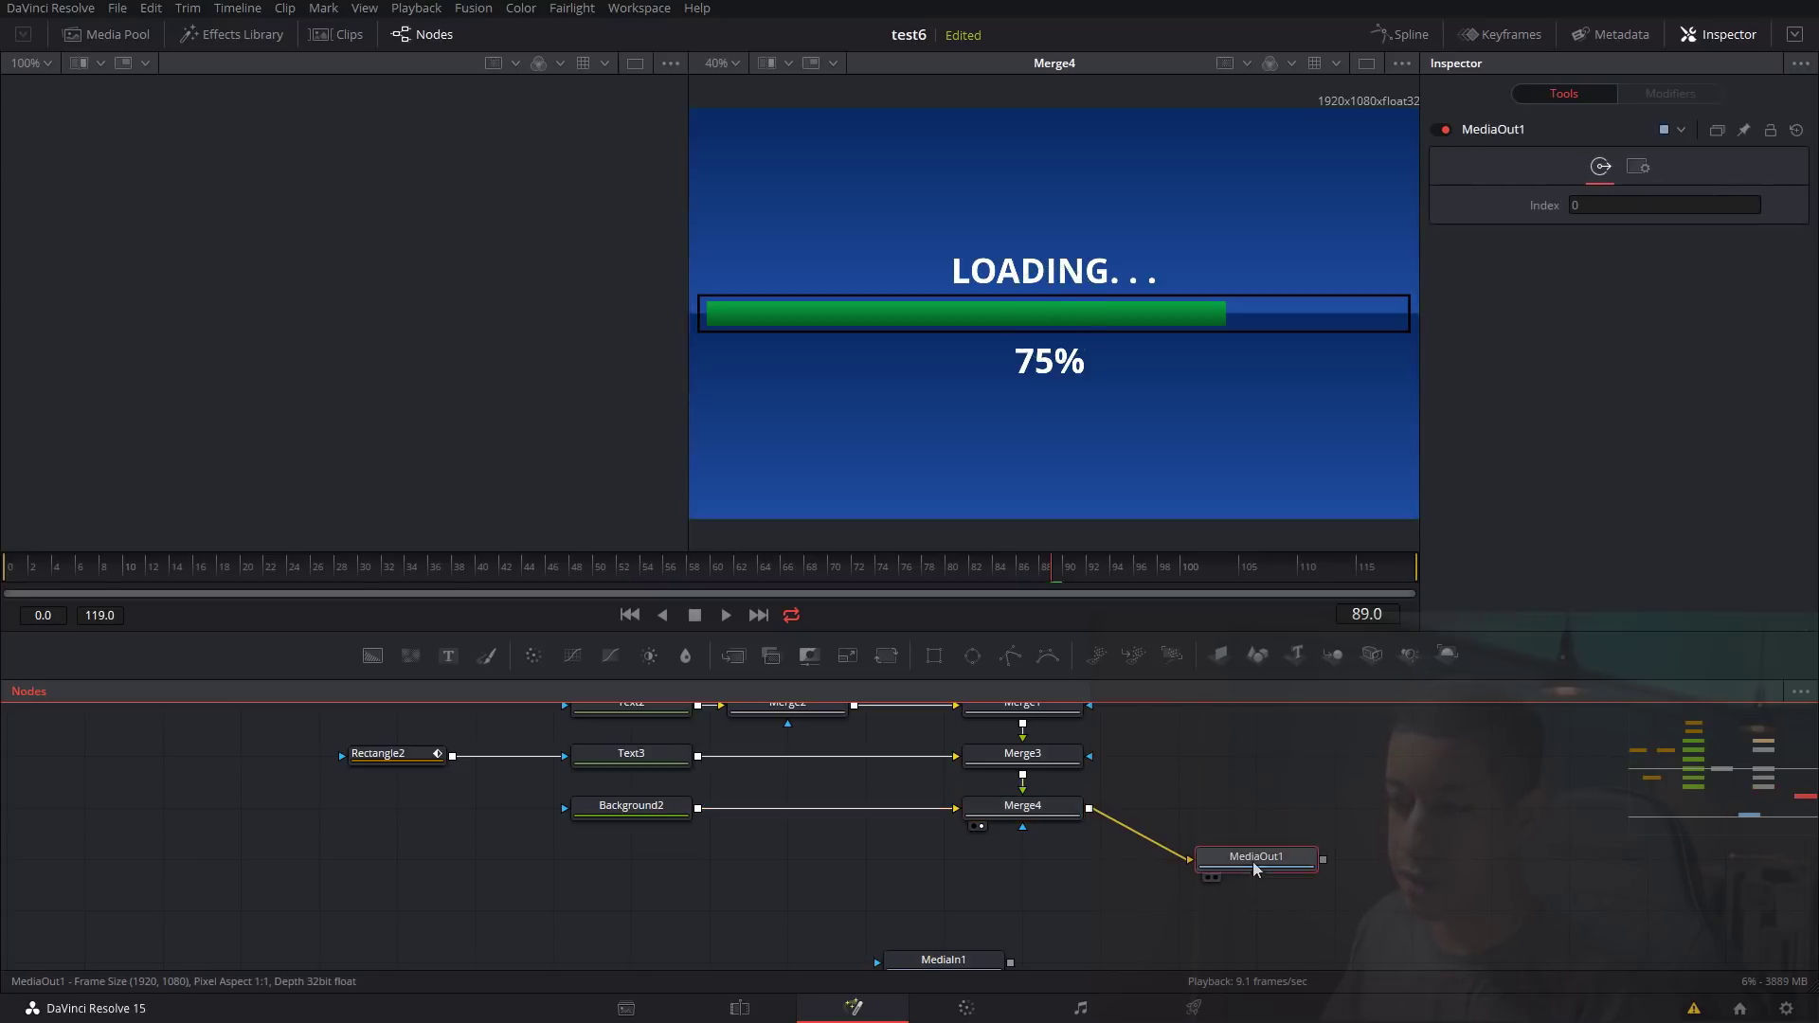
key("shift+4")
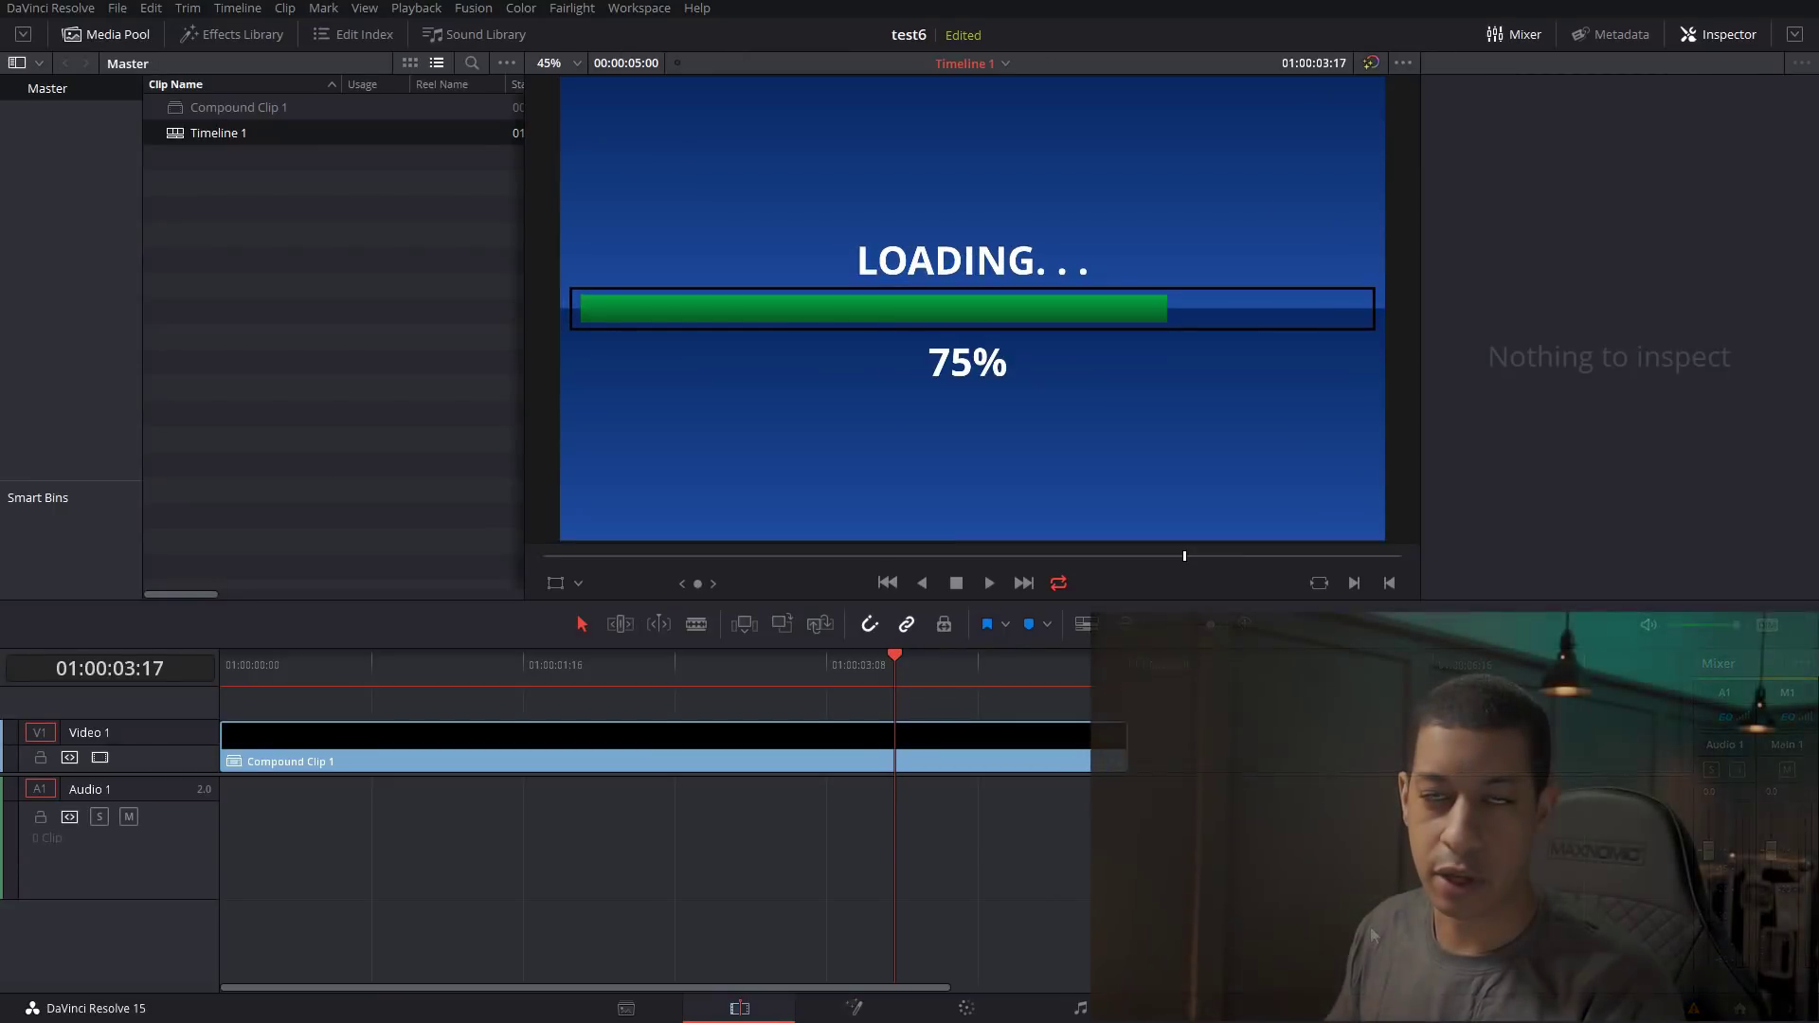